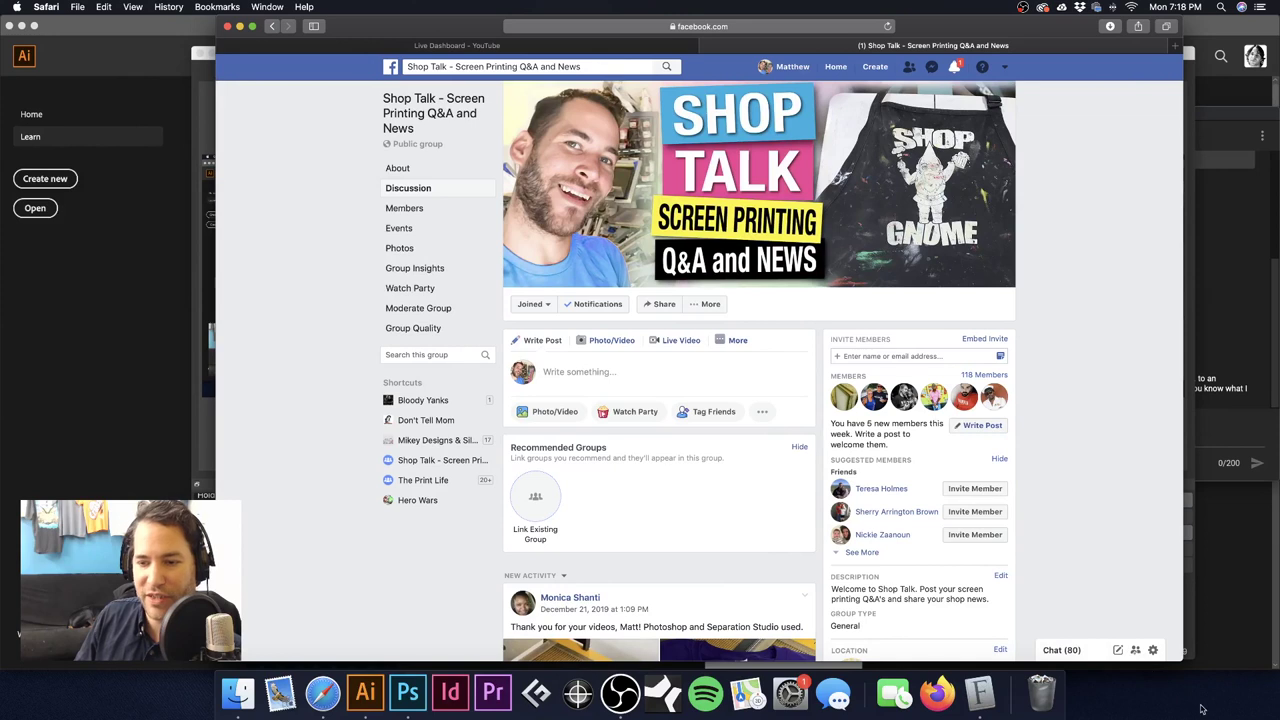
# Step: Widen the Safari window and shift it to the left
pyautogui.moveTo(1183, 660); pyautogui.dragTo(1226, 661)
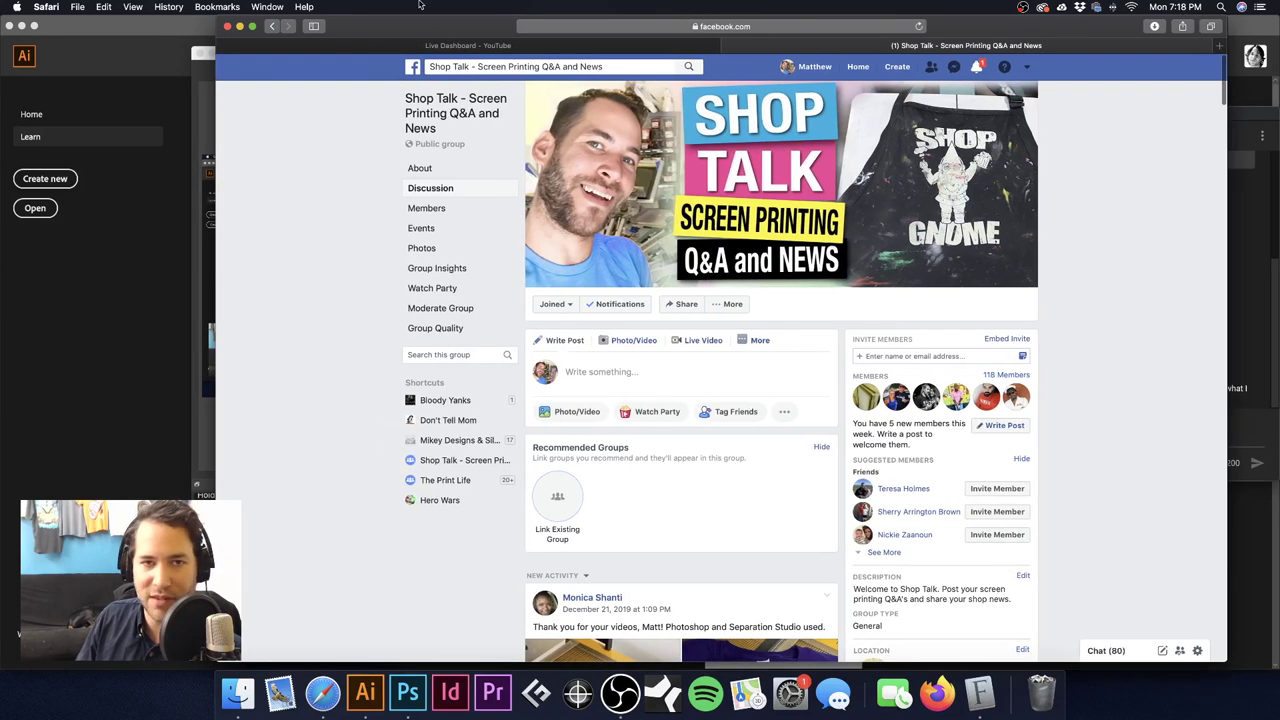
pyautogui.moveTo(356, 23); pyautogui.dragTo(286, 19)
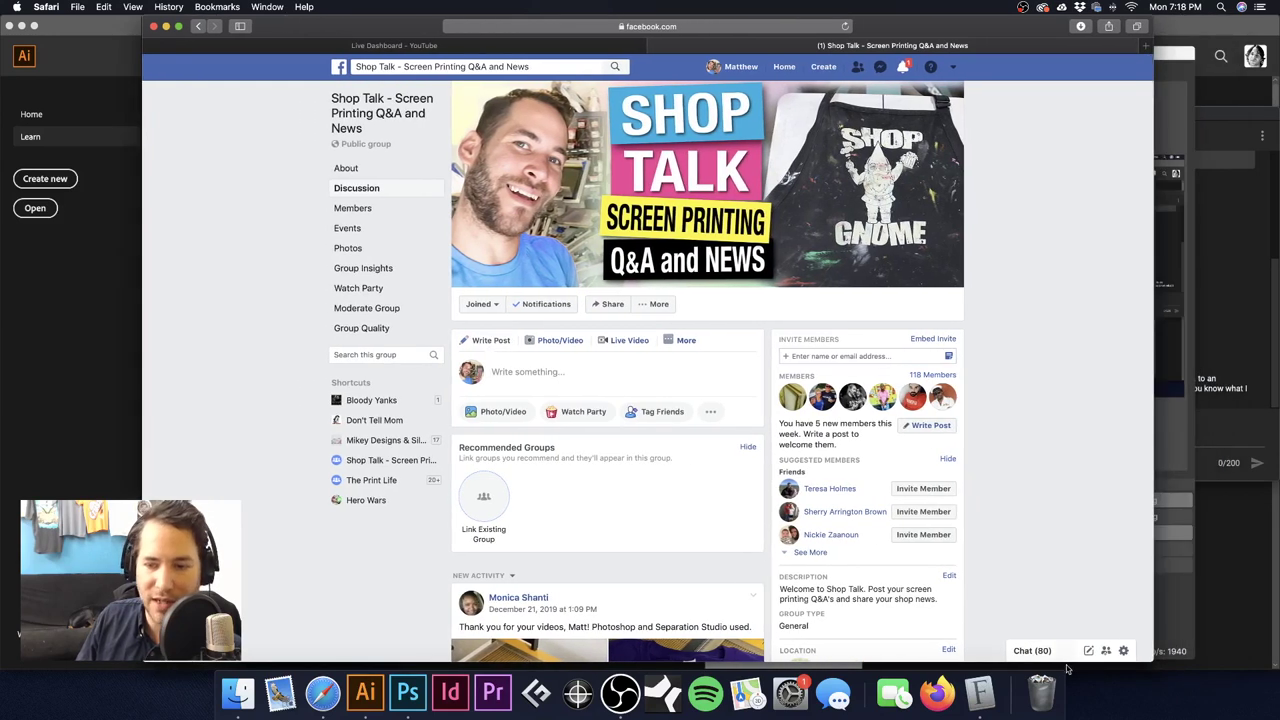
pyautogui.moveTo(1153, 660); pyautogui.dragTo(1199, 662)
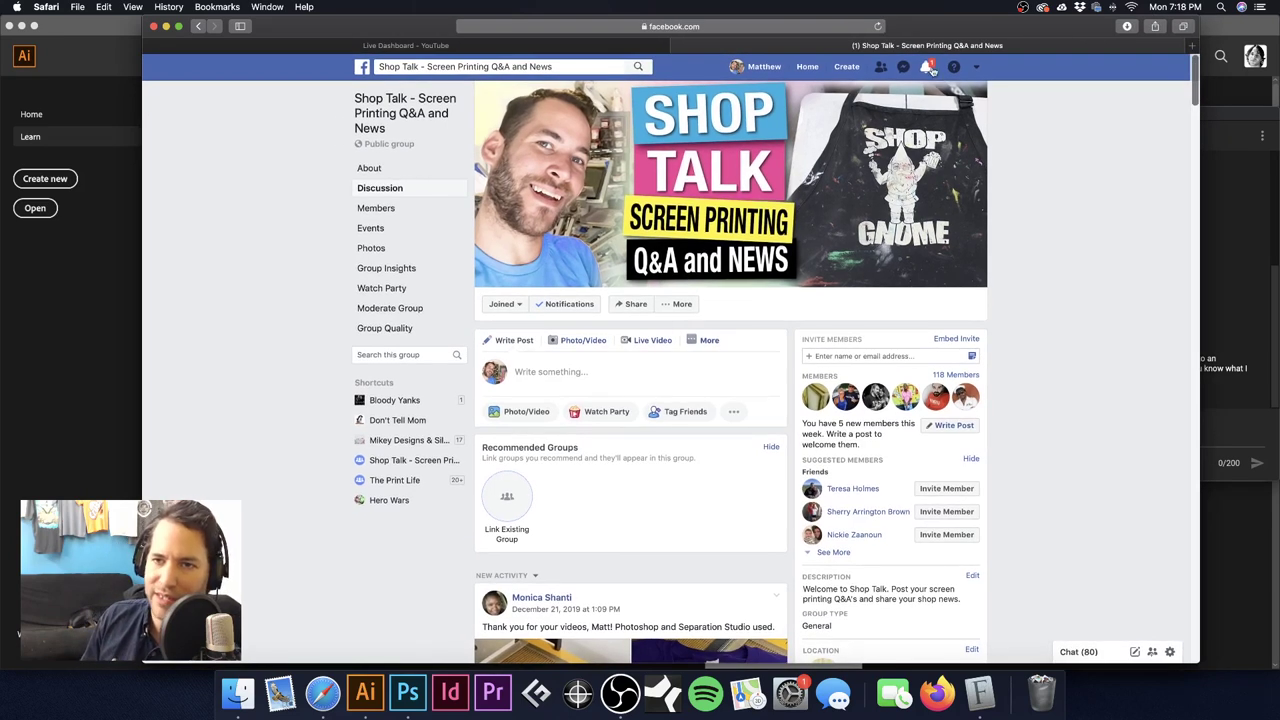
# Step: View the Facebook notifications list, then close it again
pyautogui.scroll(-1, 930, 68)
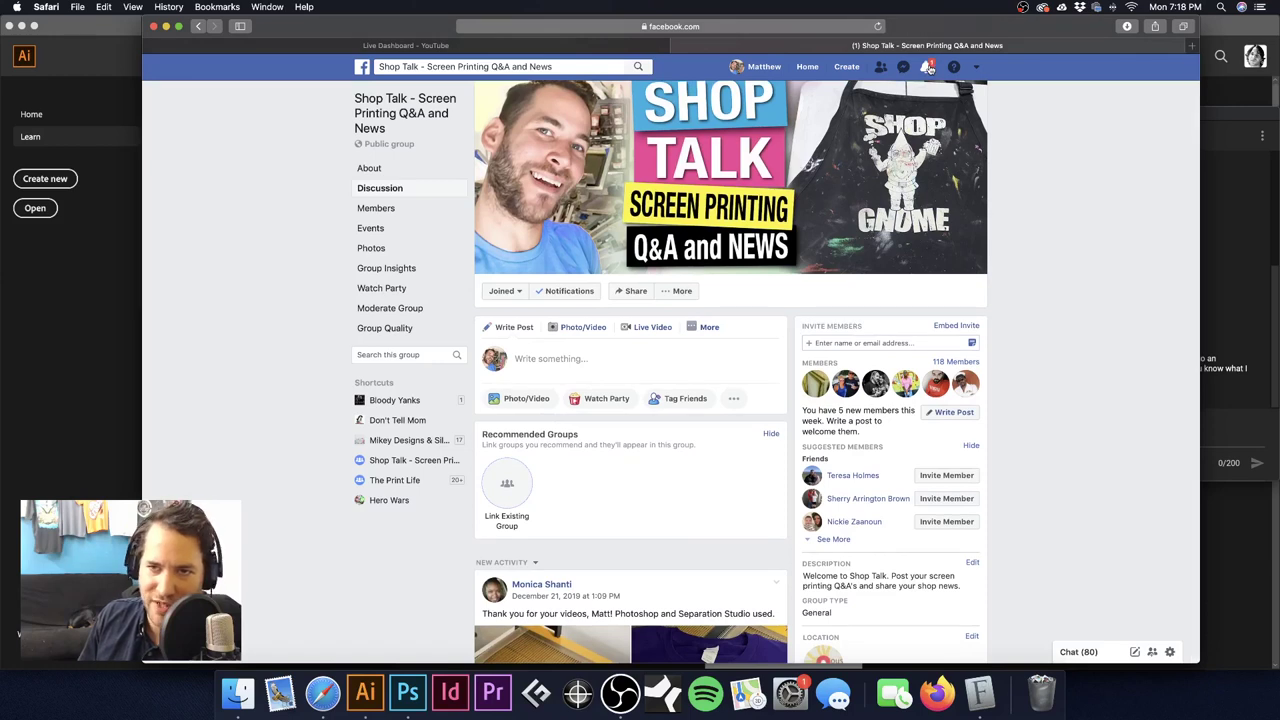
pyautogui.click(929, 67)
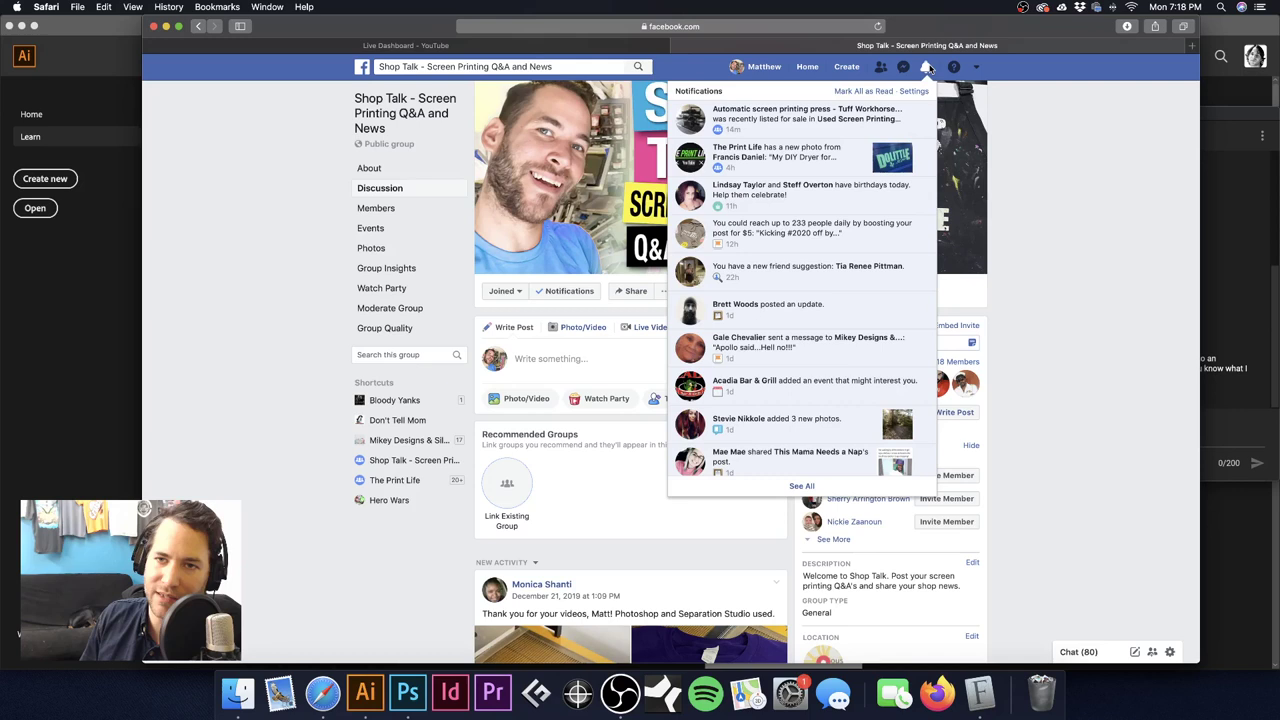
pyautogui.click(929, 67)
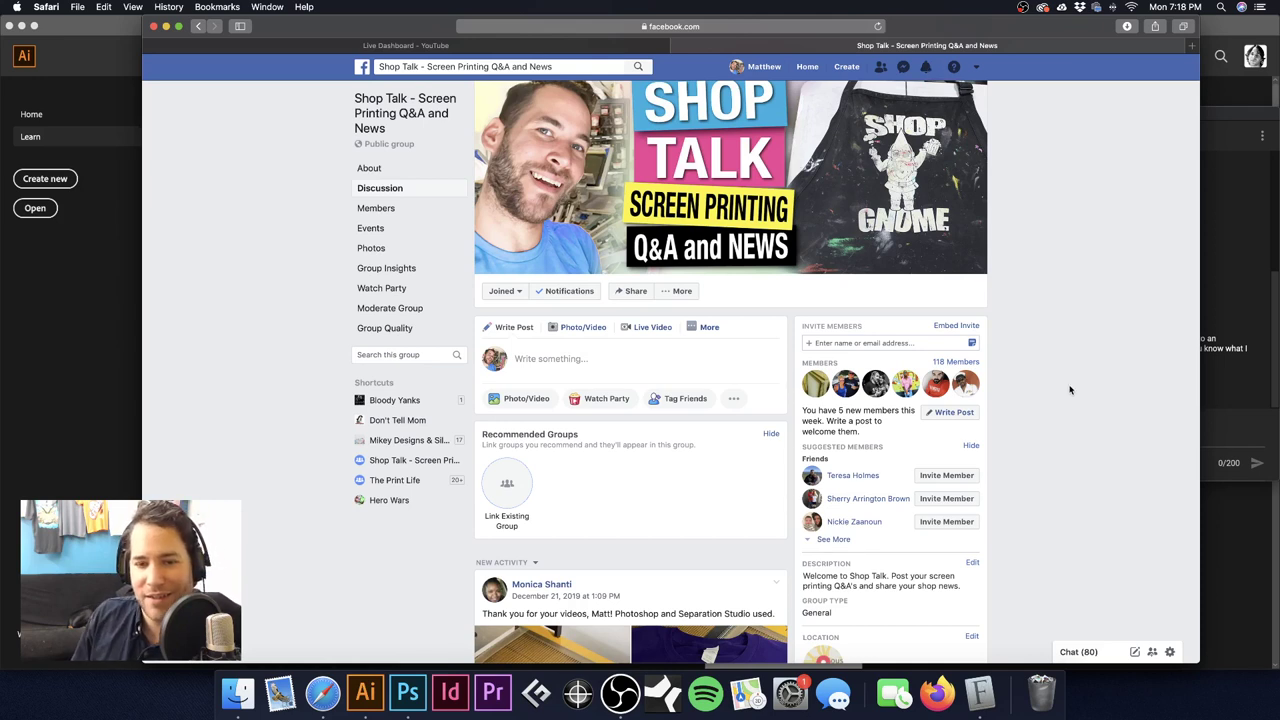
pyautogui.scroll(1, 1070, 390)
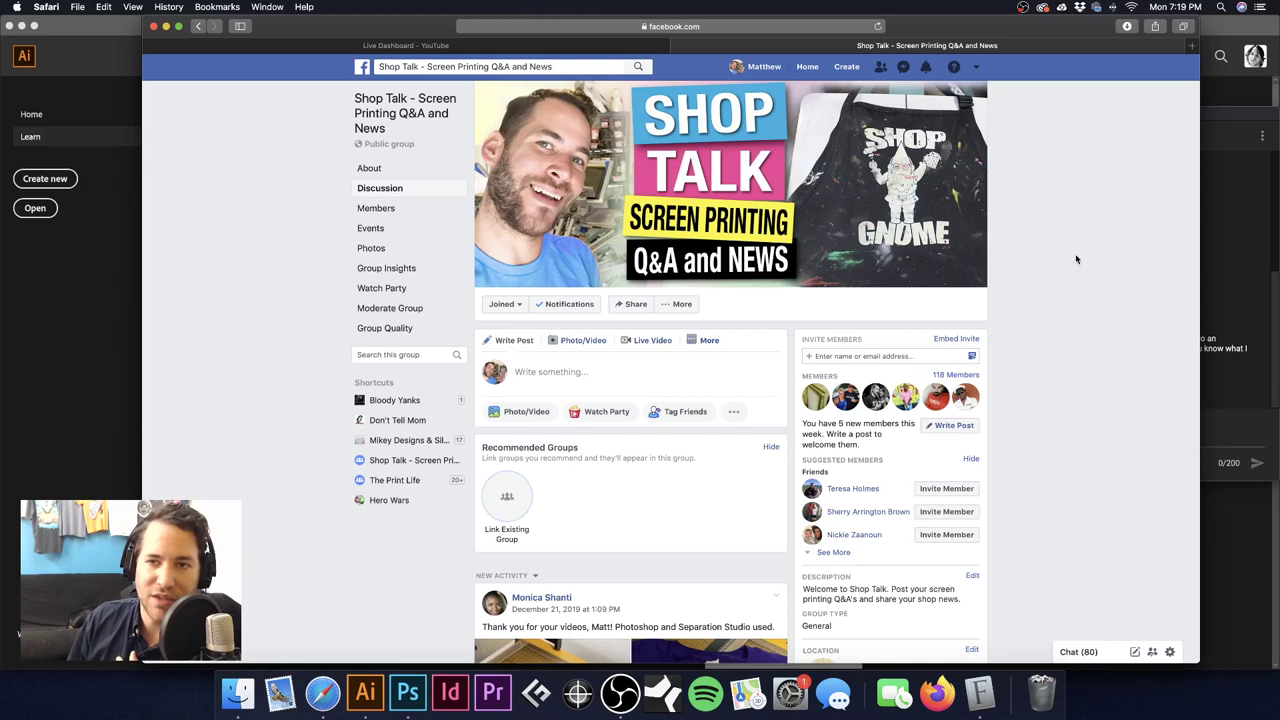
pyautogui.moveTo(962, 32); pyautogui.dragTo(902, 32)
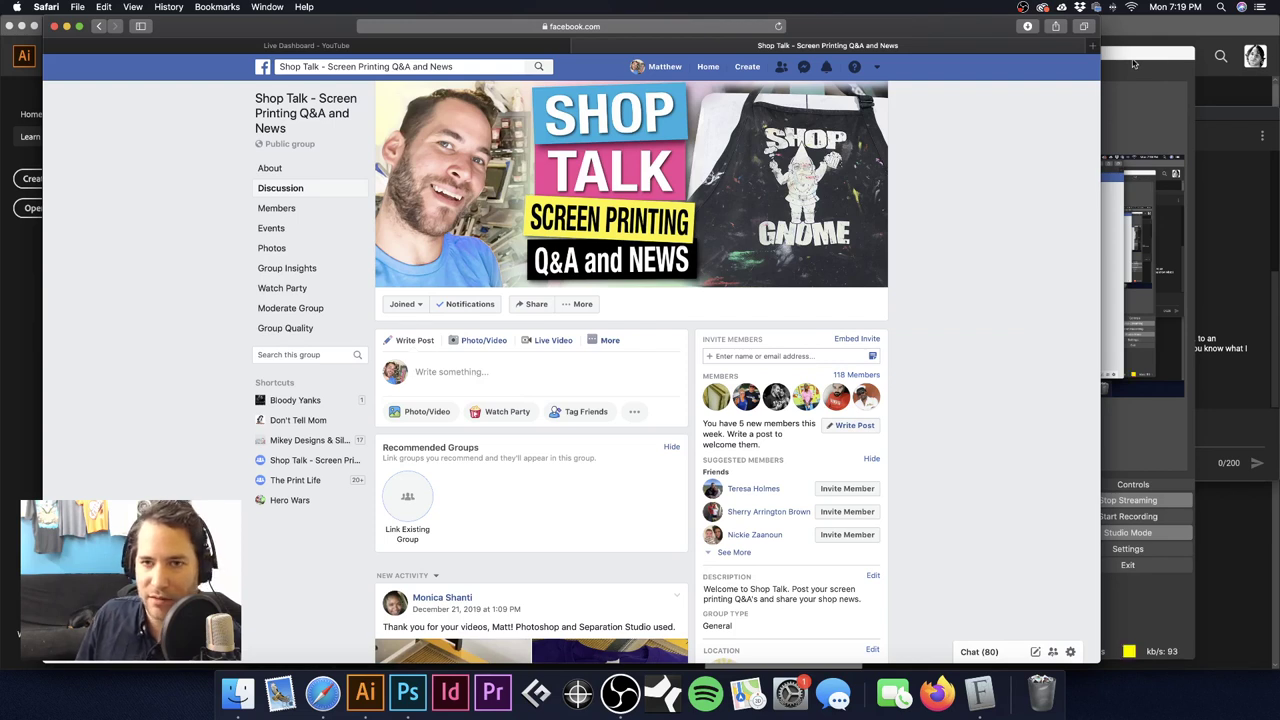
pyautogui.click(1138, 64)
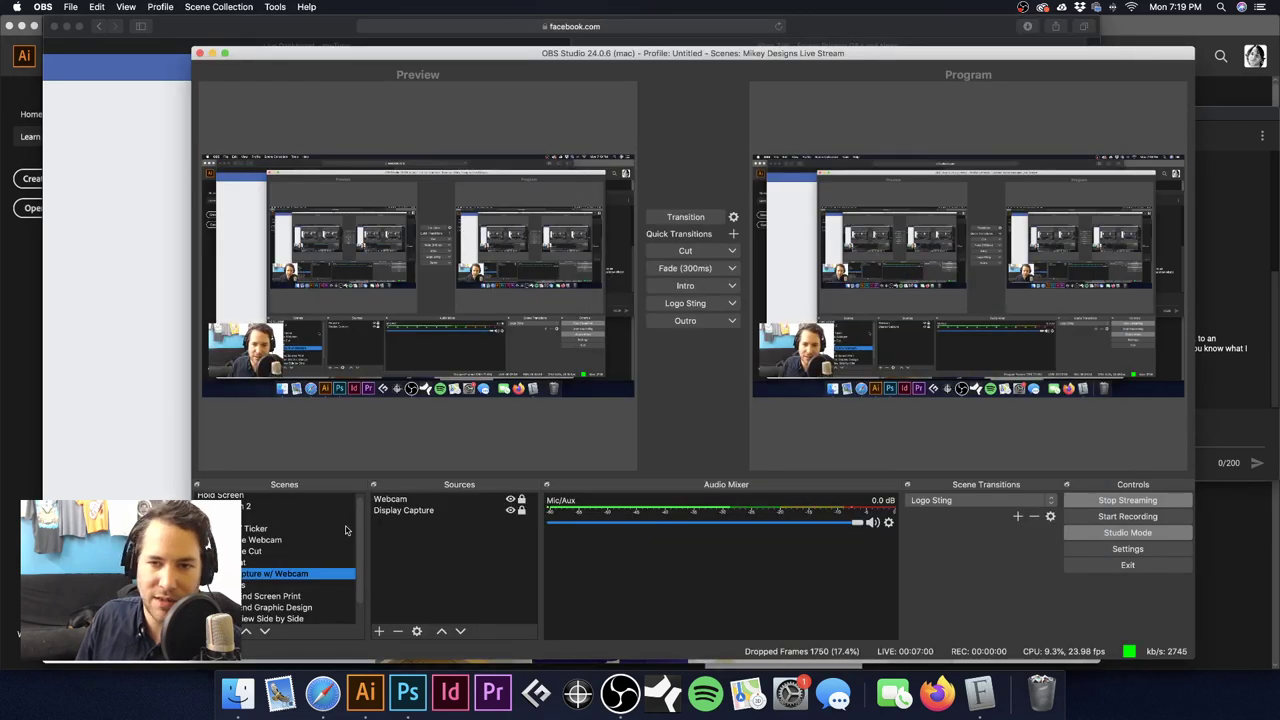
# Step: Preview the webcam-with-ticker scene, then the Shop Talk Live scene
pyautogui.scroll(1, 340, 522)
pyautogui.click(300, 521)
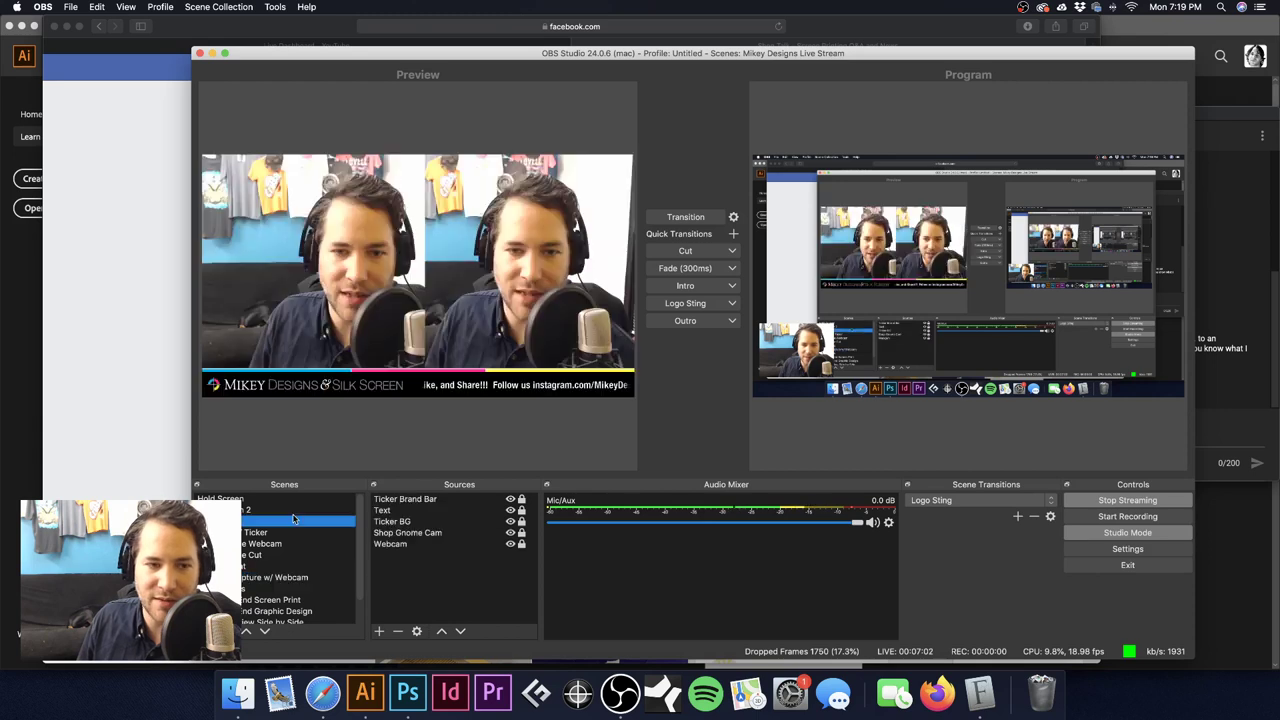
pyautogui.click(300, 510)
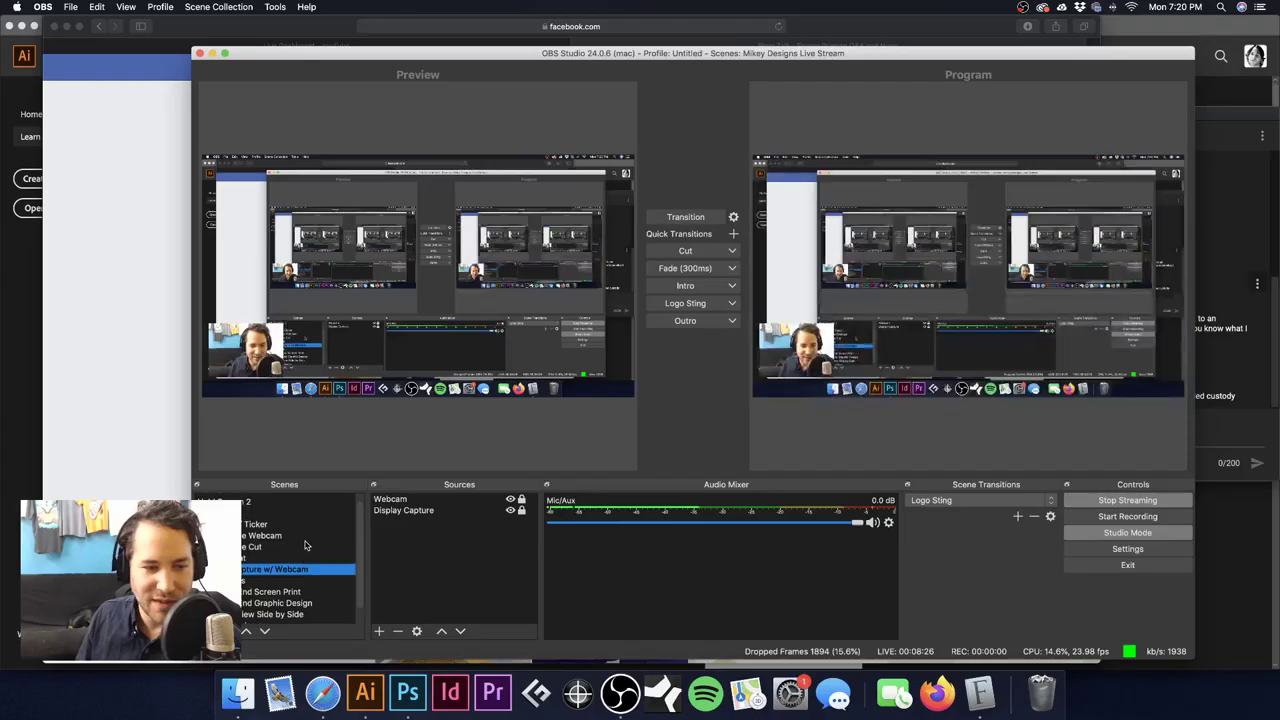
# Step: Step through the scenes list, ending on the Questions? scene with its chat panel
pyautogui.click(295, 548)
pyautogui.click(300, 524)
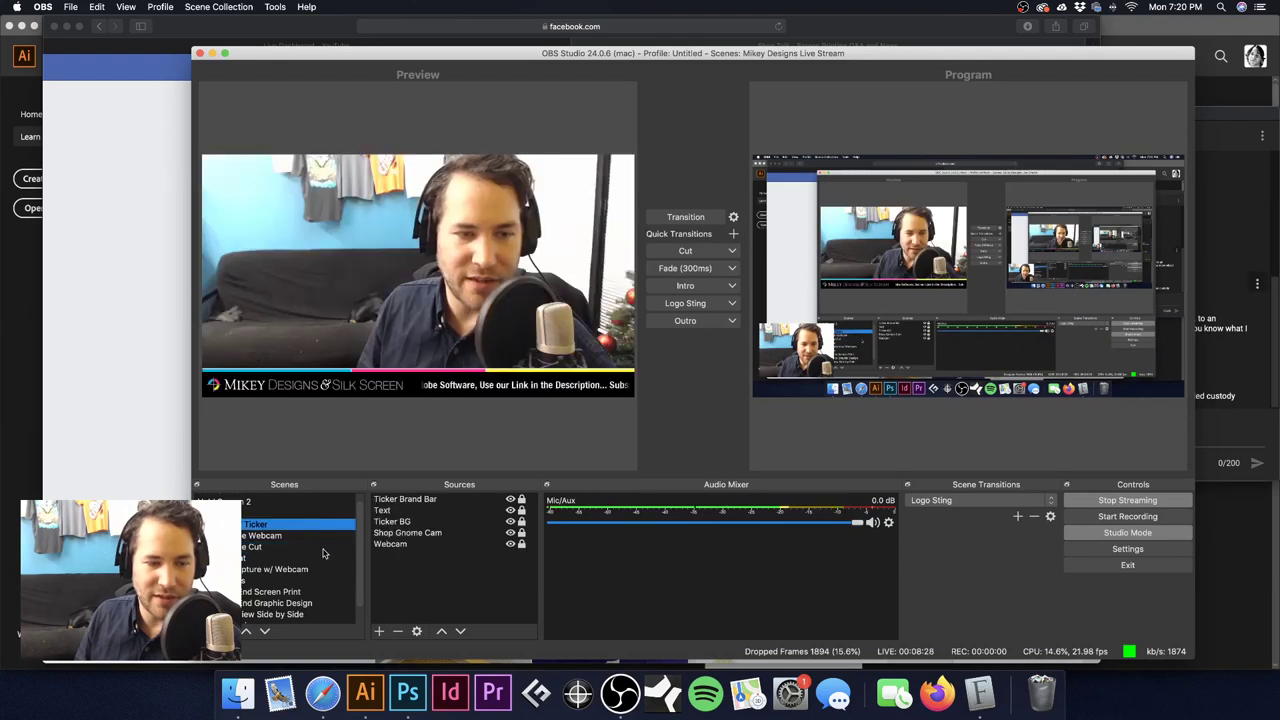
pyautogui.scroll(1, 322, 553)
pyautogui.click(291, 519)
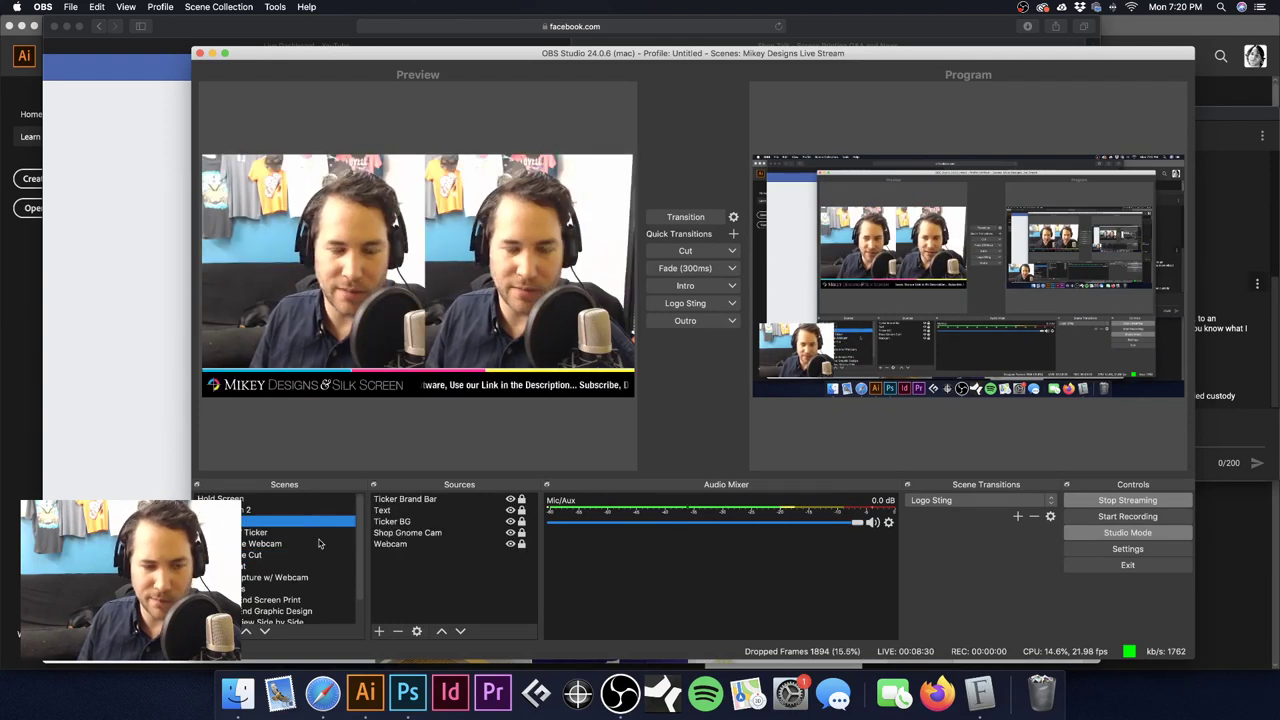
pyautogui.click(292, 543)
pyautogui.click(292, 555)
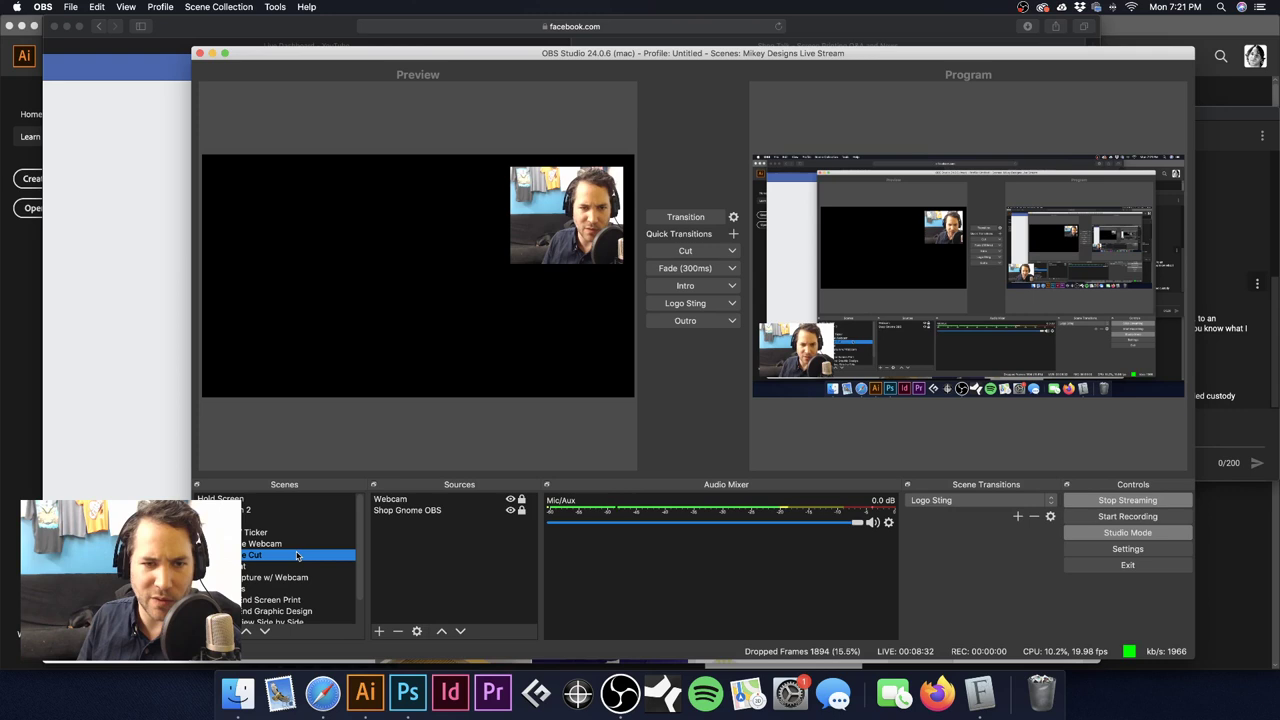
pyautogui.click(292, 566)
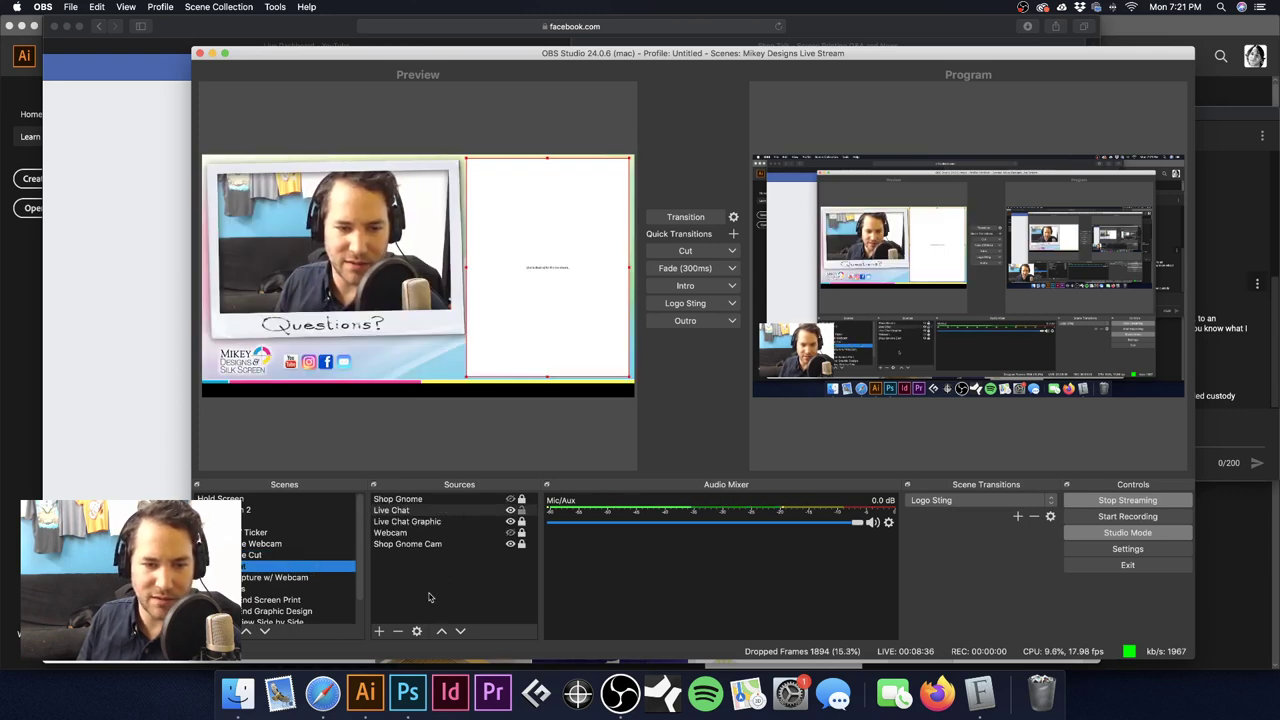
# Step: Replace the Live Chat source's URL with the new YouTube live_chat URL and confirm
pyautogui.click(417, 631)
pyautogui.moveTo(596, 157); pyautogui.dragTo(318, 127)
pyautogui.hotkey('shift', 'Left')
pyautogui.hotkey('shift', 'Left')
pyautogui.hotkey('shift', 'Left')
pyautogui.hotkey('shift', 'Left')
pyautogui.hotkey('shift', 'Left')
pyautogui.press('super+a')
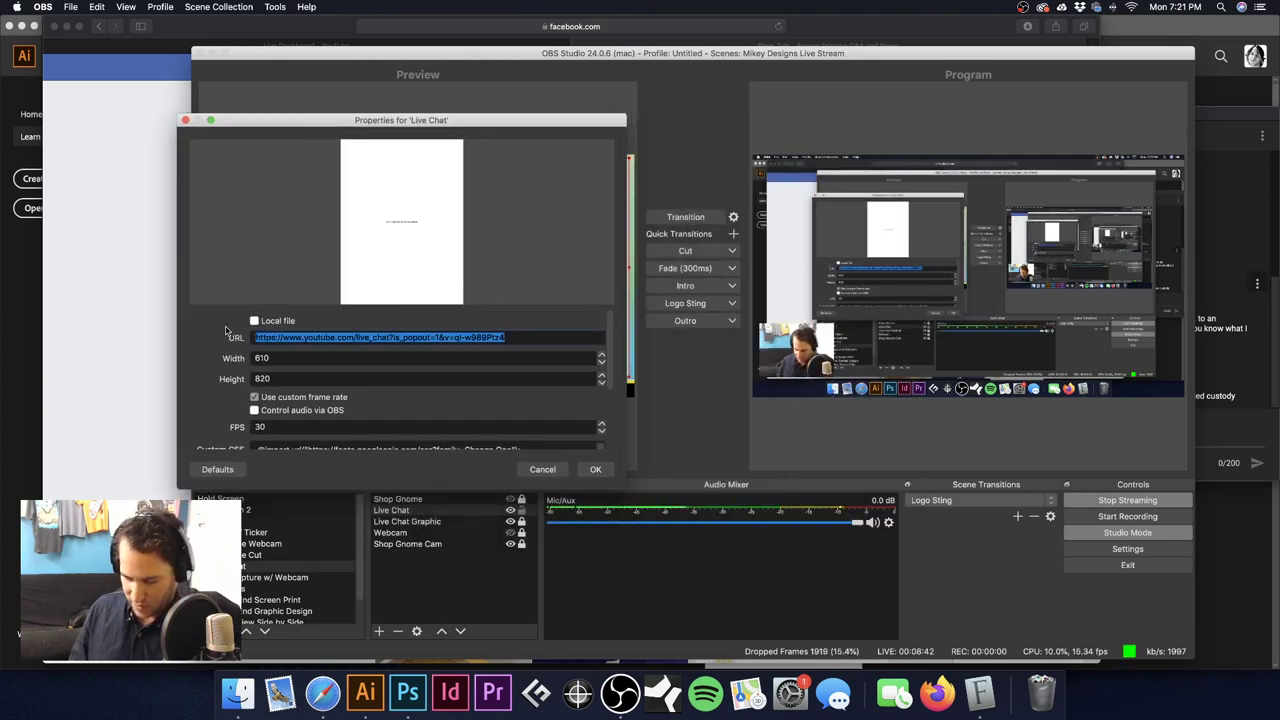
pyautogui.write('https://www.youtube.com/live_chat?is_popout=1&v=i_OCB6lDHHg')
pyautogui.click(595, 469)
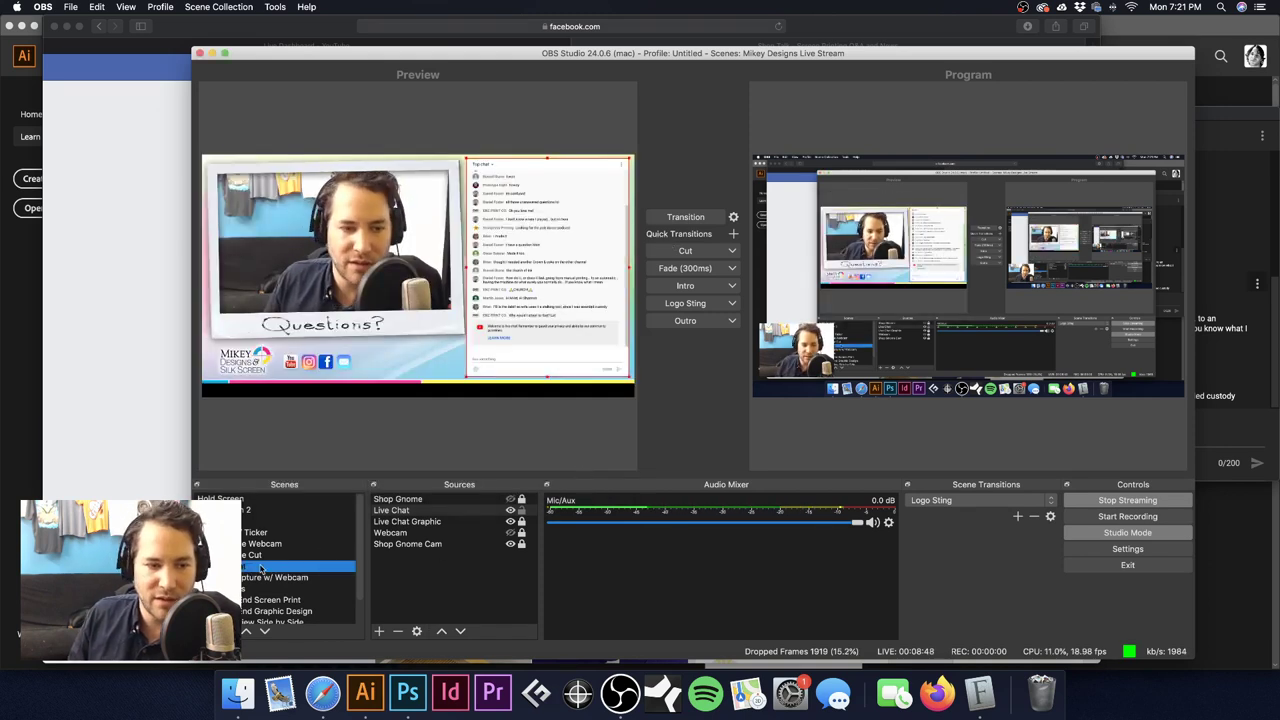
# Step: Scroll down over the OBS Studio window
pyautogui.scroll(-1, 262, 568)
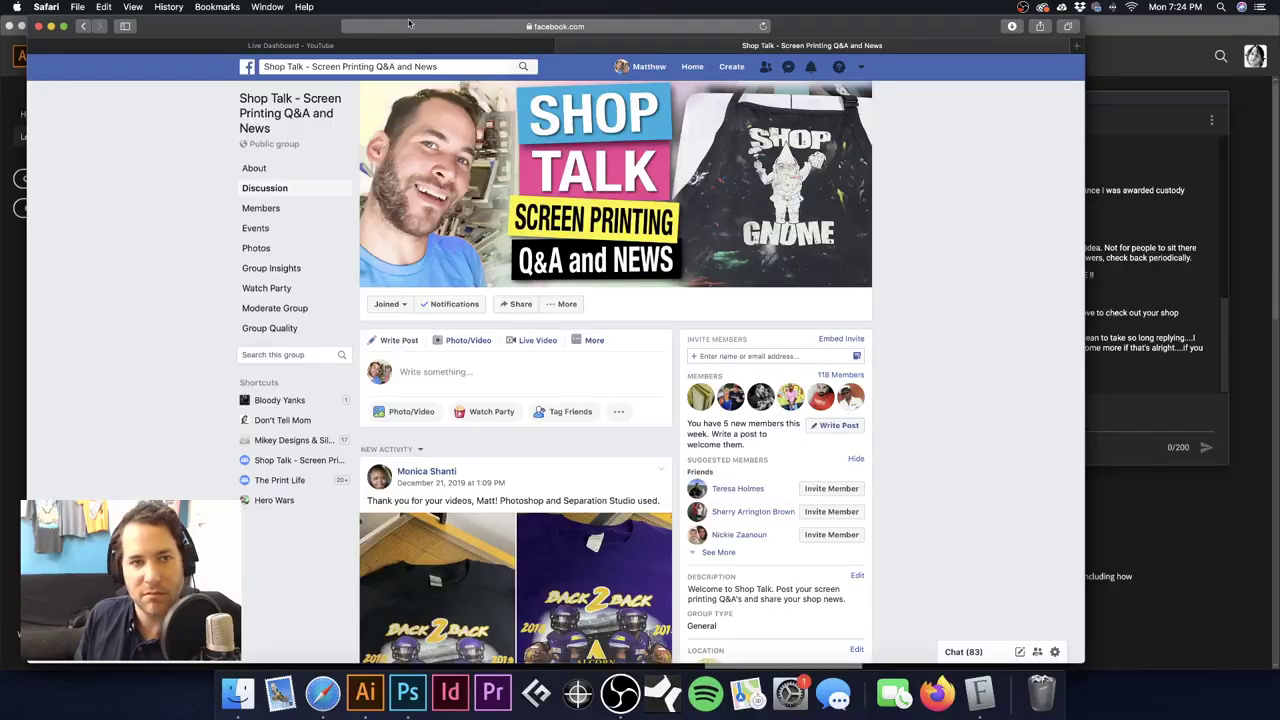
# Step: Load brandsoftheworld.com in a new Safari tab
pyautogui.press('super+t')
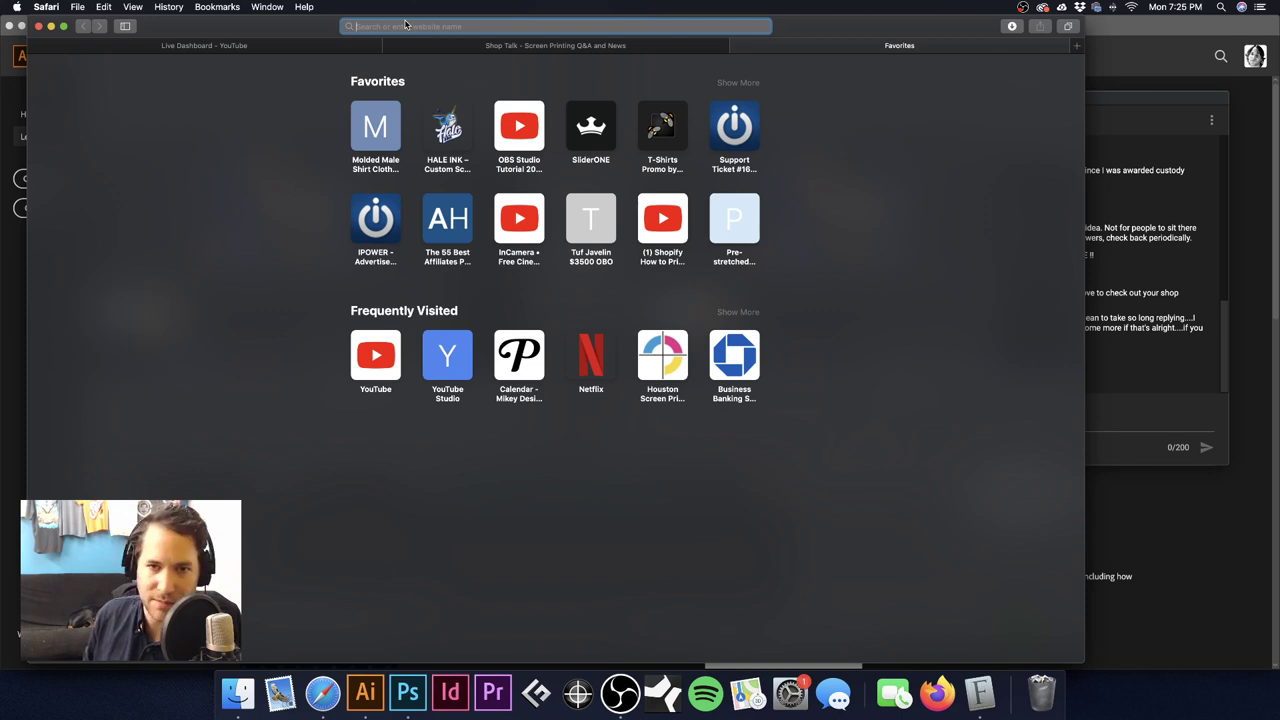
pyautogui.write('brands')
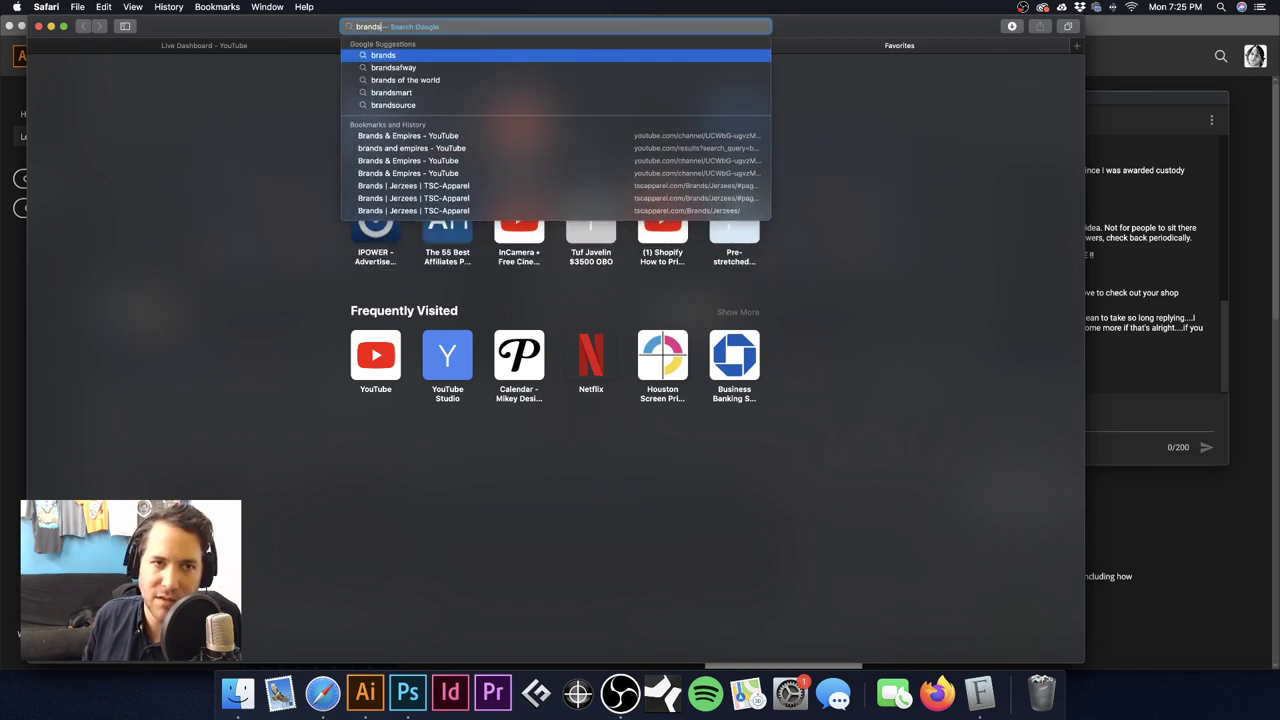
pyautogui.write('ofthewor')
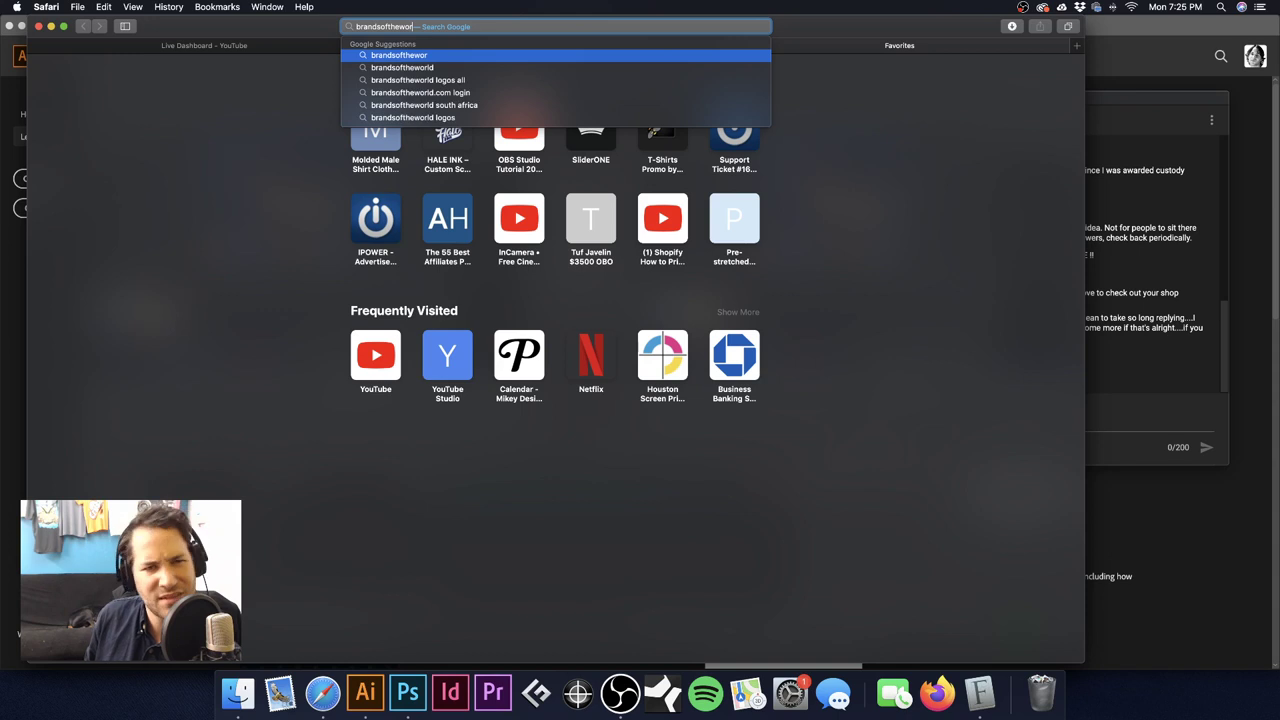
pyautogui.write('ld.com')
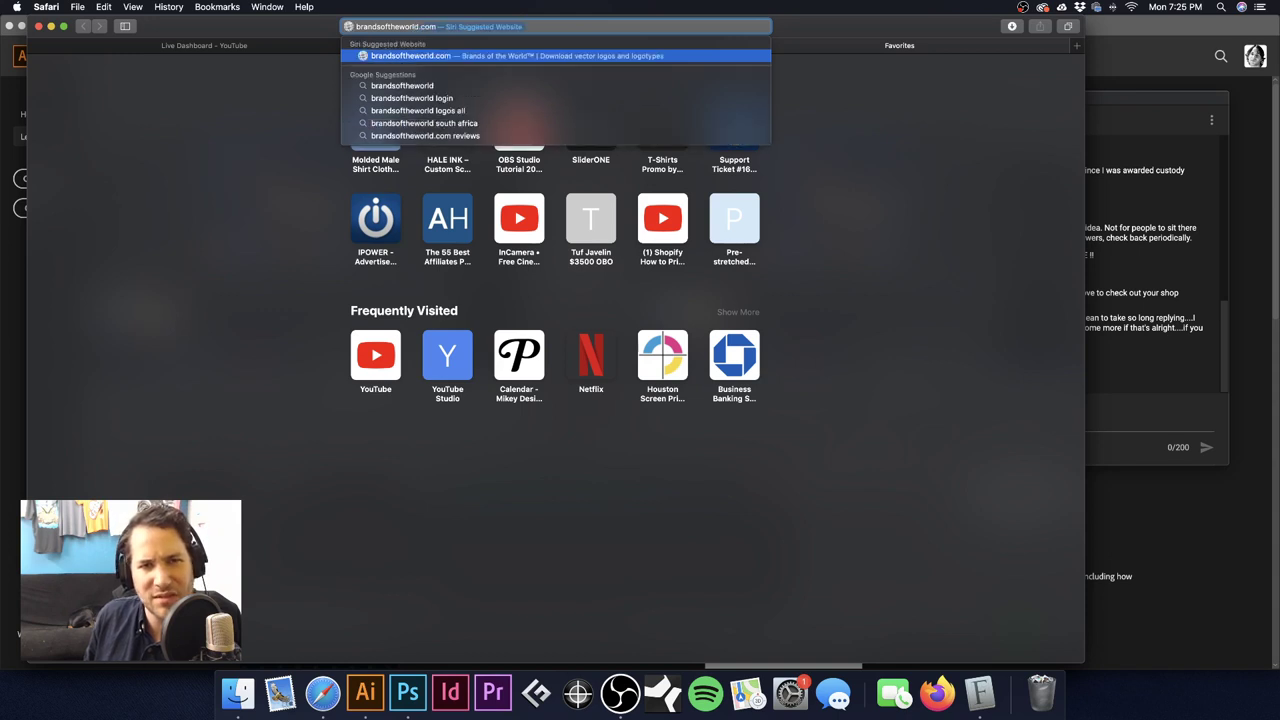
pyautogui.press('Return')
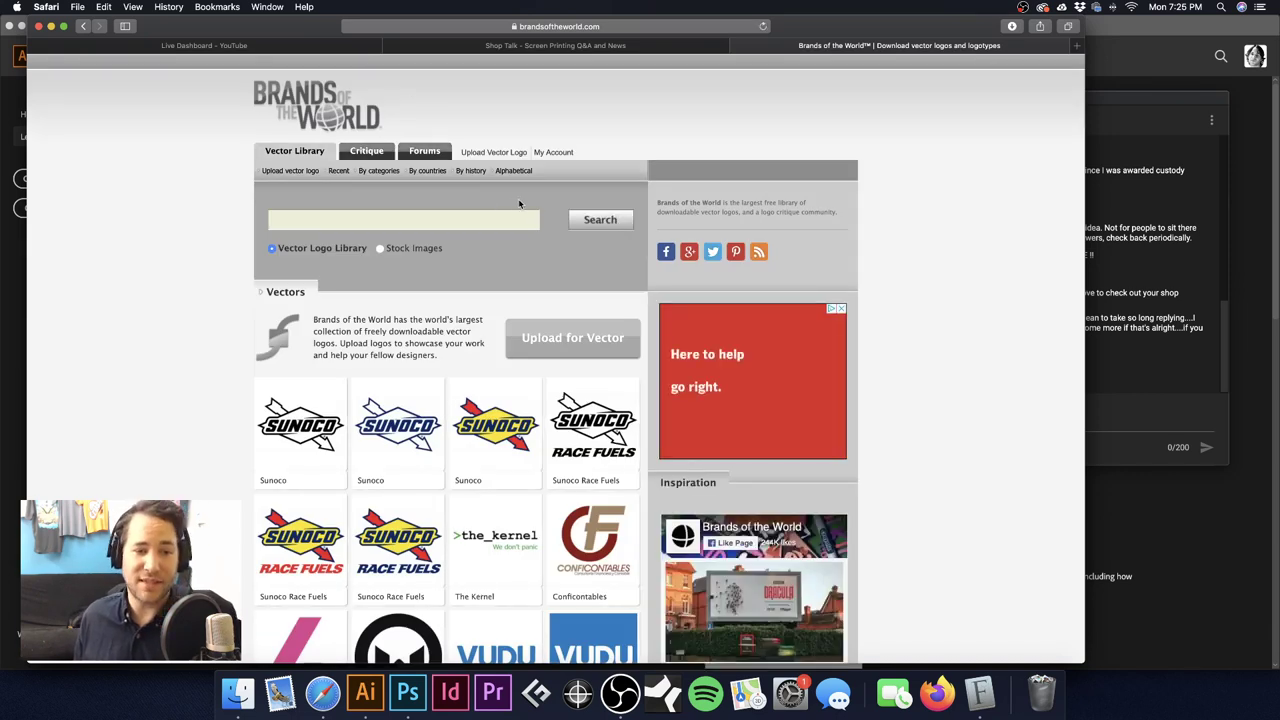
# Step: Search the logo library for 'mcdonalds'
pyautogui.scroll(-2, 519, 203)
pyautogui.scroll(-1, 519, 203)
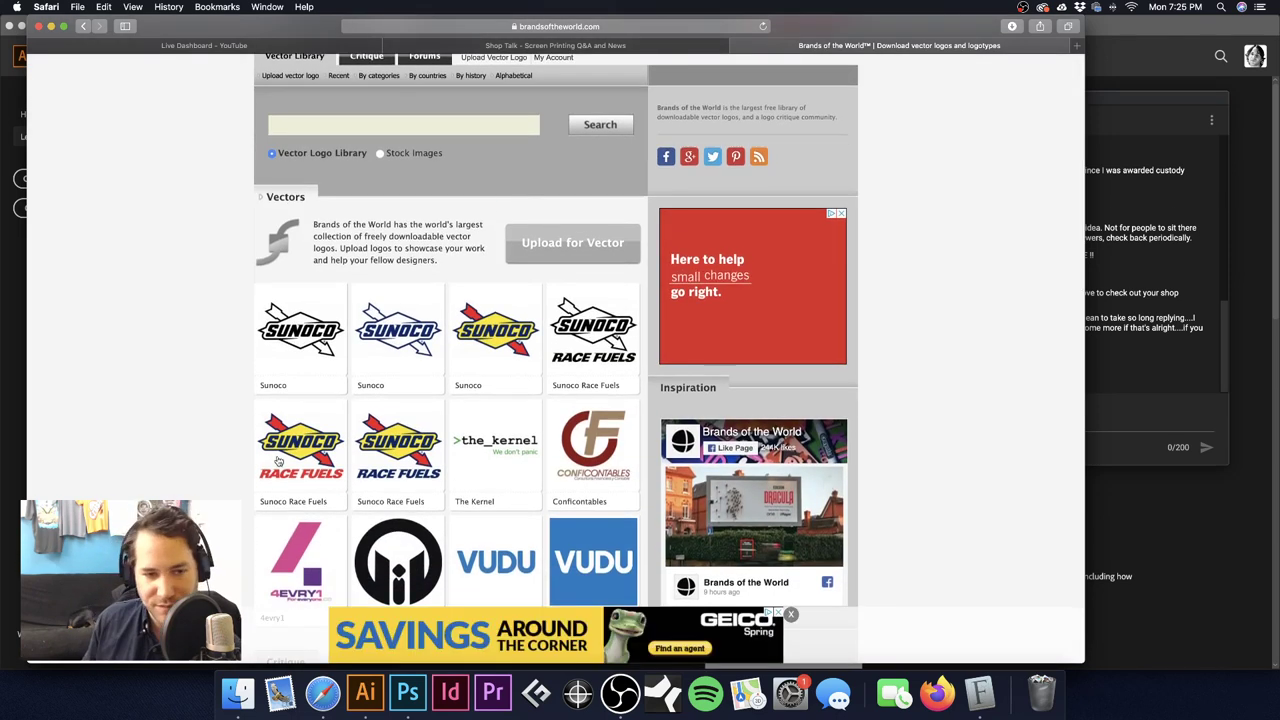
pyautogui.scroll(3, 575, 246)
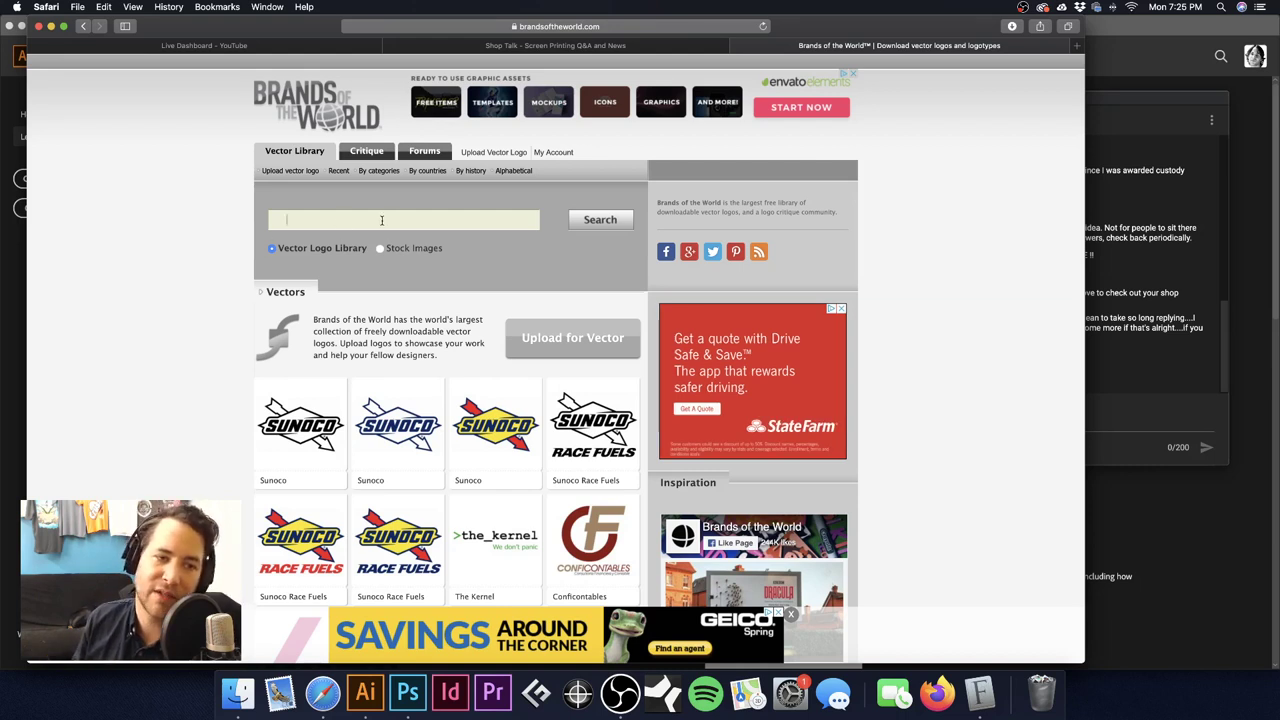
pyautogui.write('mcdon')
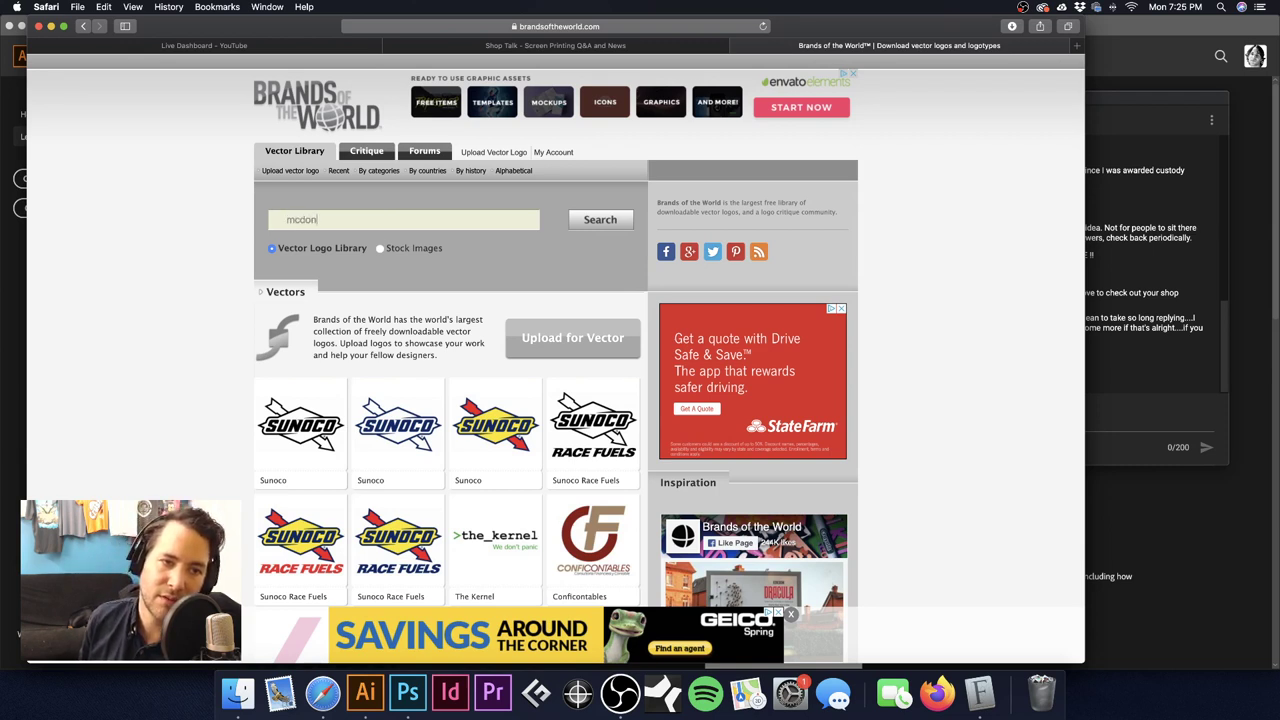
pyautogui.write('alds')
pyautogui.press('Return')
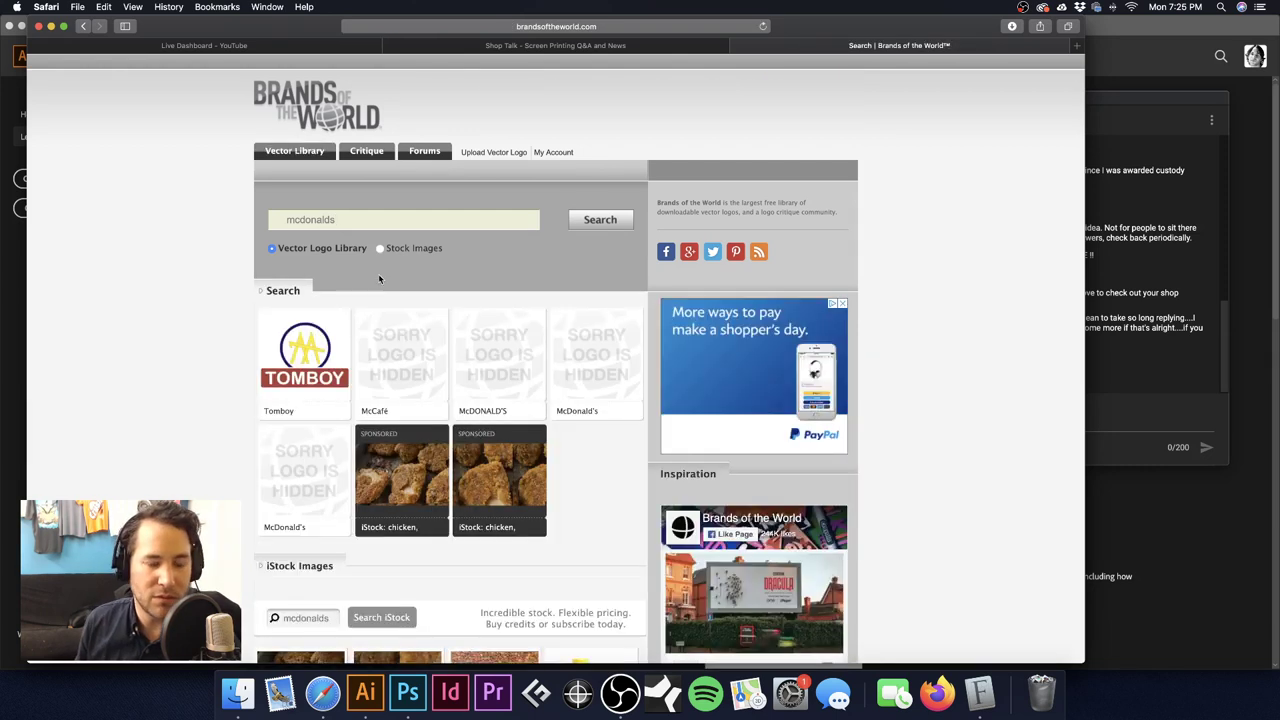
# Step: Re-run the search as 'mc donalds', then replace the query with 'houston tex'
pyautogui.scroll(-1, 458, 307)
pyautogui.scroll(-2, 458, 307)
pyautogui.scroll(3, 400, 260)
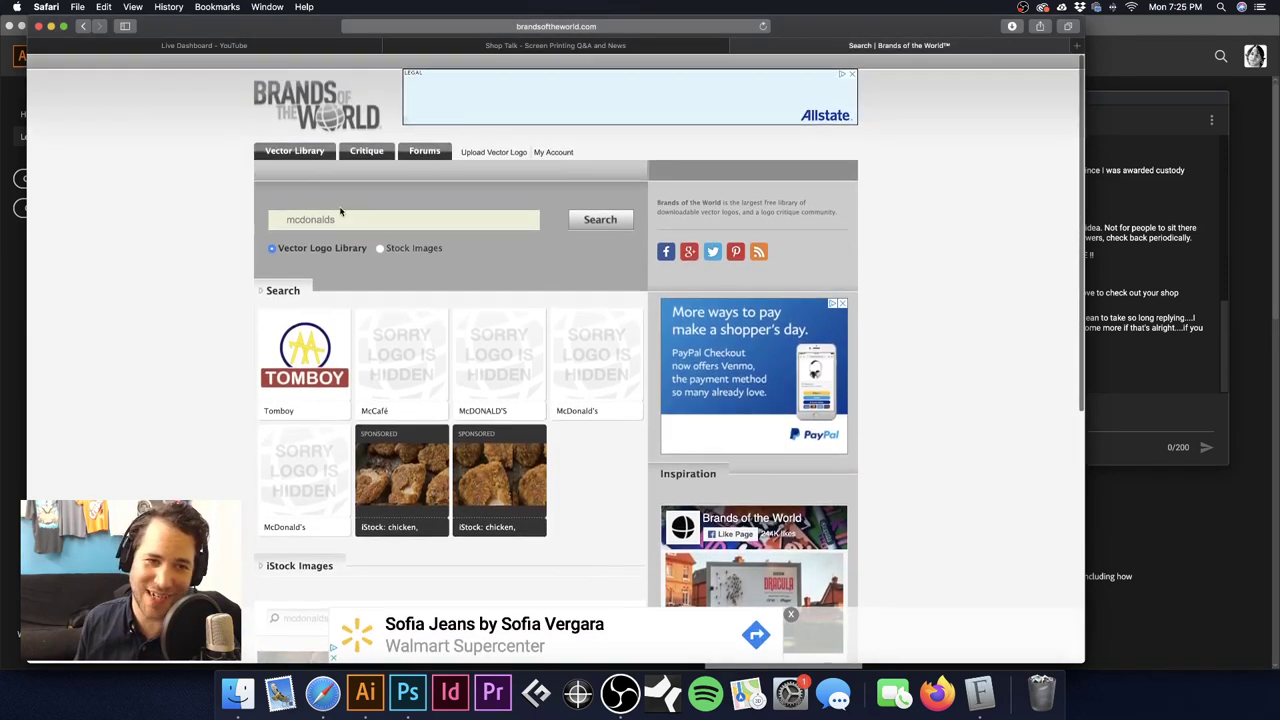
pyautogui.doubleClick(340, 219)
pyautogui.click(300, 219)
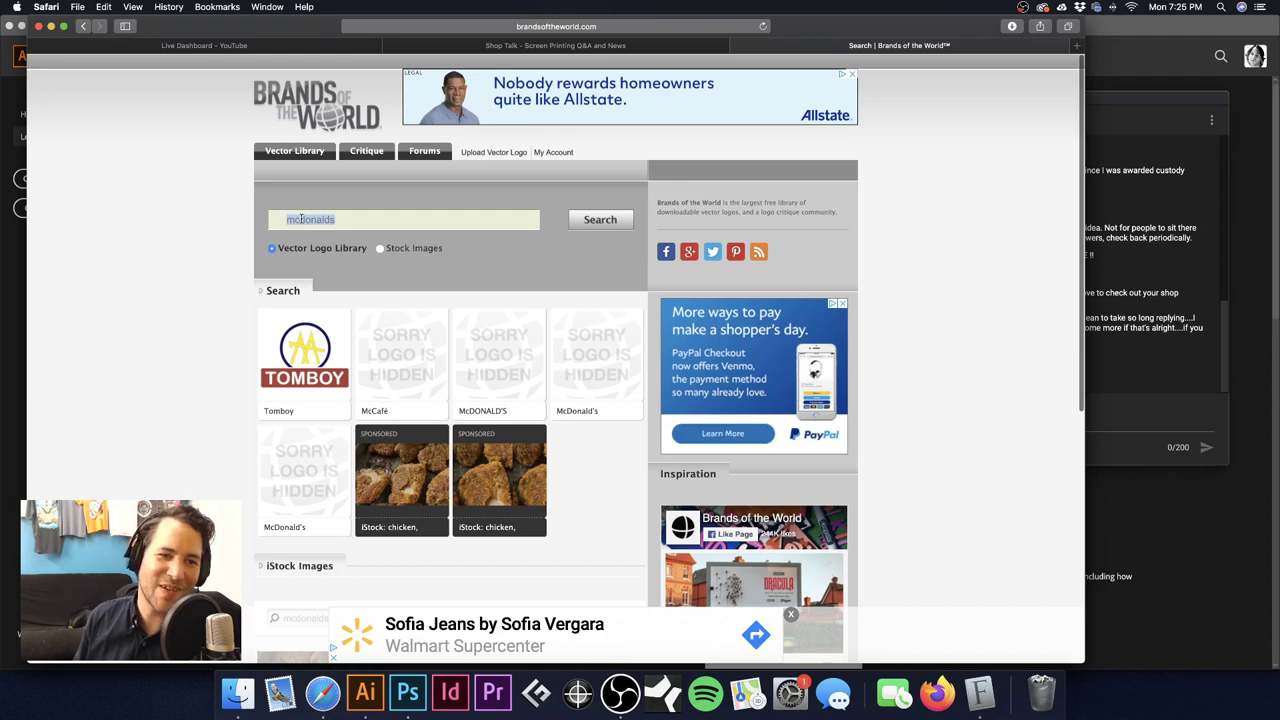
pyautogui.press('Return')
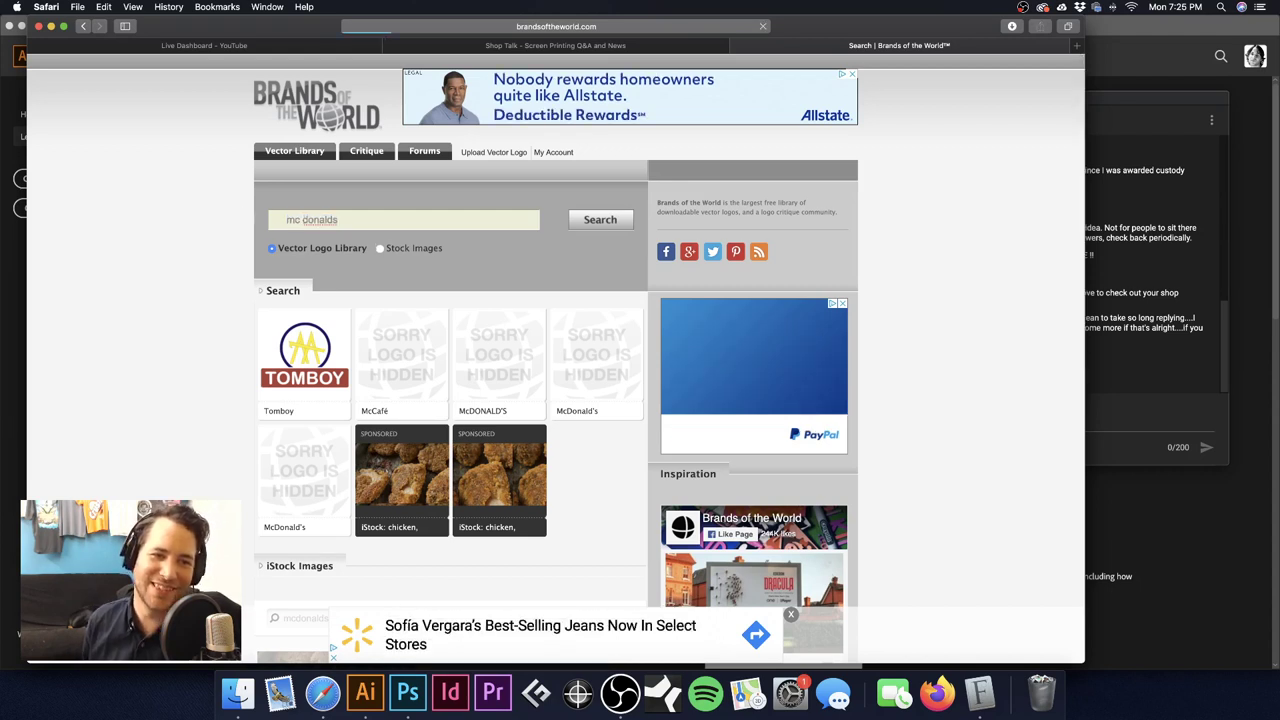
pyautogui.moveTo(349, 210); pyautogui.dragTo(249, 219)
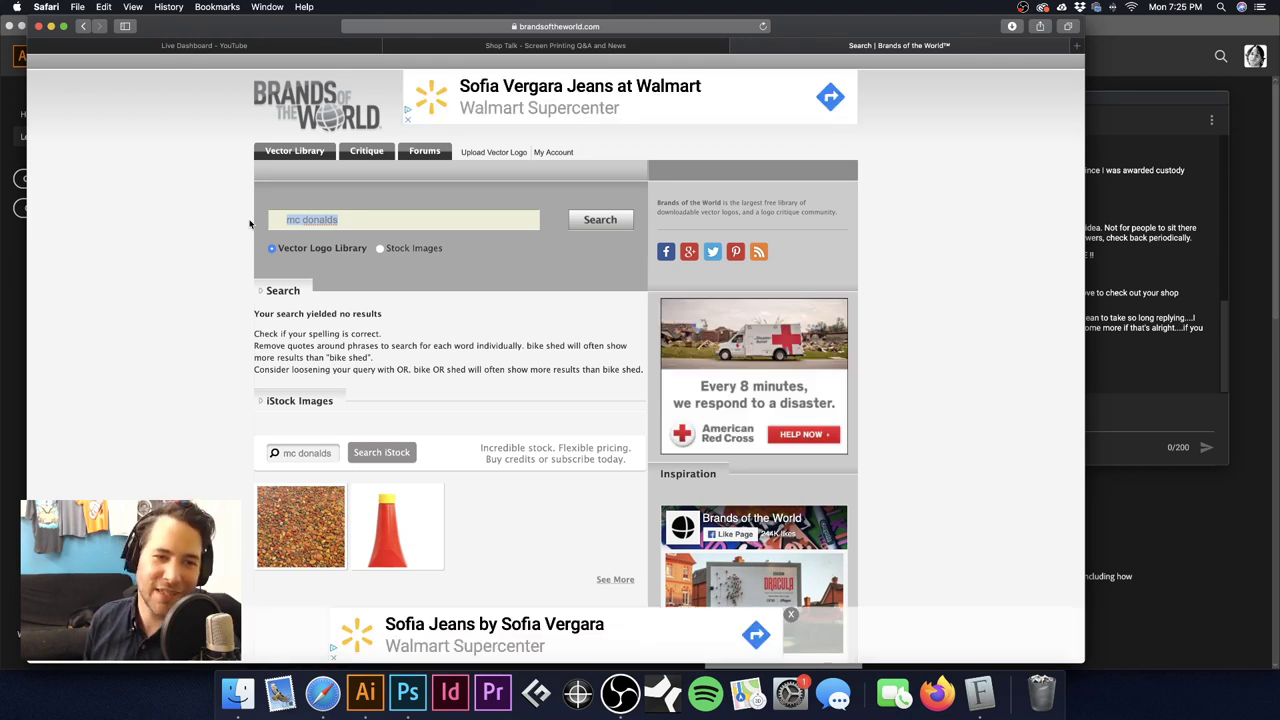
pyautogui.write('houston texans')
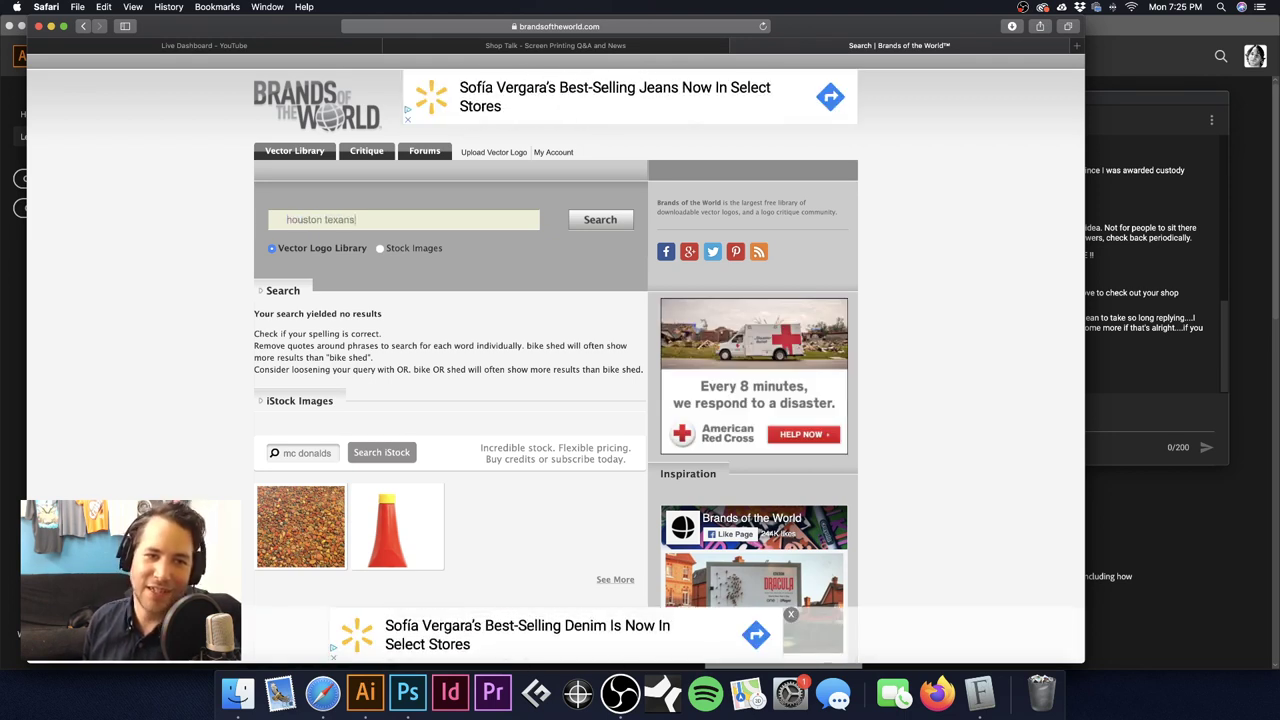
# Step: Search 'houston texans', view a result, return home and open the Sunoco Race Fuels logo
pyautogui.press('Return')
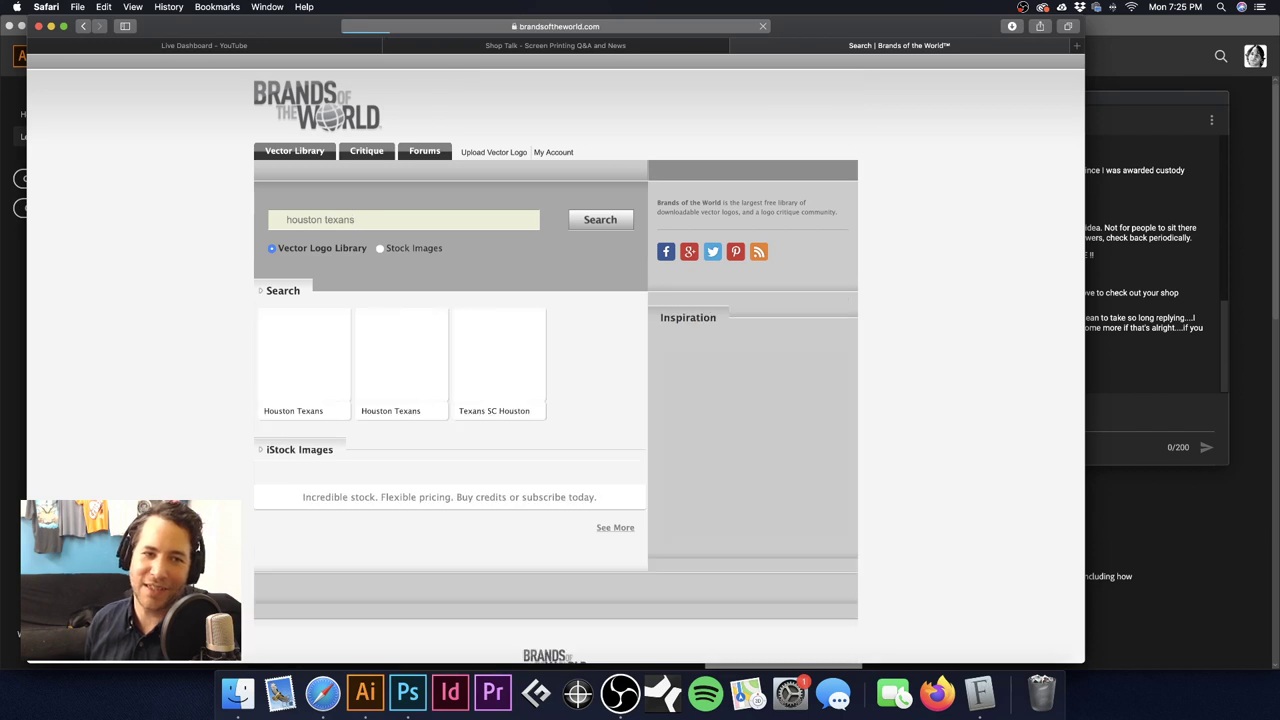
pyautogui.click(306, 362)
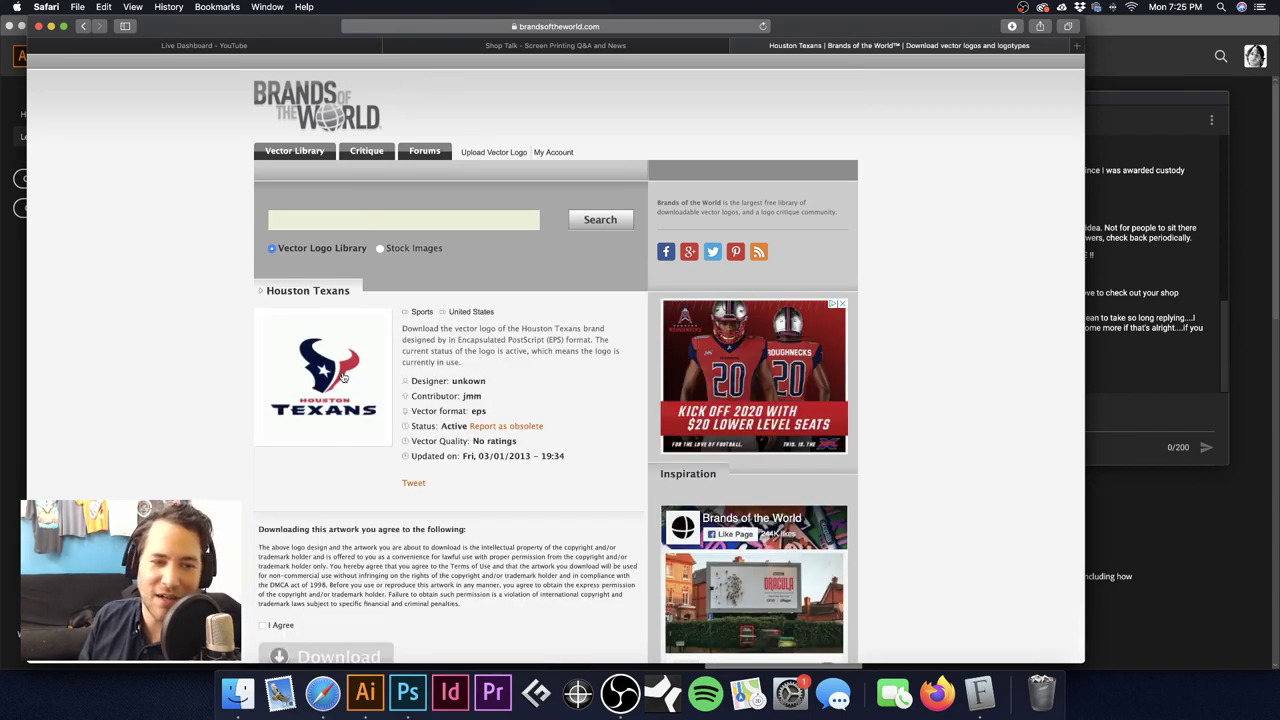
pyautogui.click(83, 27)
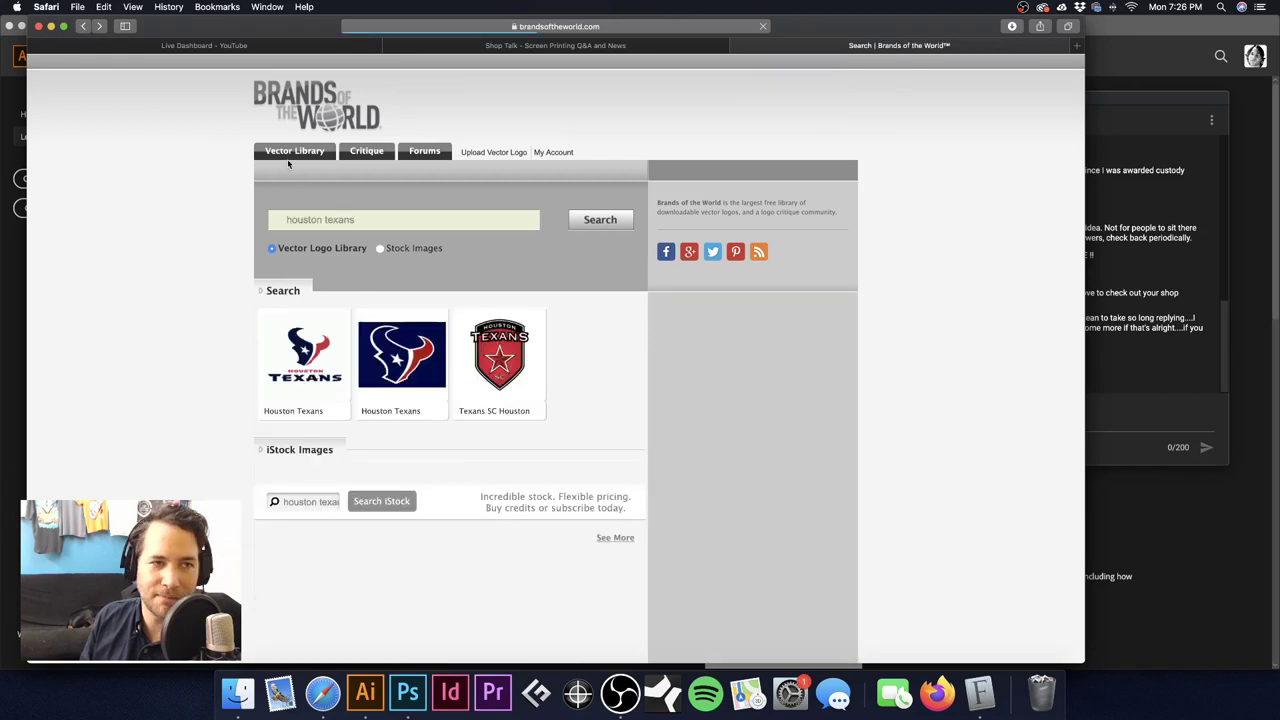
pyautogui.click(83, 27)
pyautogui.click(83, 27)
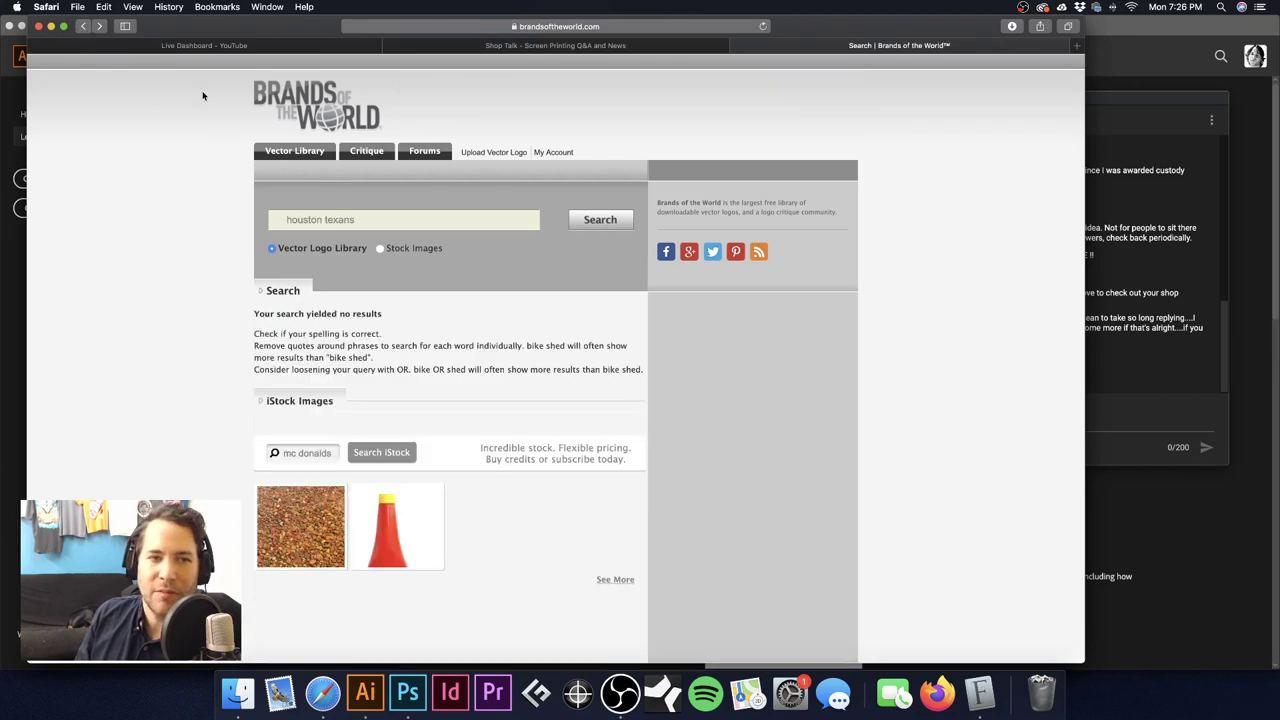
pyautogui.scroll(-5, 610, 440)
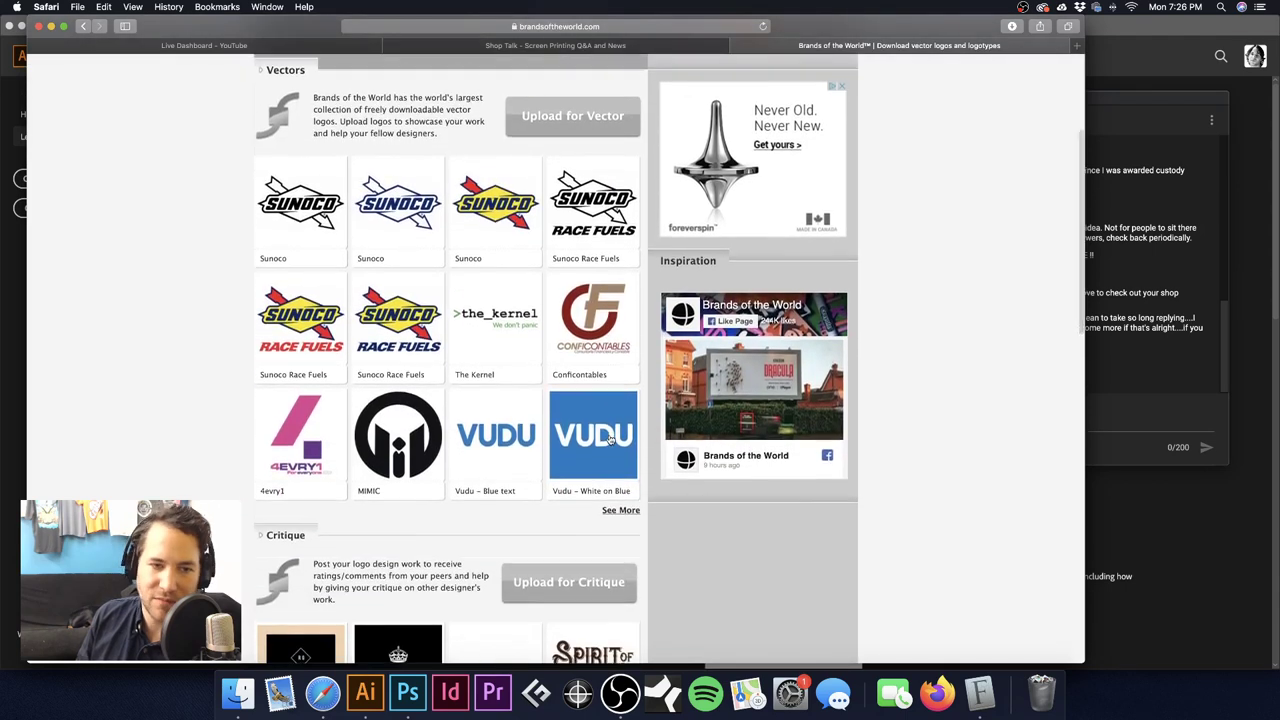
pyautogui.click(299, 315)
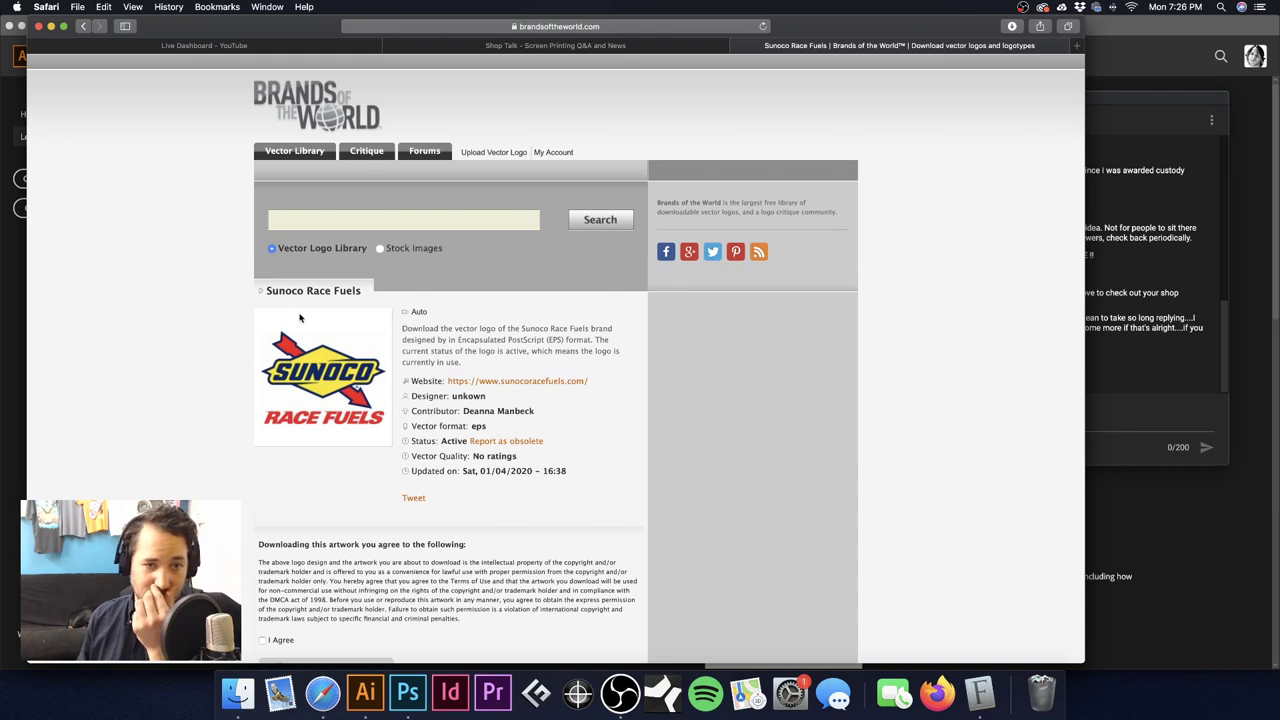
# Step: Agree to the terms and download the Sunoco Race Fuels logo, allowing Safari downloads
pyautogui.scroll(-3, 570, 352)
pyautogui.click(263, 410)
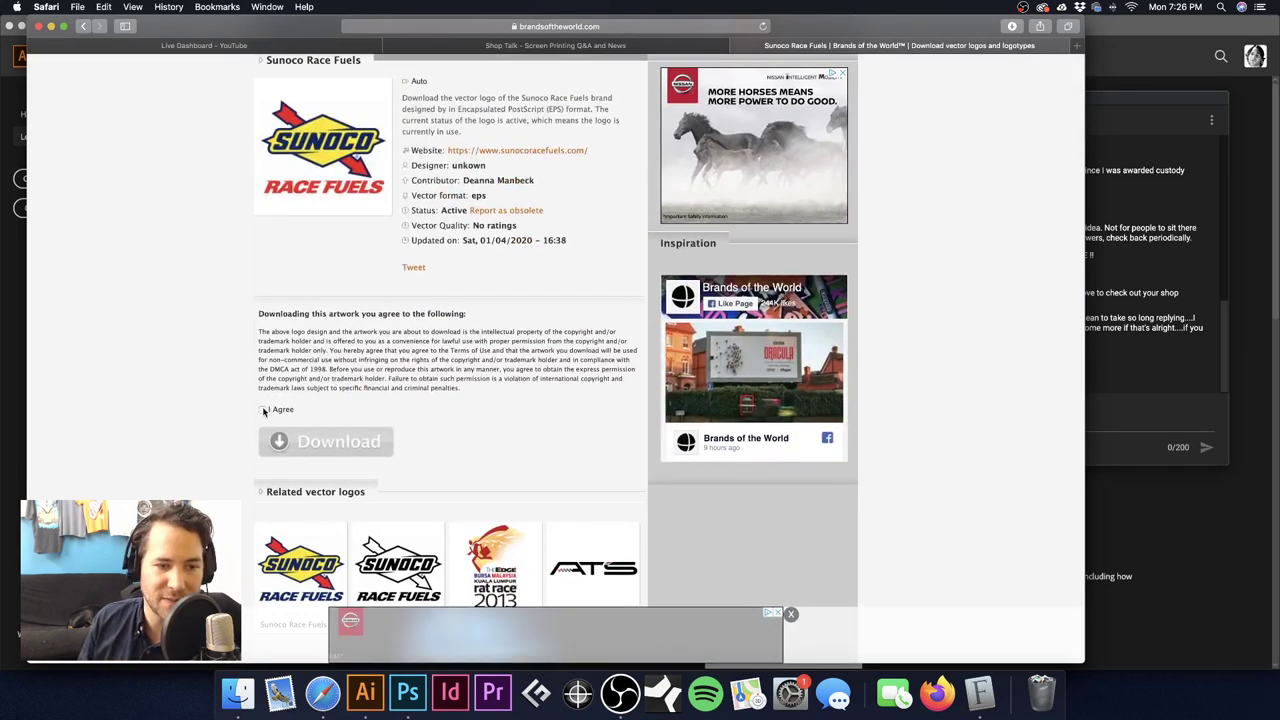
pyautogui.click(340, 442)
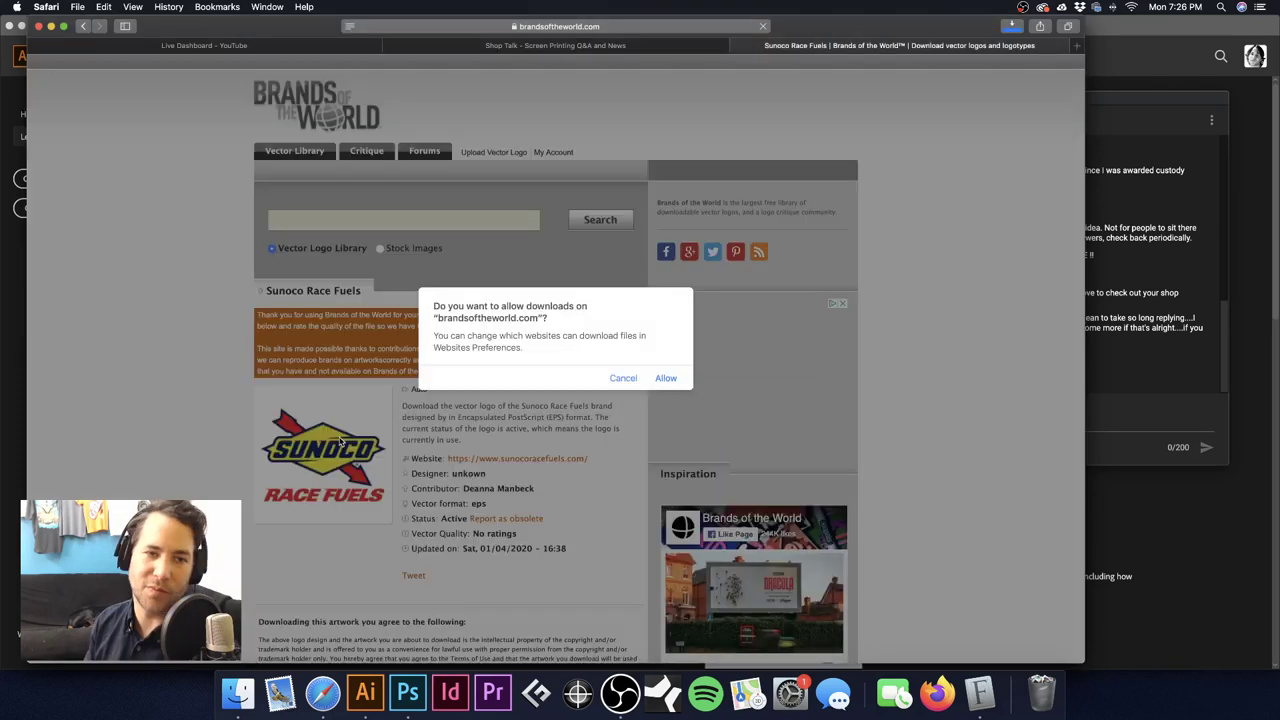
pyautogui.click(666, 378)
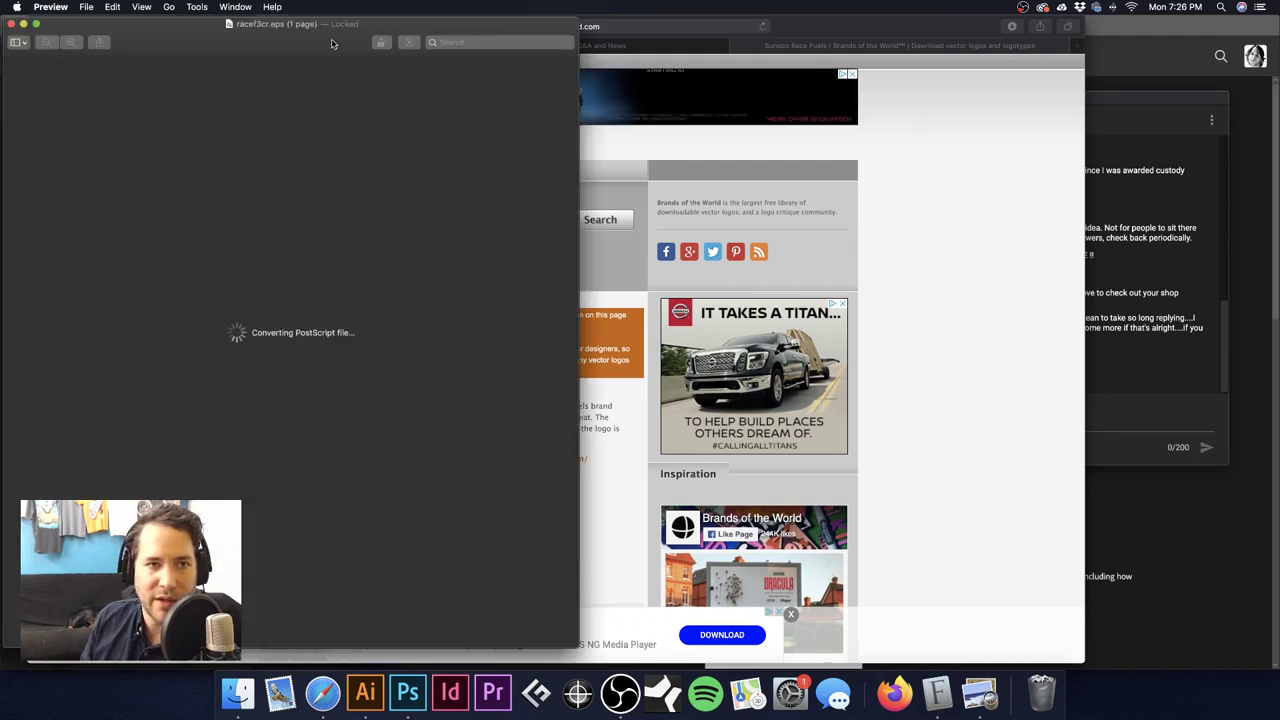
# Step: Move aside and close the converted racef3cr.eps preview, then bring Finder forward
pyautogui.moveTo(333, 37); pyautogui.dragTo(735, 35)
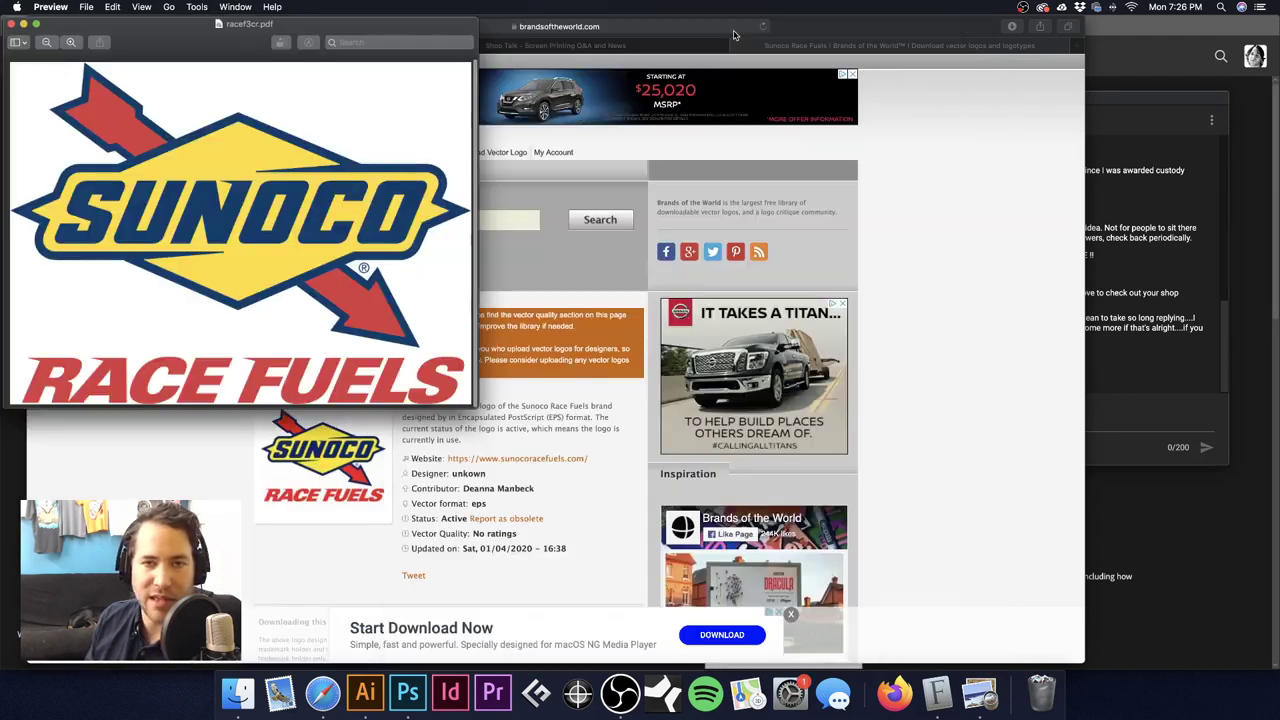
pyautogui.moveTo(336, 40); pyautogui.dragTo(745, 162)
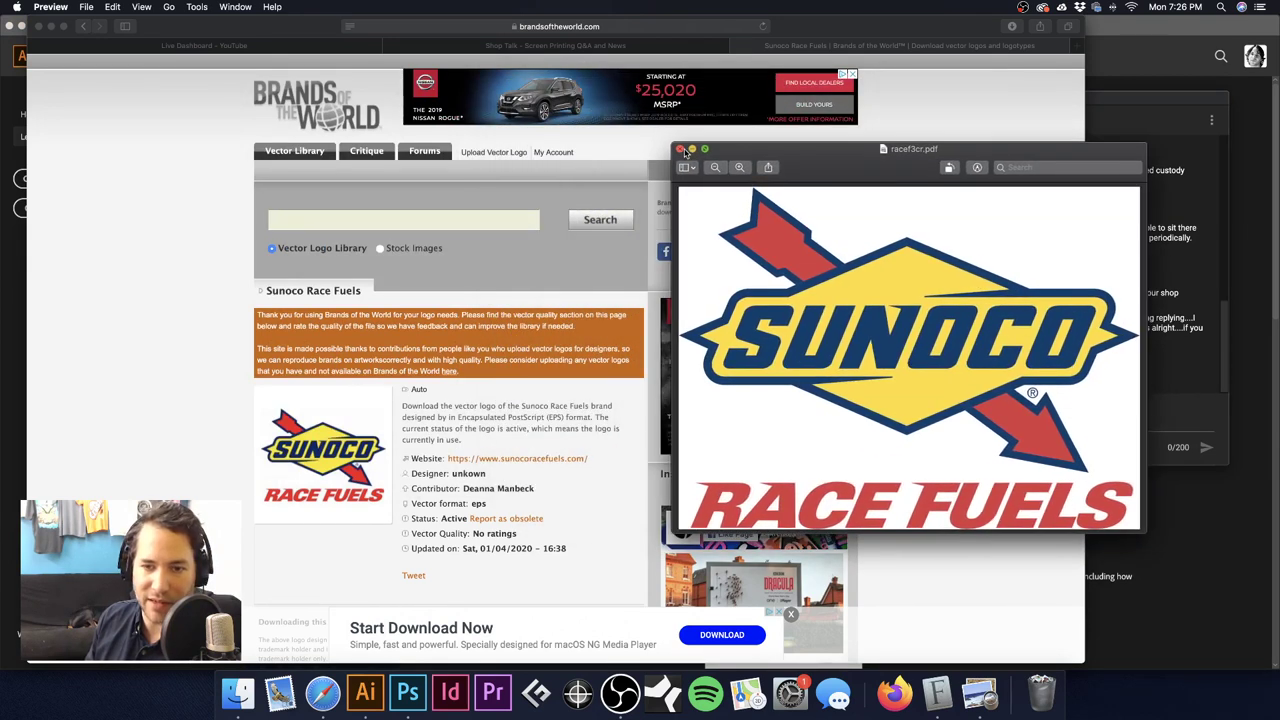
pyautogui.click(680, 150)
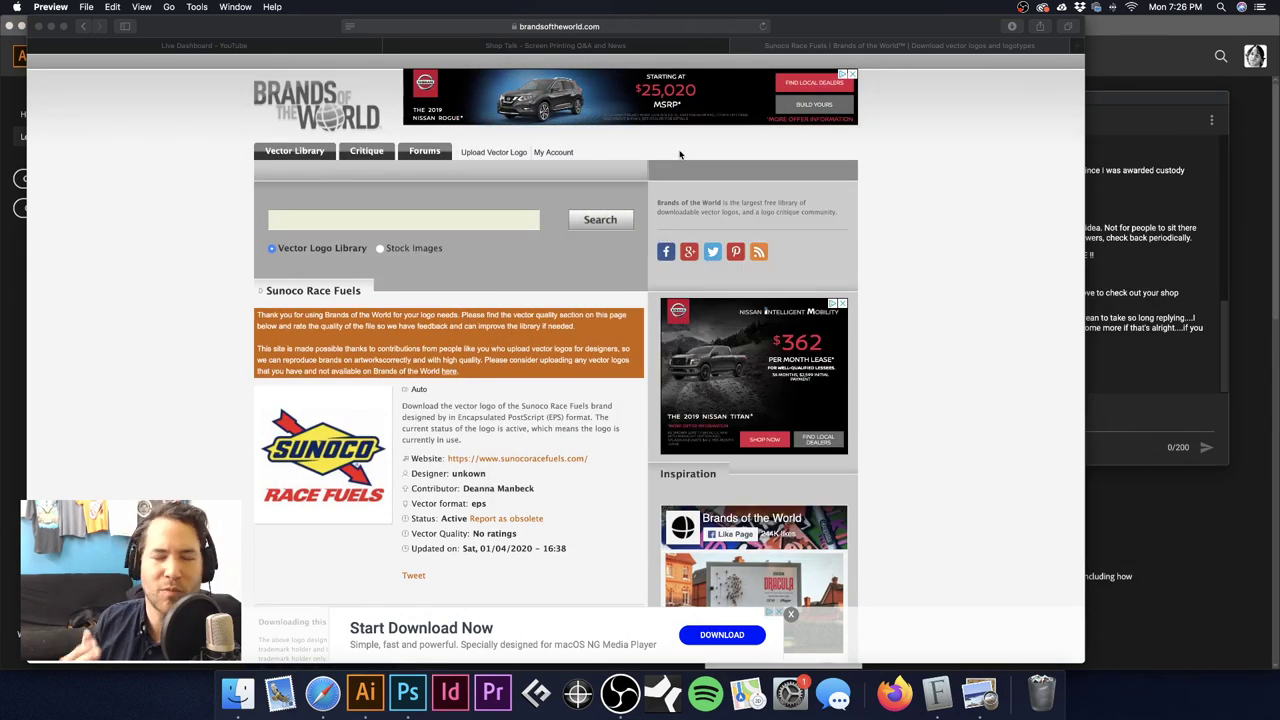
pyautogui.click(238, 693)
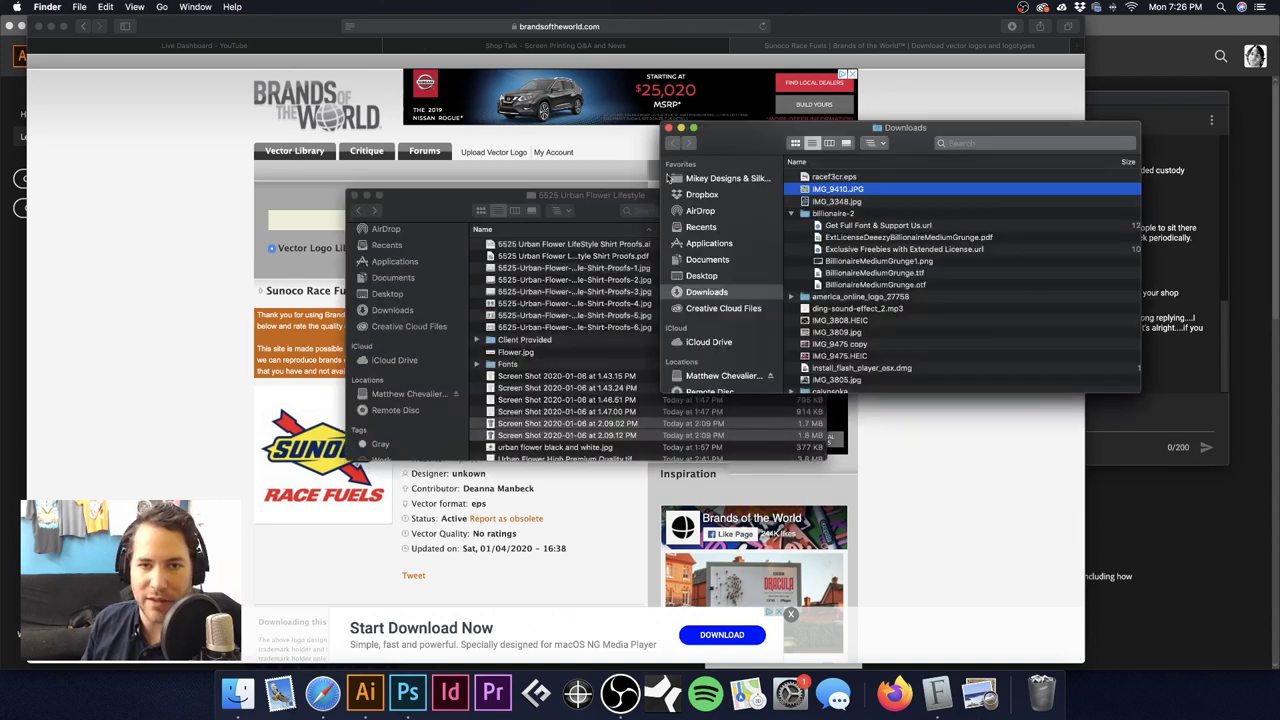
# Step: Close the extra Finder window and drag racef3cr.eps from Downloads onto Illustrator
pyautogui.click(354, 195)
pyautogui.moveTo(730, 140); pyautogui.dragTo(600, 160)
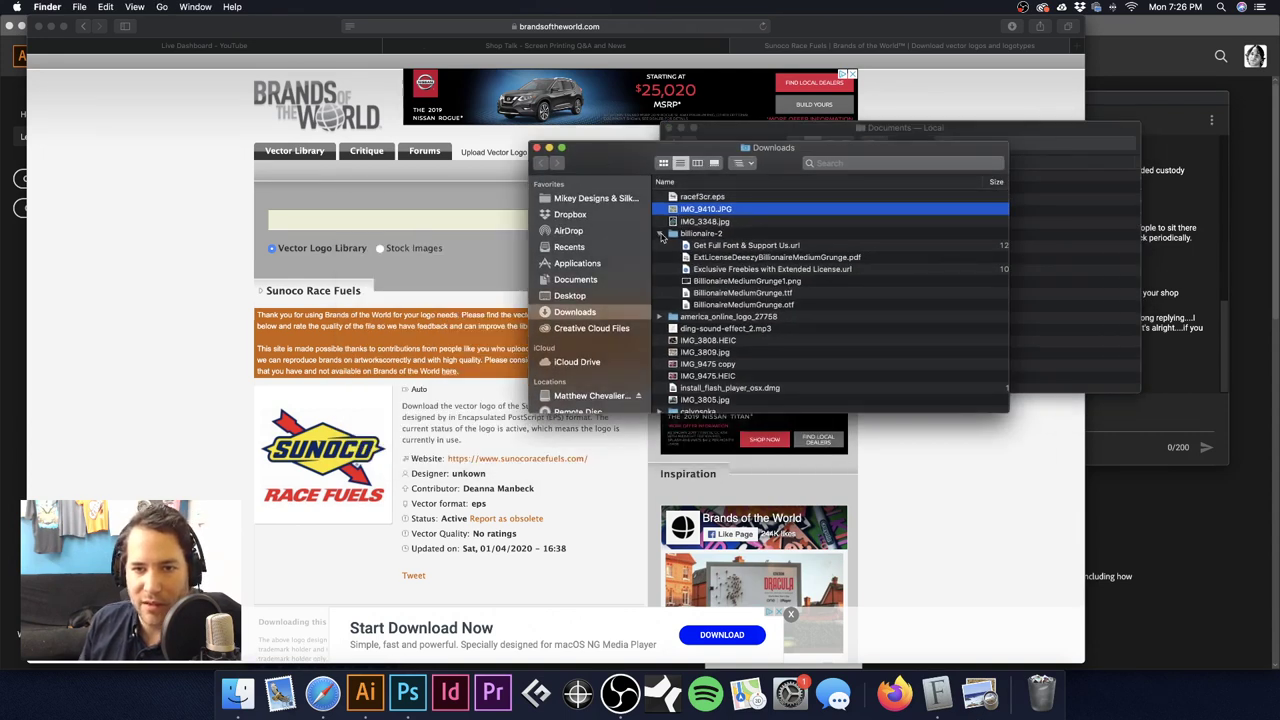
pyautogui.click(659, 233)
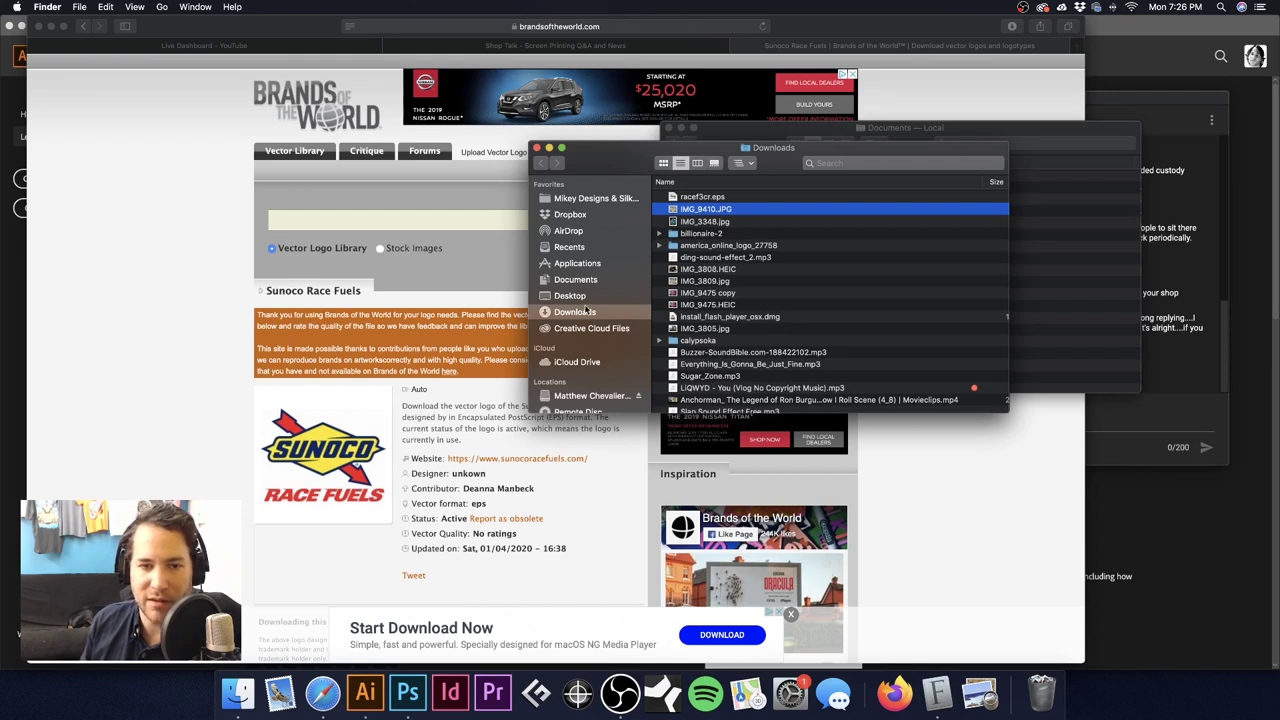
pyautogui.click(708, 198)
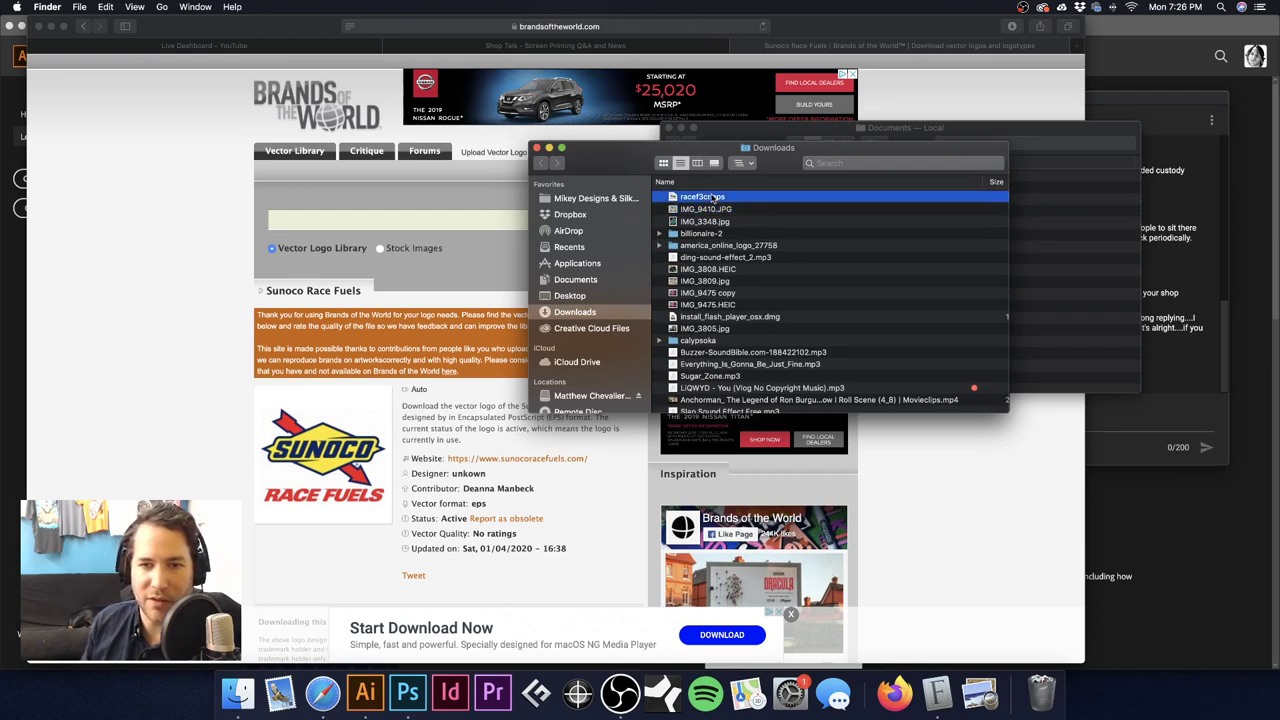
pyautogui.moveTo(713, 199); pyautogui.dragTo(378, 690)
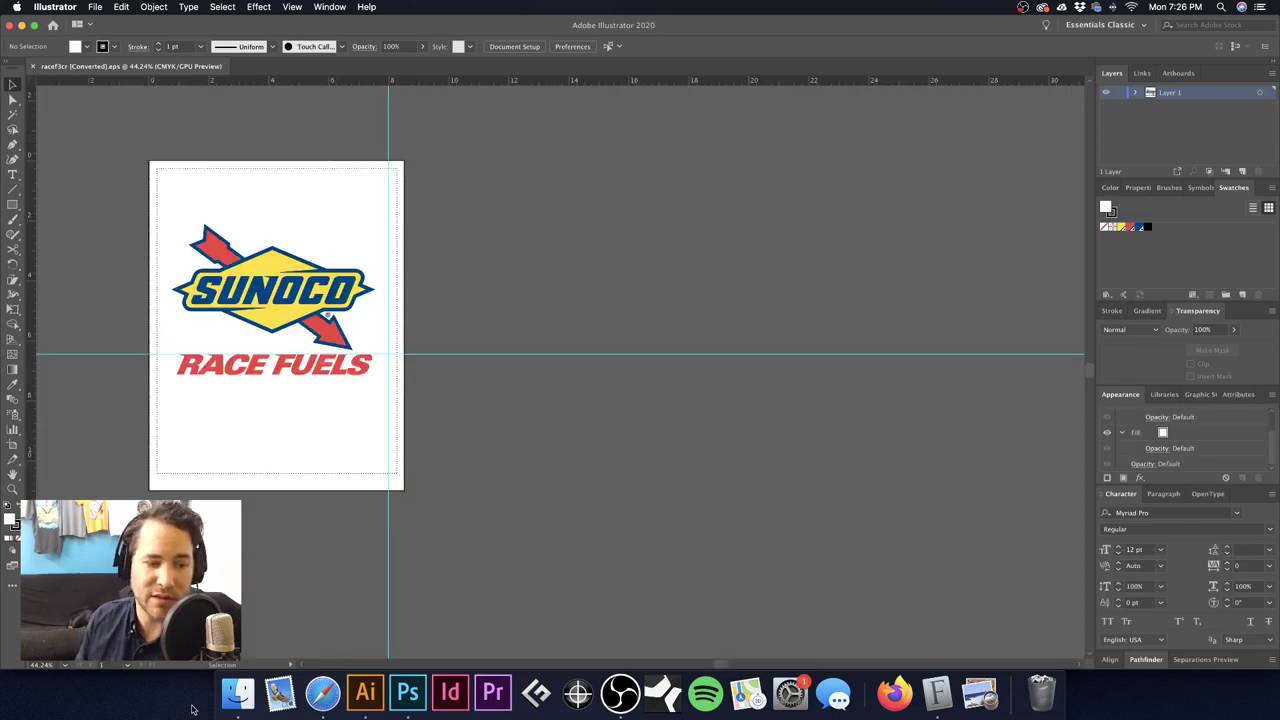
# Step: Send racef3cr.eps from the Downloads folder to Photoshop, bringing up the Rasterize EPS Format dialog
pyautogui.click(238, 692)
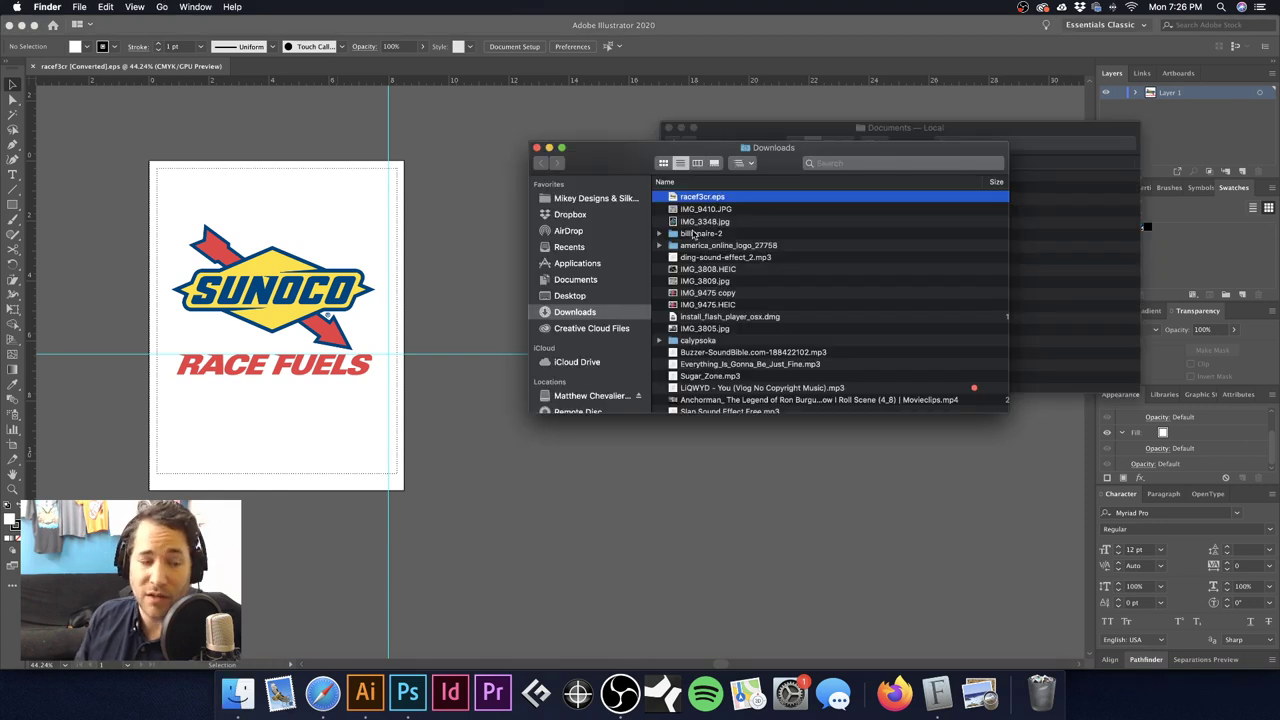
pyautogui.moveTo(772, 167); pyautogui.dragTo(801, 167)
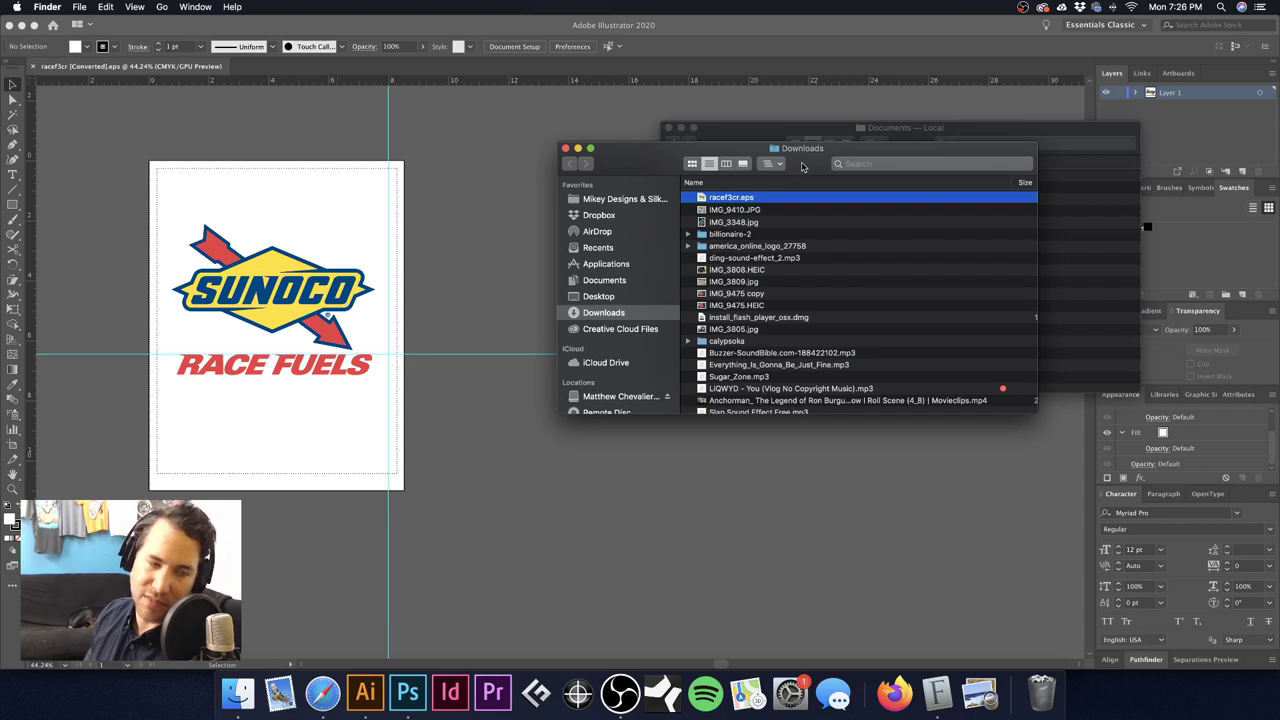
pyautogui.moveTo(740, 201); pyautogui.dragTo(410, 692)
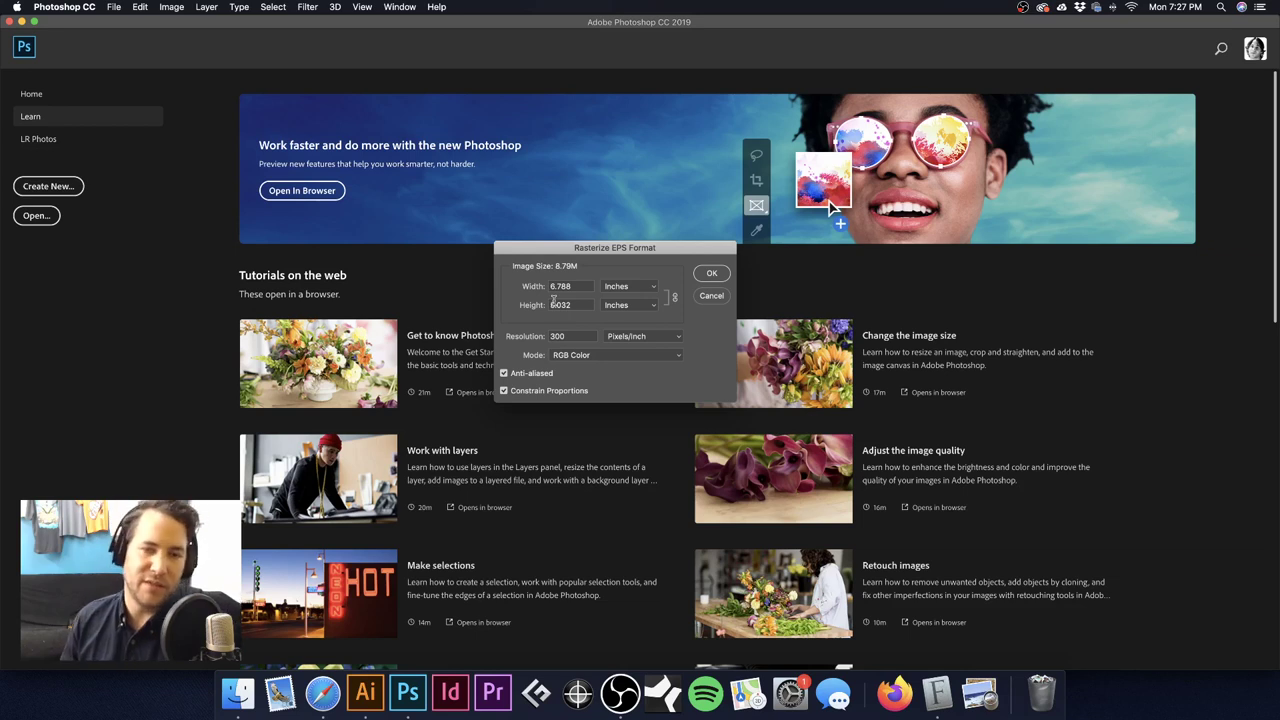
# Step: Rasterize racef3cr.eps at 9 inches wide and 300 pixels/inch, opening the logo as Layer 1
pyautogui.moveTo(562, 250); pyautogui.dragTo(578, 242)
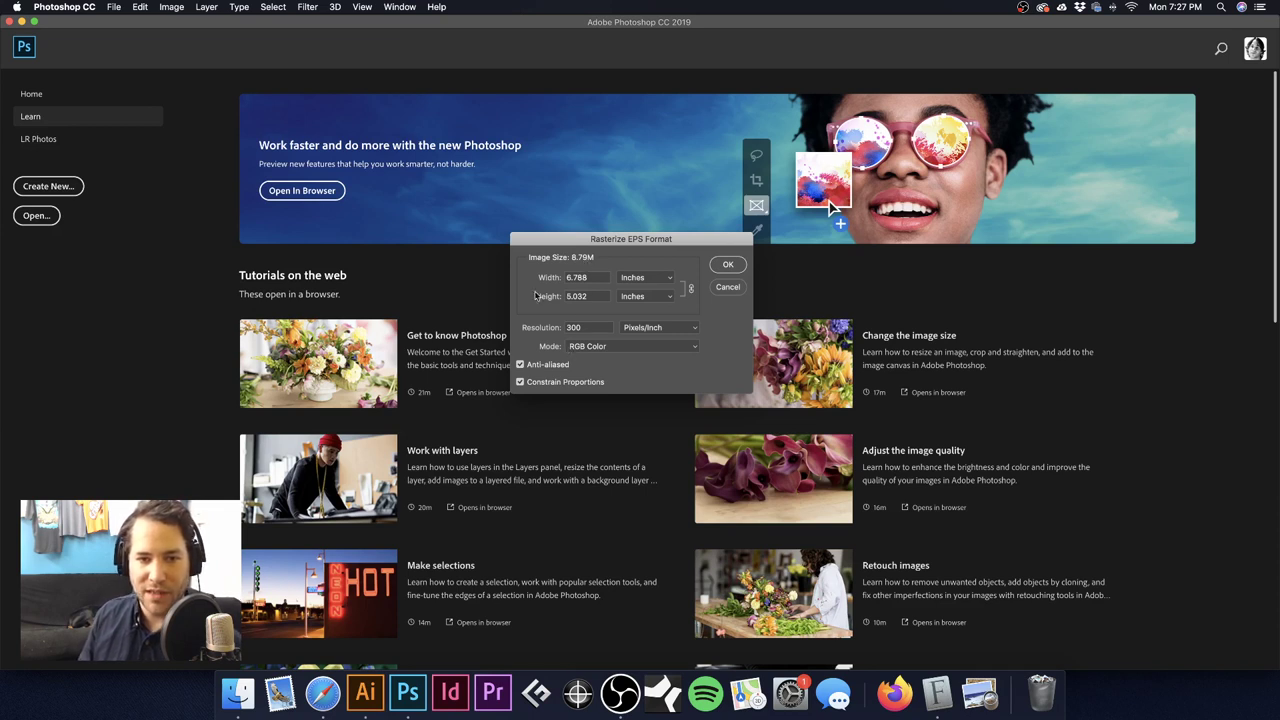
pyautogui.moveTo(590, 279); pyautogui.dragTo(556, 282)
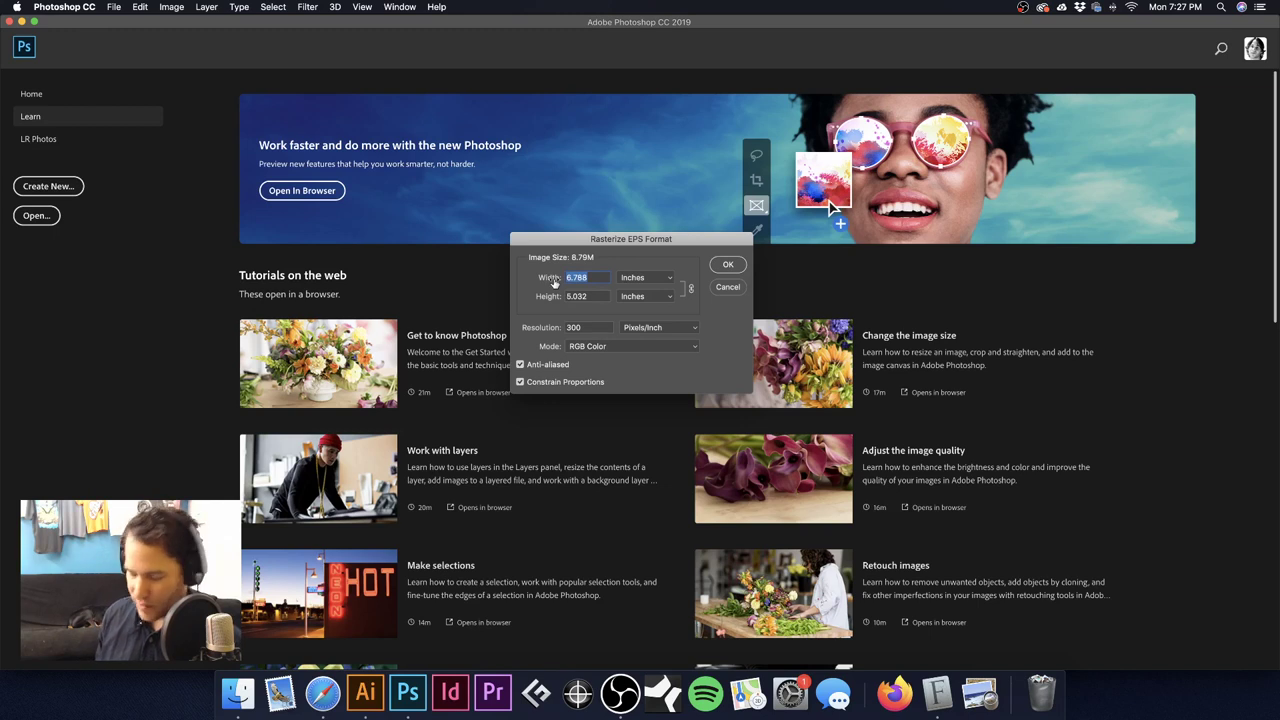
pyautogui.write('10')
pyautogui.press('BackSpace')
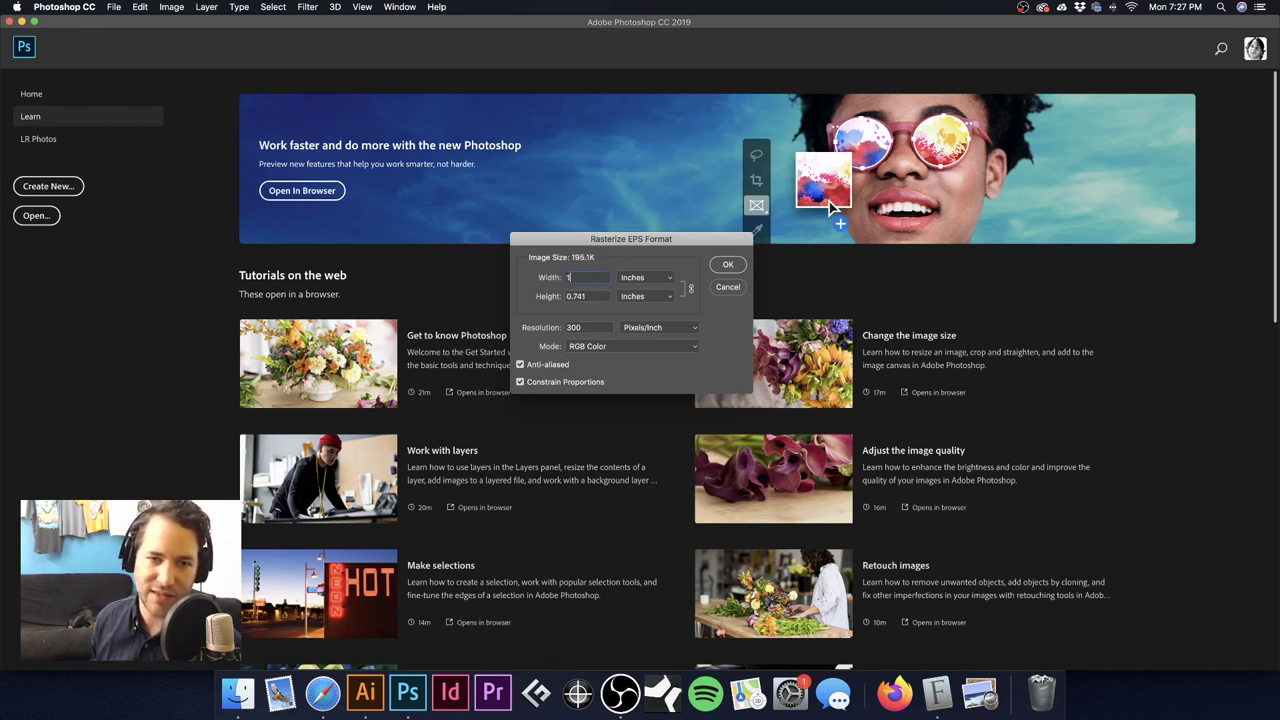
pyautogui.write('9')
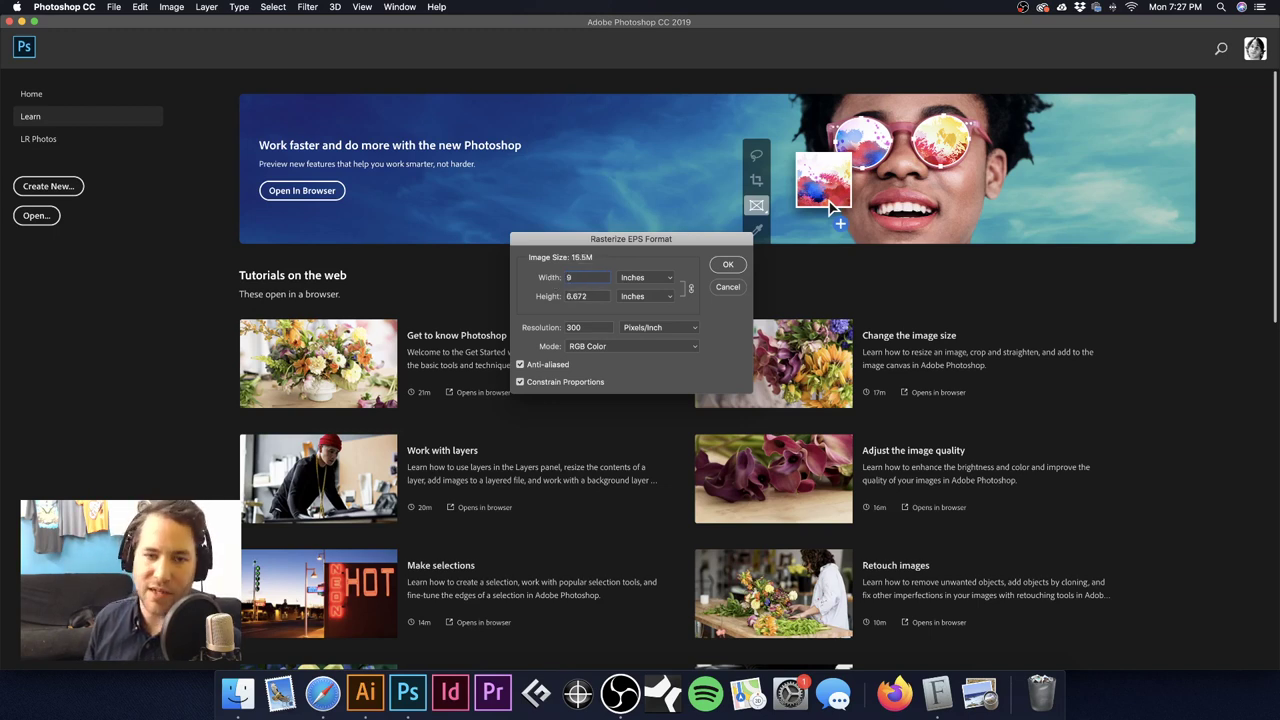
pyautogui.doubleClick(589, 328)
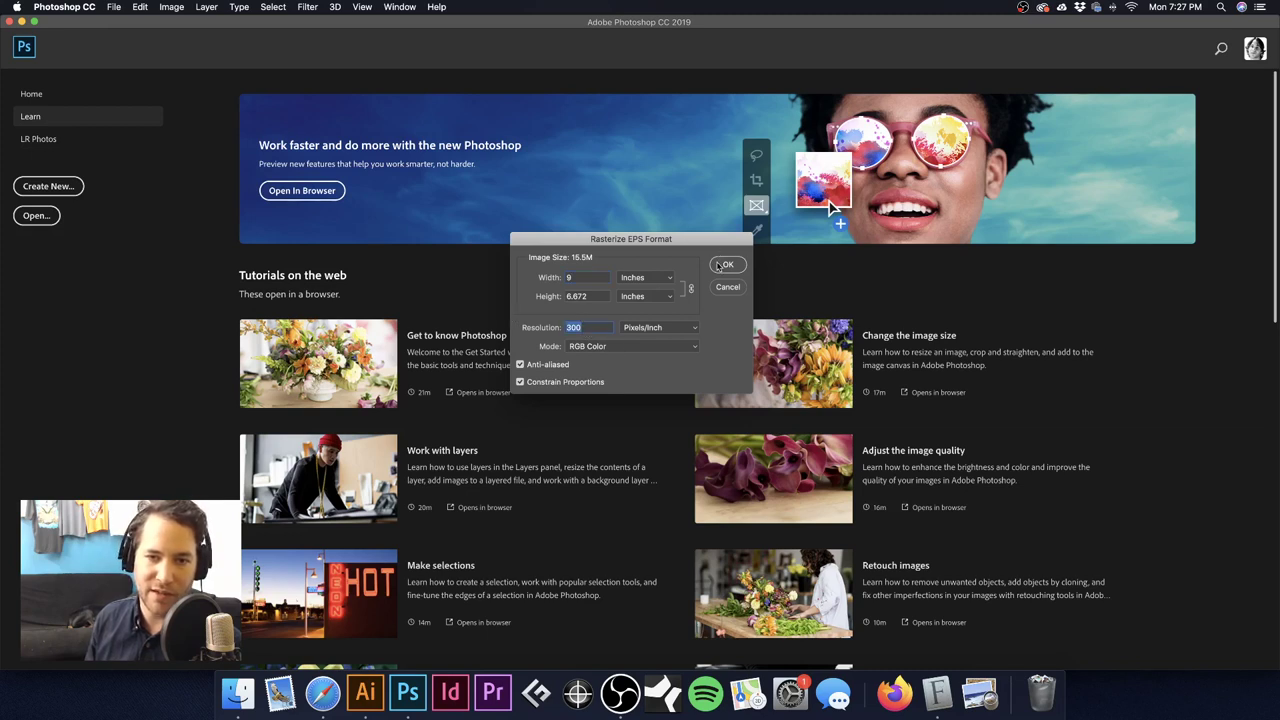
pyautogui.click(722, 266)
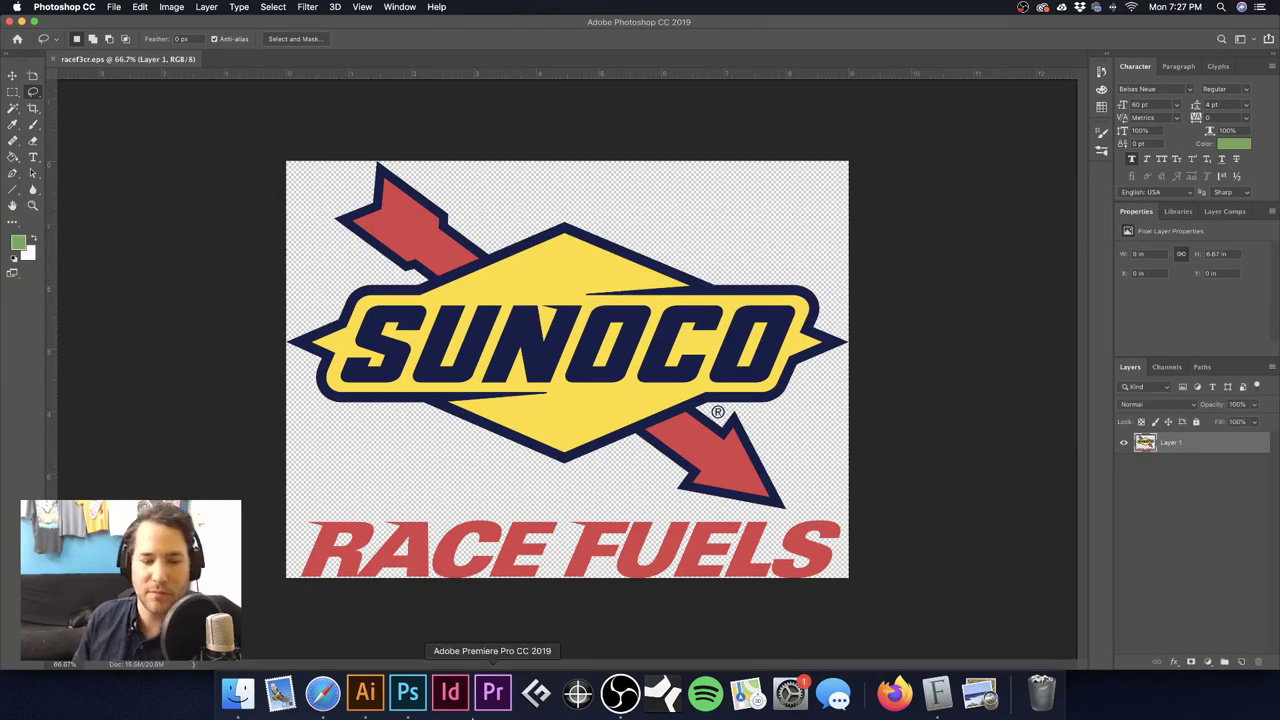
# Step: Fit the Sunoco logo artboard in Illustrator's window, check the logo group, then return to OBS
pyautogui.click(363, 692)
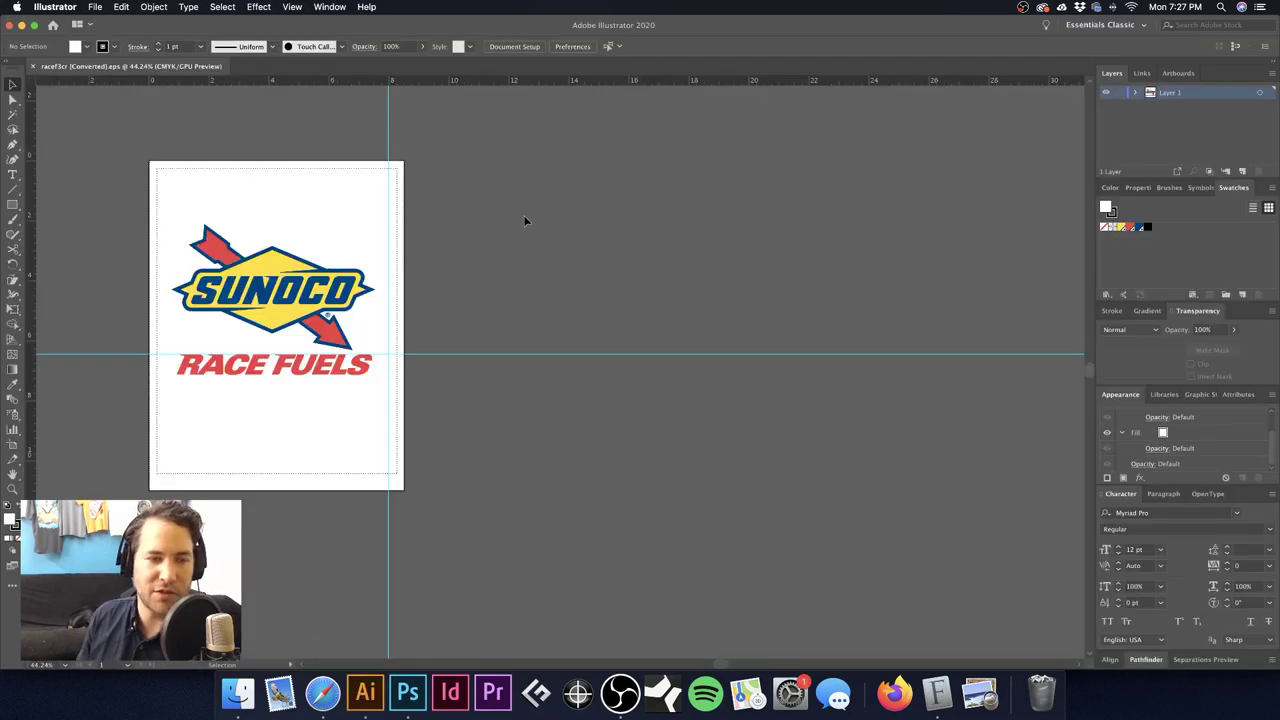
pyautogui.moveTo(482, 229); pyautogui.dragTo(577, 256)
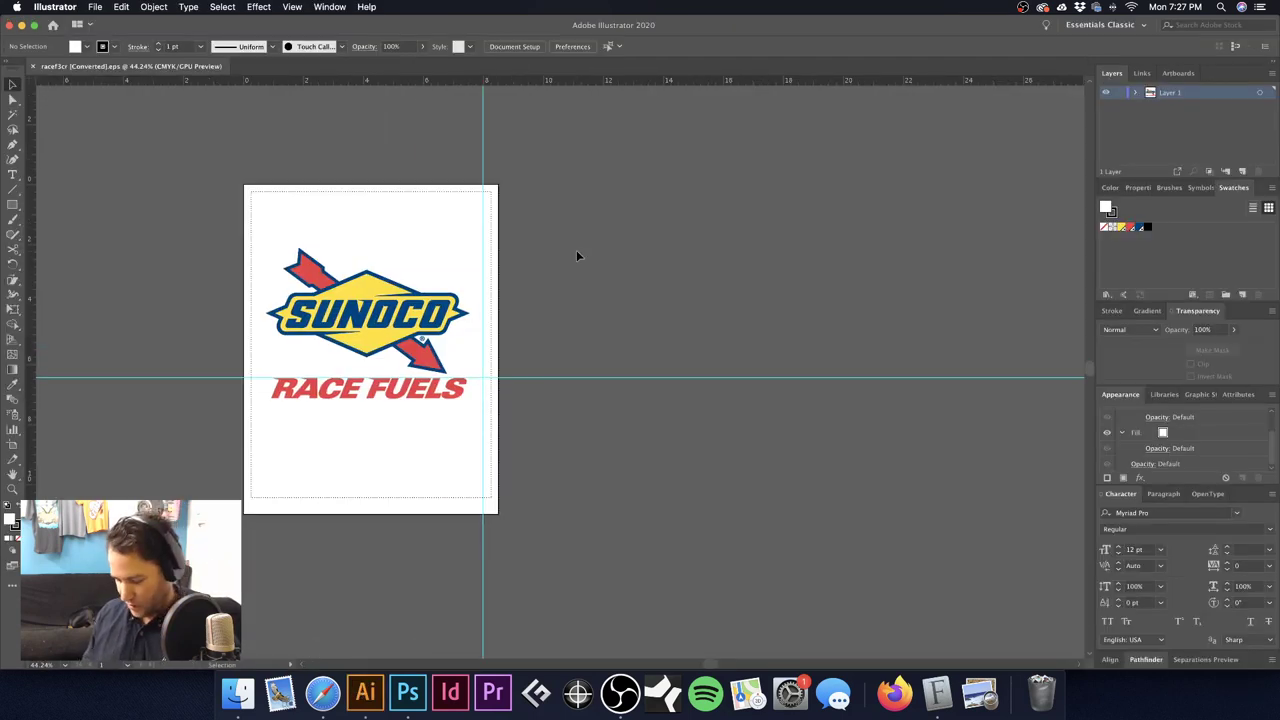
pyautogui.press('super+0')
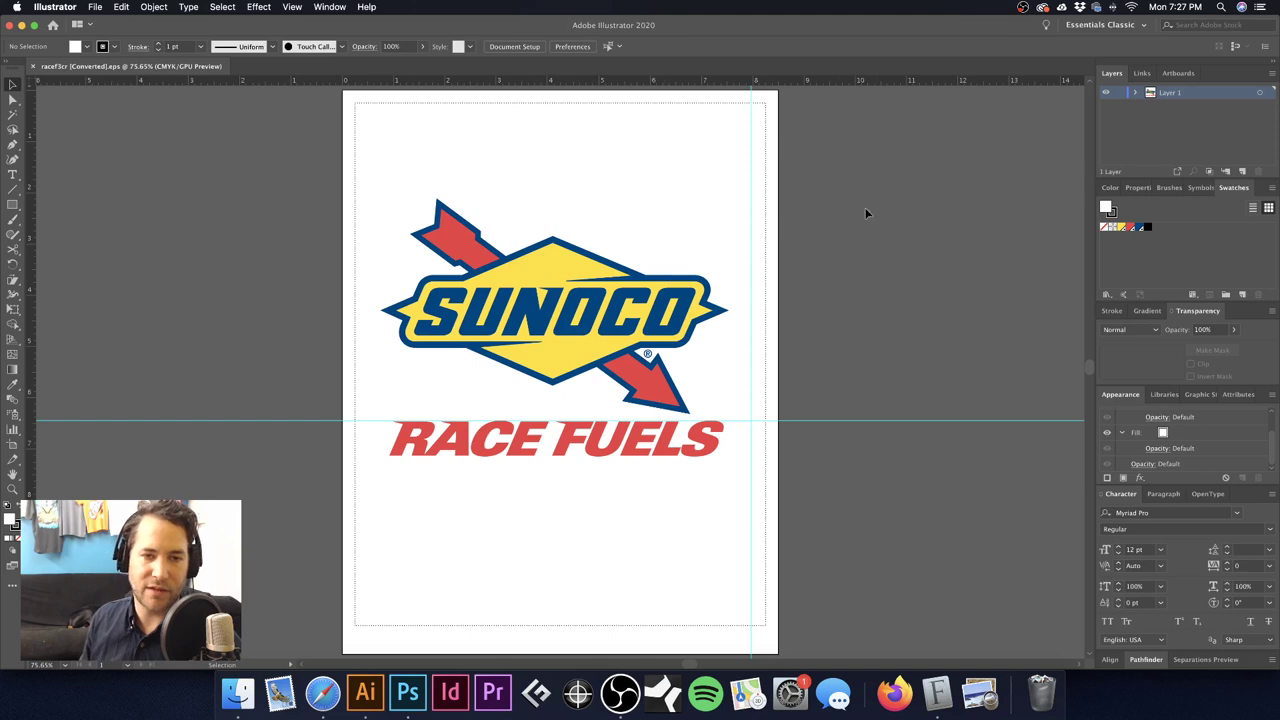
pyautogui.click(523, 281)
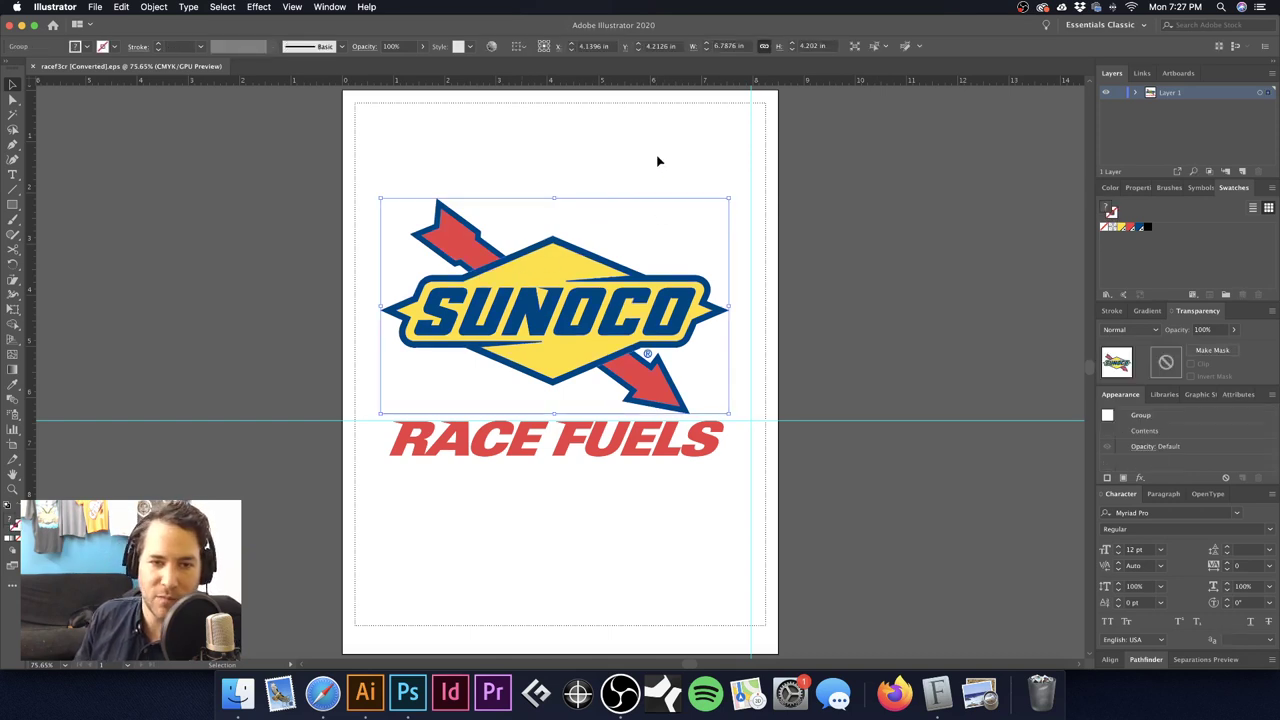
pyautogui.click(658, 161)
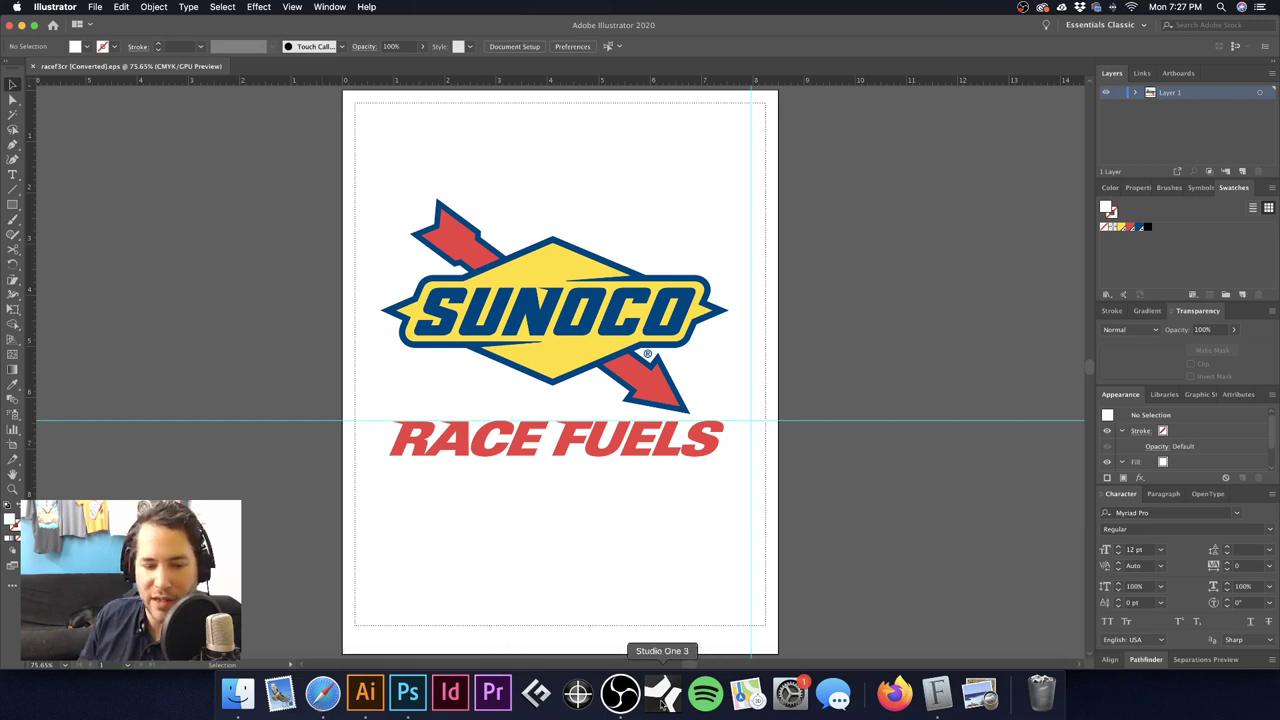
pyautogui.click(620, 697)
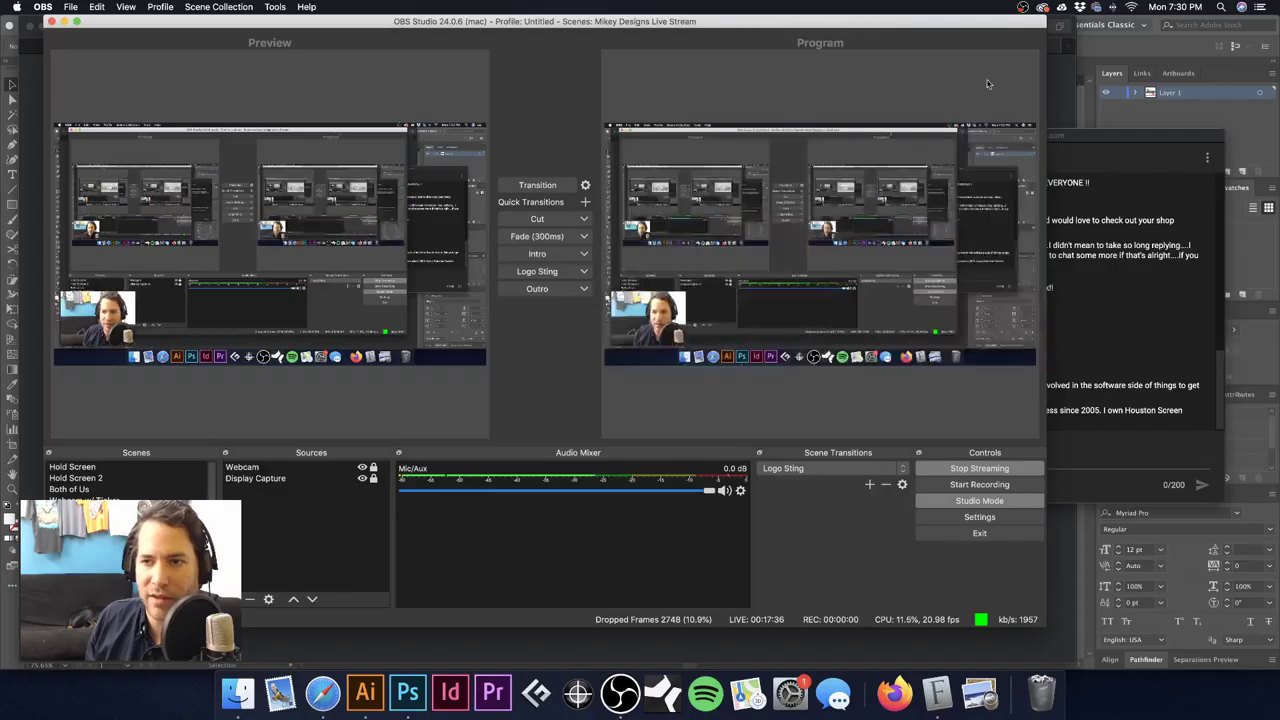
# Step: Select the shop name 'Houston Screen Print' in a viewer's YouTube chat message
pyautogui.click(1154, 148)
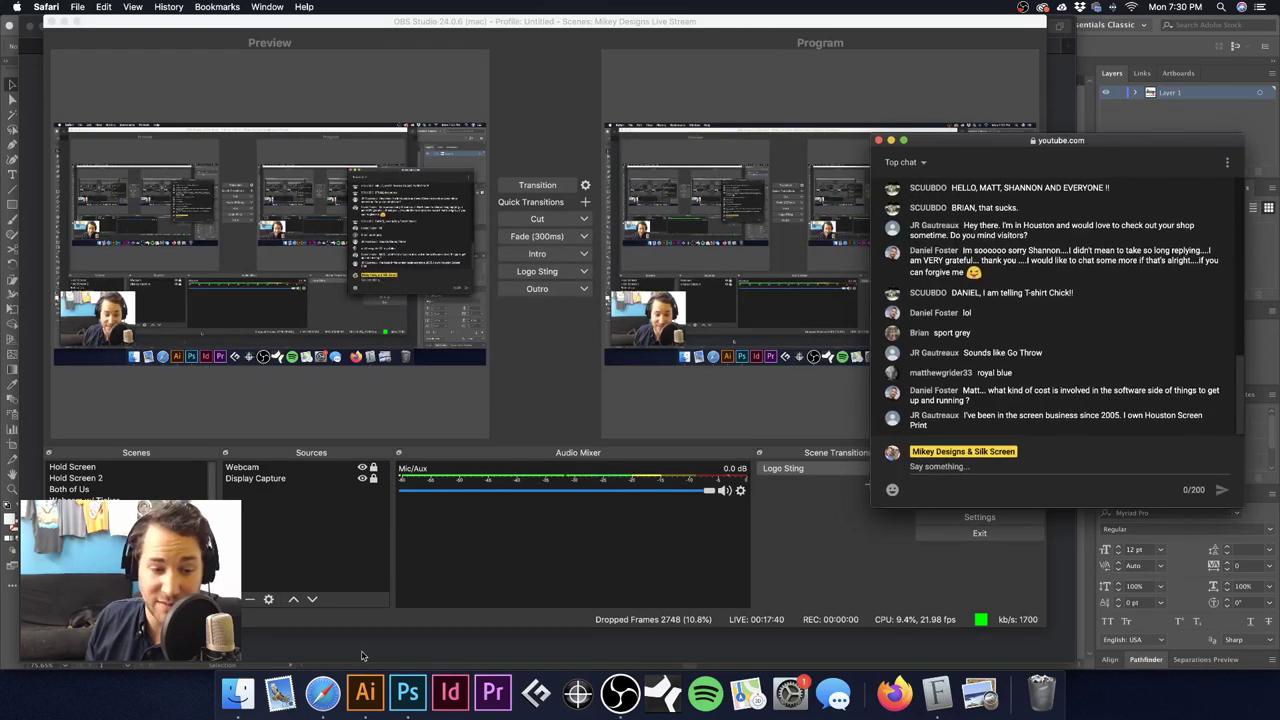
pyautogui.click(323, 691)
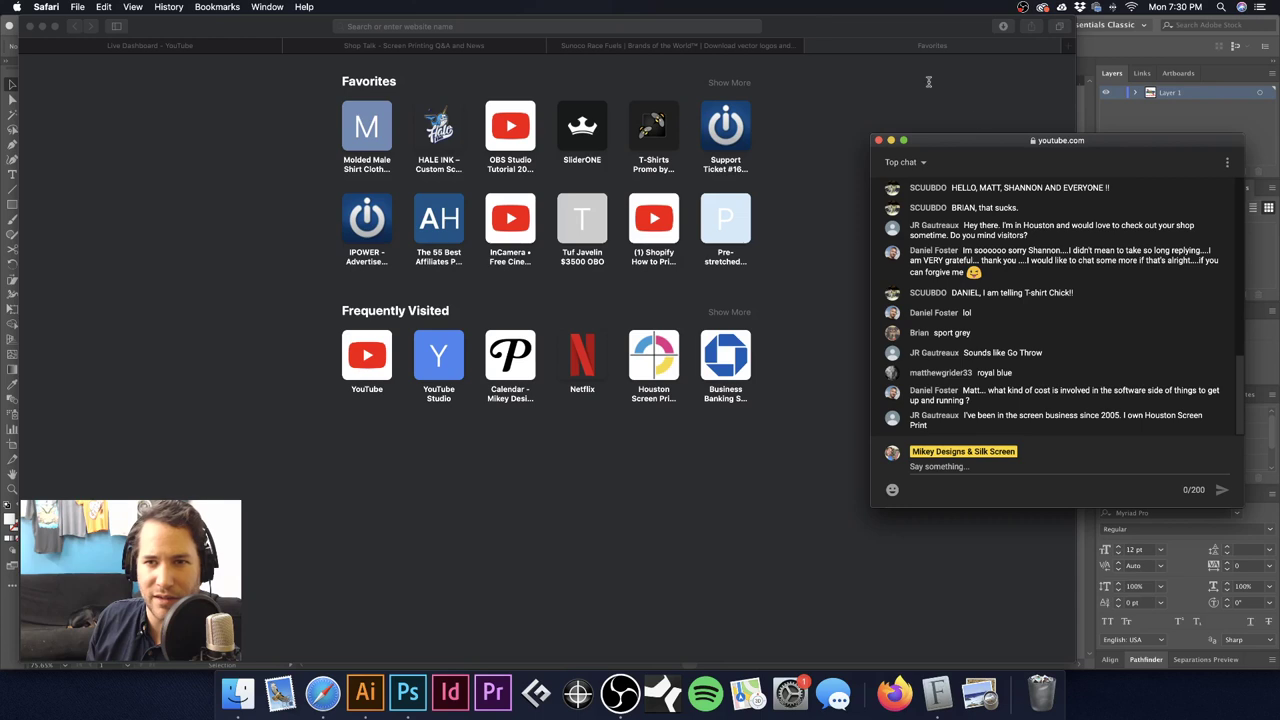
pyautogui.moveTo(968, 143); pyautogui.dragTo(964, 164)
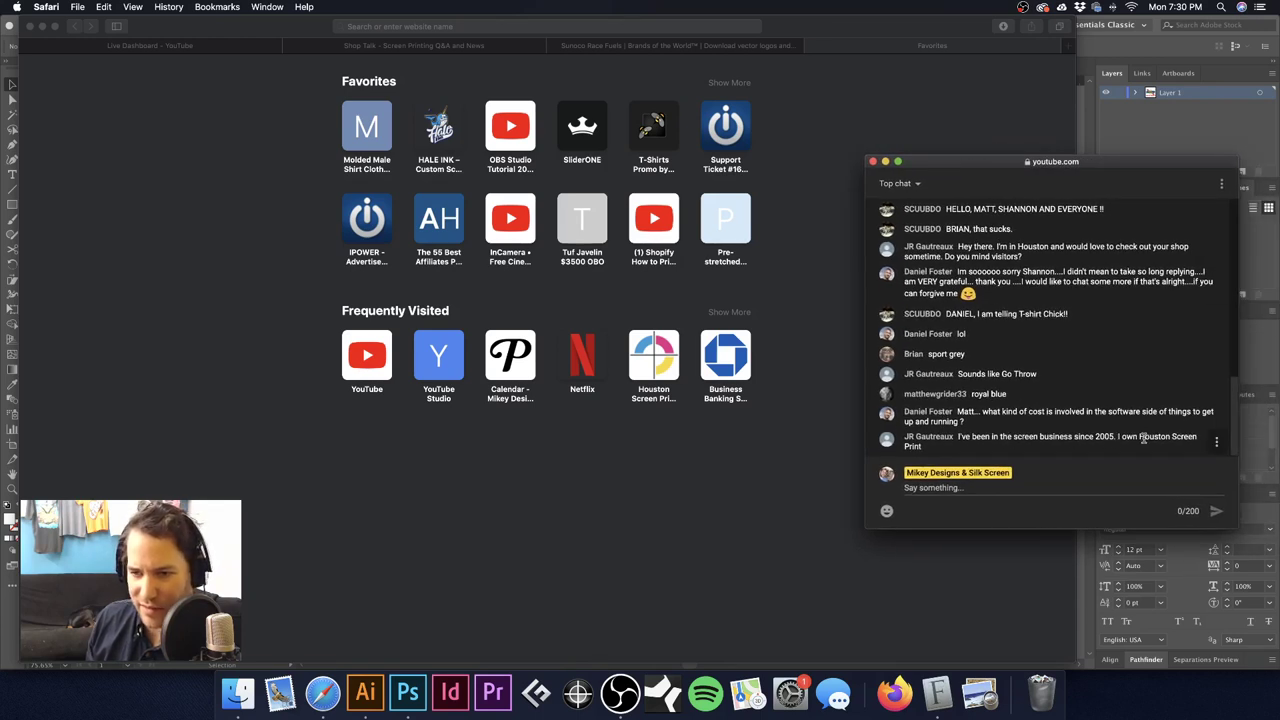
pyautogui.moveTo(1141, 437); pyautogui.dragTo(927, 449)
pyautogui.press('super+c')
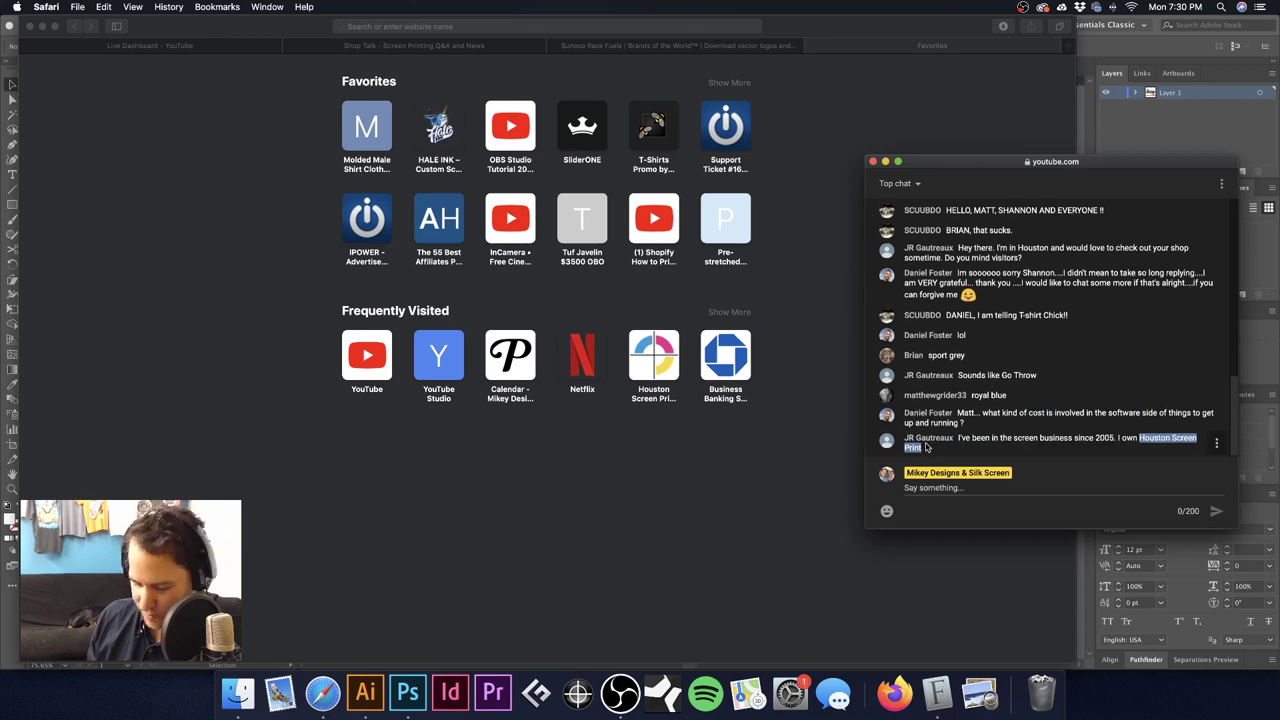
pyautogui.click(500, 27)
# Step: Search Google for 'Houston Screen Print' and open houstonscreenprint.com from the results
pyautogui.press('super+v')
pyautogui.press('Return')
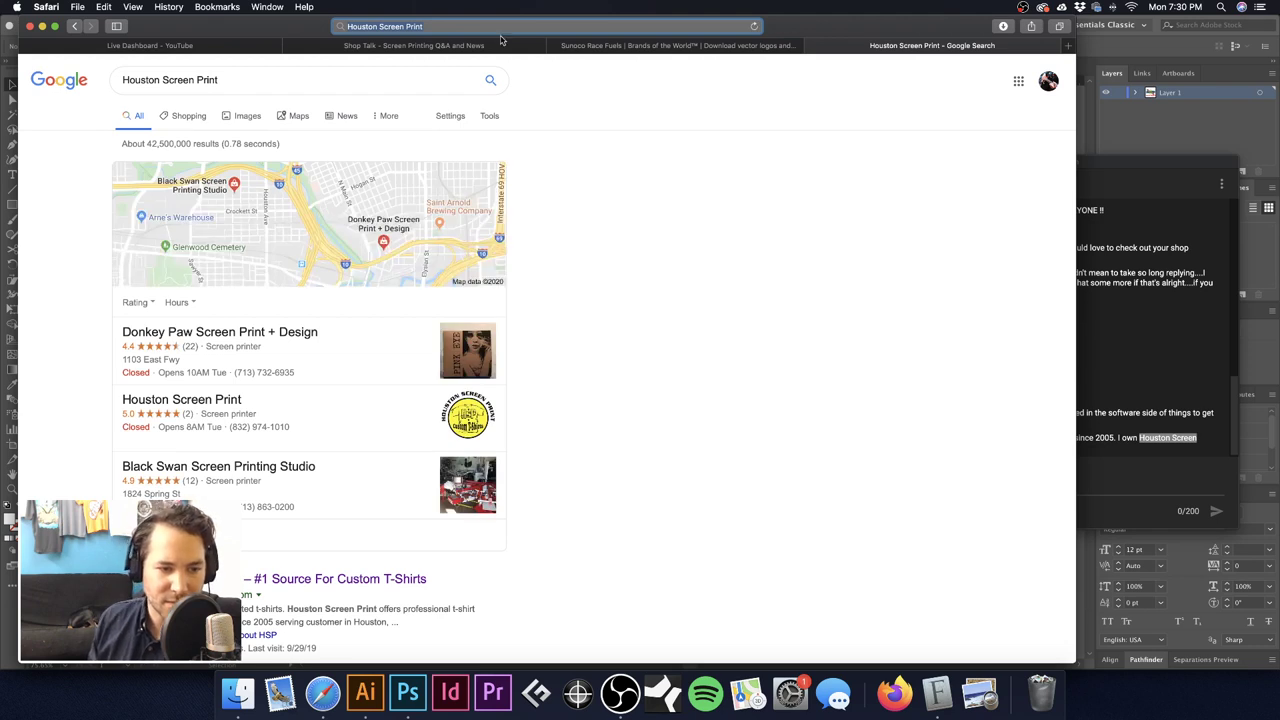
pyautogui.scroll(-3, 540, 365)
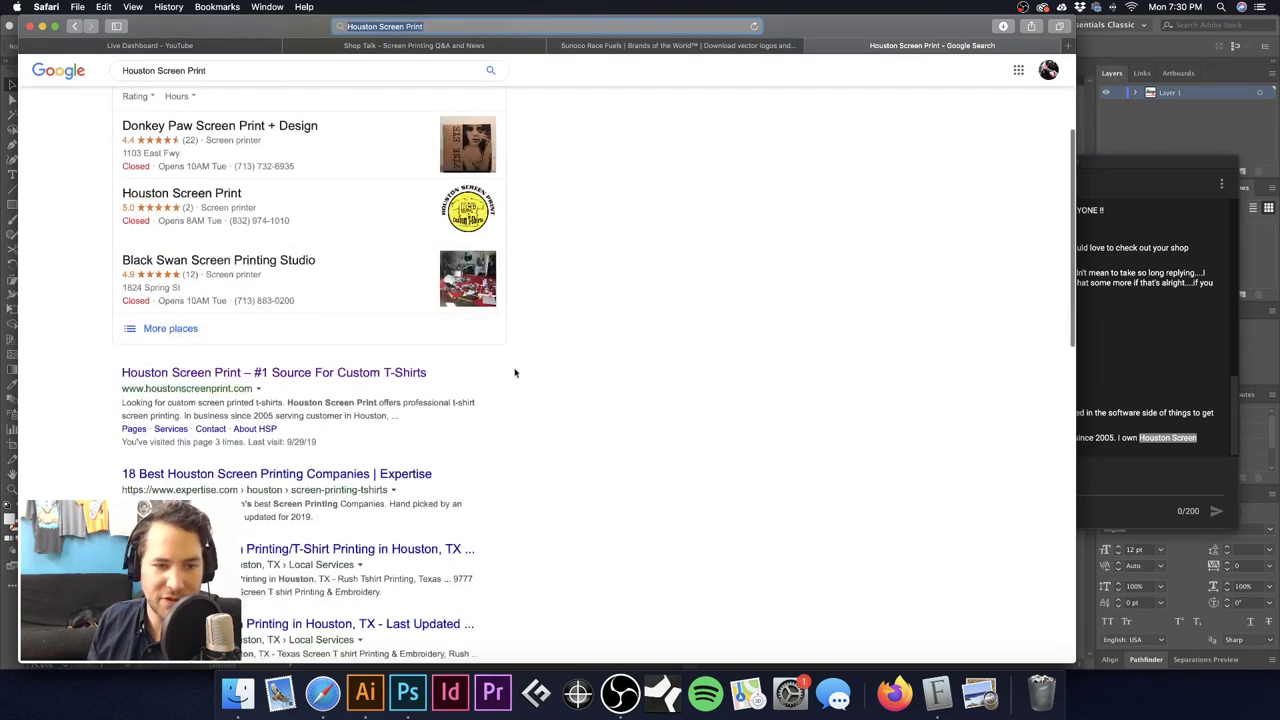
pyautogui.click(352, 372)
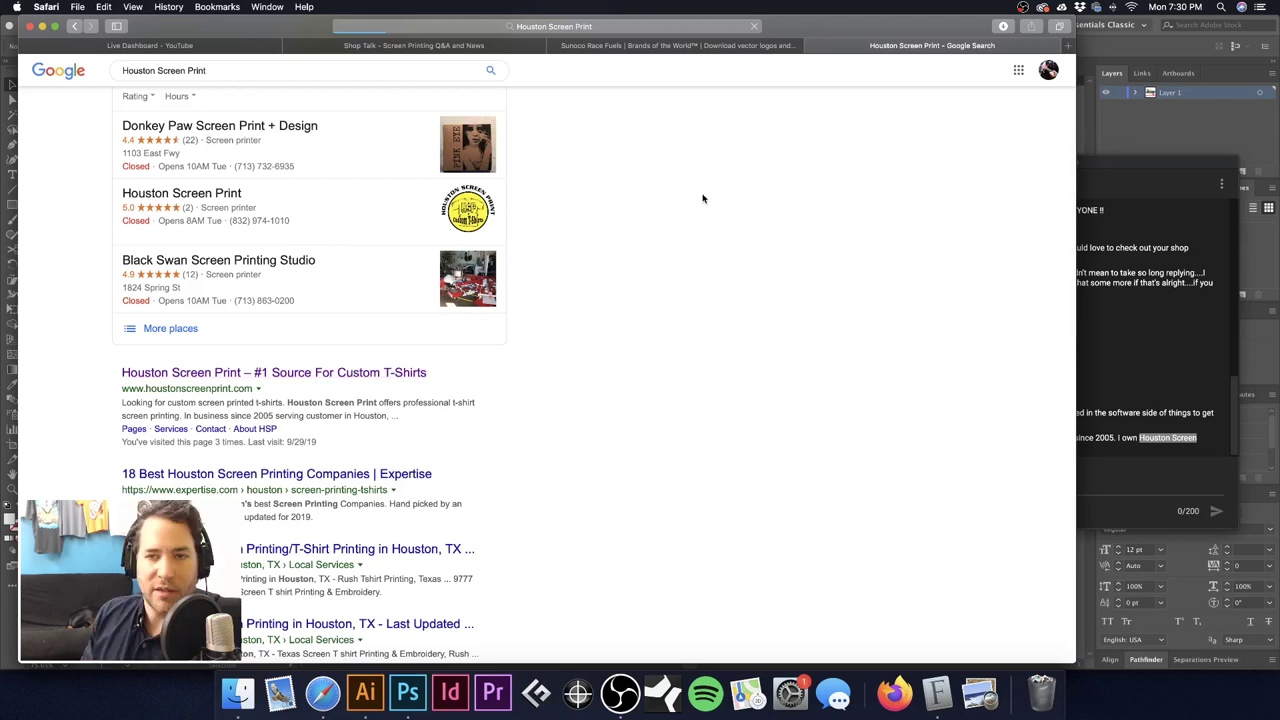
pyautogui.moveTo(873, 19); pyautogui.dragTo(918, 17)
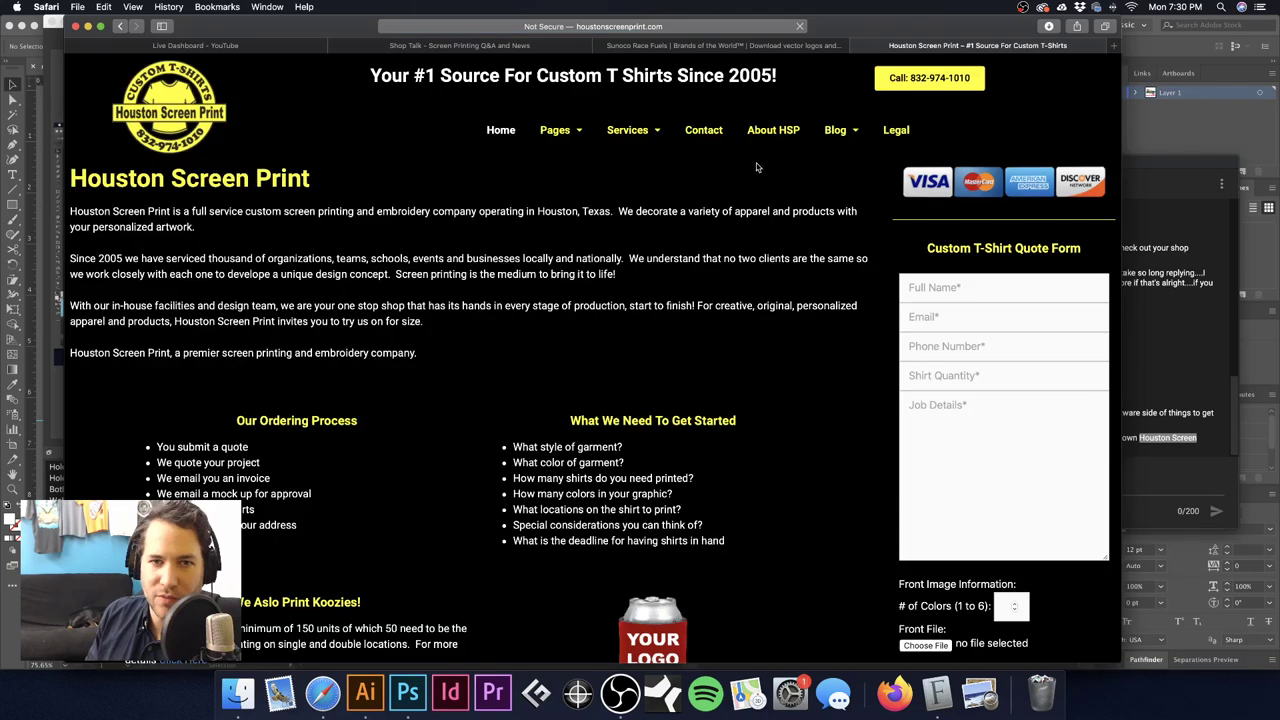
# Step: Review the Houston Screen Print home page, then close its tab
pyautogui.moveTo(855, 28); pyautogui.dragTo(865, 28)
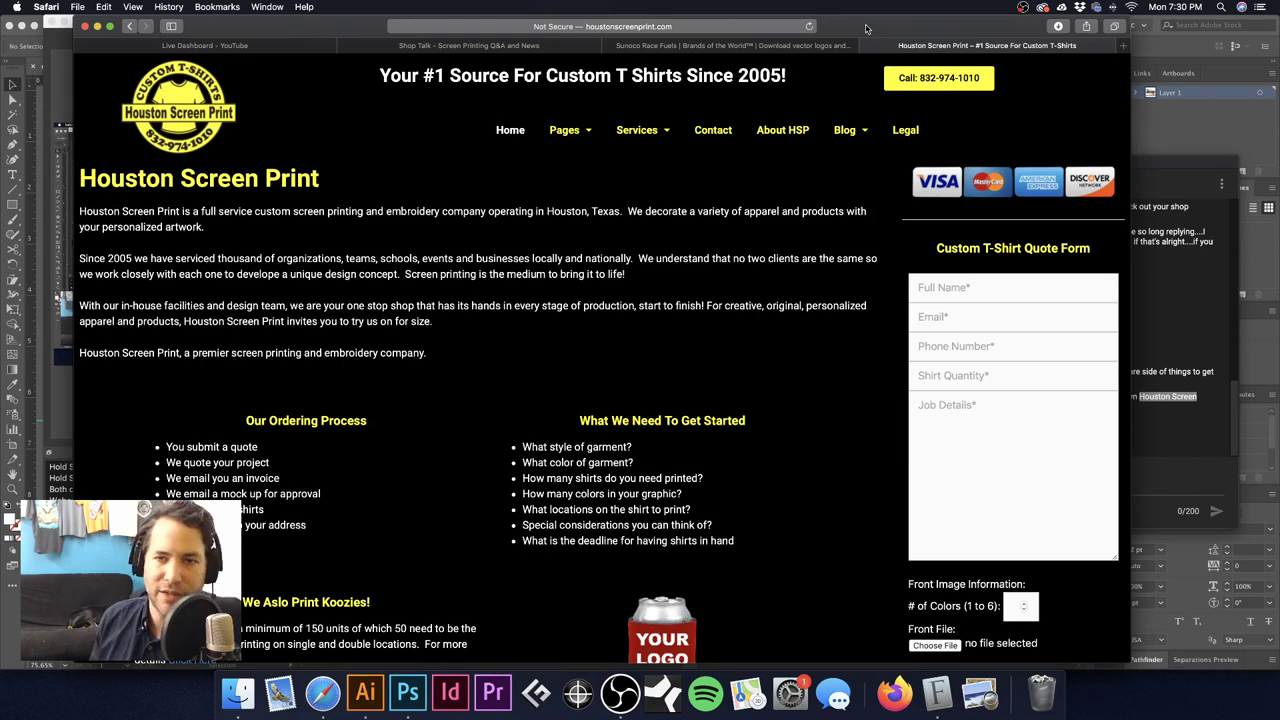
pyautogui.moveTo(866, 28); pyautogui.dragTo(822, 29)
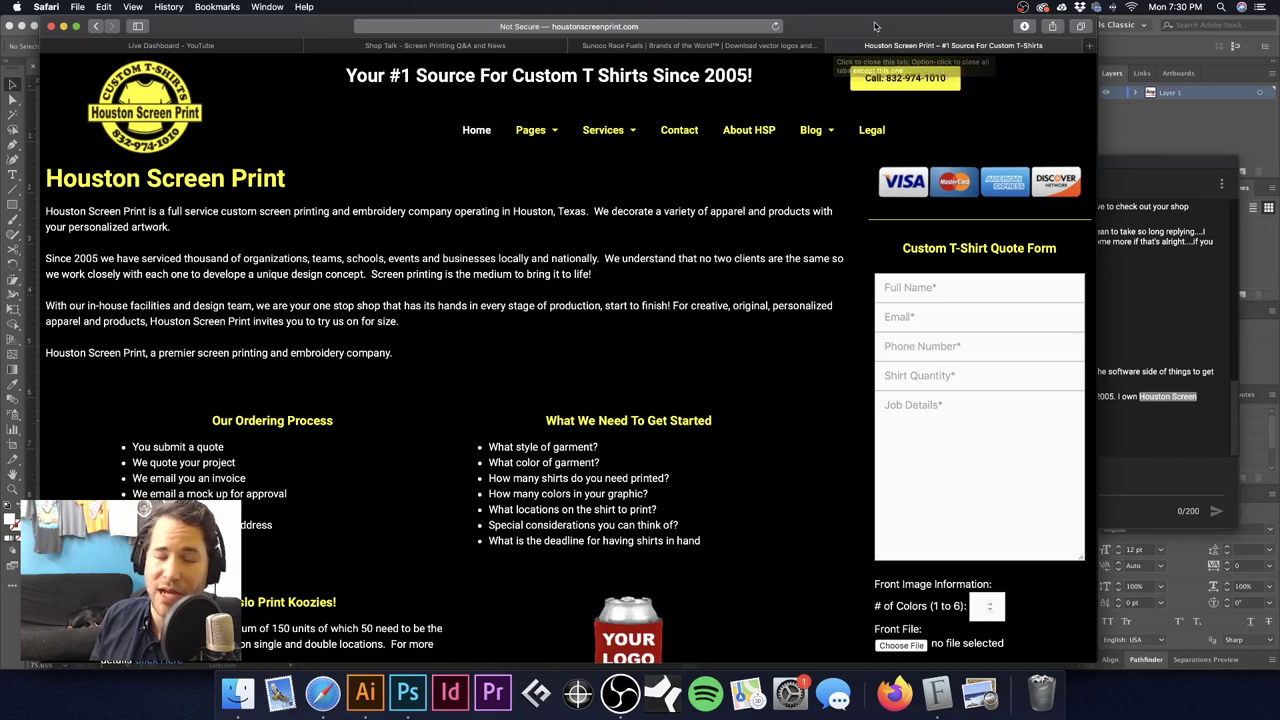
pyautogui.moveTo(874, 27); pyautogui.dragTo(879, 26)
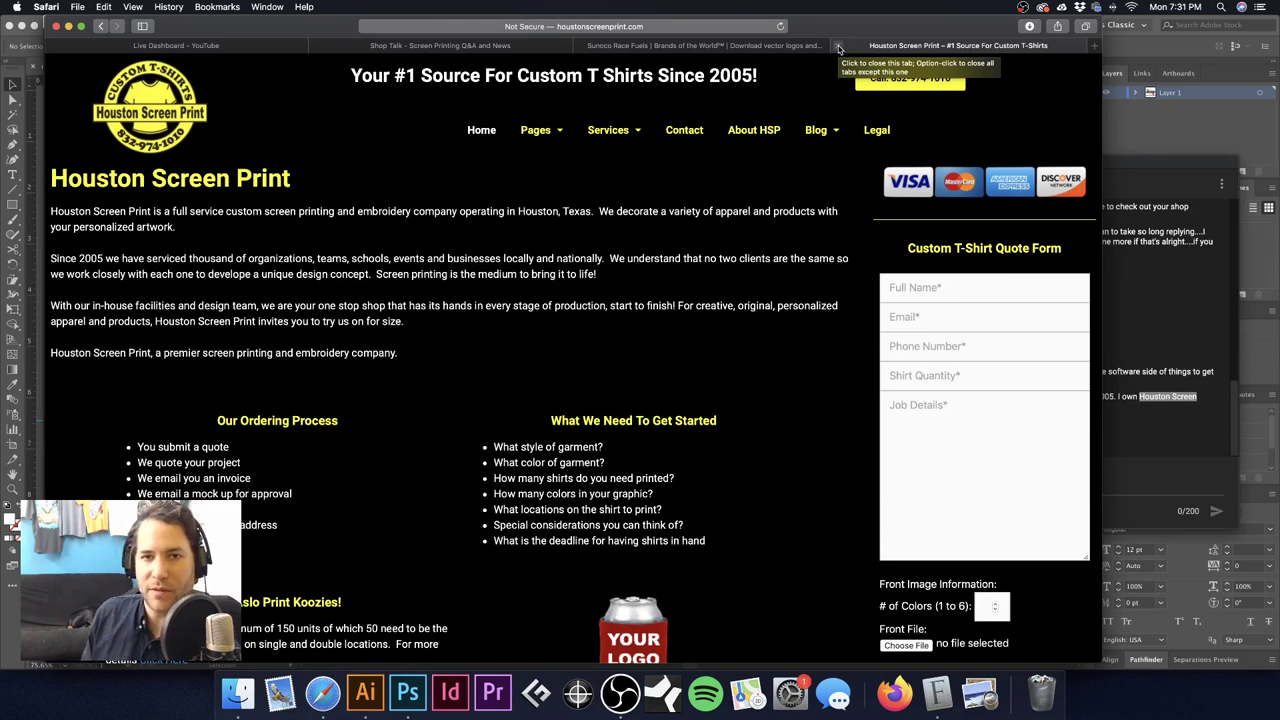
pyautogui.click(838, 47)
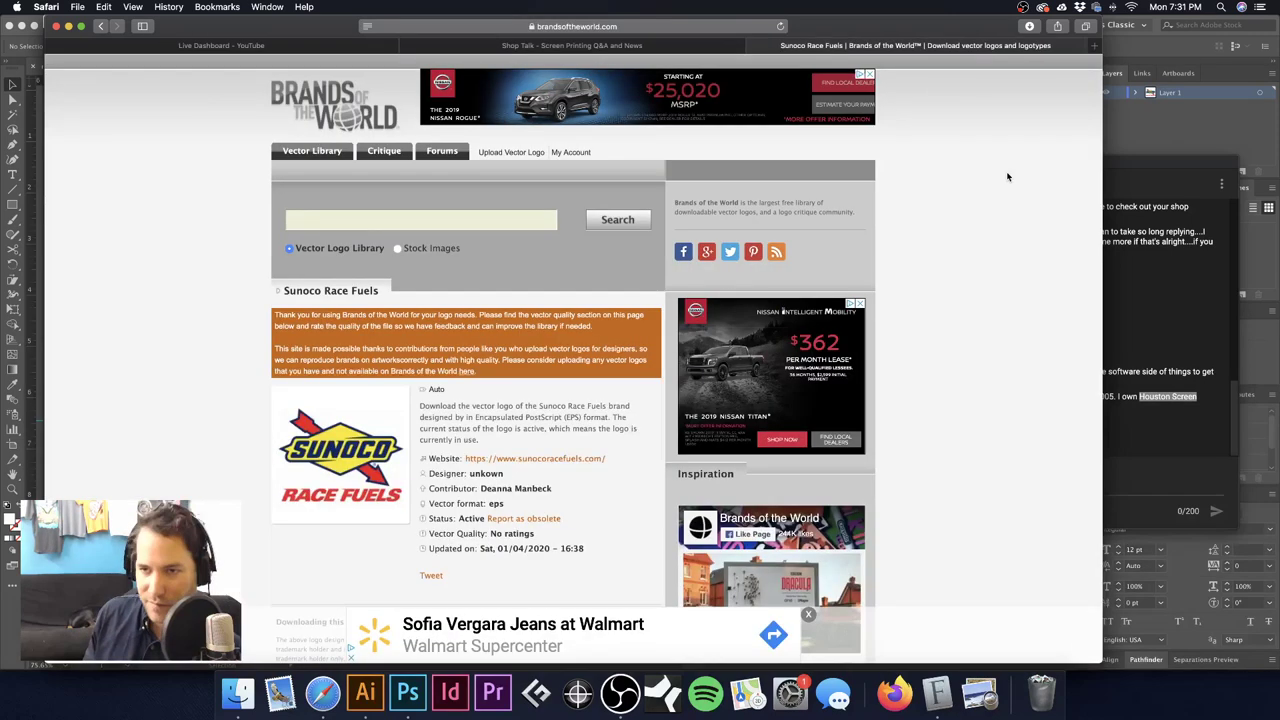
# Step: Preview the webcam-with-ticker scene in OBS, return to the screen-capture scene, then switch to Photoshop
pyautogui.press('super+Tab')
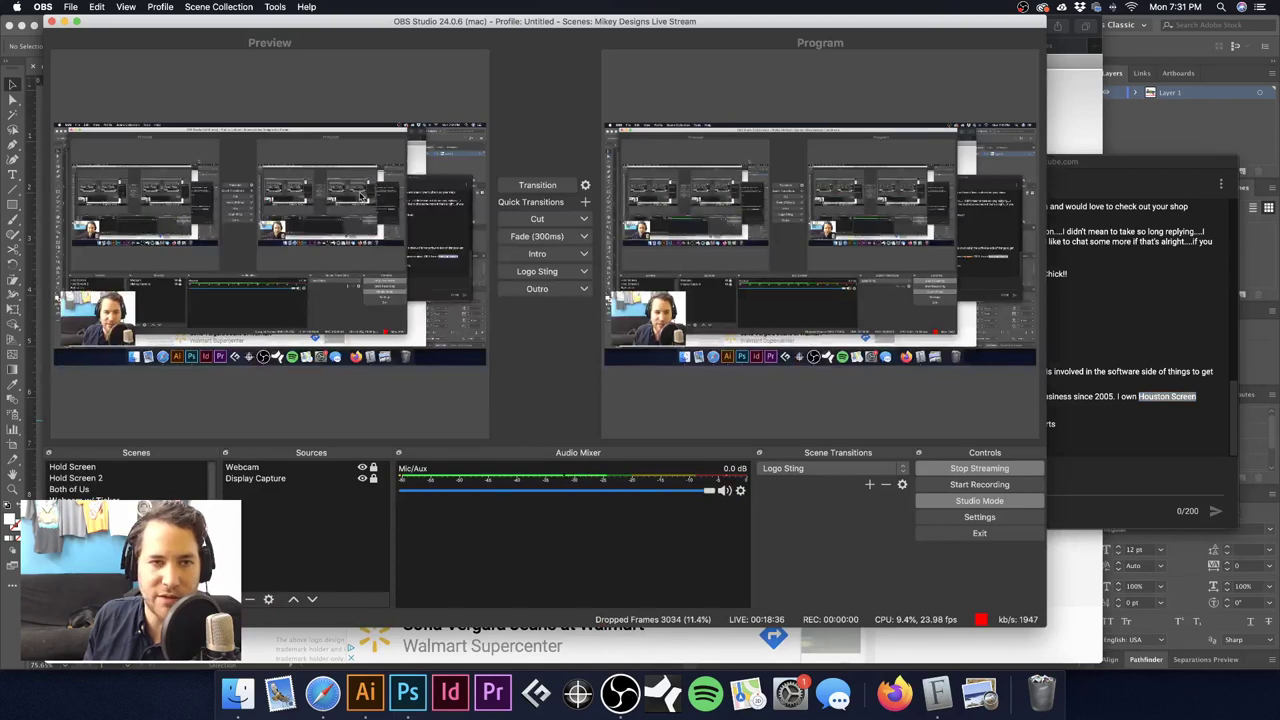
pyautogui.click(75, 500)
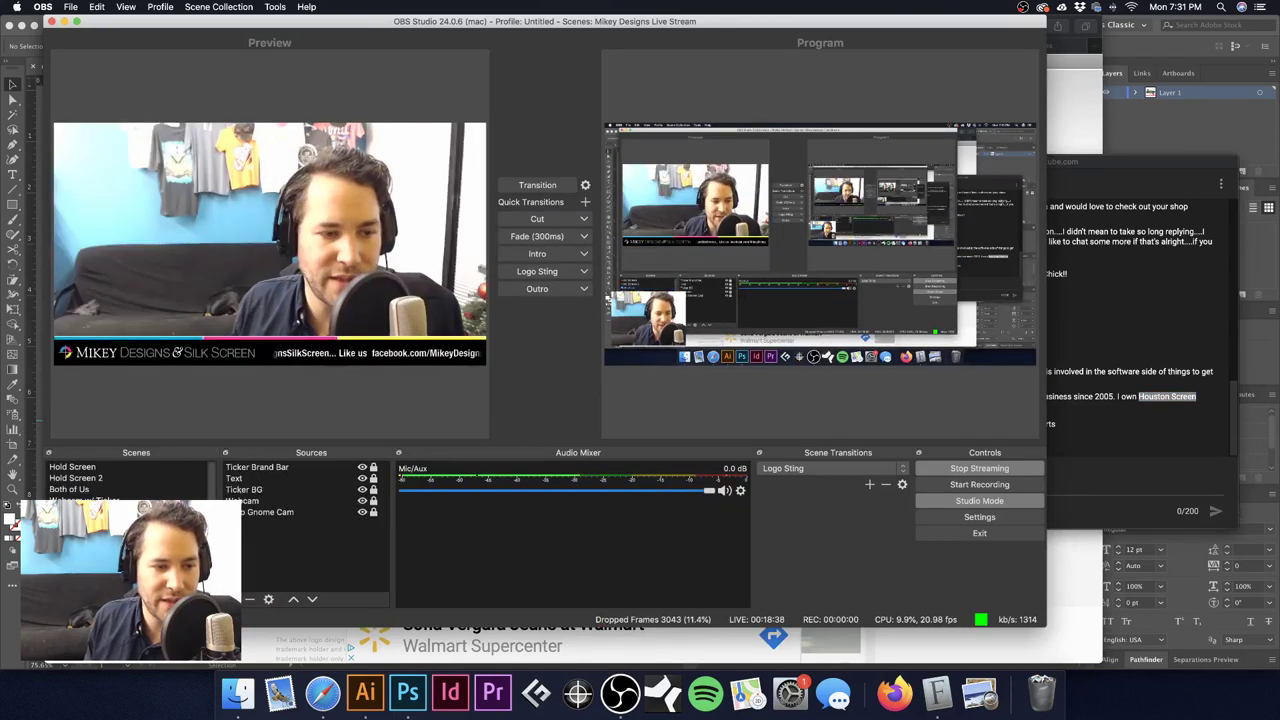
pyautogui.click(75, 511)
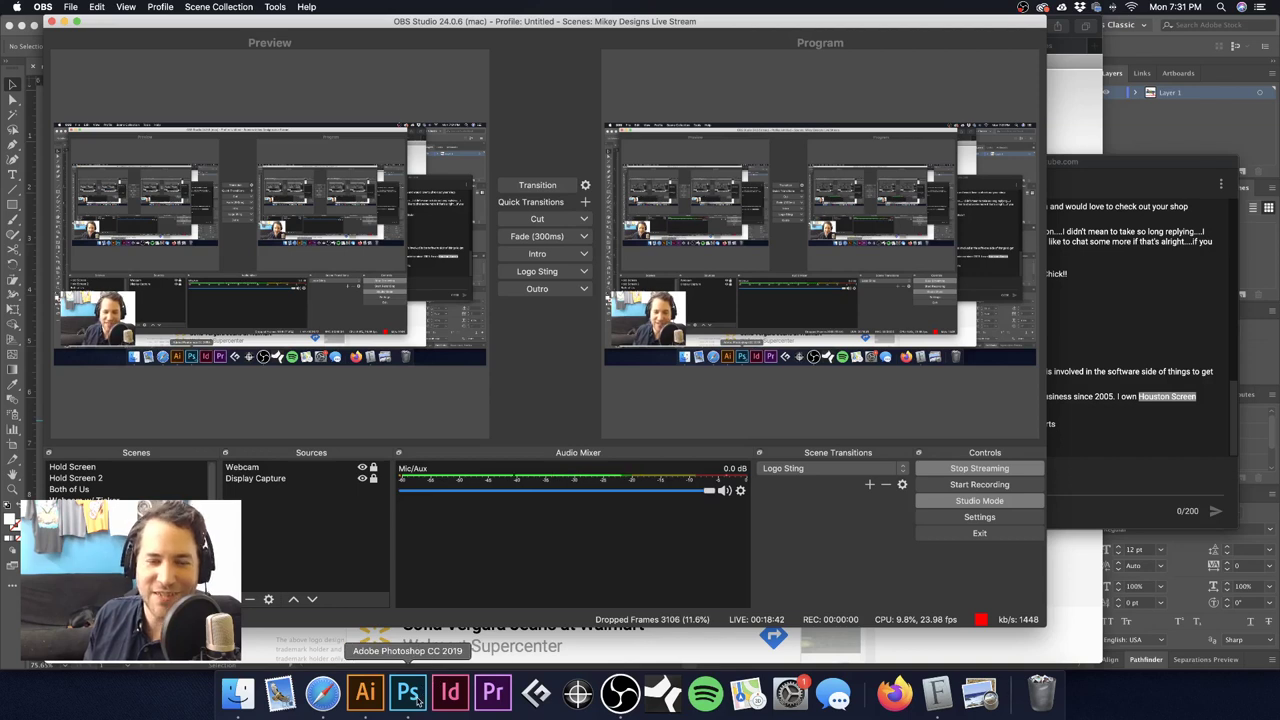
pyautogui.click(418, 703)
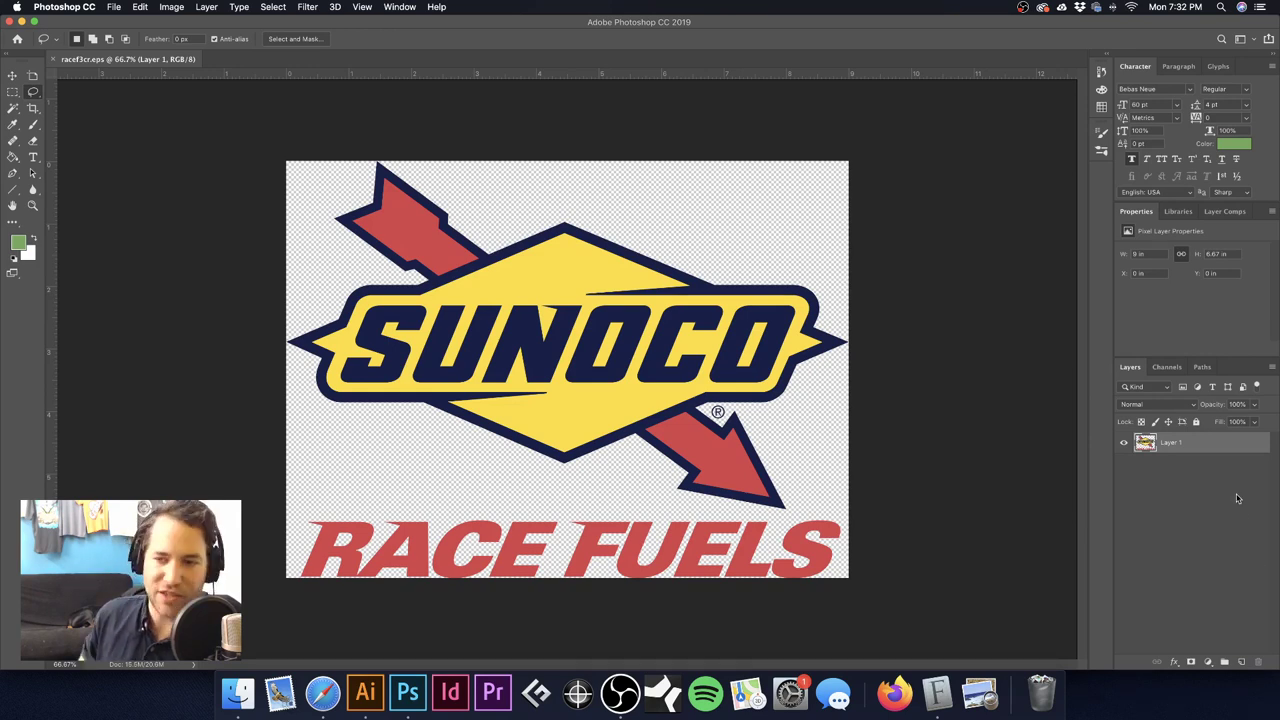
# Step: Add a new layer named 'T-Shirt' and place it beneath the logo layer
pyautogui.press('shift+super+n')
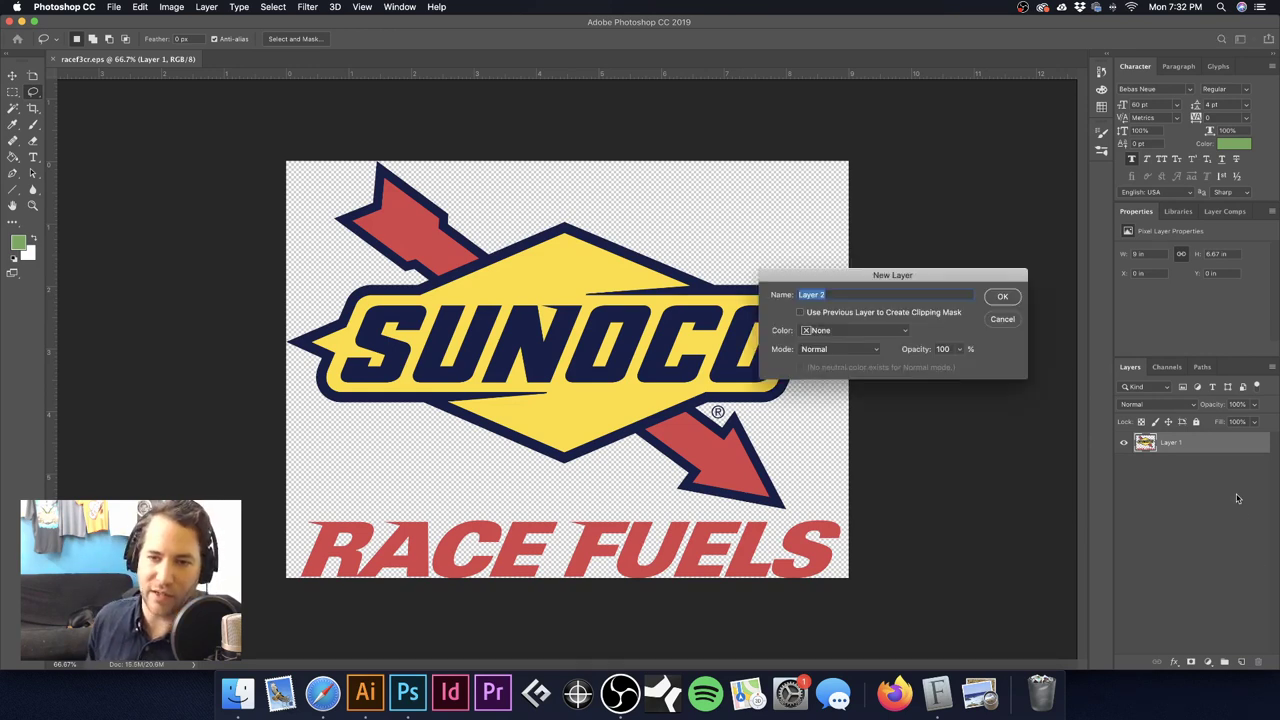
pyautogui.click(997, 300)
pyautogui.click(1168, 465)
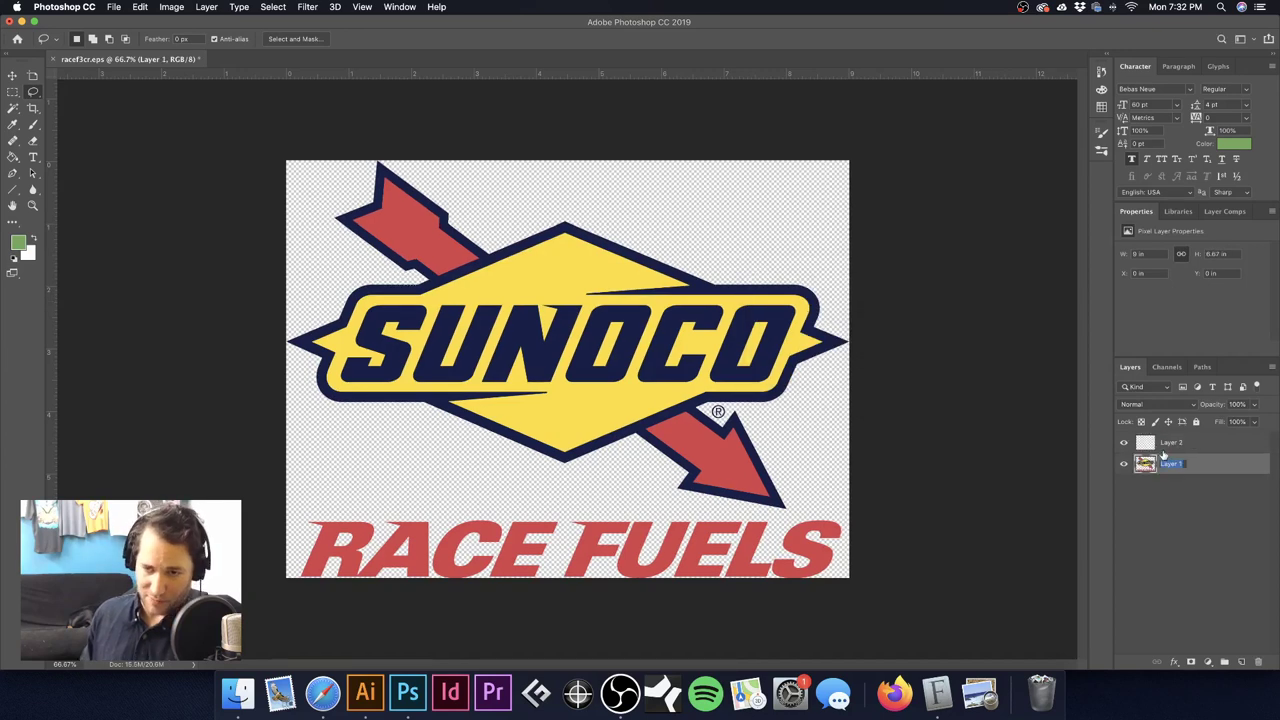
pyautogui.doubleClick(1171, 442)
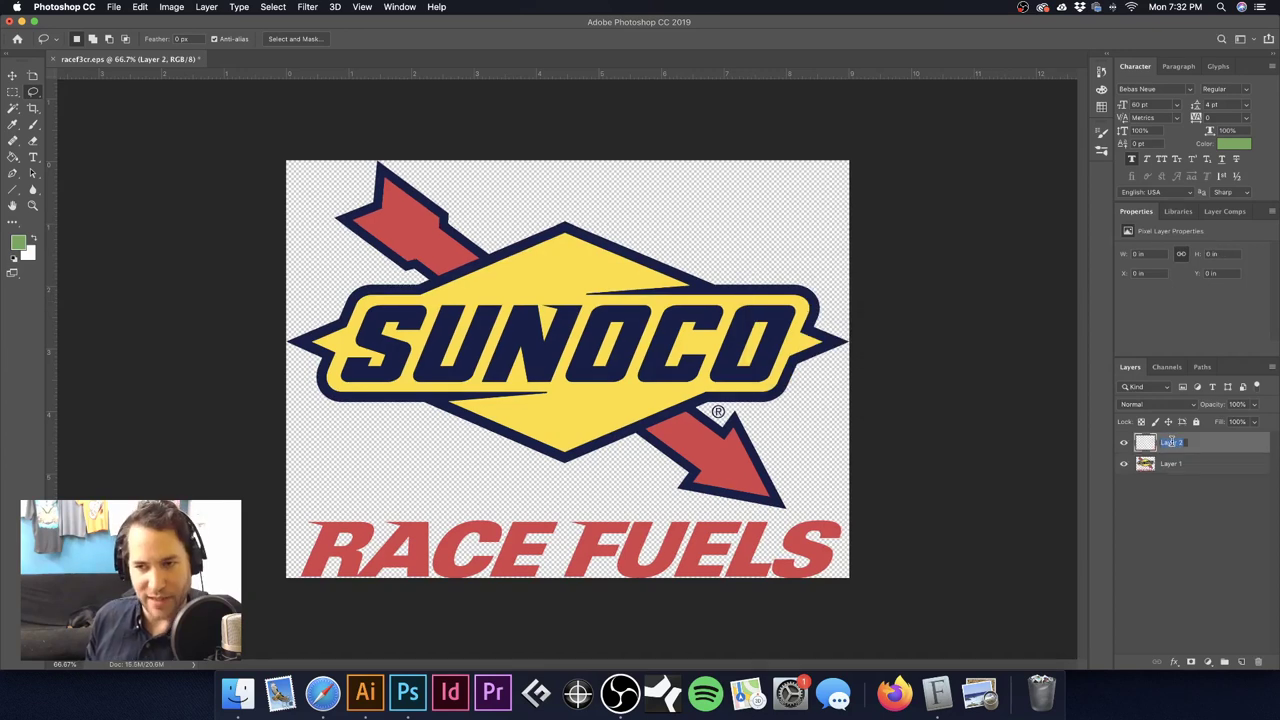
pyautogui.write('T-Shirt')
pyautogui.press('Return')
pyautogui.moveTo(1196, 443); pyautogui.dragTo(1200, 481)
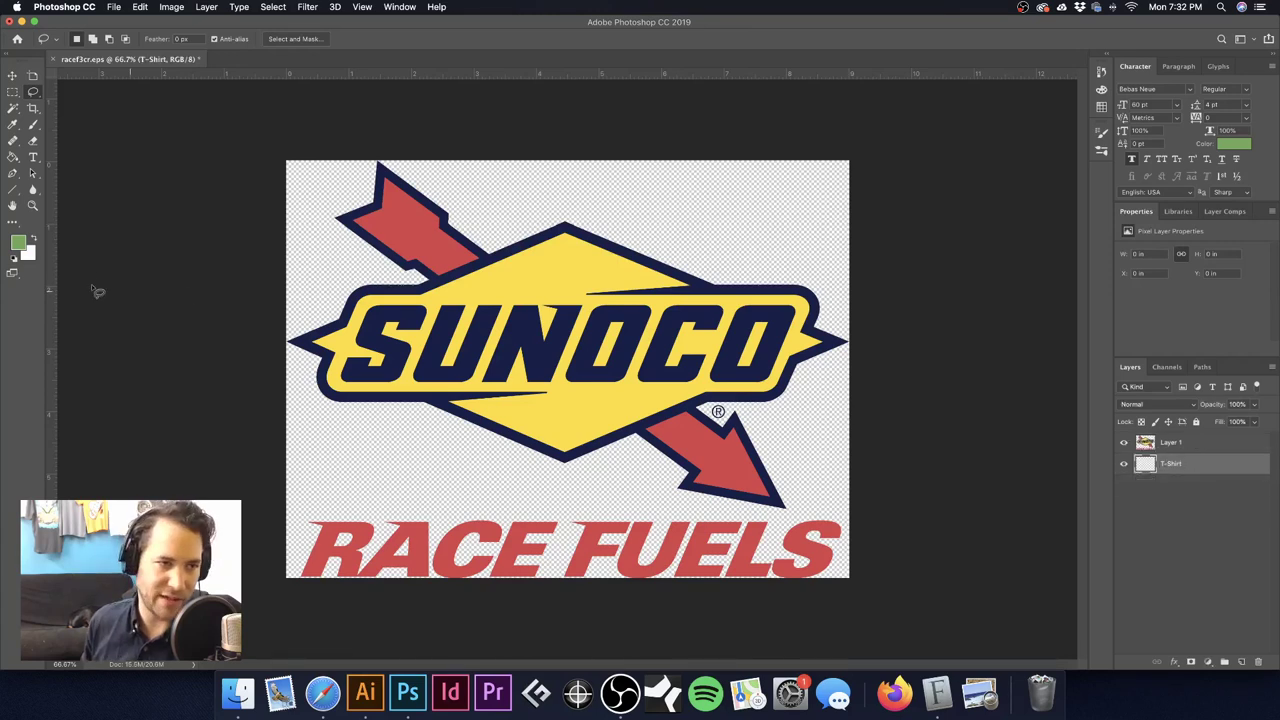
# Step: Set the foreground to a neutral grey (saturation 0) and fill the T-Shirt layer with it
pyautogui.click(17, 242)
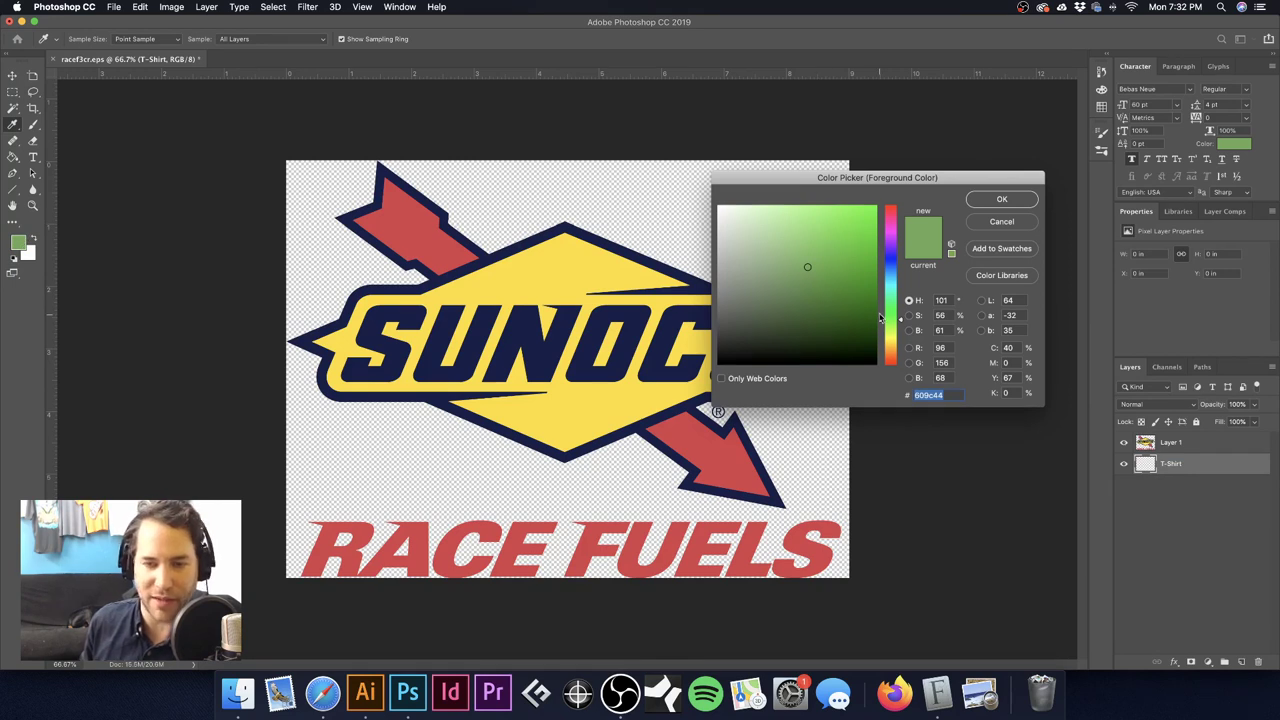
pyautogui.moveTo(797, 179); pyautogui.dragTo(799, 181)
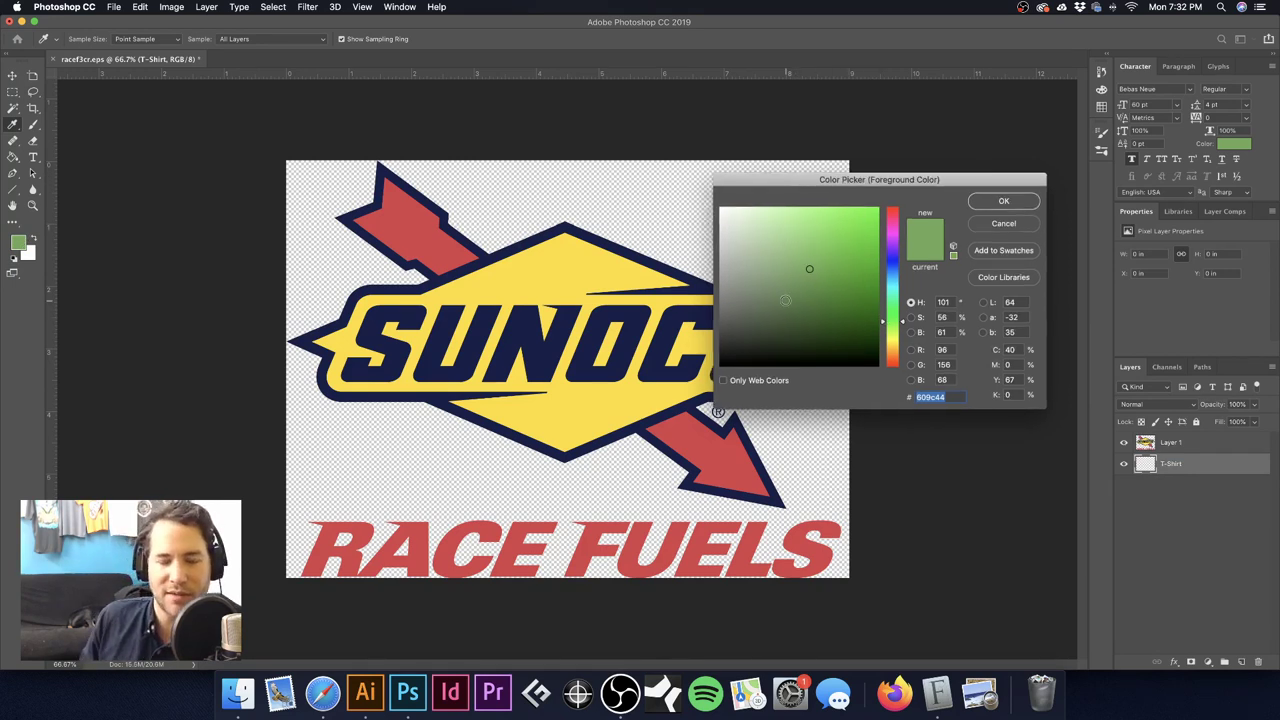
pyautogui.moveTo(784, 184); pyautogui.dragTo(749, 183)
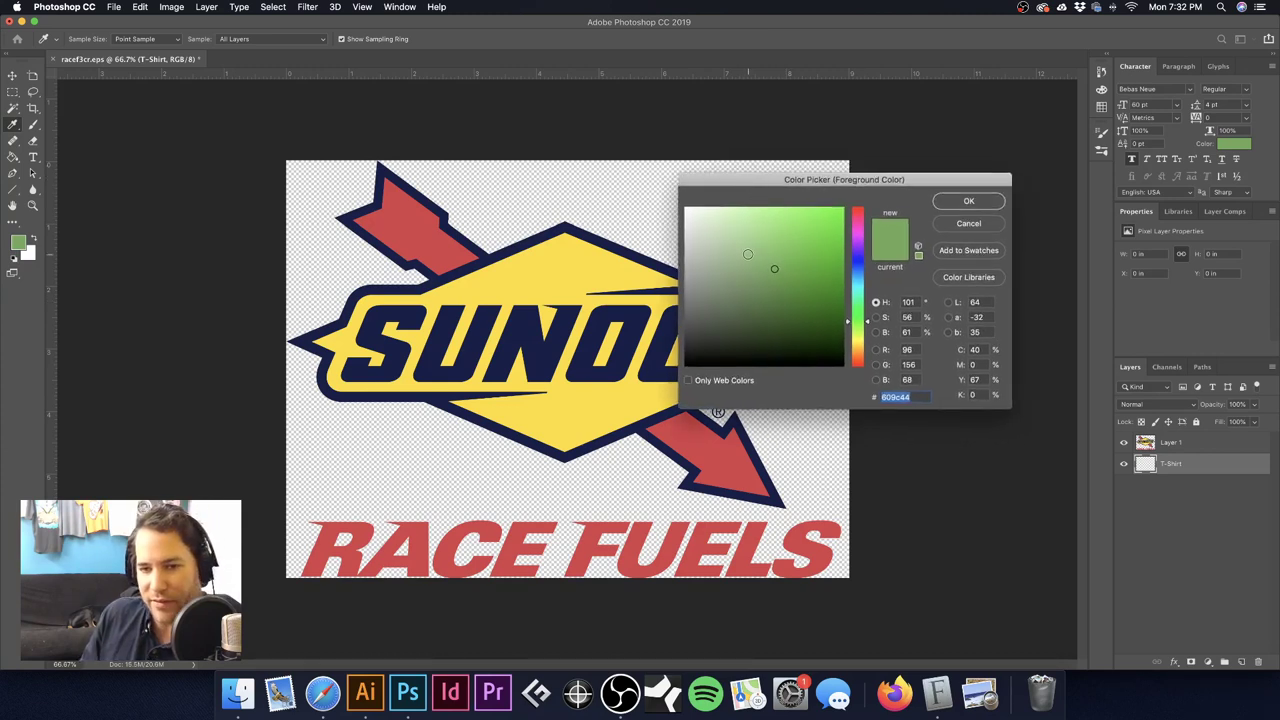
pyautogui.moveTo(708, 327); pyautogui.dragTo(681, 297)
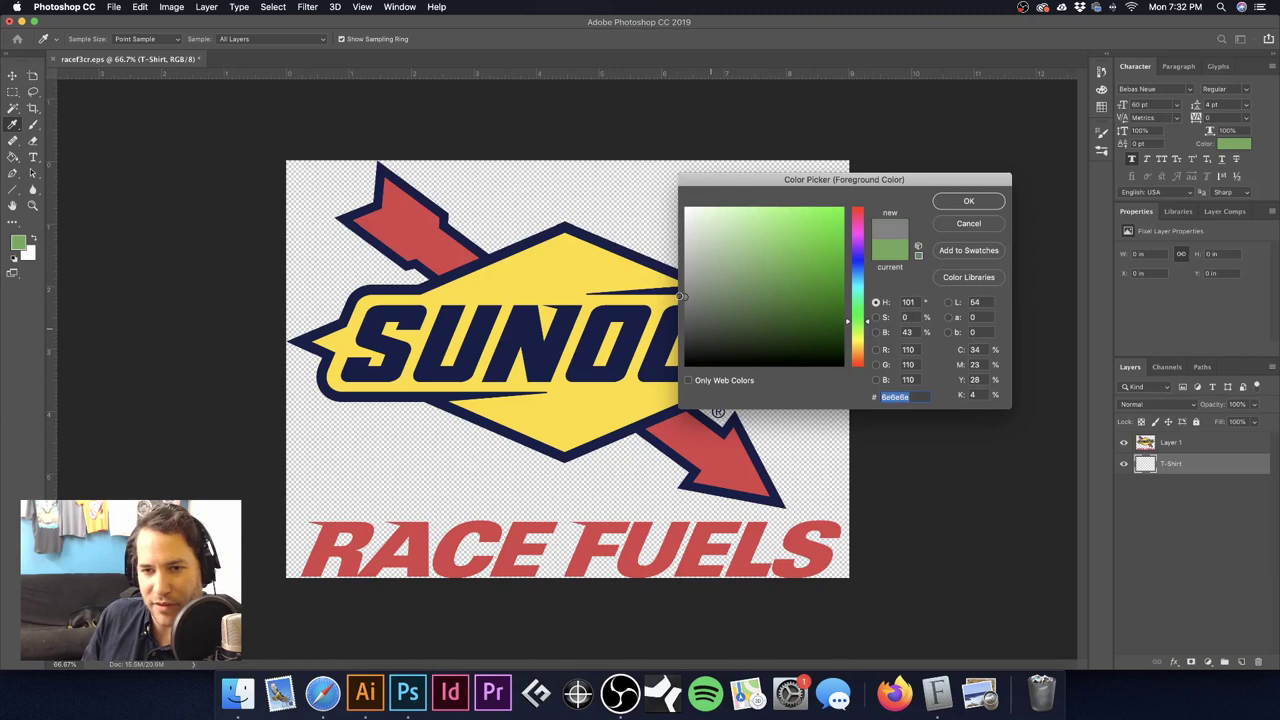
pyautogui.click(978, 202)
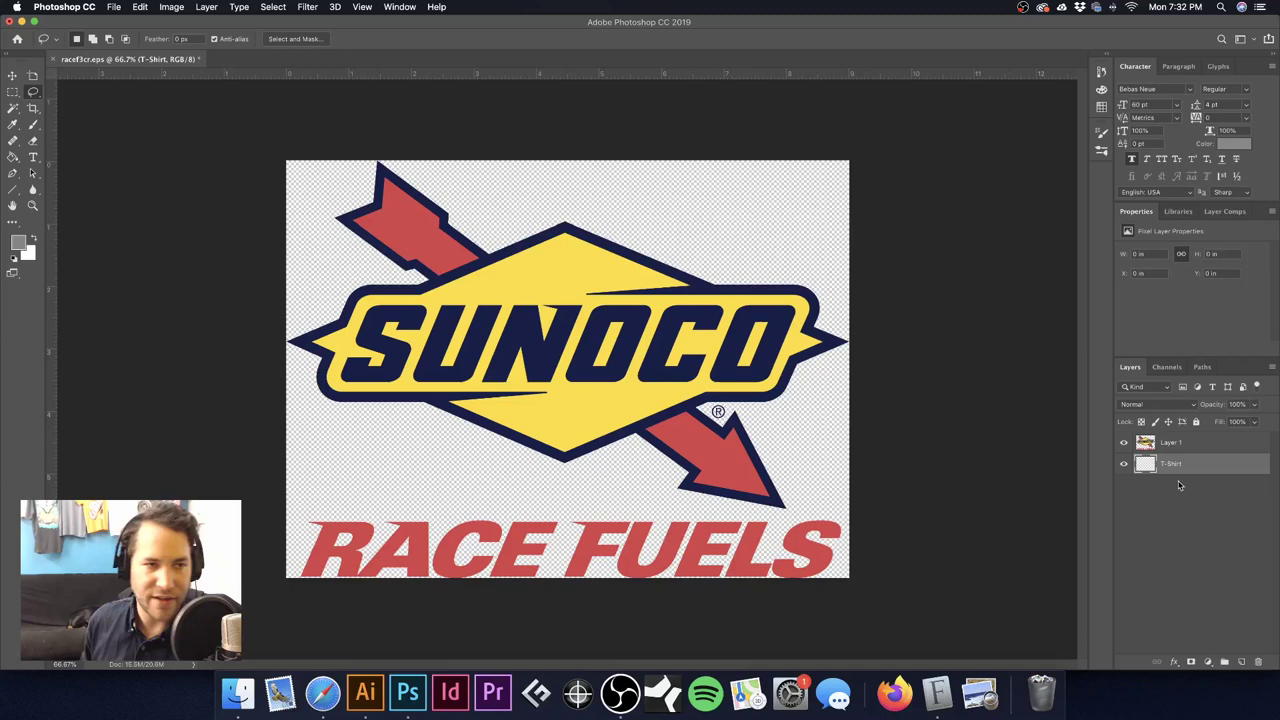
pyautogui.hotkey('alt', 'BackSpace')
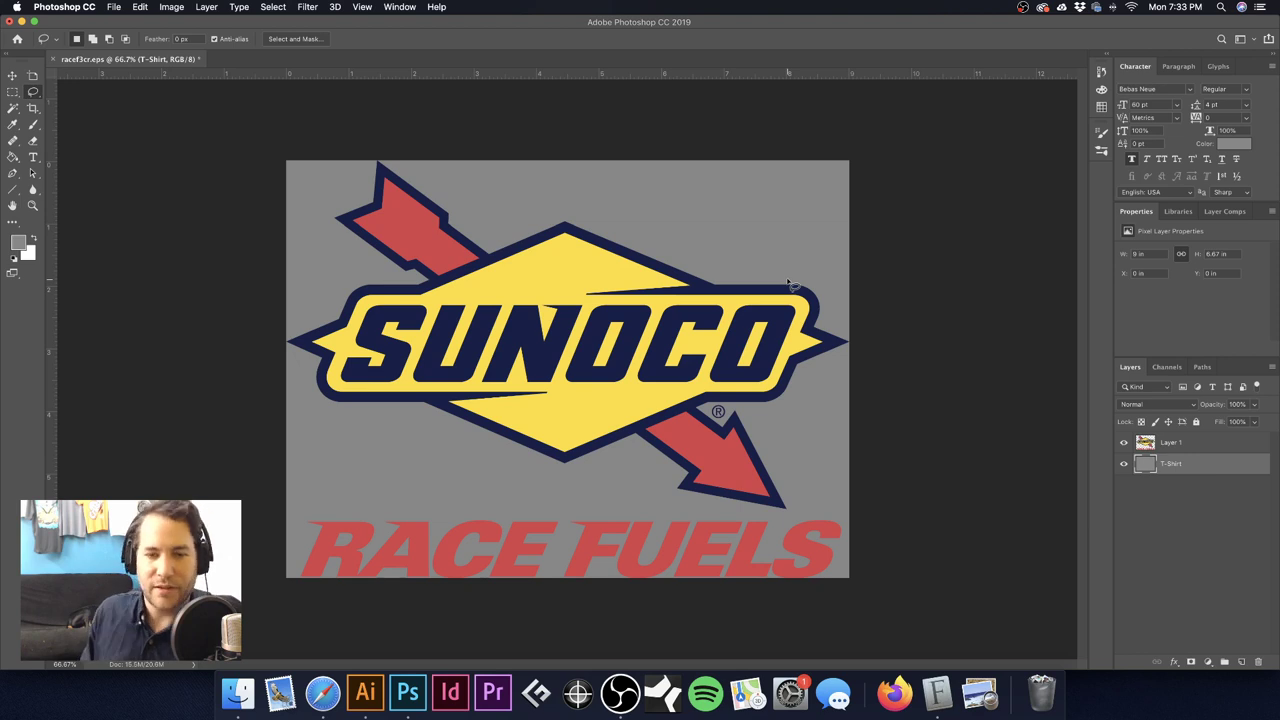
# Step: Zoom in on the logo and set the Magic Wand tolerance to 30
pyautogui.press('super+plus')
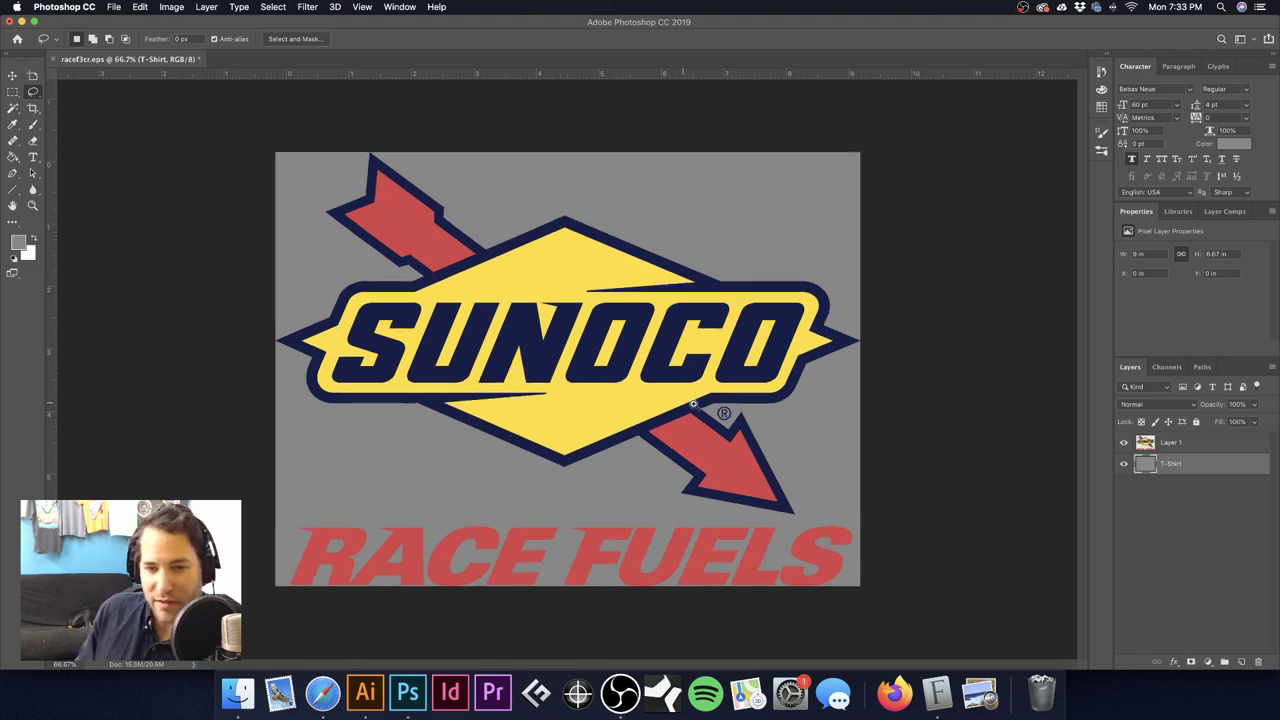
pyautogui.scroll(3, 693, 404)
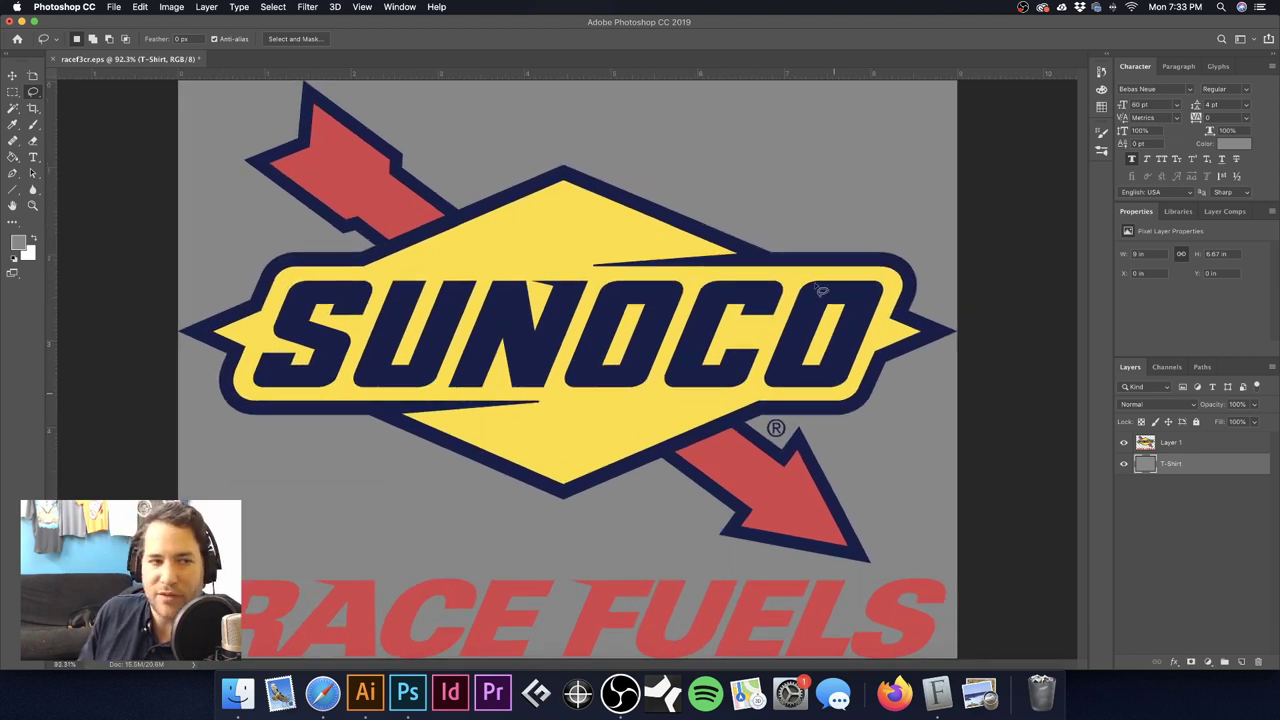
pyautogui.click(12, 108)
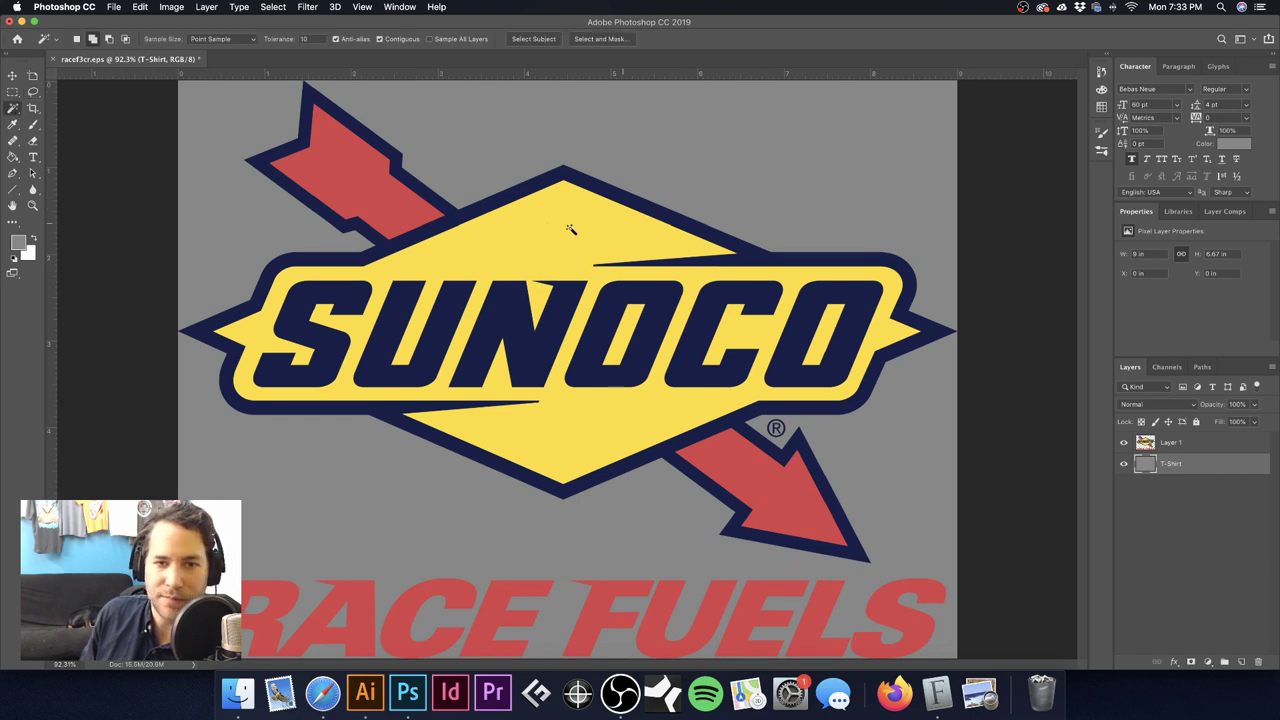
pyautogui.click(313, 38)
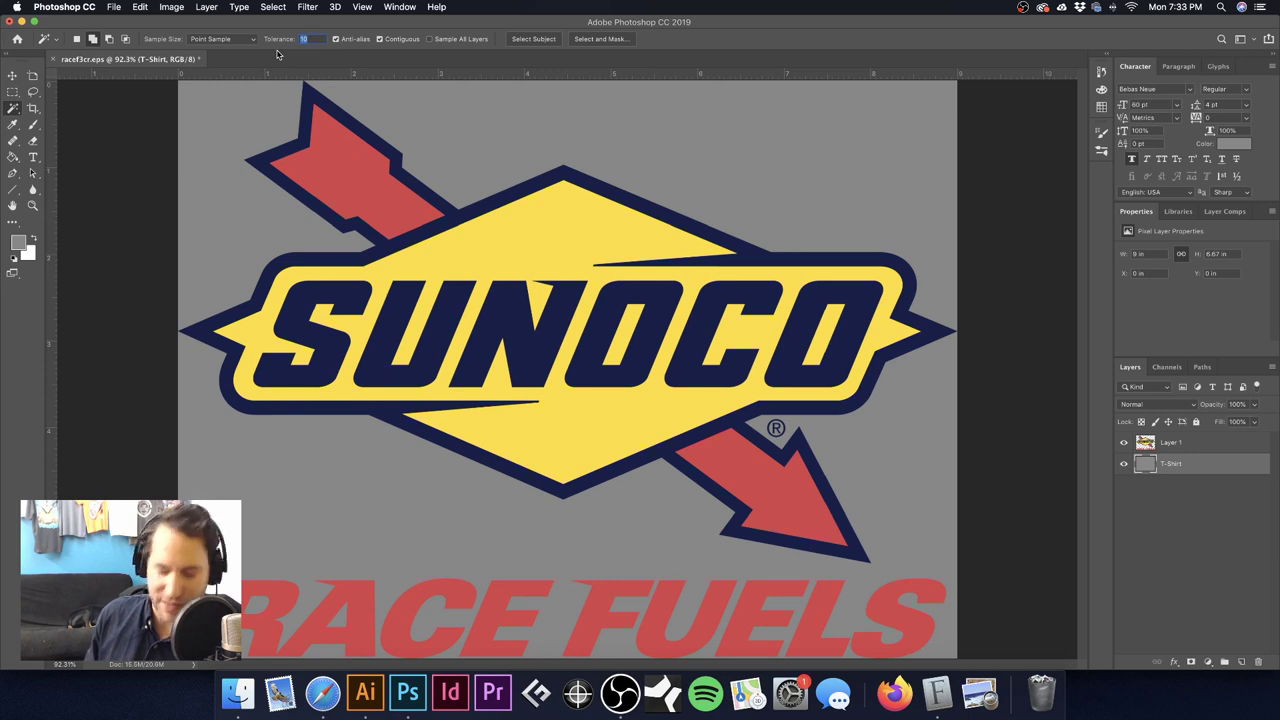
pyautogui.write('30')
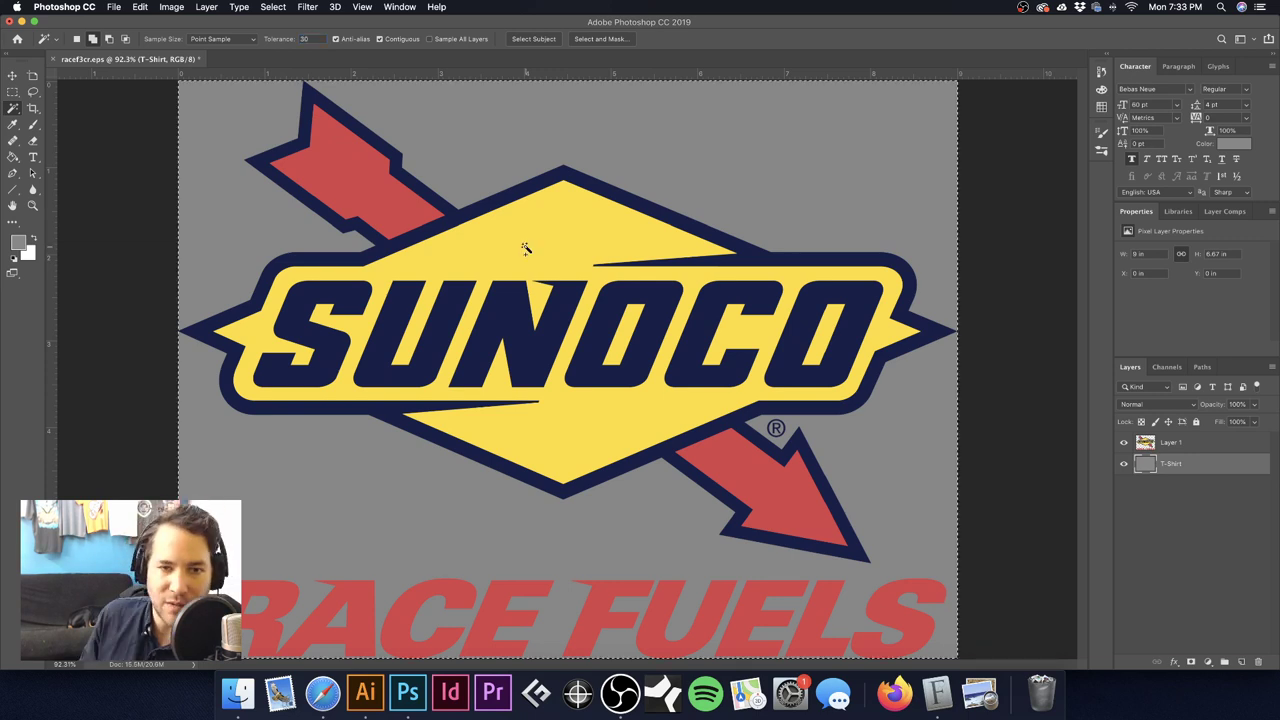
# Step: Rename Layer 1 to 'Sunoco' and Magic Wand-select the logo's yellow areas
pyautogui.press('super+d')
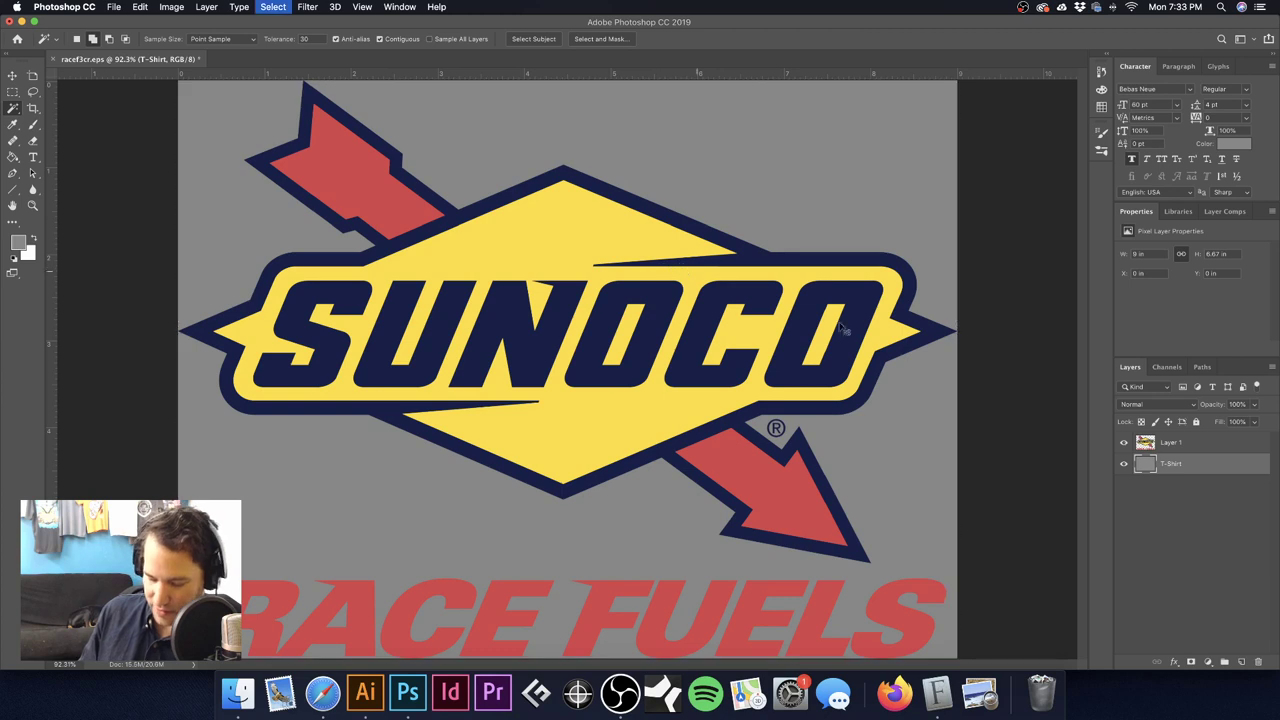
pyautogui.doubleClick(1170, 442)
pyautogui.write('Su')
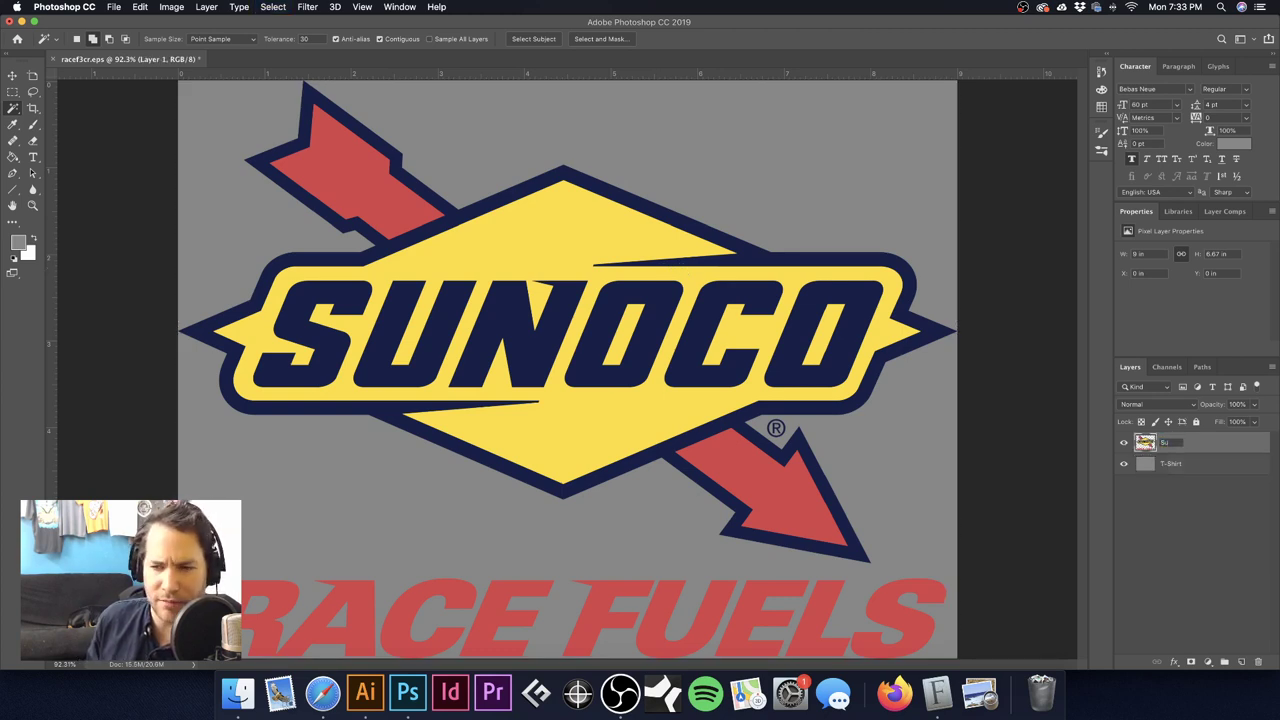
pyautogui.write('noco')
pyautogui.press('Return')
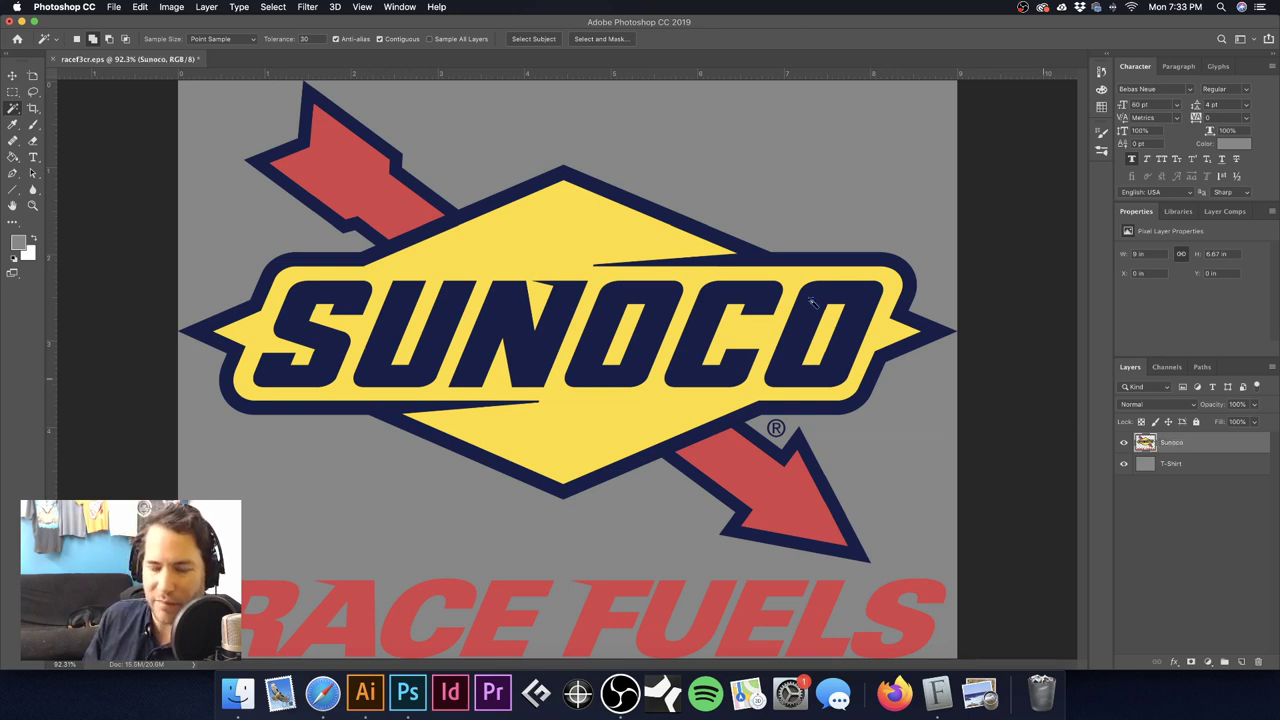
pyautogui.click(543, 243)
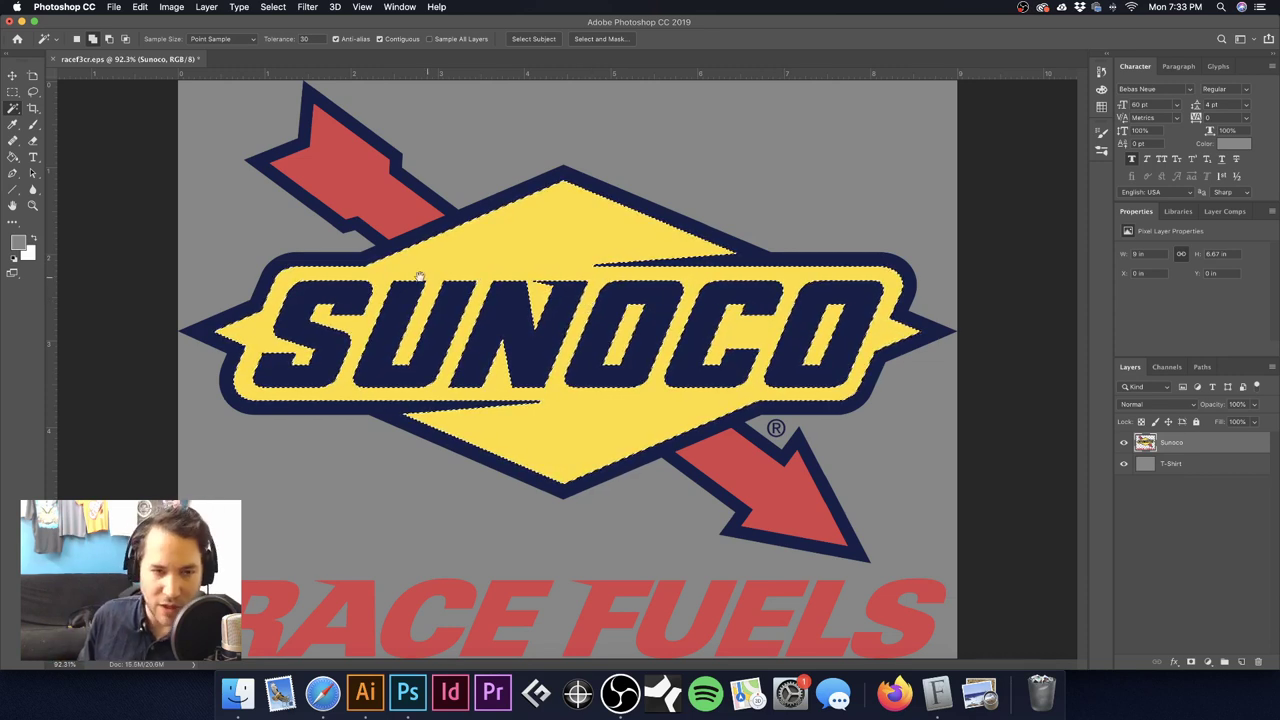
pyautogui.scroll(15, 363, 292)
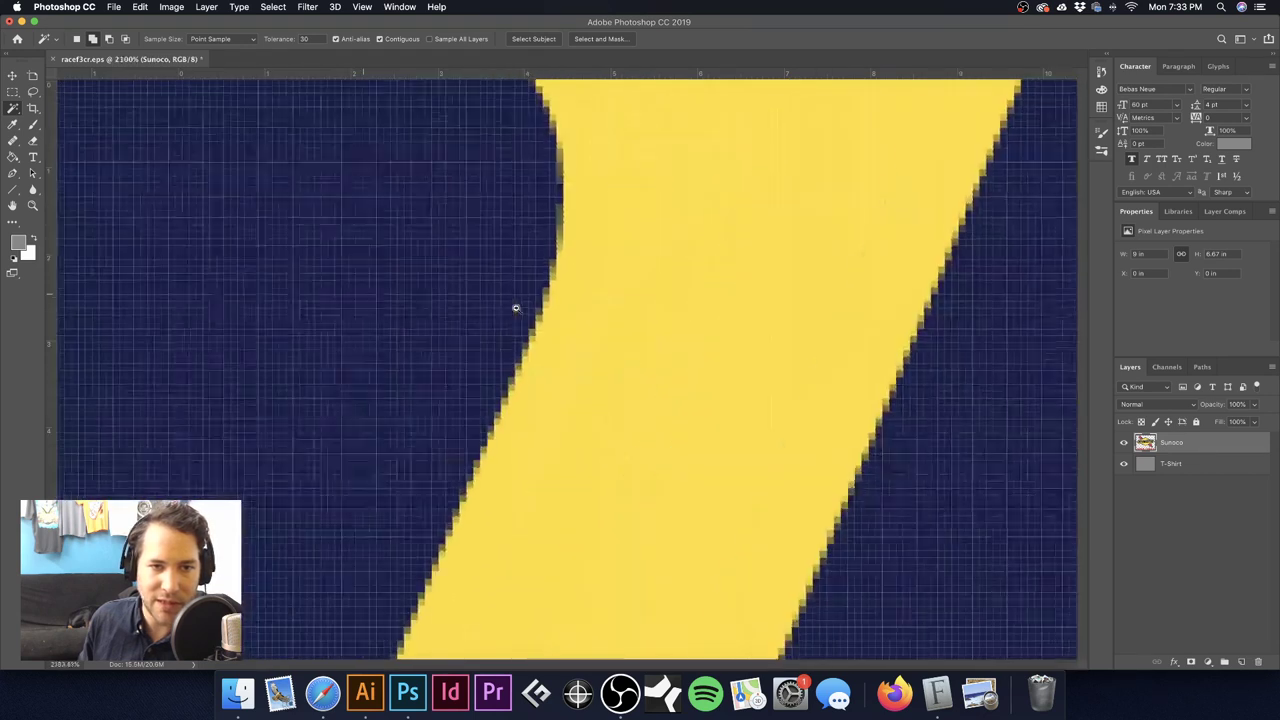
pyautogui.moveTo(492, 222); pyautogui.dragTo(423, 457)
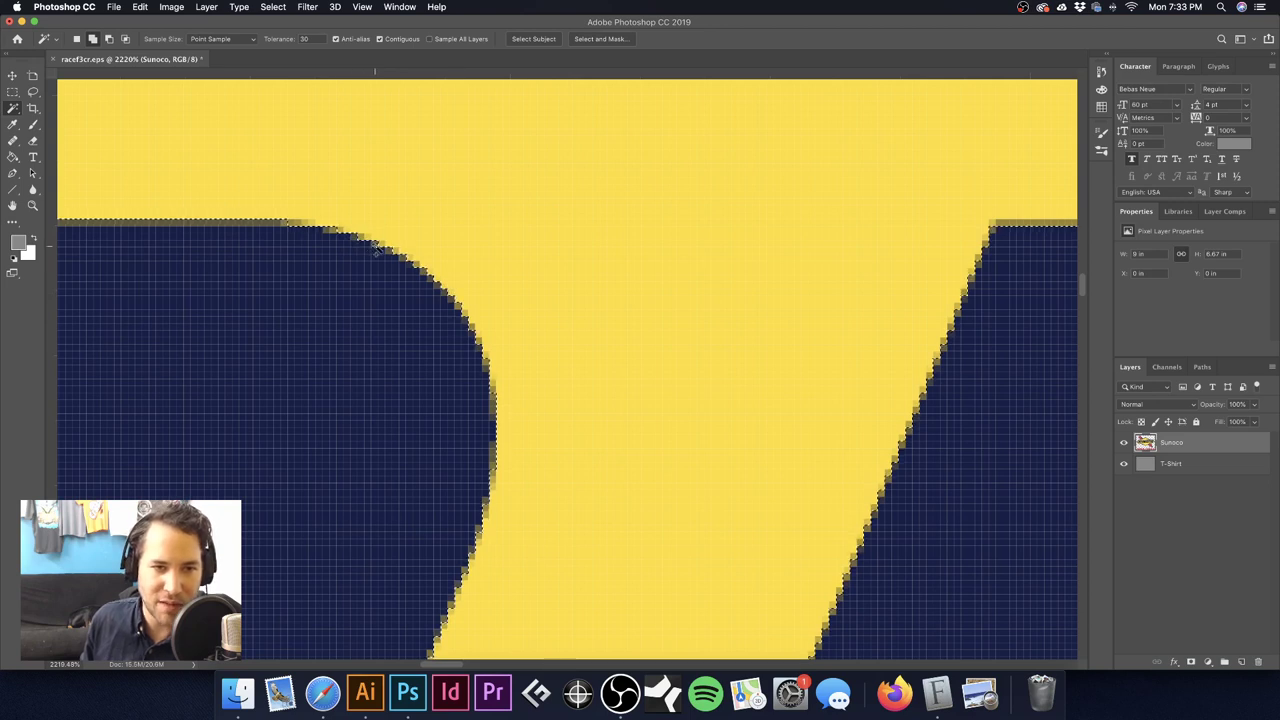
pyautogui.moveTo(368, 247); pyautogui.dragTo(480, 289)
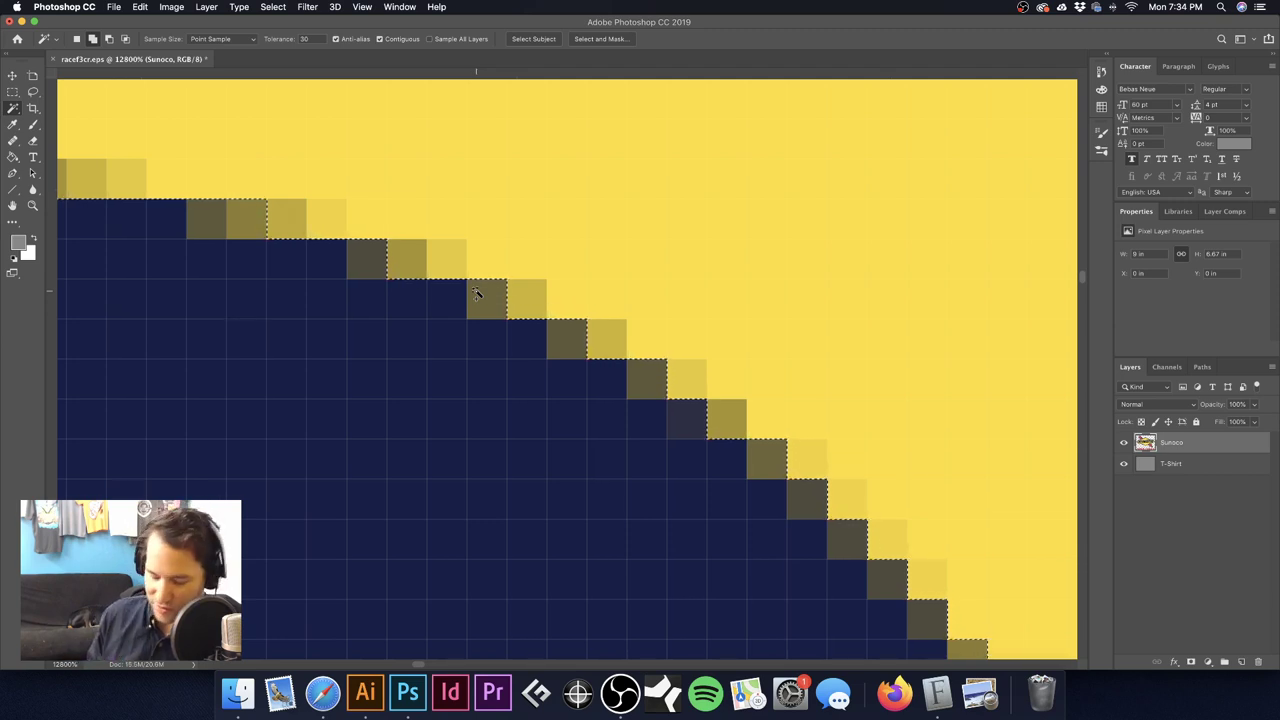
pyautogui.press('super+0')
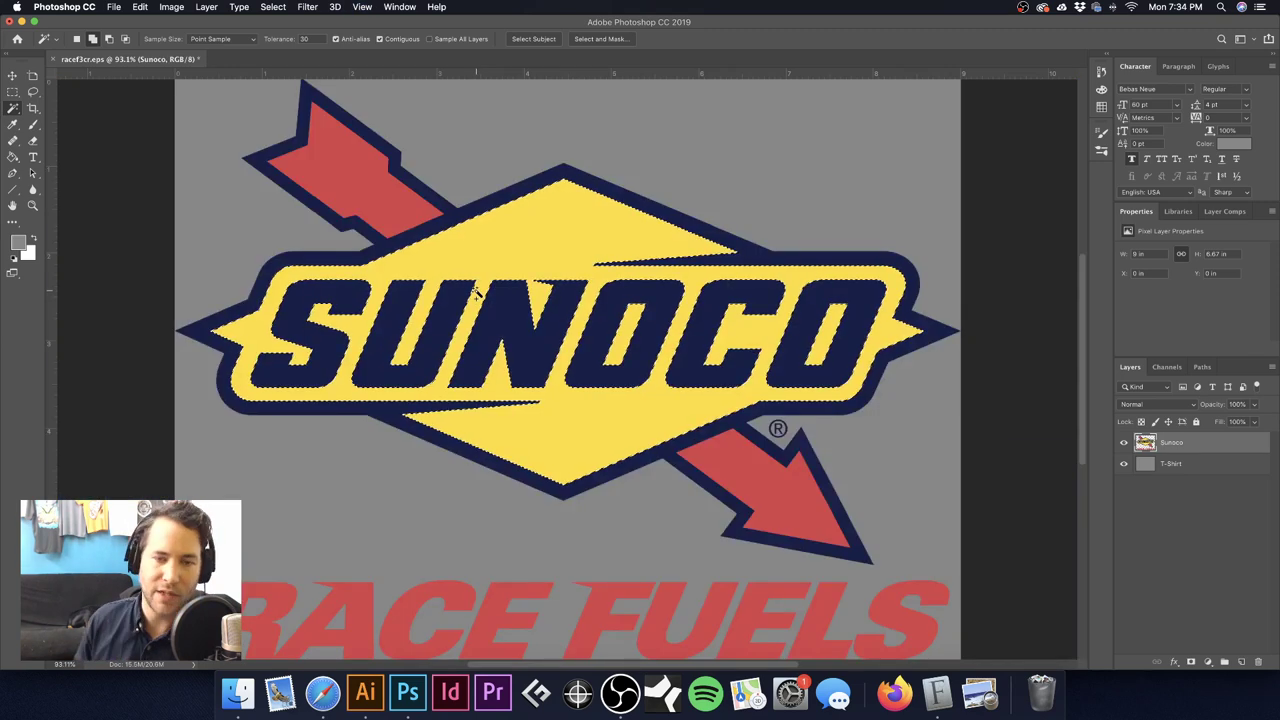
pyautogui.click(1242, 662)
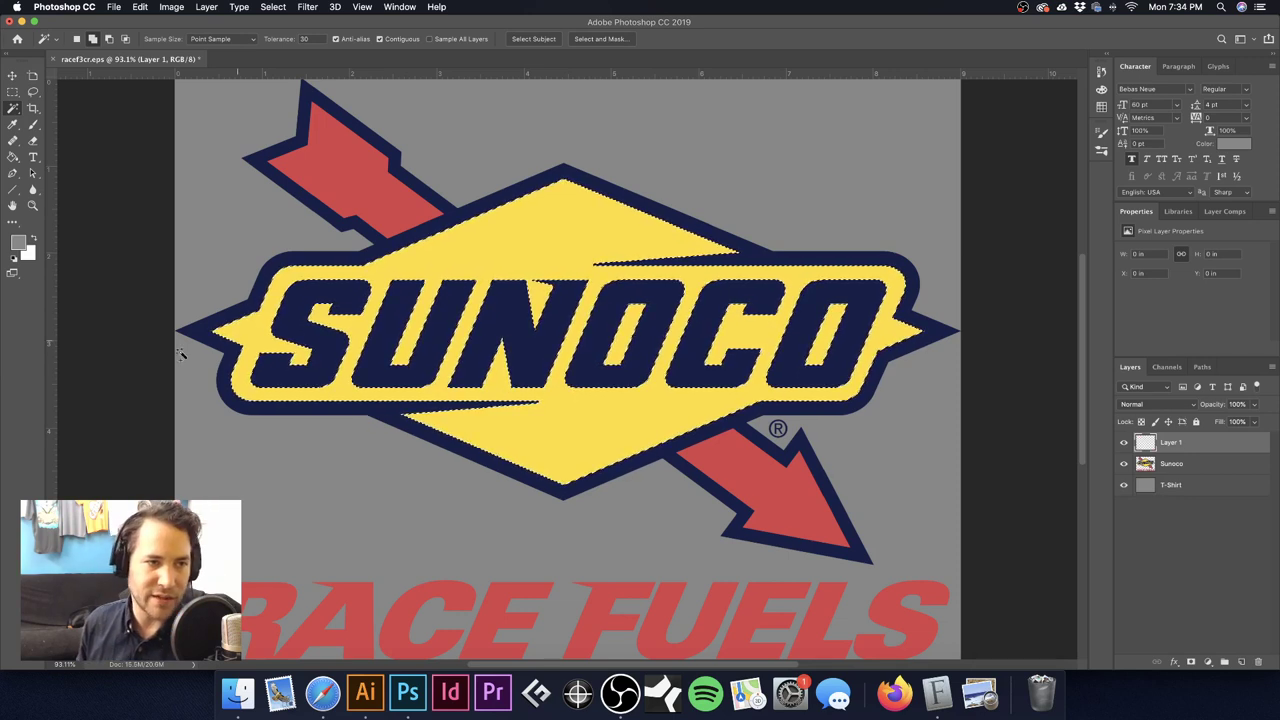
# Step: Name the new layer 'Yellow' and fill the yellow selection on it with solid black
pyautogui.press('d')
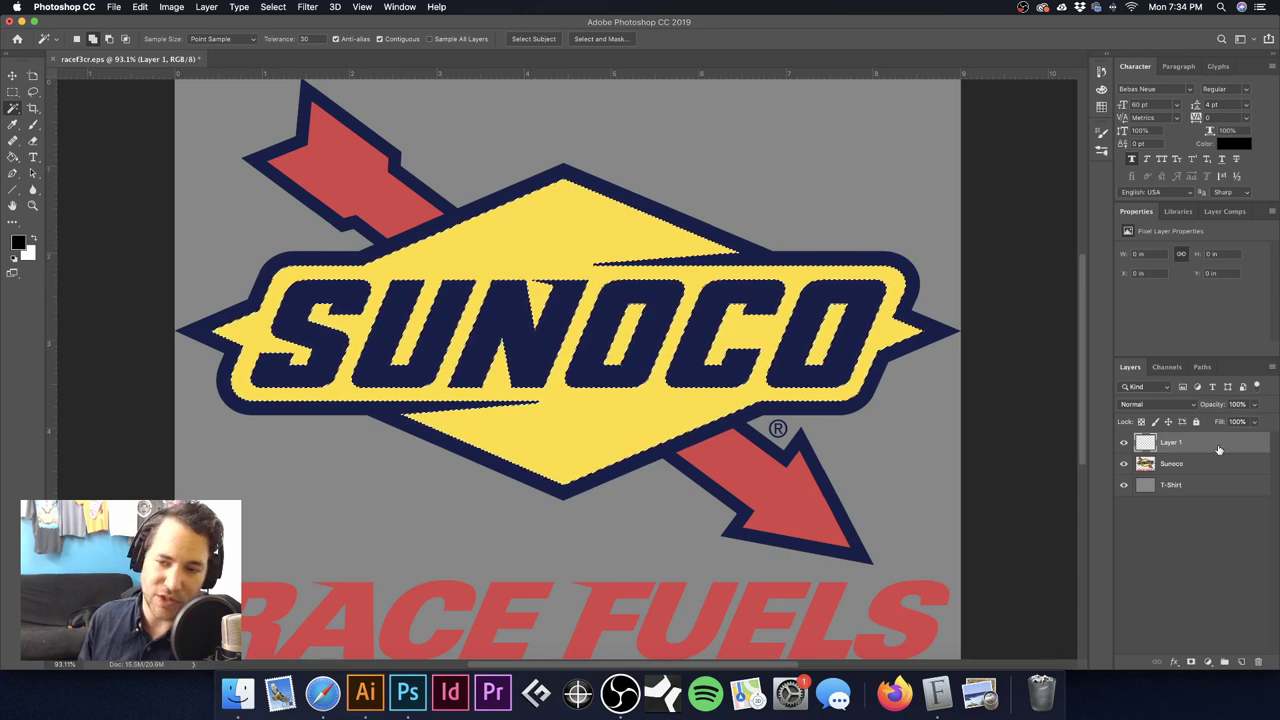
pyautogui.doubleClick(1170, 443)
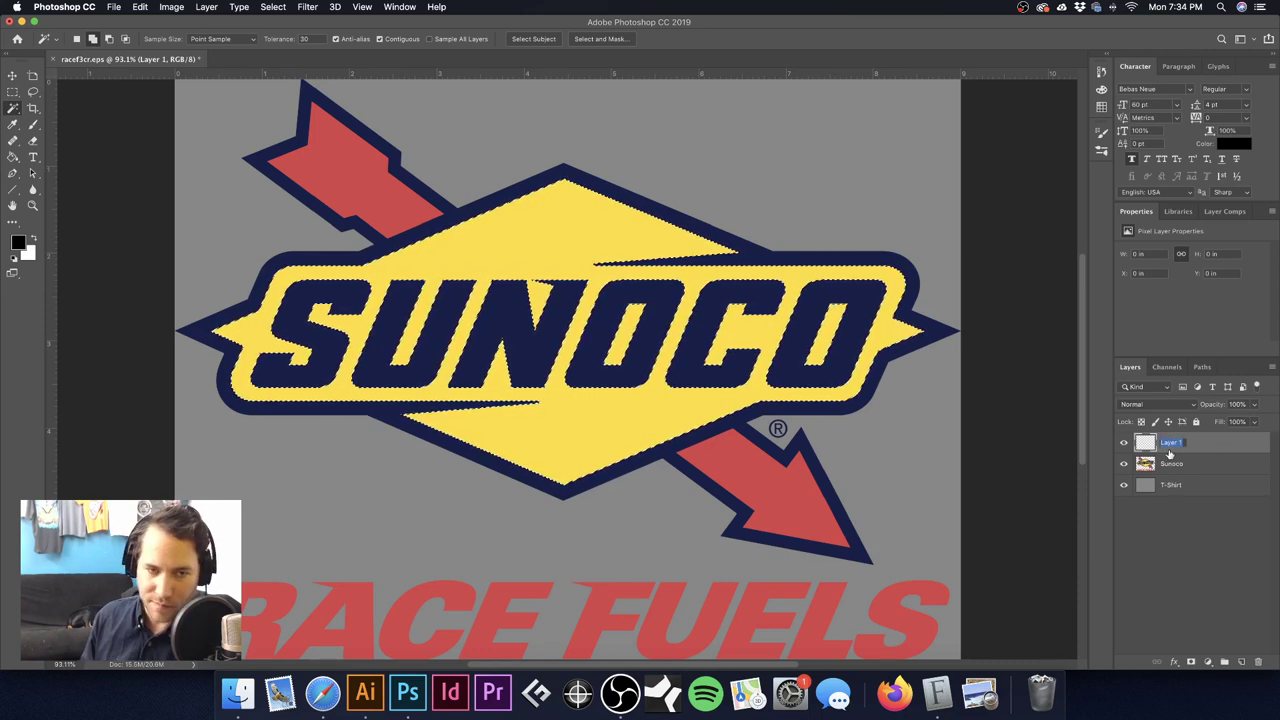
pyautogui.write('Yellow')
pyautogui.press('Return')
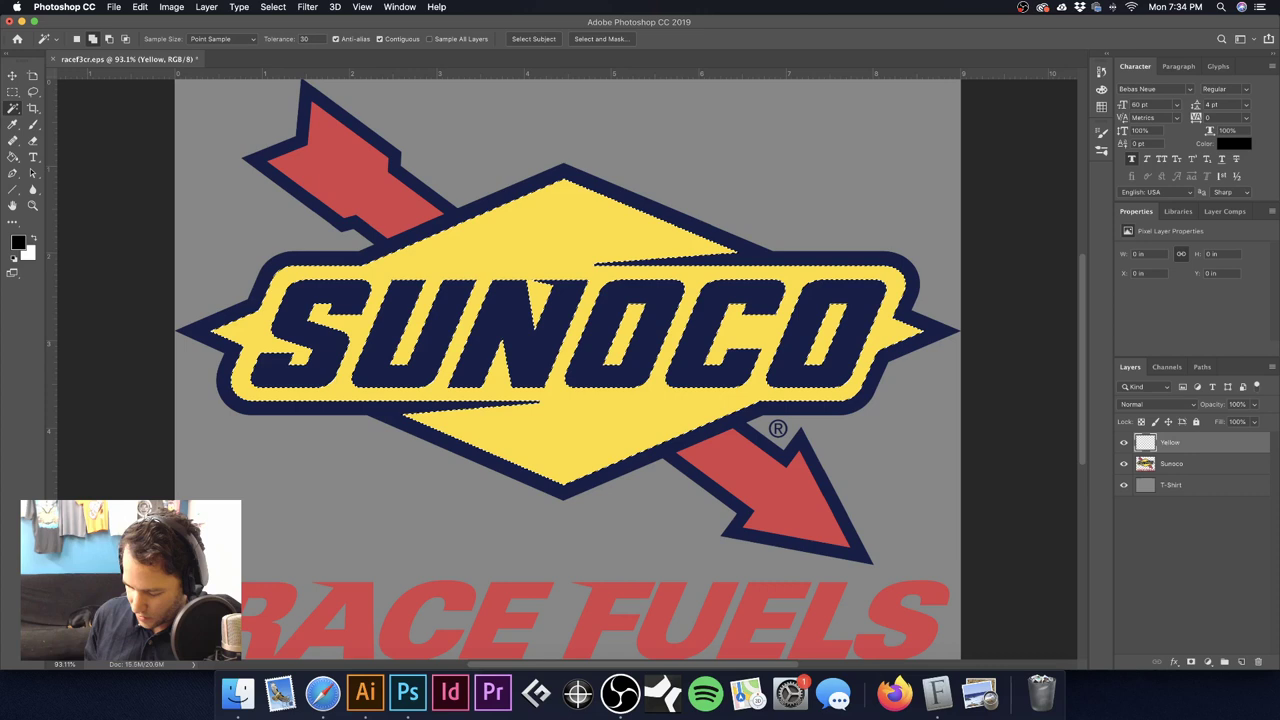
pyautogui.hotkey('alt', 'BackSpace')
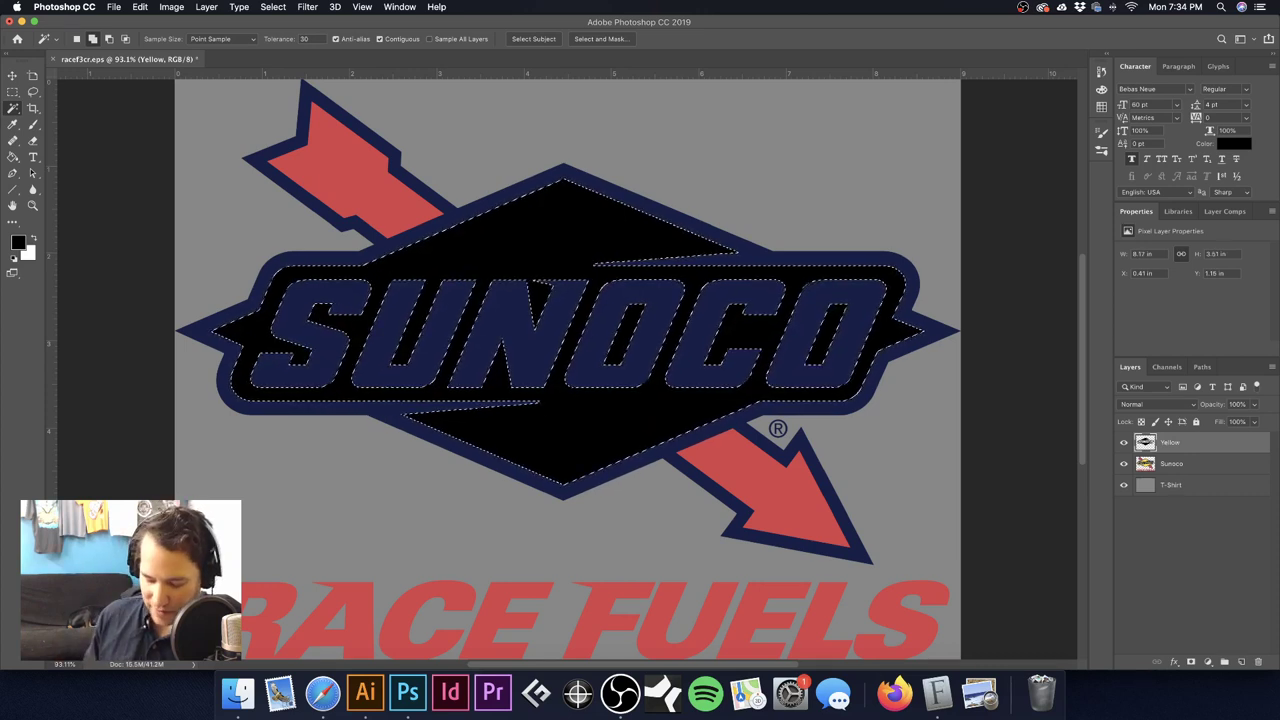
pyautogui.press('super+d')
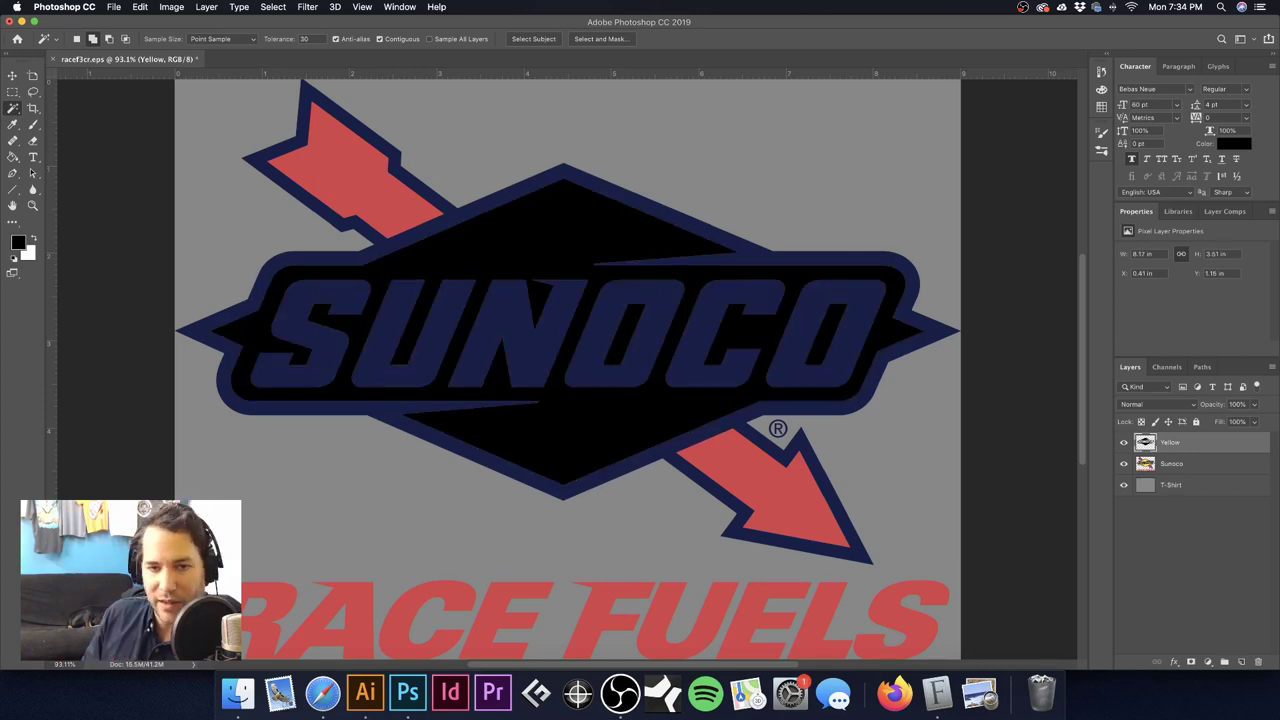
# Step: View the Yellow layer on its own to check it, then hide it
pyautogui.keyDown('alt'); pyautogui.click(1124, 441); pyautogui.keyUp('alt')
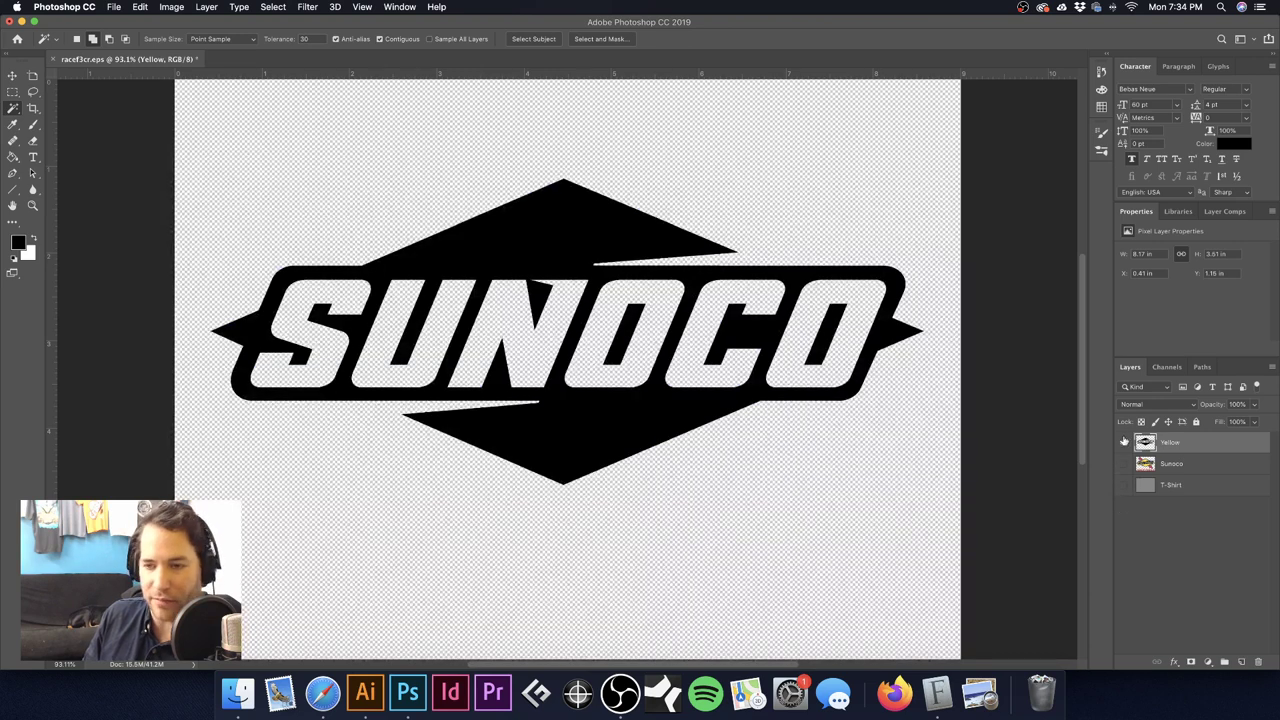
pyautogui.keyDown('alt'); pyautogui.click(1124, 443); pyautogui.keyUp('alt')
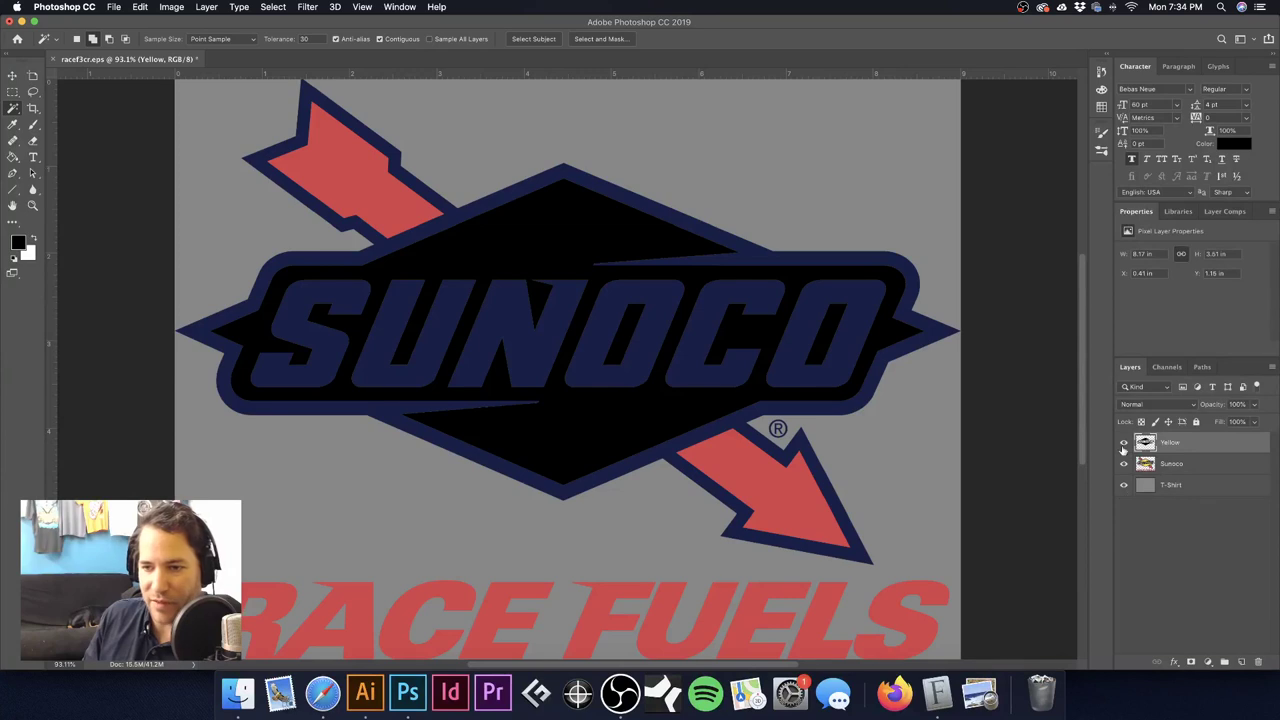
pyautogui.click(1125, 444)
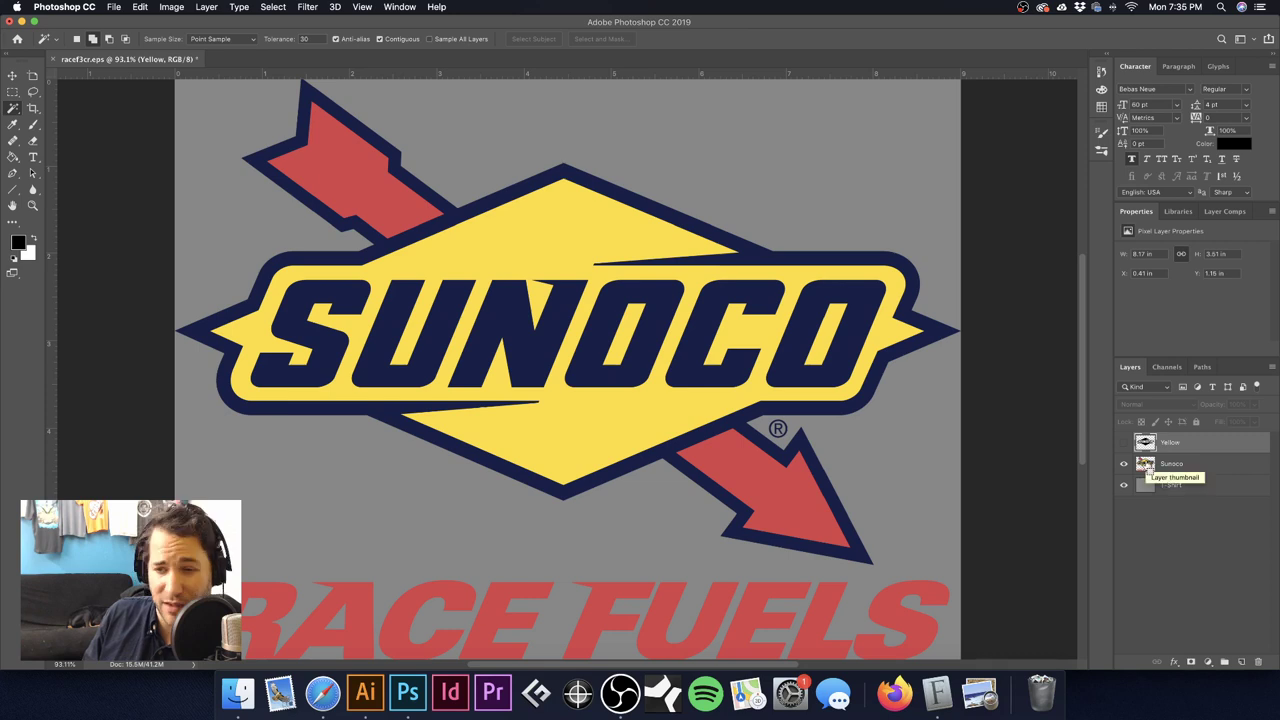
# Step: Select the navy outline with the Magic Wand at tolerance 10, then subtract the logo outline
pyautogui.keyDown('super'); pyautogui.click(1146, 465); pyautogui.keyUp('super')
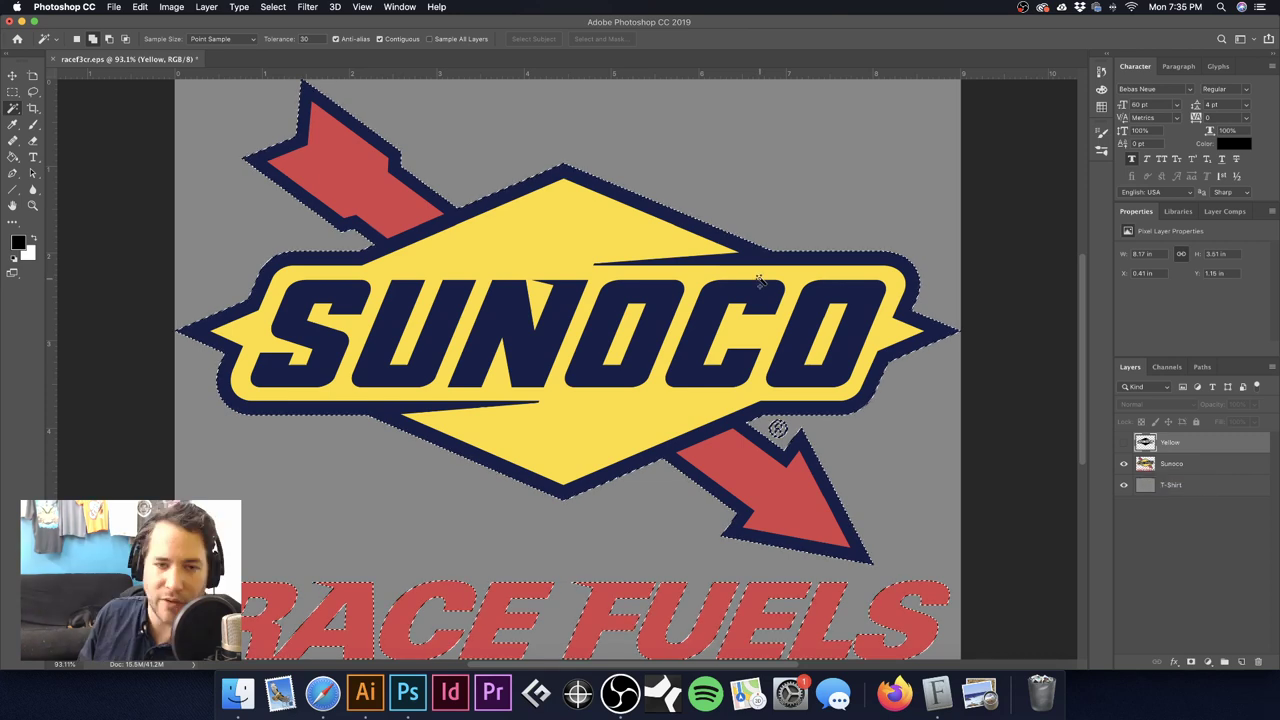
pyautogui.scroll(5, 541, 248)
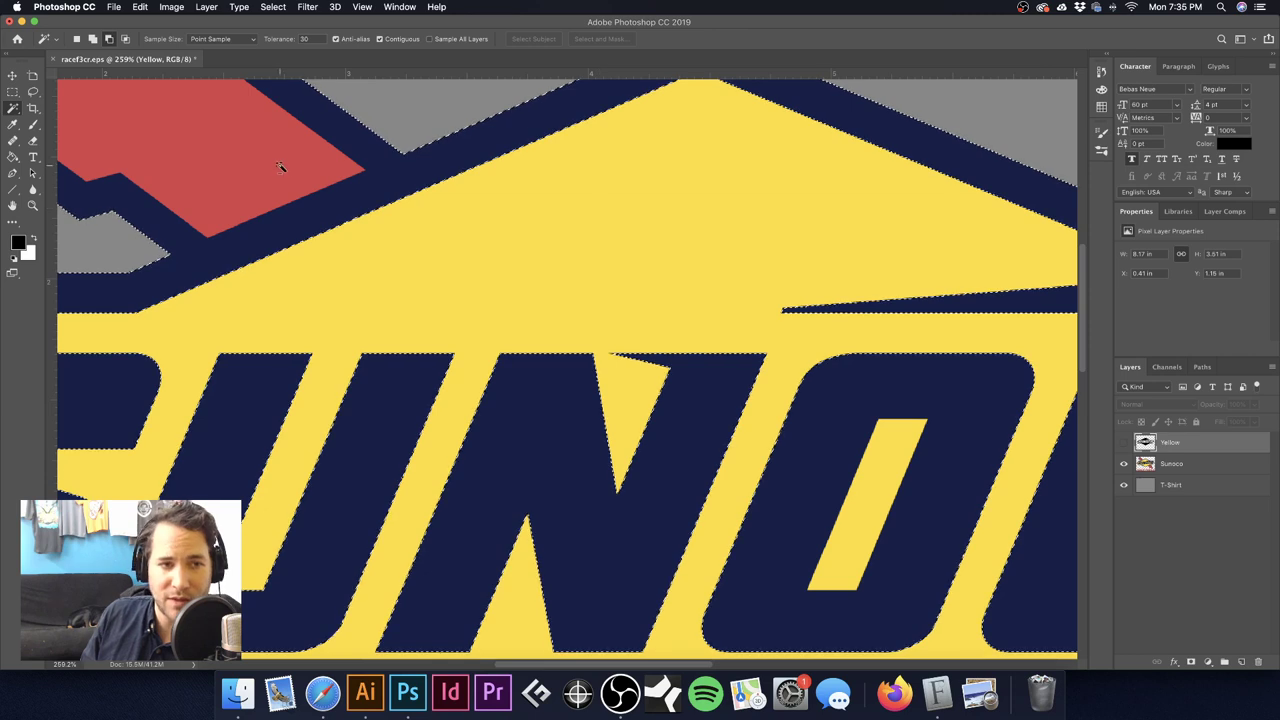
pyautogui.click(573, 390)
pyautogui.scroll(-3, 616, 409)
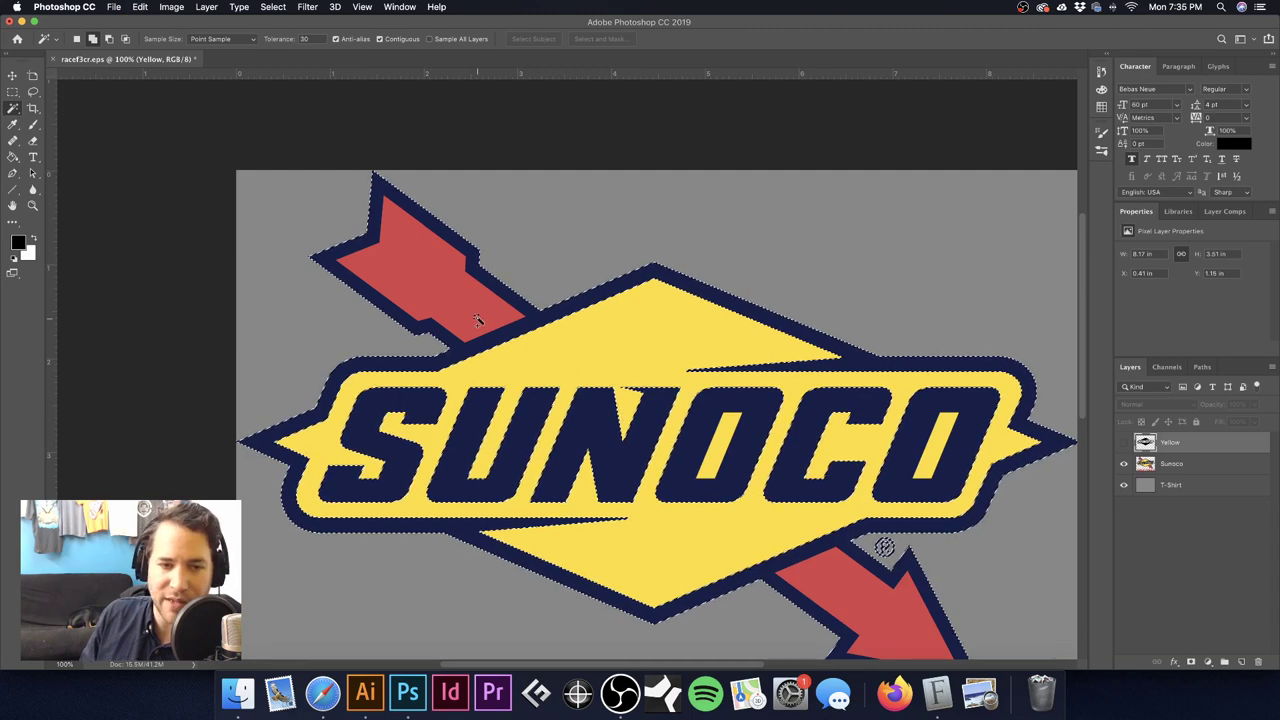
pyautogui.click(305, 38)
pyautogui.write('10')
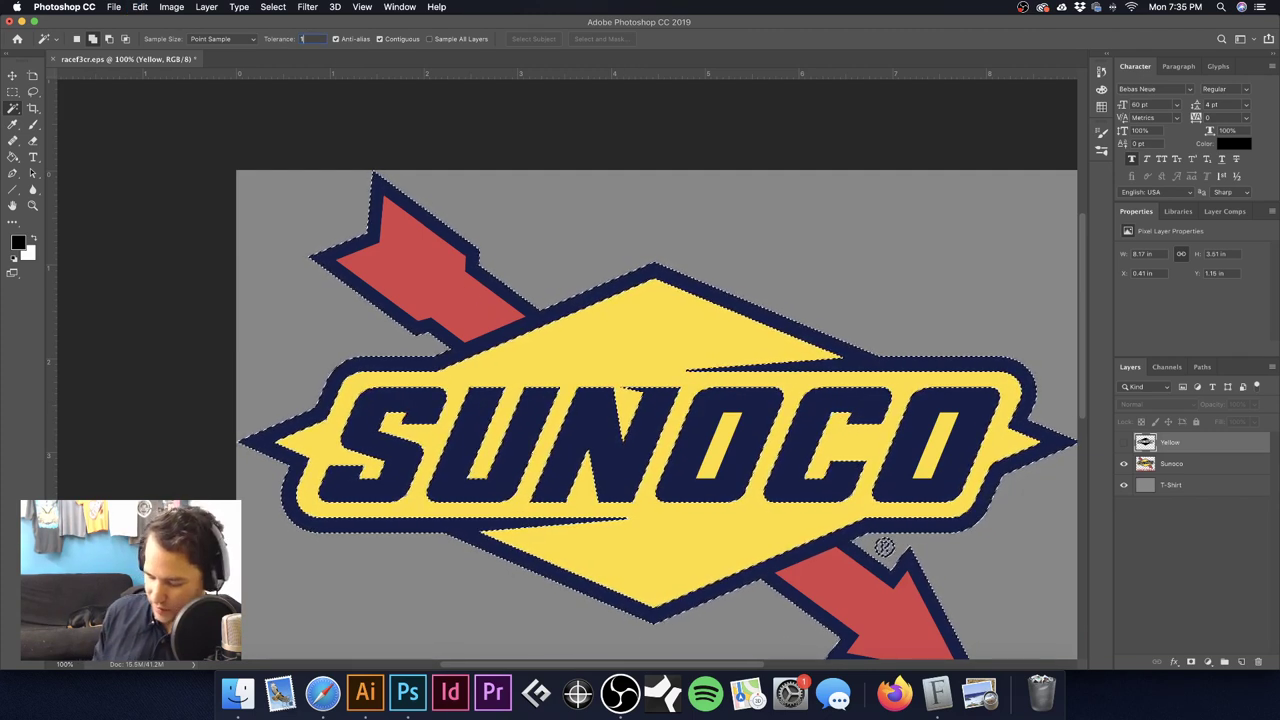
pyautogui.keyDown('alt'); pyautogui.click(420, 270); pyautogui.keyUp('alt')
# Step: Undo the subtraction, deselect, and reselect the navy outline on the Sunoco layer
pyautogui.press('super+z')
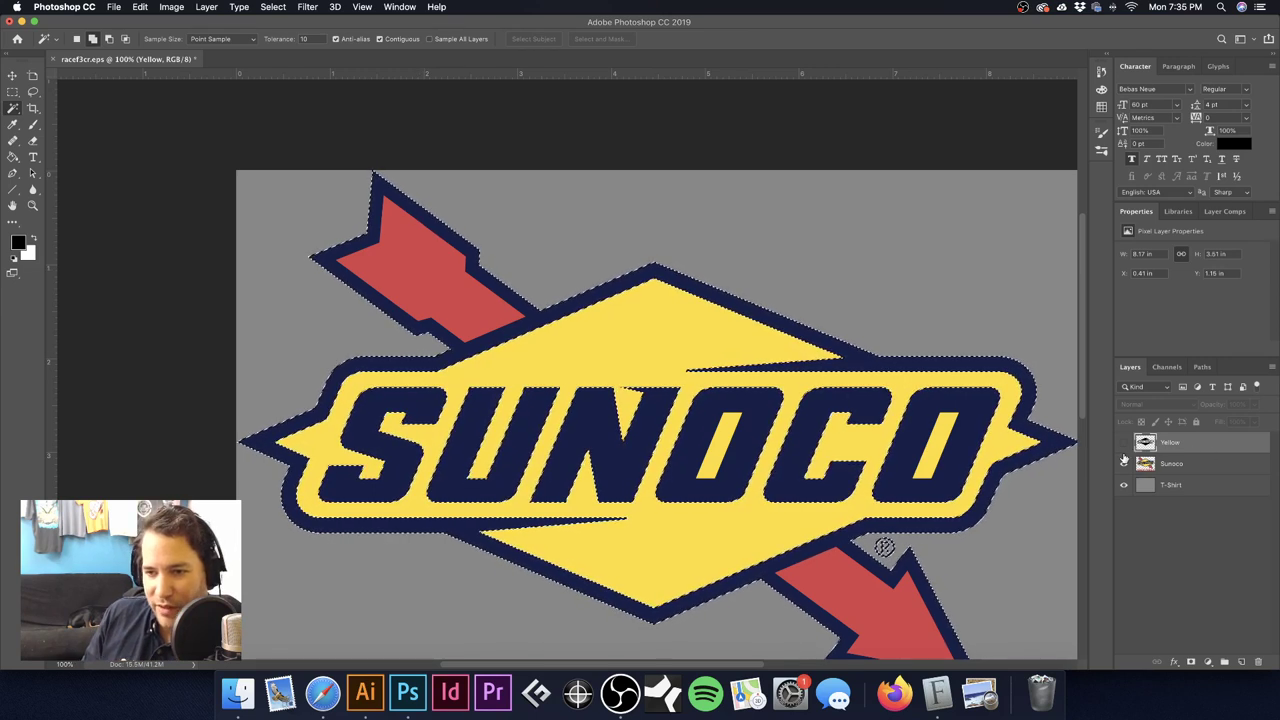
pyautogui.press('super+d')
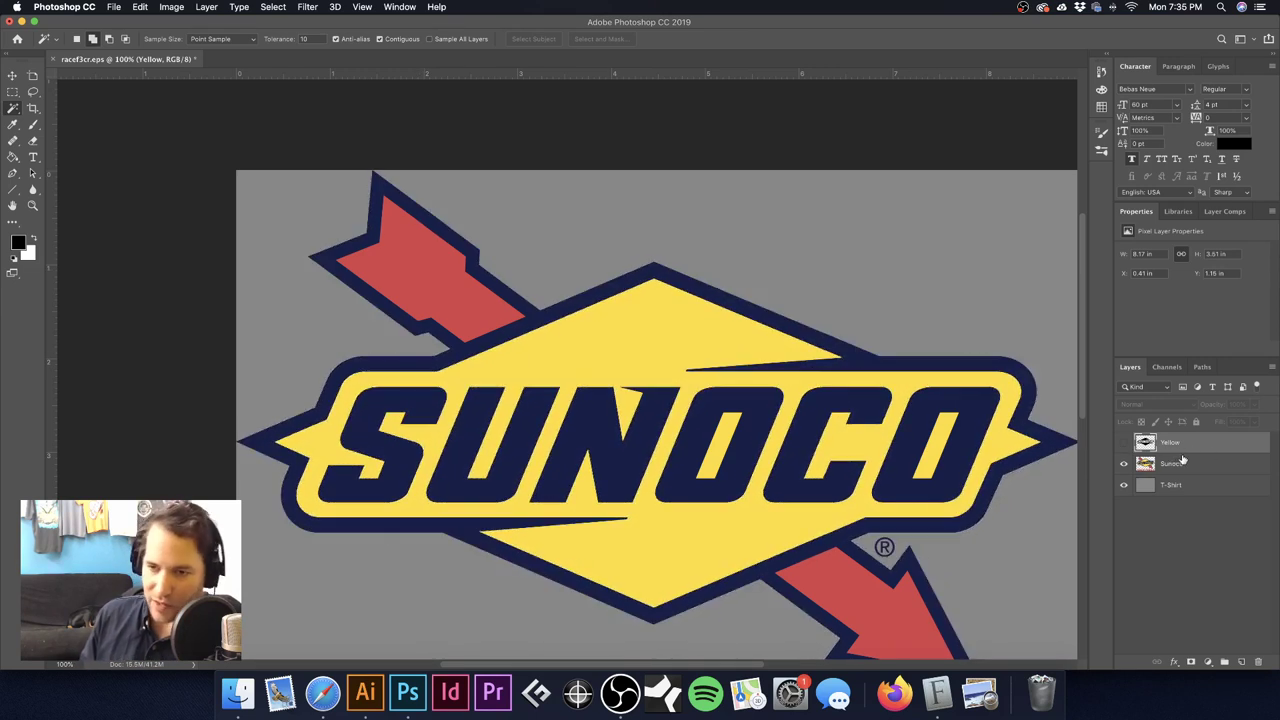
pyautogui.click(1181, 462)
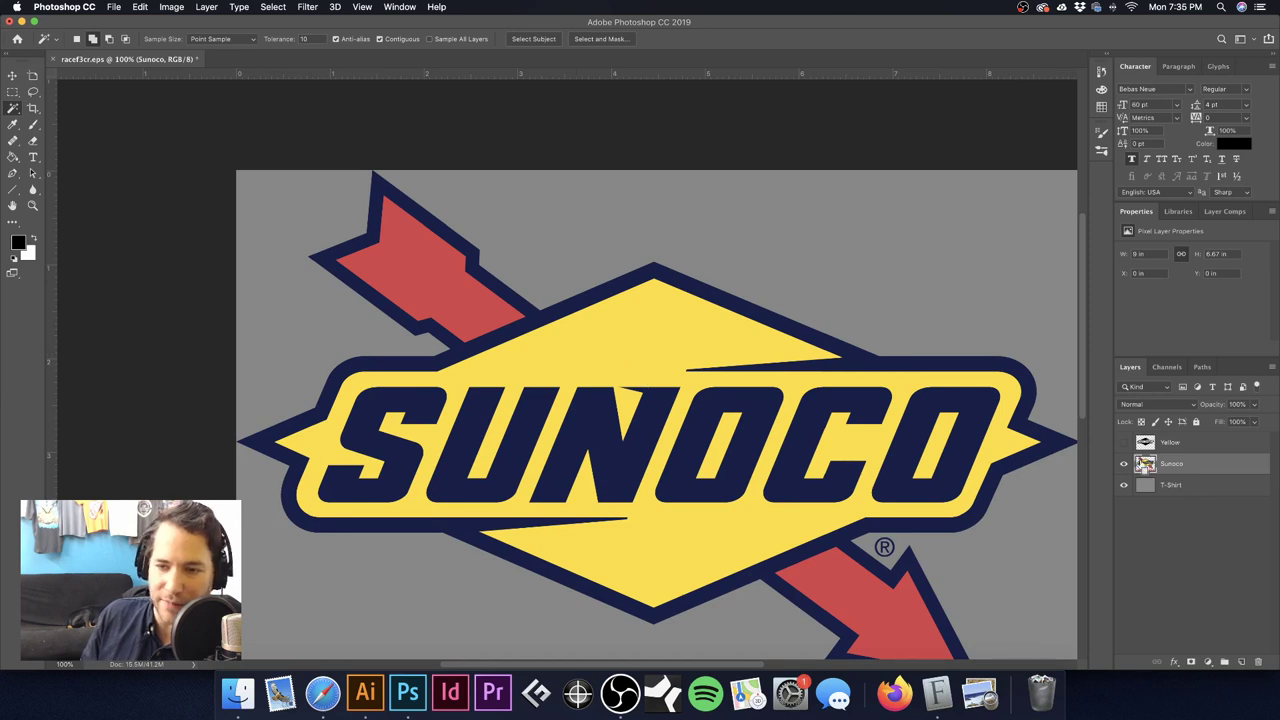
pyautogui.keyDown('super'); pyautogui.click(1145, 465); pyautogui.keyUp('super')
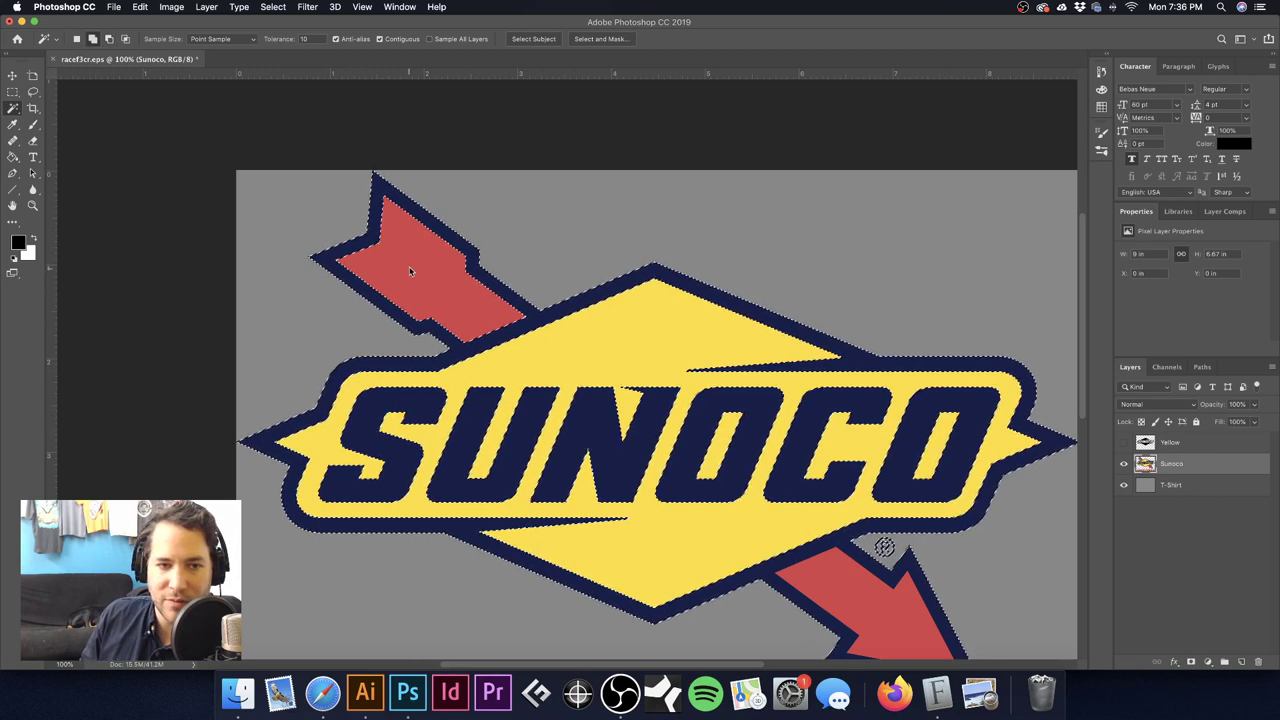
# Step: Subtract the RACE FUELS lettering from the navy selection with a rectangular marquee
pyautogui.moveTo(571, 337); pyautogui.dragTo(417, 220)
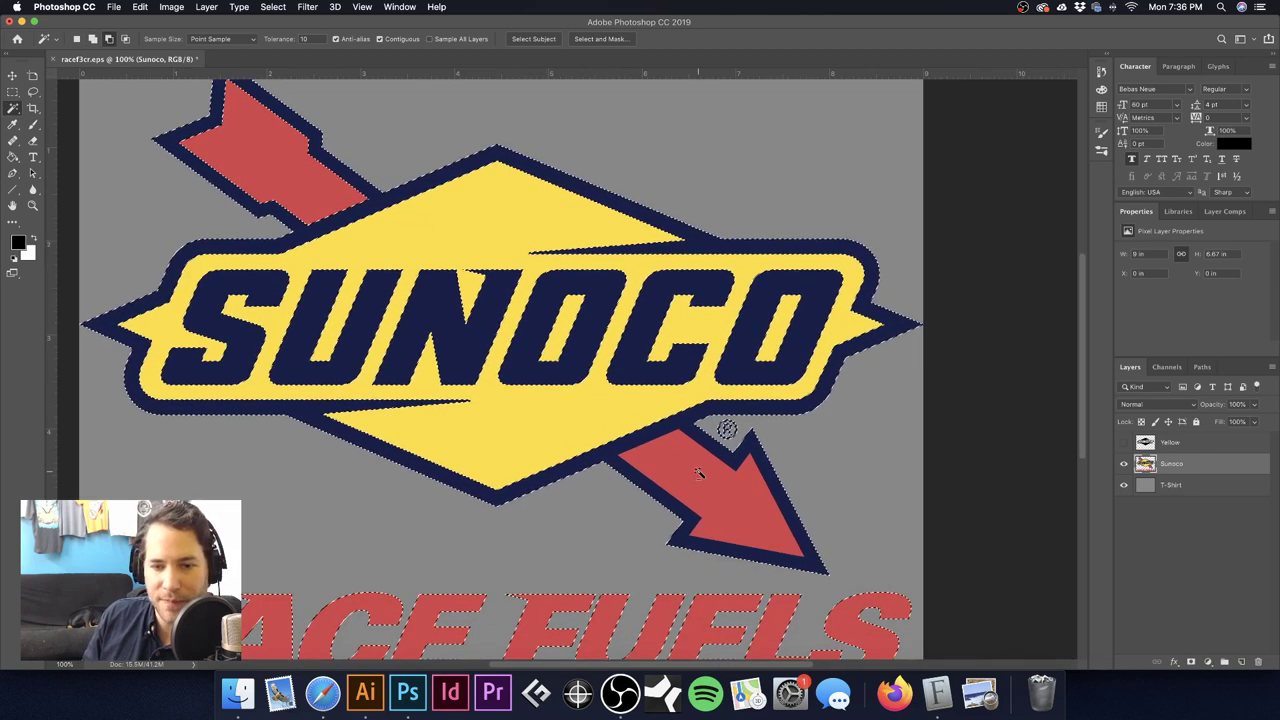
pyautogui.moveTo(657, 500); pyautogui.dragTo(663, 251)
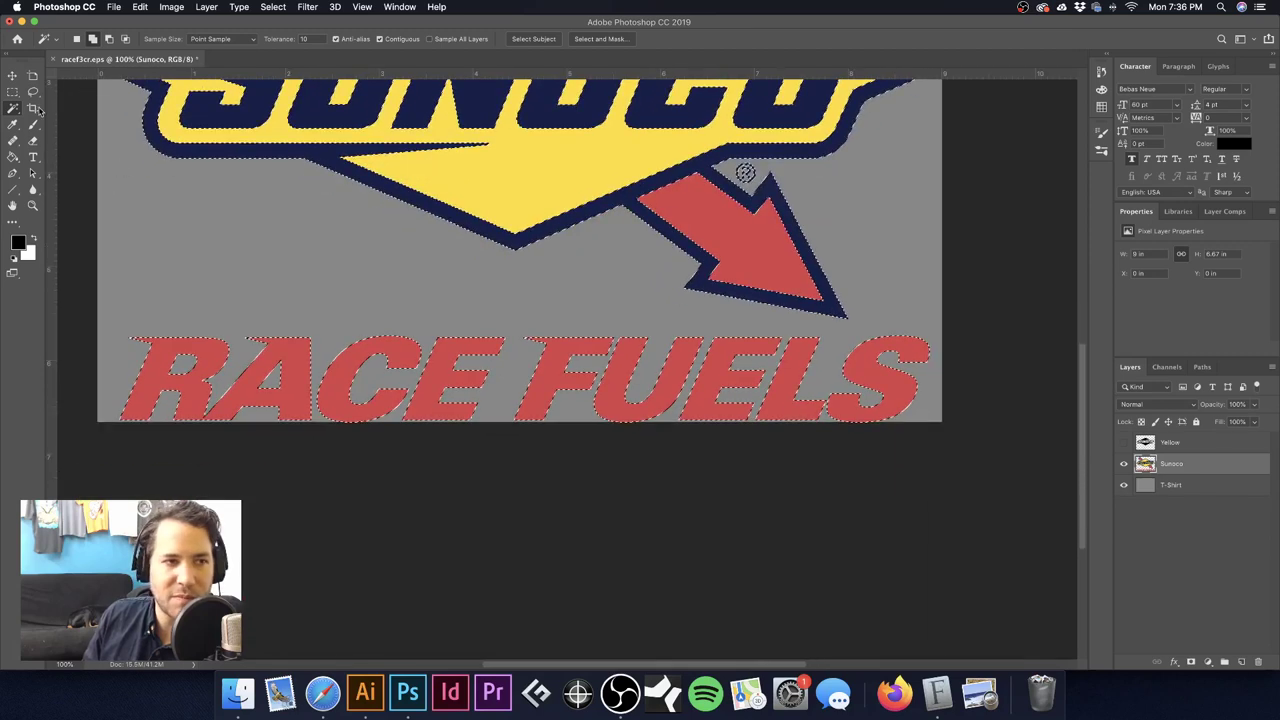
pyautogui.click(14, 92)
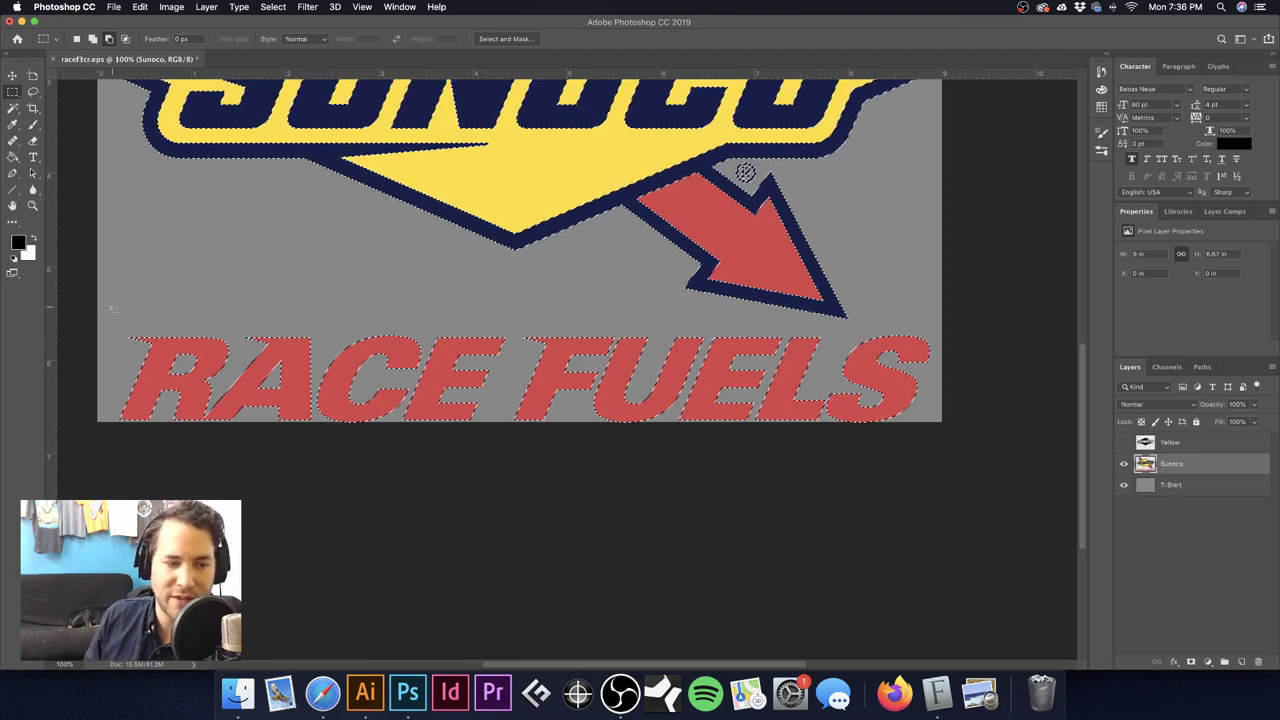
pyautogui.moveTo(107, 310); pyautogui.dragTo(972, 605)
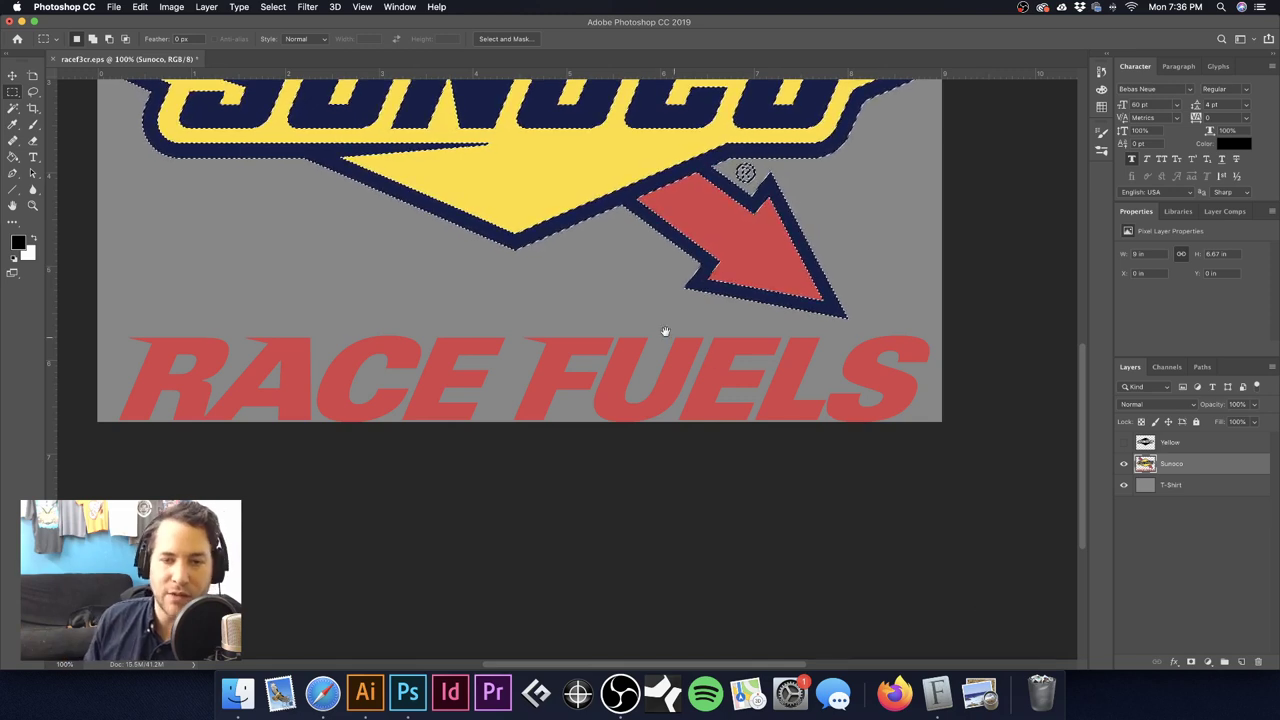
# Step: Zoom out to check the whole logo, restore the navy selection, and start a new layer
pyautogui.press('super+d')
pyautogui.press('super+minus')
pyautogui.press('super+shift+d')
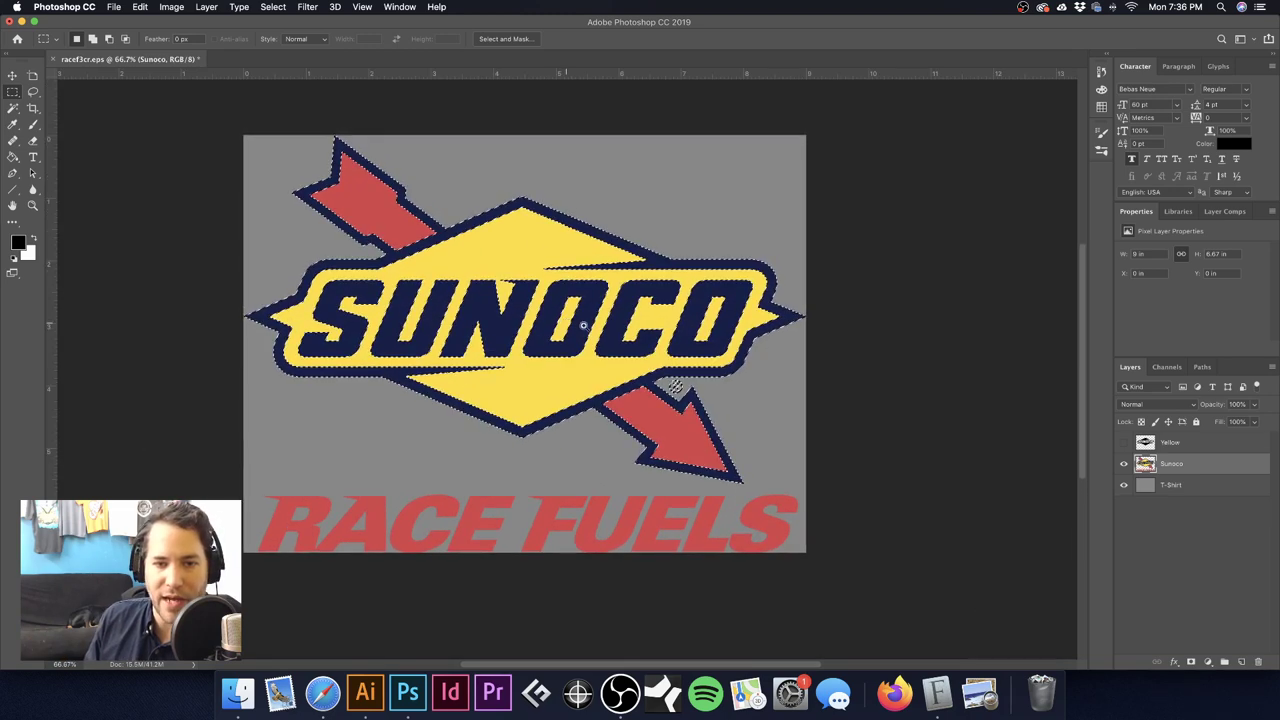
pyautogui.scroll(3, 565, 318)
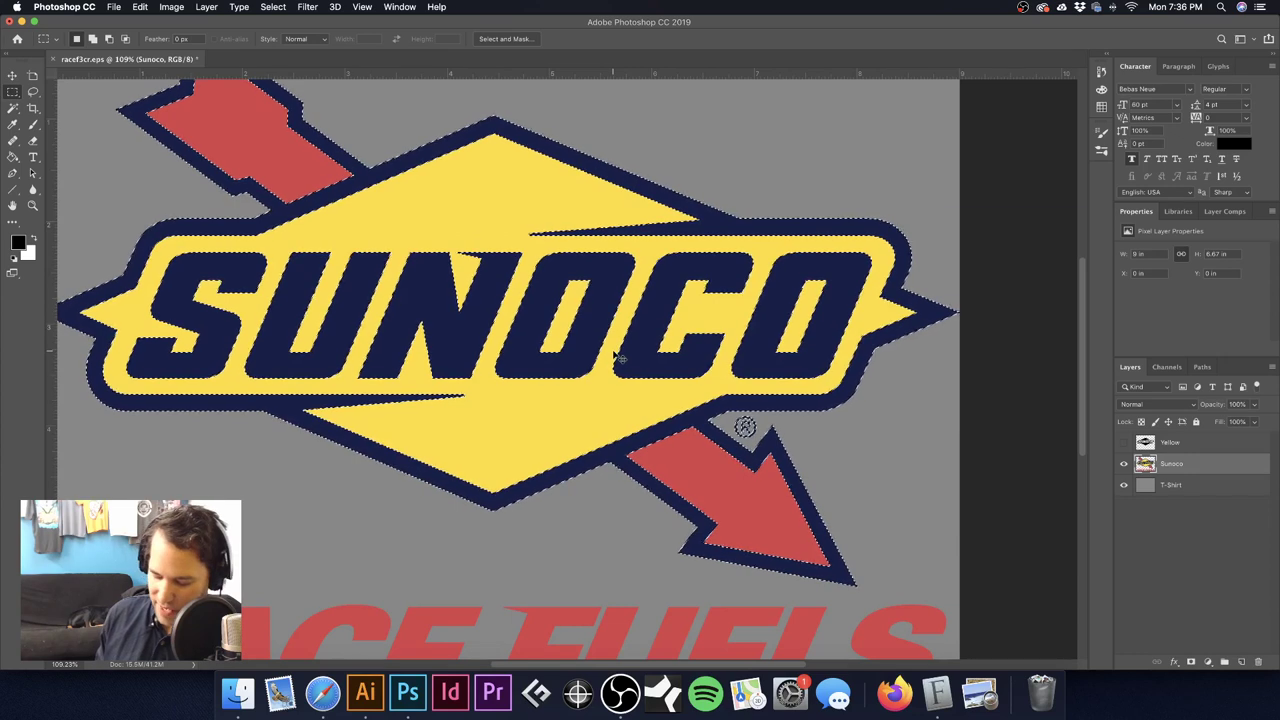
pyautogui.press('super+shift+n')
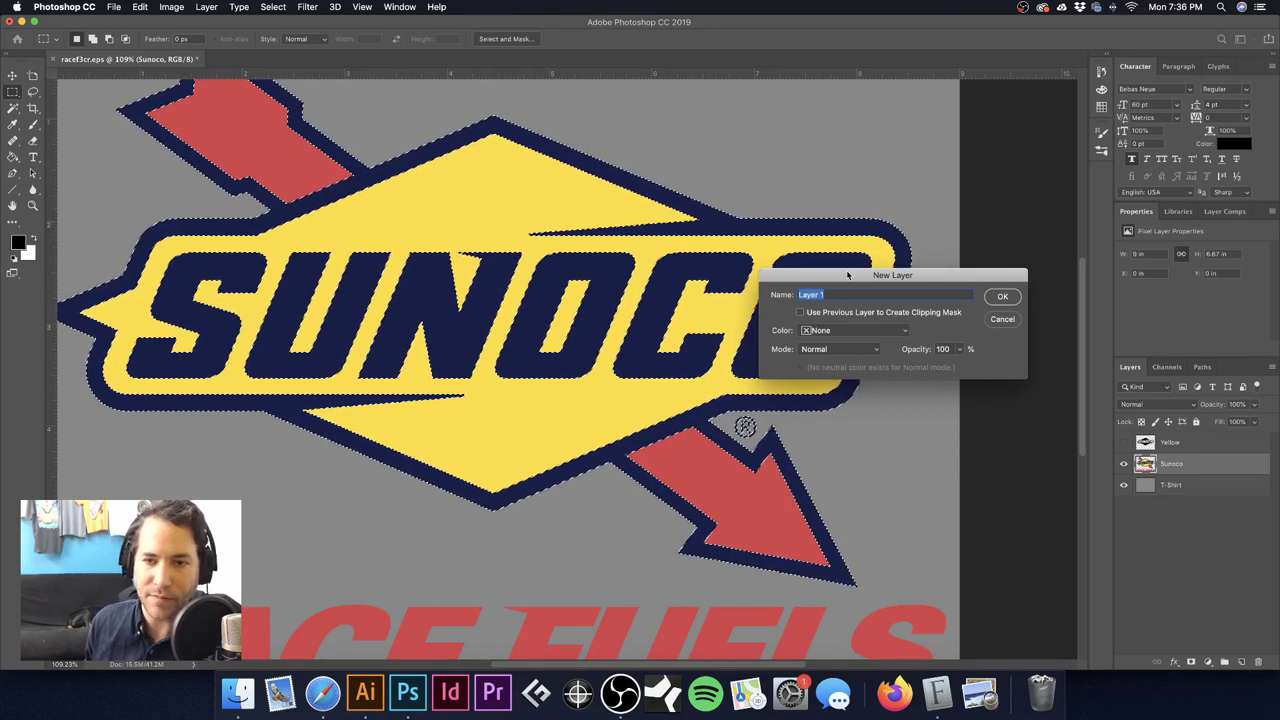
# Step: Create the Navy layer, fill the restored navy outline selection with black, and deselect
pyautogui.moveTo(847, 275); pyautogui.dragTo(880, 274)
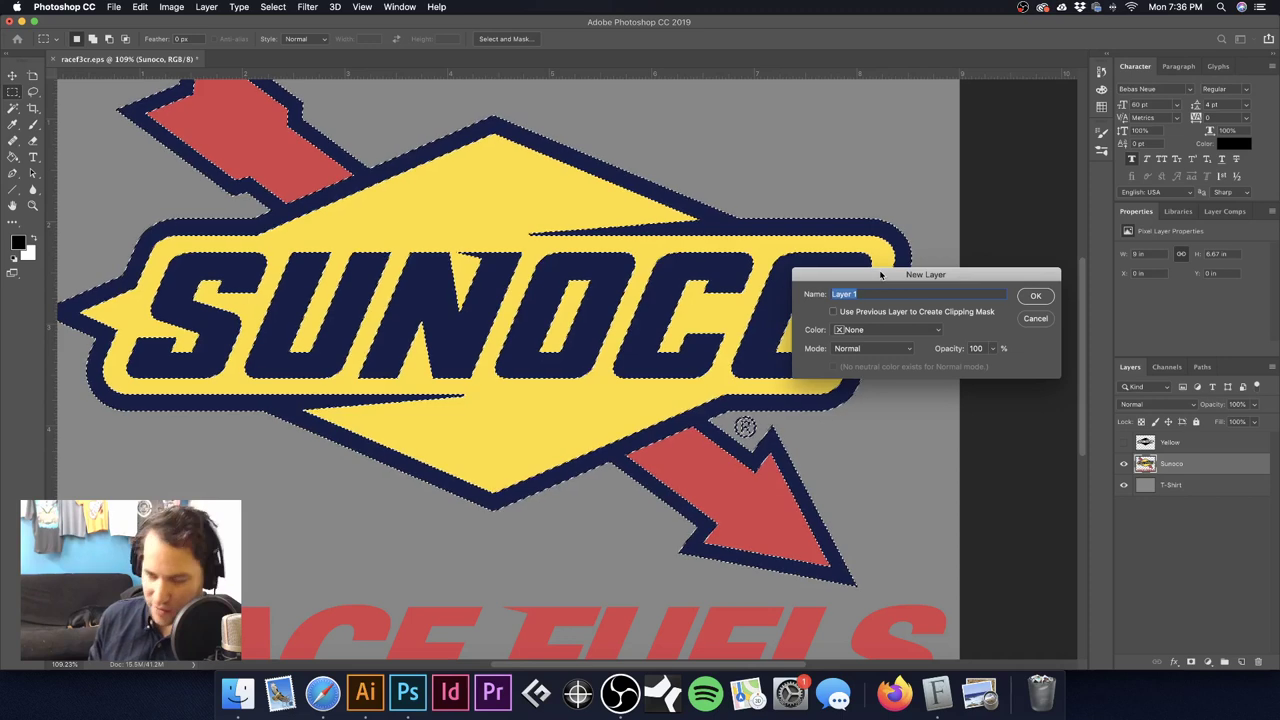
pyautogui.press('Return')
pyautogui.press('super+d')
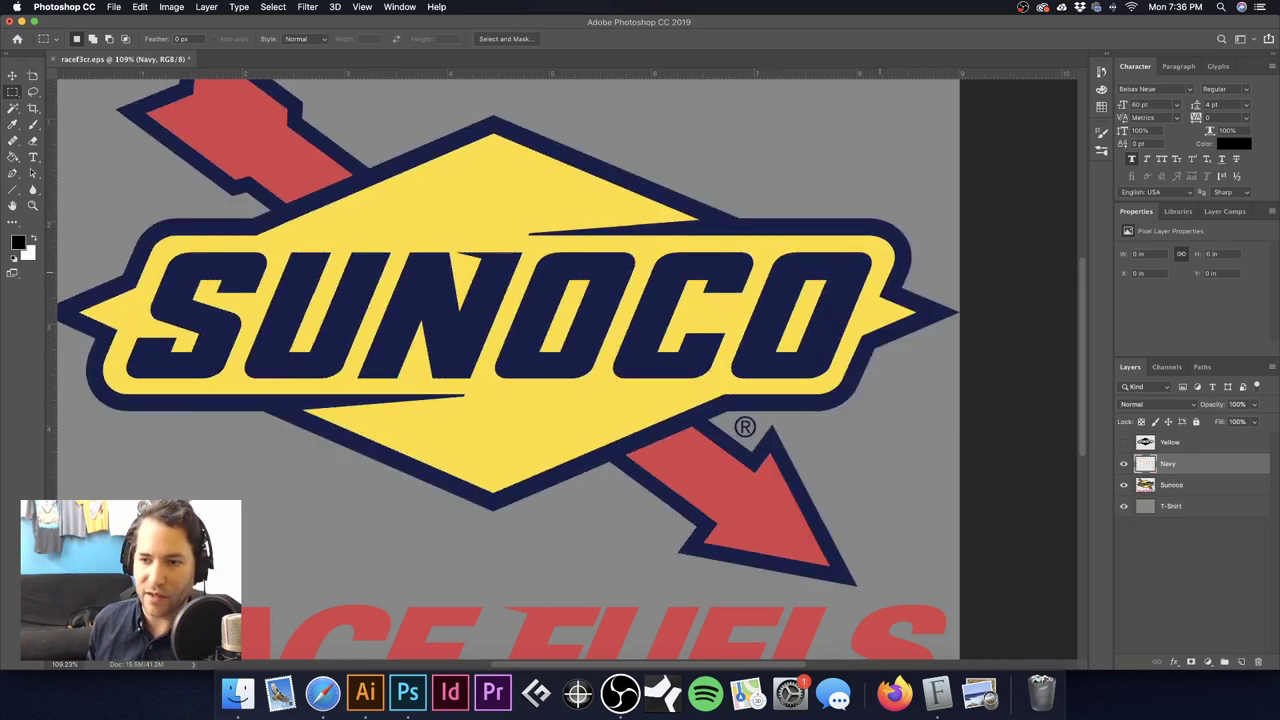
pyautogui.press('super+shift+d')
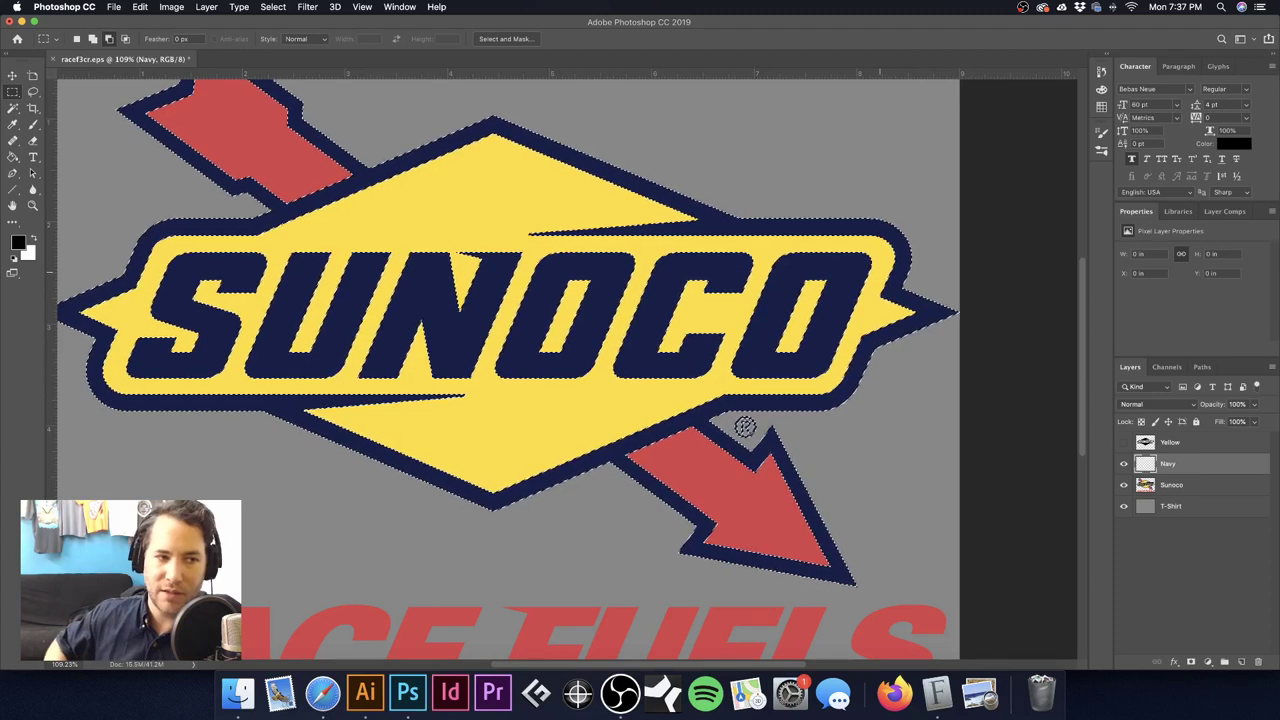
pyautogui.hotkey('alt', 'BackSpace')
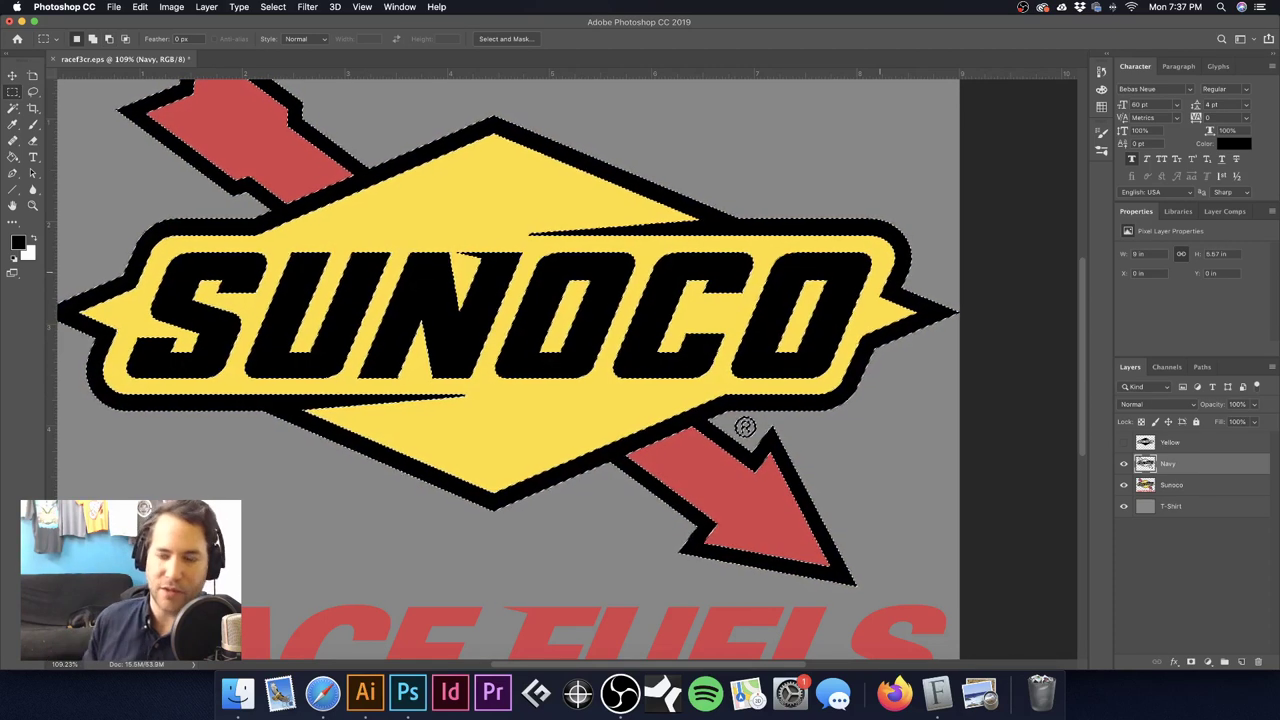
pyautogui.press('super+d')
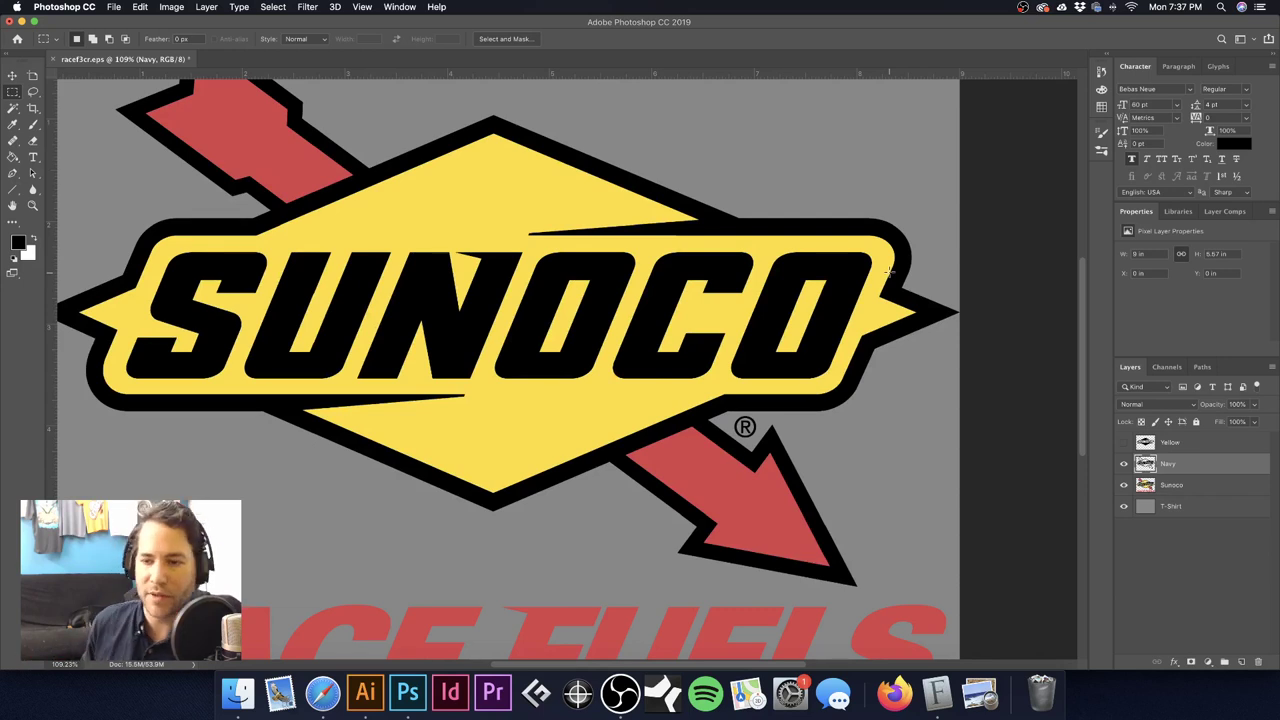
# Step: Move Navy above Yellow, hide Navy, show Yellow, and load Navy's shapes as a selection
pyautogui.click(1176, 447)
pyautogui.moveTo(1188, 470); pyautogui.dragTo(1193, 441)
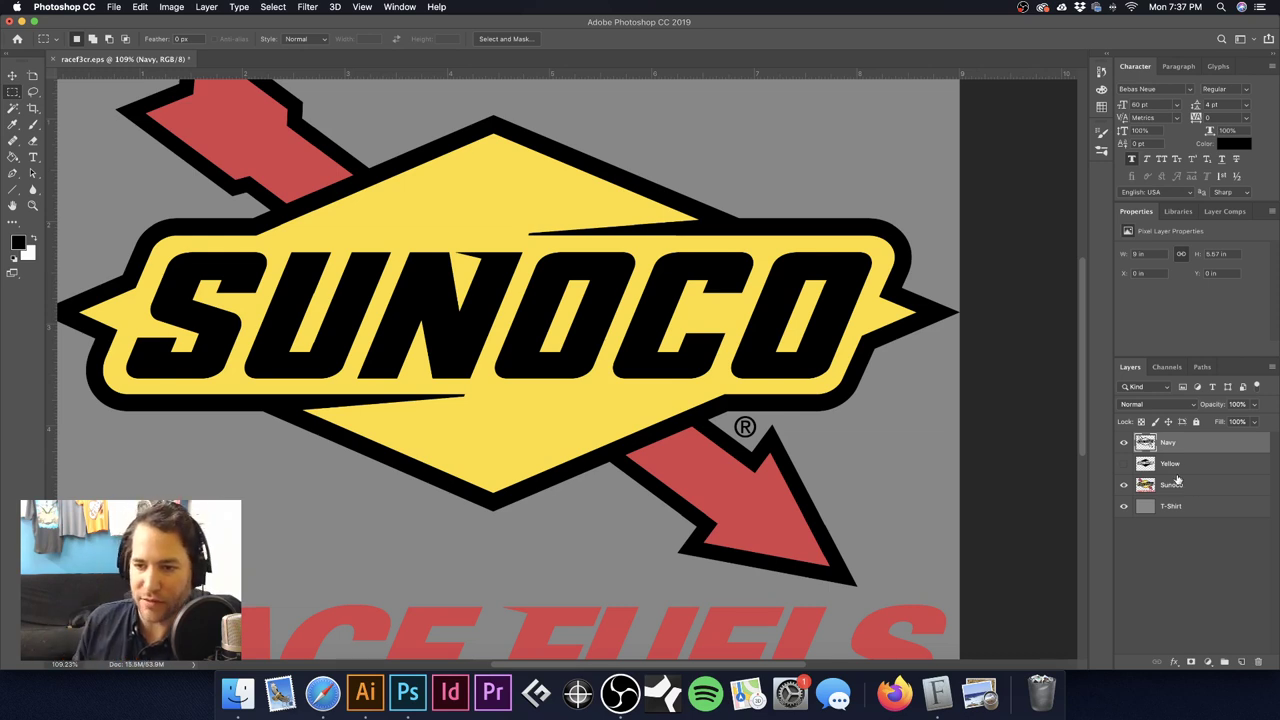
pyautogui.click(1123, 443)
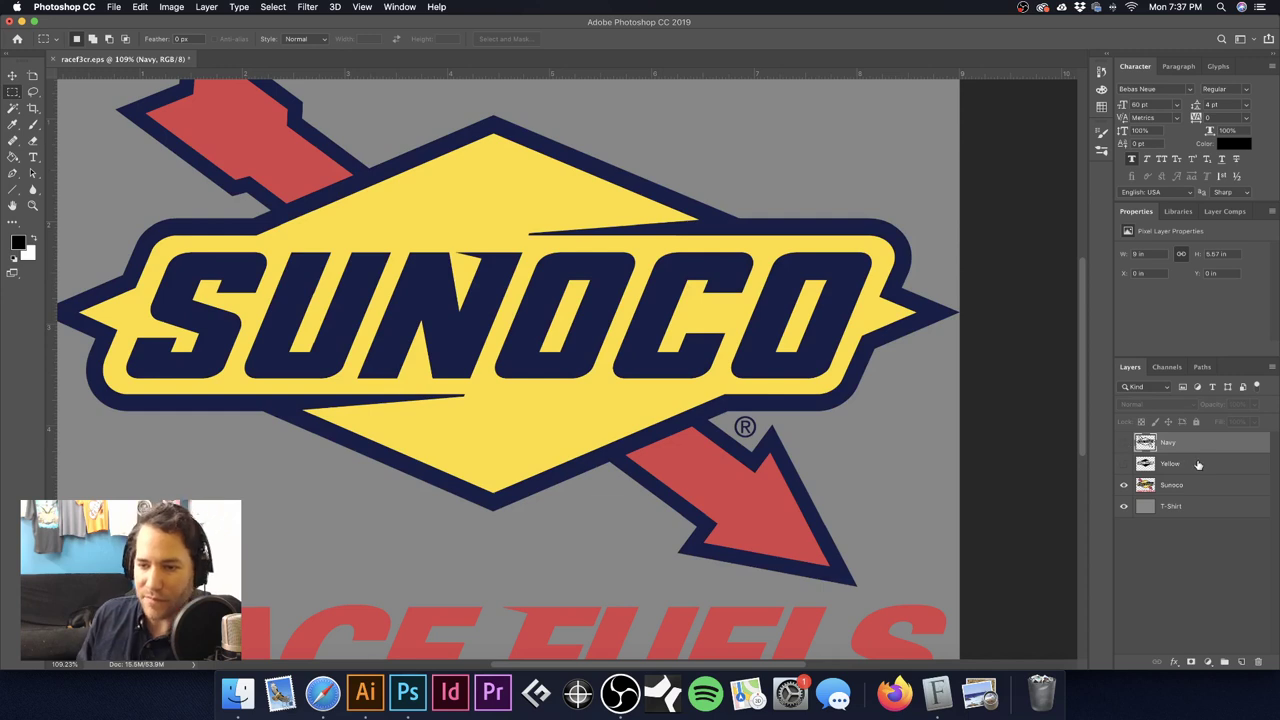
pyautogui.click(1123, 465)
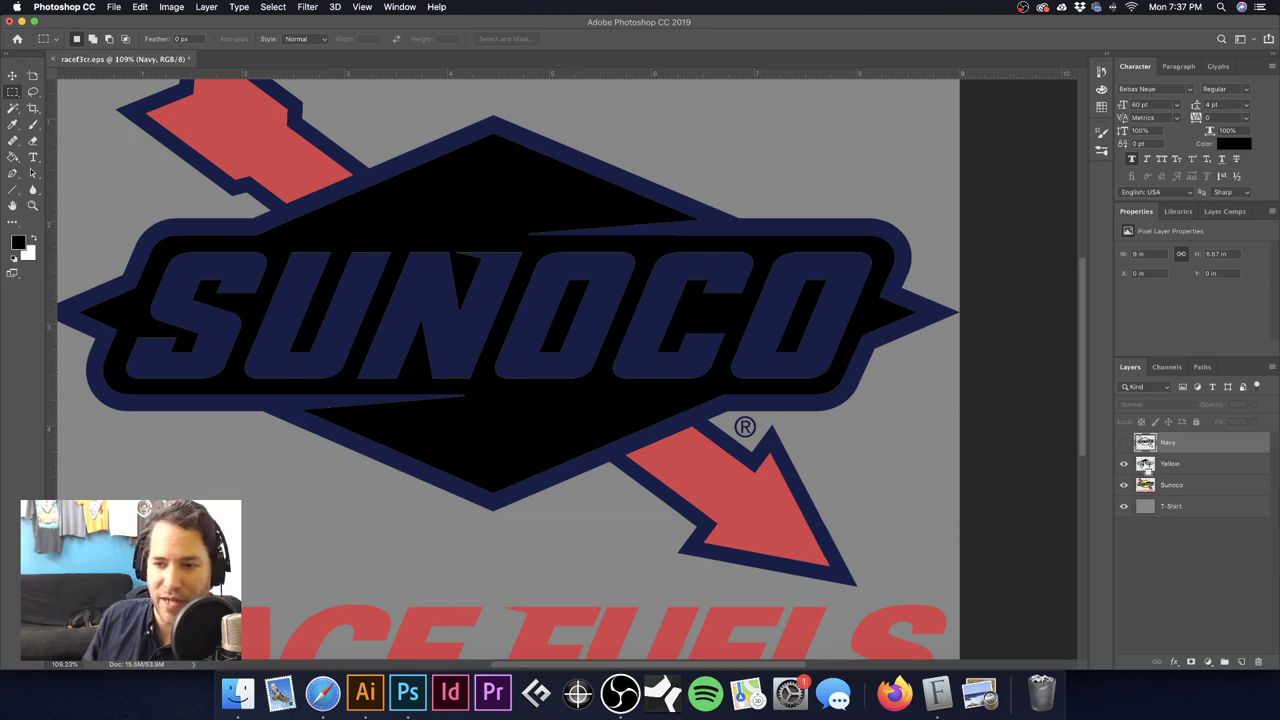
pyautogui.keyDown('super'); pyautogui.click(1145, 442); pyautogui.keyUp('super')
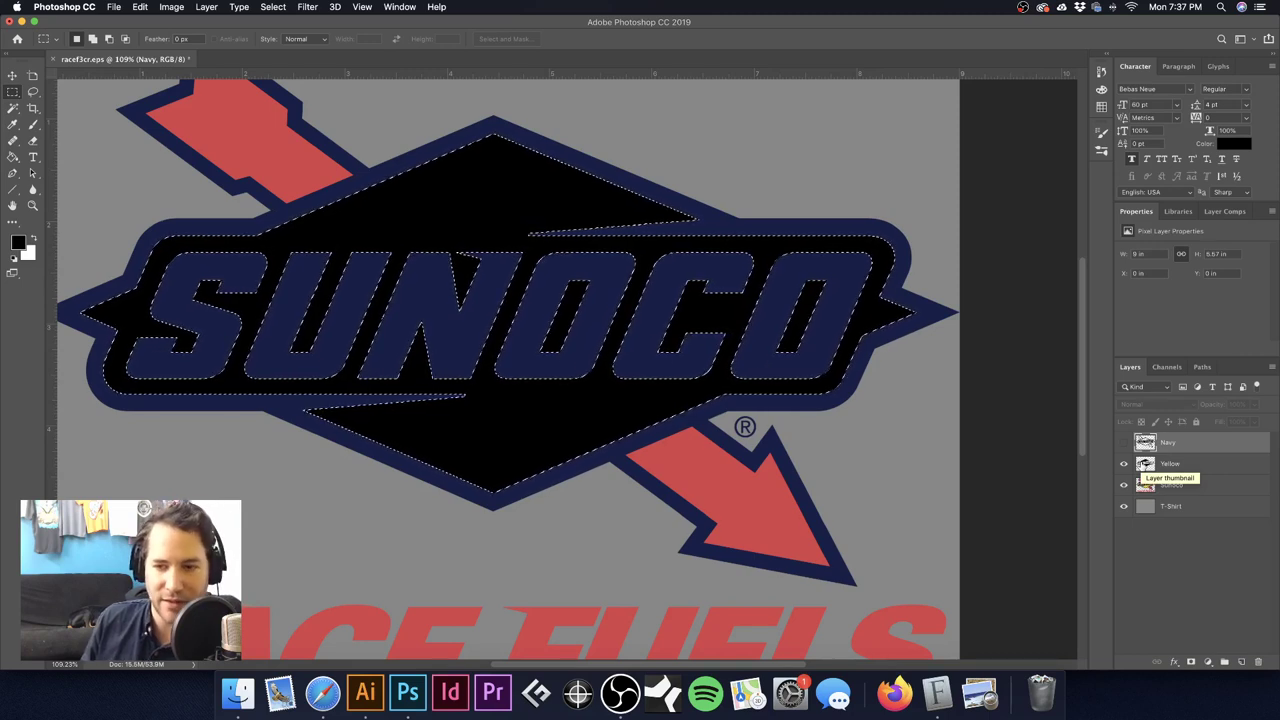
# Step: Expand the Navy-shape selection by 1 pixel, then hide the Yellow layer
pyautogui.click(272, 8)
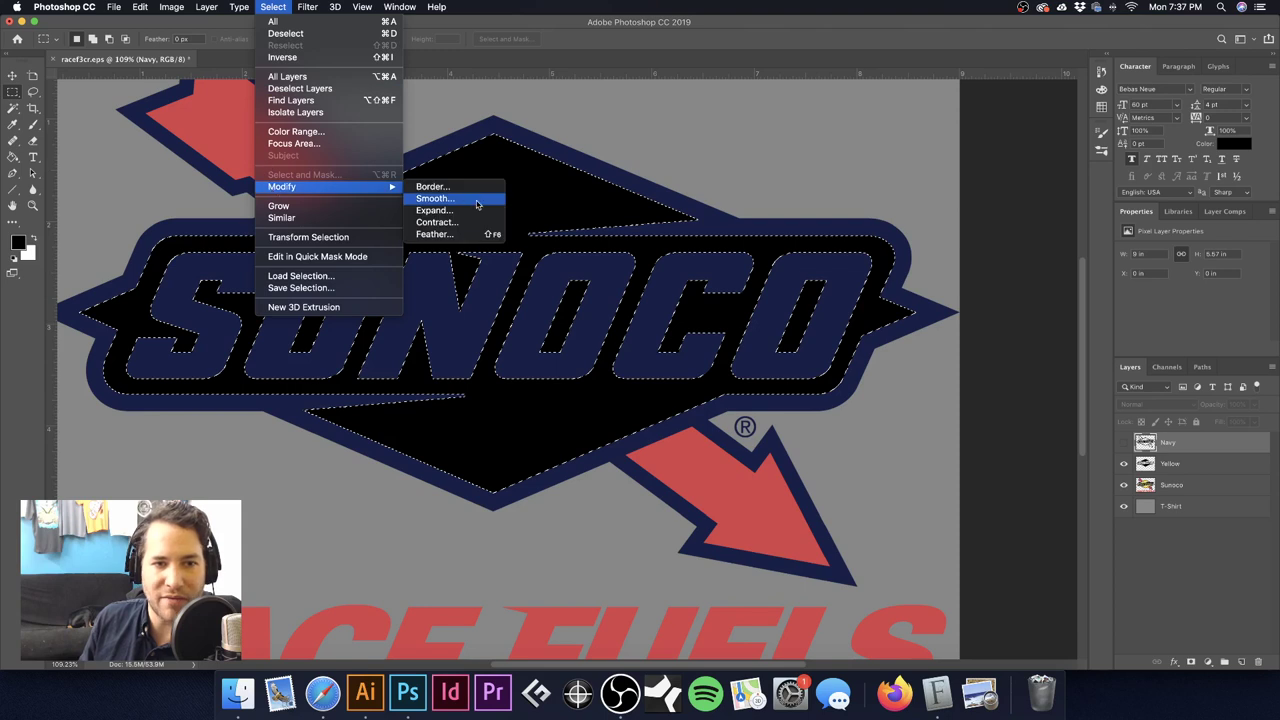
pyautogui.click(474, 212)
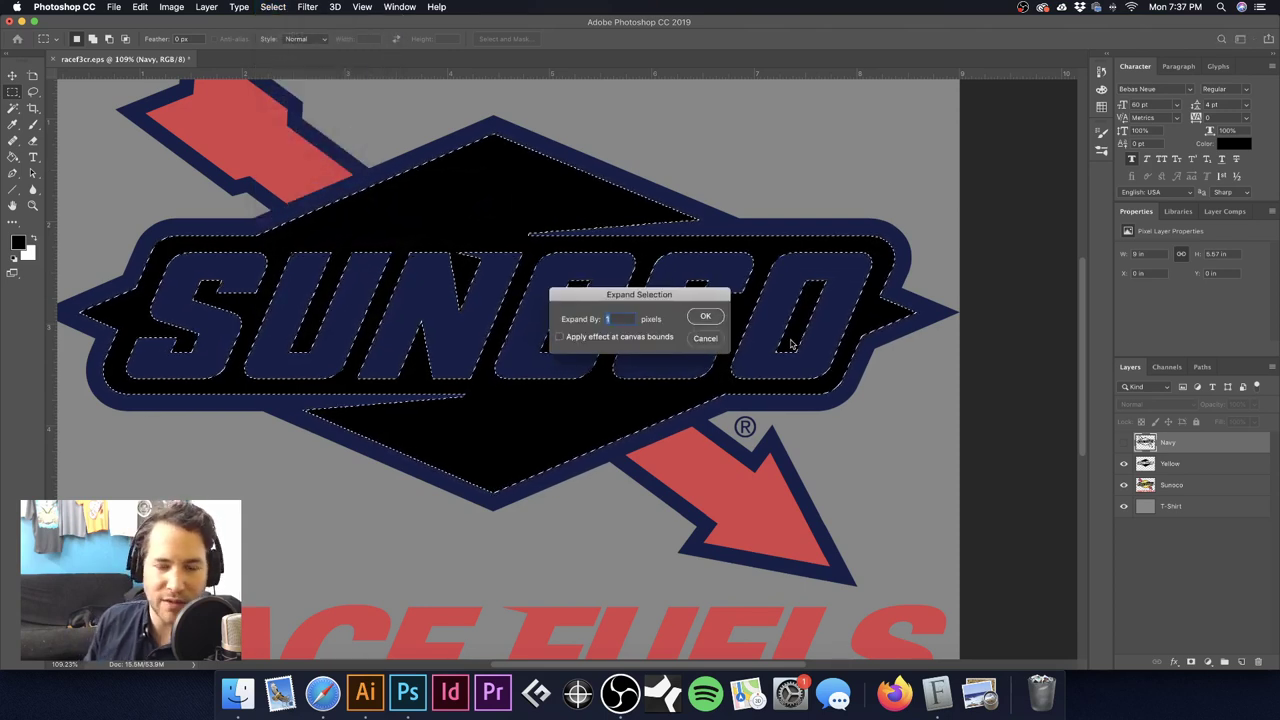
pyautogui.click(704, 316)
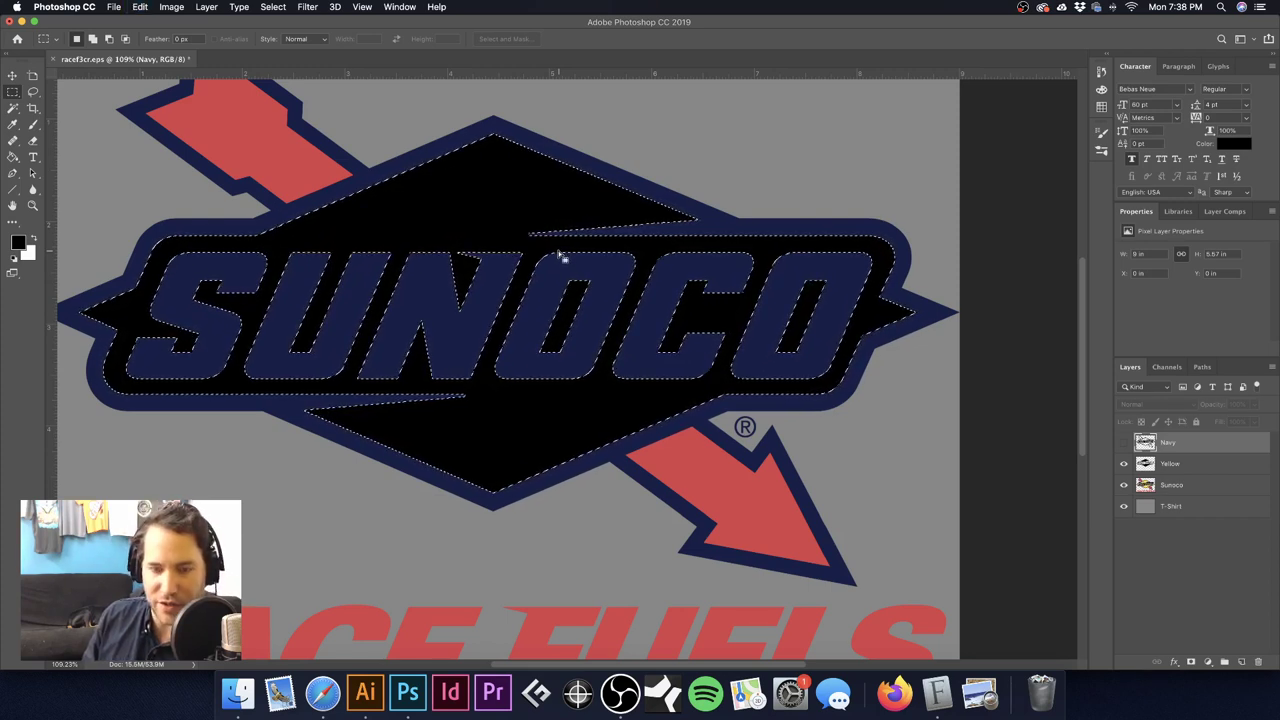
pyautogui.click(1123, 463)
pyautogui.keyDown('alt'); pyautogui.click(514, 323); pyautogui.keyUp('alt')
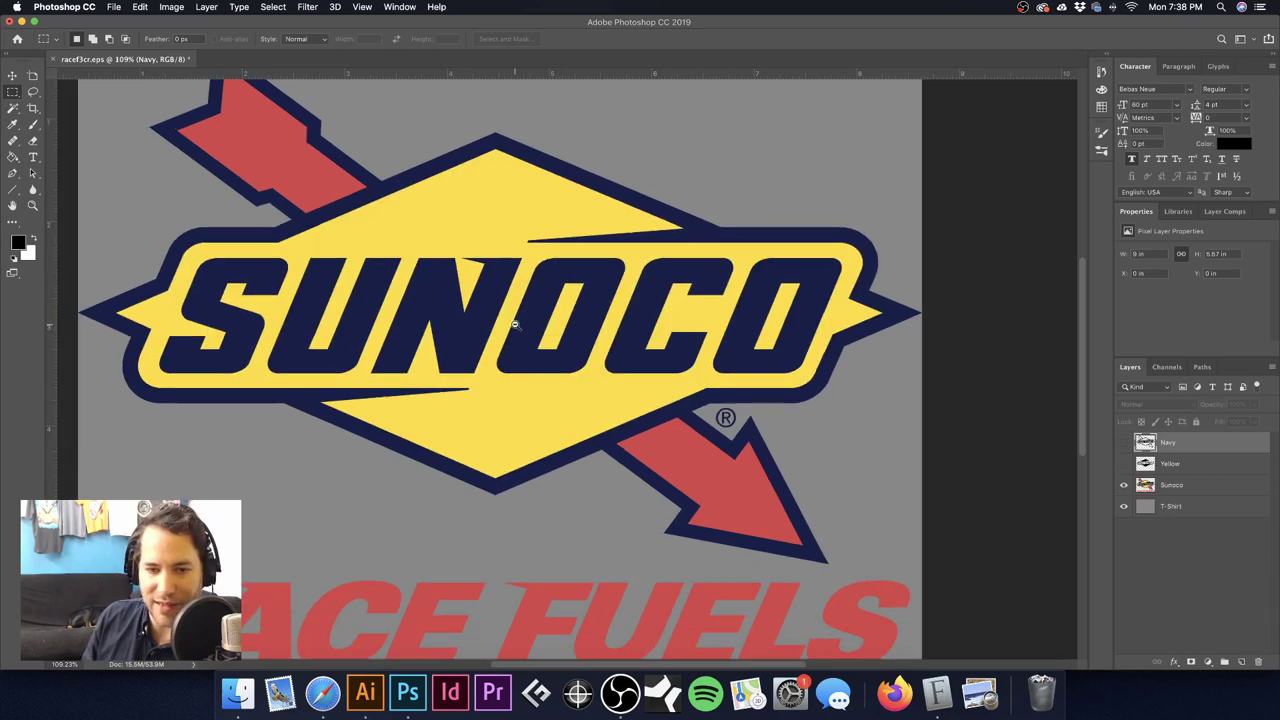
# Step: View the document at 100% with rulers and check the image size without changing it
pyautogui.press('super+1')
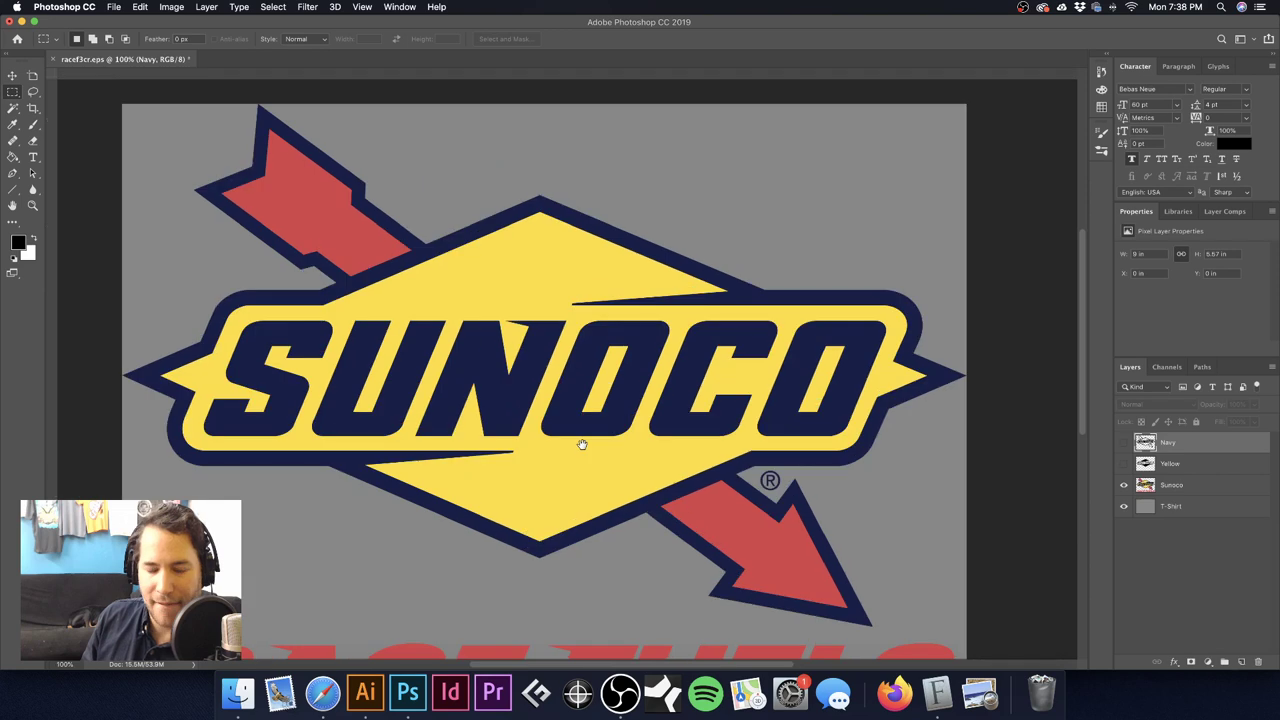
pyautogui.press('super+r')
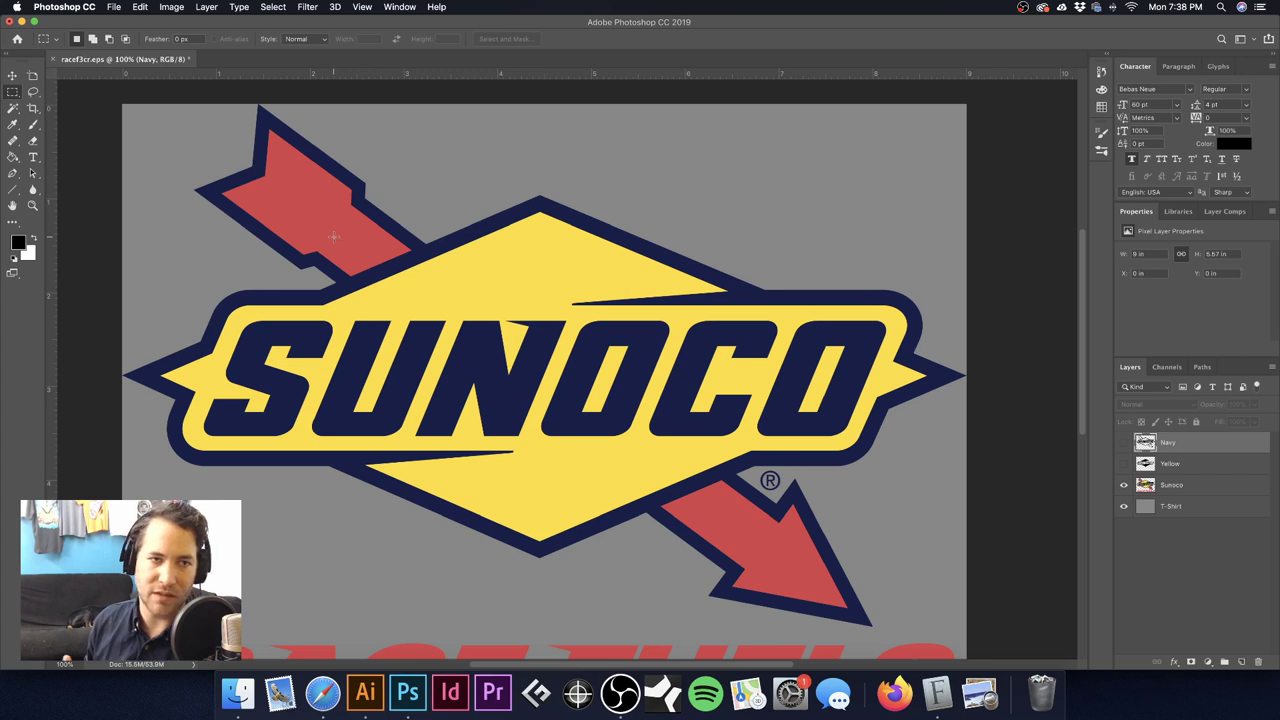
pyautogui.press('super+alt+i')
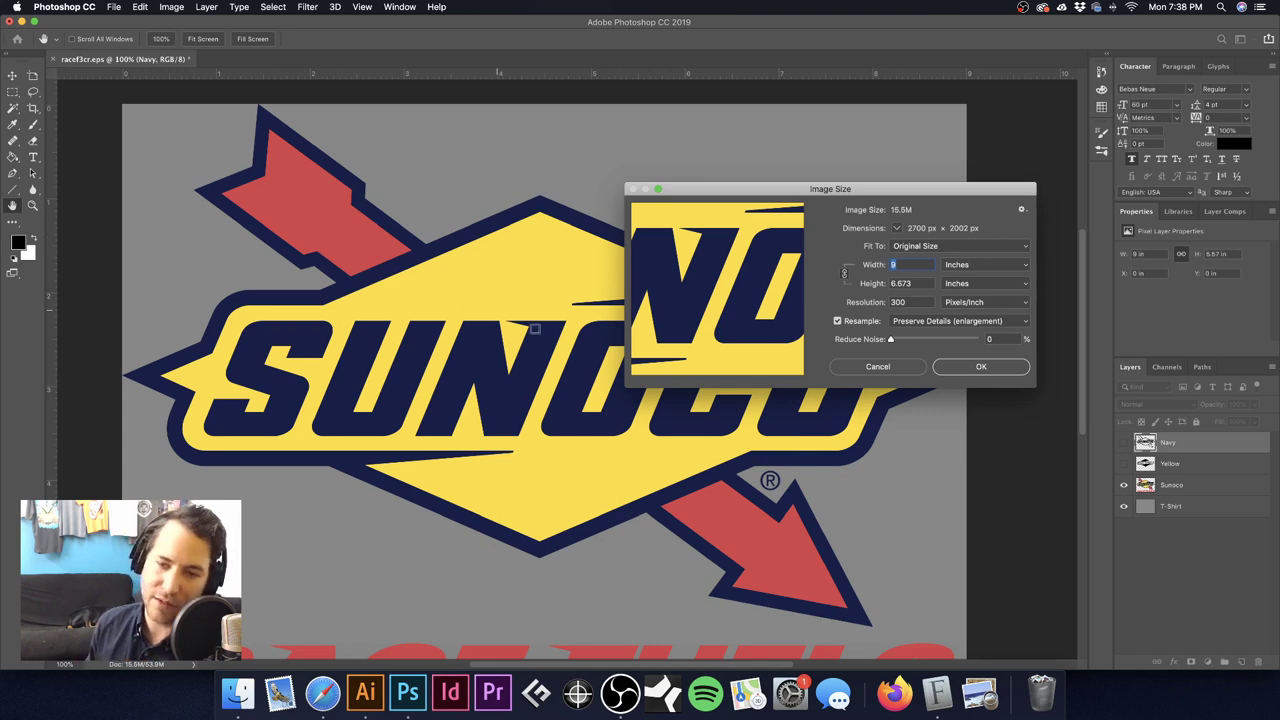
pyautogui.click(880, 368)
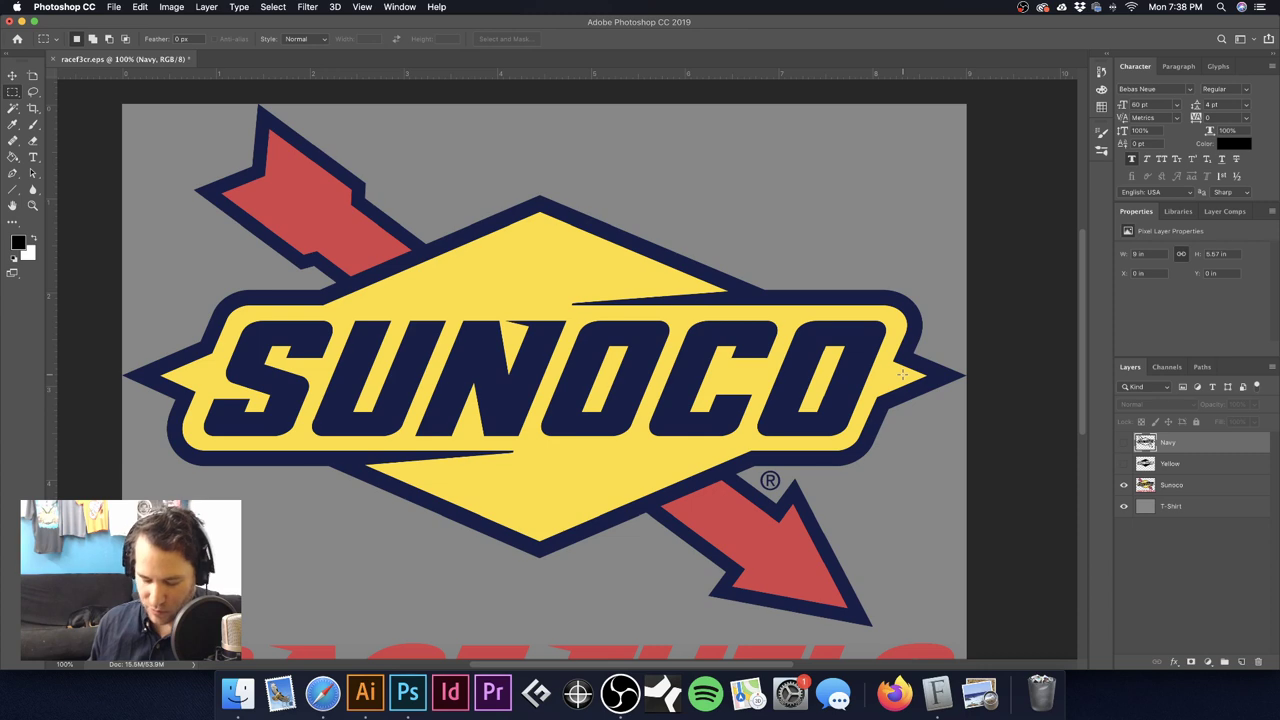
# Step: Compare the logo with and without the Navy layer, then make the Sunoco layer active
pyautogui.click(1124, 444)
pyautogui.click(1124, 444)
pyautogui.click(1124, 444)
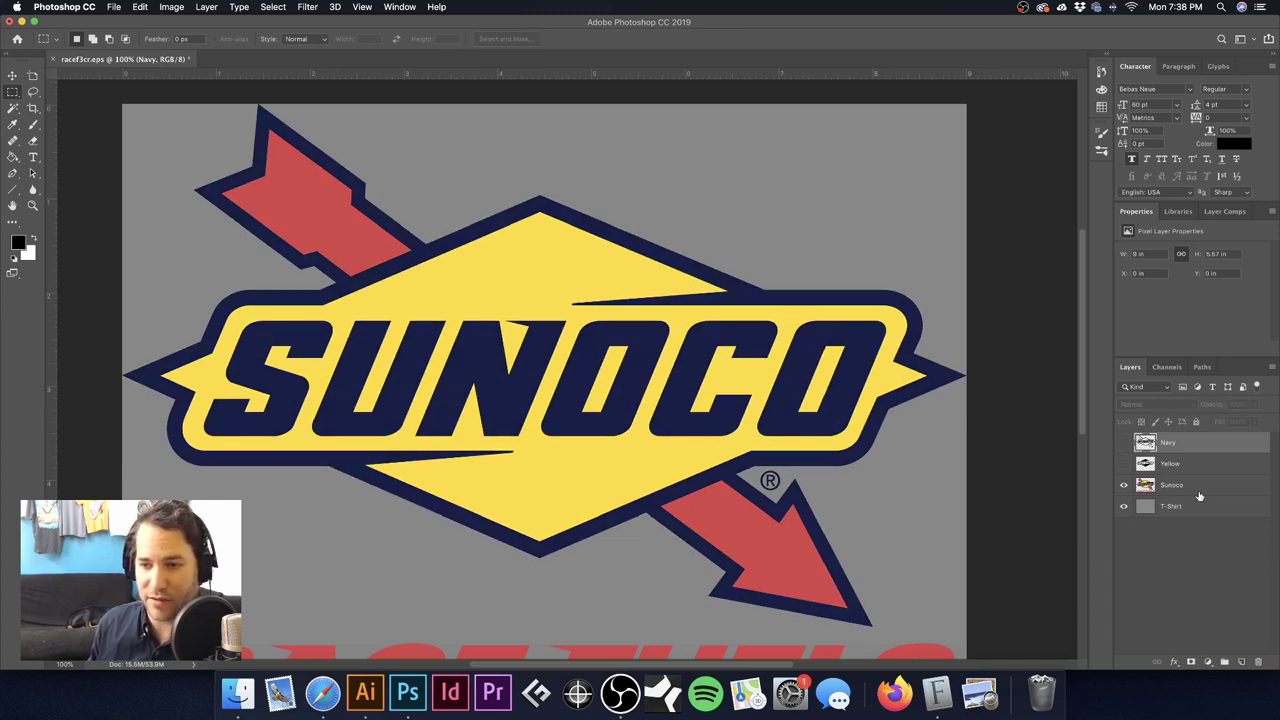
pyautogui.click(1199, 490)
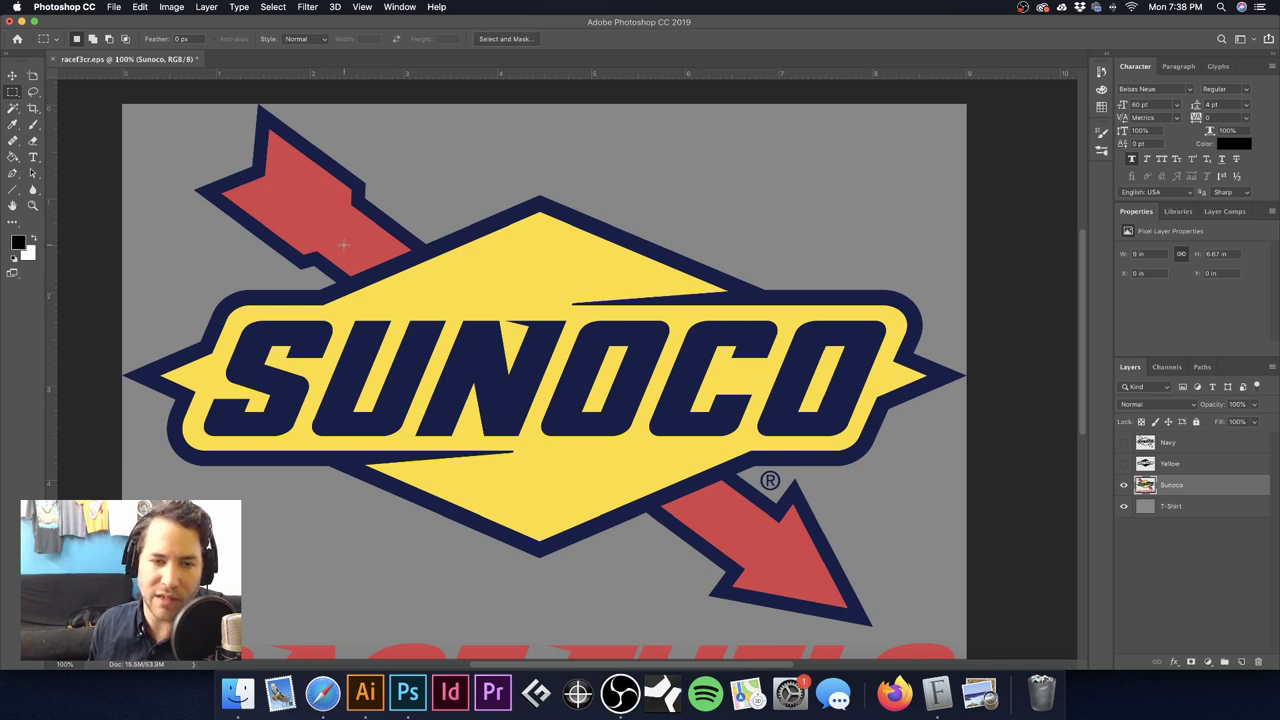
# Step: Show the Yellow layer, load its shape as a selection, and expand it by 2 pixels
pyautogui.click(1124, 464)
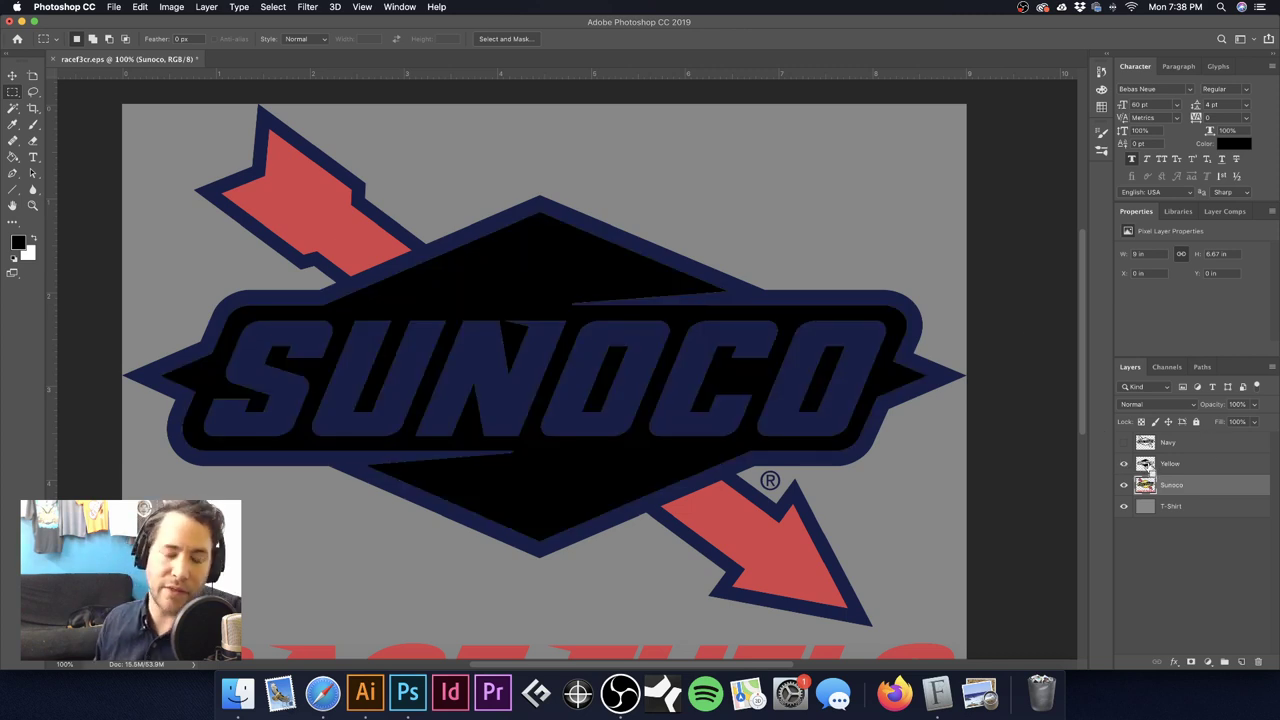
pyautogui.keyDown('super'); pyautogui.click(1146, 465); pyautogui.keyUp('super')
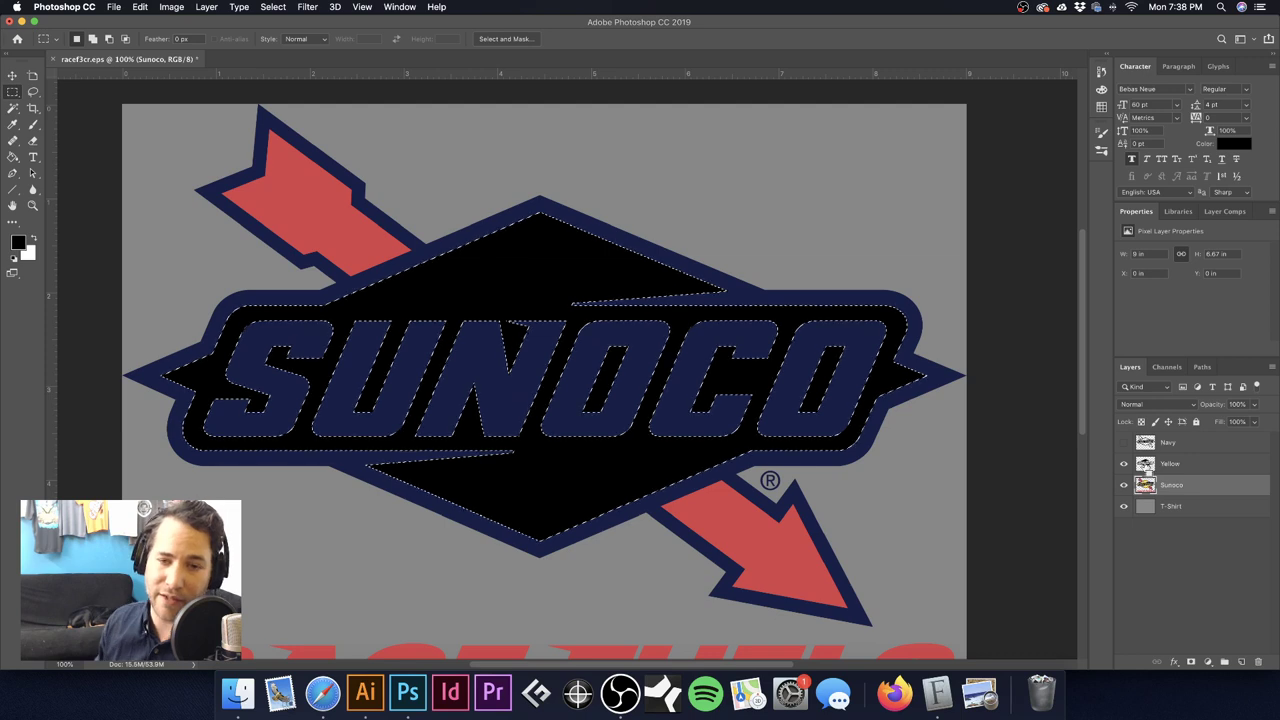
pyautogui.click(285, 7)
pyautogui.moveTo(294, 188)
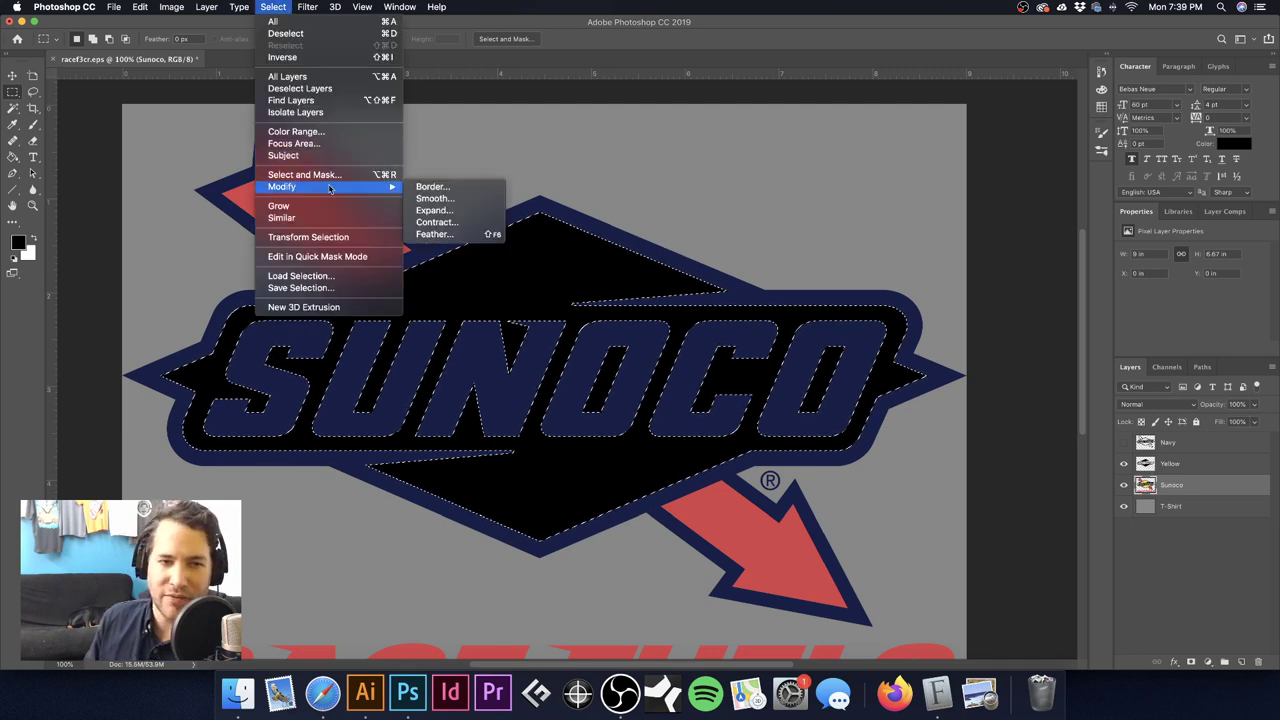
pyautogui.click(458, 211)
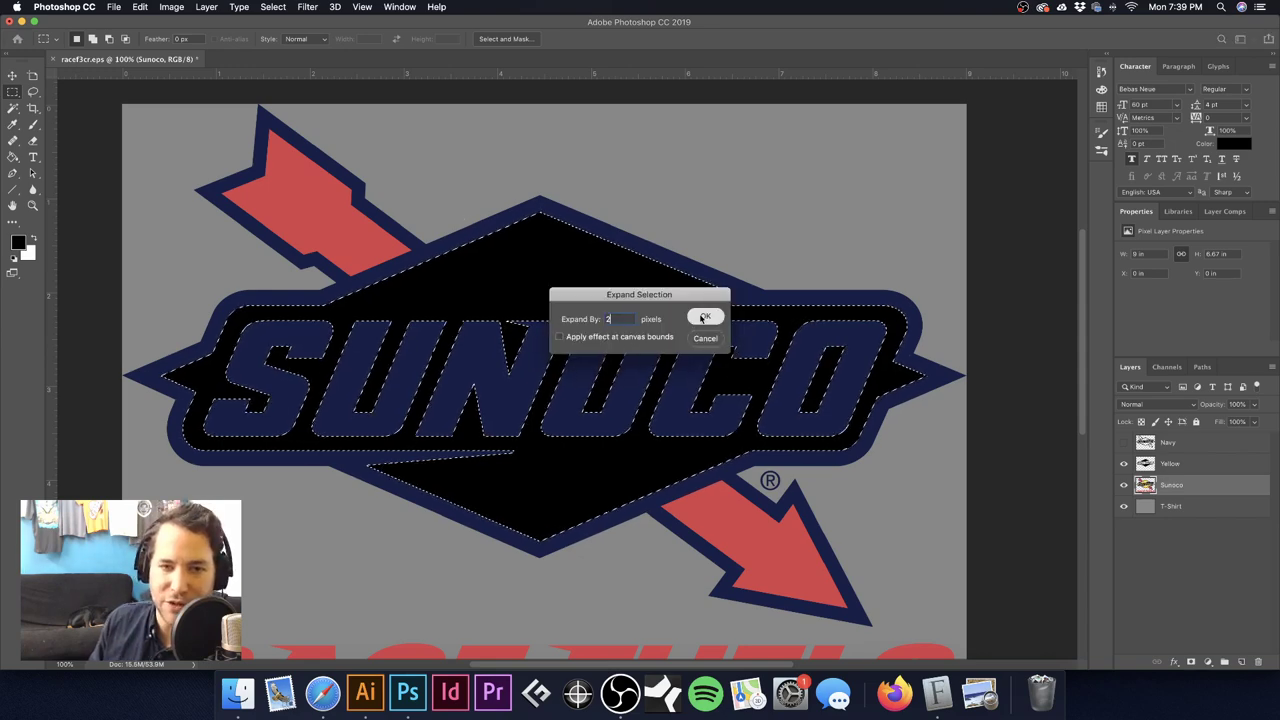
pyautogui.click(706, 315)
# Step: Zoom in on the logo's top point to inspect the expanded selection against the navy outline
pyautogui.moveTo(524, 216); pyautogui.dragTo(625, 330)
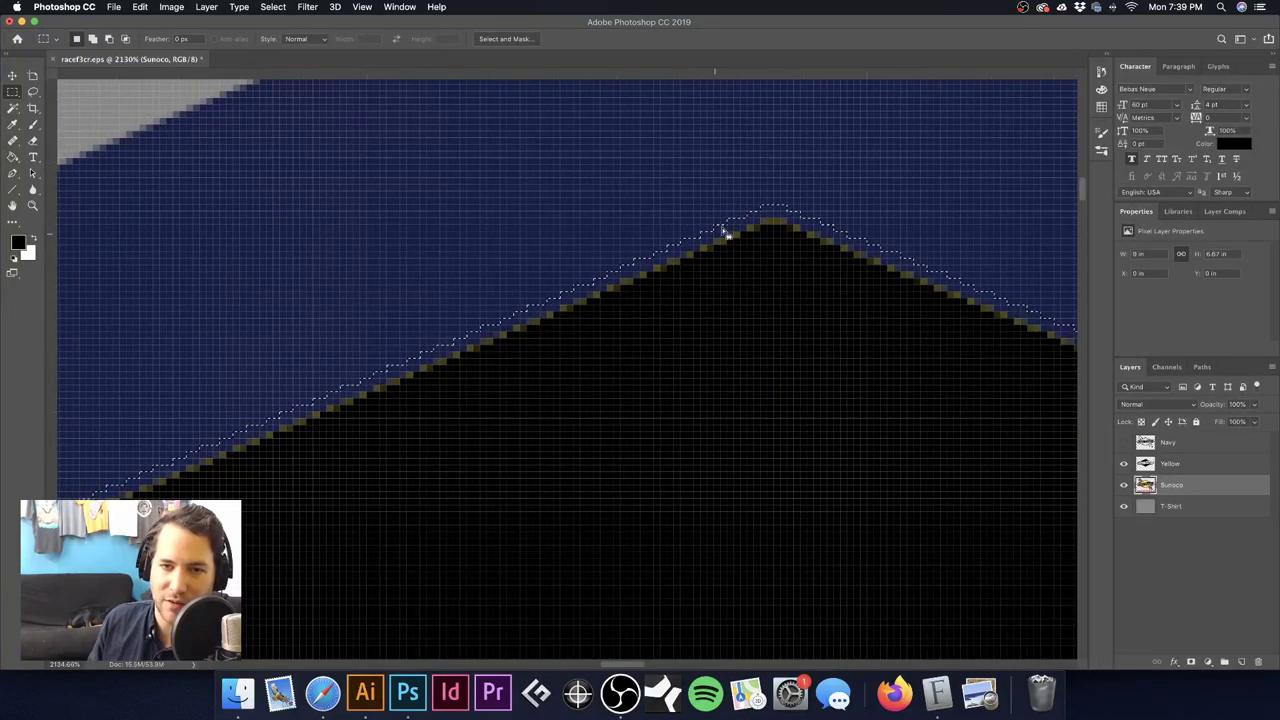
pyautogui.keyDown('alt'); pyautogui.keyDown('super'); pyautogui.click(566, 370); pyautogui.keyUp('super'); pyautogui.keyUp('alt')
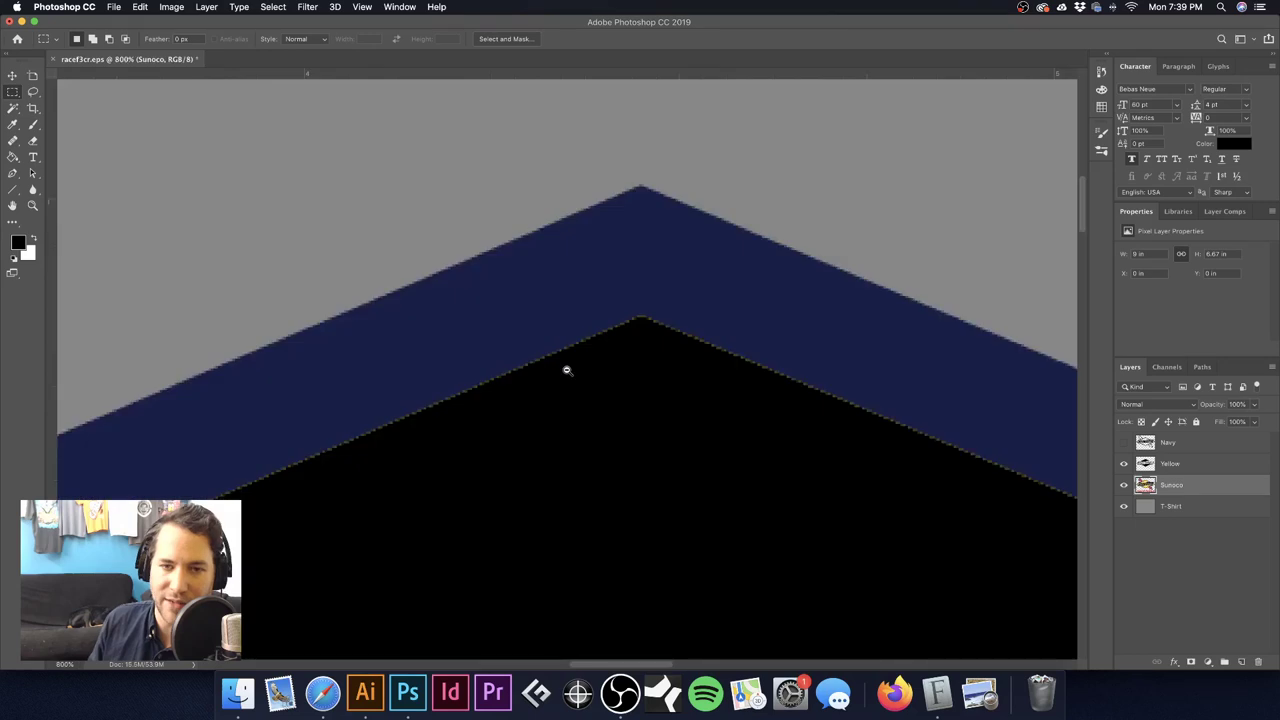
pyautogui.keyDown('alt'); pyautogui.keyDown('super'); pyautogui.click(566, 370); pyautogui.keyUp('super'); pyautogui.keyUp('alt')
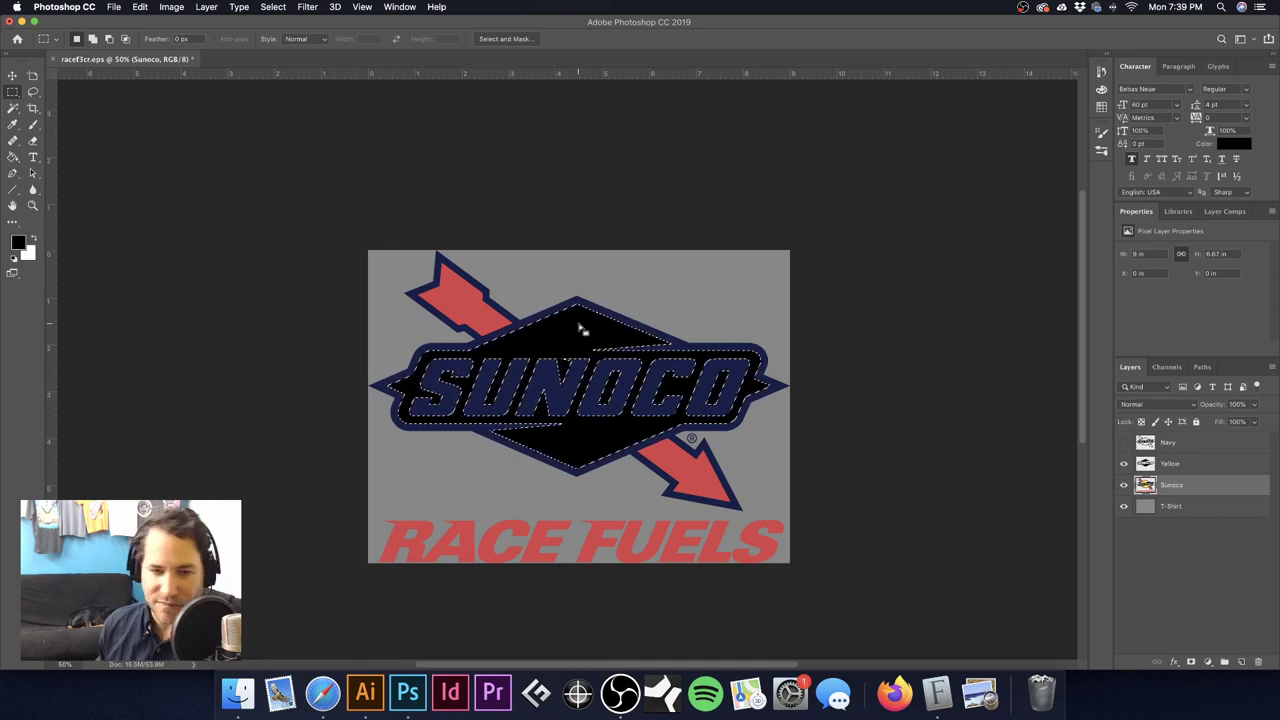
pyautogui.scroll(1, 580, 330)
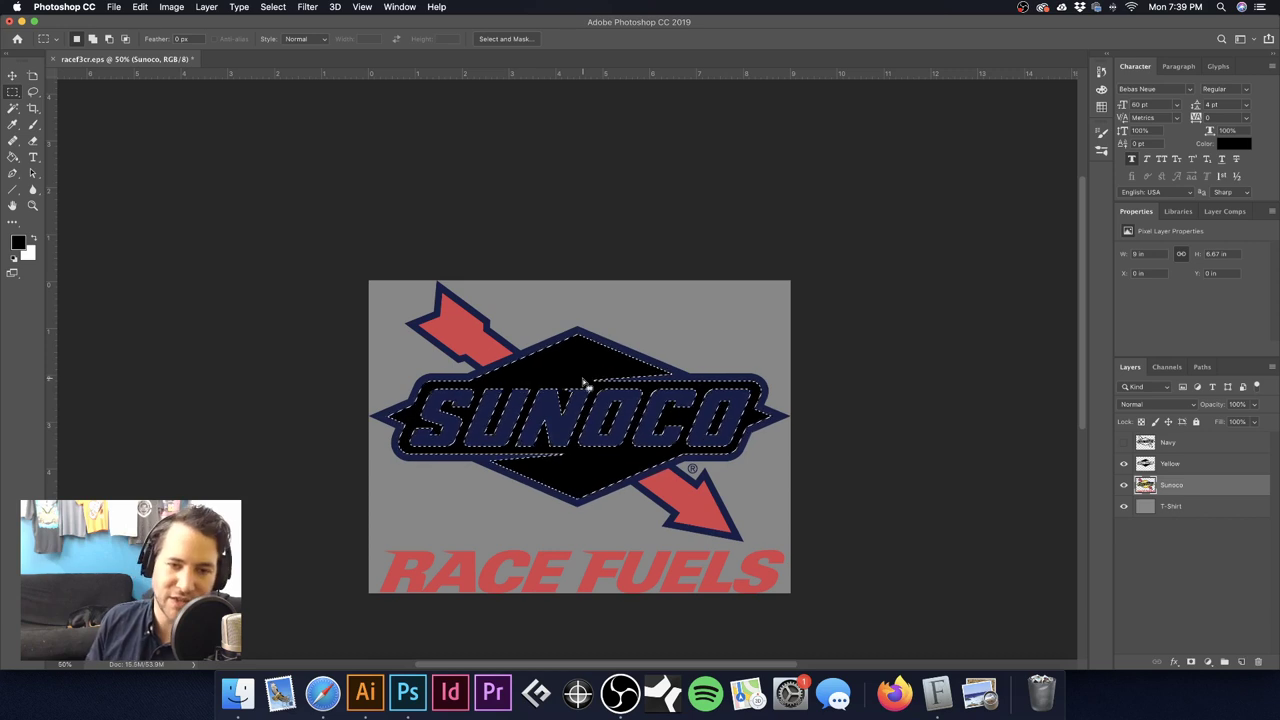
pyautogui.scroll(10, 543, 371)
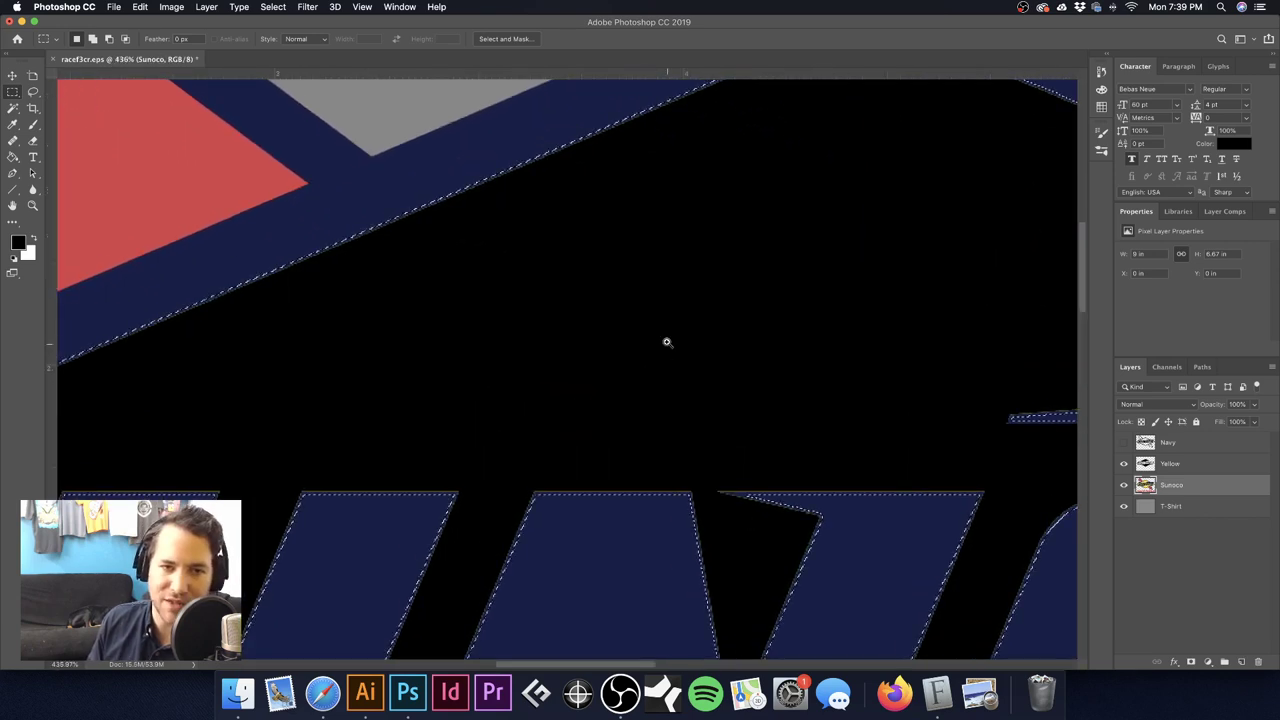
pyautogui.scroll(-2, 667, 342)
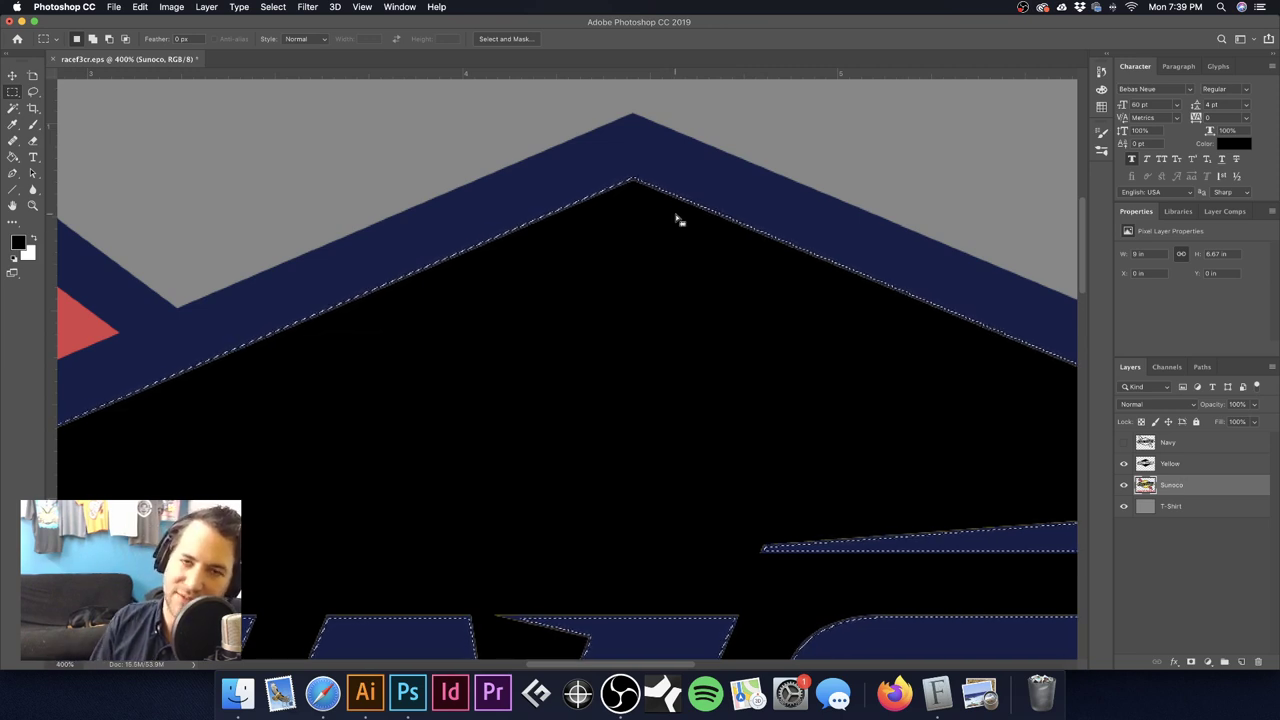
pyautogui.keyDown('alt'); pyautogui.click(660, 387); pyautogui.keyUp('alt')
pyautogui.keyDown('alt'); pyautogui.click(660, 387); pyautogui.keyUp('alt')
pyautogui.moveTo(654, 409); pyautogui.dragTo(641, 289)
pyautogui.press('super+r')
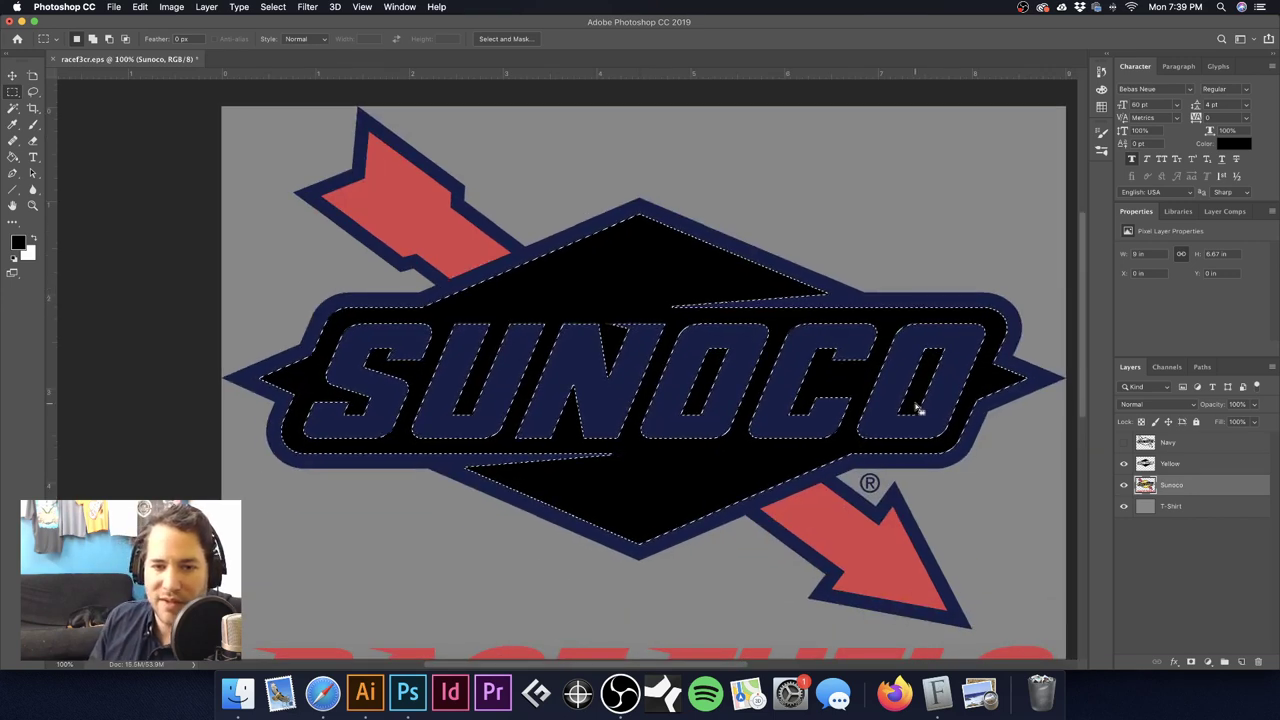
# Step: Check the diamond's top edge on the Yellow layer, fit the logo on screen, and deselect
pyautogui.click(1157, 466)
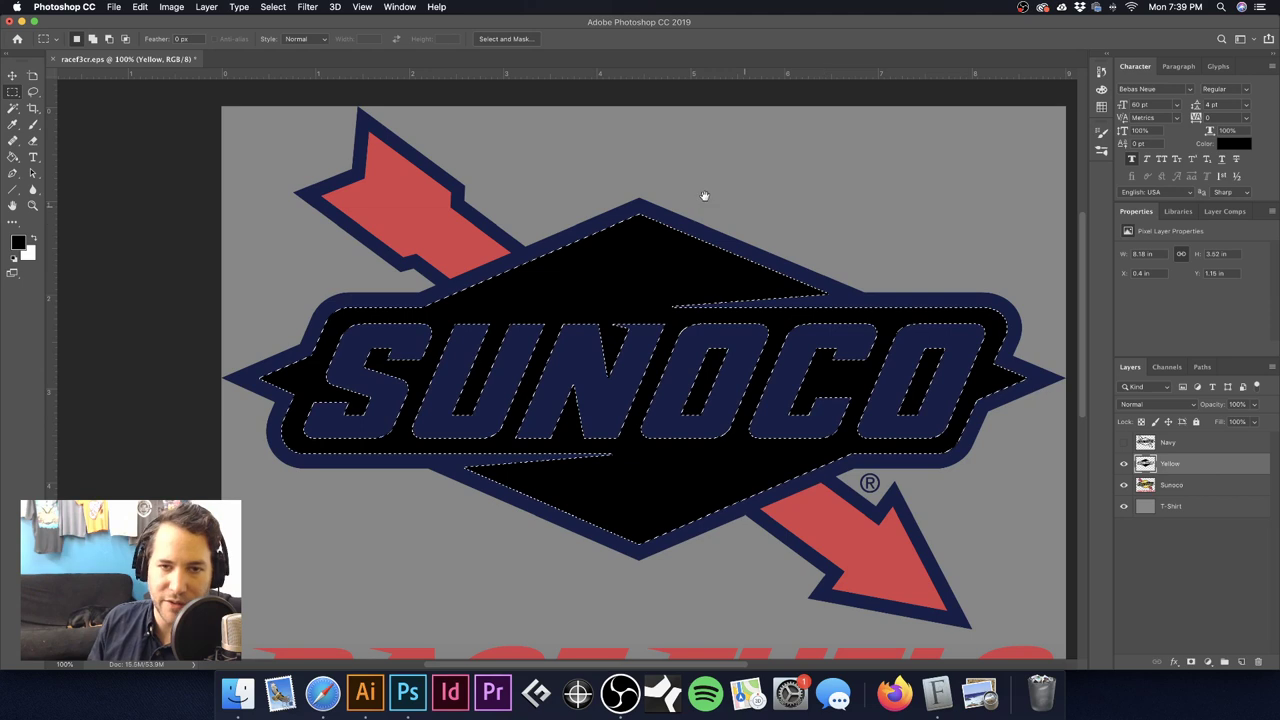
pyautogui.moveTo(627, 214); pyautogui.dragTo(826, 290)
pyautogui.press('super+0')
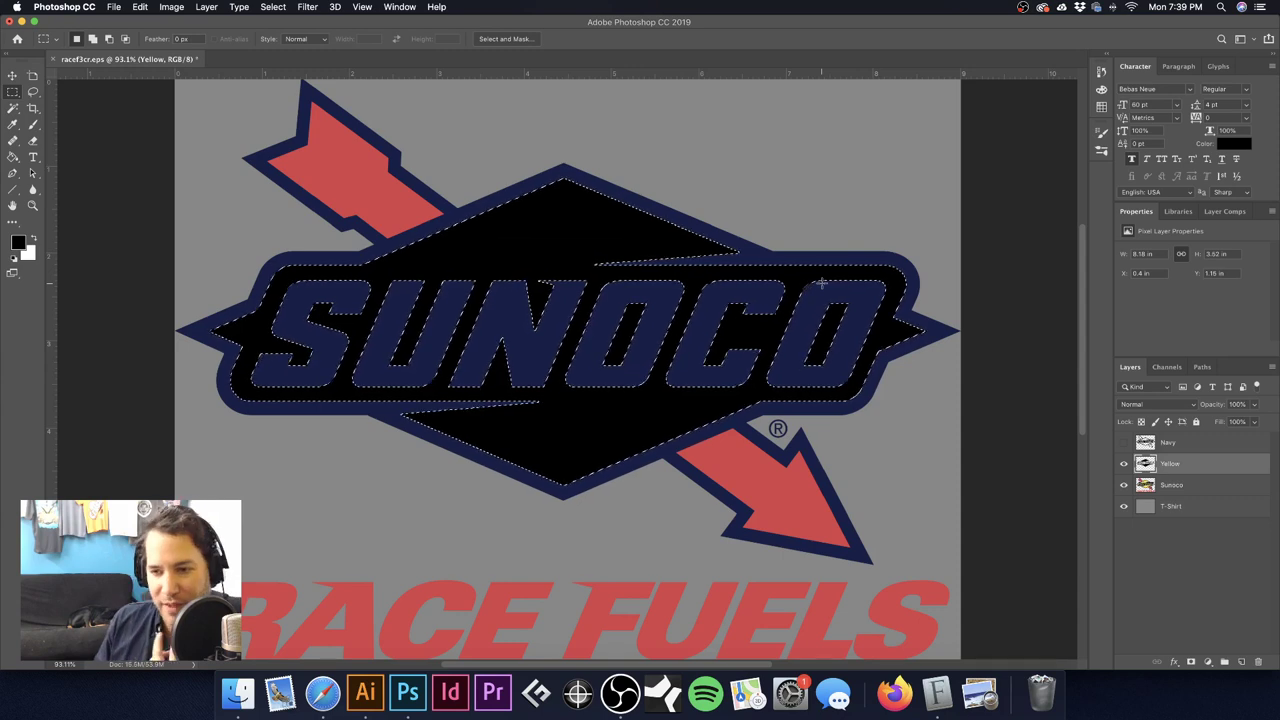
pyautogui.press('super+d')
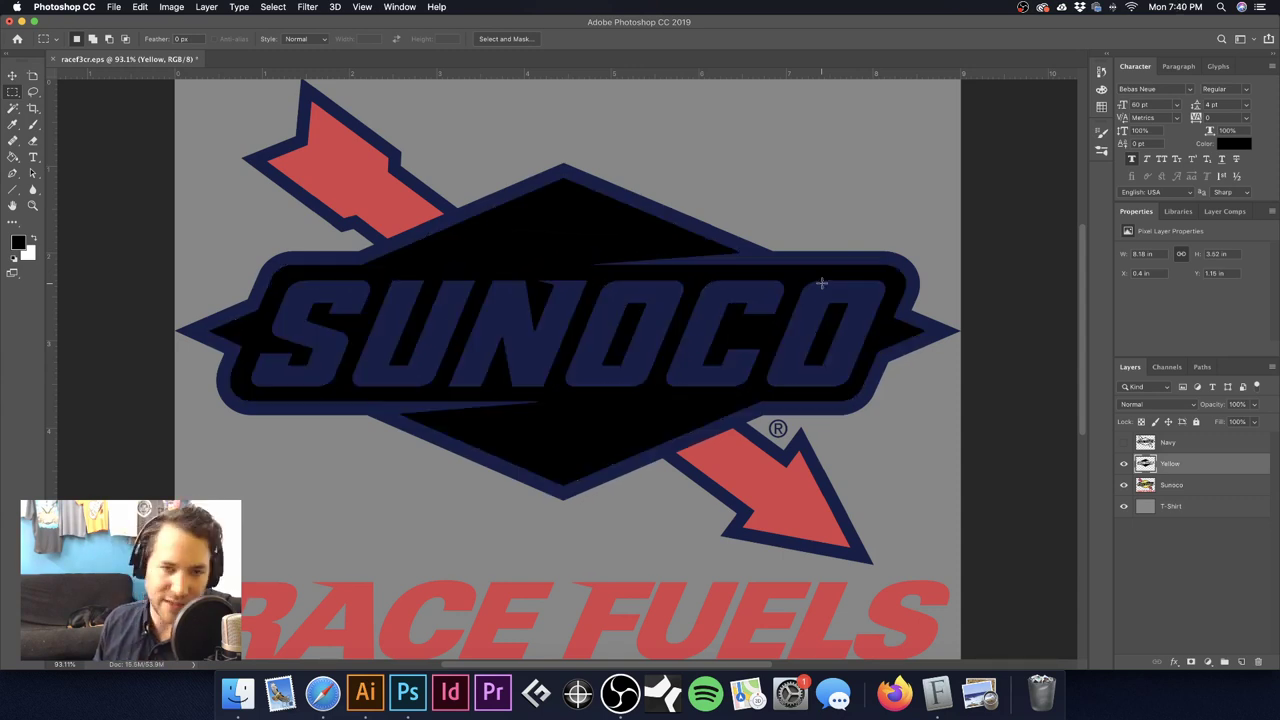
# Step: Select both red arrows with the Magic Wand on the Sunoco layer
pyautogui.click(1206, 490)
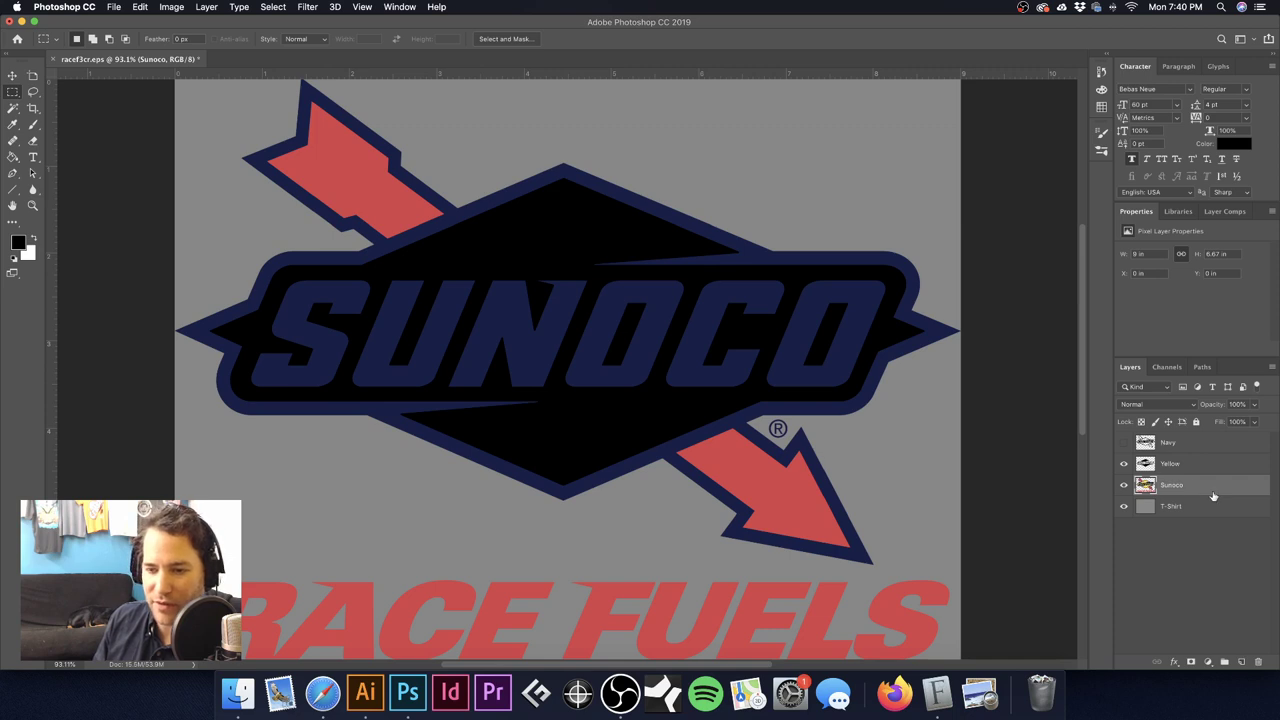
pyautogui.click(13, 110)
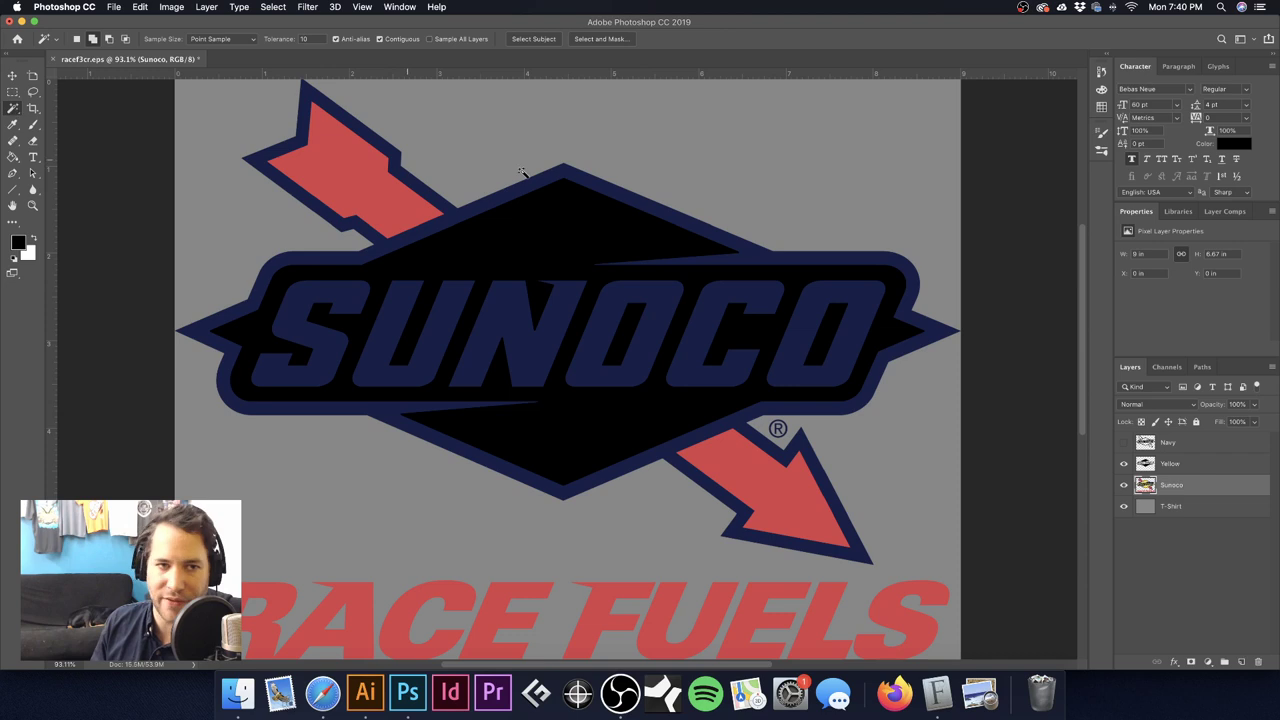
pyautogui.click(348, 164)
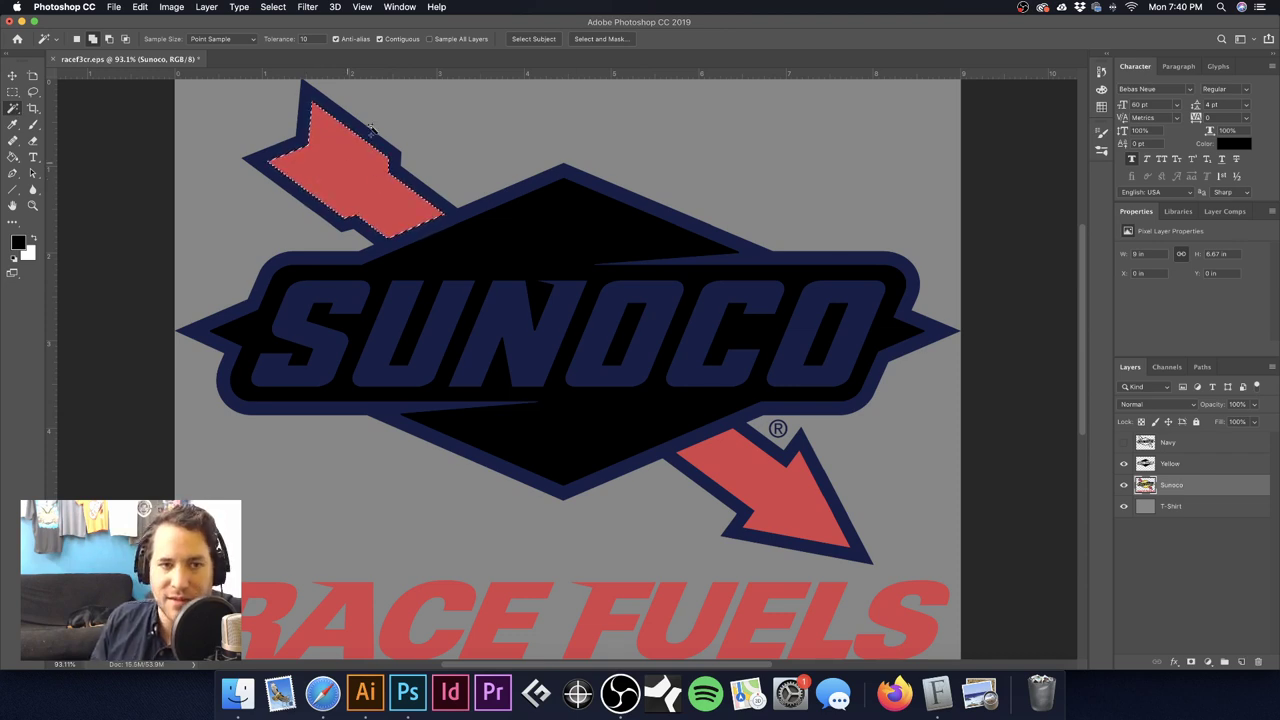
pyautogui.click(757, 467)
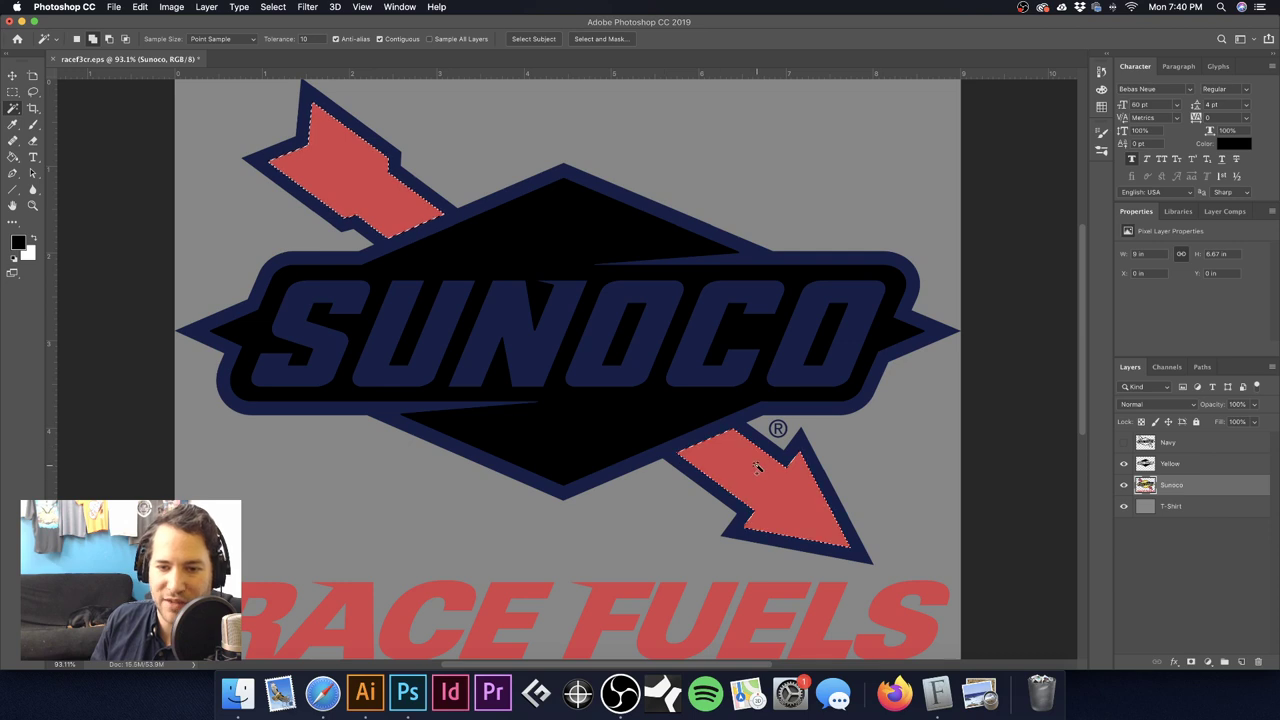
# Step: Add each RACE FUELS letter to the selection and fit the whole logo on screen
pyautogui.scroll(-5, 670, 500)
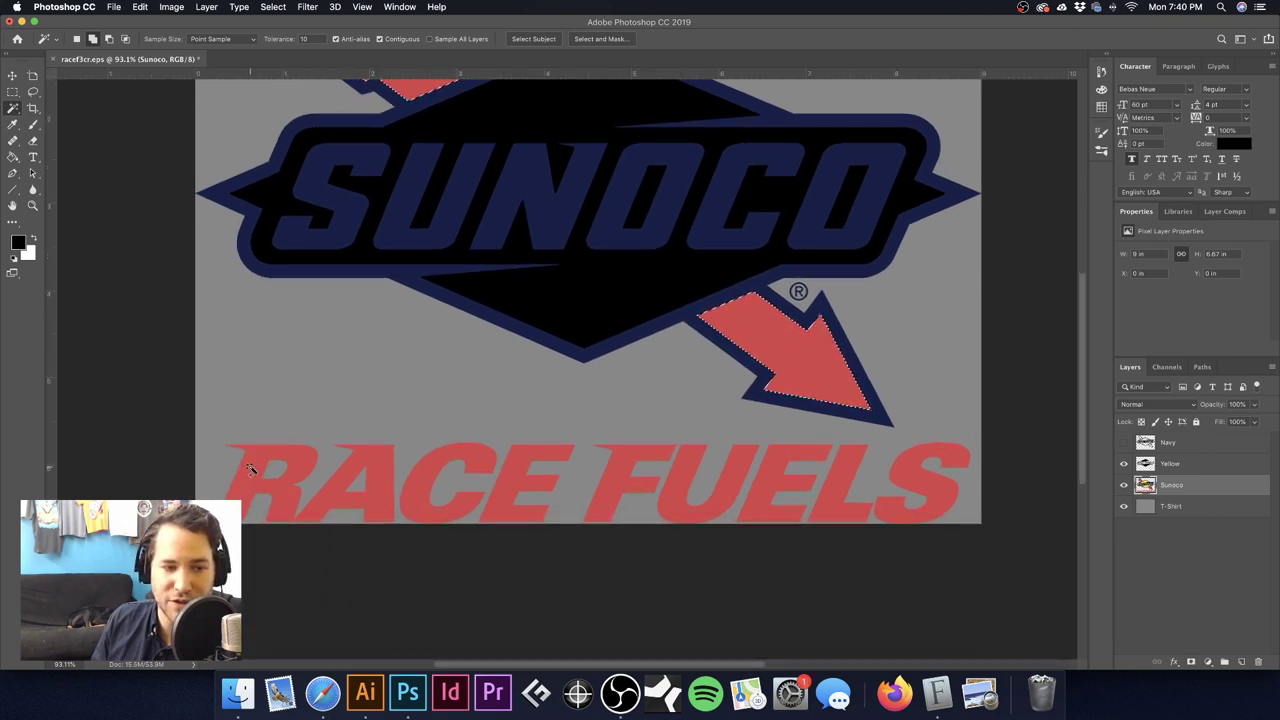
pyautogui.keyDown('shift'); pyautogui.click(641, 462); pyautogui.keyUp('shift')
pyautogui.keyDown('shift'); pyautogui.click(700, 460); pyautogui.keyUp('shift')
pyautogui.keyDown('shift'); pyautogui.click(781, 458); pyautogui.keyUp('shift')
pyautogui.keyDown('shift'); pyautogui.click(853, 461); pyautogui.keyUp('shift')
pyautogui.keyDown('shift'); pyautogui.click(908, 468); pyautogui.keyUp('shift')
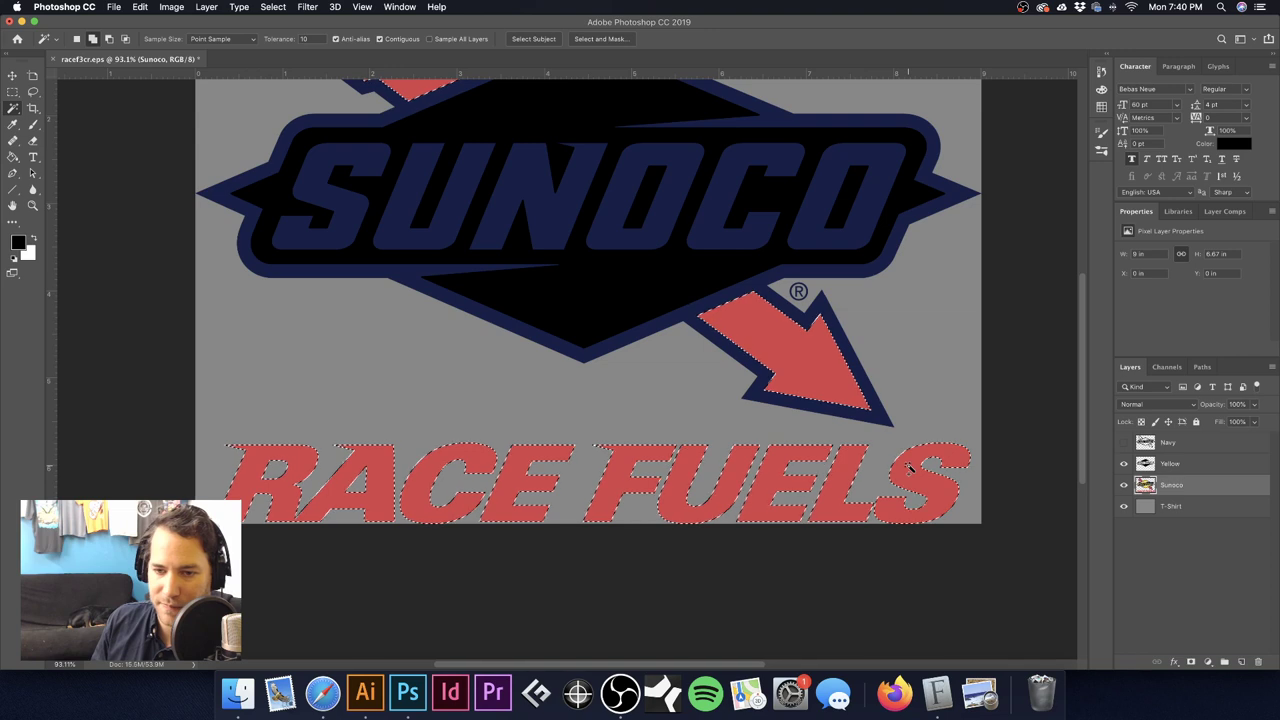
pyautogui.scroll(3, 813, 446)
pyautogui.scroll(8, 799, 451)
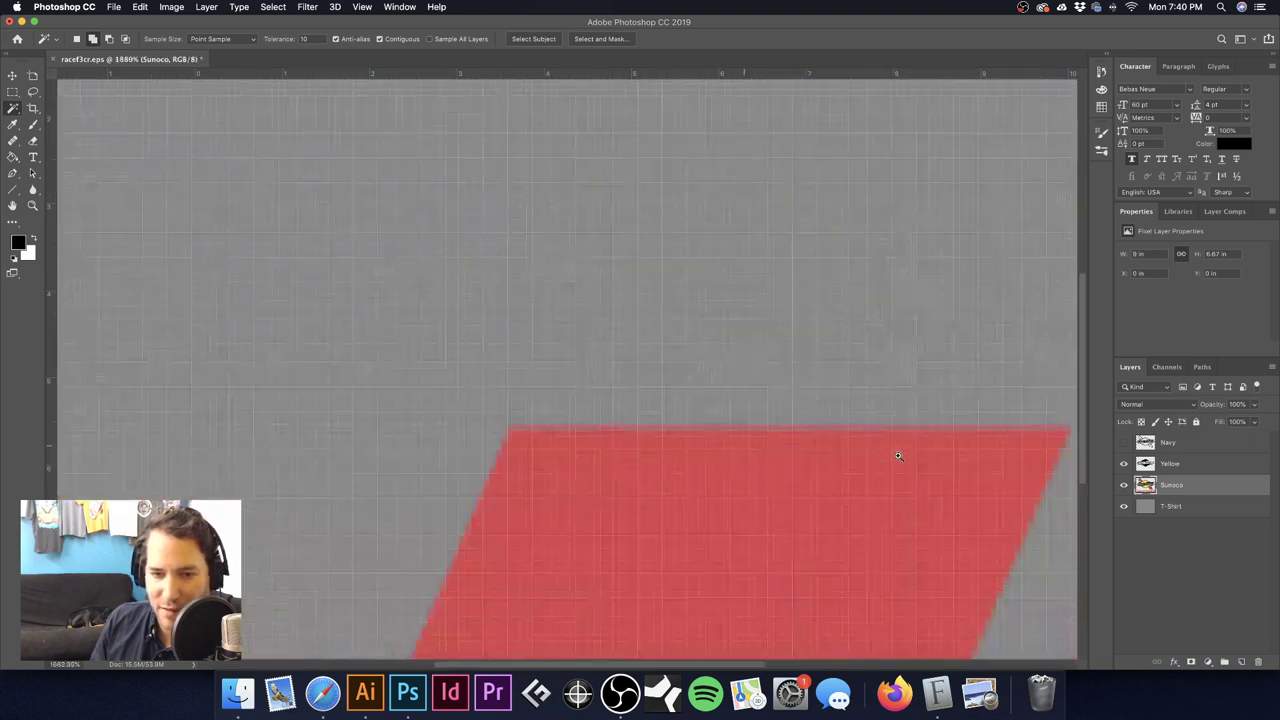
pyautogui.press('super+0')
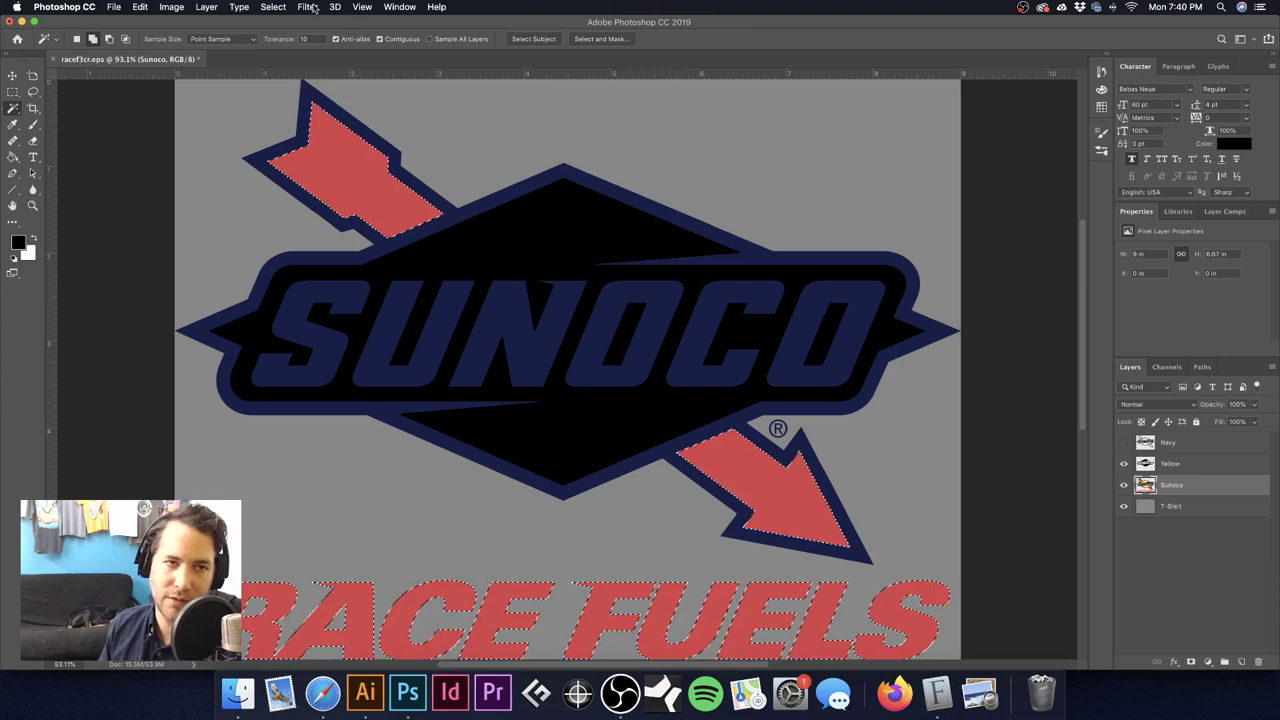
pyautogui.click(272, 7)
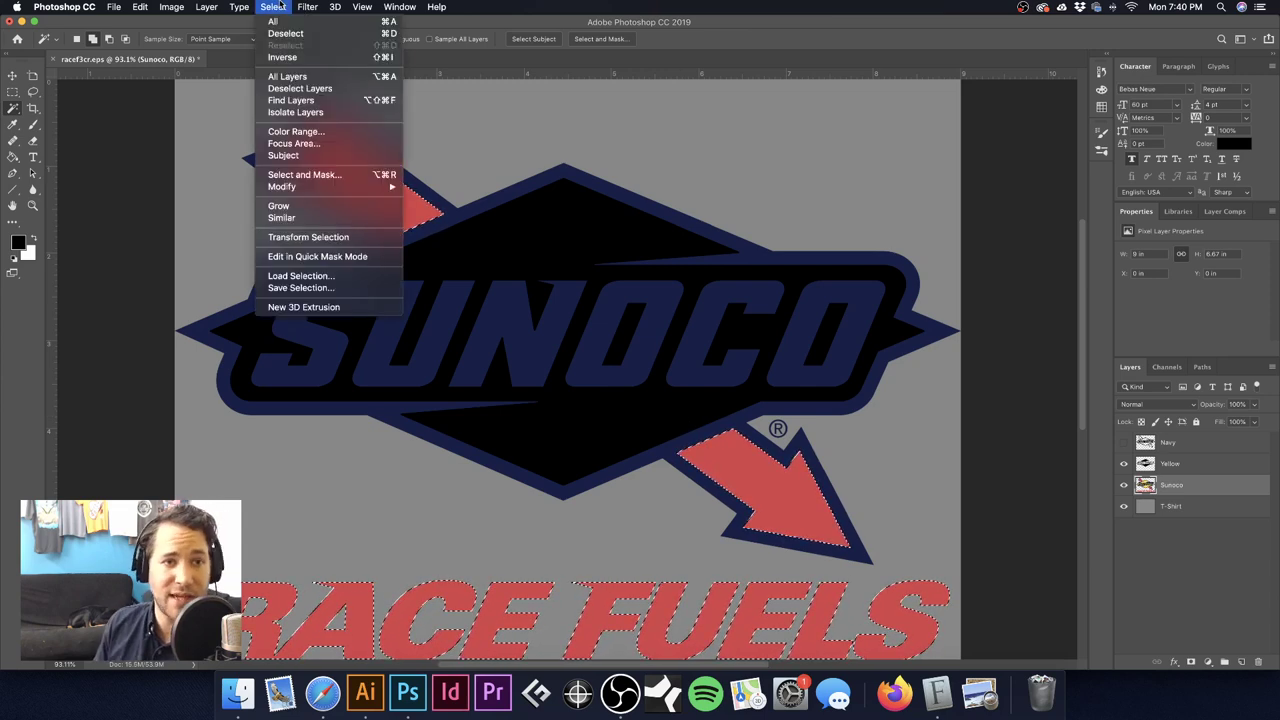
# Step: Expand the arrows and RACE FUELS selection by 2 pixels with Select > Modify > Expand
pyautogui.moveTo(340, 187)
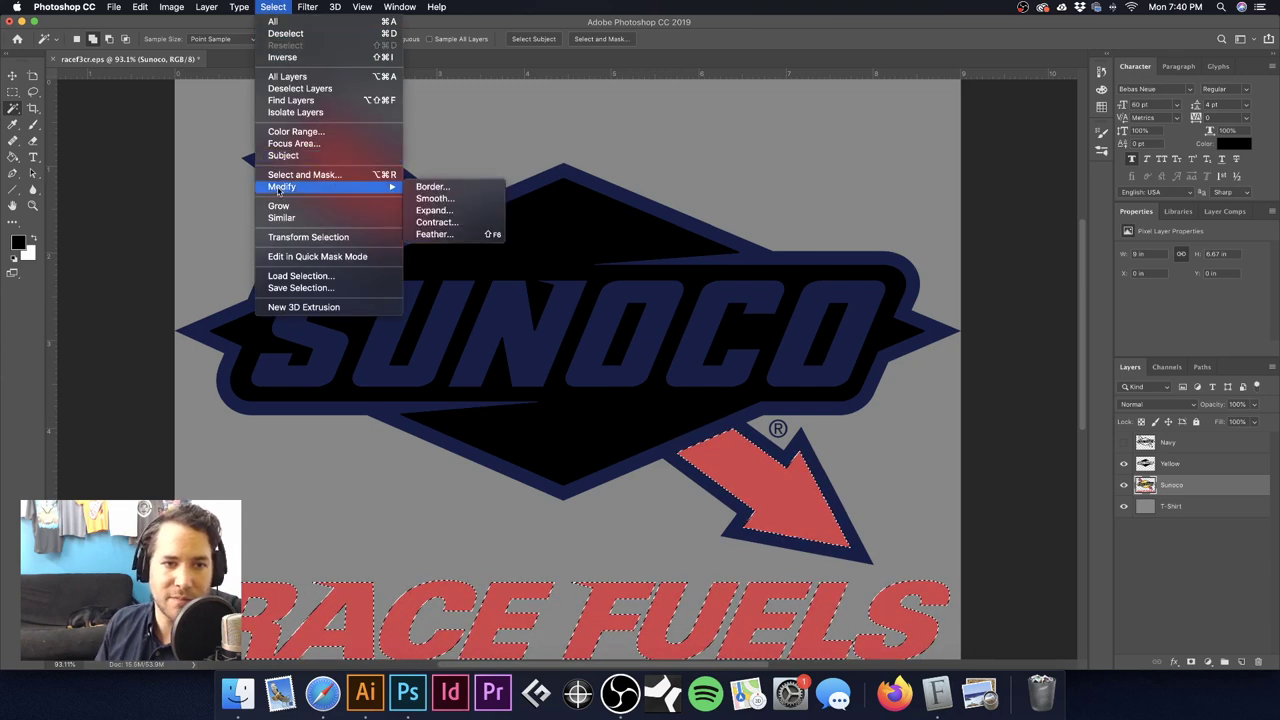
pyautogui.click(434, 210)
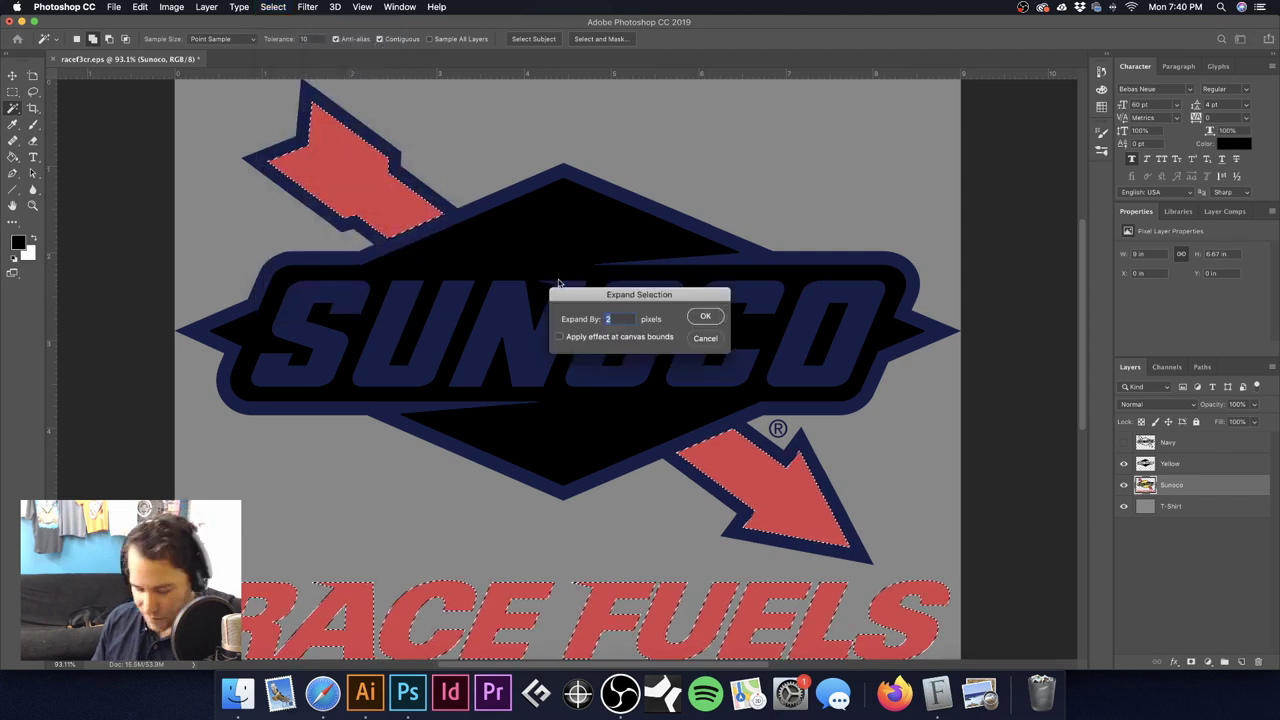
pyautogui.click(705, 316)
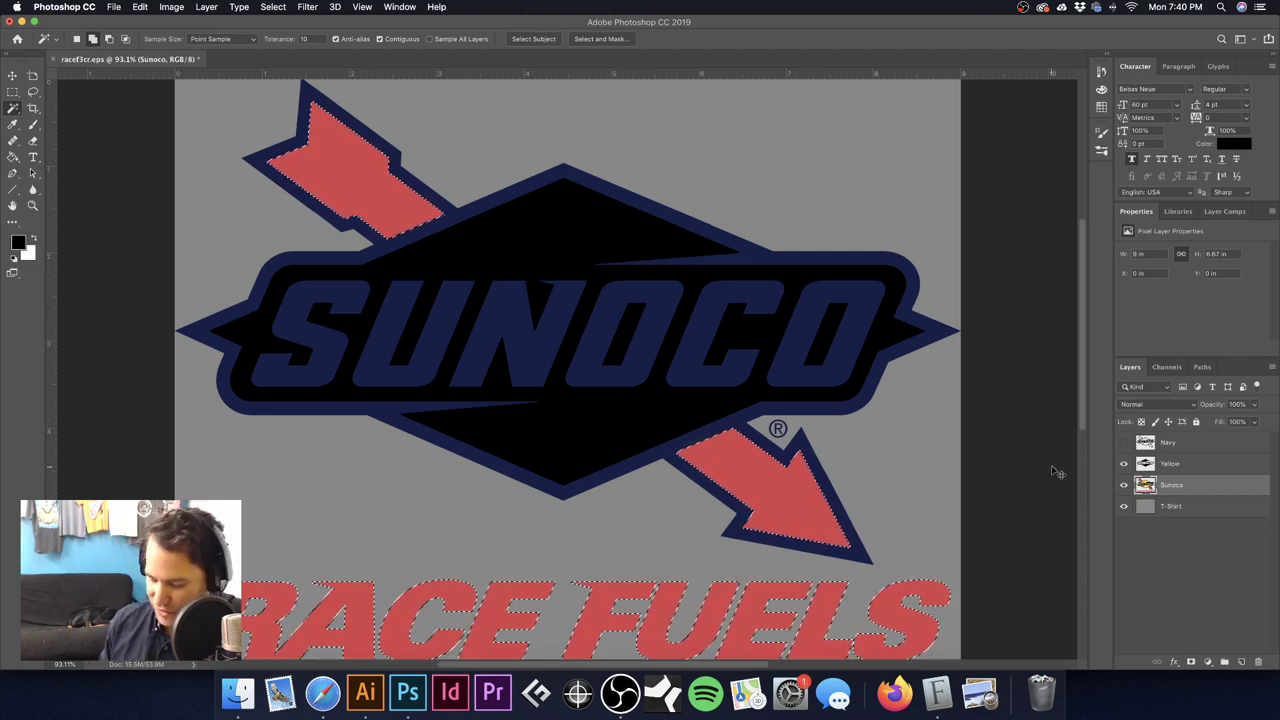
# Step: Create a layer named Red, fill the selection with black, deselect, and hide Navy
pyautogui.press('super+shift+n')
pyautogui.write('Red')
pyautogui.press('Return')
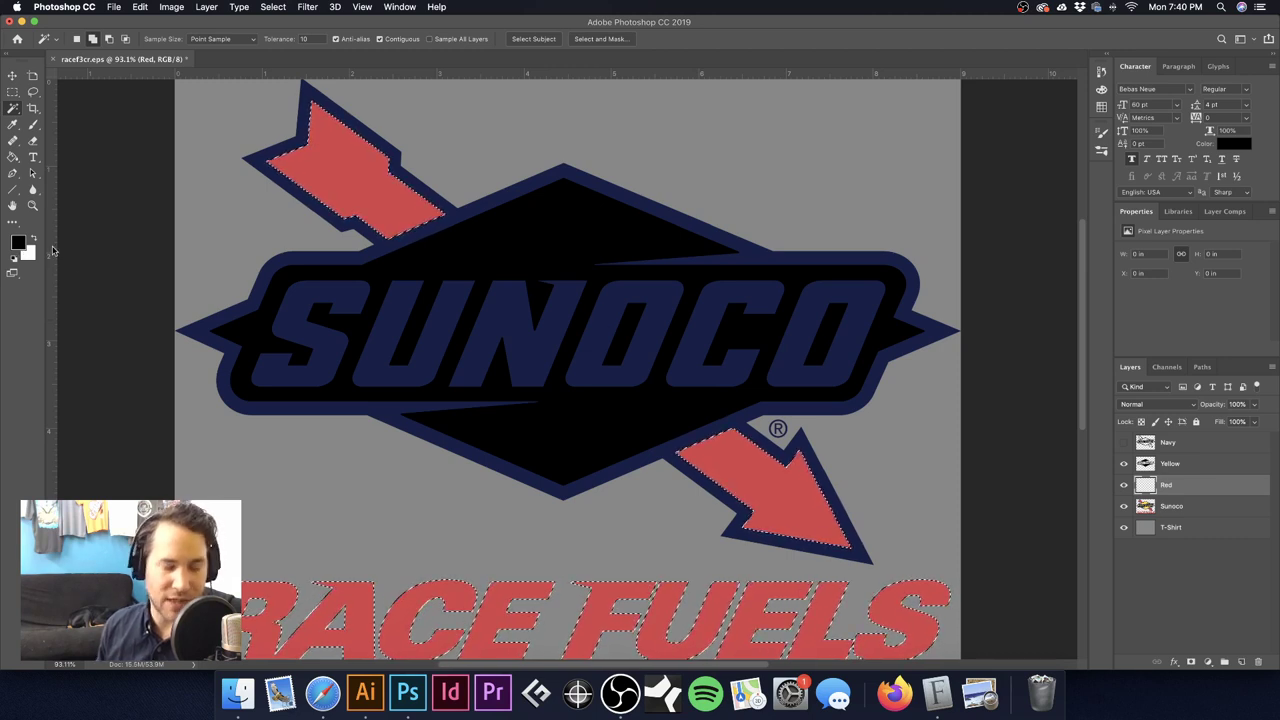
pyautogui.hotkey('alt', 'BackSpace')
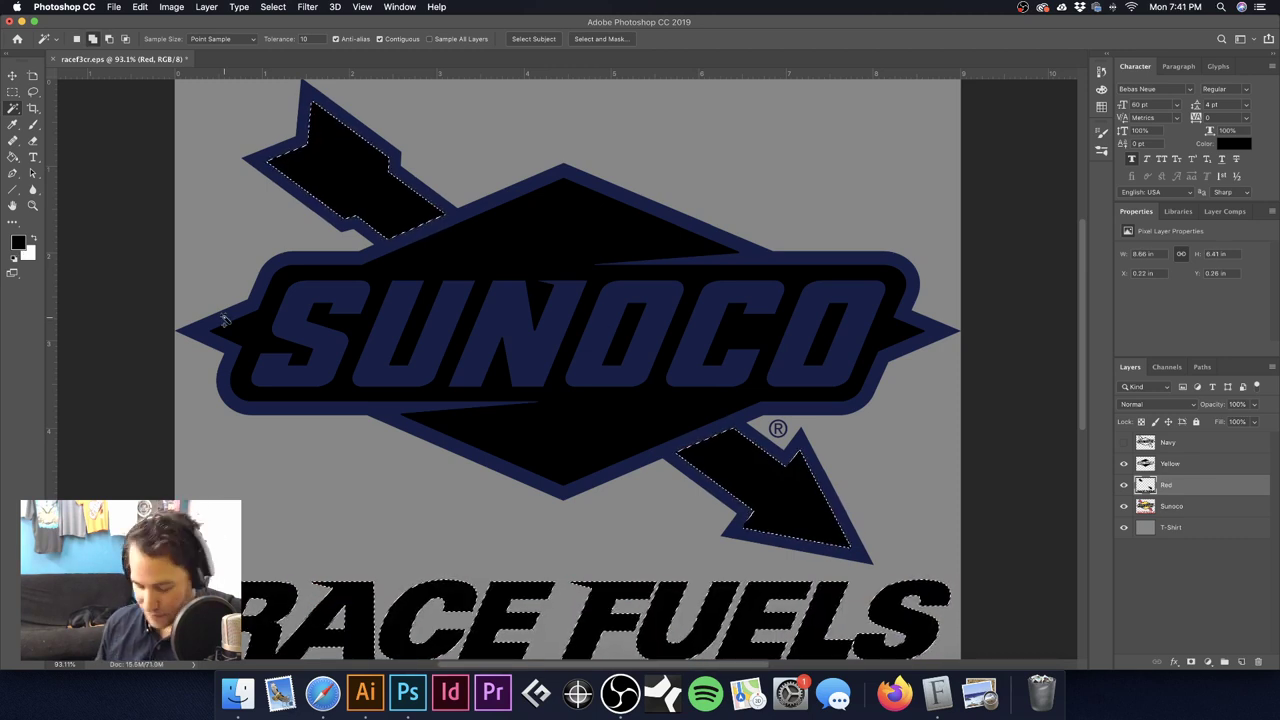
pyautogui.press('super+d')
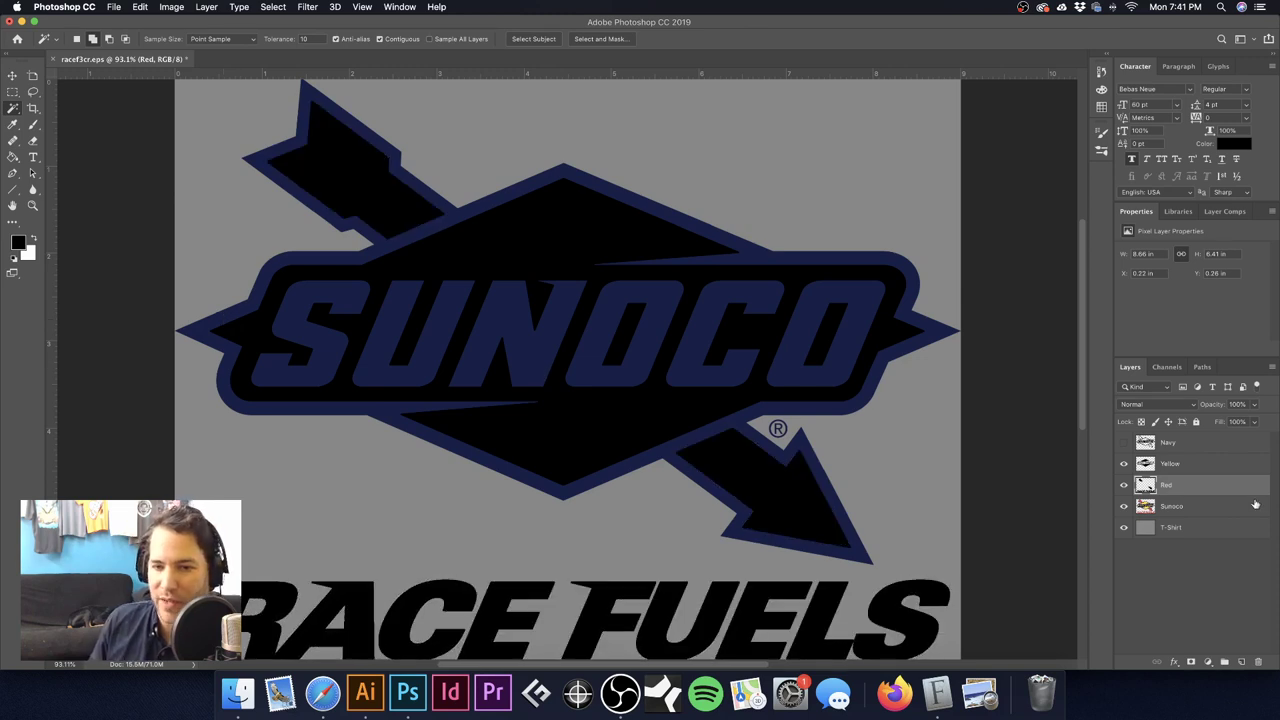
pyautogui.click(1124, 443)
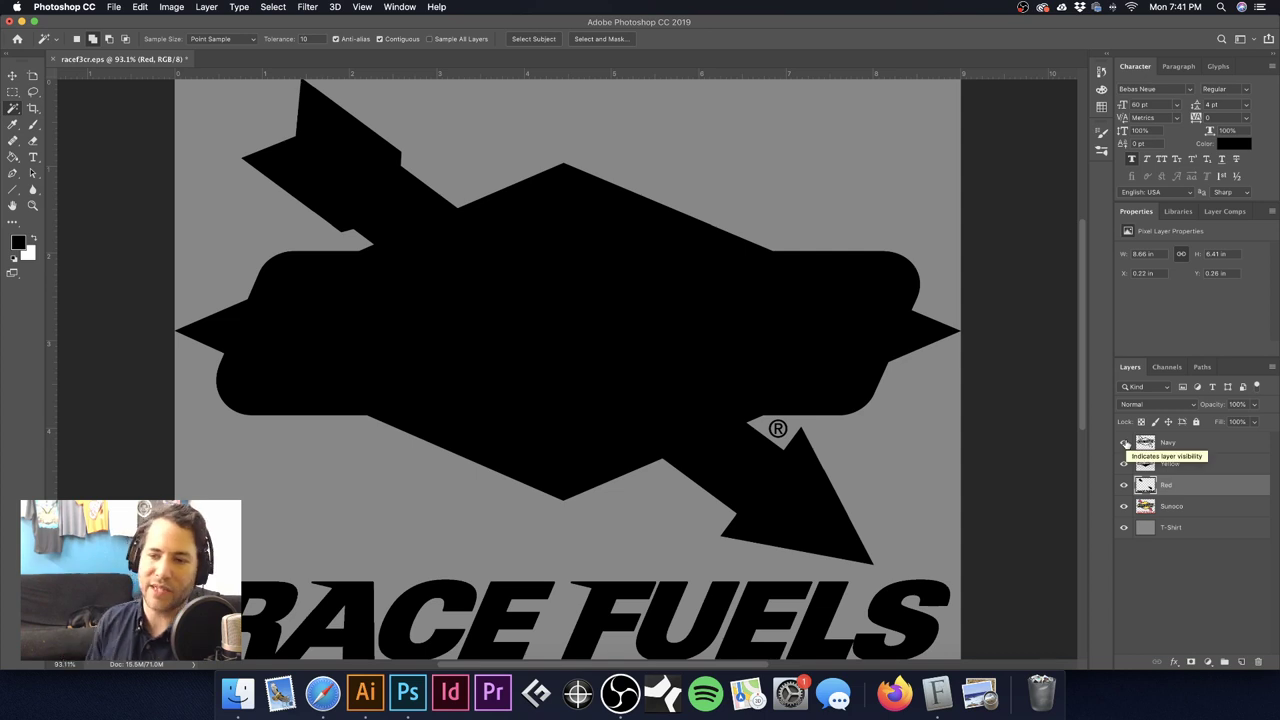
# Step: Hide the Yellow and Red layers so only the full-colour Sunoco logo shows
pyautogui.moveTo(1124, 463); pyautogui.dragTo(1122, 488)
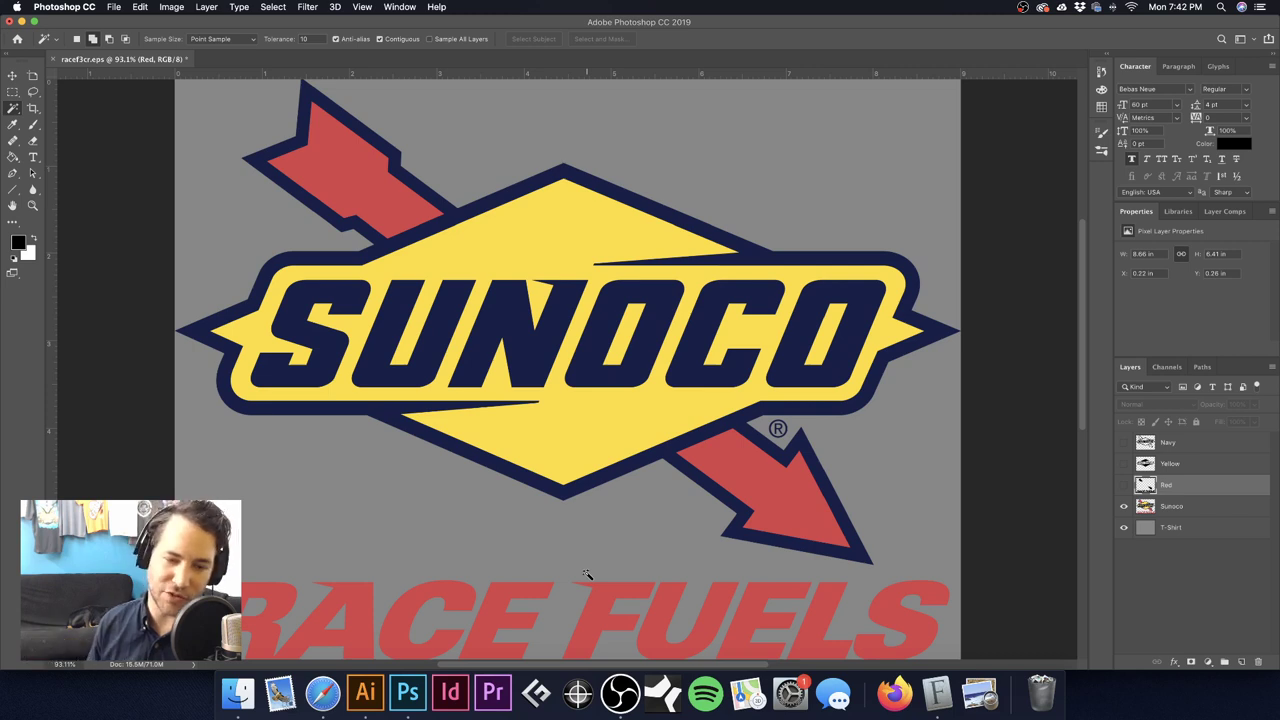
pyautogui.scroll(10, 587, 575)
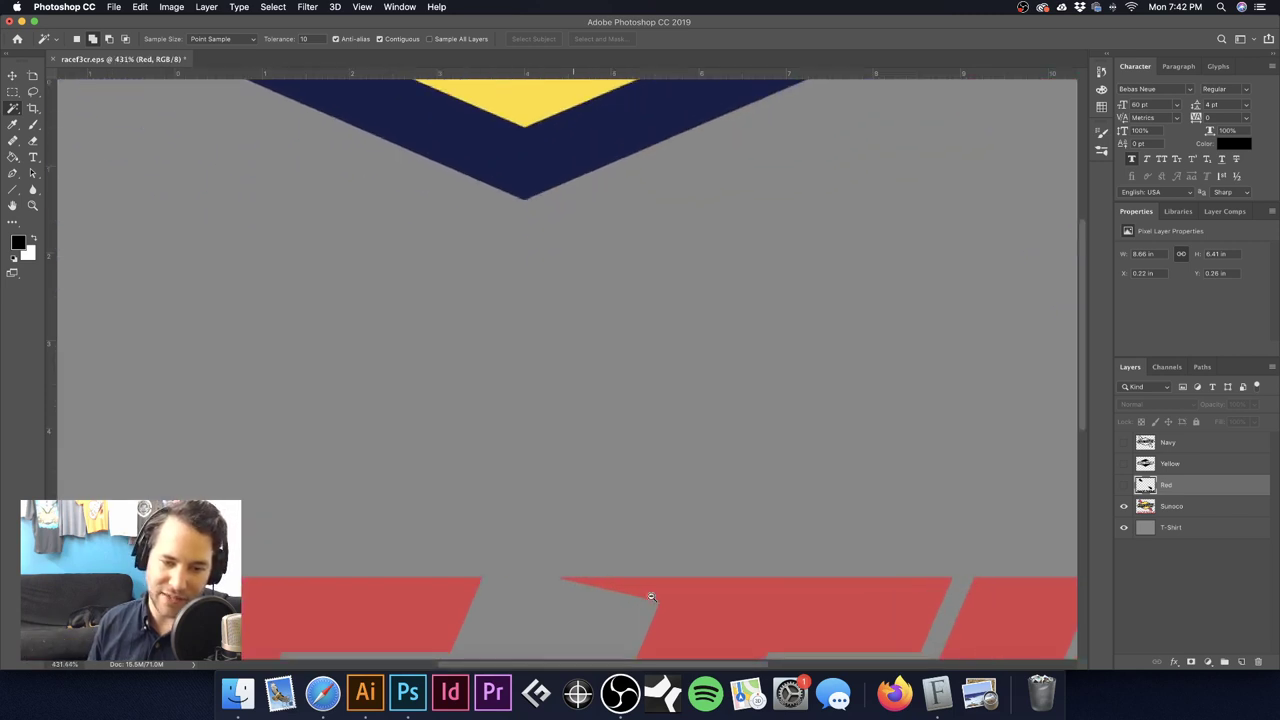
pyautogui.moveTo(676, 597); pyautogui.dragTo(562, 432)
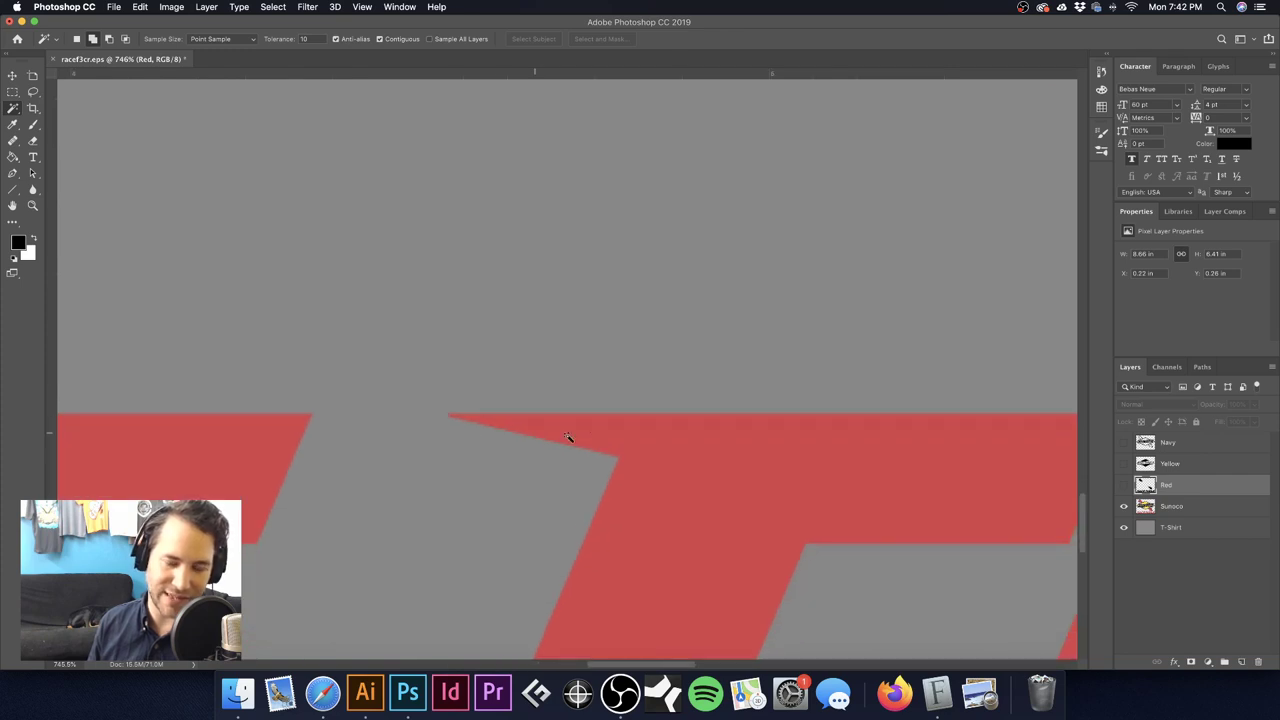
pyautogui.moveTo(644, 380)
pyautogui.mouseDown()
pyautogui.moveTo(634, 400)
pyautogui.moveTo(633, 371)
pyautogui.mouseUp()
pyautogui.press('super+r')
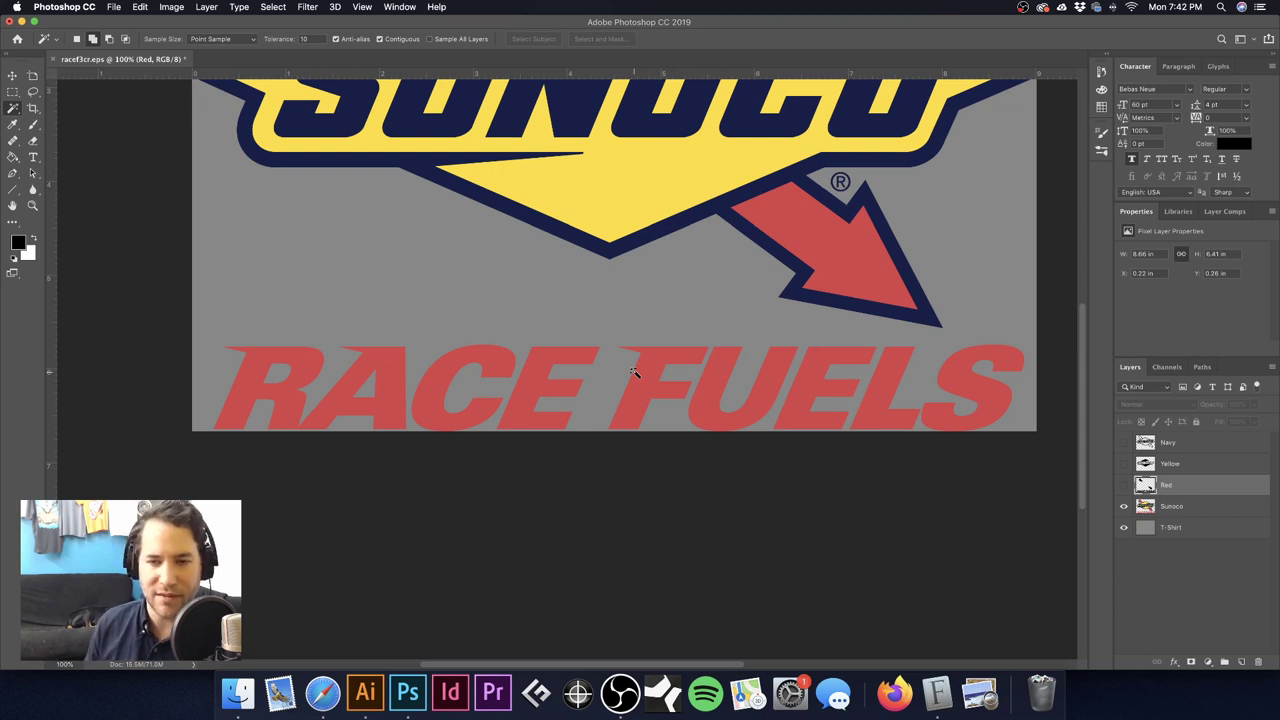
pyautogui.moveTo(578, 295); pyautogui.dragTo(587, 456)
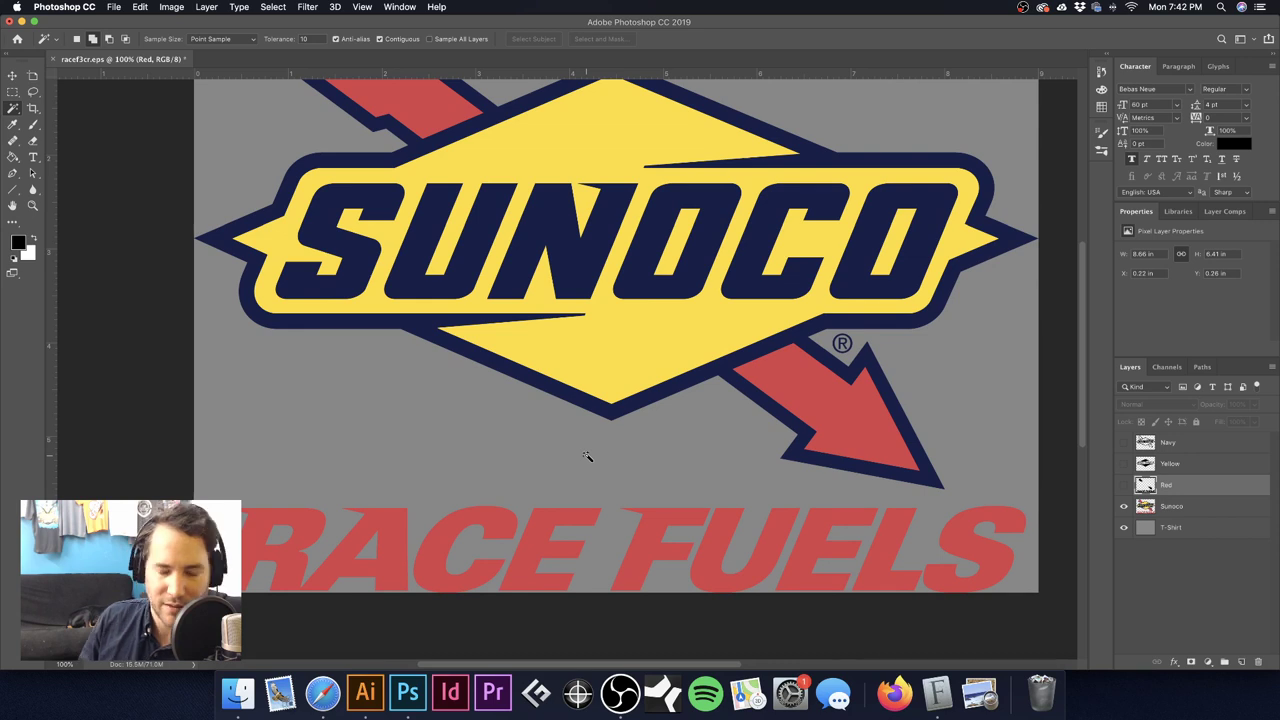
pyautogui.moveTo(676, 295); pyautogui.dragTo(620, 376)
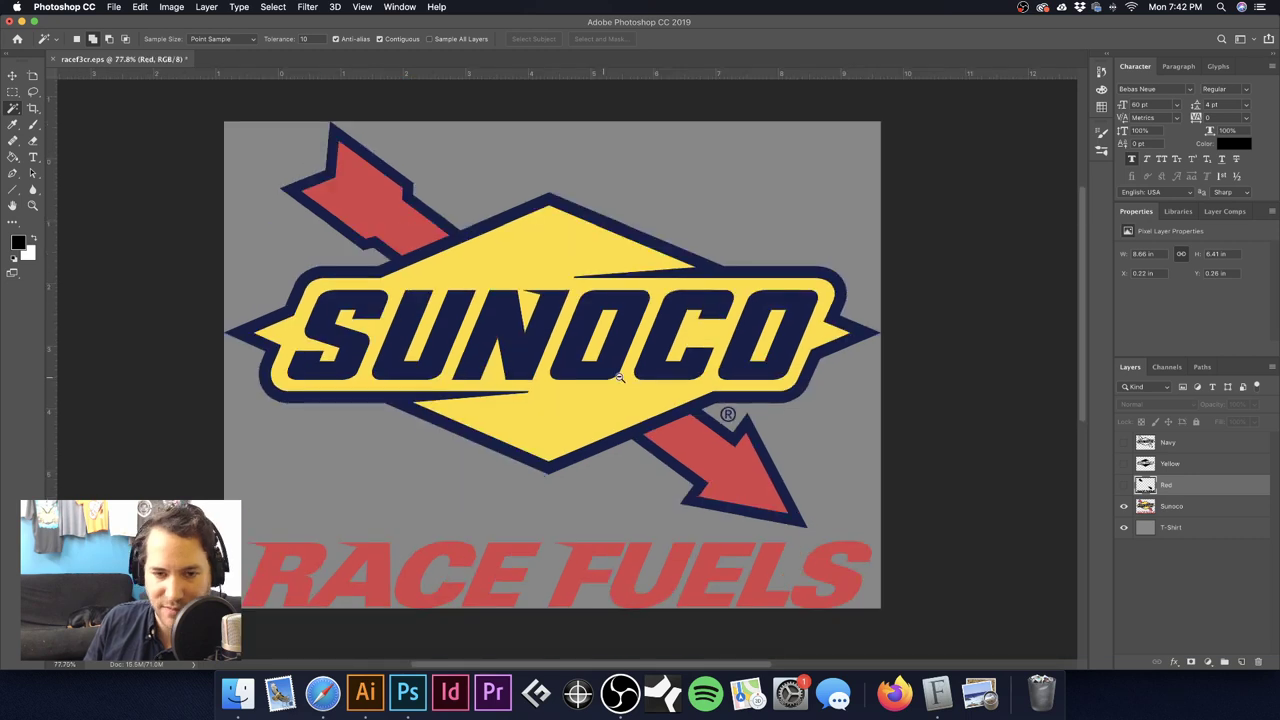
pyautogui.hscroll(-2, 620, 376)
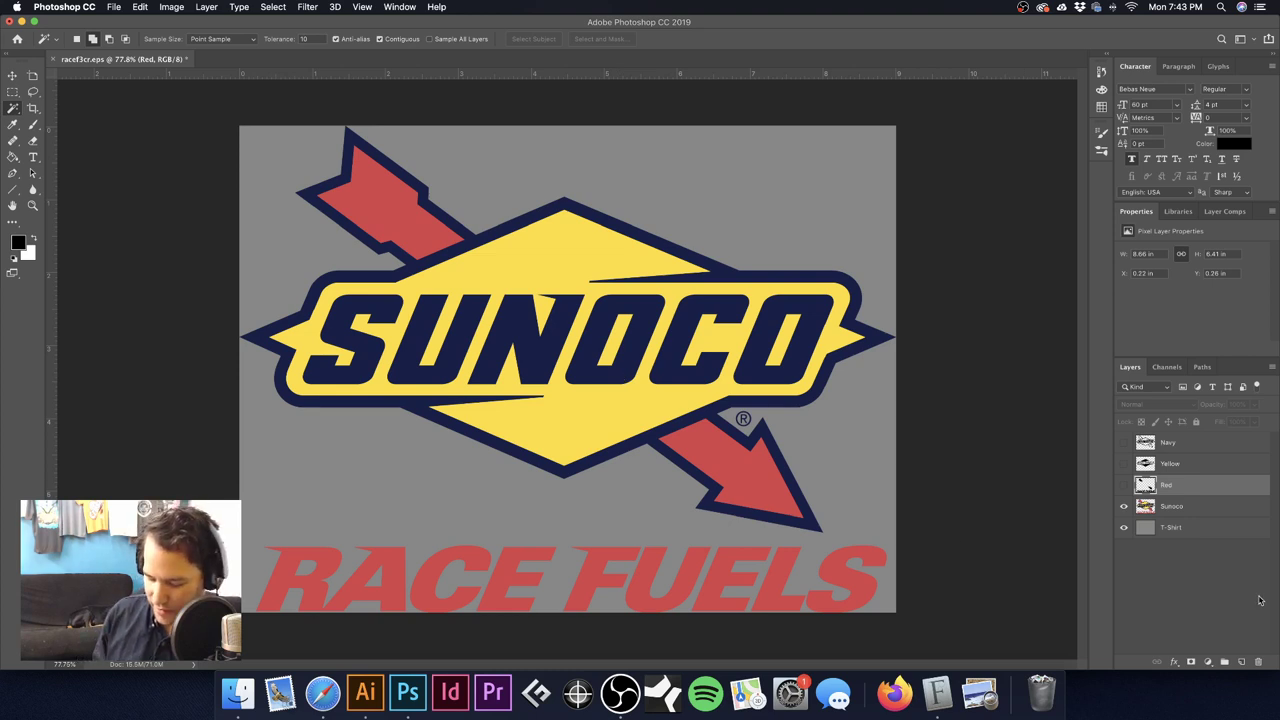
# Step: Create a new layer named 'White Base' and move it beneath the Sunoco layer
pyautogui.press('super+shift+n')
pyautogui.write('White Base')
pyautogui.press('Return')
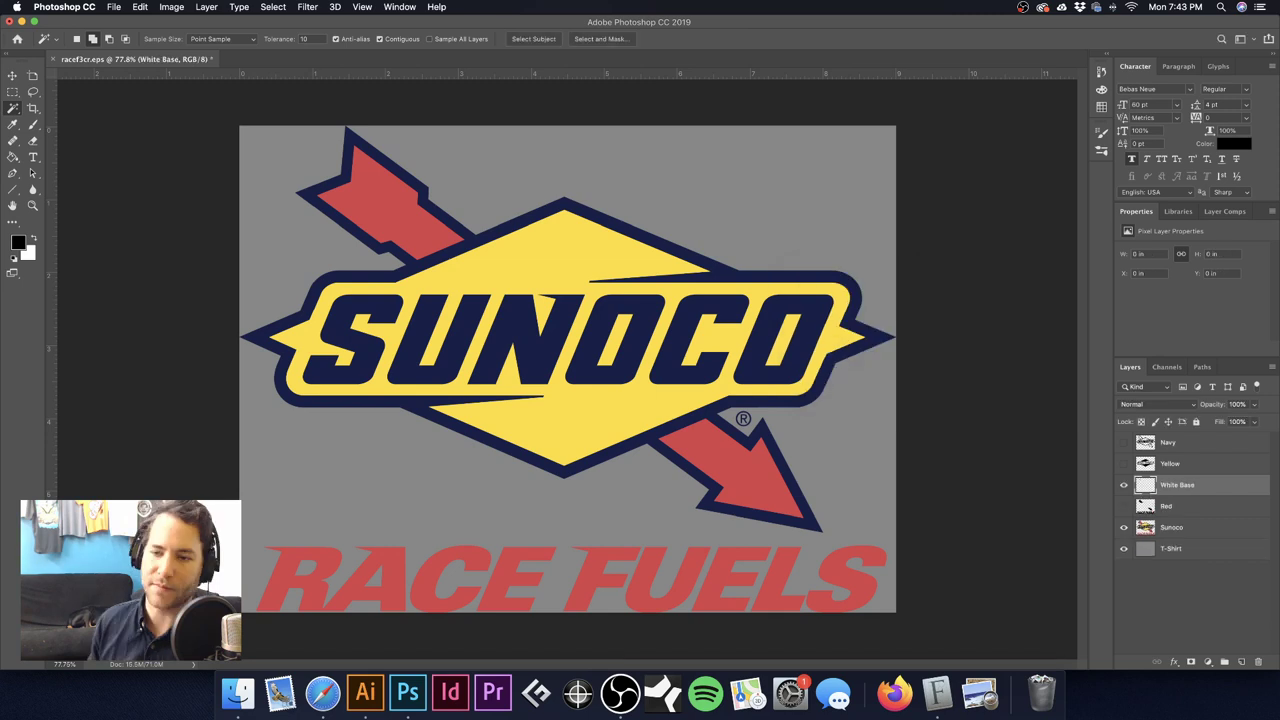
pyautogui.moveTo(1180, 485); pyautogui.dragTo(1205, 540)
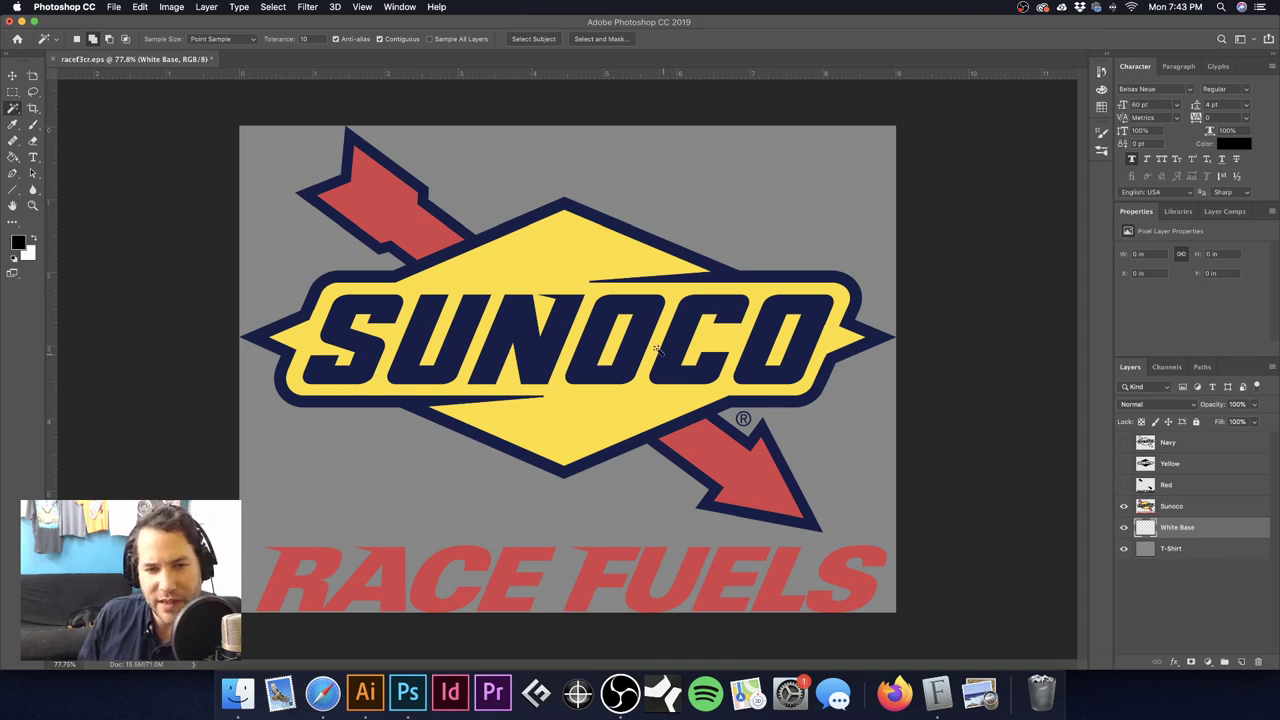
pyautogui.scroll(4, 600, 290)
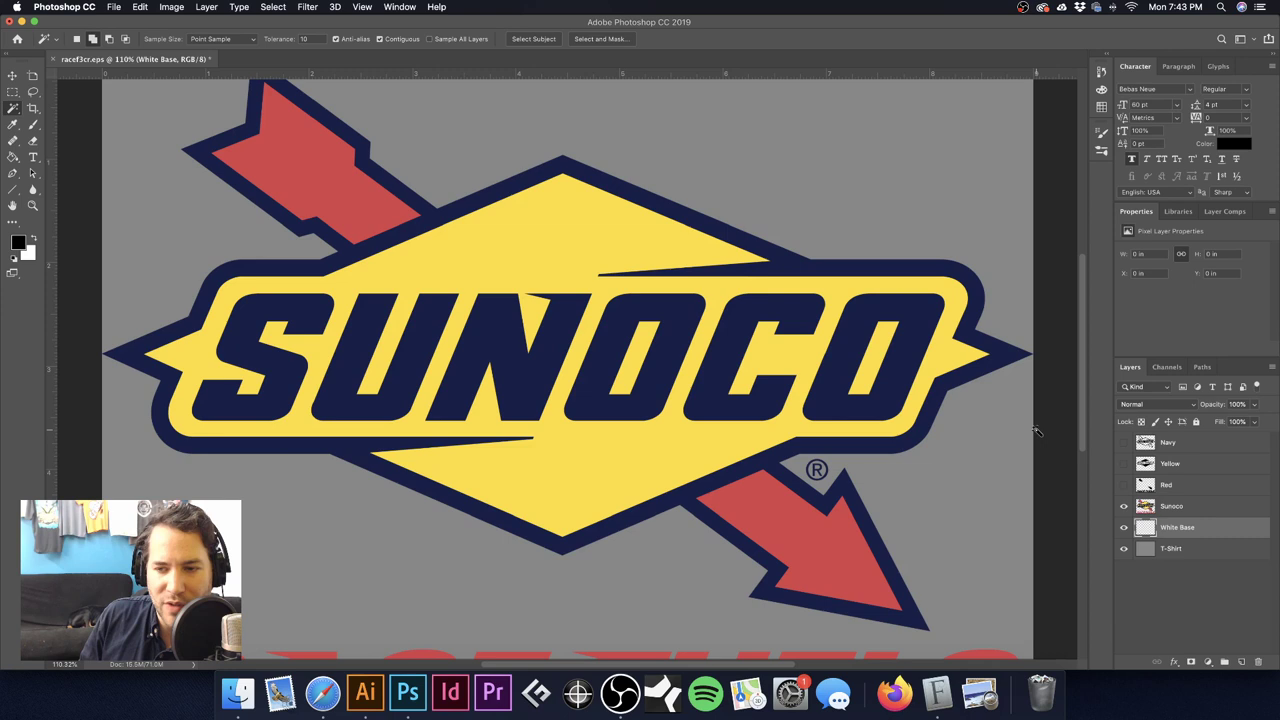
pyautogui.click(1206, 506)
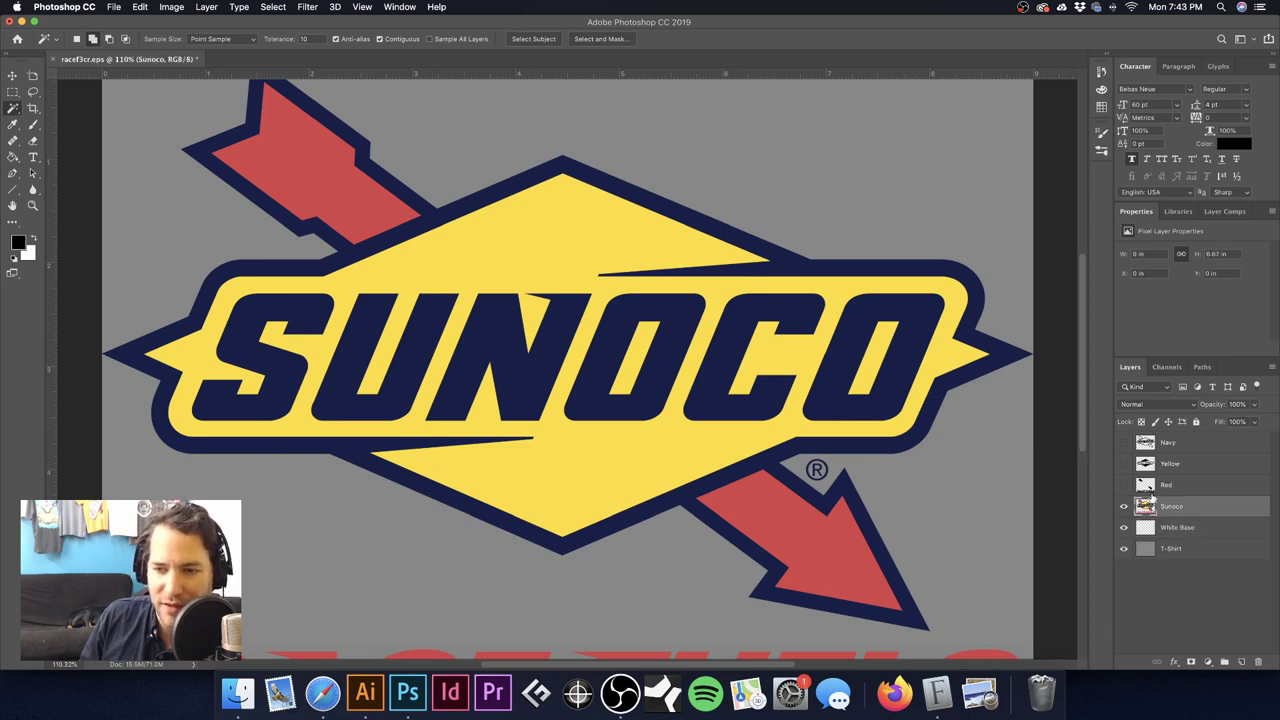
# Step: Move Sunoco to the top and Magic Wand-select the yellow area plus the RACE FUELS letters
pyautogui.moveTo(1212, 511); pyautogui.dragTo(1213, 440)
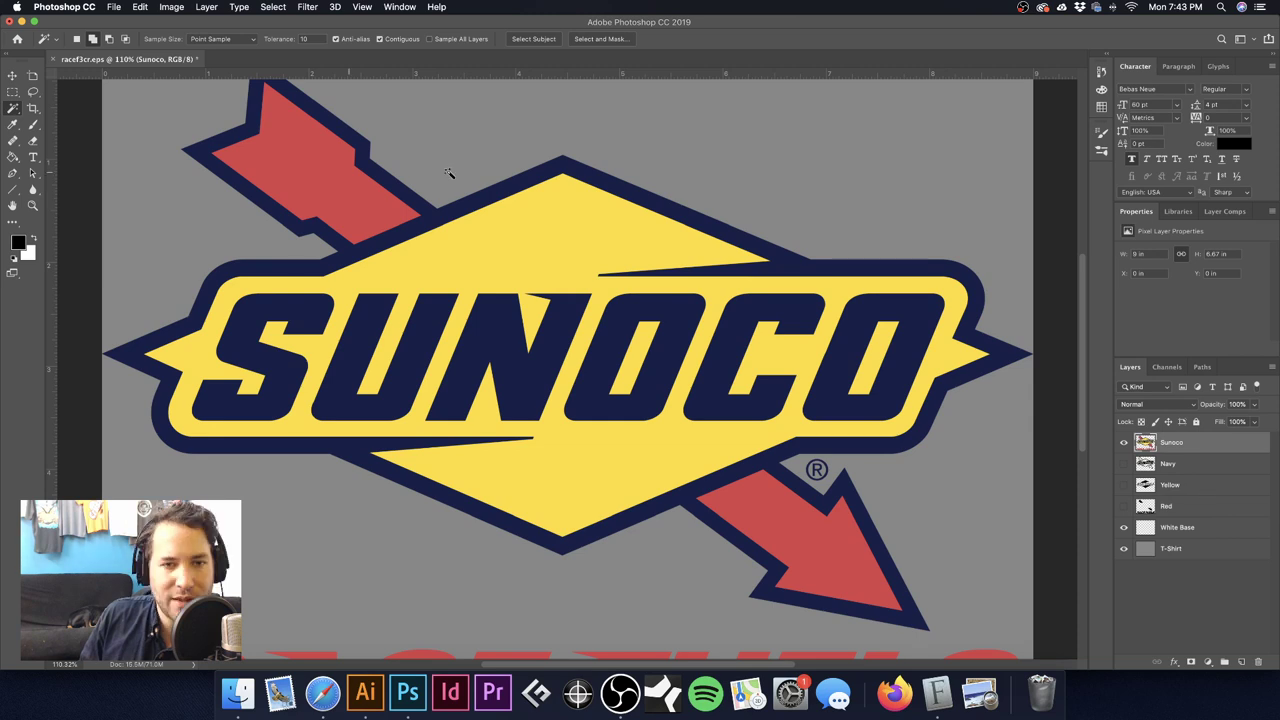
pyautogui.click(636, 366)
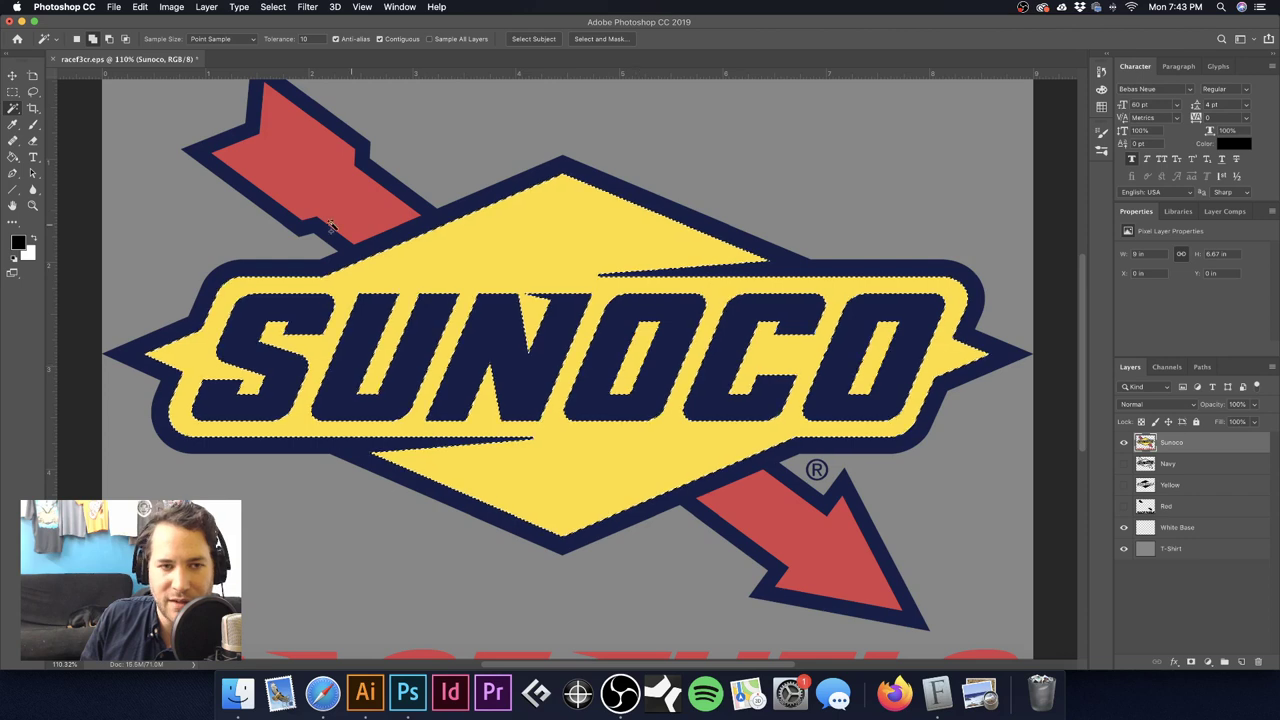
pyautogui.scroll(-5, 654, 451)
pyautogui.hscroll(-1, 654, 451)
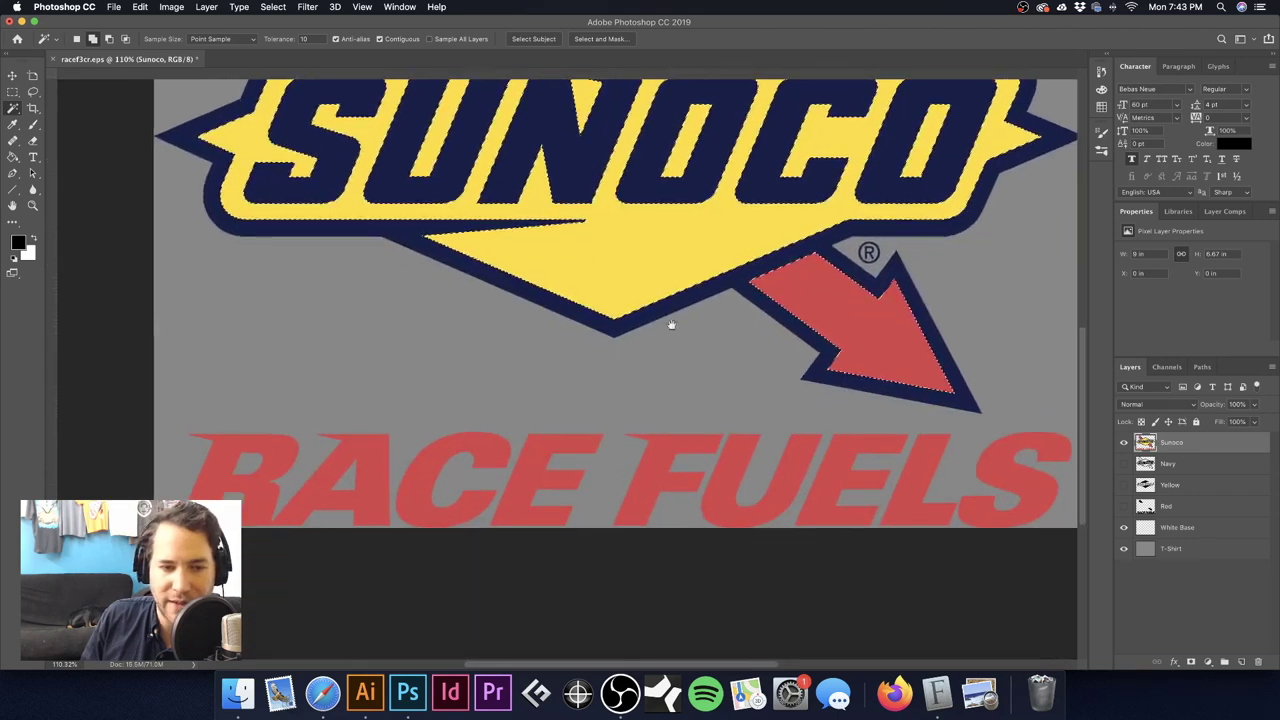
pyautogui.keyDown('shift'); pyautogui.click(276, 451); pyautogui.keyUp('shift')
pyautogui.keyDown('shift'); pyautogui.click(366, 452); pyautogui.keyUp('shift')
pyautogui.keyDown('shift'); pyautogui.click(470, 452); pyautogui.keyUp('shift')
pyautogui.keyDown('shift'); pyautogui.click(567, 447); pyautogui.keyUp('shift')
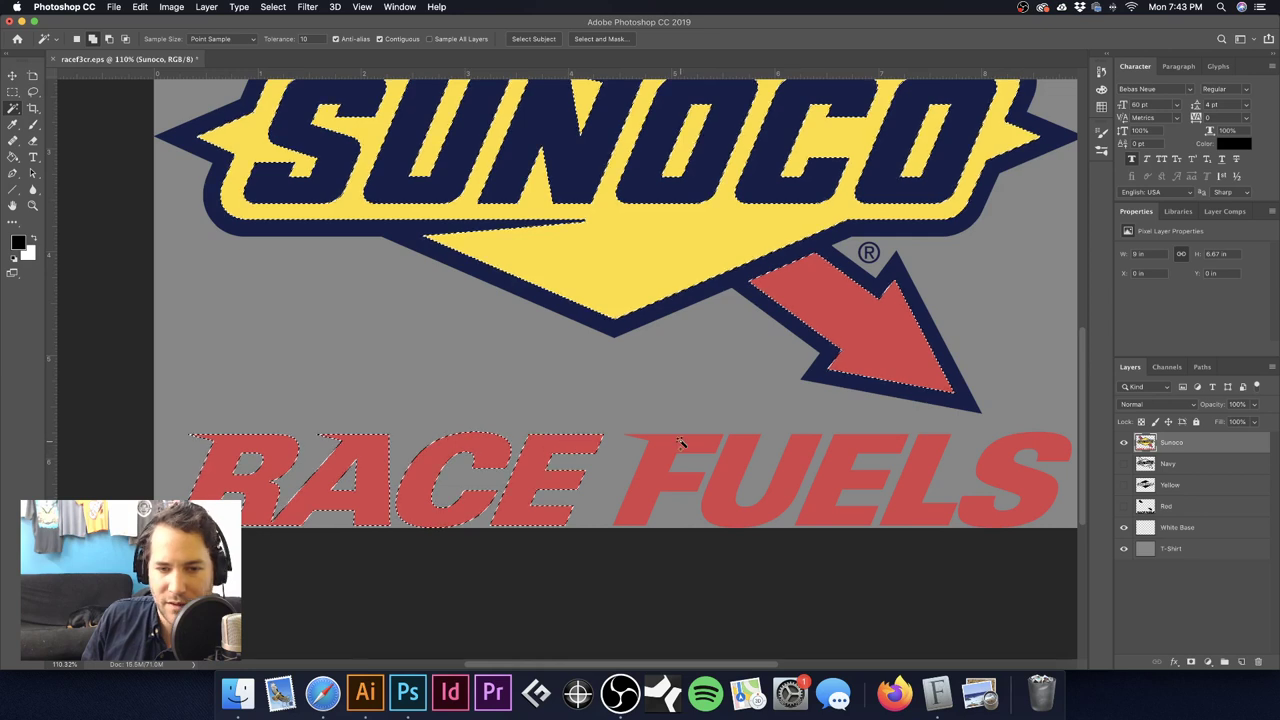
pyautogui.keyDown('shift'); pyautogui.click(680, 445); pyautogui.keyUp('shift')
pyautogui.keyDown('shift'); pyautogui.click(752, 468); pyautogui.keyUp('shift')
pyautogui.keyDown('shift'); pyautogui.click(850, 468); pyautogui.keyUp('shift')
pyautogui.keyDown('shift'); pyautogui.click(912, 470); pyautogui.keyUp('shift')
pyautogui.keyDown('shift'); pyautogui.click(1002, 460); pyautogui.keyUp('shift')
# Step: Add the red arrows to the logo selection
pyautogui.scroll(-3, 651, 351)
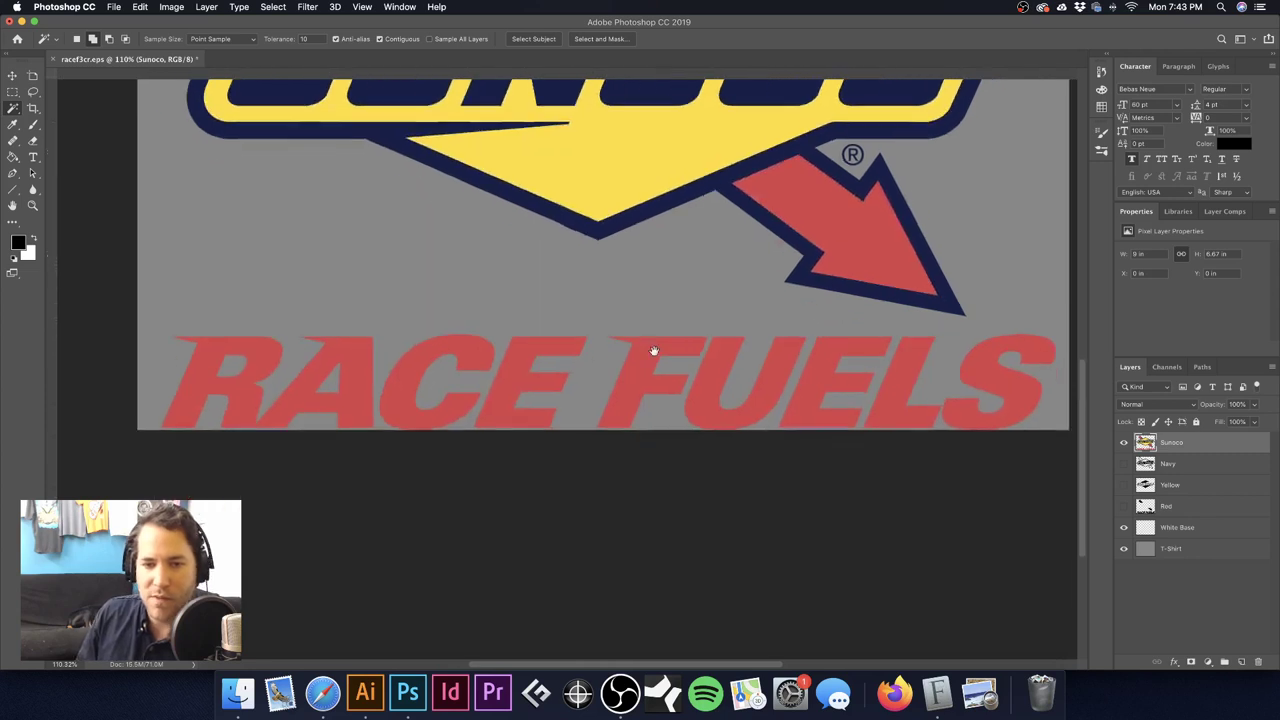
pyautogui.keyDown('alt'); pyautogui.scroll(8, 728, 366); pyautogui.keyUp('alt')
pyautogui.keyDown('alt'); pyautogui.scroll(-15, 728, 366); pyautogui.keyUp('alt')
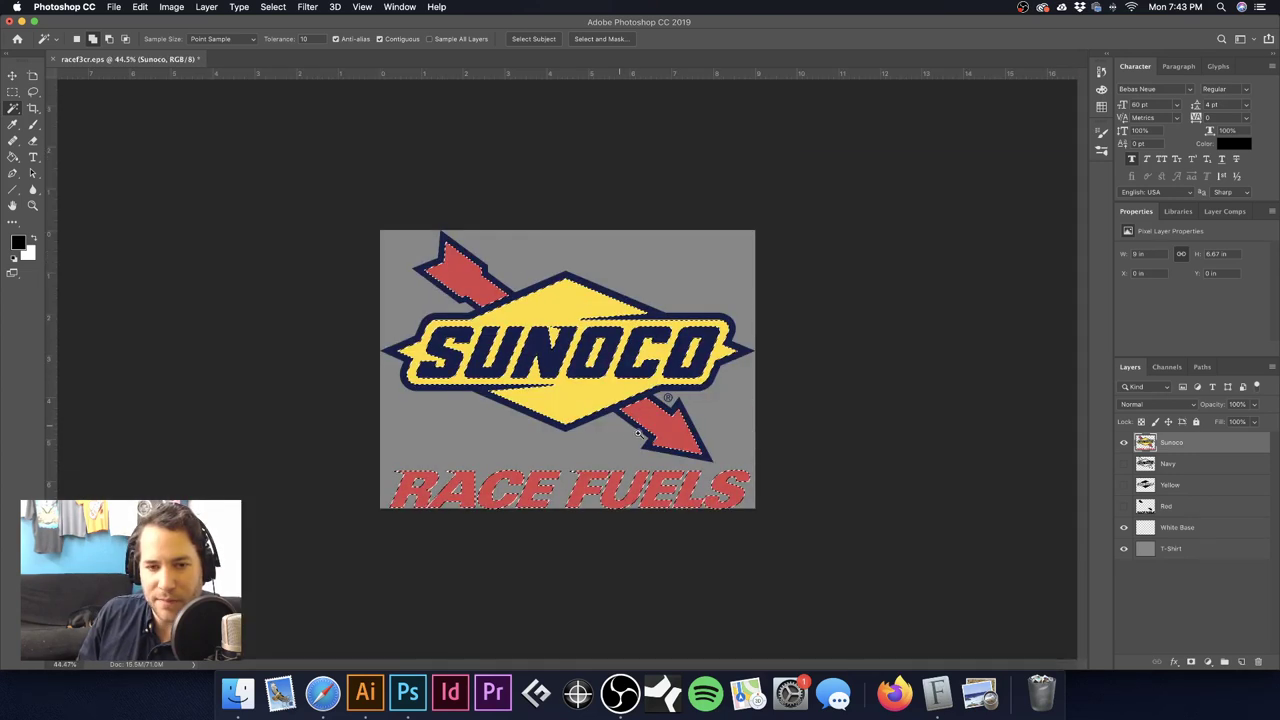
pyautogui.scroll(4, 660, 390)
pyautogui.scroll(1, 707, 441)
pyautogui.click(710, 441)
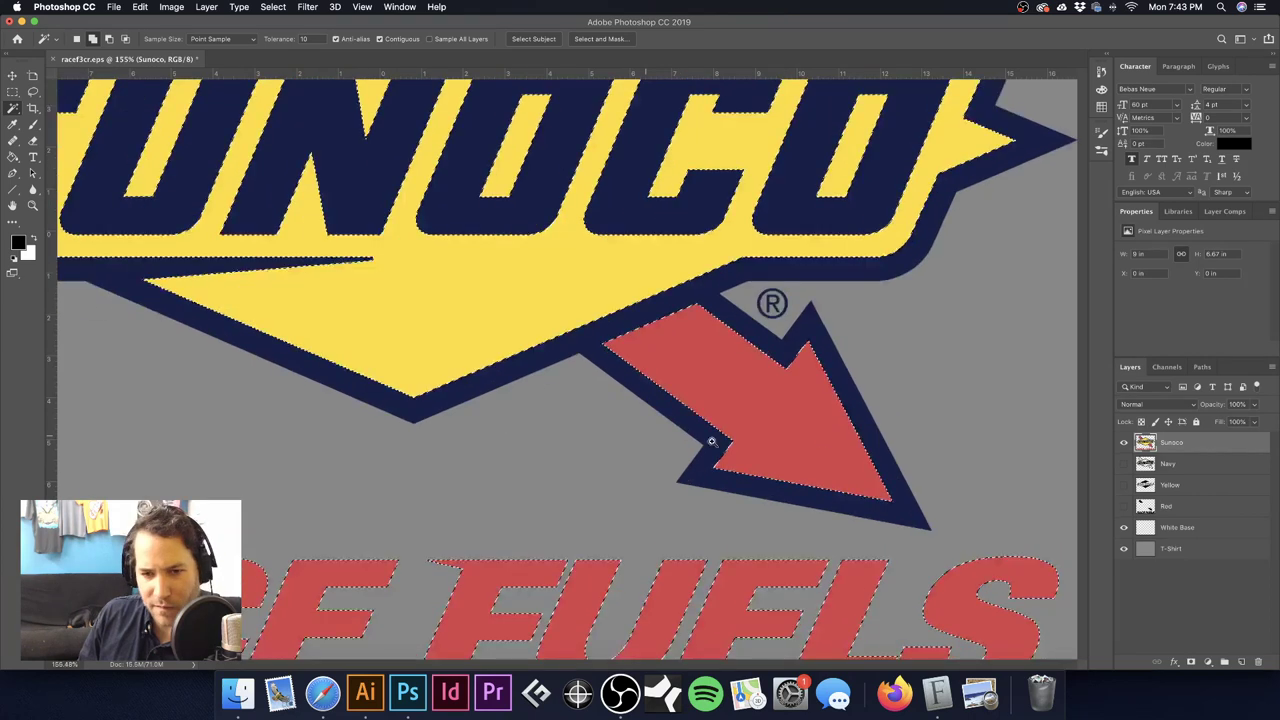
pyautogui.scroll(8, 711, 441)
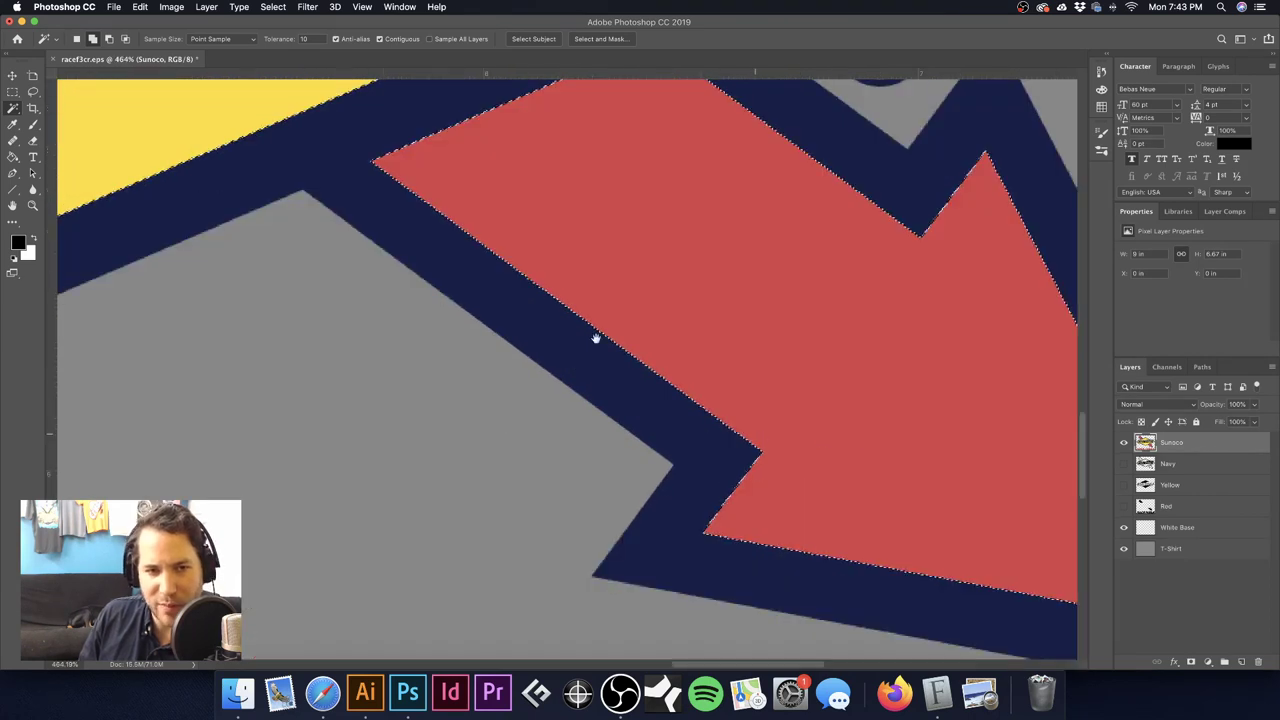
pyautogui.scroll(1, 629, 281)
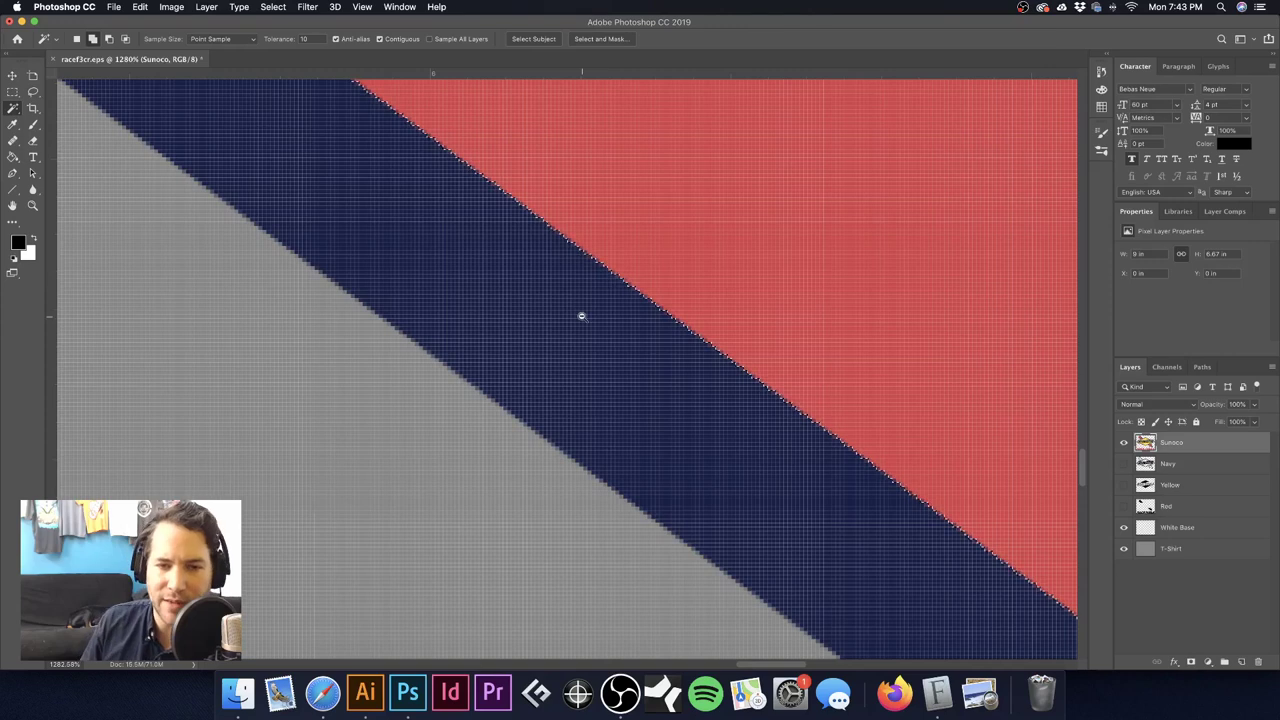
pyautogui.scroll(-5, 581, 316)
pyautogui.scroll(-8, 581, 316)
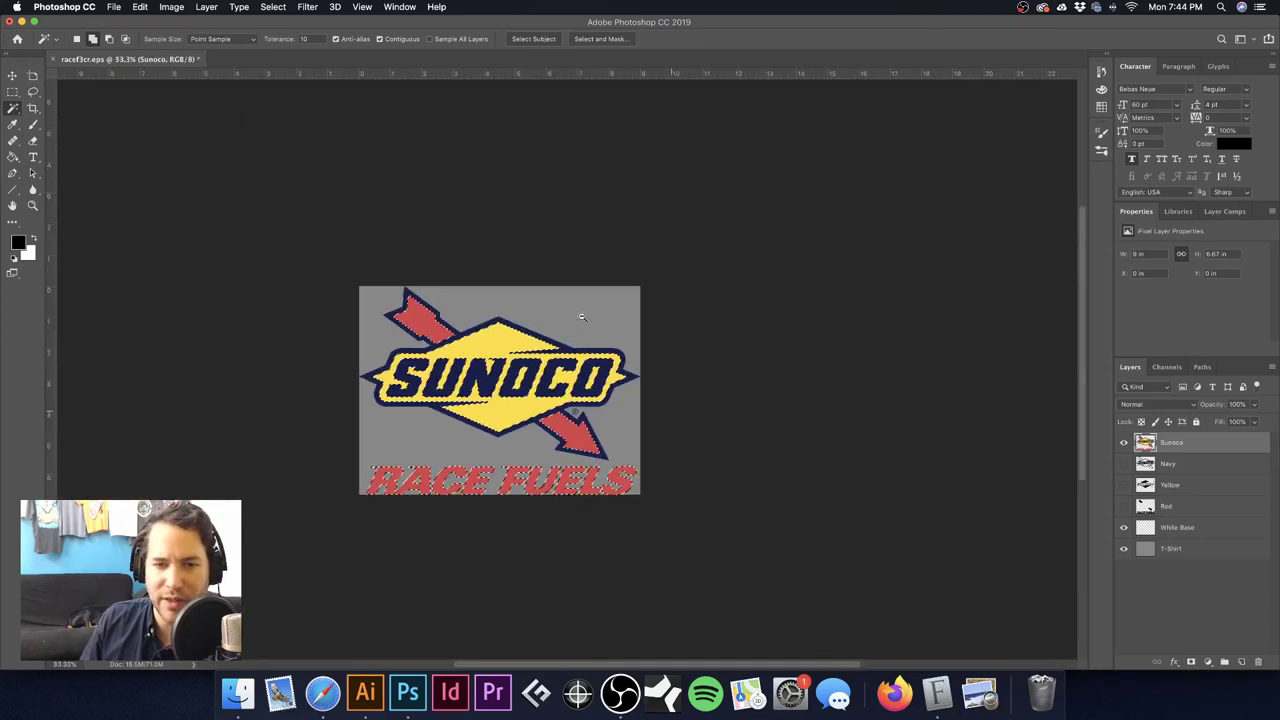
pyautogui.scroll(4, 486, 498)
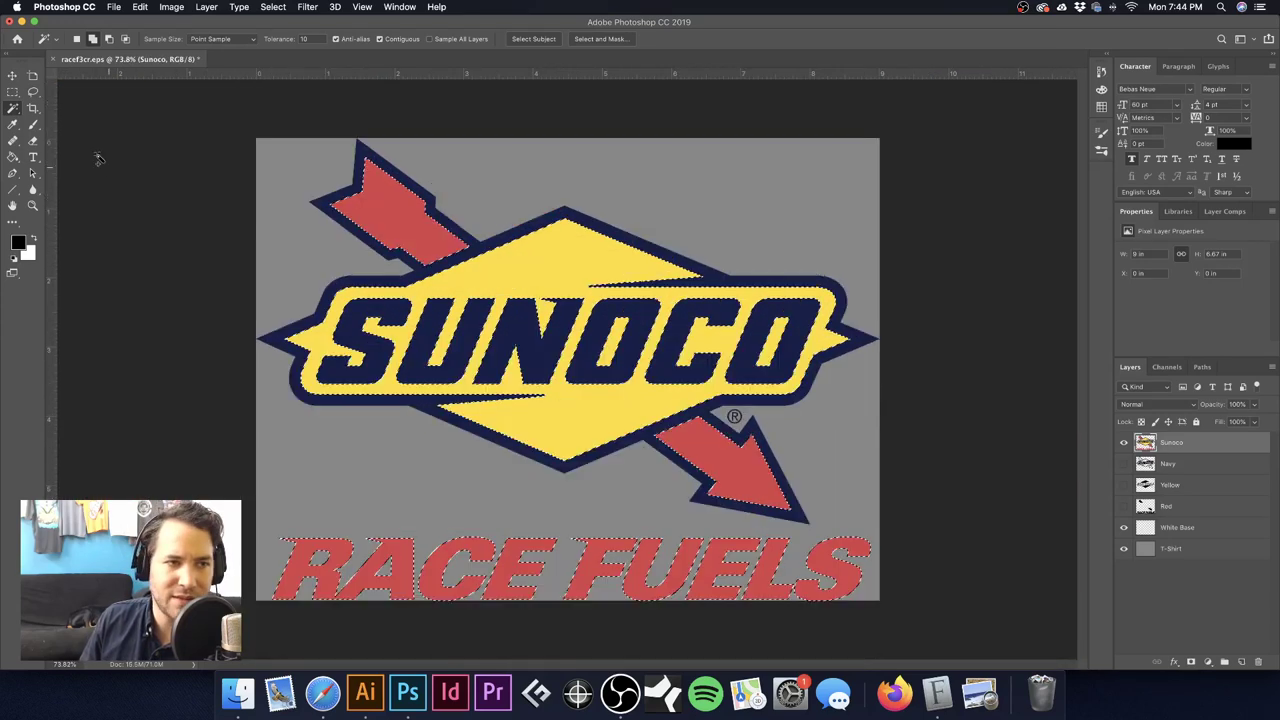
# Step: Subtract the RACE FUELS lettering from the selection with a rectangular marquee
pyautogui.click(14, 92)
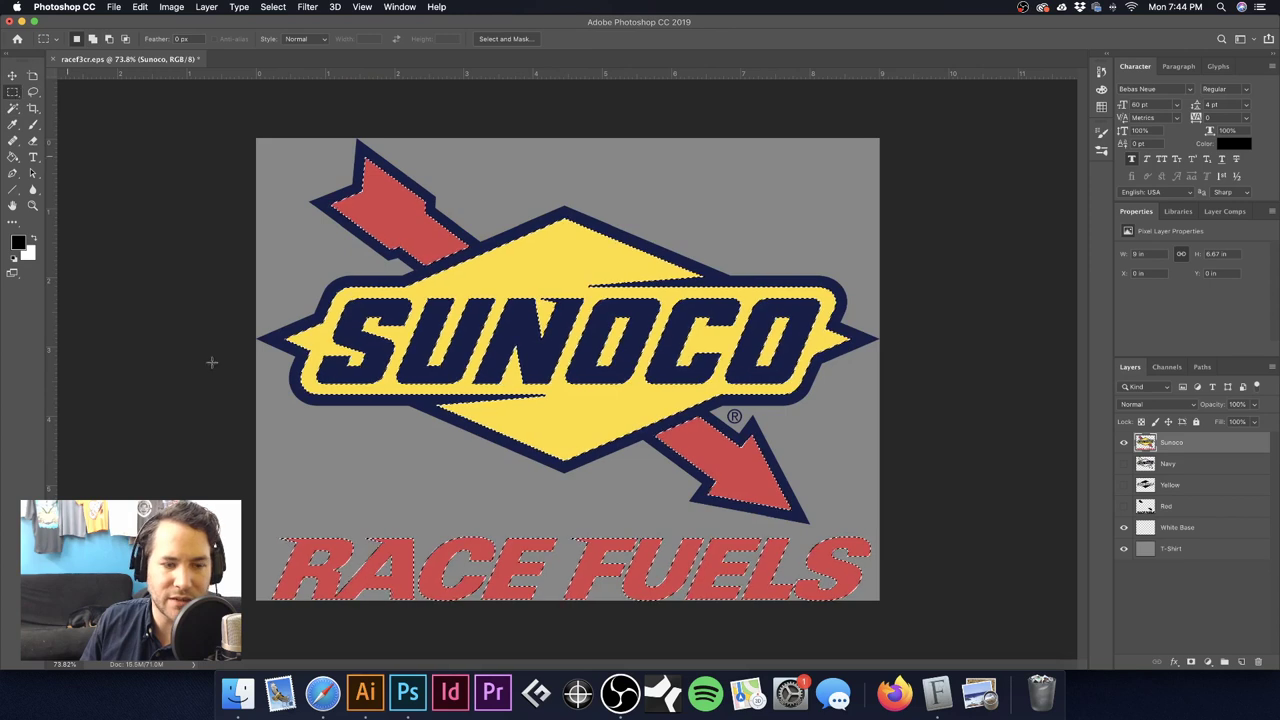
pyautogui.moveTo(262, 520); pyautogui.dragTo(916, 641)
pyautogui.scroll(5, 810, 432)
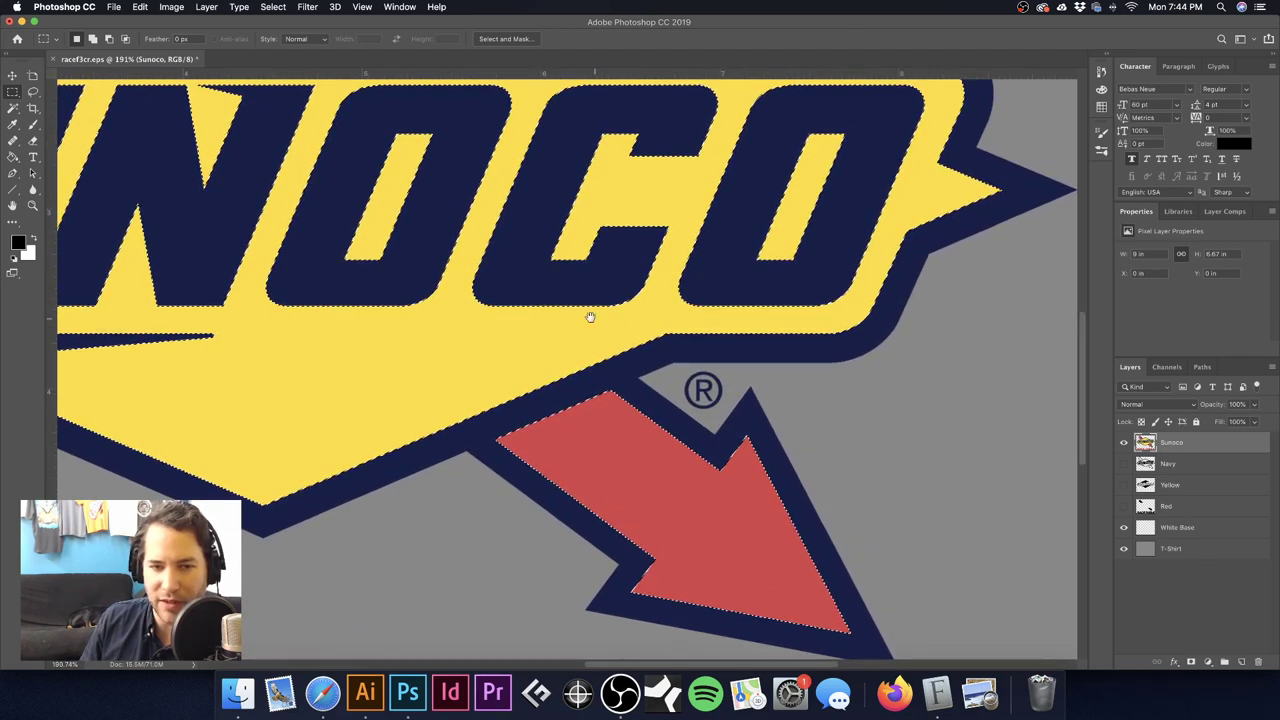
pyautogui.scroll(-5, 590, 317)
pyautogui.scroll(2, 523, 371)
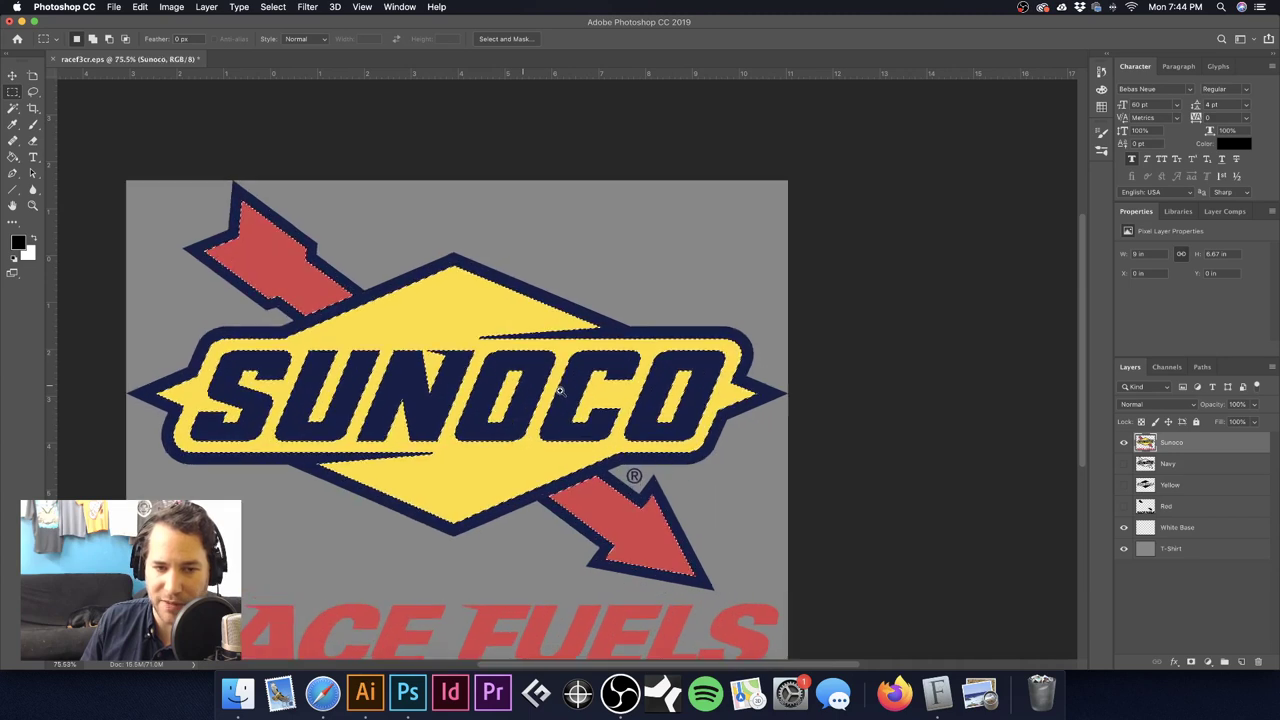
pyautogui.scroll(1, 559, 392)
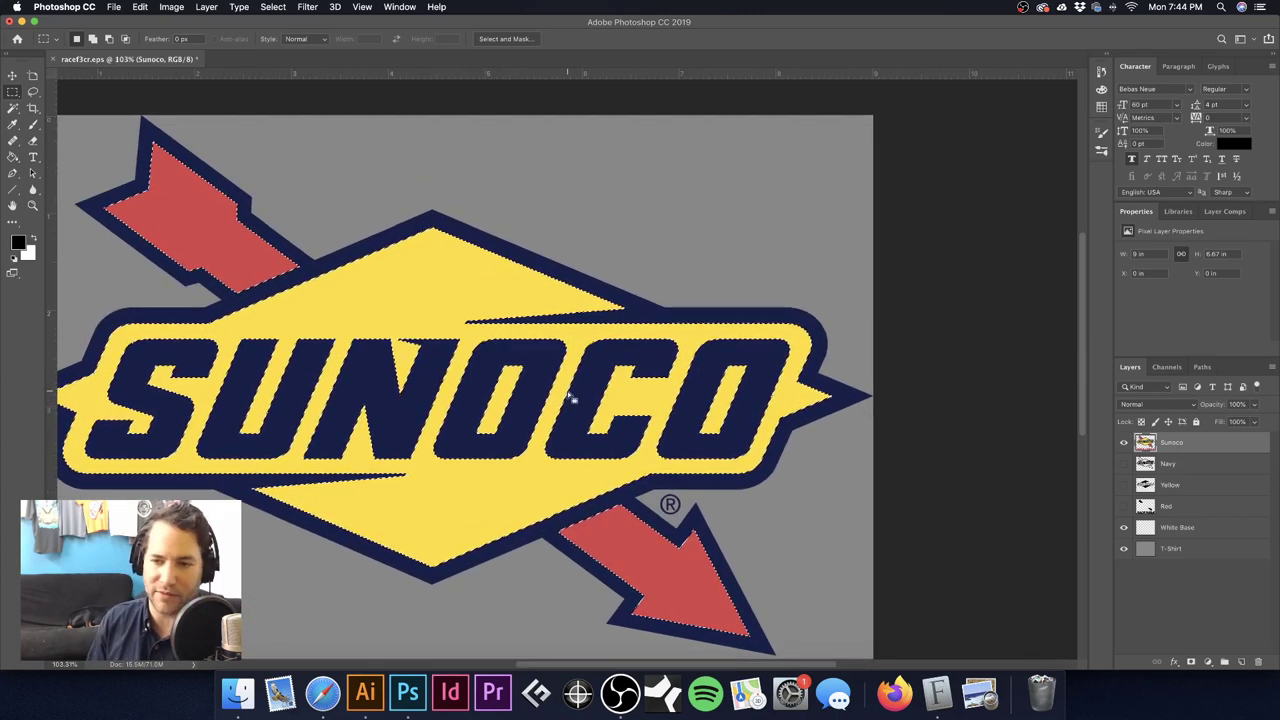
pyautogui.click(1200, 527)
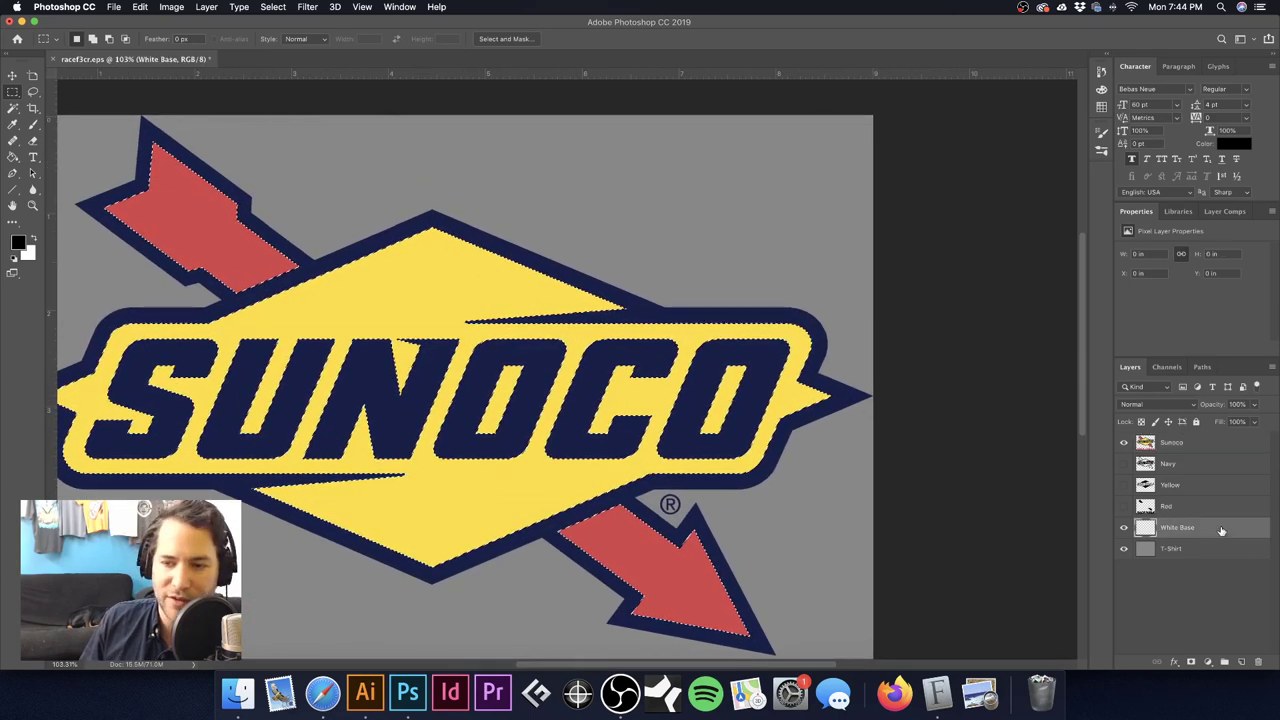
# Step: Expand the logo selection by 2 pixels
pyautogui.click(272, 7)
pyautogui.moveTo(300, 187)
pyautogui.click(443, 212)
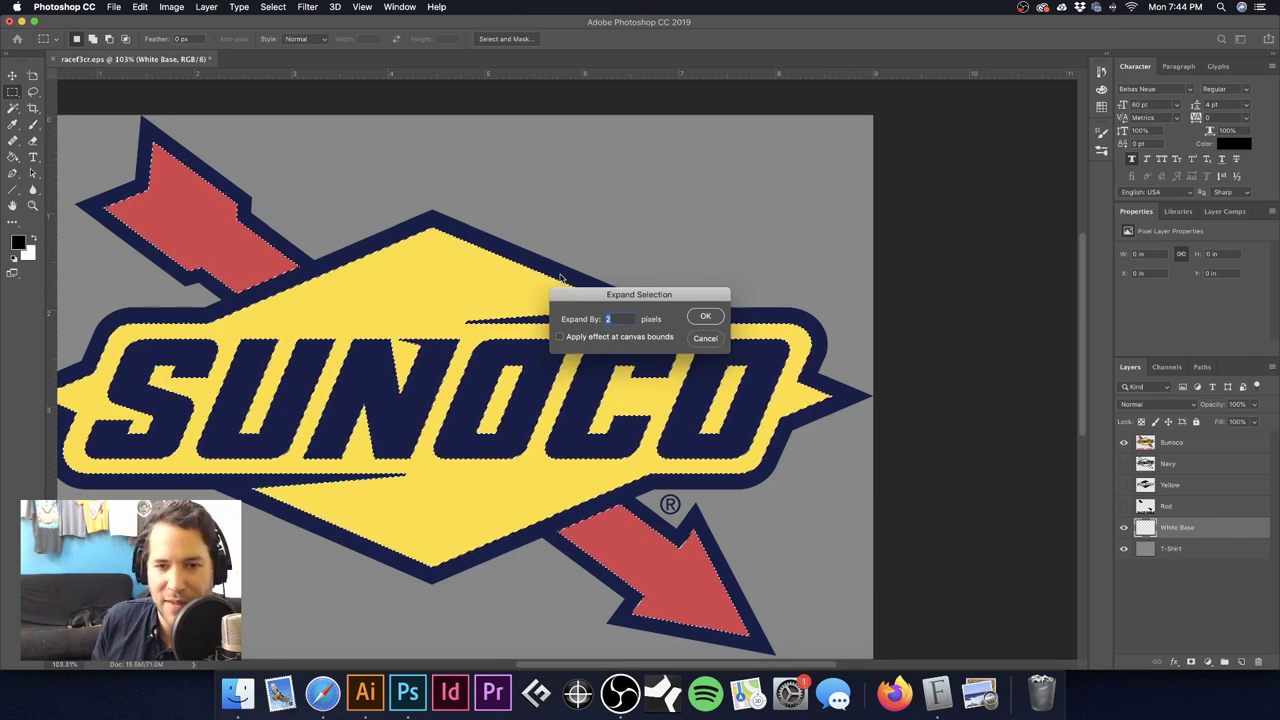
pyautogui.press('Return')
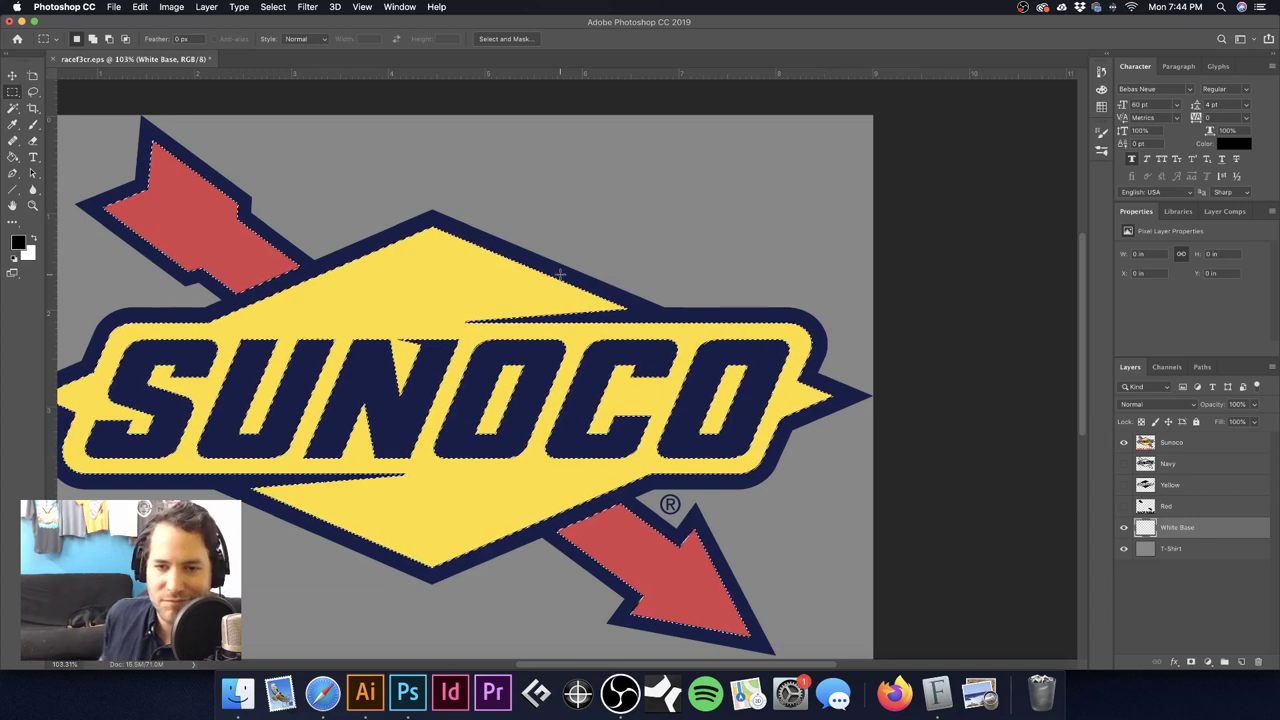
# Step: Fill the expanded selection with black on the White Base layer
pyautogui.scroll(5, 560, 274)
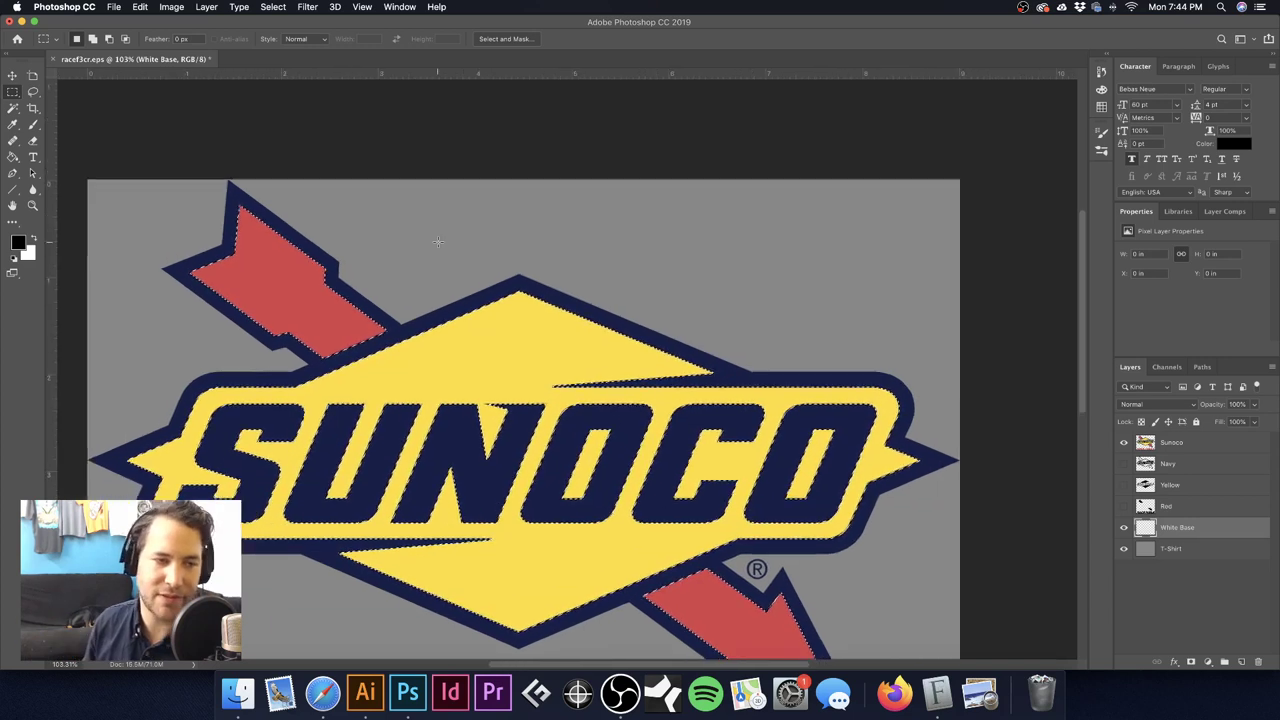
pyautogui.scroll(-5, 600, 333)
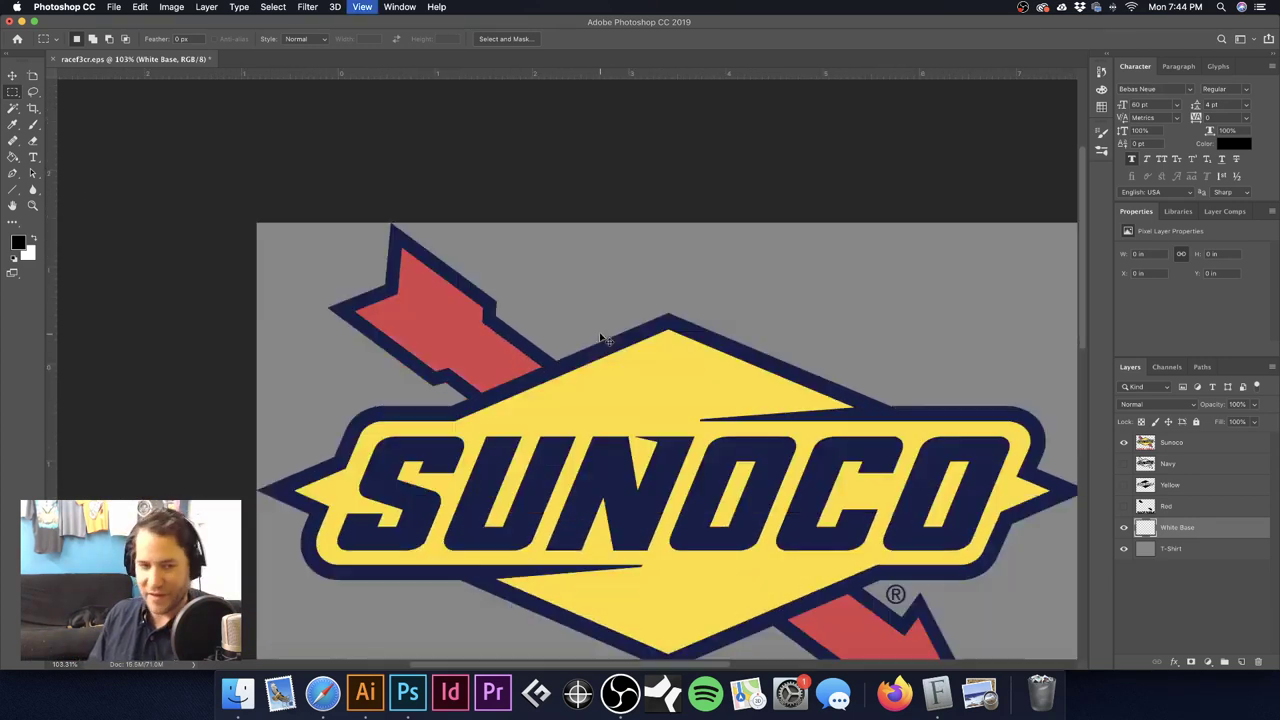
pyautogui.scroll(5, 470, 215)
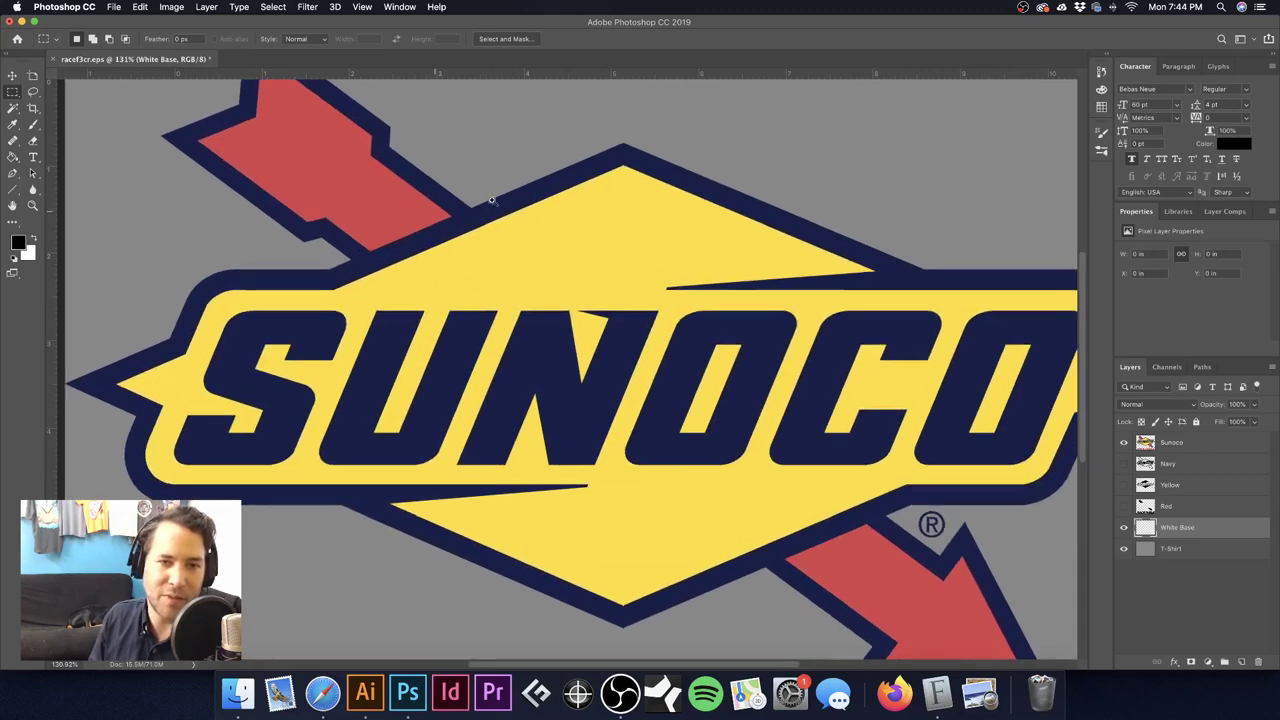
pyautogui.moveTo(537, 294); pyautogui.dragTo(537, 240)
pyautogui.press('super+r')
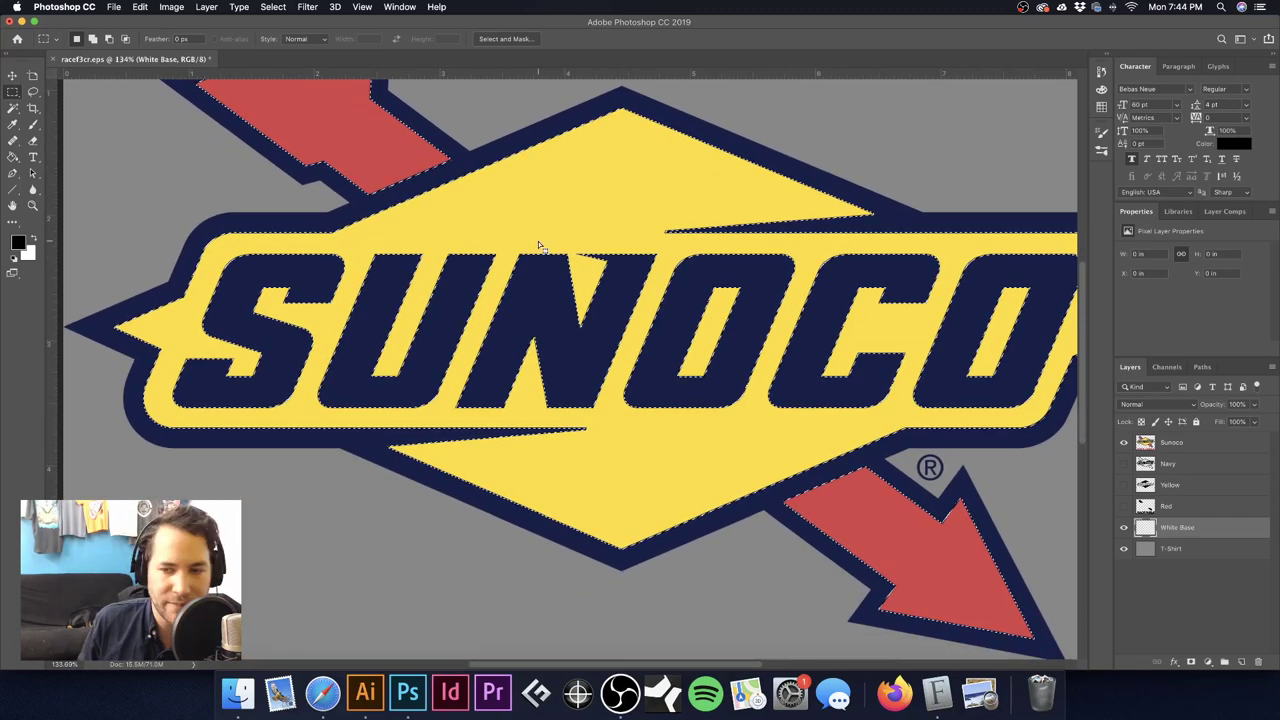
pyautogui.press('alt')
pyautogui.press('super+BackSpace')
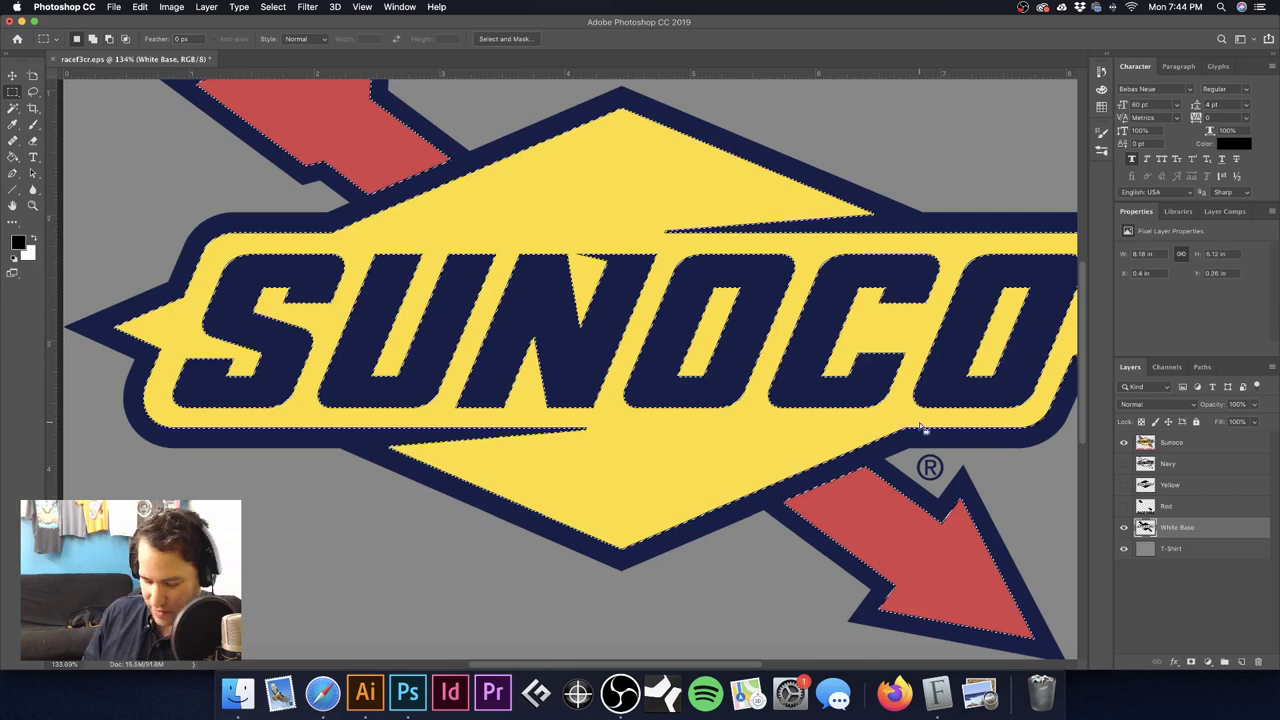
# Step: Hide the Red and White Base layers, show the coloured Sunoco artwork, and select Sunoco
pyautogui.click(1123, 442)
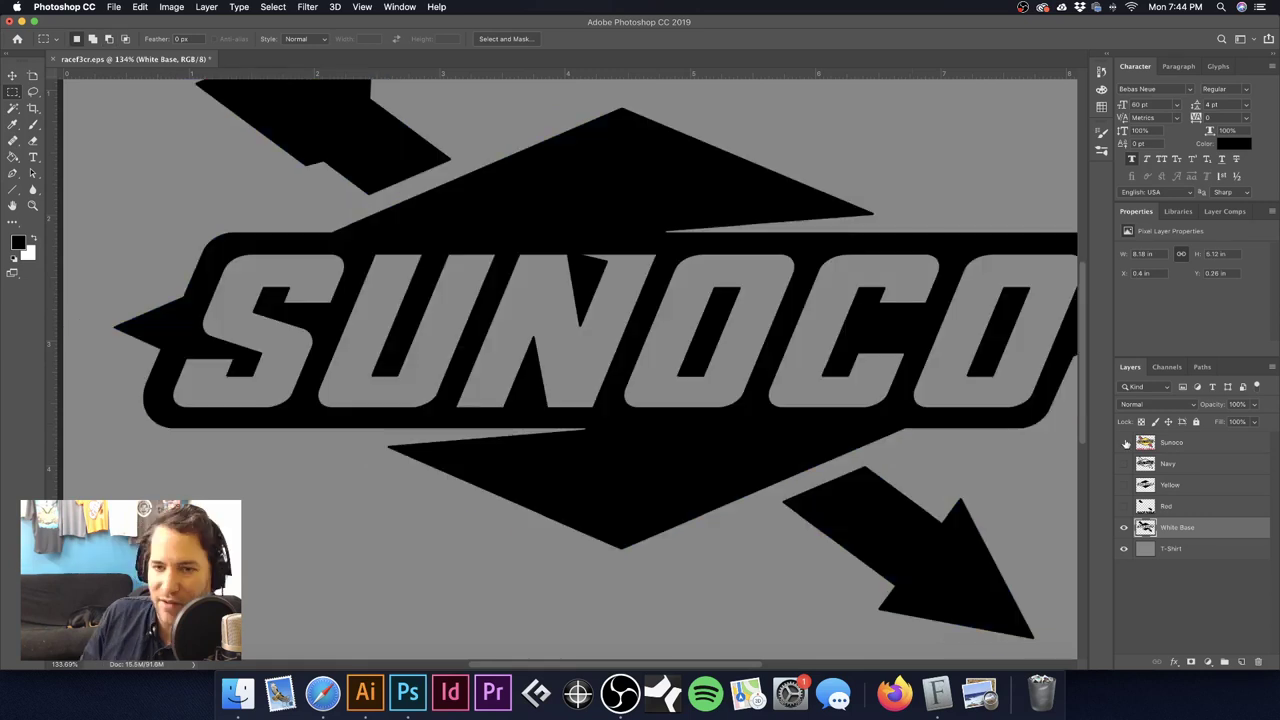
pyautogui.click(1123, 506)
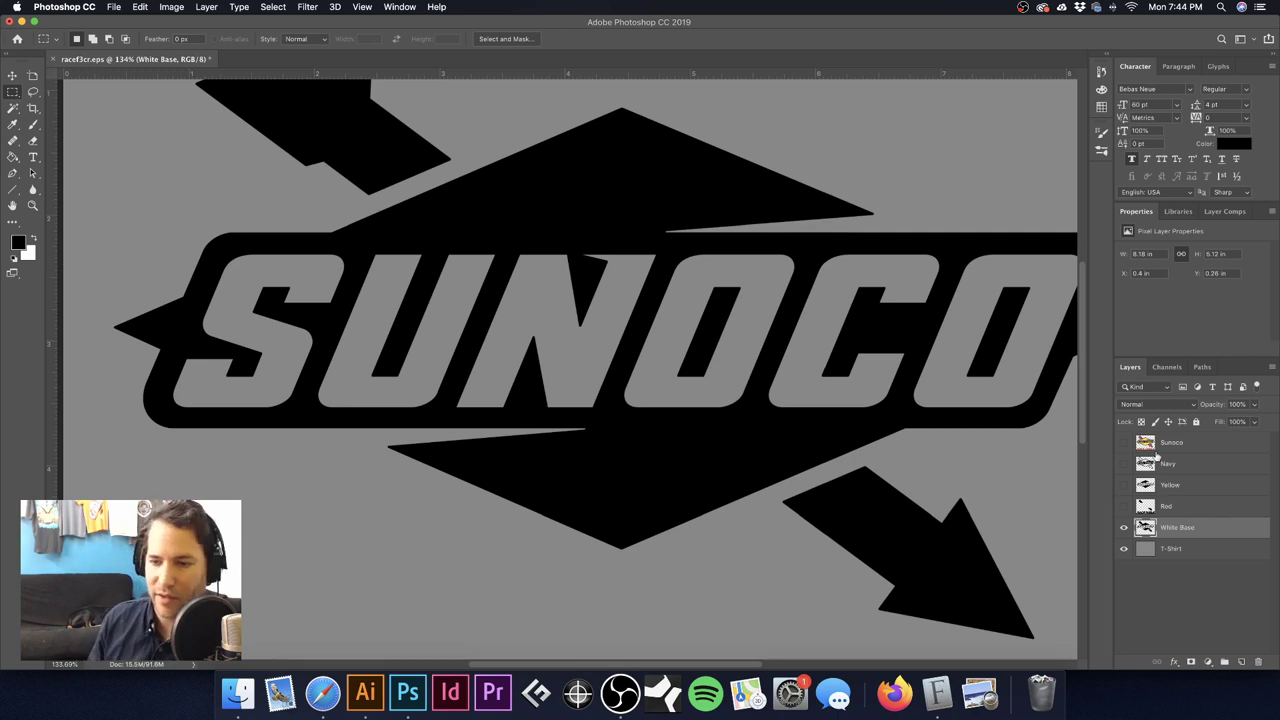
pyautogui.click(1123, 527)
pyautogui.click(1123, 442)
pyautogui.click(1205, 444)
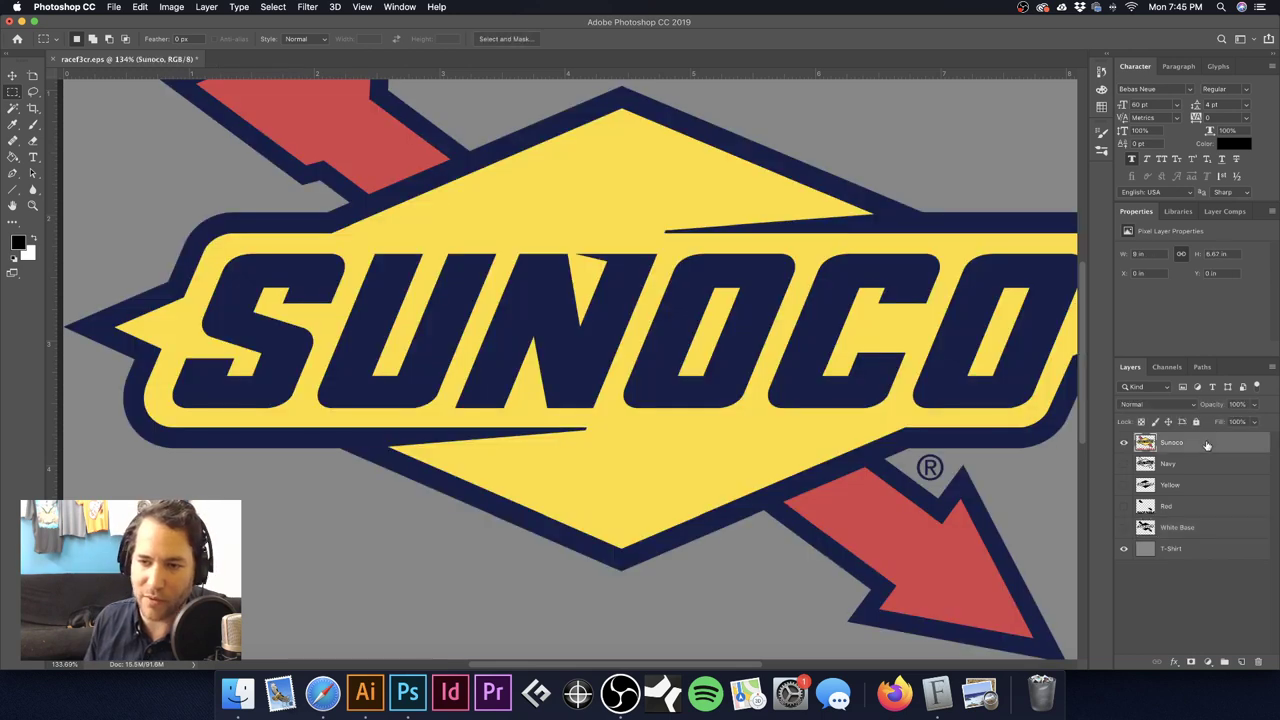
# Step: Magic Wand-select all the red RACE FUELS letters on the Sunoco layer
pyautogui.scroll(-5, 648, 441)
pyautogui.press('super+1')
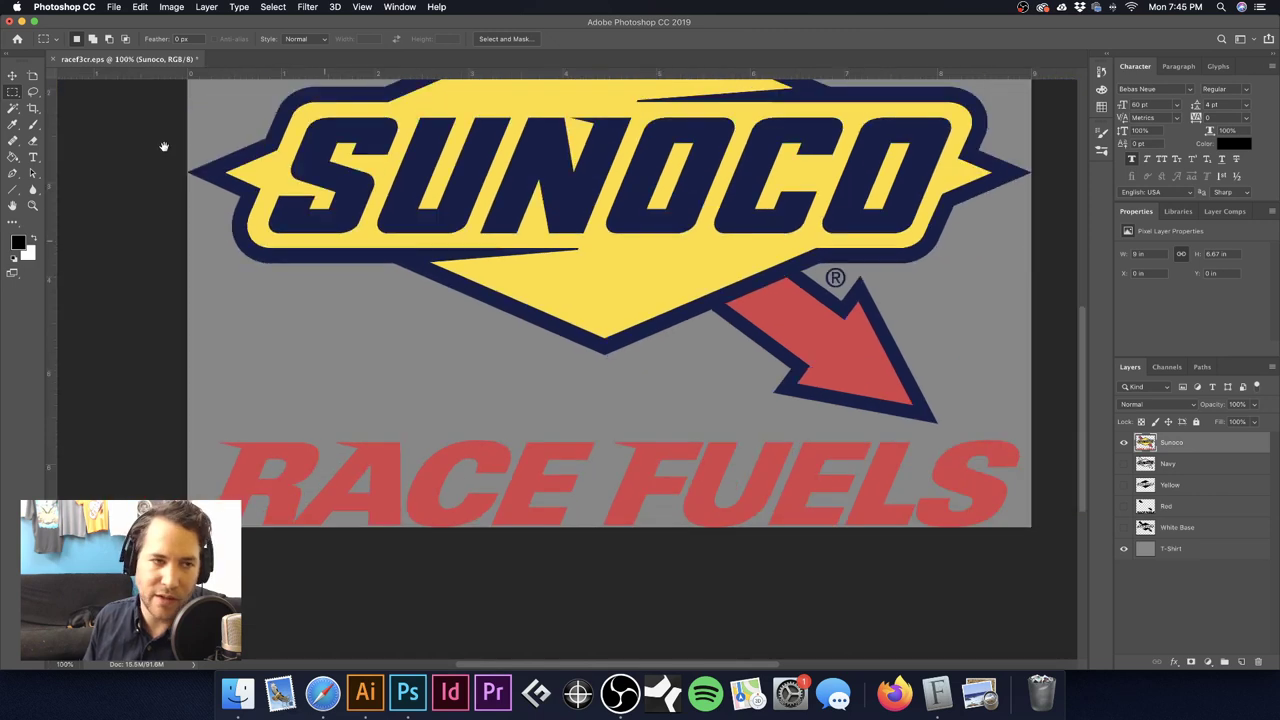
pyautogui.click(12, 108)
pyautogui.scroll(5, 342, 452)
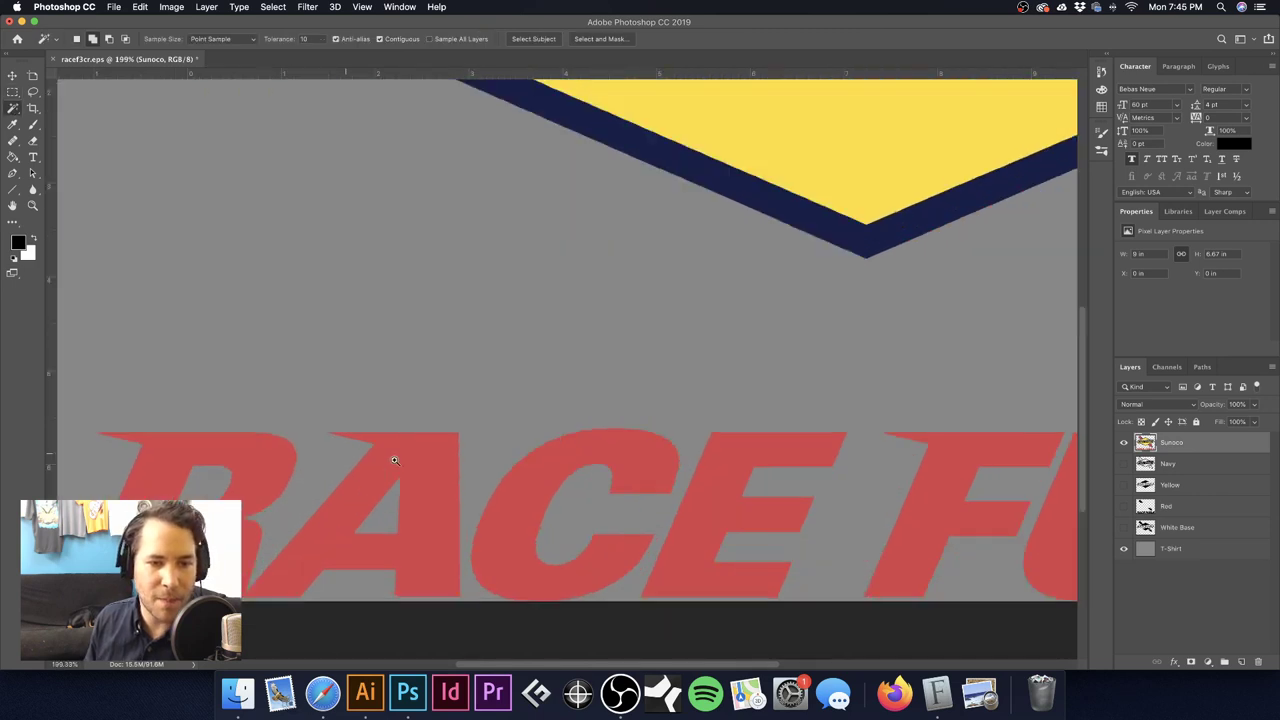
pyautogui.click(256, 457)
pyautogui.keyDown('shift'); pyautogui.click(613, 464); pyautogui.keyUp('shift')
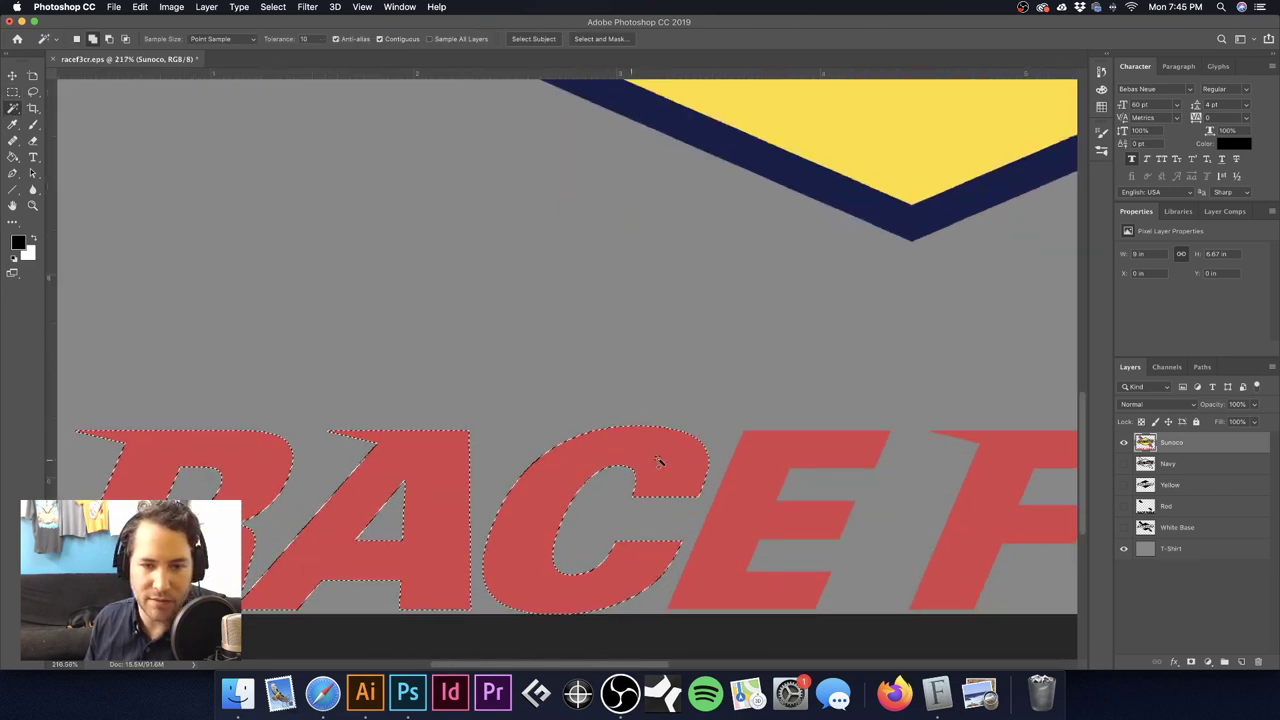
pyautogui.moveTo(801, 420); pyautogui.dragTo(544, 290)
pyautogui.moveTo(771, 320); pyautogui.dragTo(403, 292)
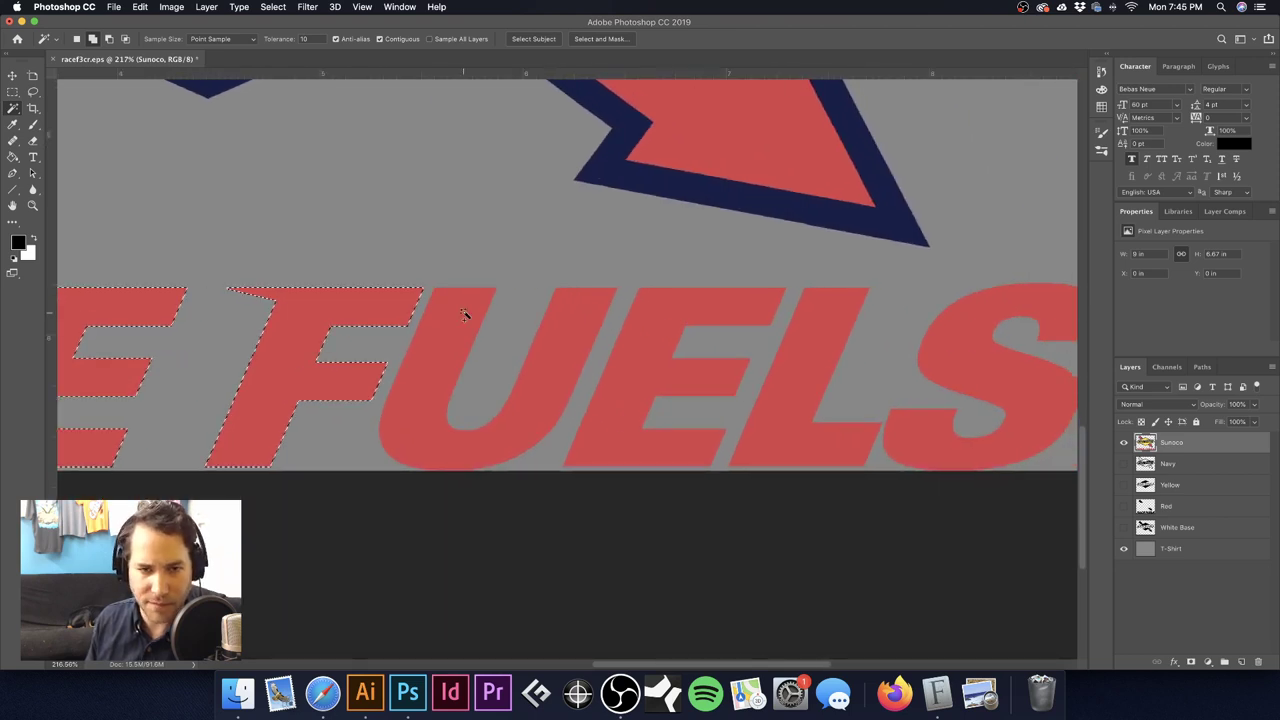
pyautogui.hscroll(6, 540, 305)
pyautogui.keyDown('shift'); pyautogui.click(636, 298); pyautogui.keyUp('shift')
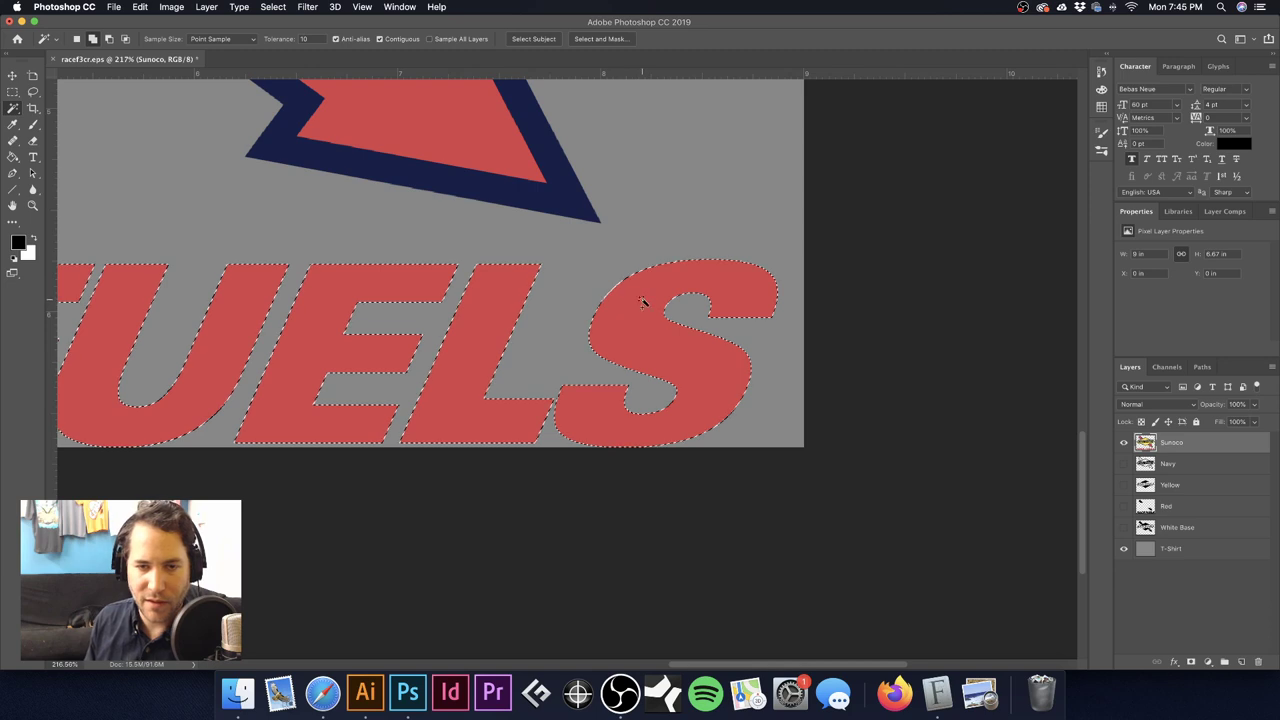
# Step: Show the Red layer, zoom in to compare its black edge, and reselect the red letter
pyautogui.scroll(-5, 565, 327)
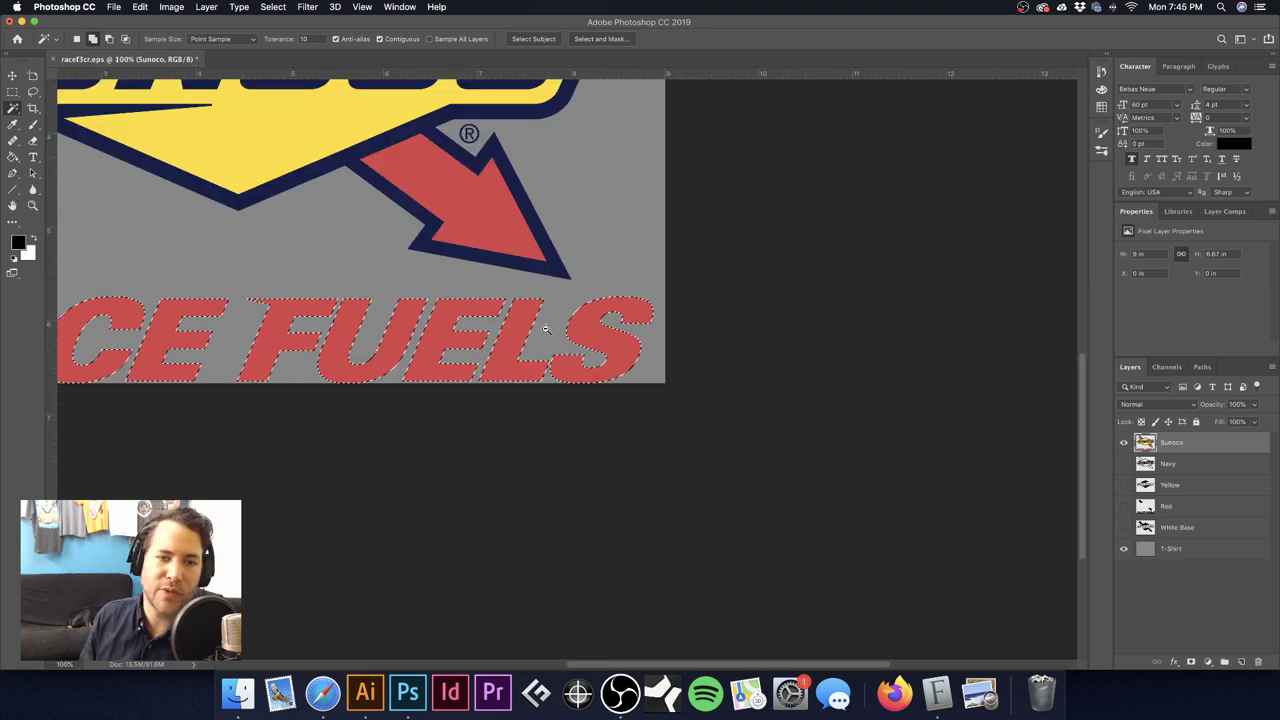
pyautogui.scroll(4, 545, 329)
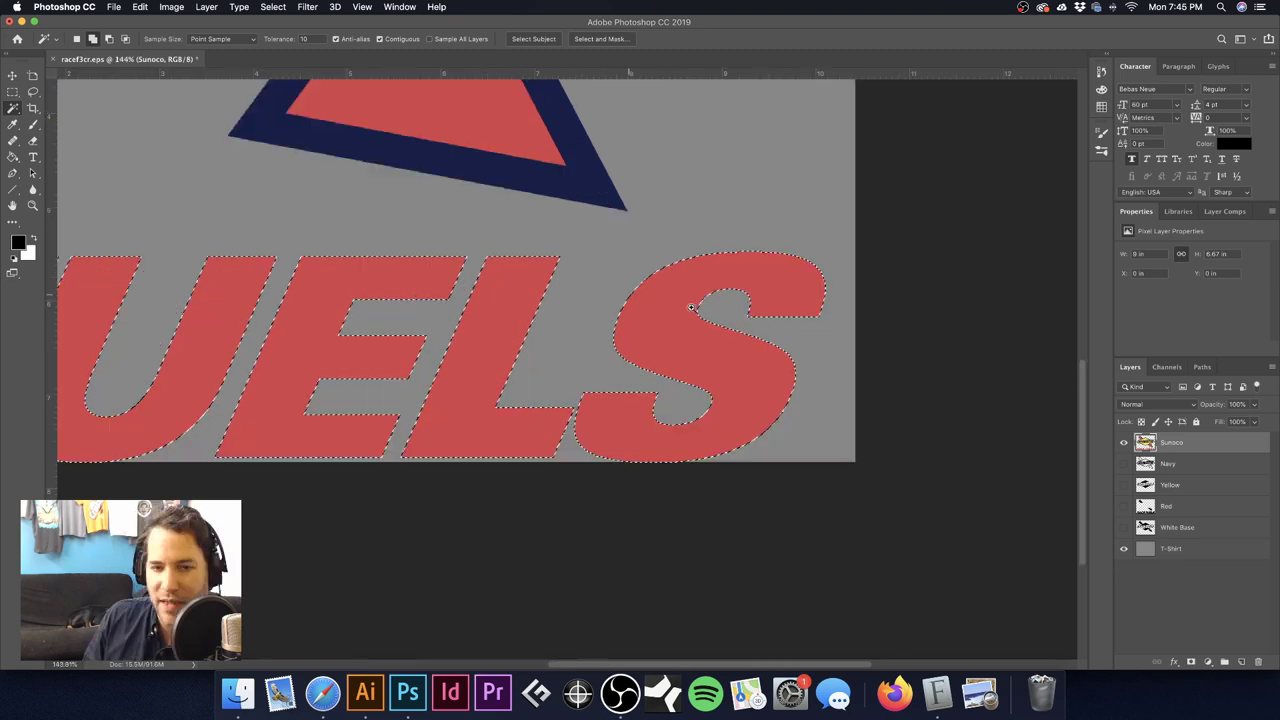
pyautogui.scroll(8, 691, 308)
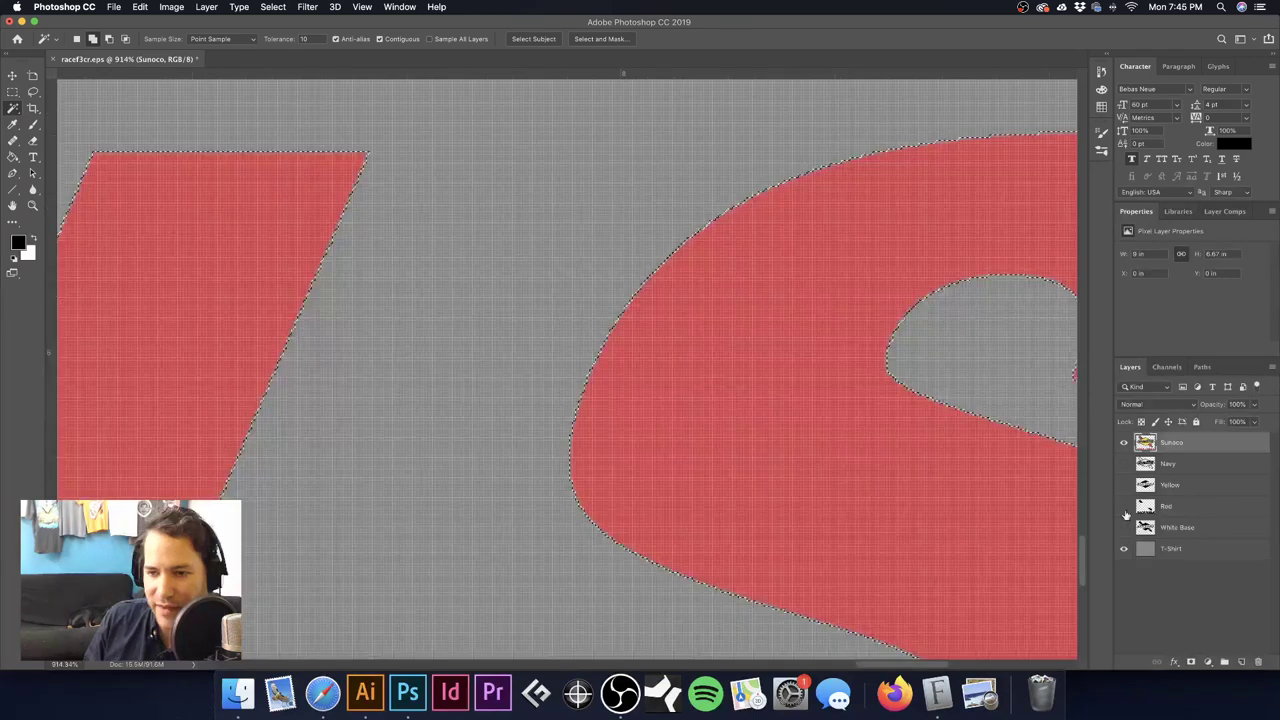
pyautogui.scroll(10, 883, 240)
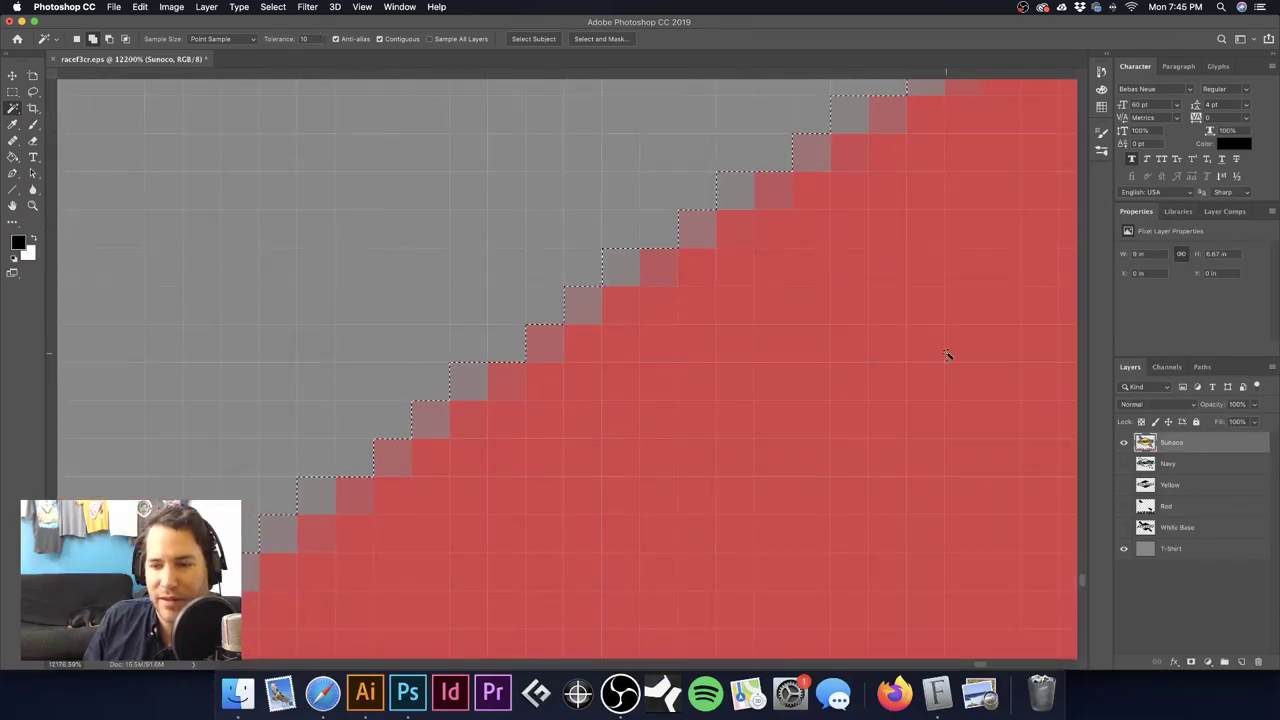
pyautogui.click(1124, 507)
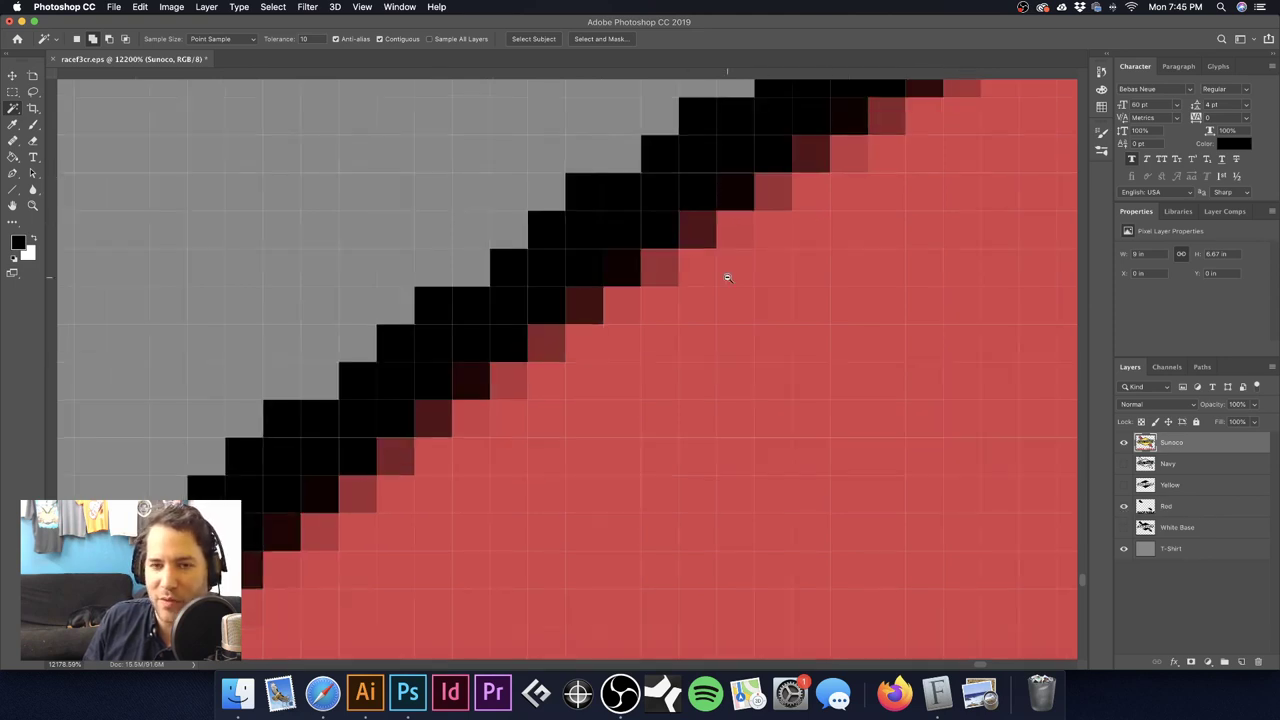
pyautogui.scroll(-5, 726, 274)
pyautogui.moveTo(547, 257); pyautogui.dragTo(374, 314)
pyautogui.scroll(-2, 497, 264)
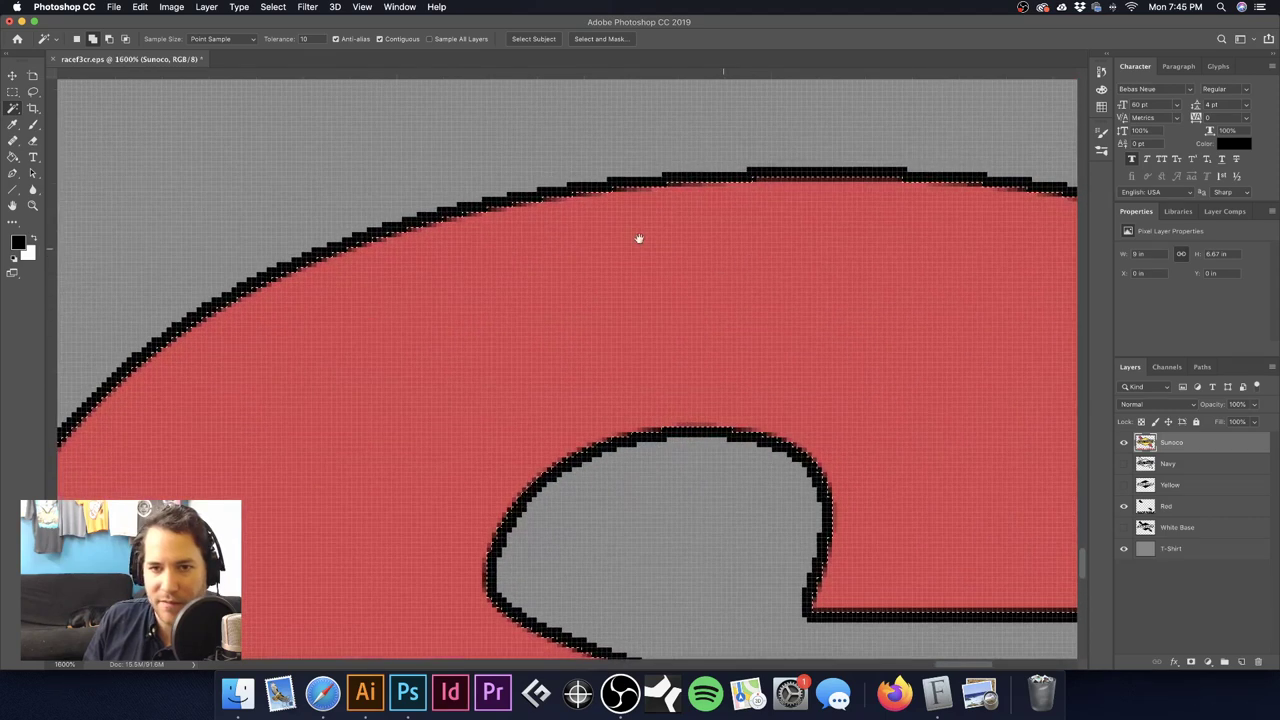
pyautogui.moveTo(637, 237); pyautogui.dragTo(385, 228)
pyautogui.click(386, 230)
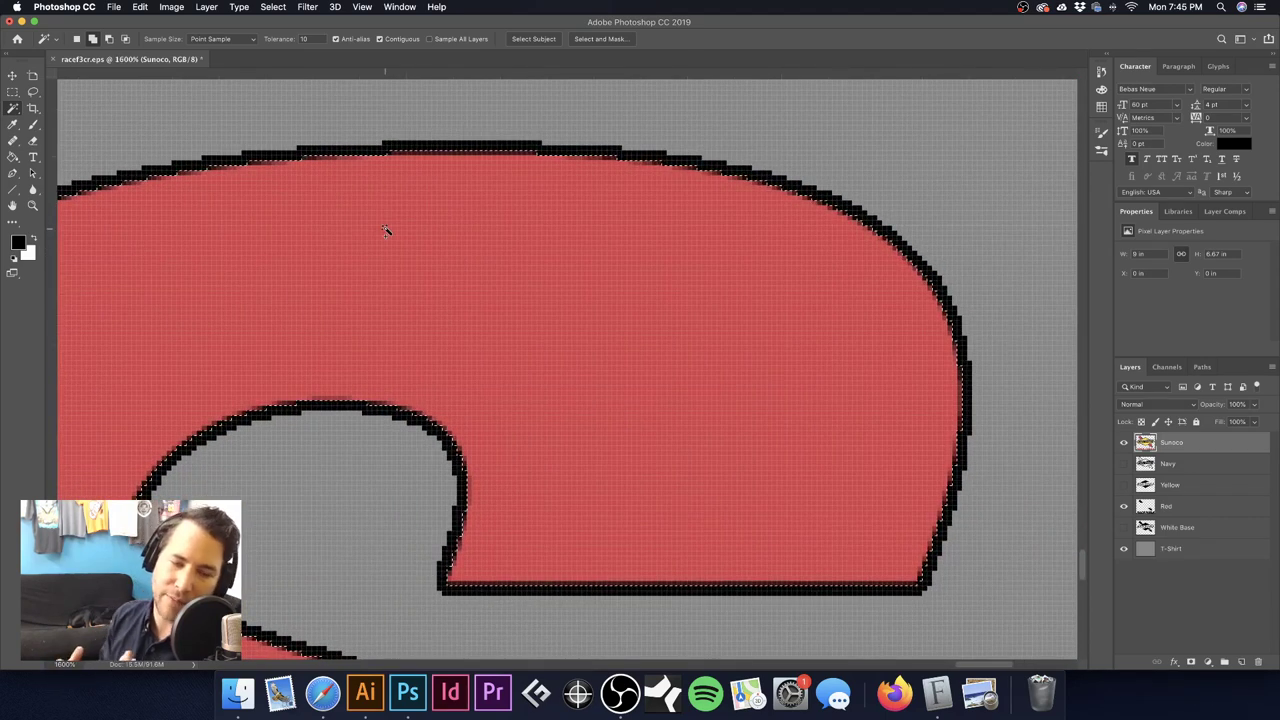
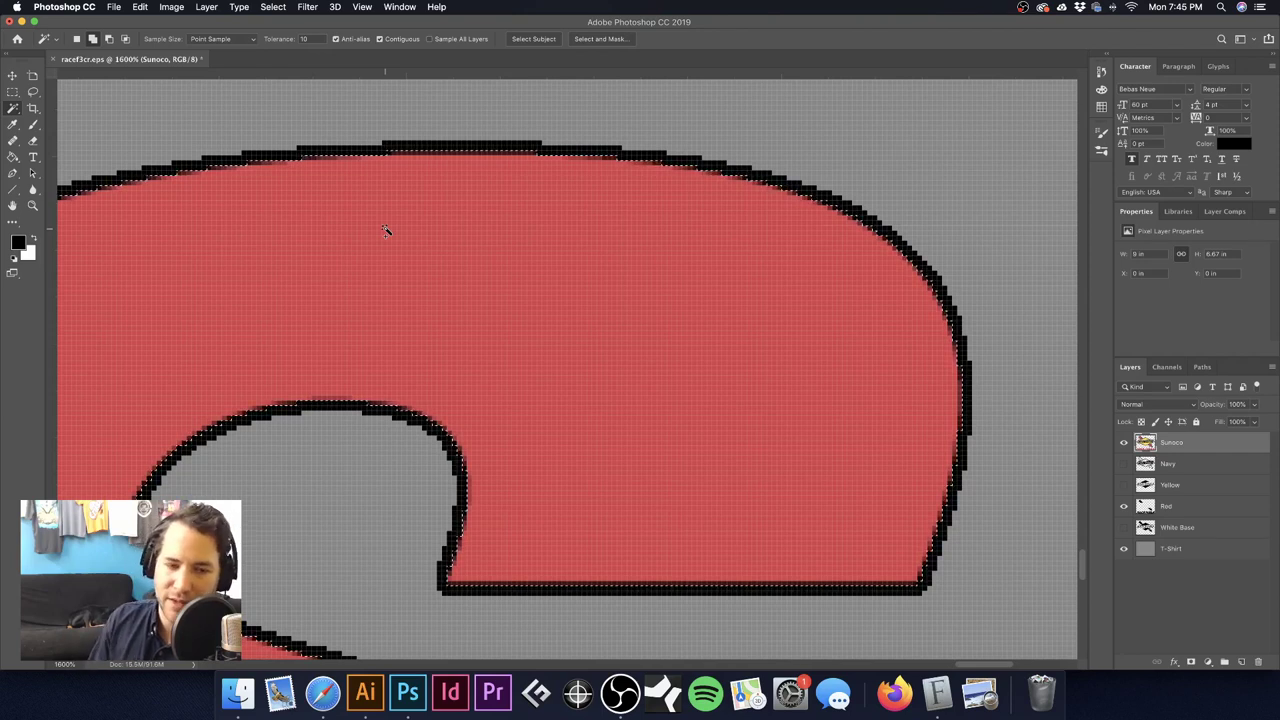
# Step: Hide the Red layer, fit the logo on screen, show White Base and deselect RACE FUELS
pyautogui.click(1123, 507)
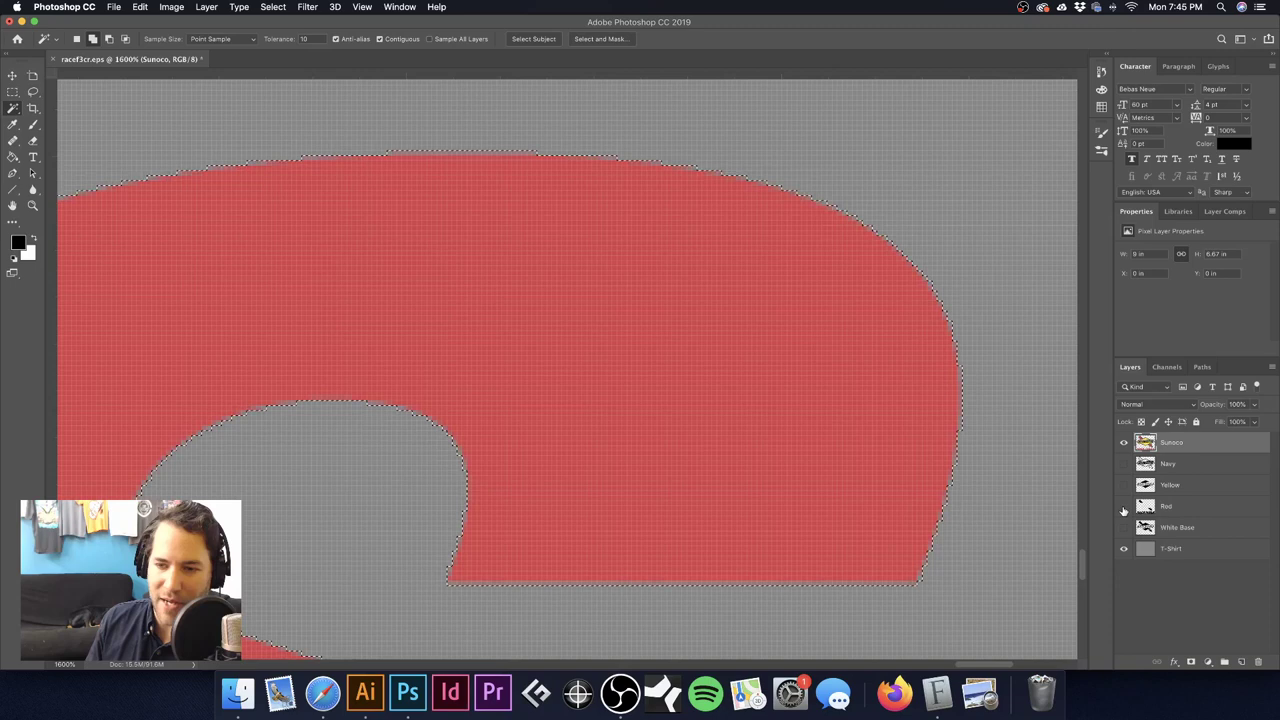
pyautogui.press('super+0')
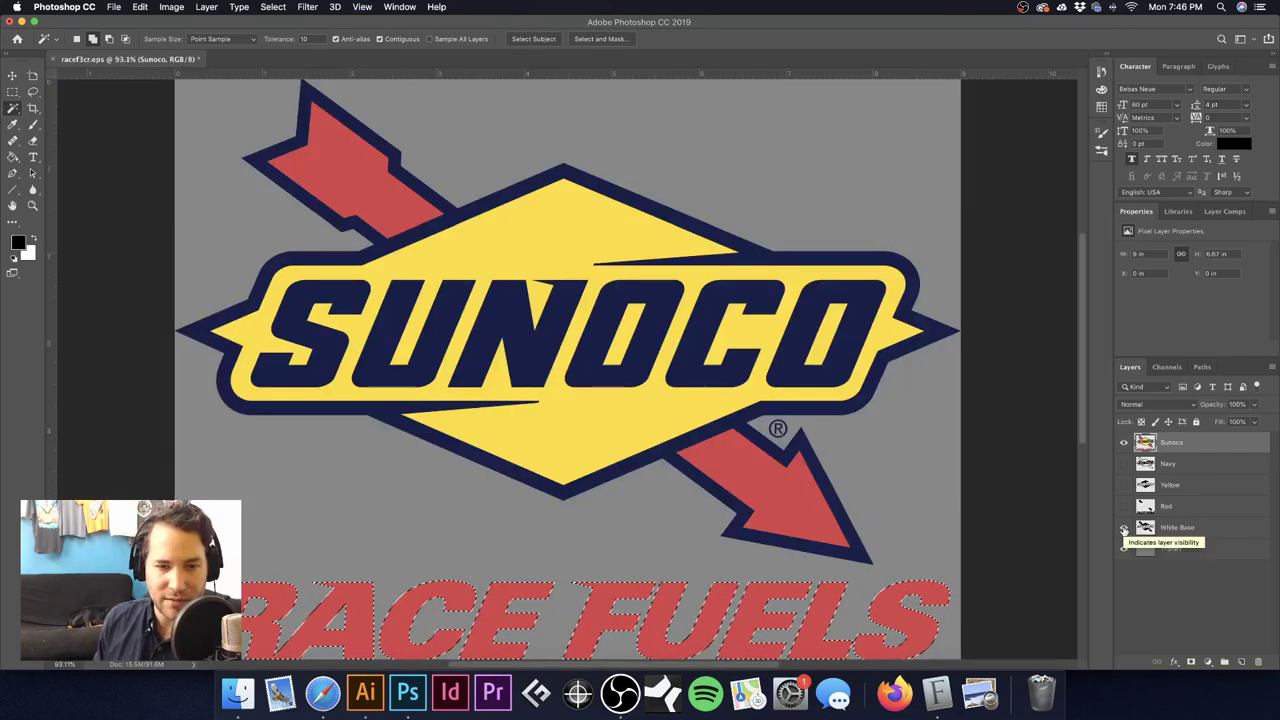
pyautogui.click(1123, 530)
pyautogui.press('super+d')
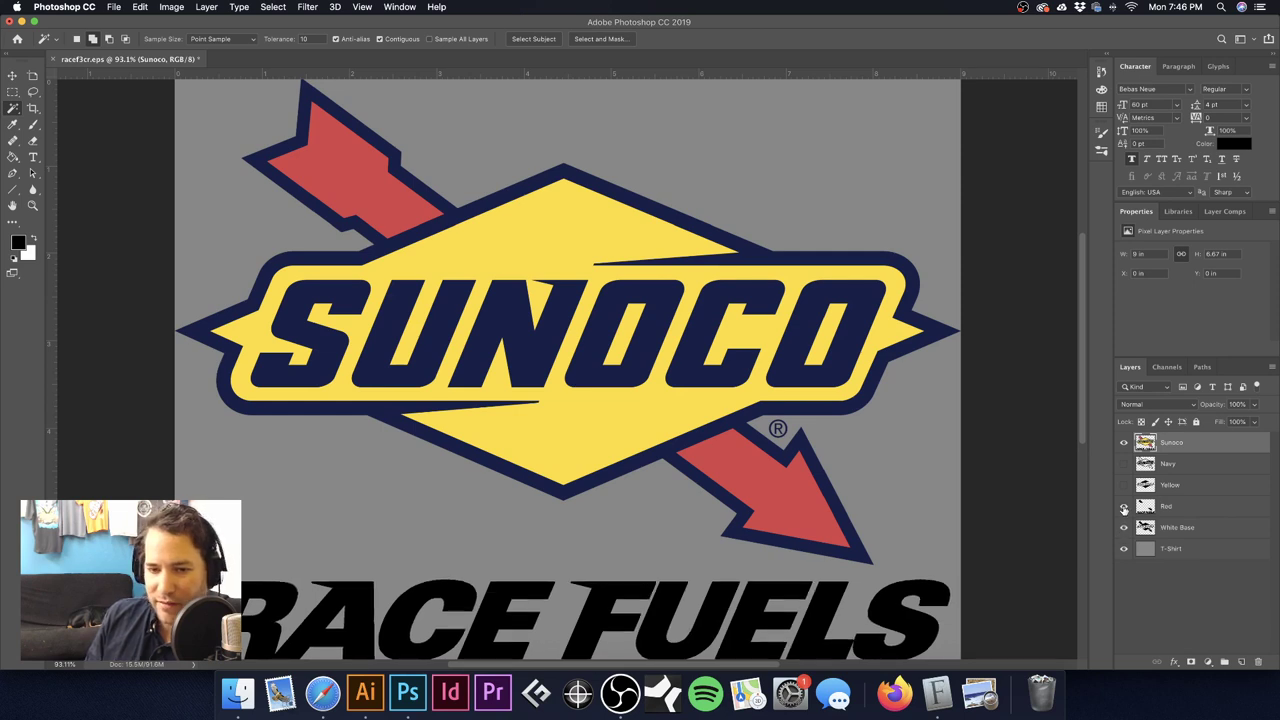
# Step: Compare Red on its own against the flickered Sunoco layer, then drag Red to the top
pyautogui.click(1123, 442)
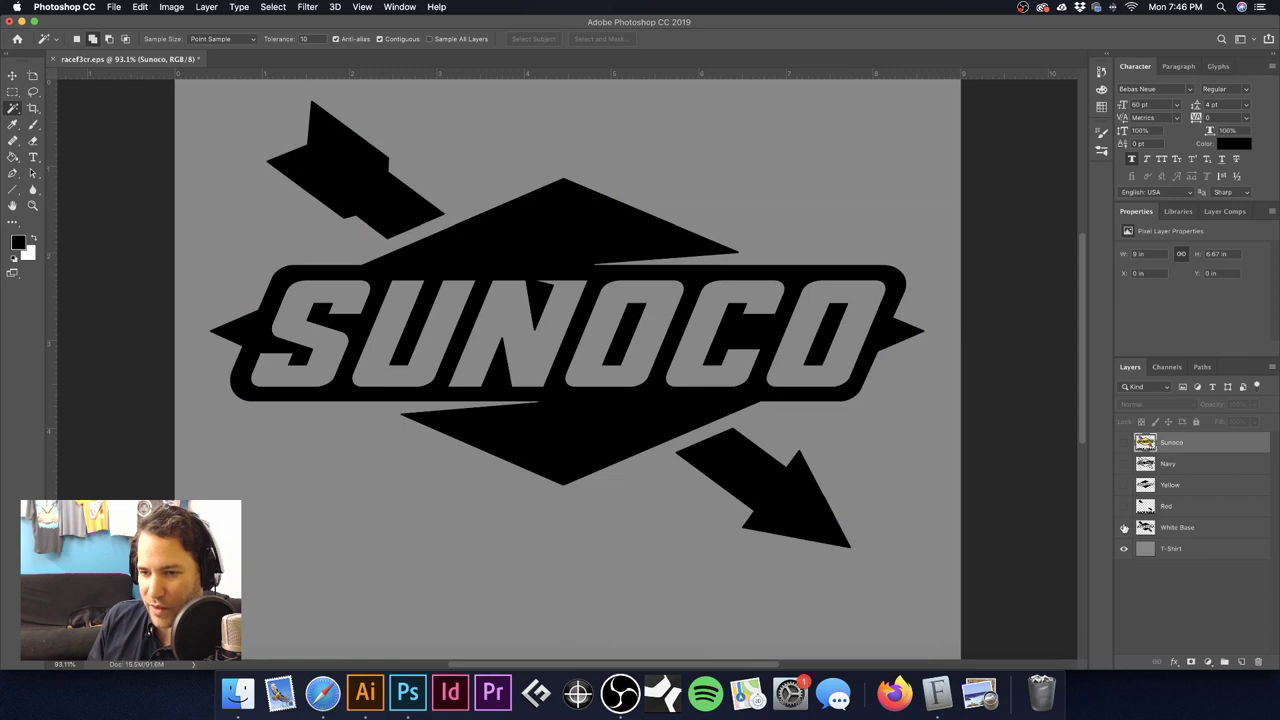
pyautogui.click(1124, 527)
pyautogui.click(1123, 507)
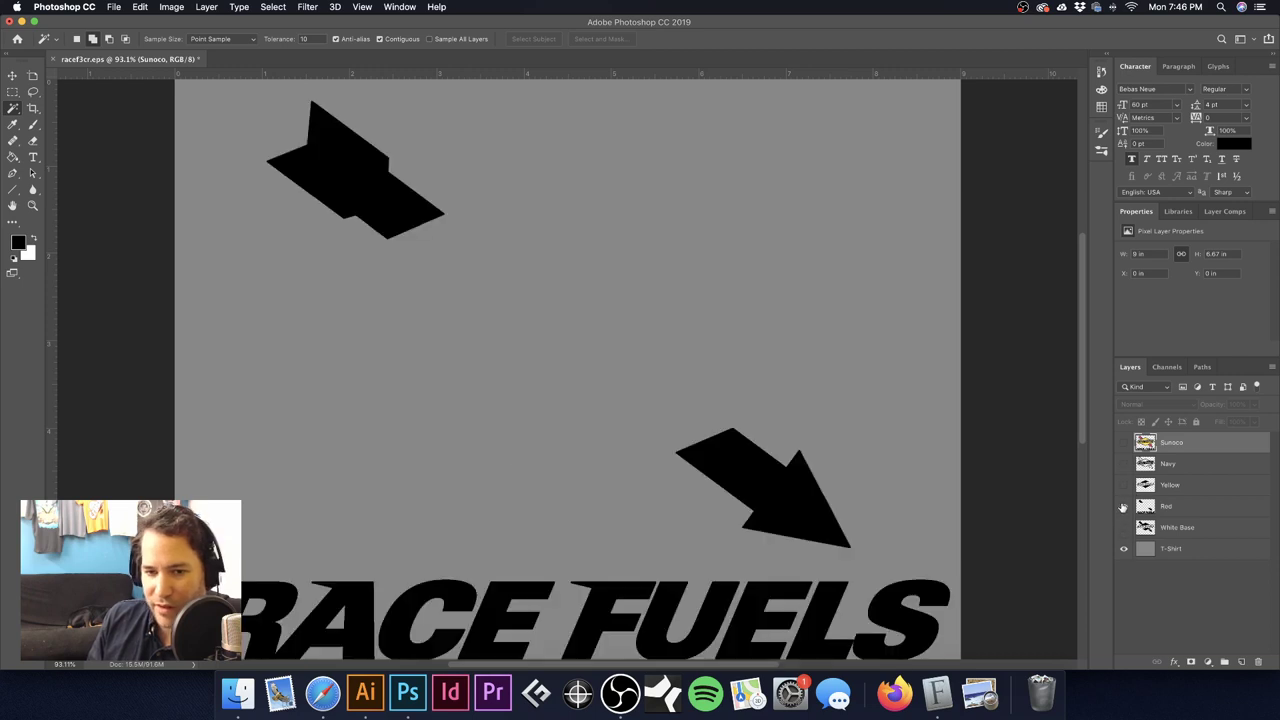
pyautogui.click(1123, 443)
pyautogui.click(1123, 444)
pyautogui.click(1123, 444)
pyautogui.click(1123, 444)
pyautogui.scroll(5, 767, 503)
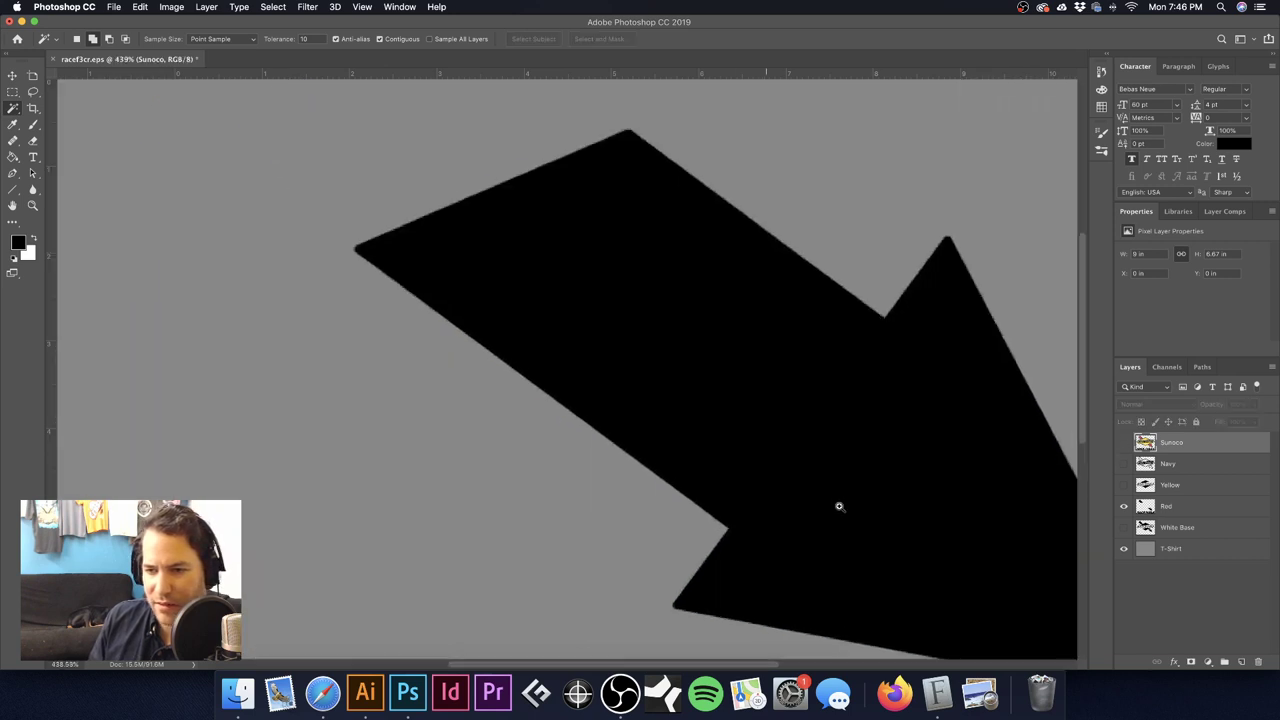
pyautogui.moveTo(1184, 510); pyautogui.dragTo(1140, 450)
# Step: Show Sunoco beneath Red, zoom in and toggle Red to check the arrow's alignment, then hide Sunoco
pyautogui.click(1123, 463)
pyautogui.click(1123, 444)
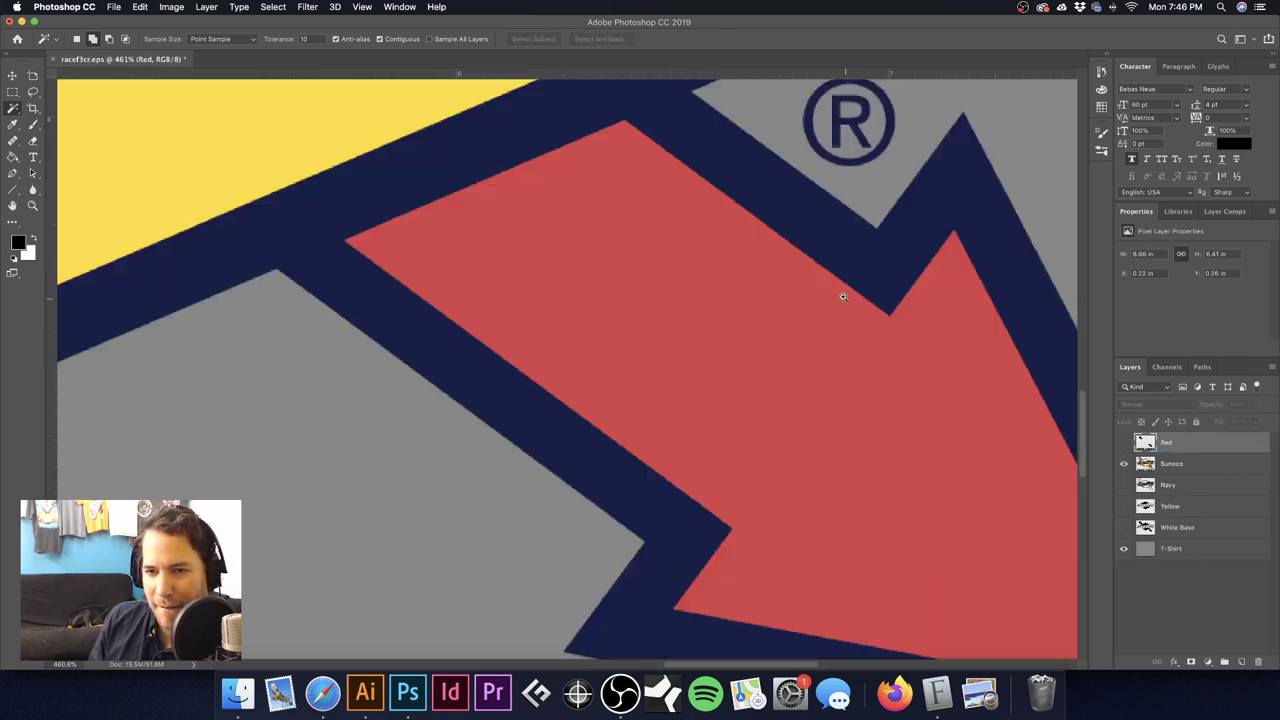
pyautogui.scroll(10, 857, 294)
pyautogui.scroll(3, 948, 373)
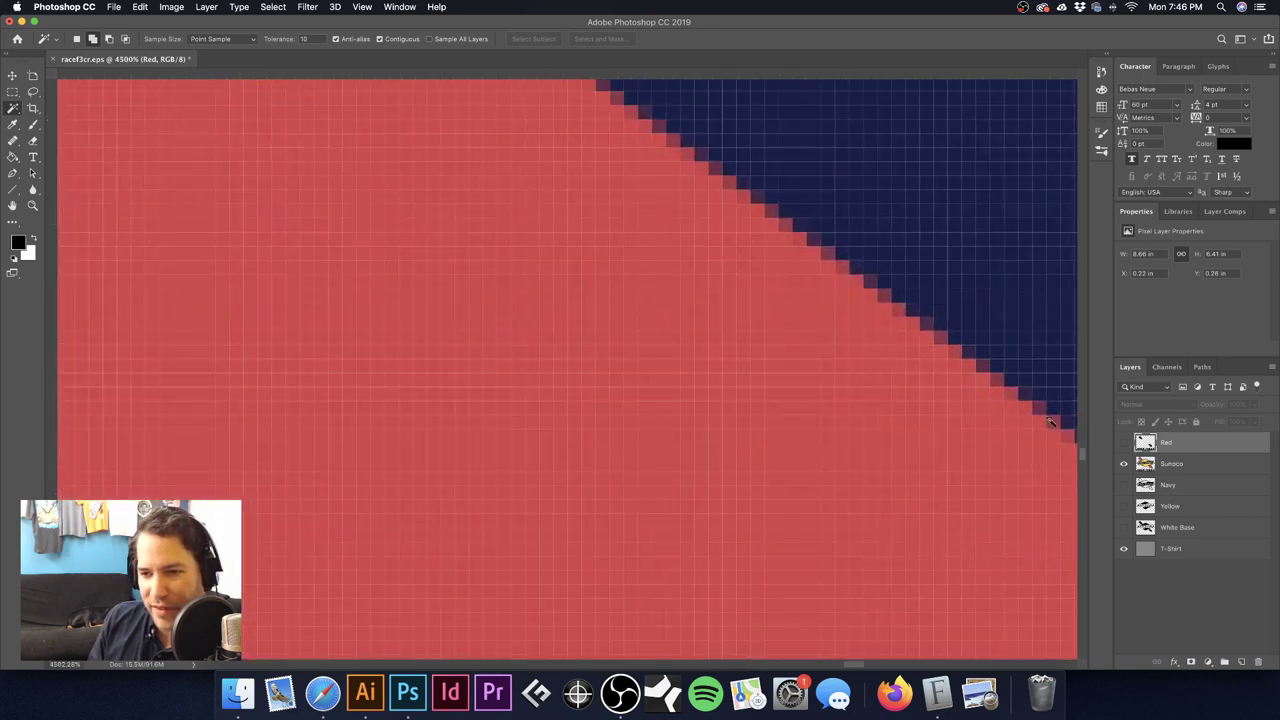
pyautogui.click(1123, 444)
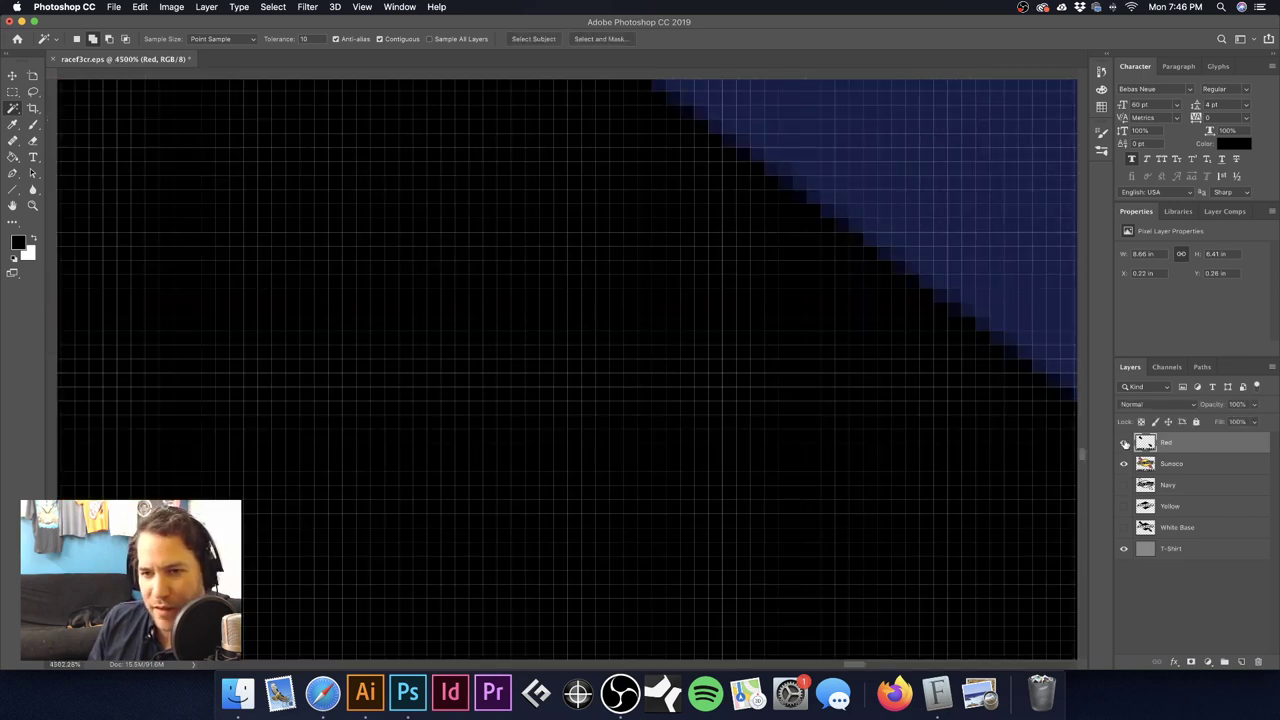
pyautogui.click(1123, 444)
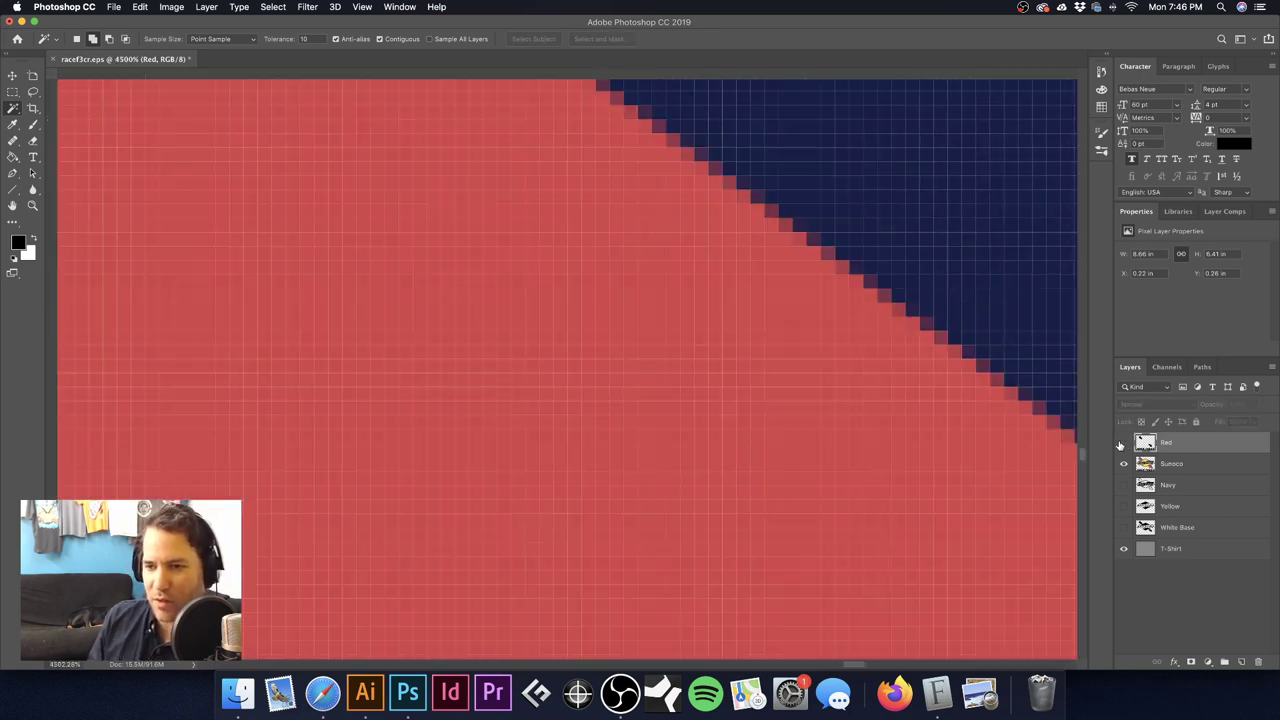
pyautogui.press('super+0')
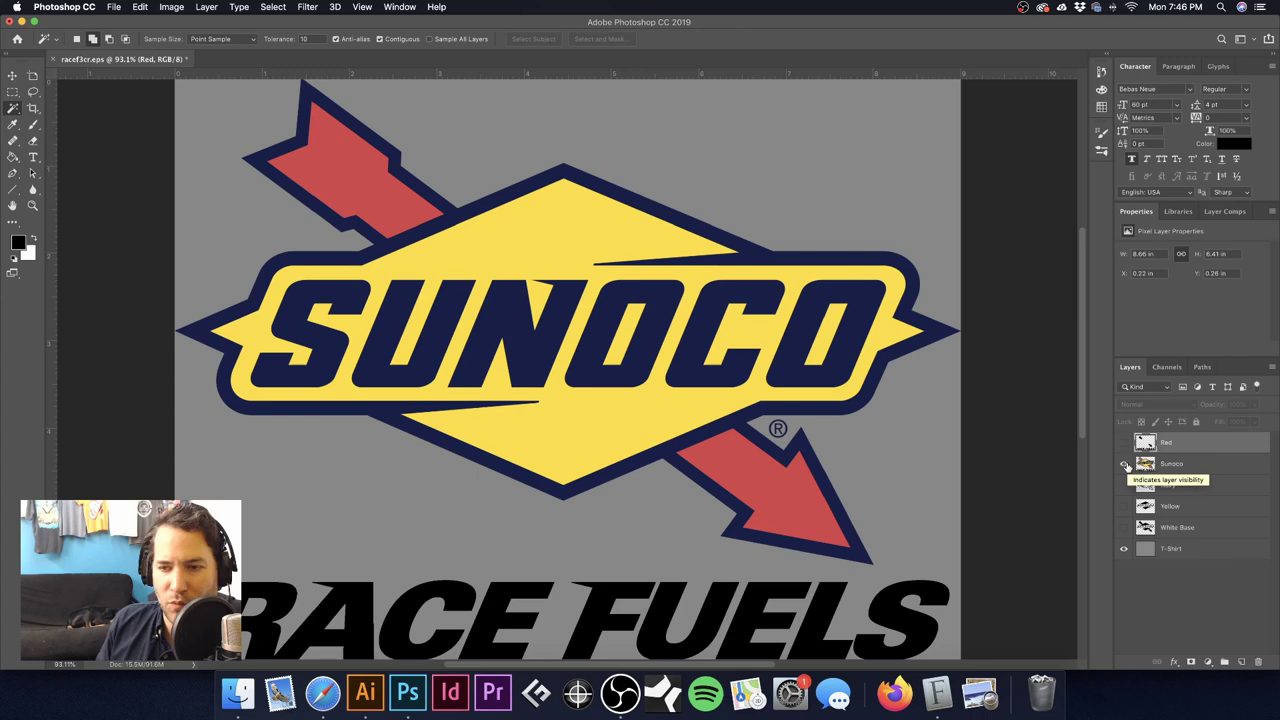
pyautogui.click(1124, 465)
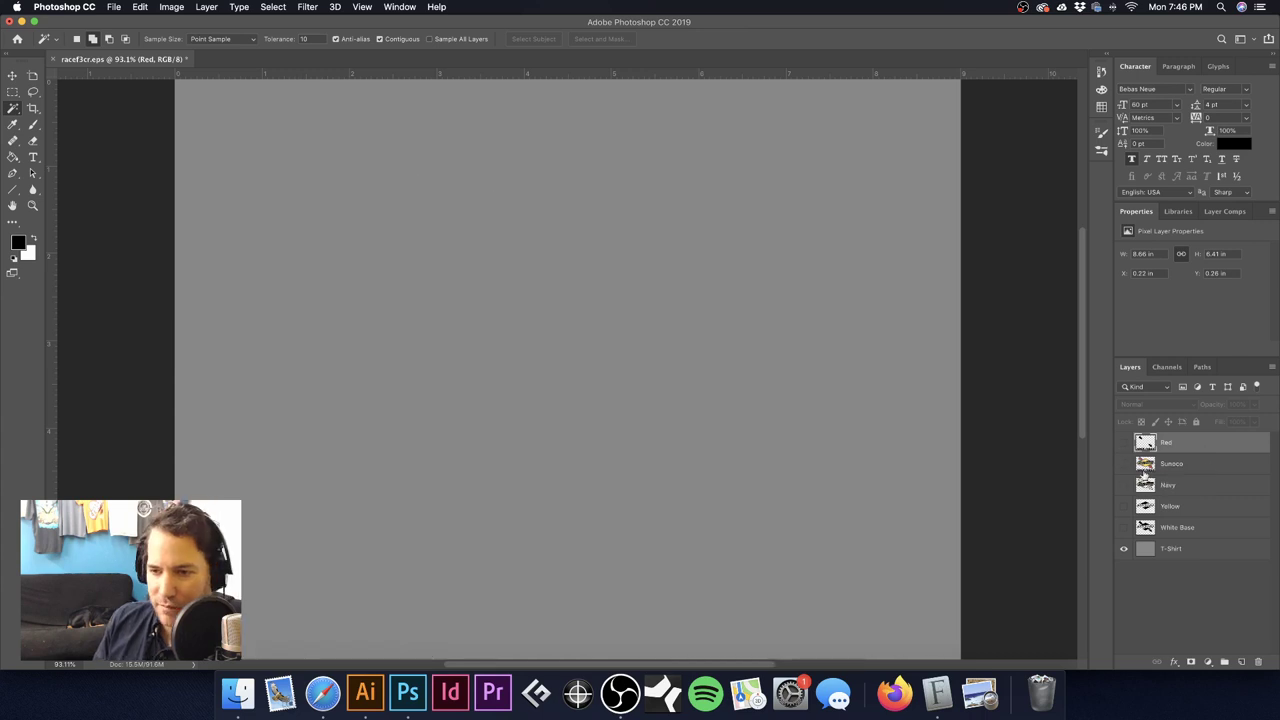
# Step: Move Sunoco to the top, briefly show Red, Navy and Yellow, then show only White Base
pyautogui.moveTo(1206, 466); pyautogui.dragTo(1203, 438)
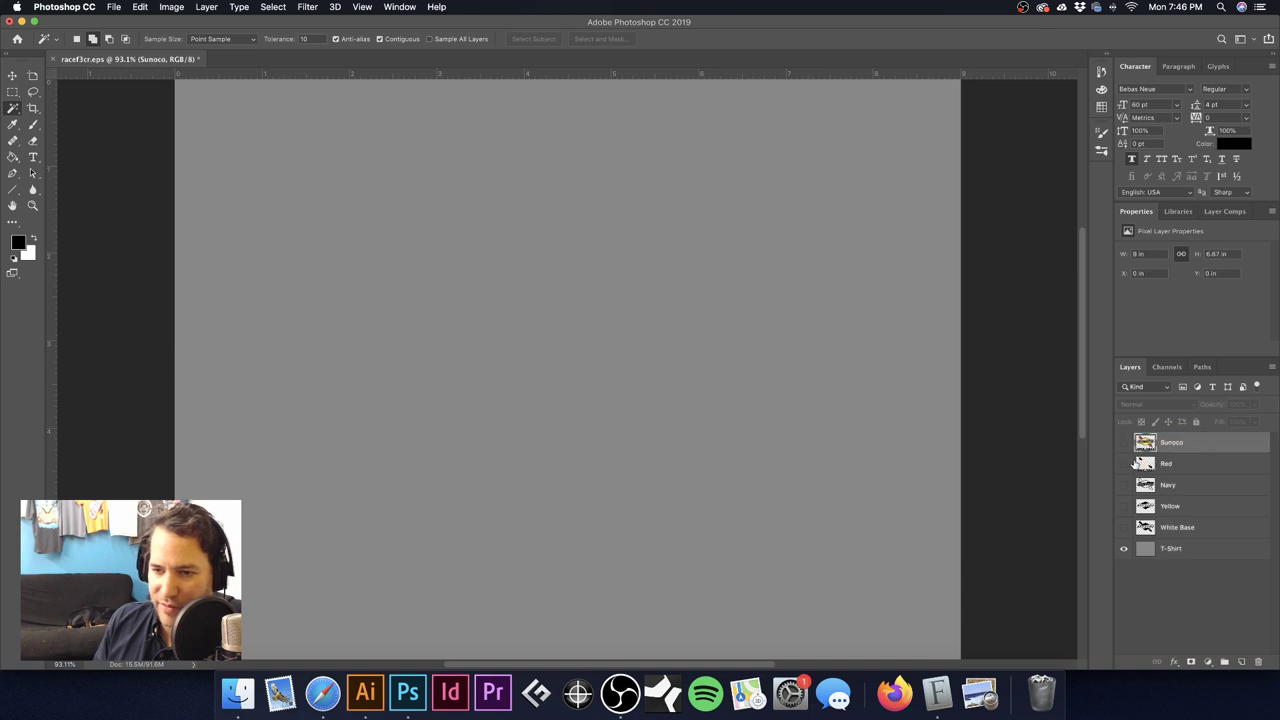
pyautogui.moveTo(1124, 465); pyautogui.dragTo(1124, 506)
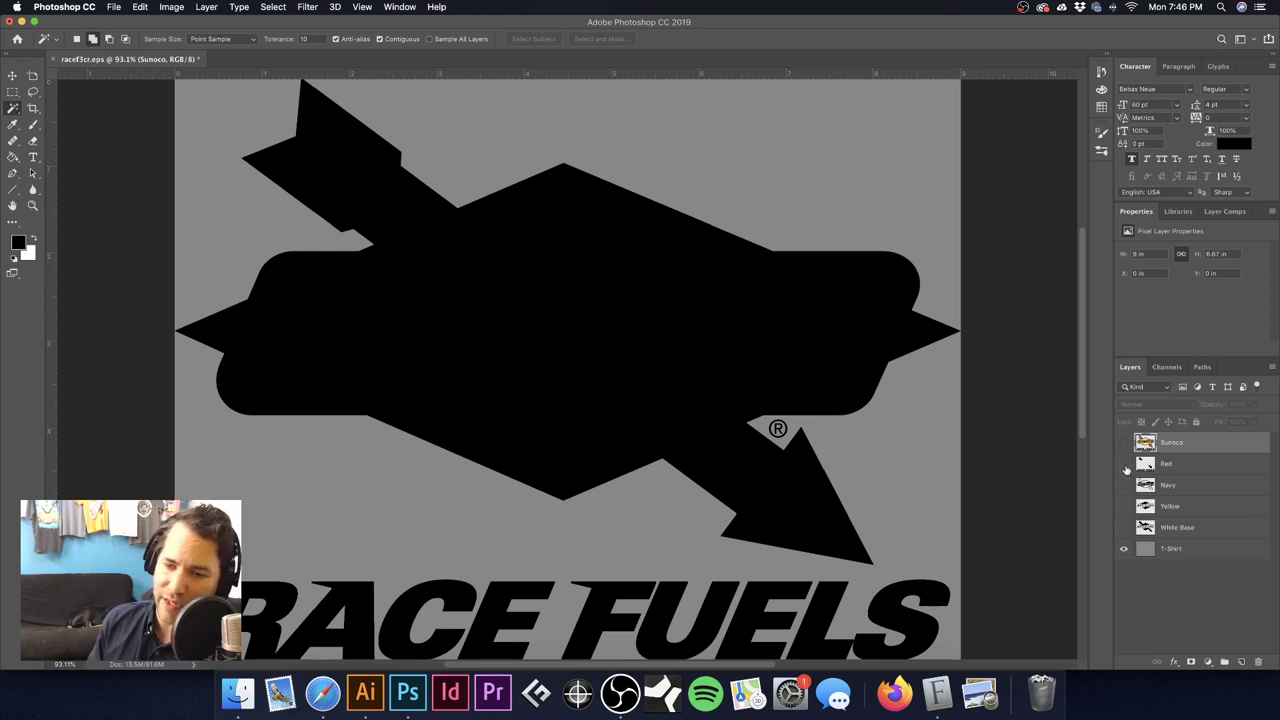
pyautogui.moveTo(1124, 464); pyautogui.dragTo(1134, 527)
pyautogui.click(1124, 528)
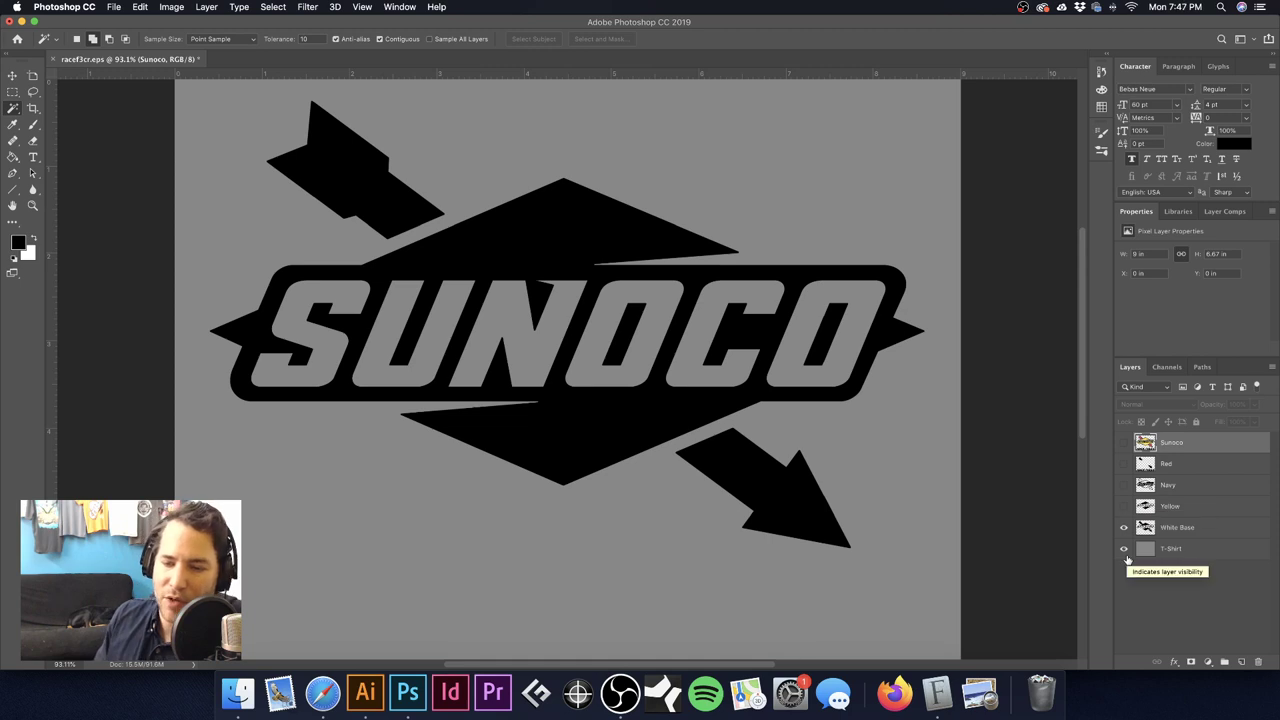
pyautogui.click(1123, 550)
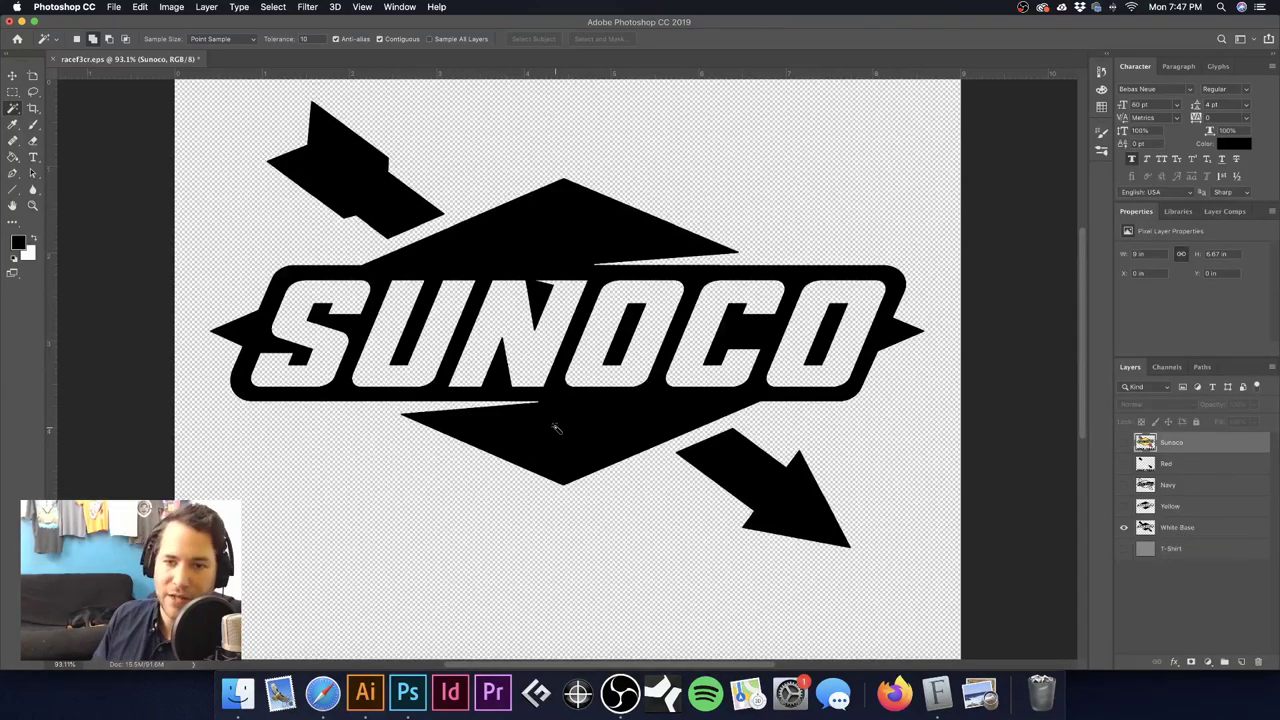
# Step: Preview the transparent white base in the print settings, close without printing, and add an empty Layer 1
pyautogui.press('super+s')
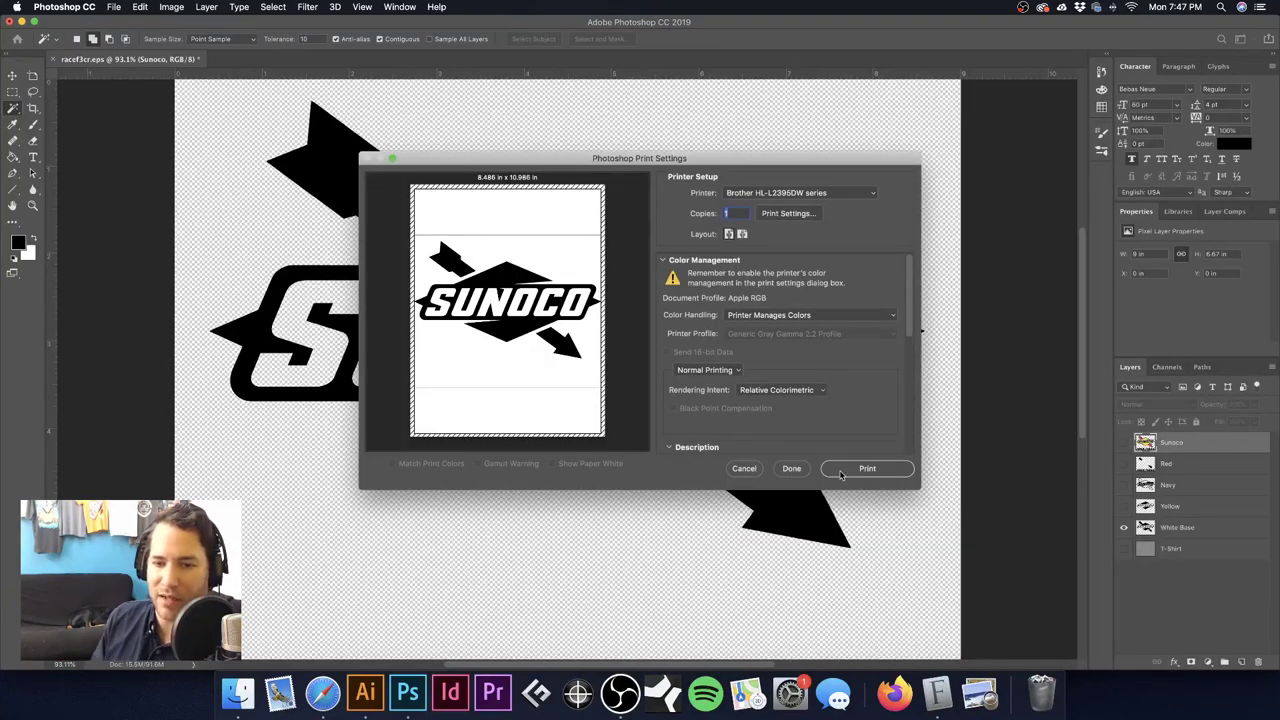
pyautogui.click(792, 469)
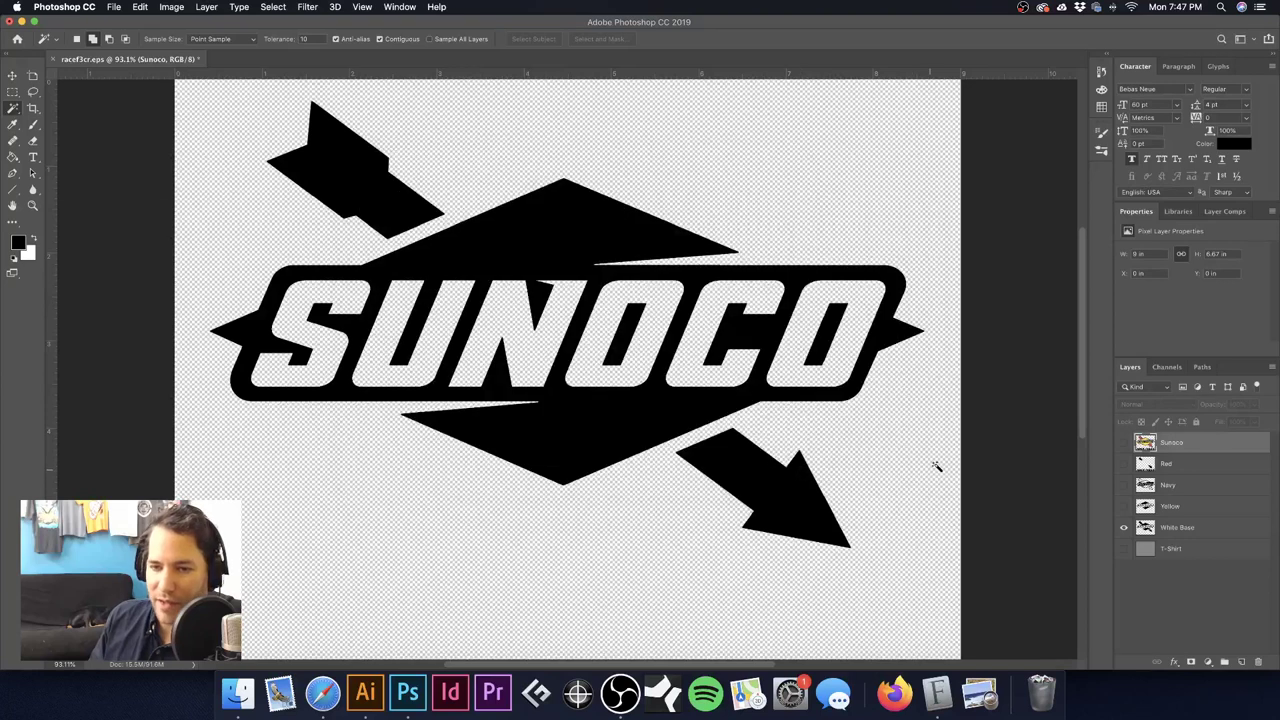
pyautogui.click(1241, 662)
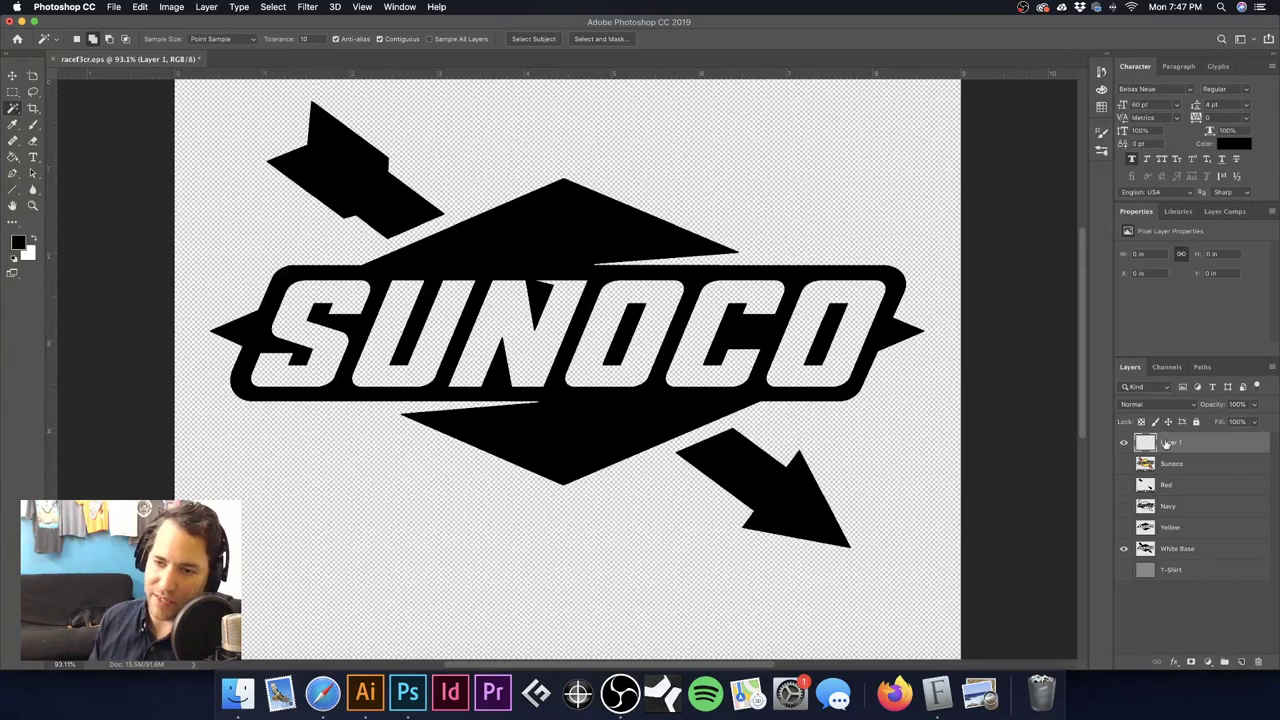
# Step: Rename Layer 1 to 'Registration Marks'
pyautogui.doubleClick(1169, 443)
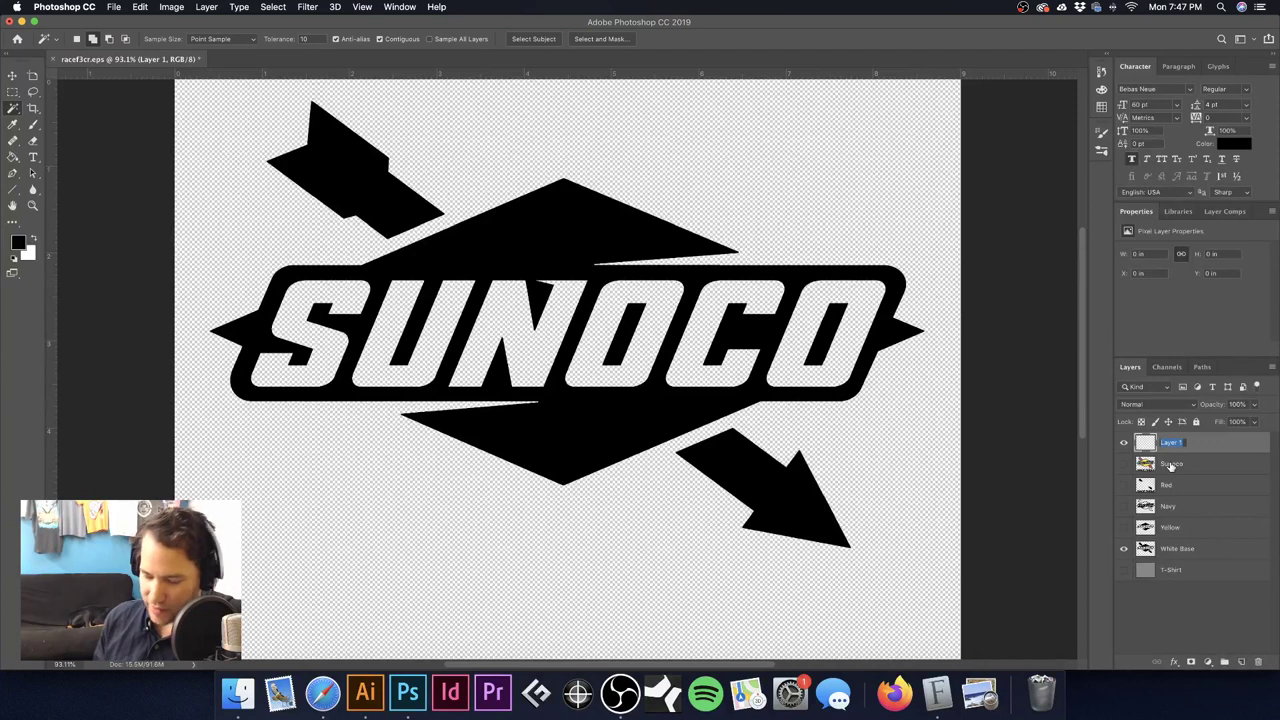
pyautogui.write('B')
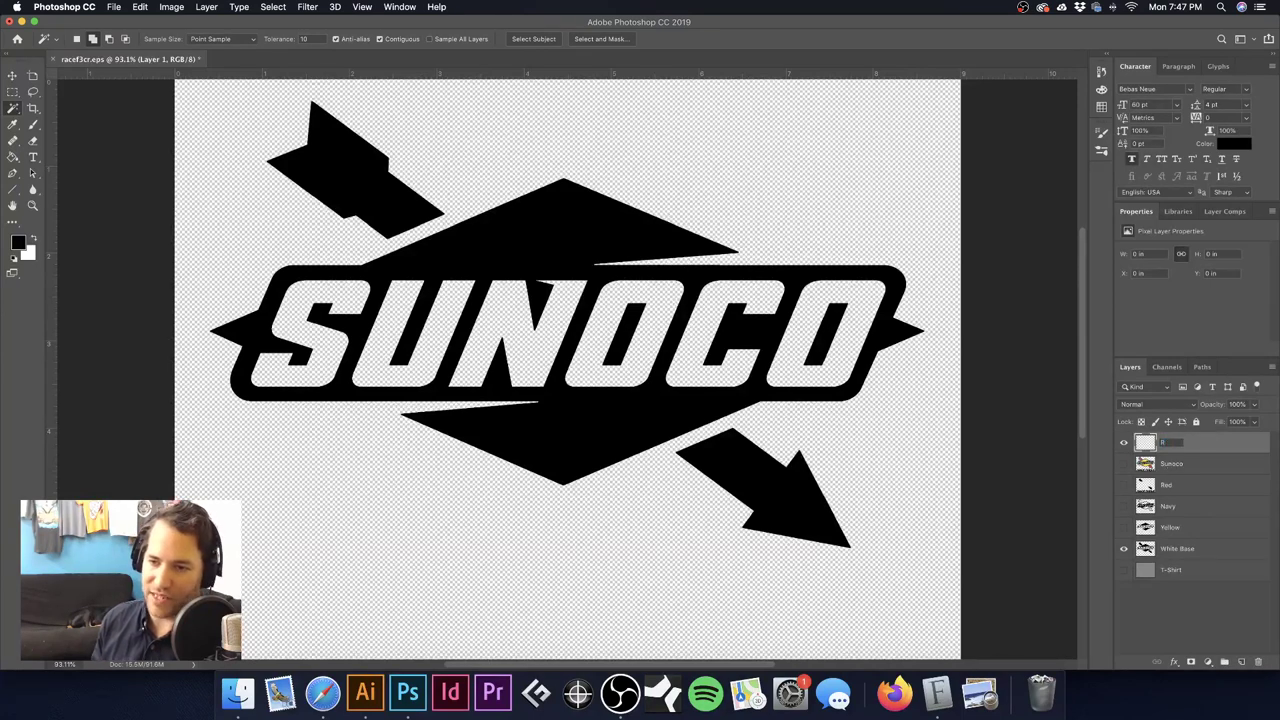
pyautogui.write('egistration Marks')
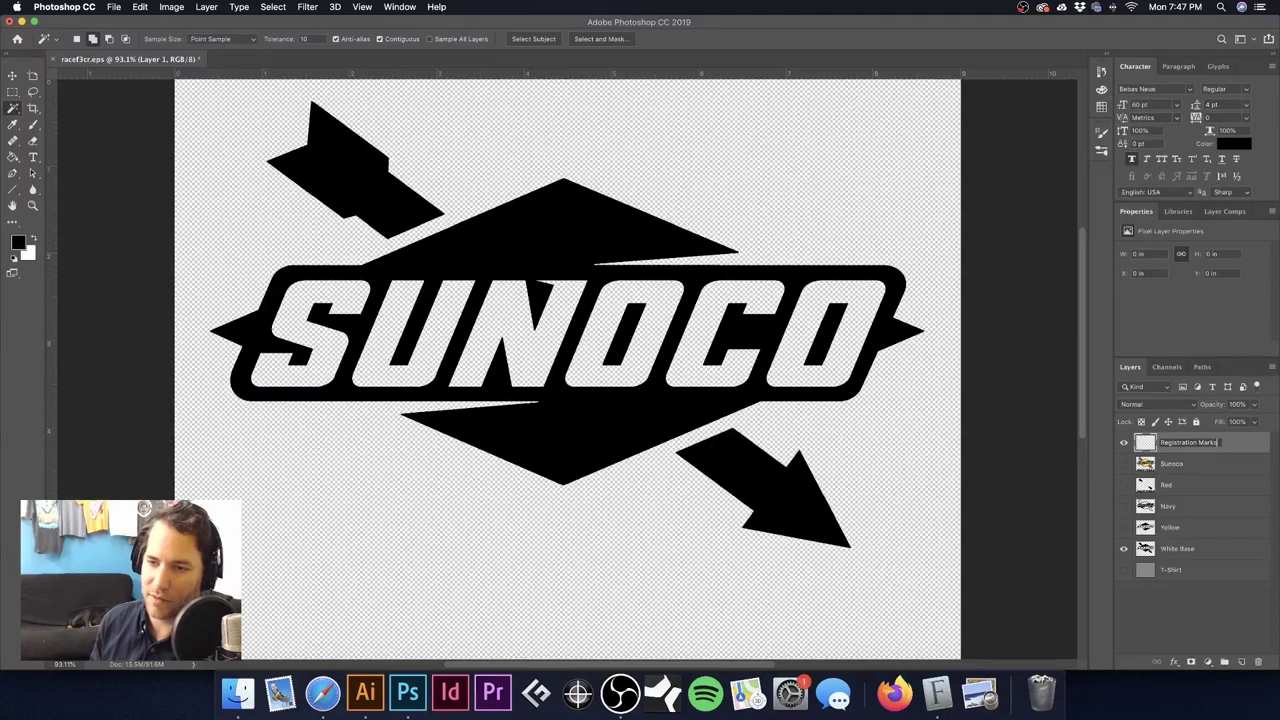
pyautogui.press('Return')
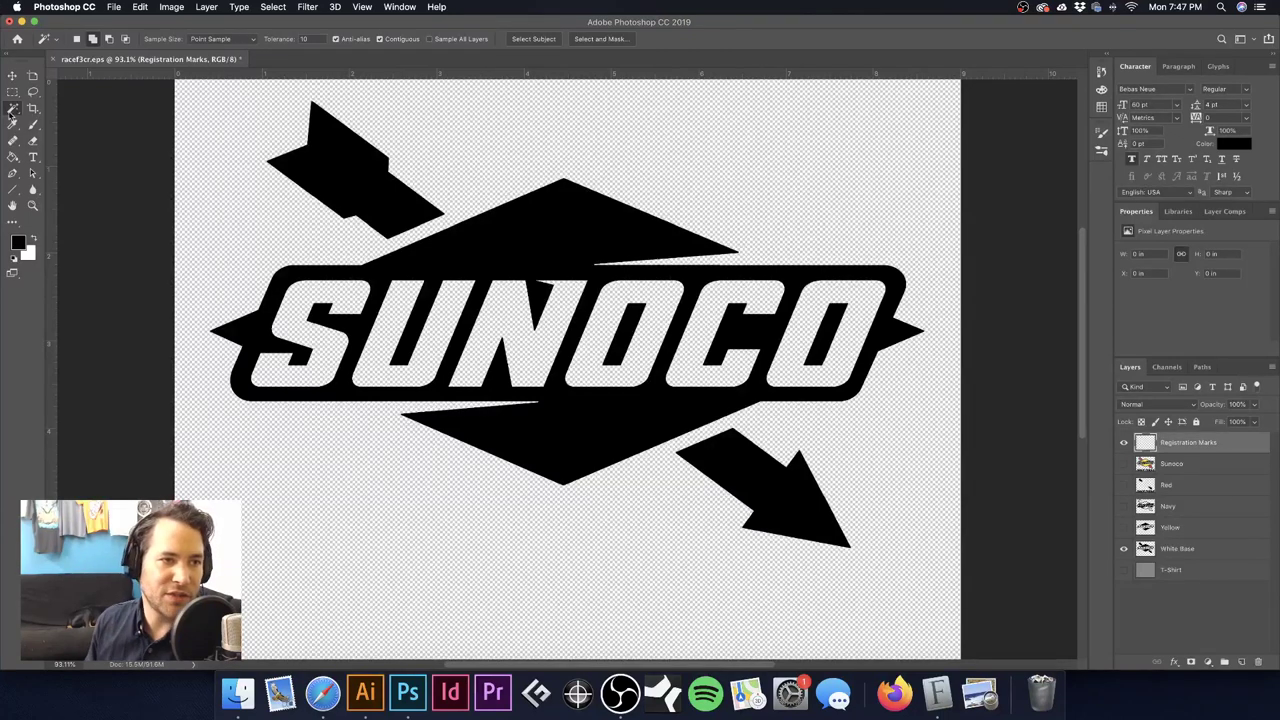
pyautogui.click(13, 91)
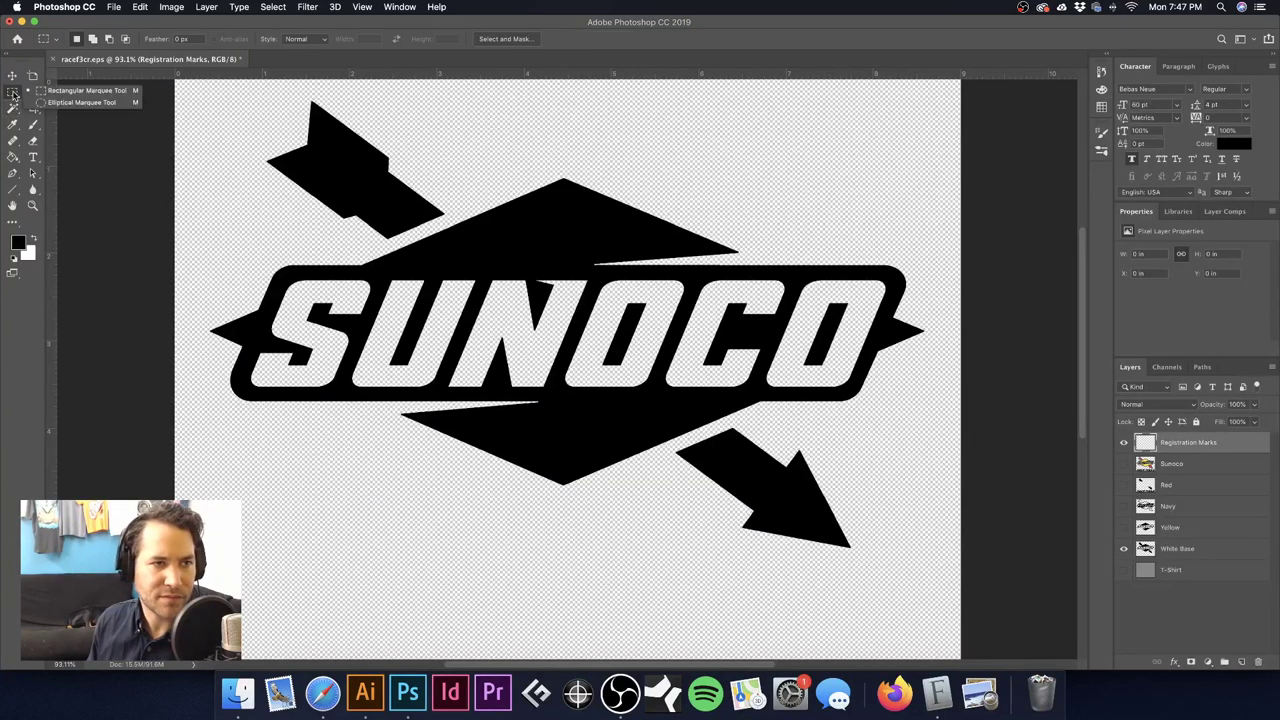
# Step: Place a 'T' registration mark at the top centre of the canvas with the Type tool
pyautogui.click(63, 102)
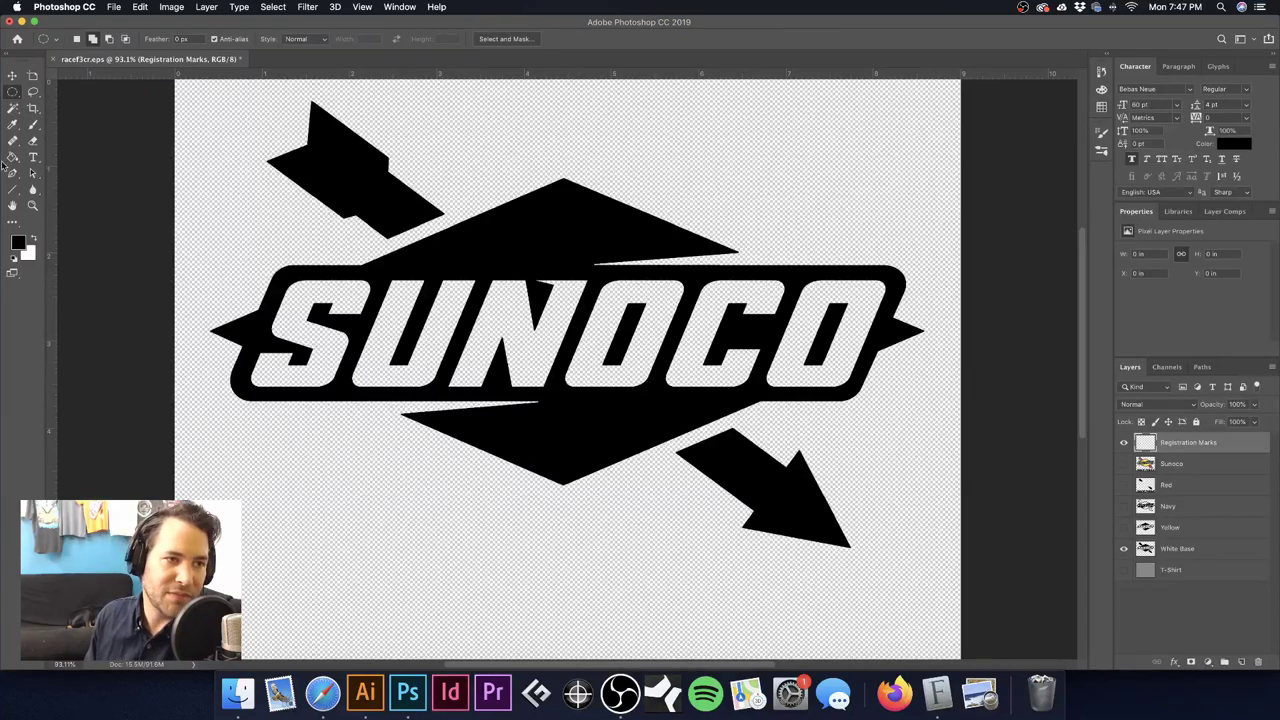
pyautogui.click(33, 158)
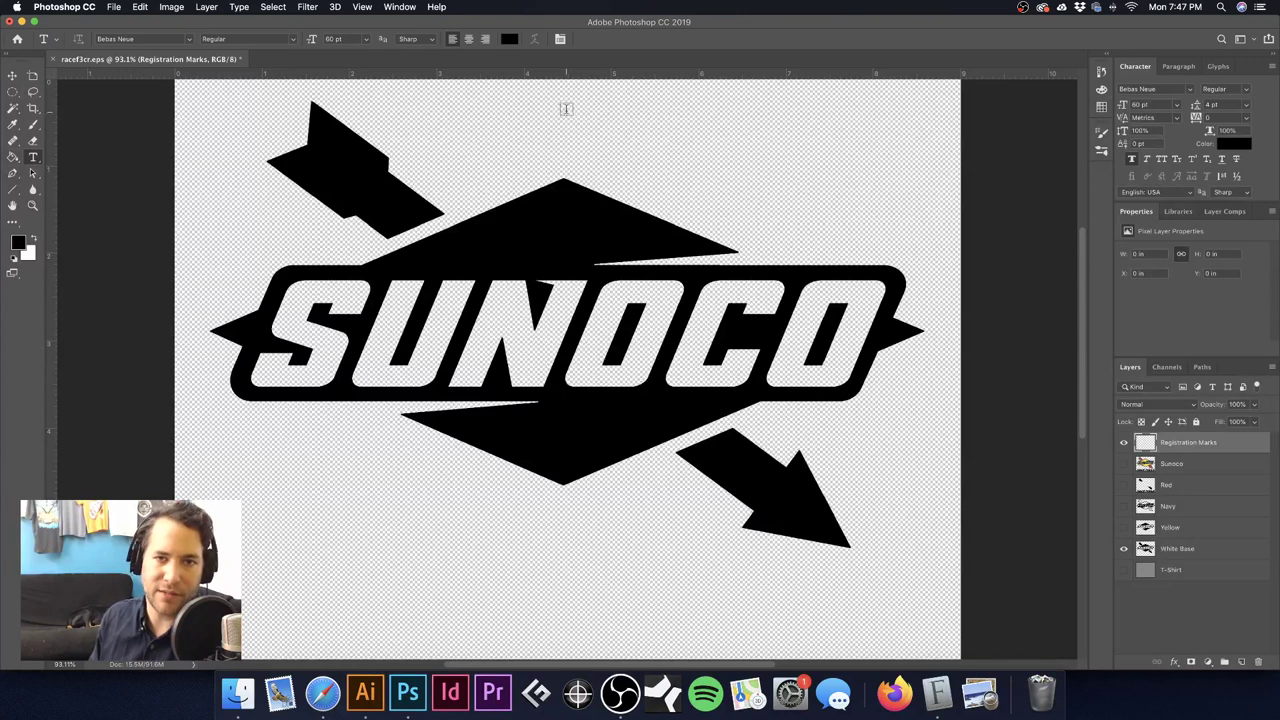
pyautogui.click(632, 181)
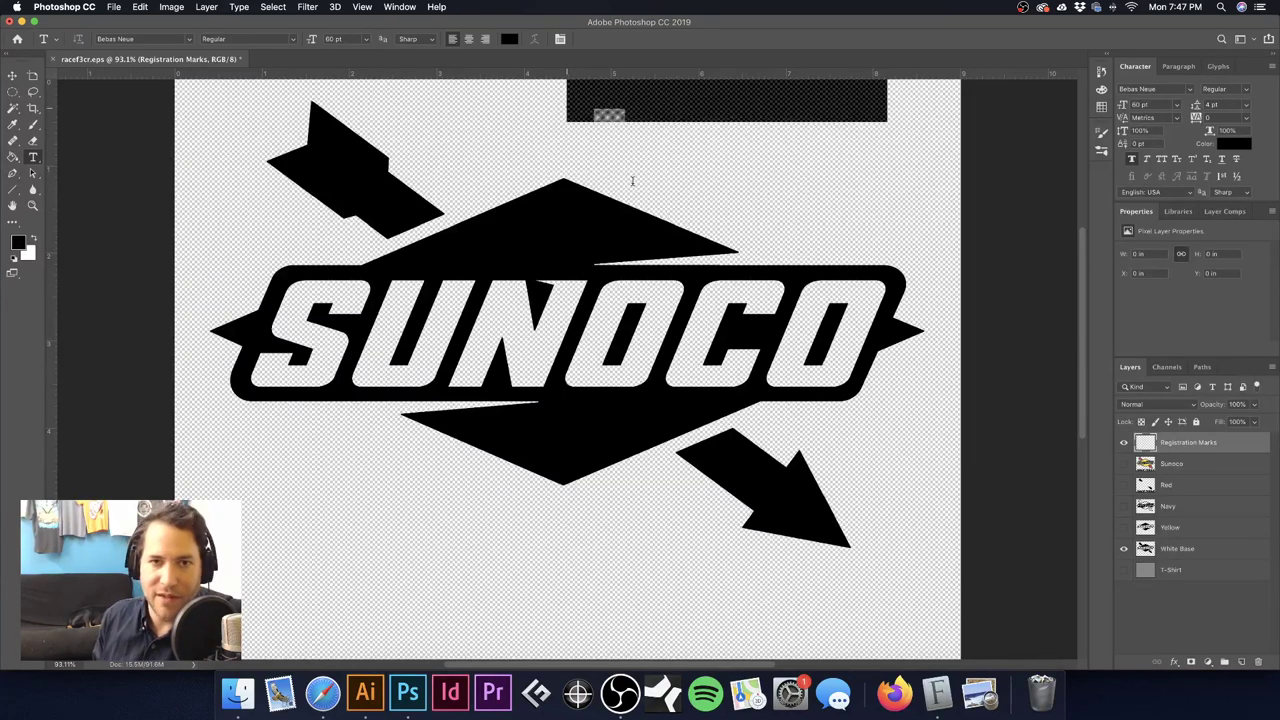
pyautogui.press('BackSpace')
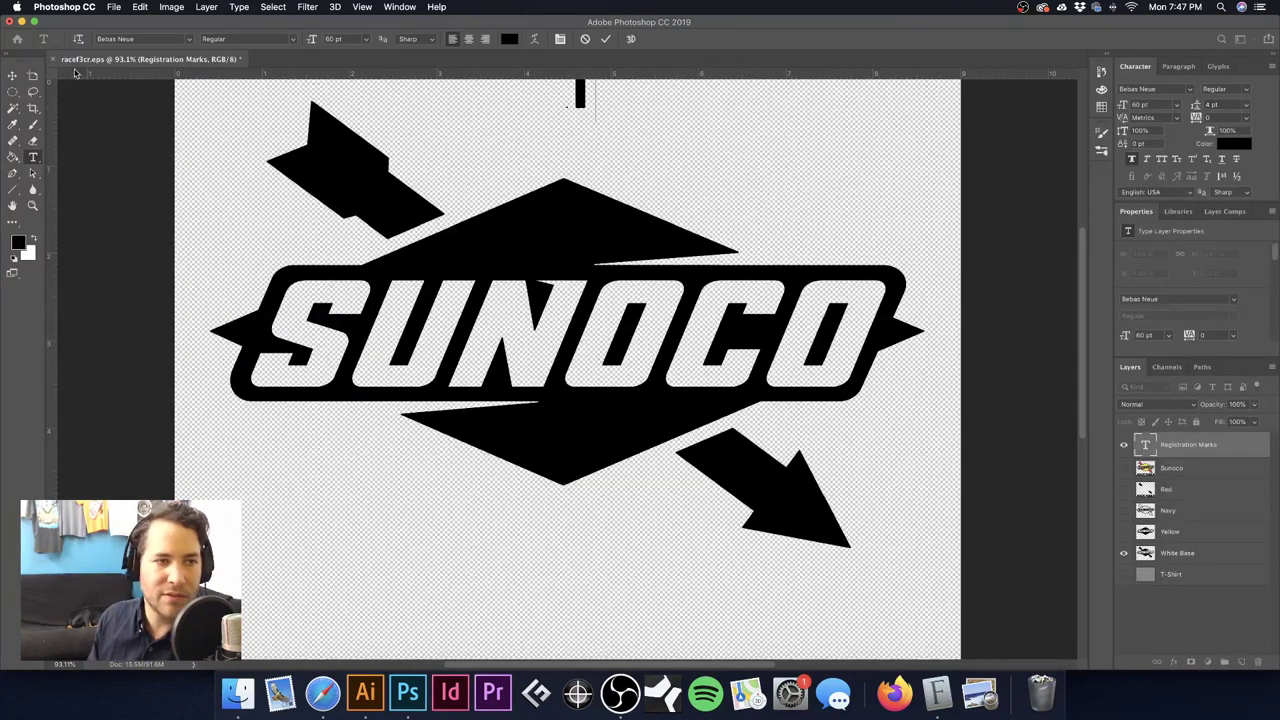
pyautogui.click(607, 39)
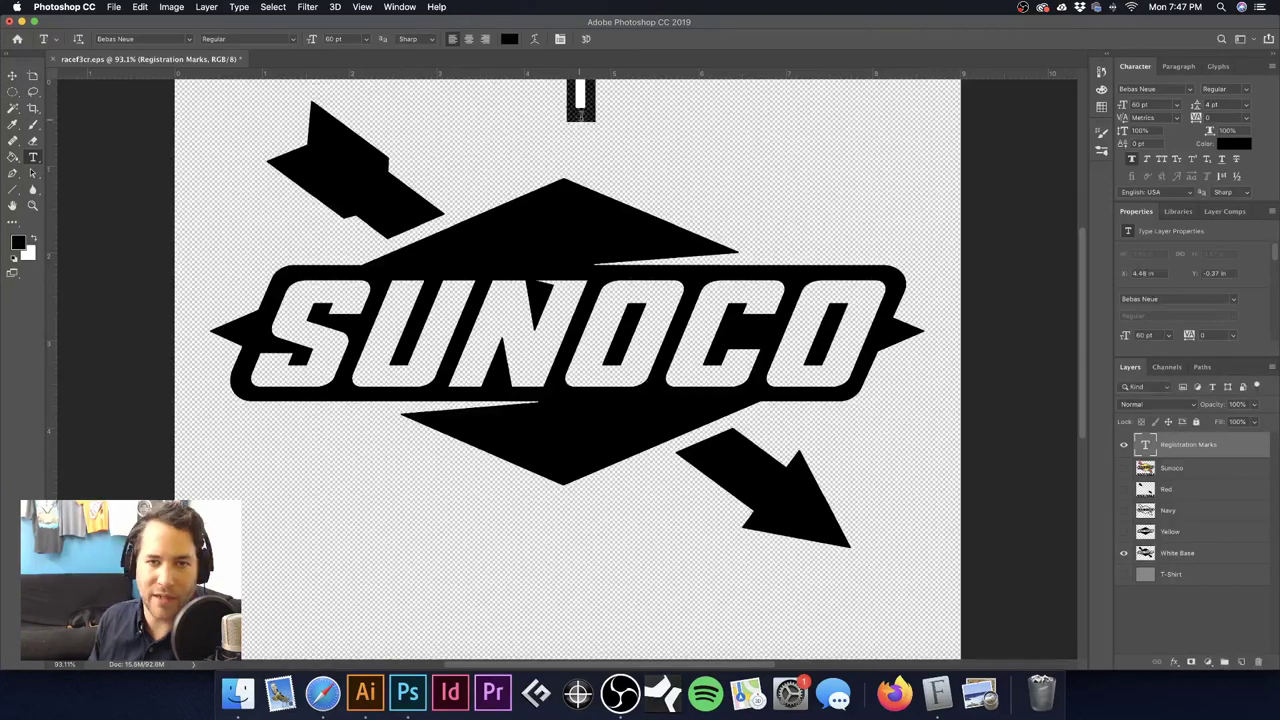
pyautogui.click(580, 100)
pyautogui.write('T')
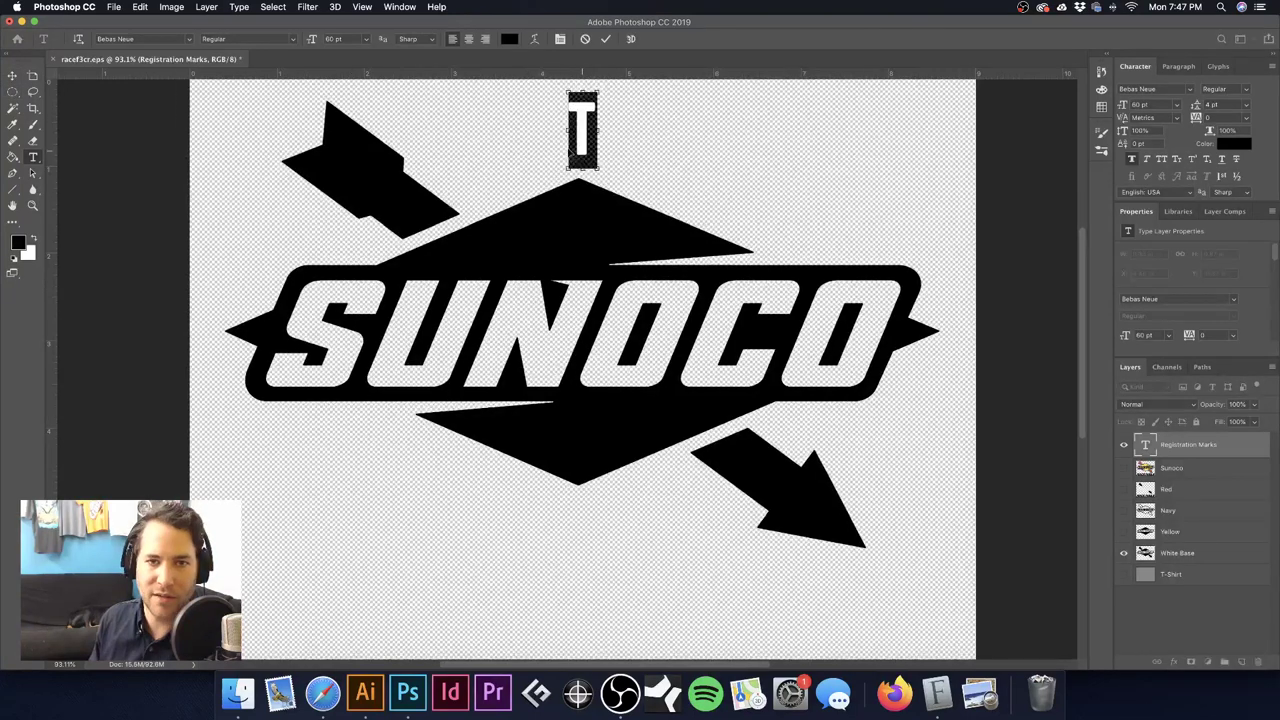
pyautogui.press('super+Return')
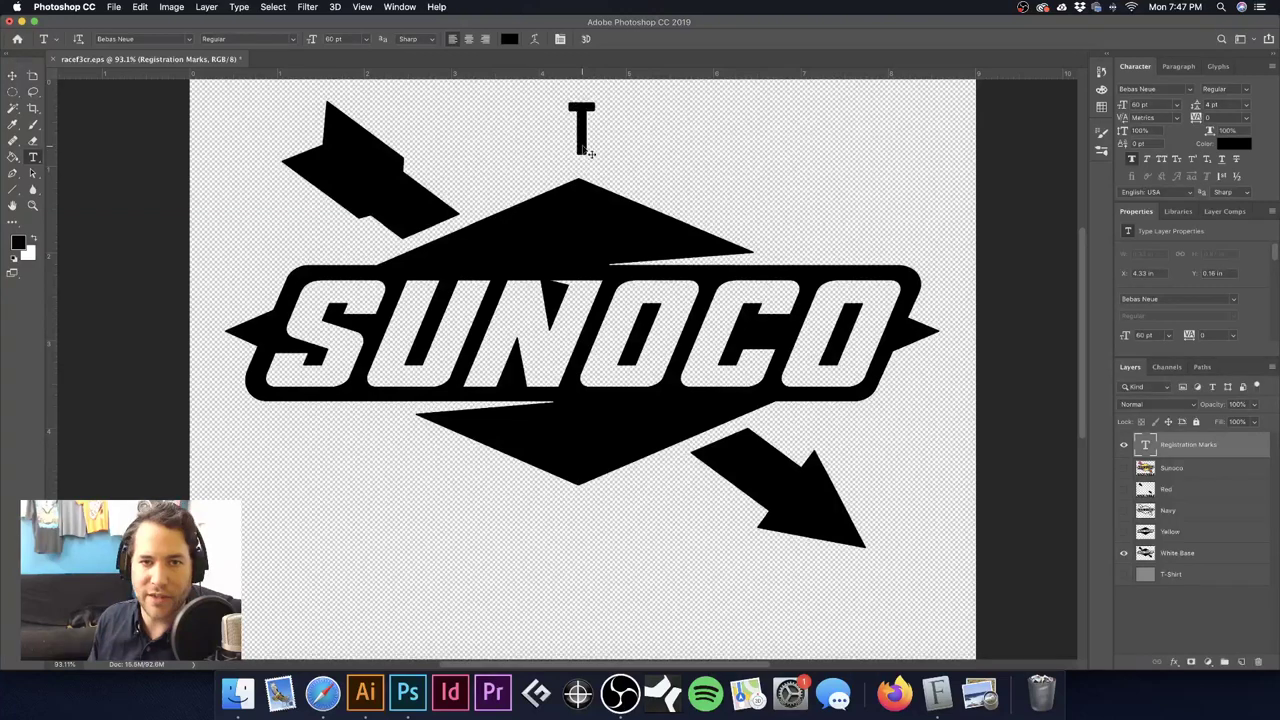
# Step: Duplicate the T mark below the logo and change the copy's letter to 'B'
pyautogui.moveTo(582, 138); pyautogui.dragTo(588, 365)
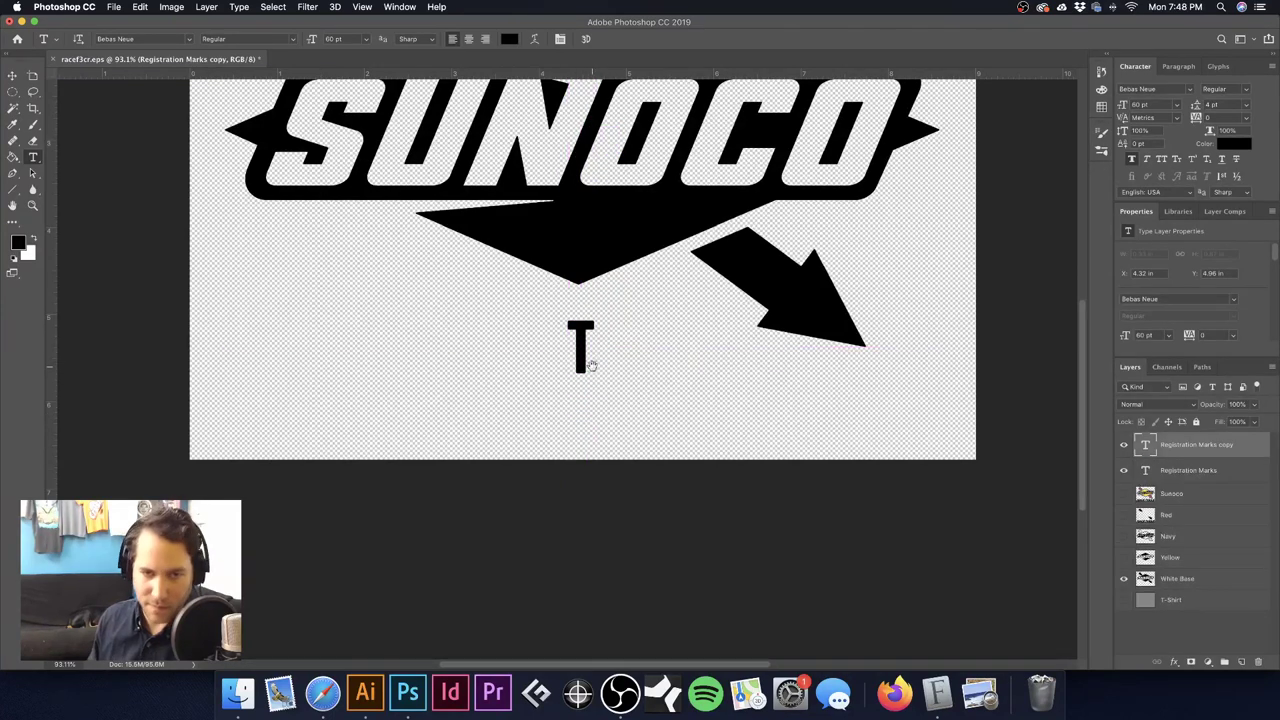
pyautogui.moveTo(643, 271); pyautogui.dragTo(638, 392)
pyautogui.press('super+r')
pyautogui.doubleClick(576, 483)
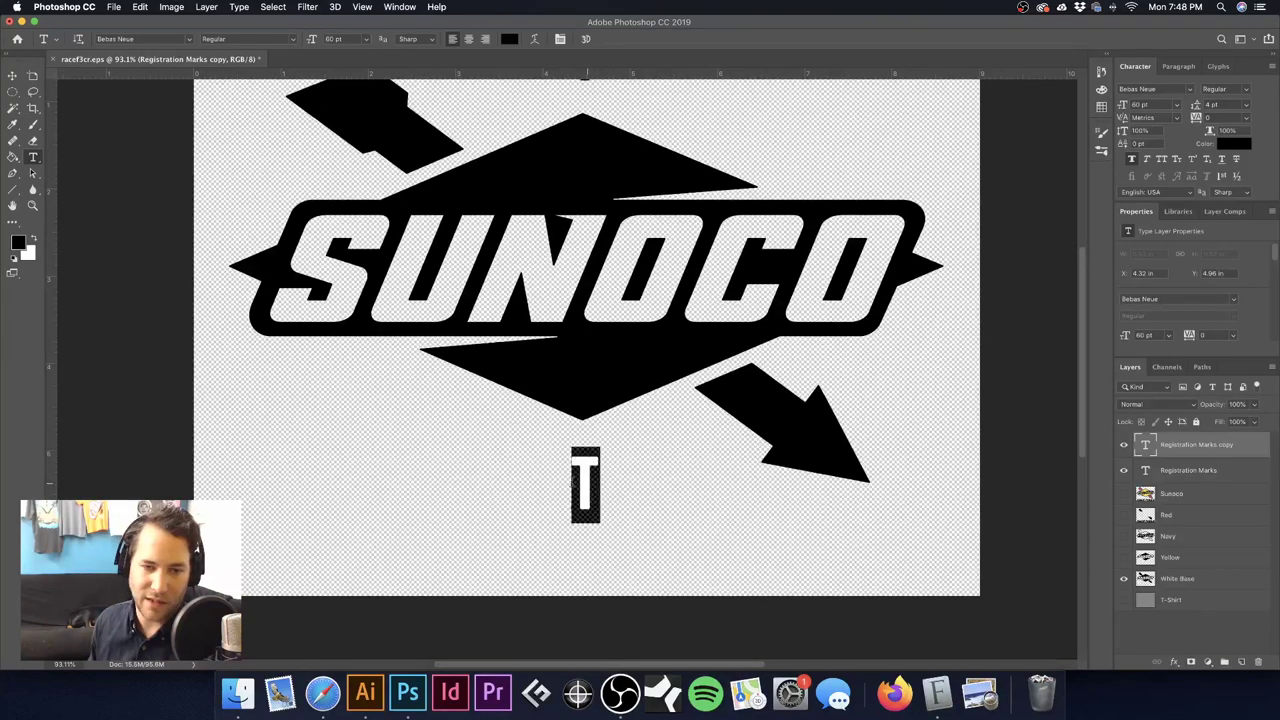
pyautogui.write('B')
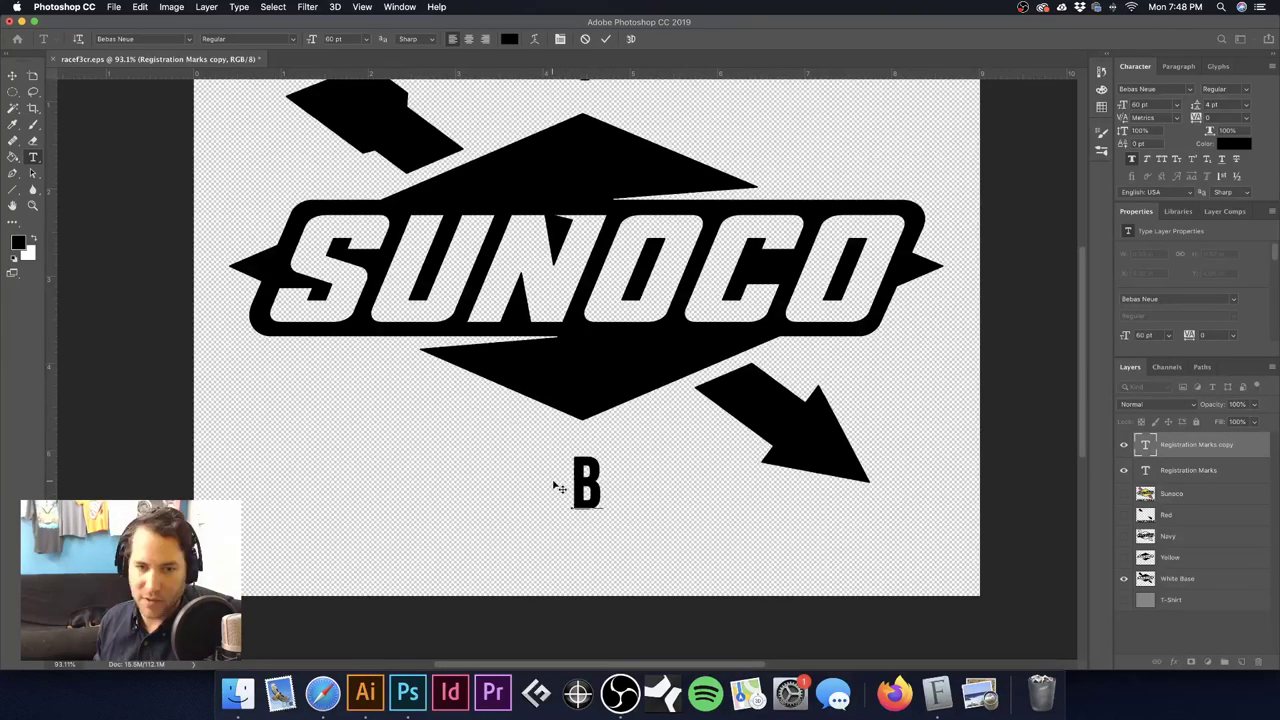
# Step: Hide White Base, show the Red separation, and zoom out to 50%
pyautogui.scroll(3, 857, 378)
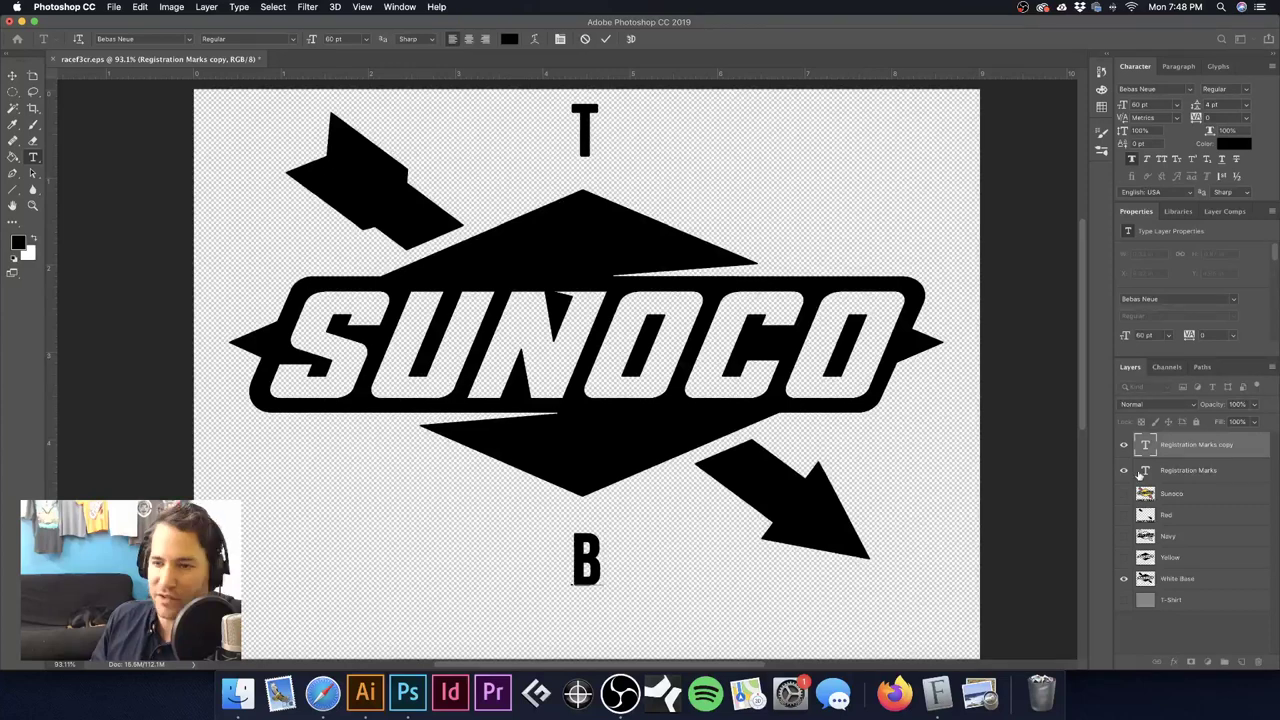
pyautogui.click(1123, 578)
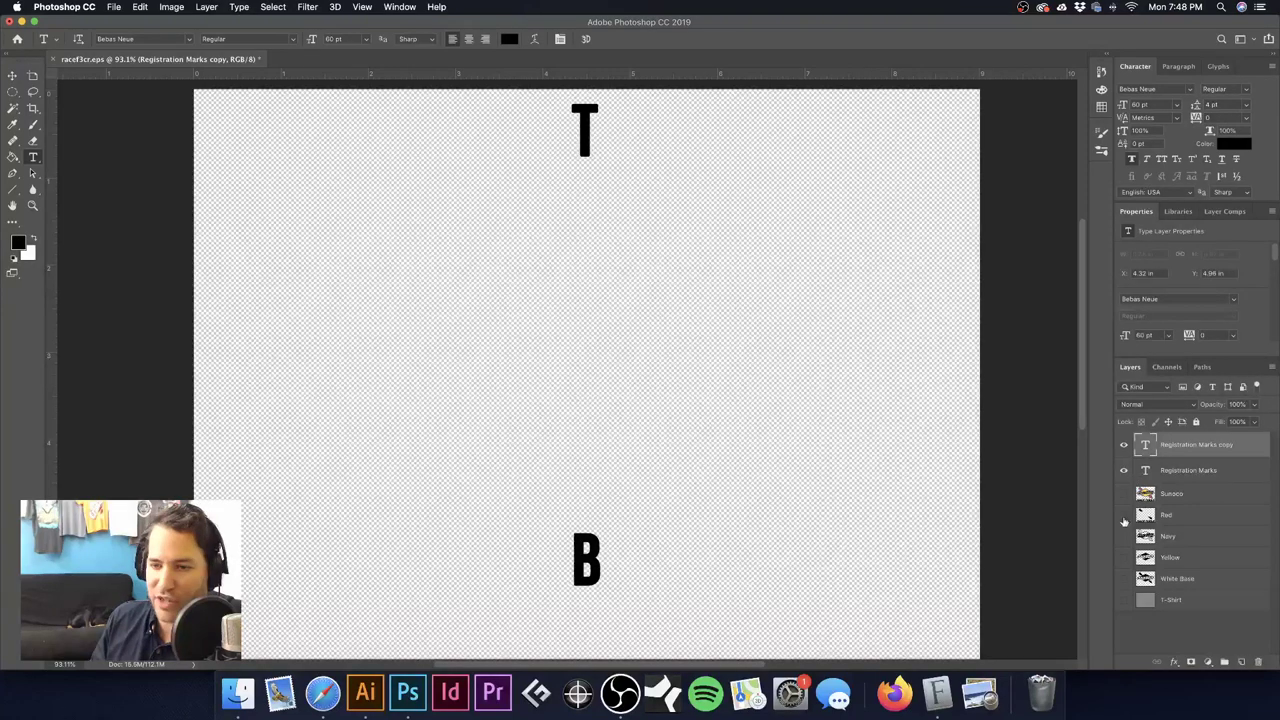
pyautogui.click(1123, 514)
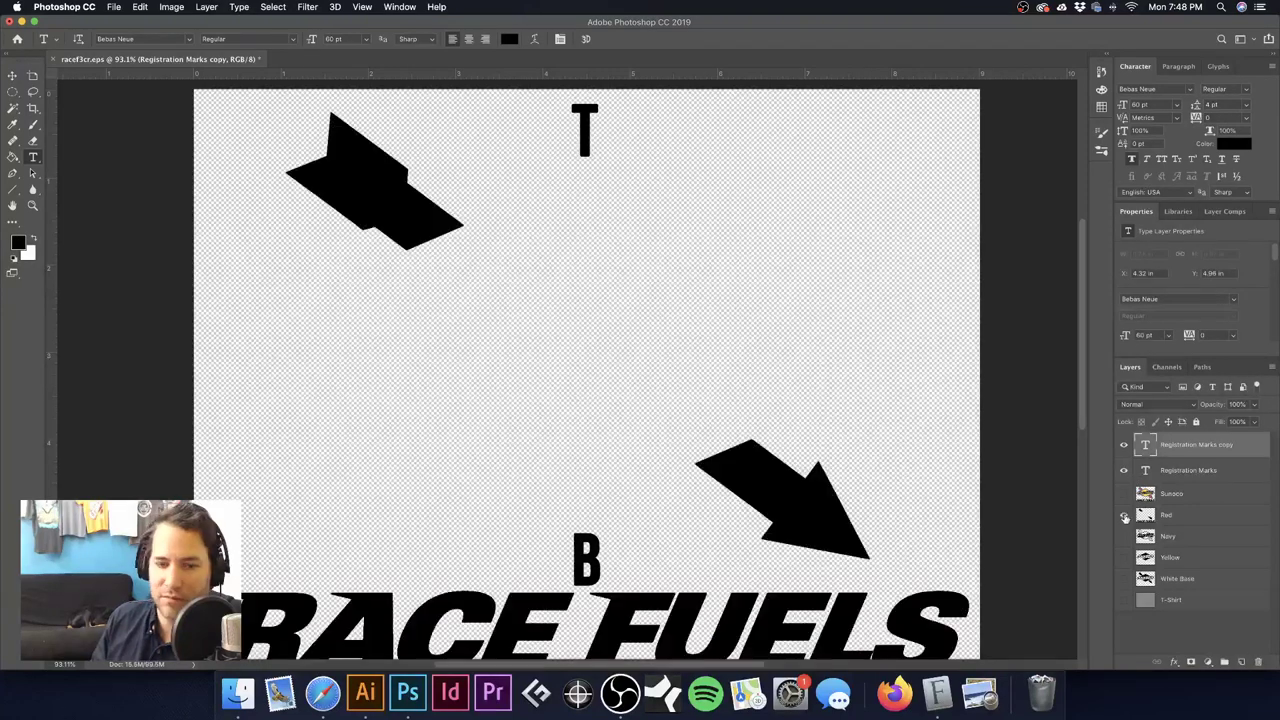
pyautogui.keyDown('alt'); pyautogui.keyDown('super'); pyautogui.click(596, 441); pyautogui.keyUp('super'); pyautogui.keyUp('alt')
pyautogui.keyDown('alt'); pyautogui.keyDown('super'); pyautogui.click(596, 441); pyautogui.keyUp('super'); pyautogui.keyUp('alt')
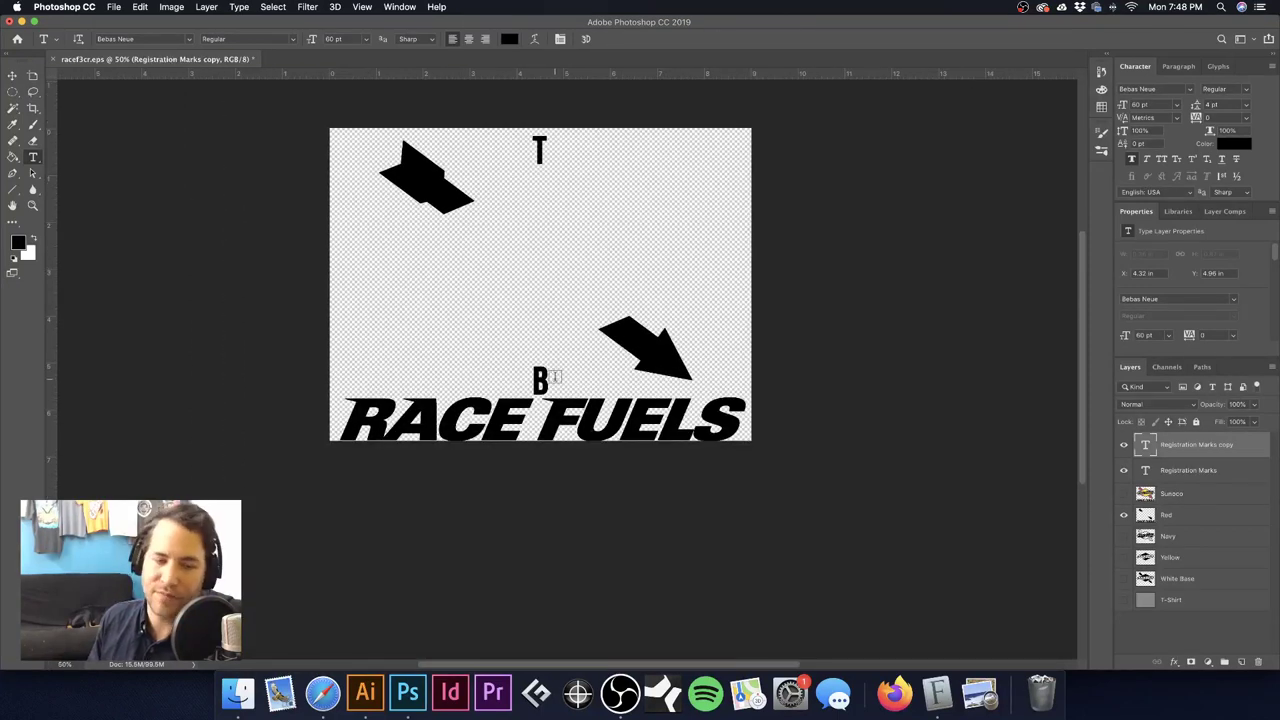
pyautogui.press('c')
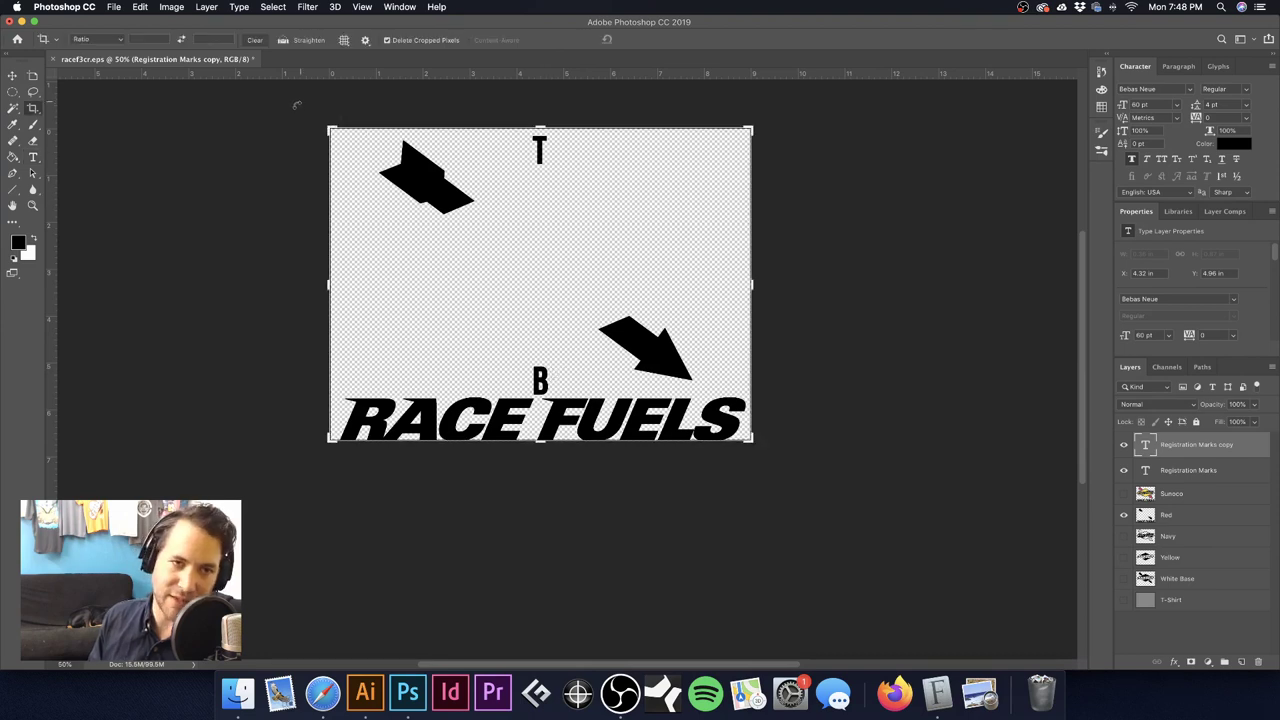
# Step: Extend the canvas upward and downward into a near-square with the Crop tool
pyautogui.moveTo(539, 125); pyautogui.dragTo(539, 82)
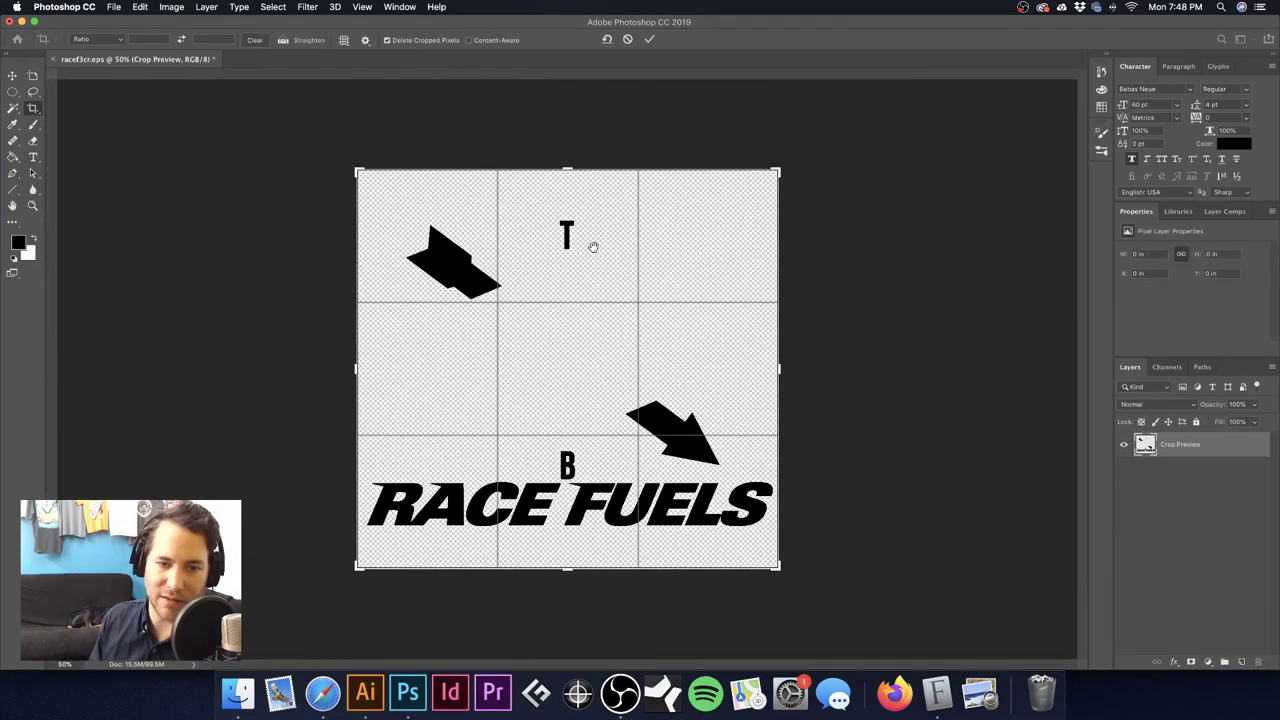
pyautogui.moveTo(565, 163); pyautogui.dragTo(565, 155)
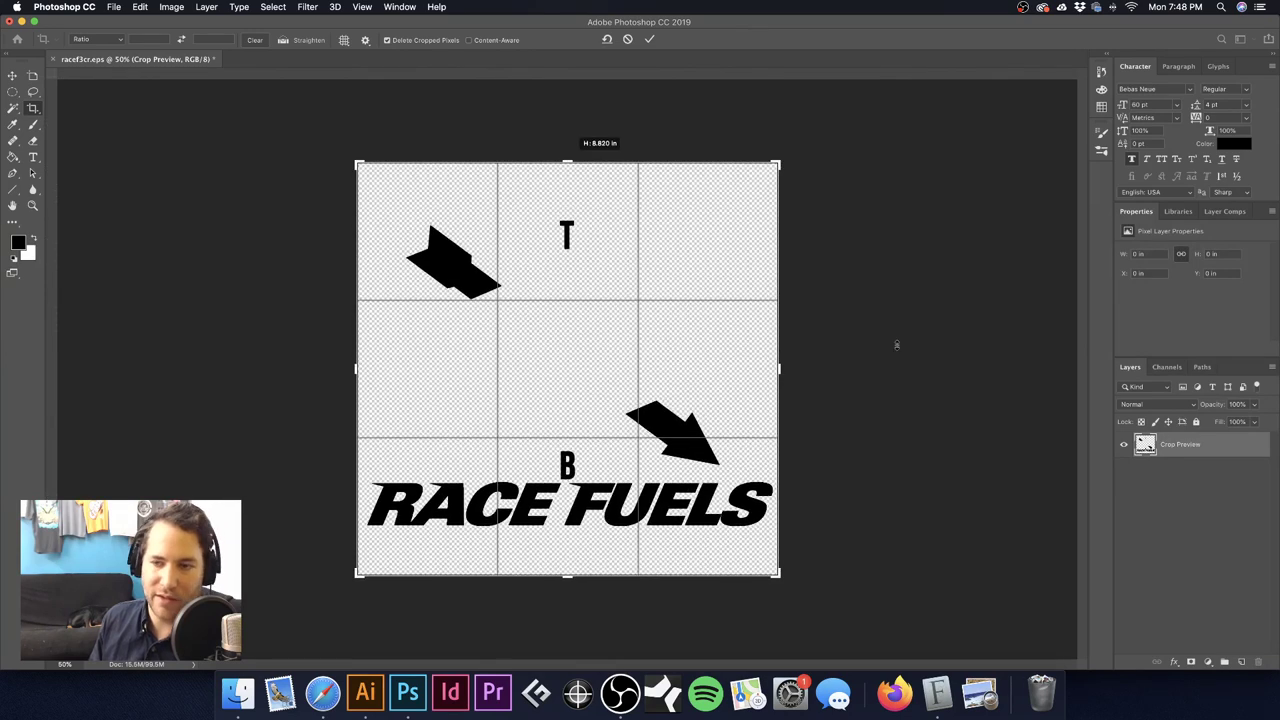
pyautogui.press('Return')
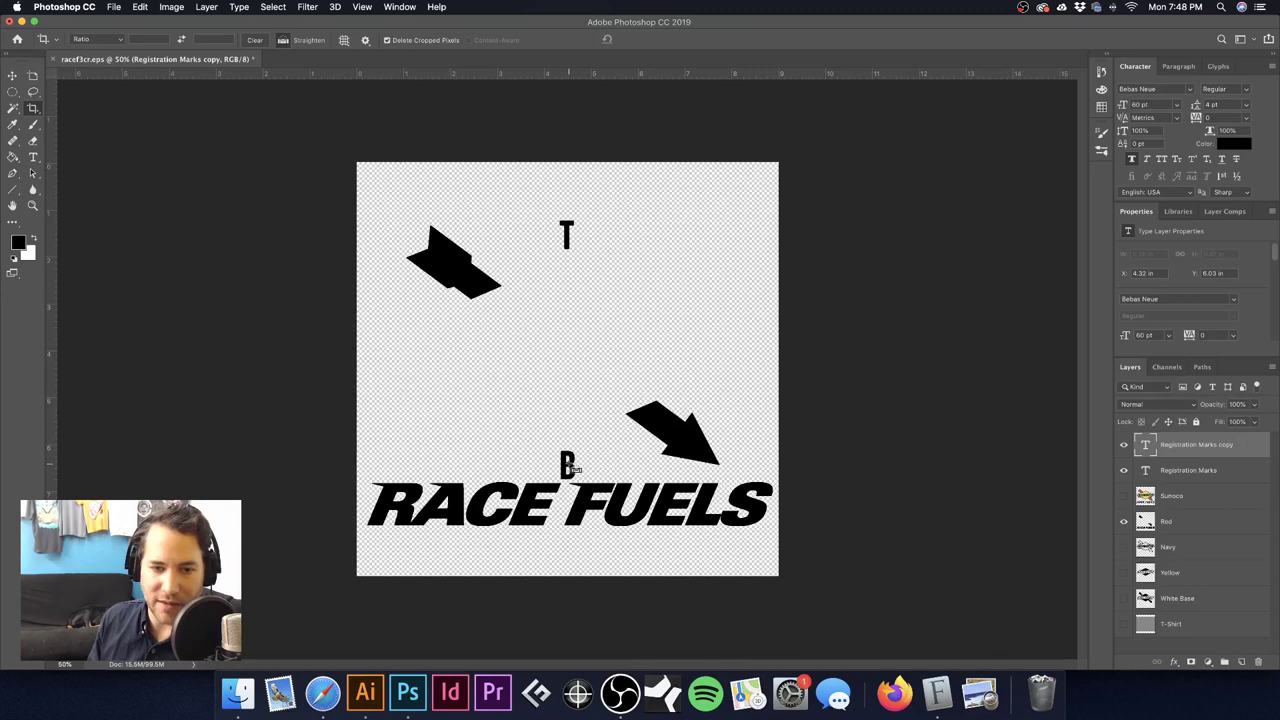
pyautogui.click(13, 92)
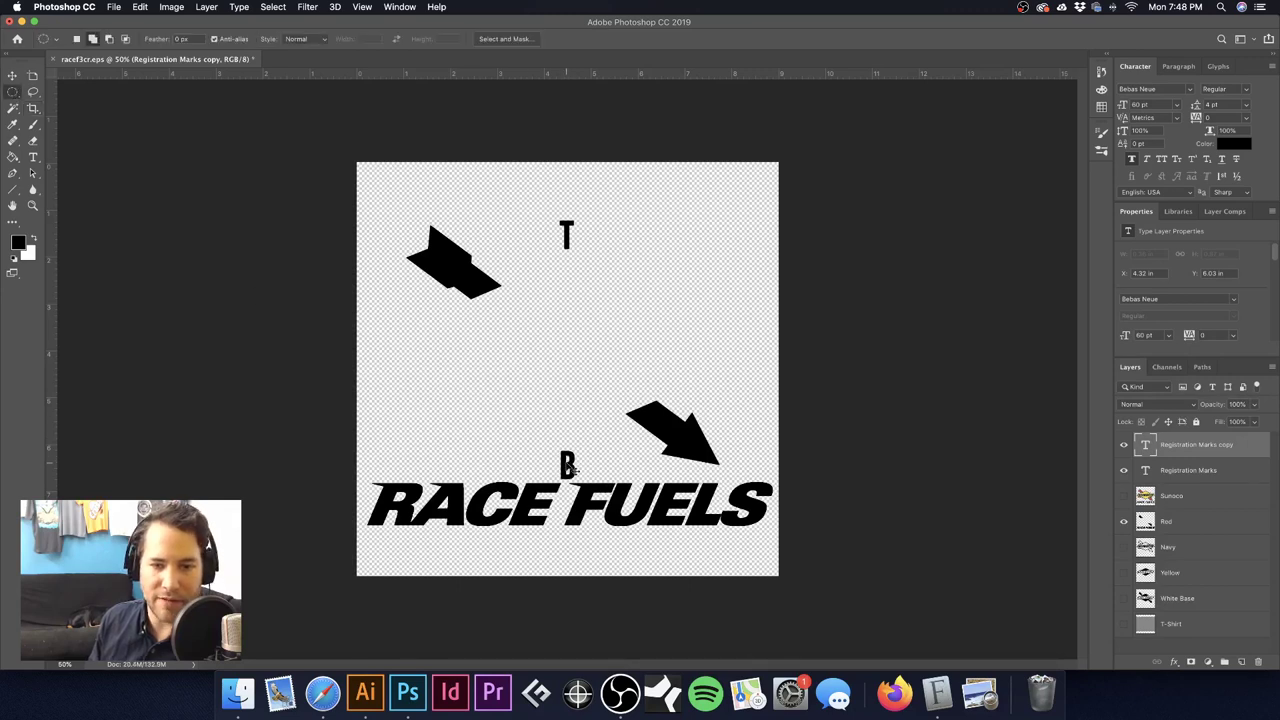
# Step: Move the B mark below RACE FUELS and the T mark higher above the logo
pyautogui.moveTo(567, 467); pyautogui.dragTo(567, 555)
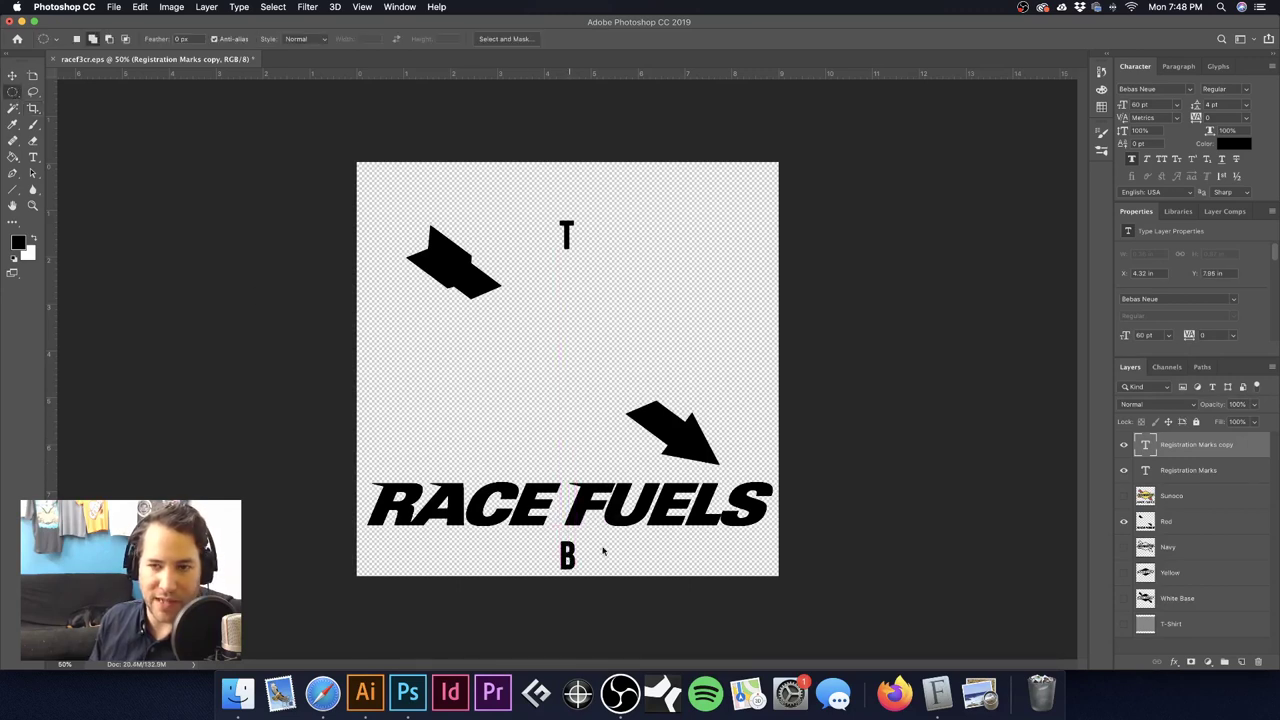
pyautogui.click(1123, 496)
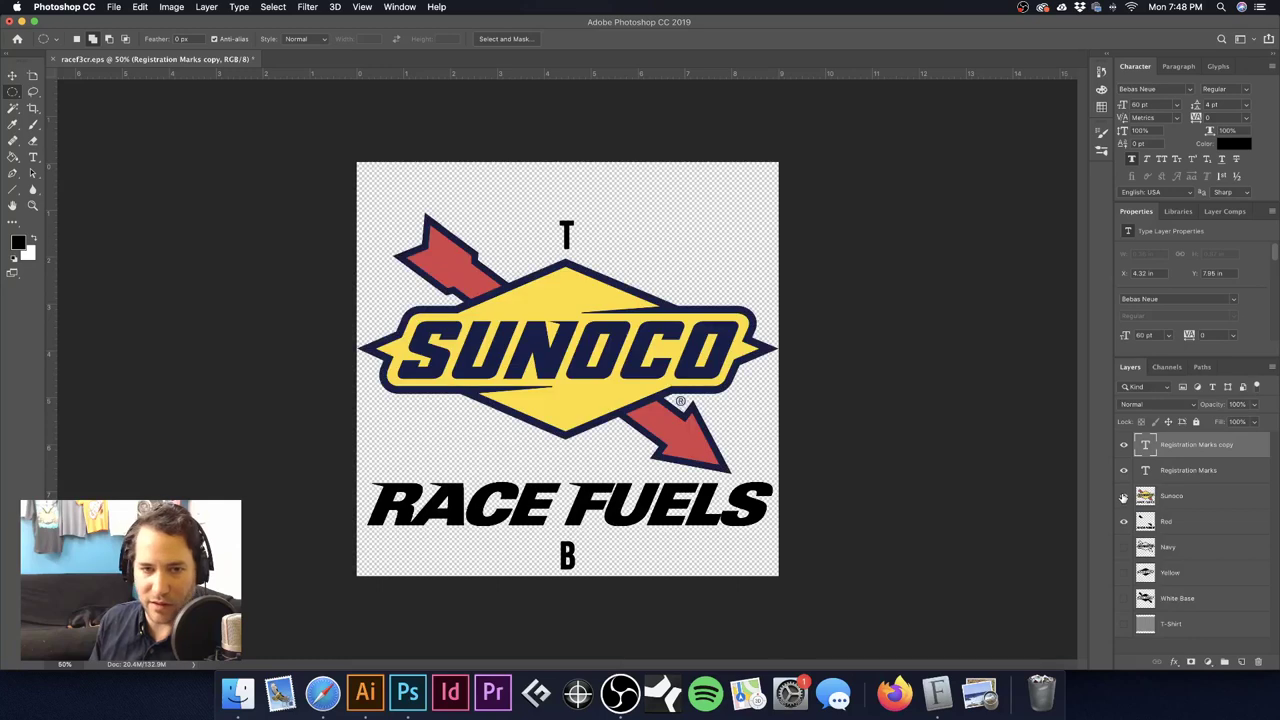
pyautogui.click(1123, 496)
pyautogui.moveTo(568, 238); pyautogui.dragTo(567, 226)
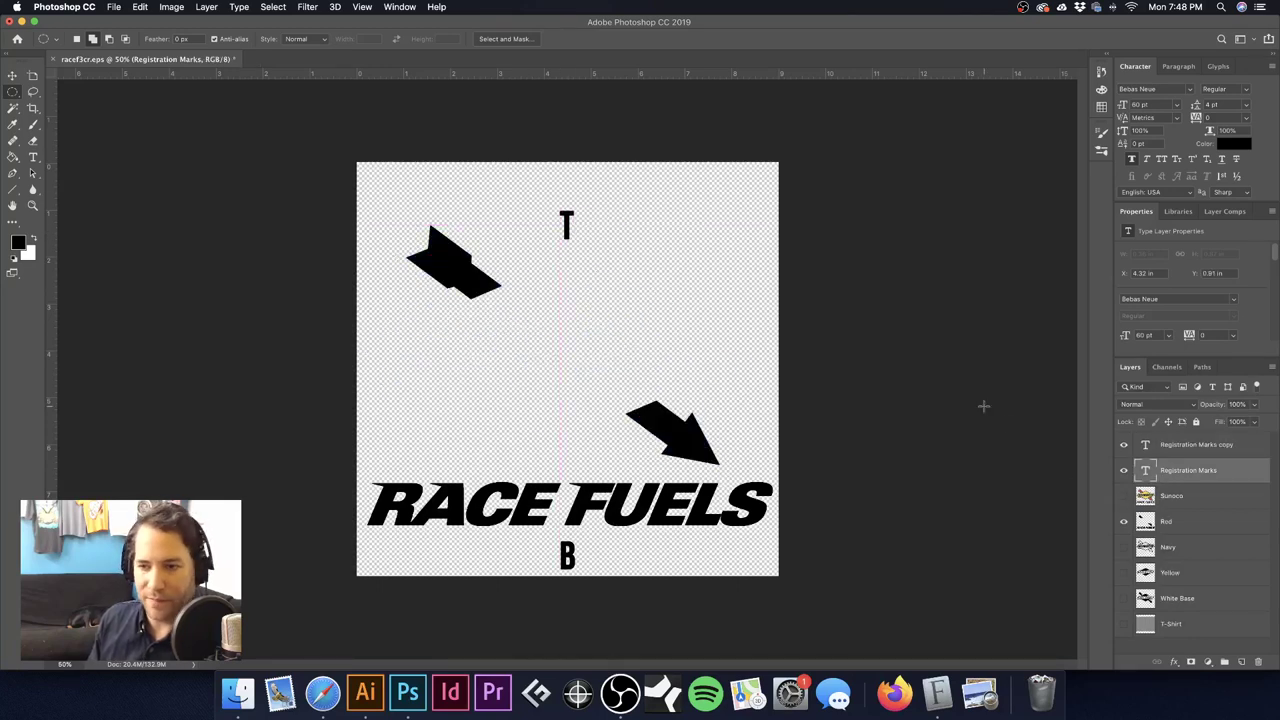
# Step: Hide Red and view the Navy and Yellow separation layers in turn
pyautogui.click(1123, 521)
pyautogui.click(1123, 547)
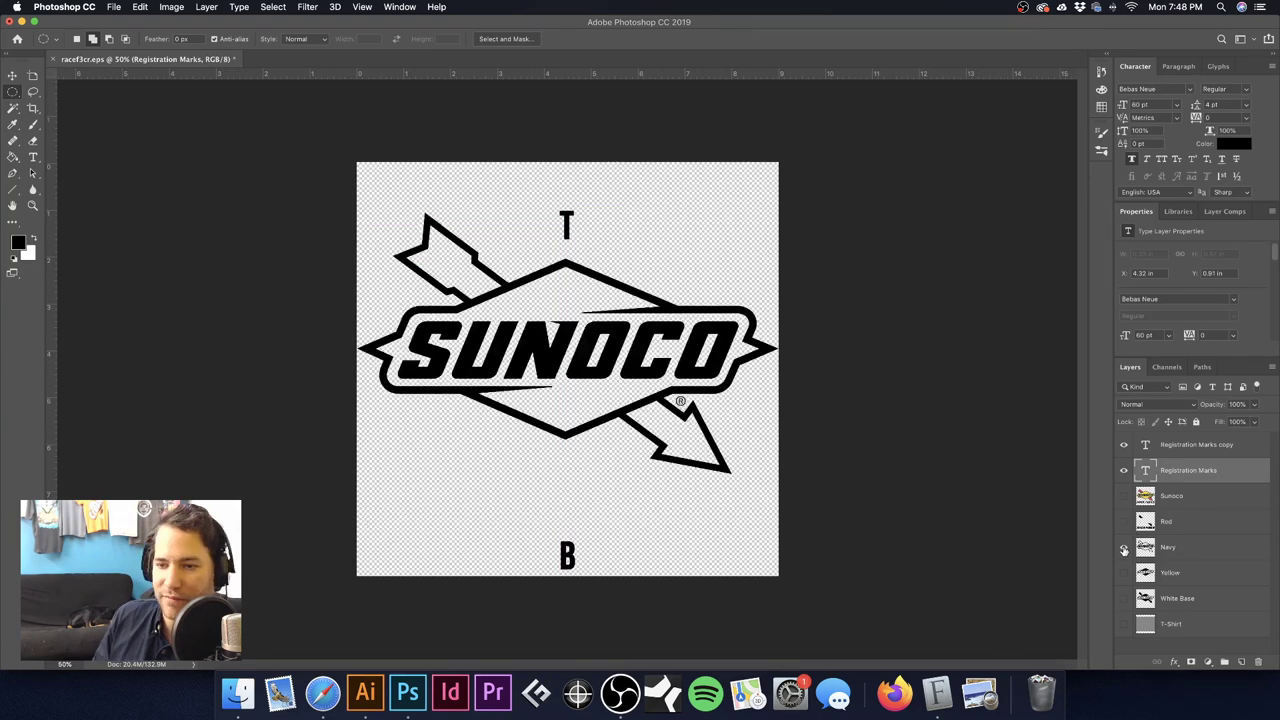
pyautogui.click(1123, 547)
pyautogui.click(1123, 573)
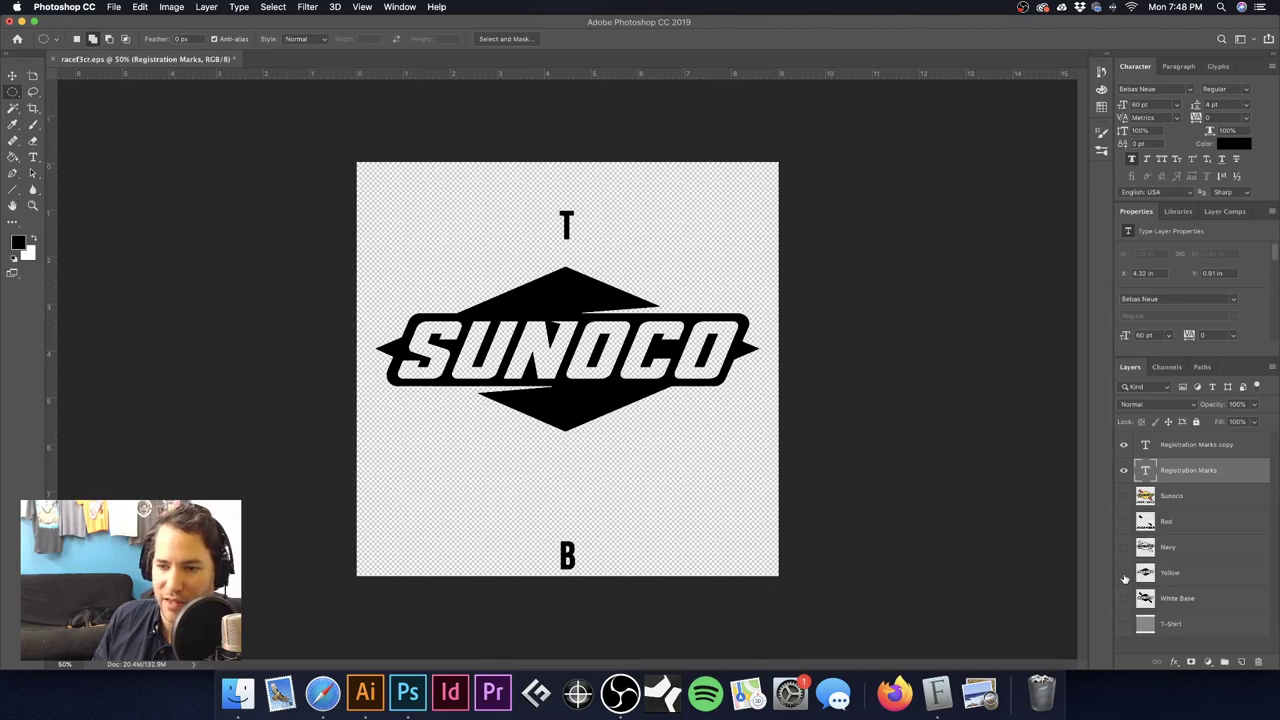
pyautogui.click(1123, 573)
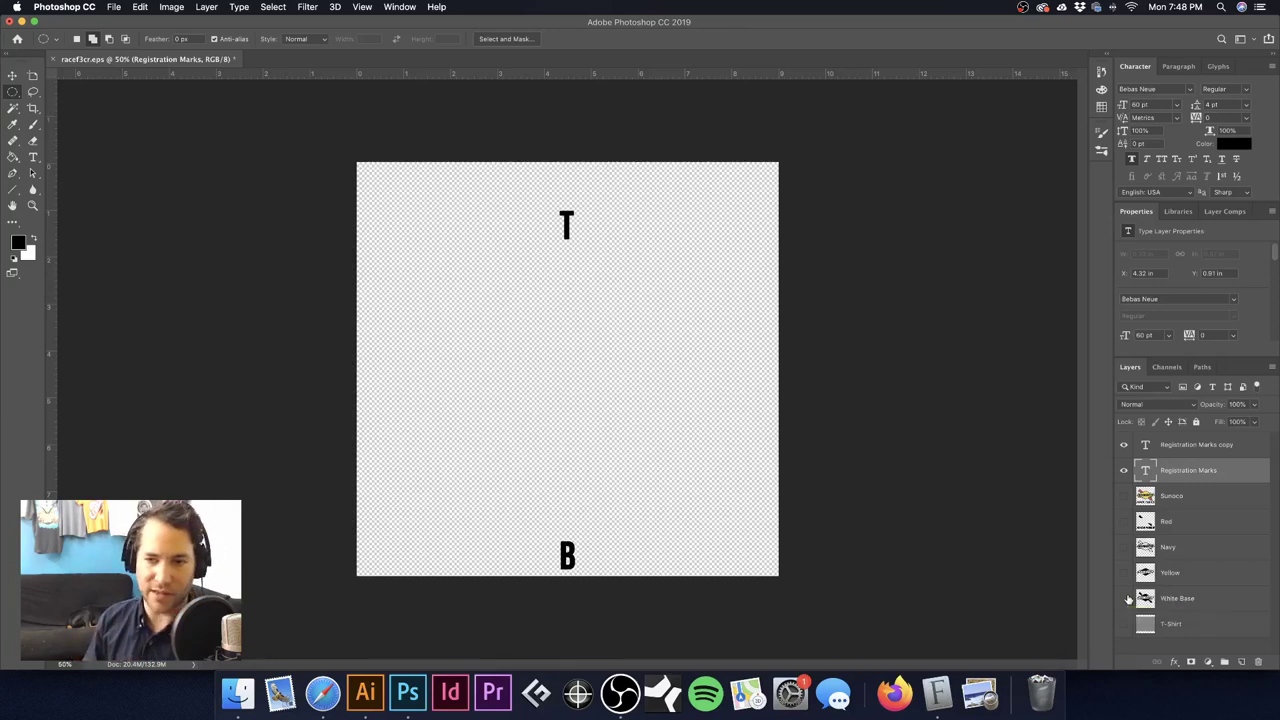
# Step: Delete both Registration Marks layers, then try deleting Red through T-Shirt and undo it
pyautogui.keyDown('shift'); pyautogui.click(1195, 444); pyautogui.keyUp('shift')
pyautogui.click(1257, 662)
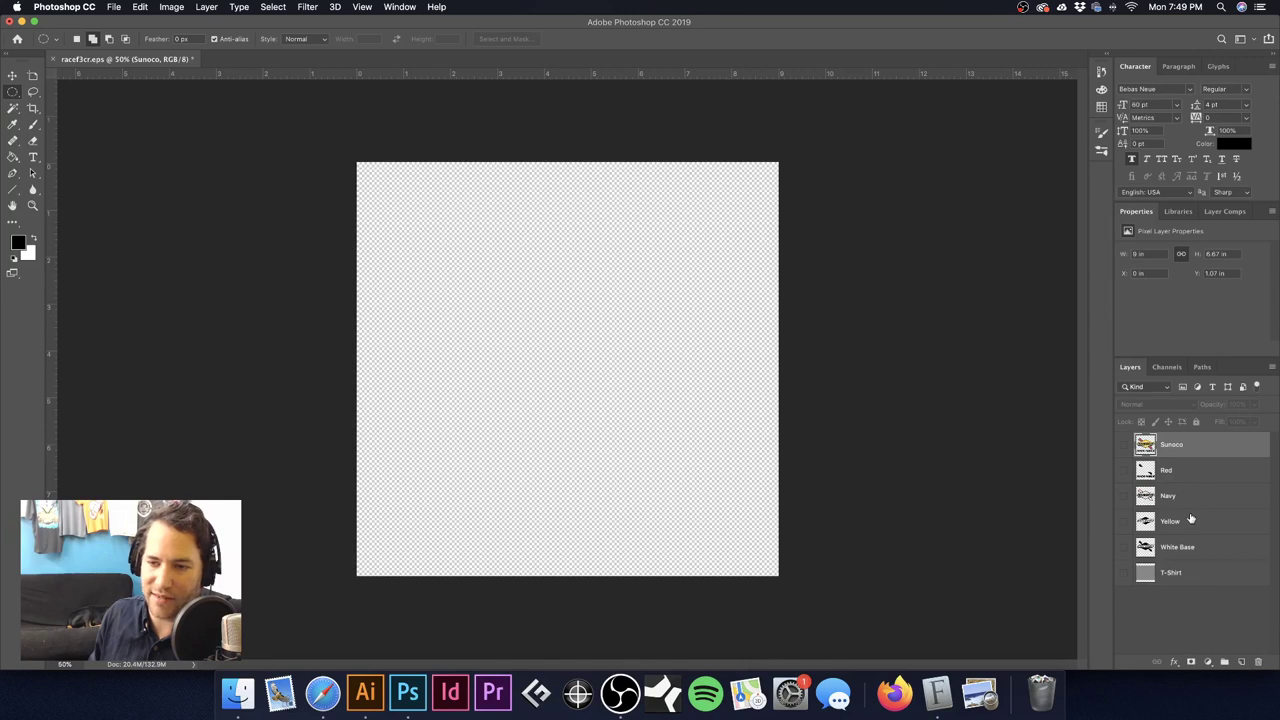
pyautogui.click(1197, 474)
pyautogui.keyDown('shift'); pyautogui.click(1217, 559); pyautogui.keyUp('shift')
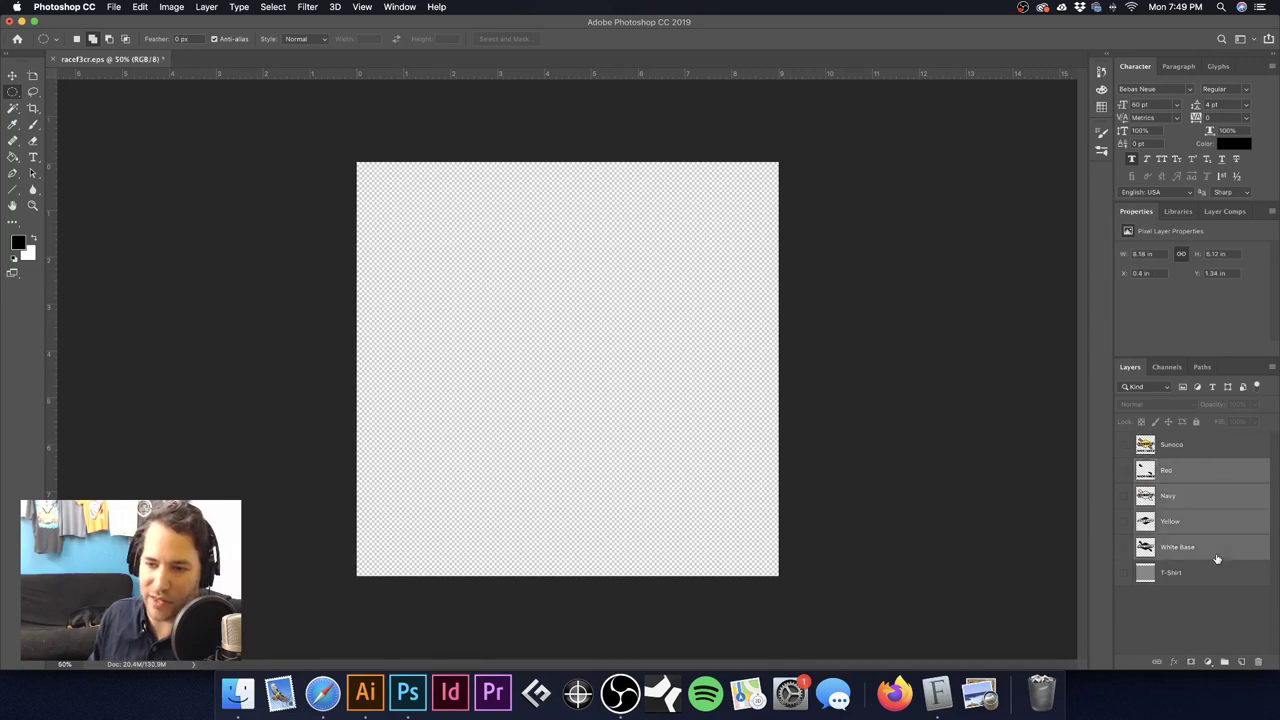
pyautogui.keyDown('shift'); pyautogui.click(1212, 578); pyautogui.keyUp('shift')
pyautogui.click(1257, 662)
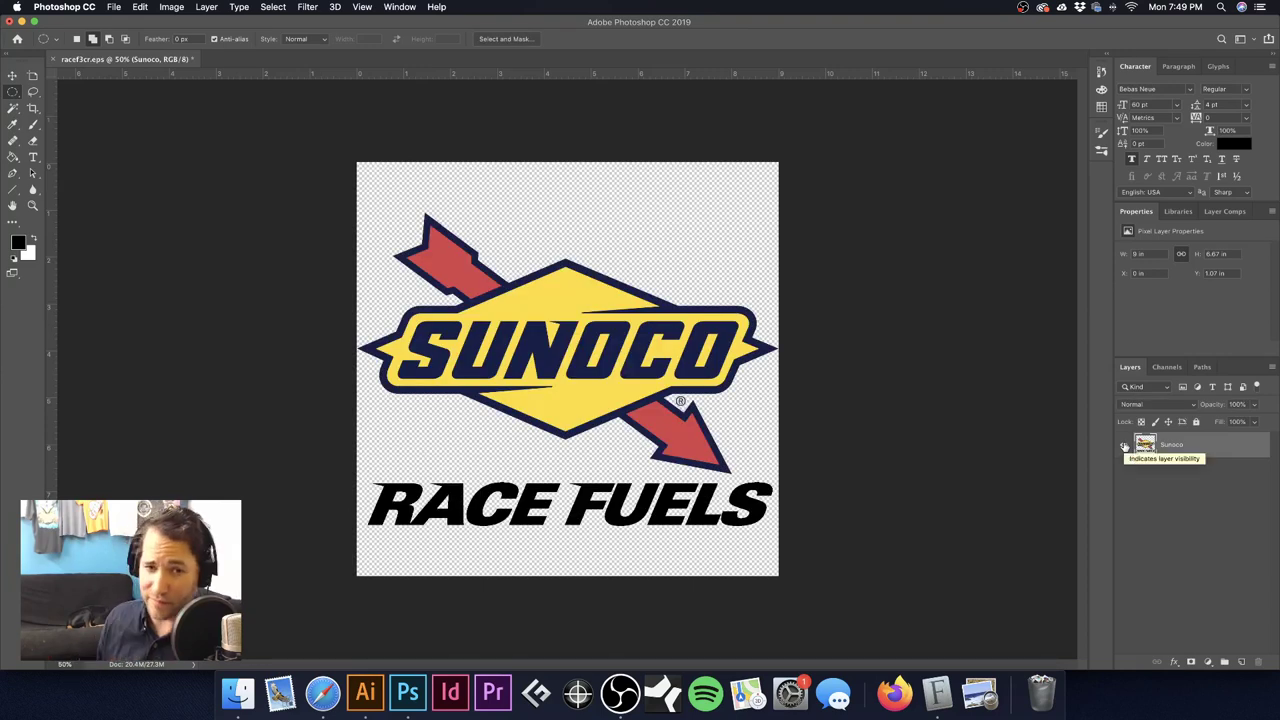
pyautogui.click(1124, 447)
pyautogui.press('super+z')
pyautogui.press('super+z')
pyautogui.press('super+z')
pyautogui.press('super+z')
pyautogui.press('super+z')
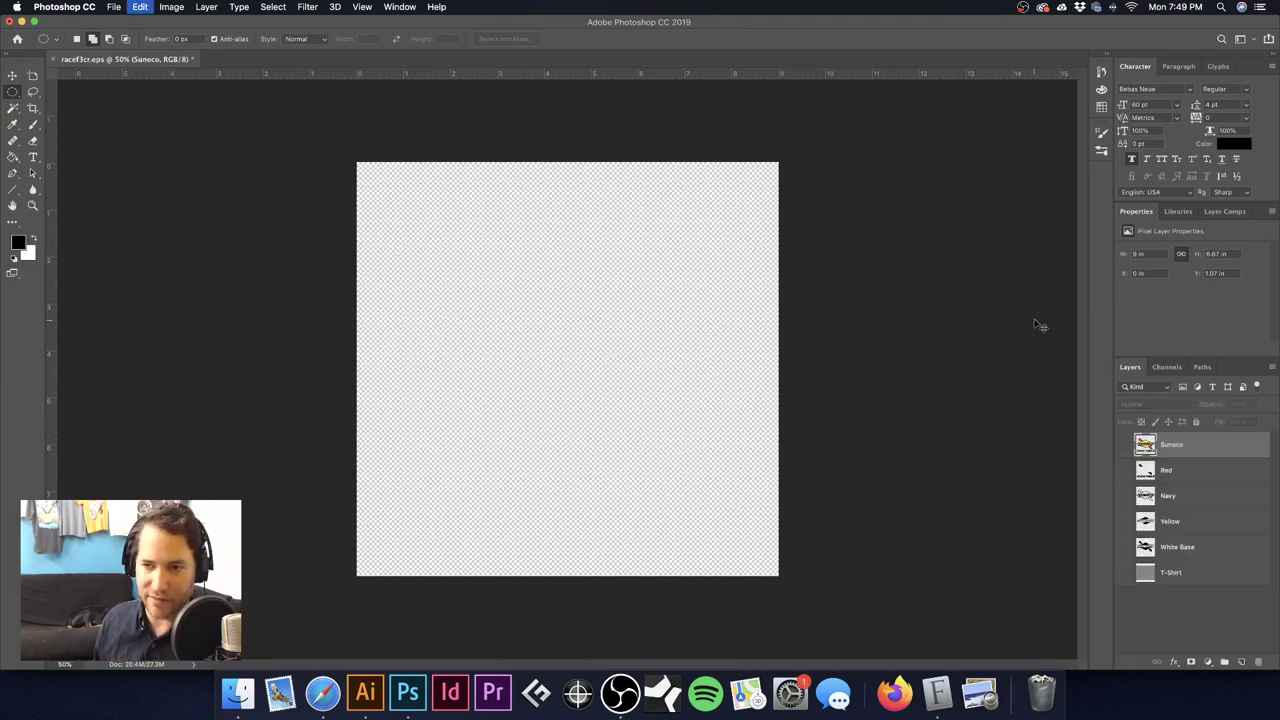
# Step: Step back through history, moving Sunoco below Red and back to the top
pyautogui.press('super+z')
pyautogui.press('super+z')
pyautogui.press('super+z')
pyautogui.press('super+z')
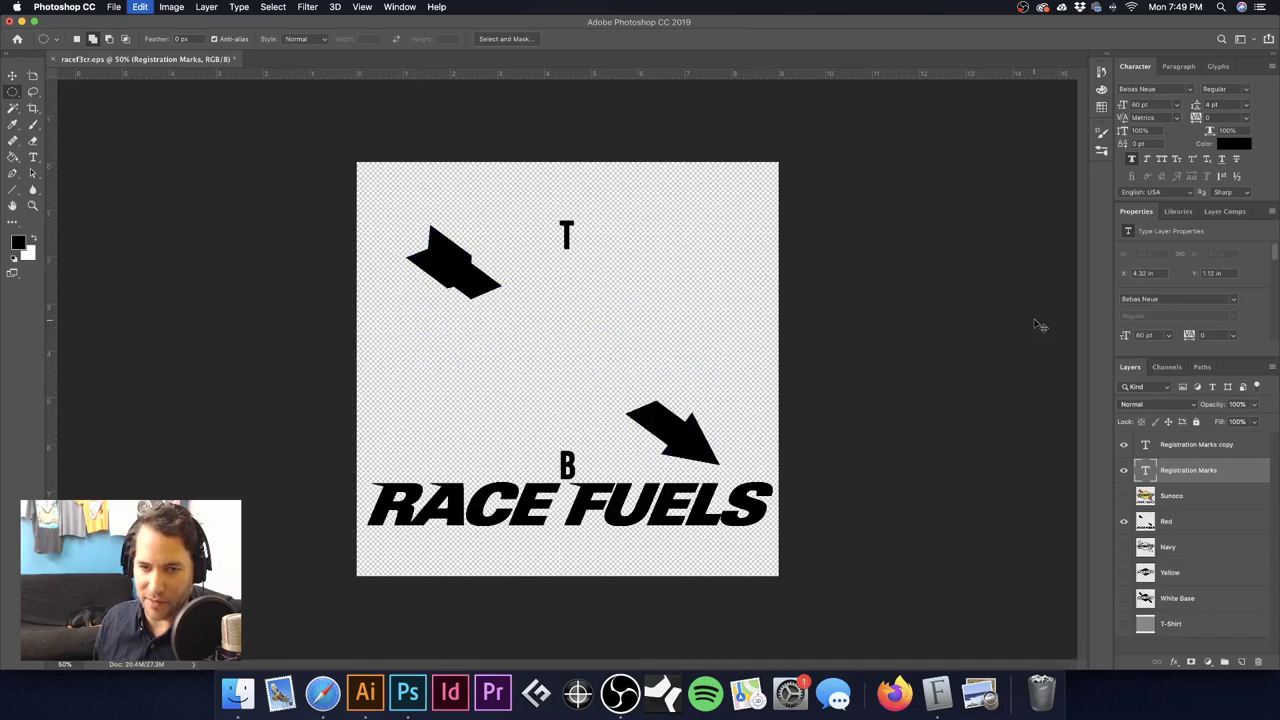
pyautogui.press('super+z')
pyautogui.press('super+z')
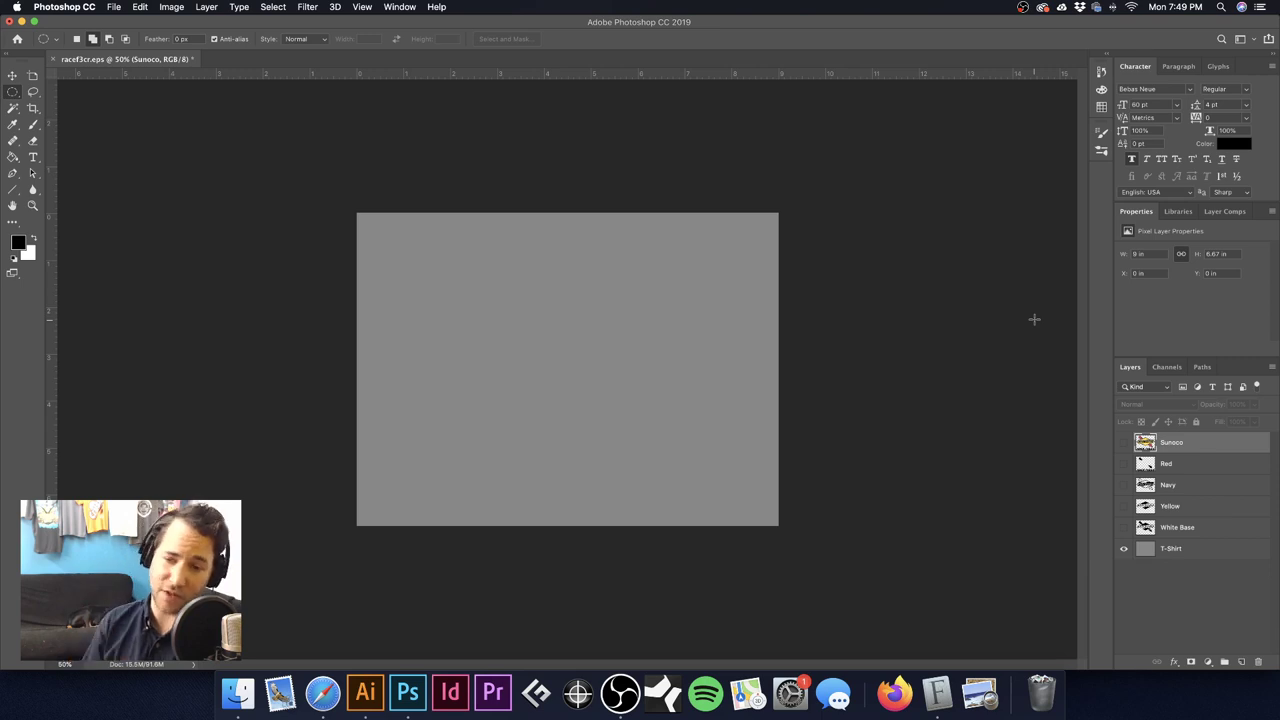
pyautogui.press('super+bracketleft')
pyautogui.press('super+comma')
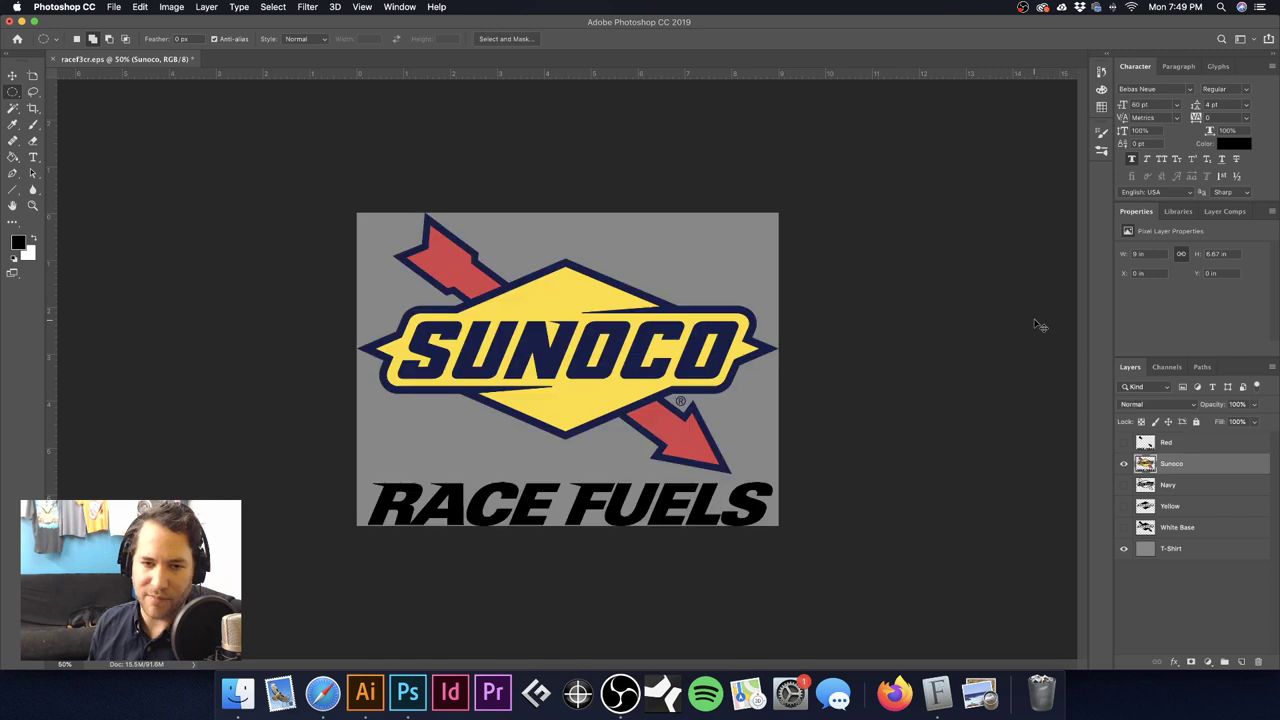
pyautogui.press('super+bracketright')
pyautogui.press('super+comma')
pyautogui.press('super+z')
pyautogui.press('super+z')
pyautogui.press('super+z')
pyautogui.press('super+z')
pyautogui.press('super+z')
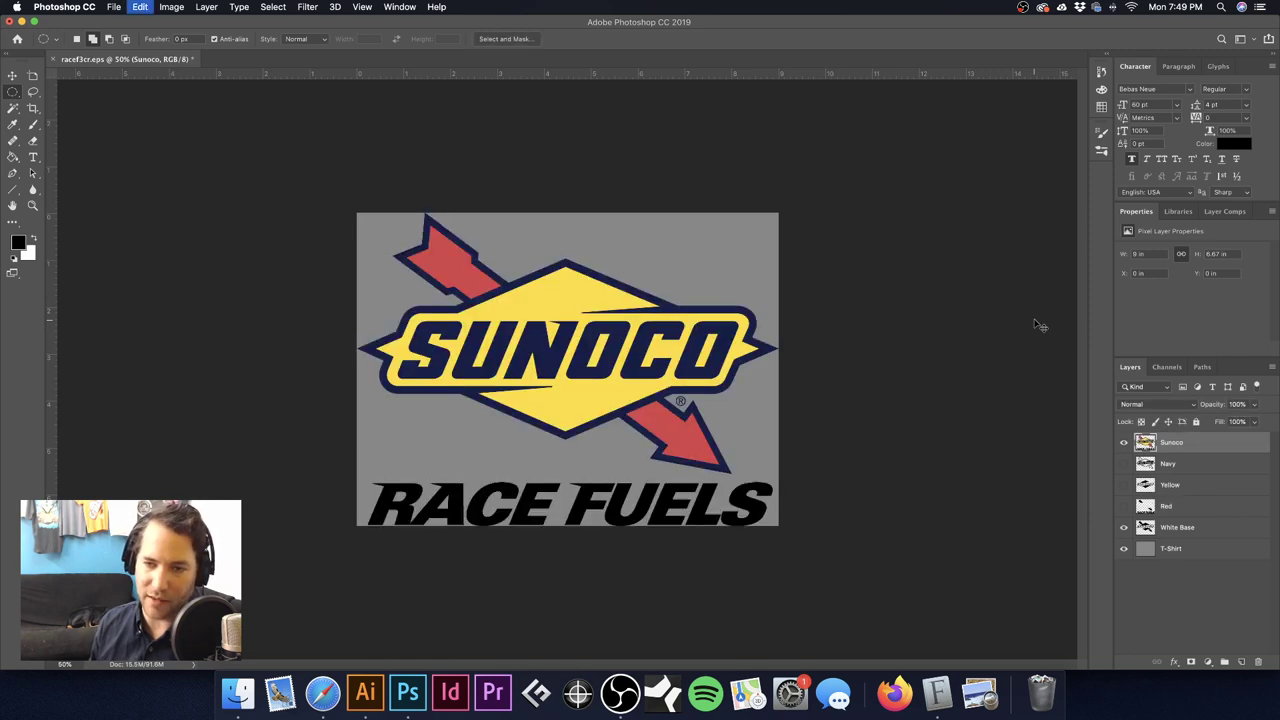
pyautogui.press('super+z')
pyautogui.press('super+z')
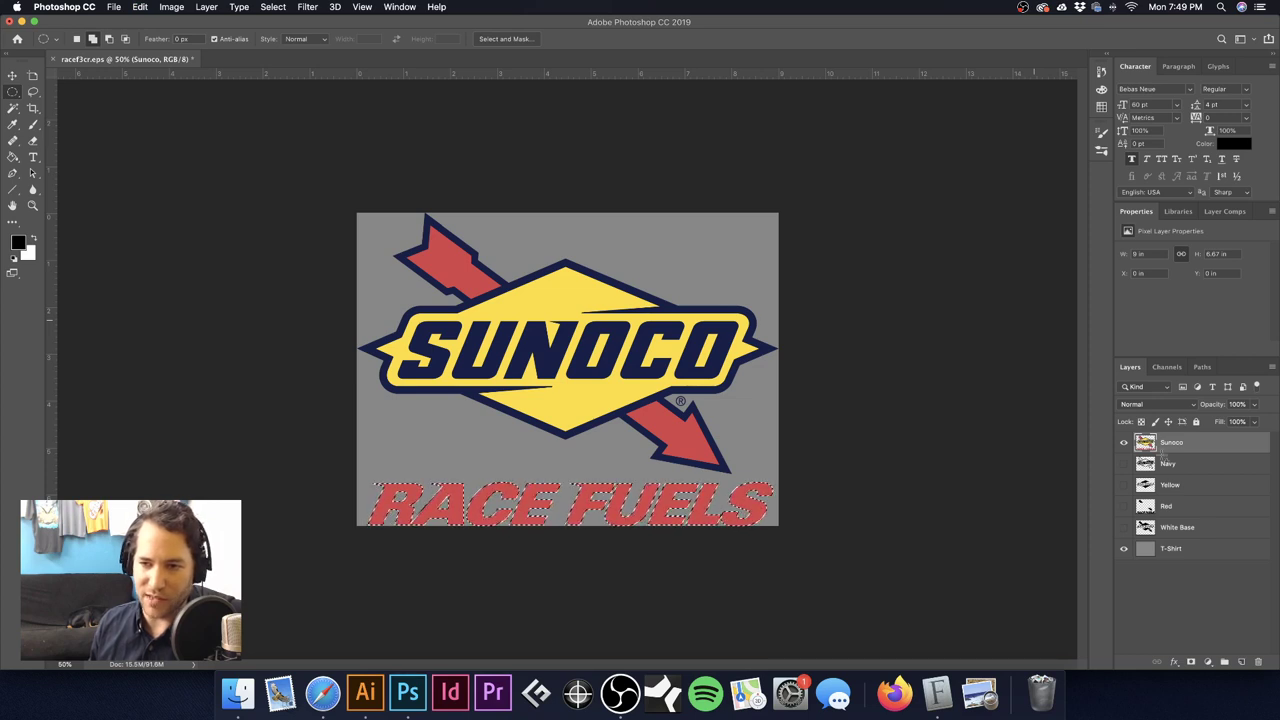
# Step: Delete the Navy through T-Shirt layers, leaving only Sunoco, and view its colour channels
pyautogui.click(1220, 464)
pyautogui.keyDown('shift'); pyautogui.click(1189, 552); pyautogui.keyUp('shift')
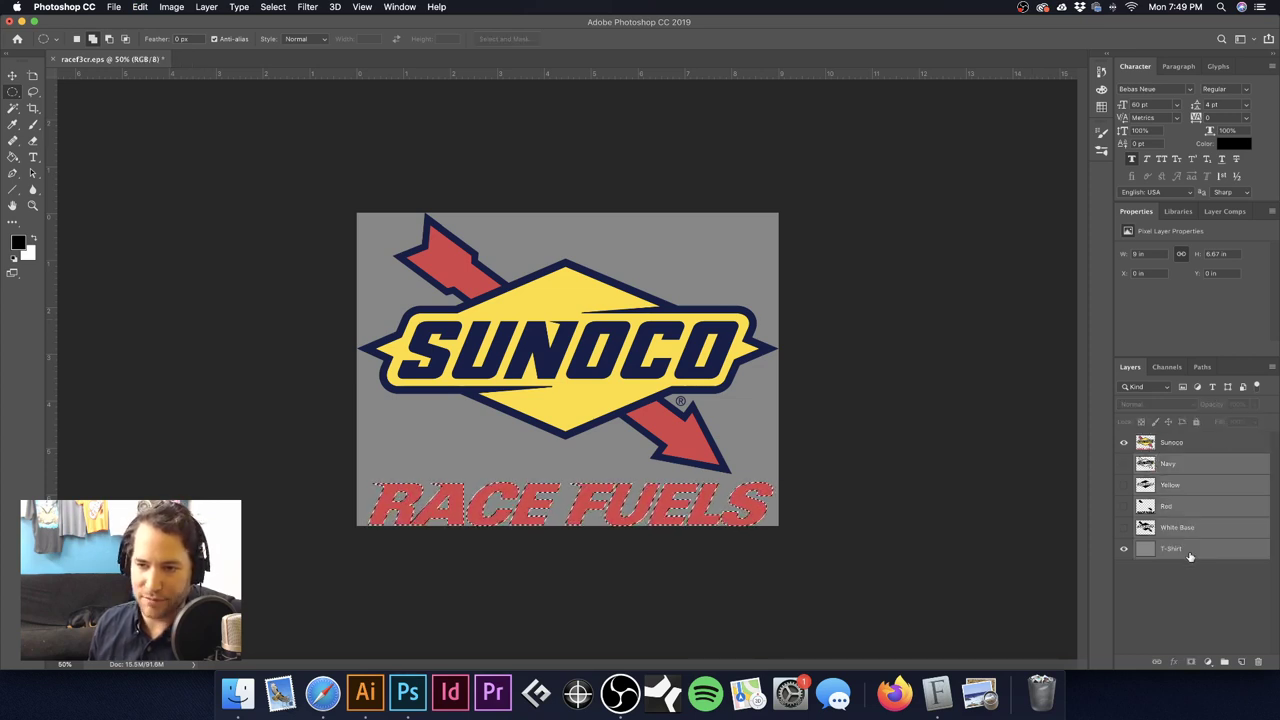
pyautogui.press('BackSpace')
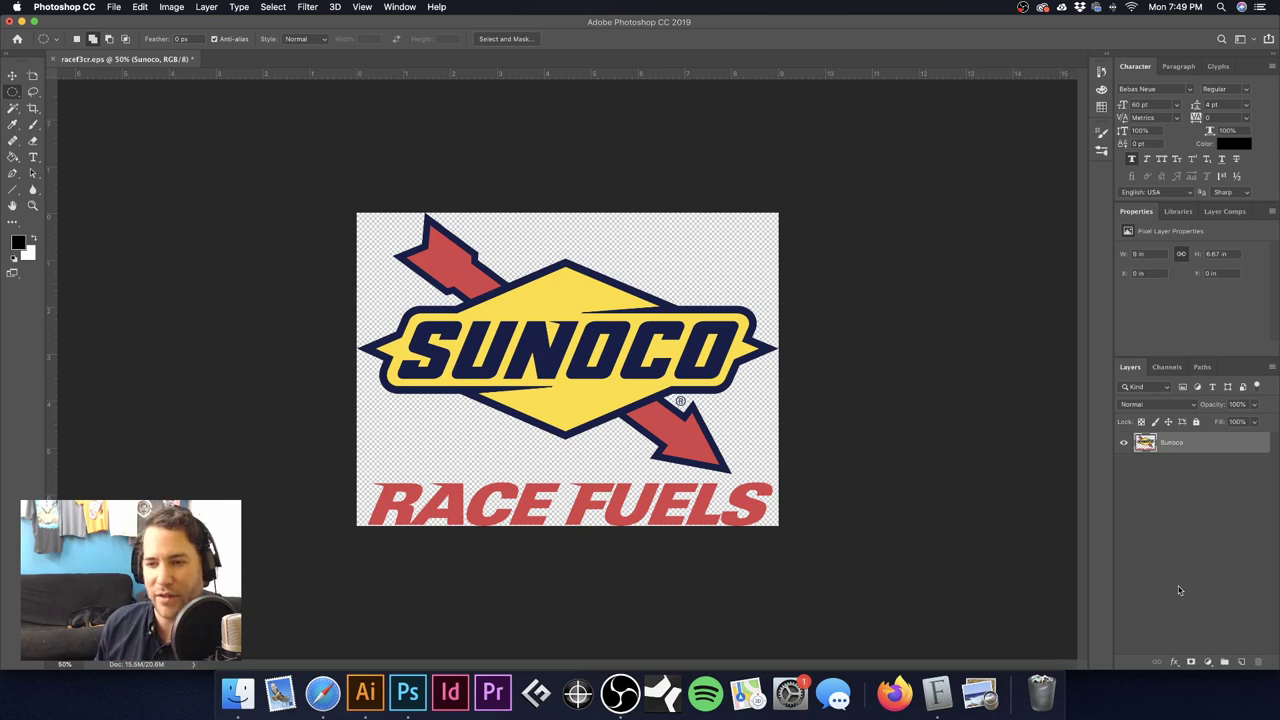
pyautogui.click(1168, 367)
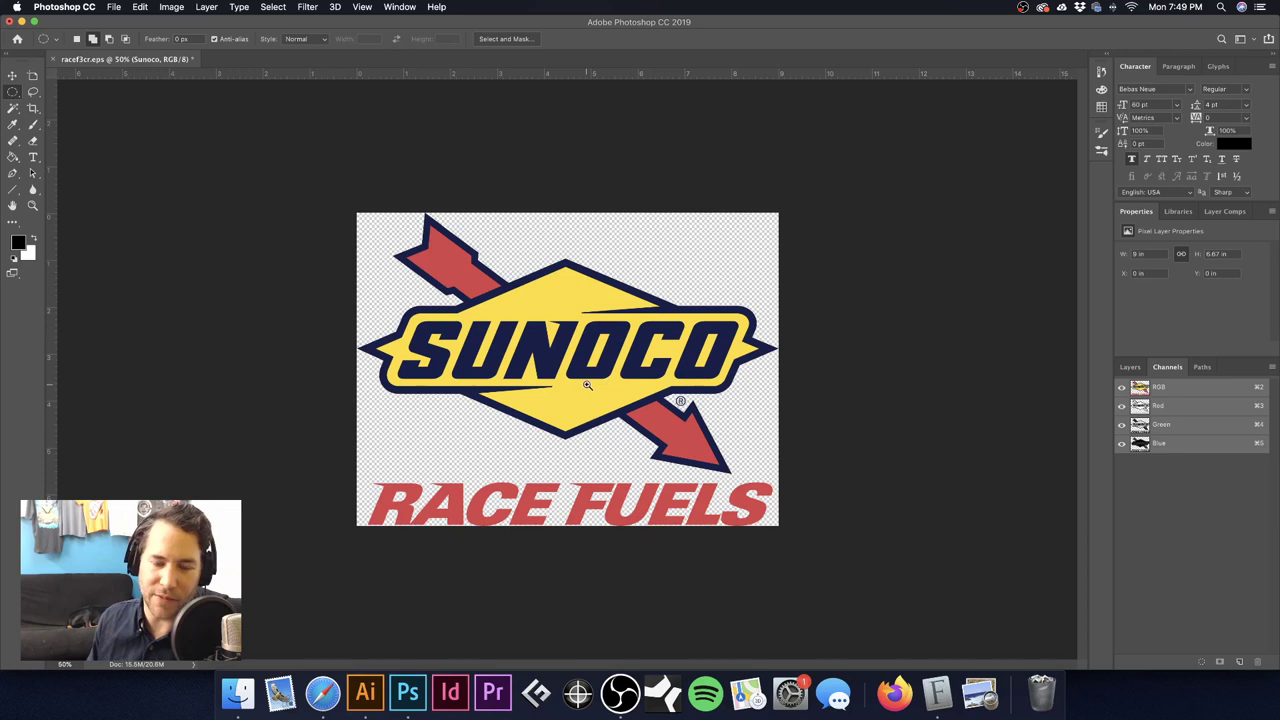
# Step: Make a first Color Range selection of the navy N at fuzziness 110, previewing on black matte and grayscale
pyautogui.scroll(3, 600, 384)
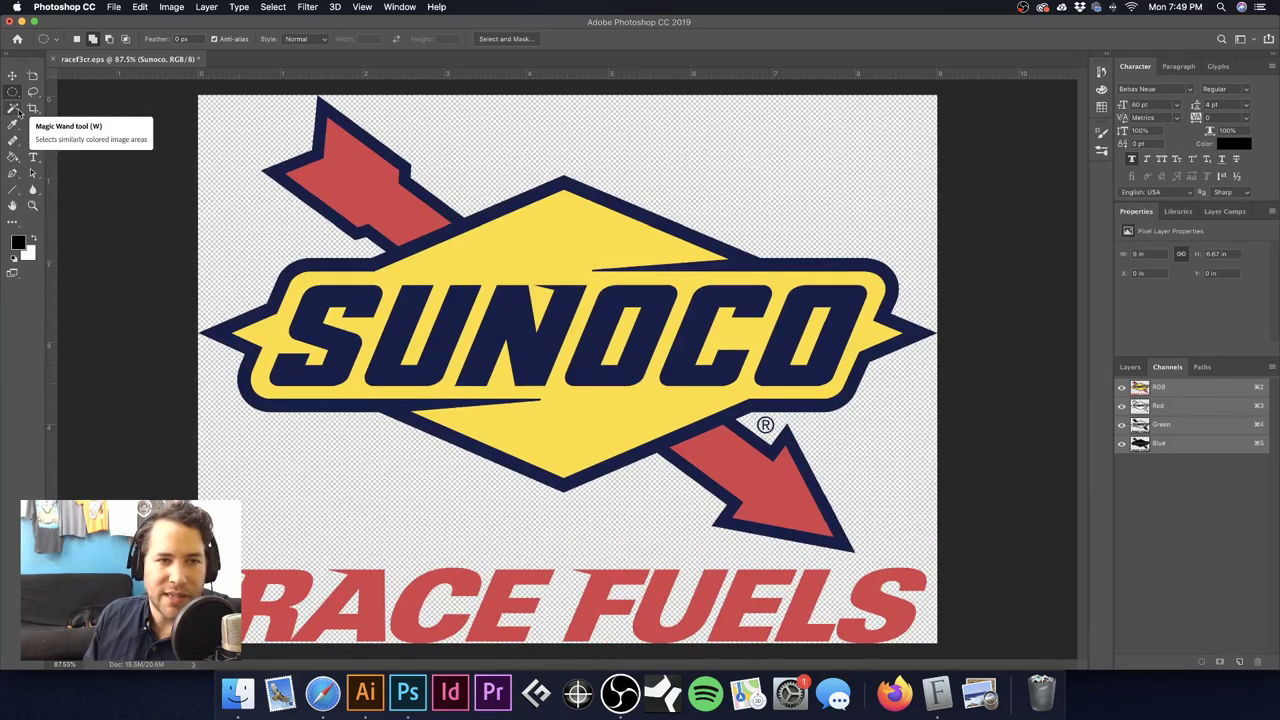
pyautogui.click(273, 7)
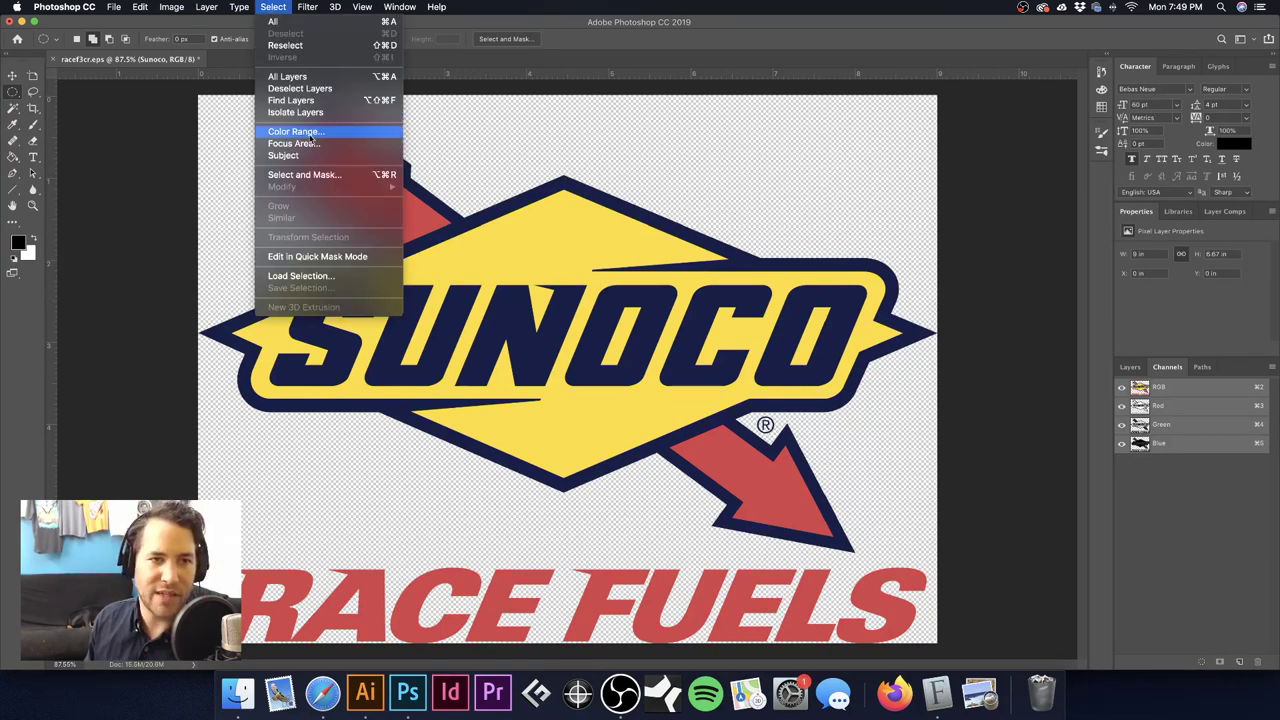
pyautogui.click(310, 135)
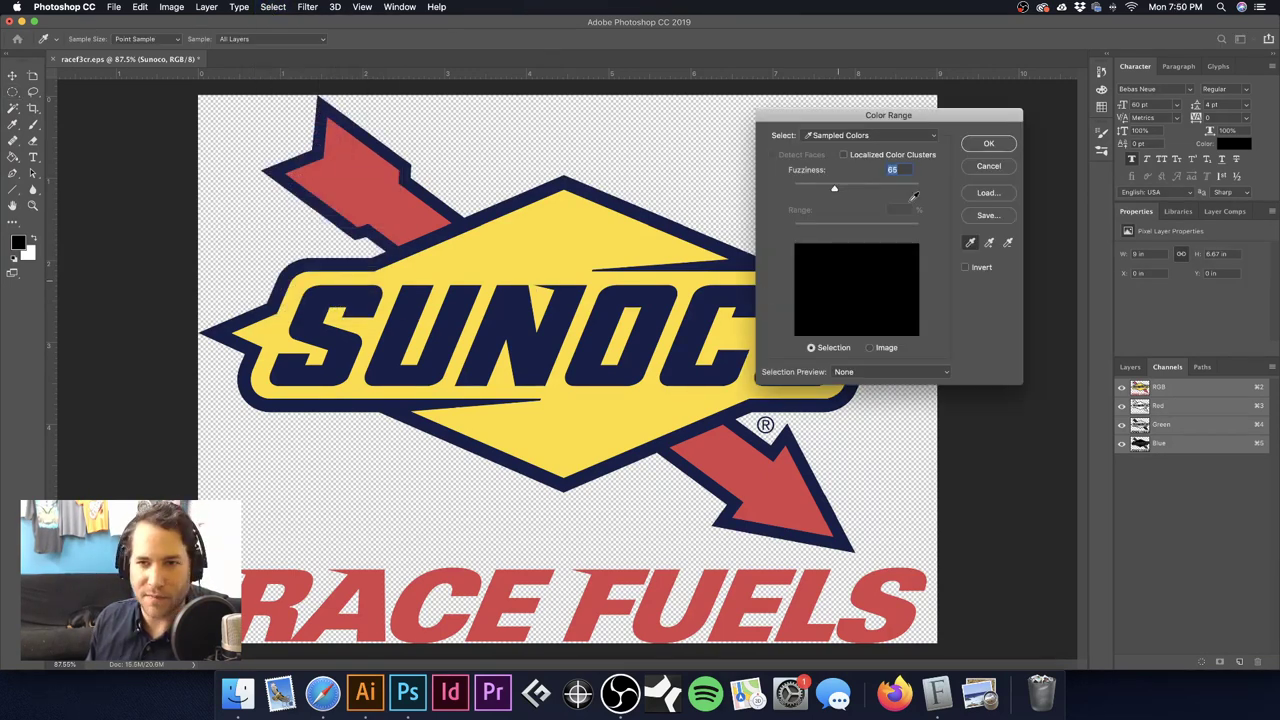
pyautogui.click(514, 298)
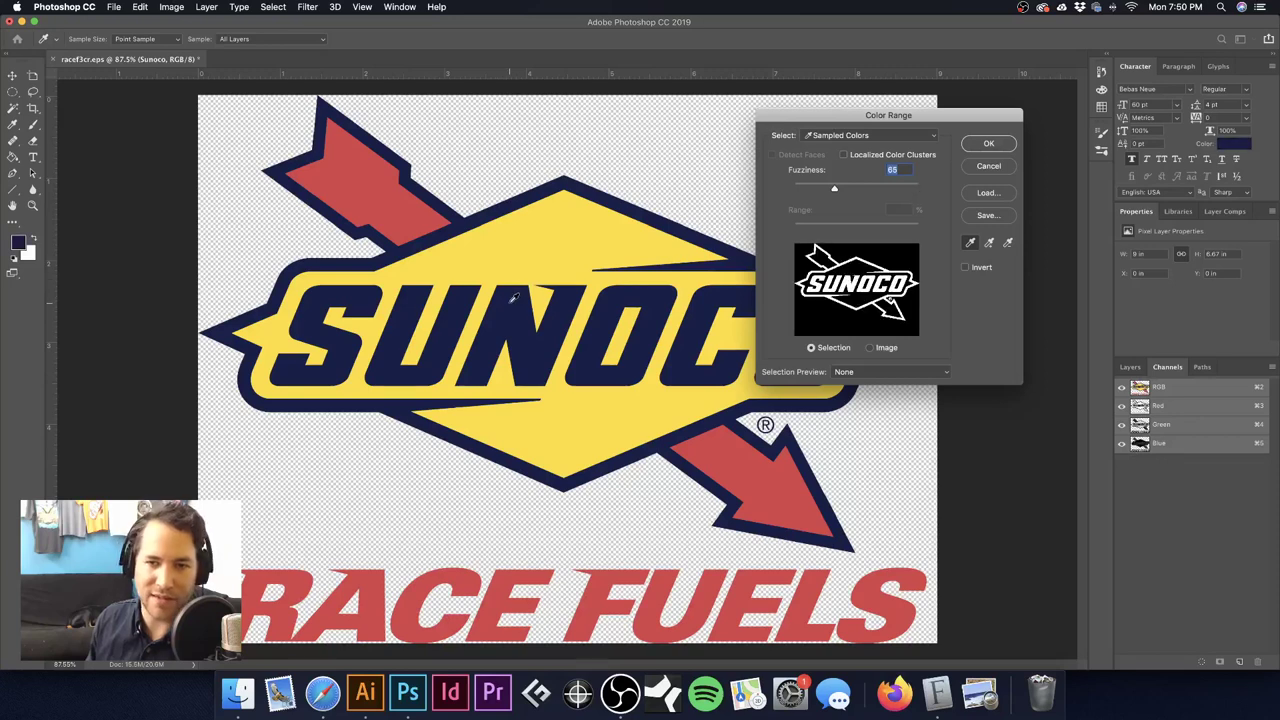
pyautogui.moveTo(541, 338); pyautogui.dragTo(631, 337)
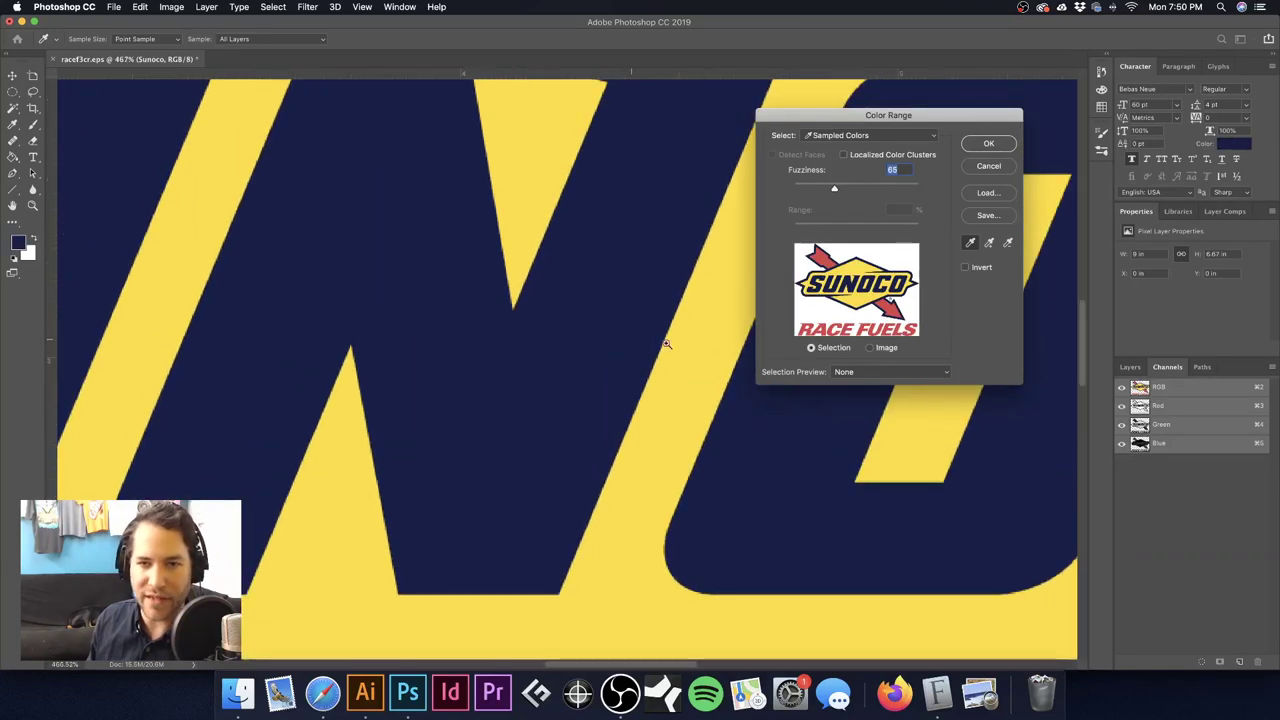
pyautogui.click(864, 372)
pyautogui.click(866, 372)
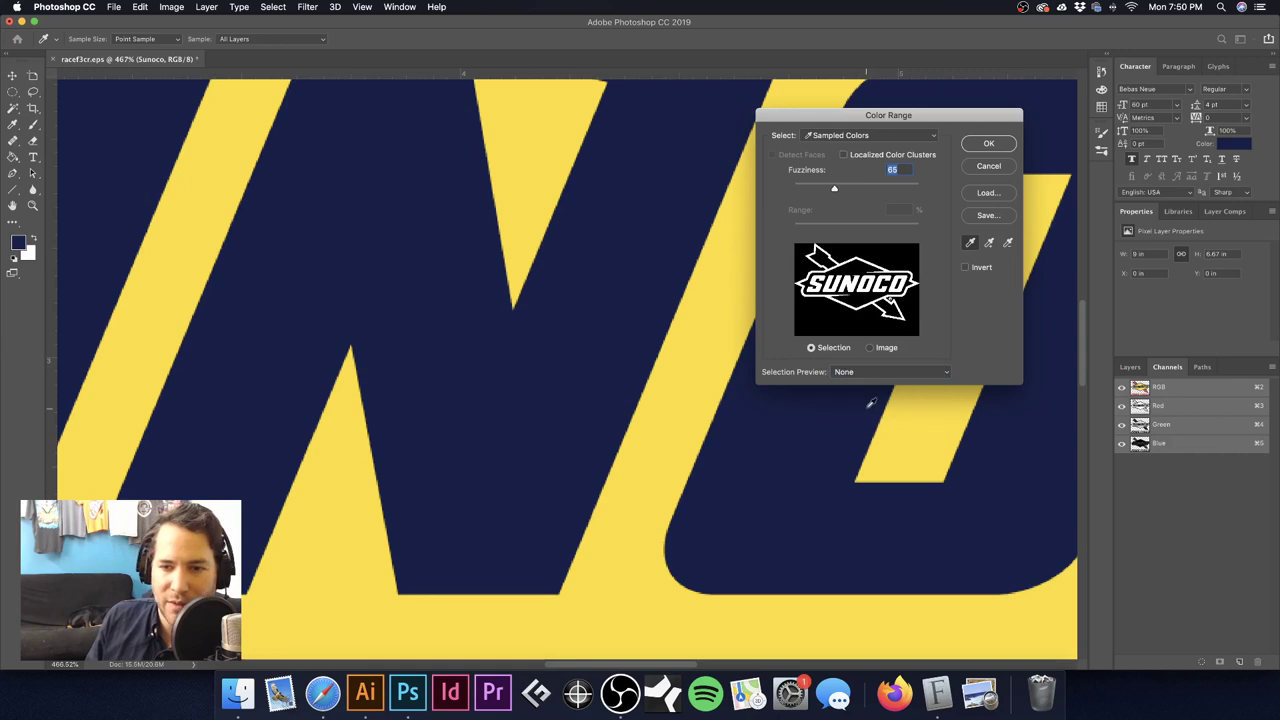
pyautogui.click(866, 373)
pyautogui.click(857, 399)
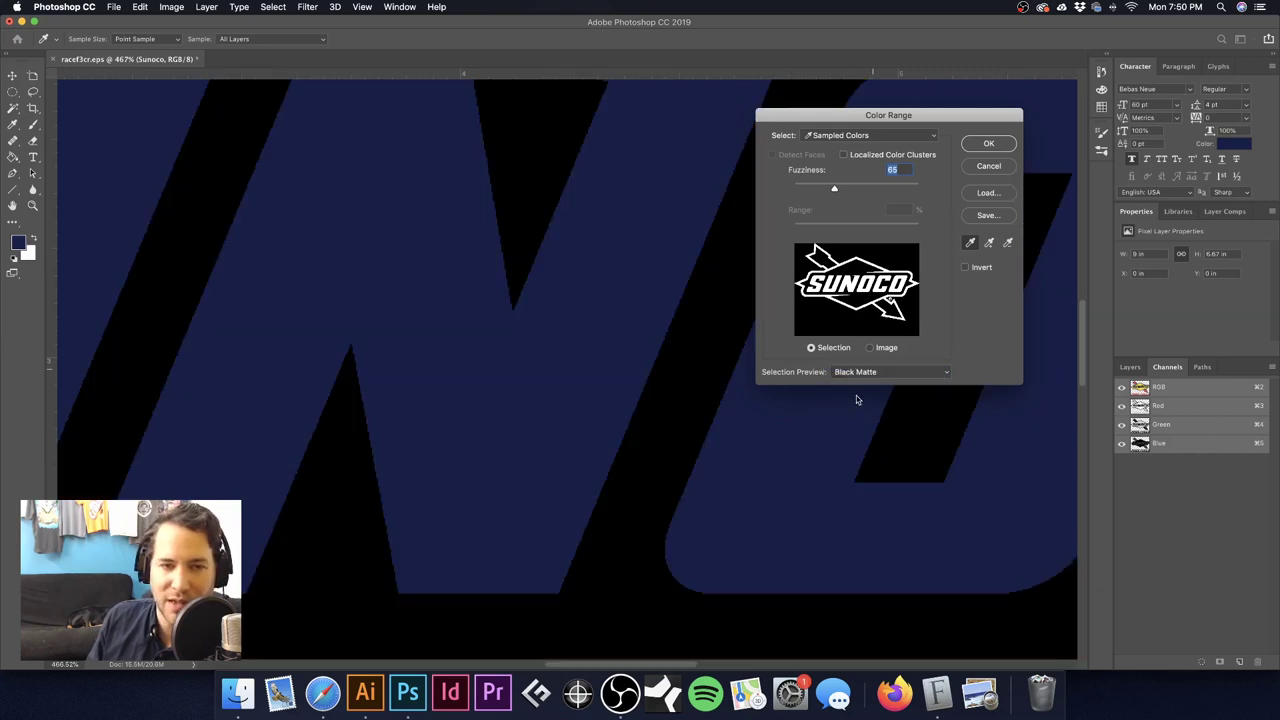
pyautogui.moveTo(563, 300); pyautogui.dragTo(603, 303)
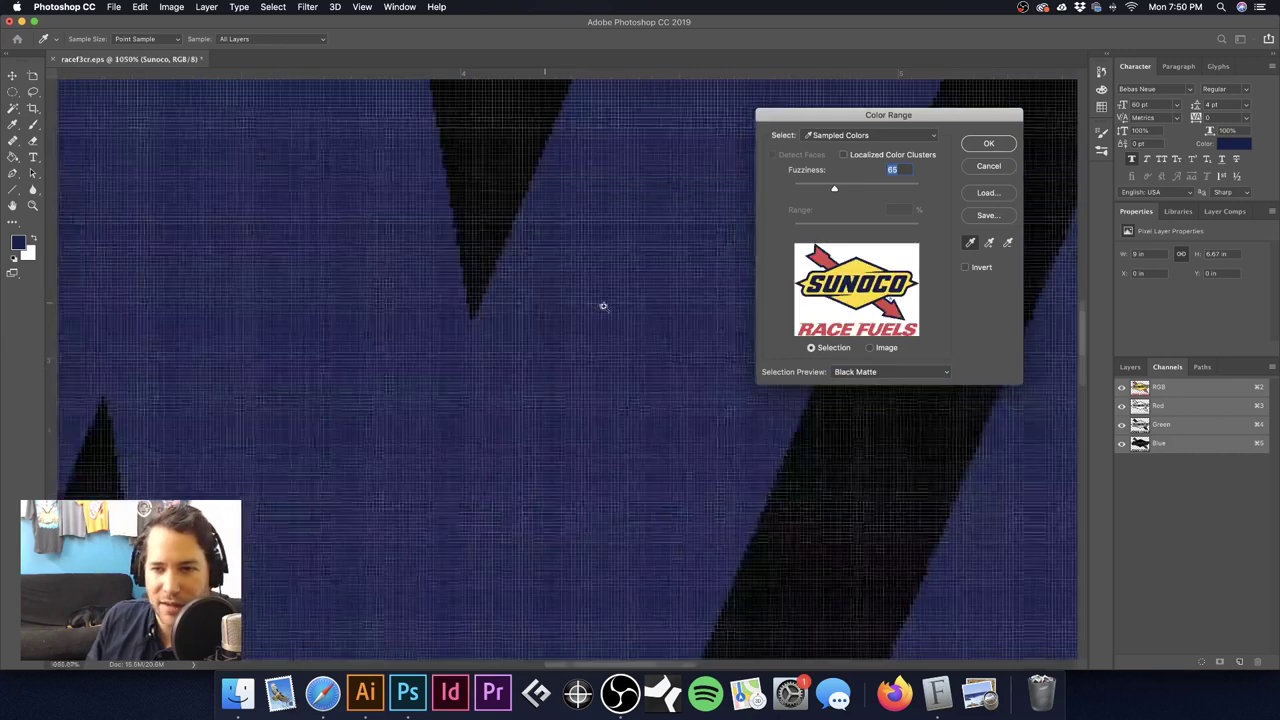
pyautogui.click(856, 371)
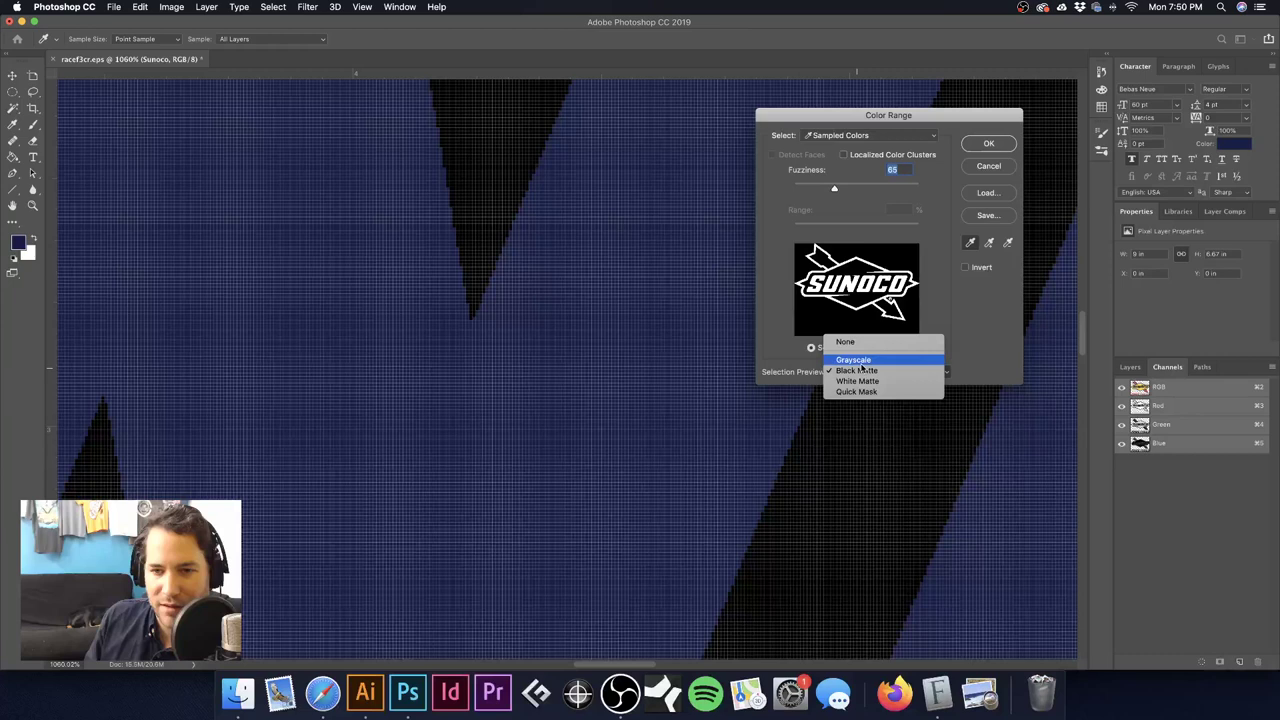
pyautogui.click(856, 360)
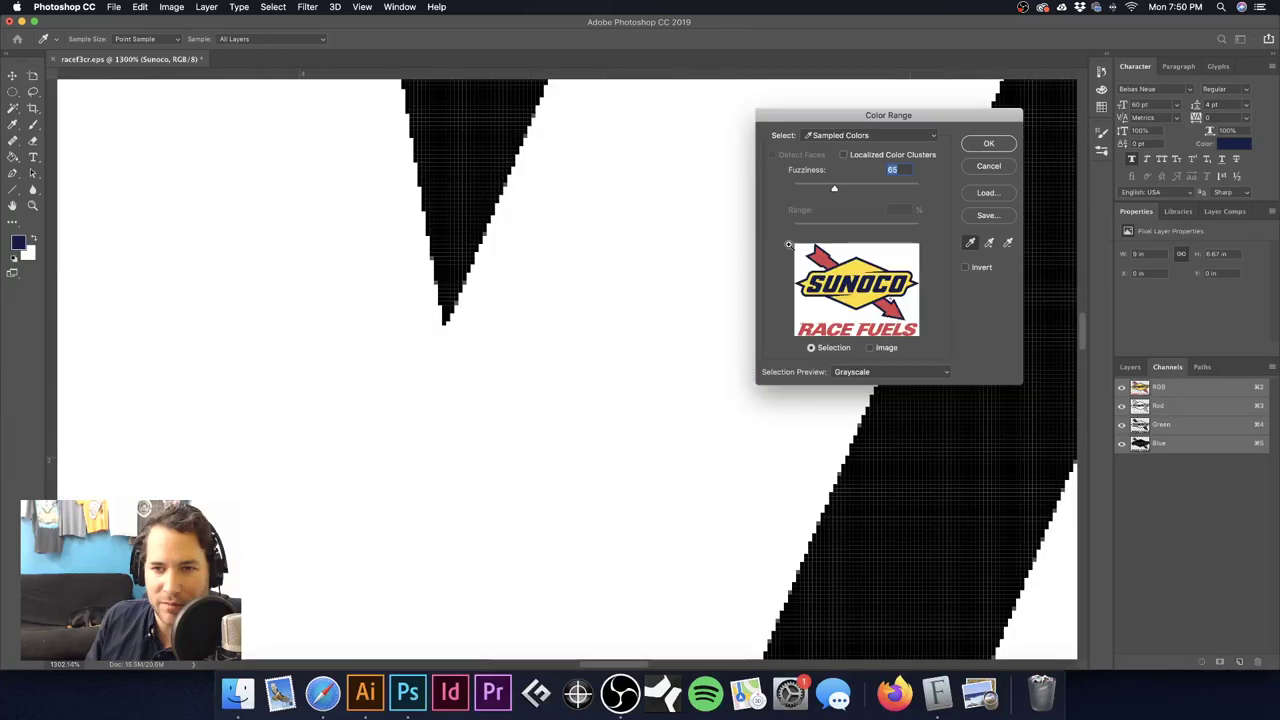
pyautogui.moveTo(834, 188); pyautogui.dragTo(863, 190)
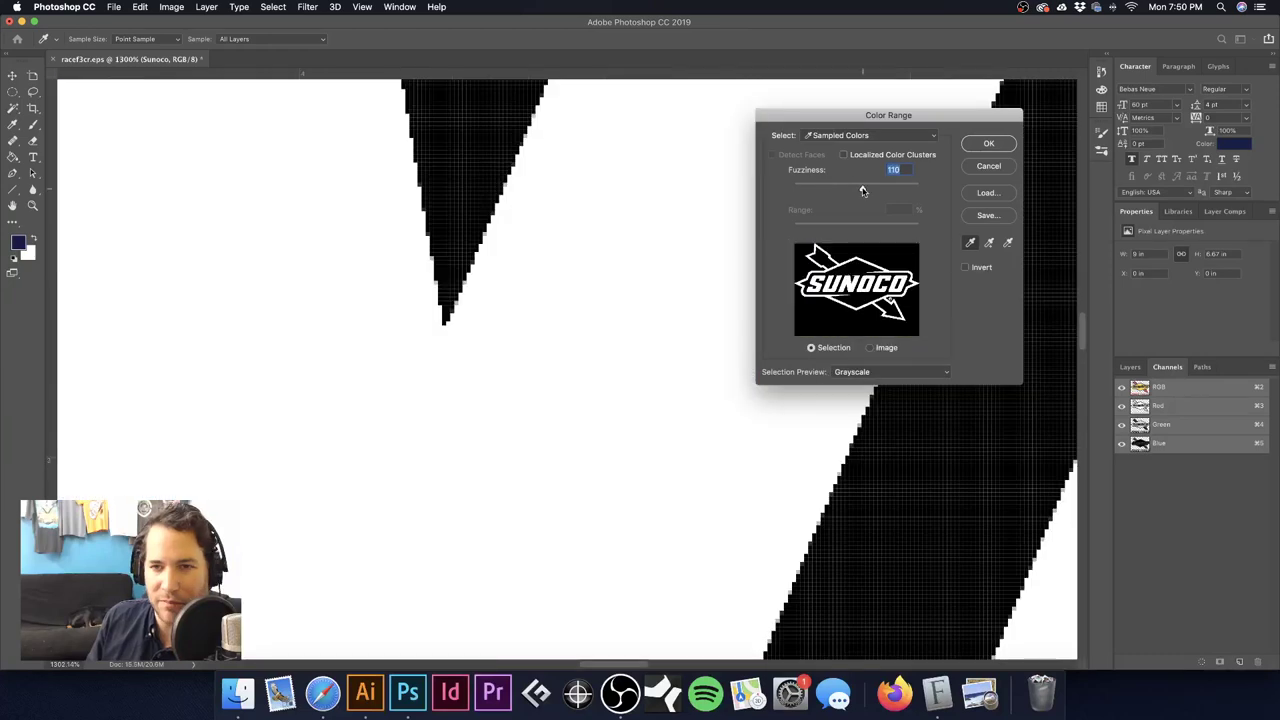
pyautogui.press('Return')
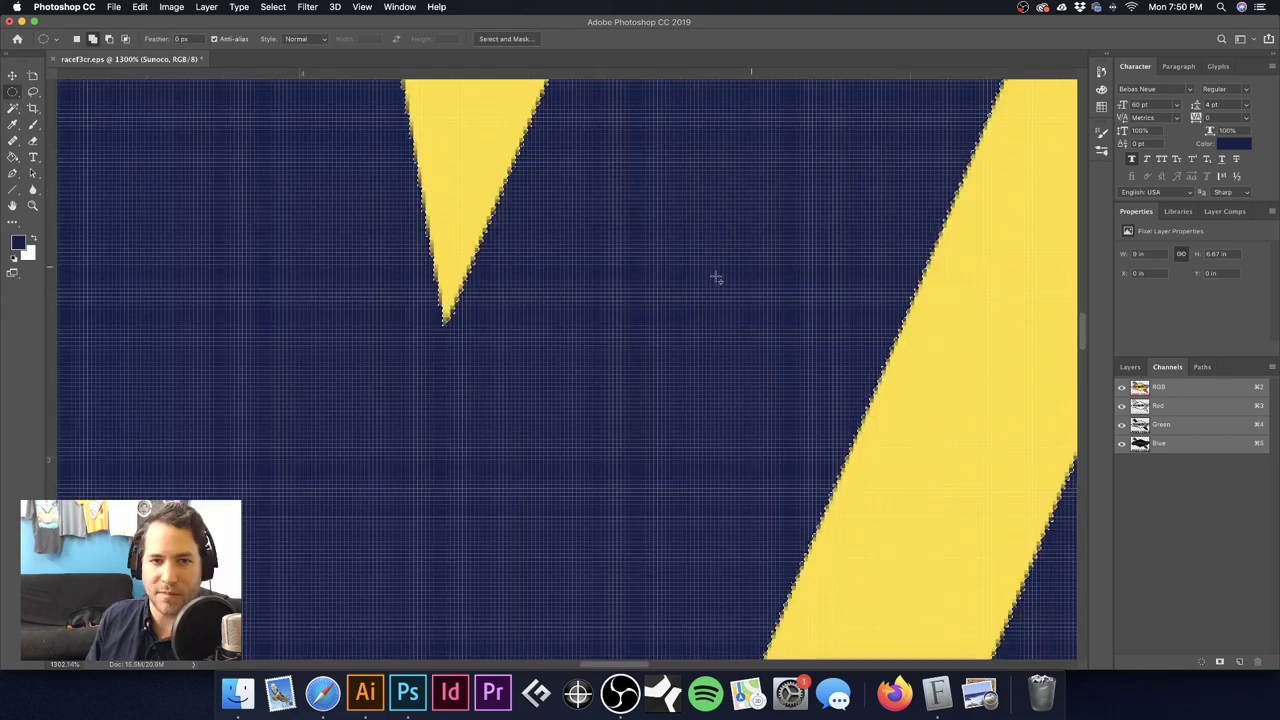
# Step: Deselect and redo the navy Color Range selection with fuzziness 158, then check its edge
pyautogui.scroll(-5, 716, 278)
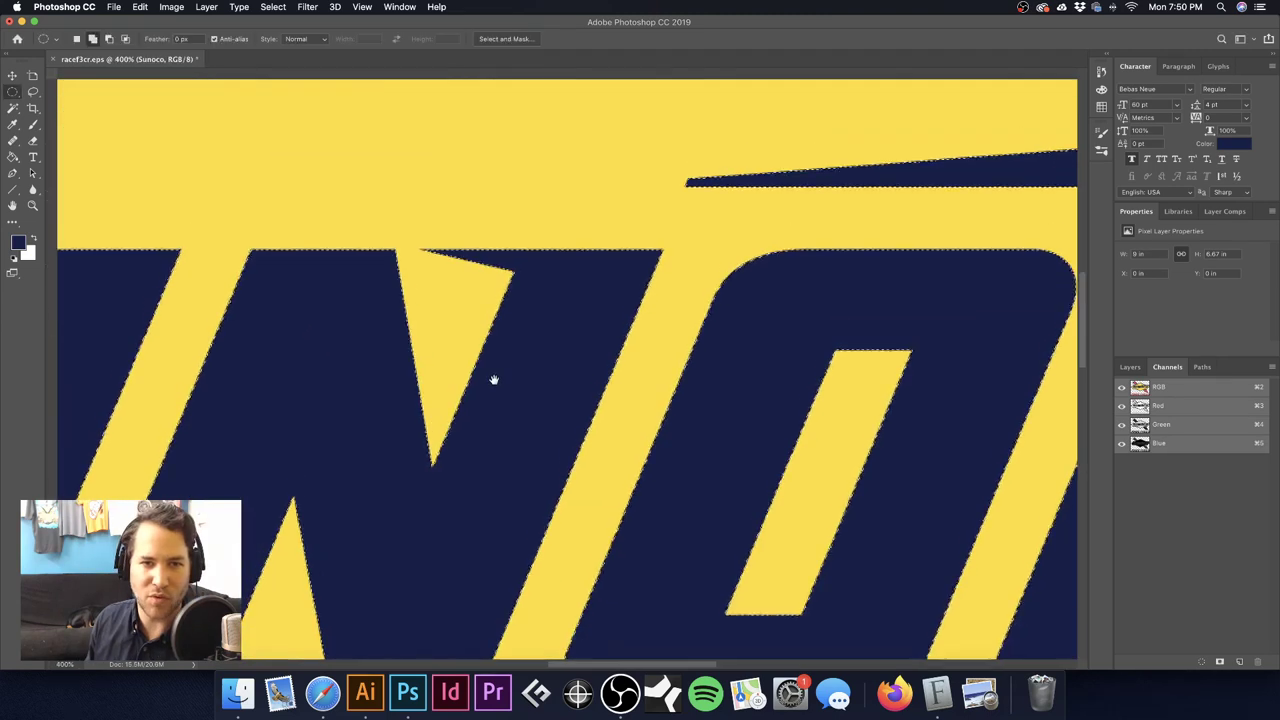
pyautogui.scroll(8, 535, 288)
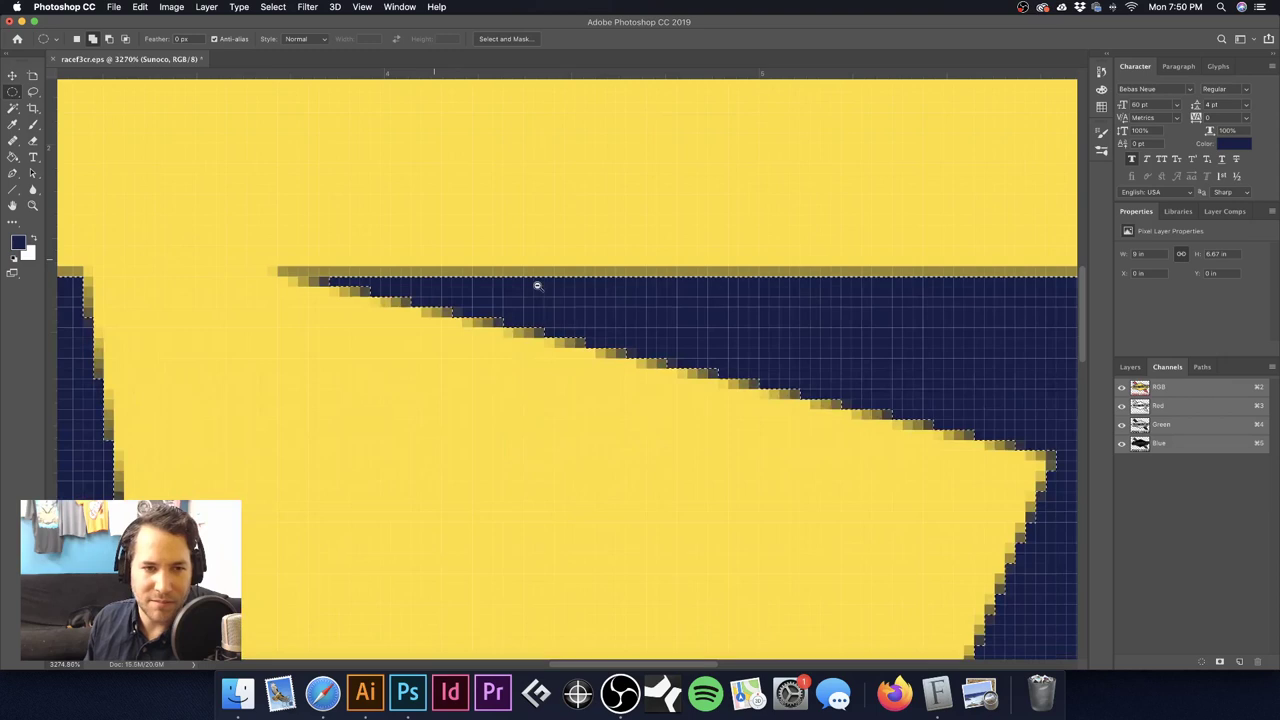
pyautogui.scroll(-6, 537, 296)
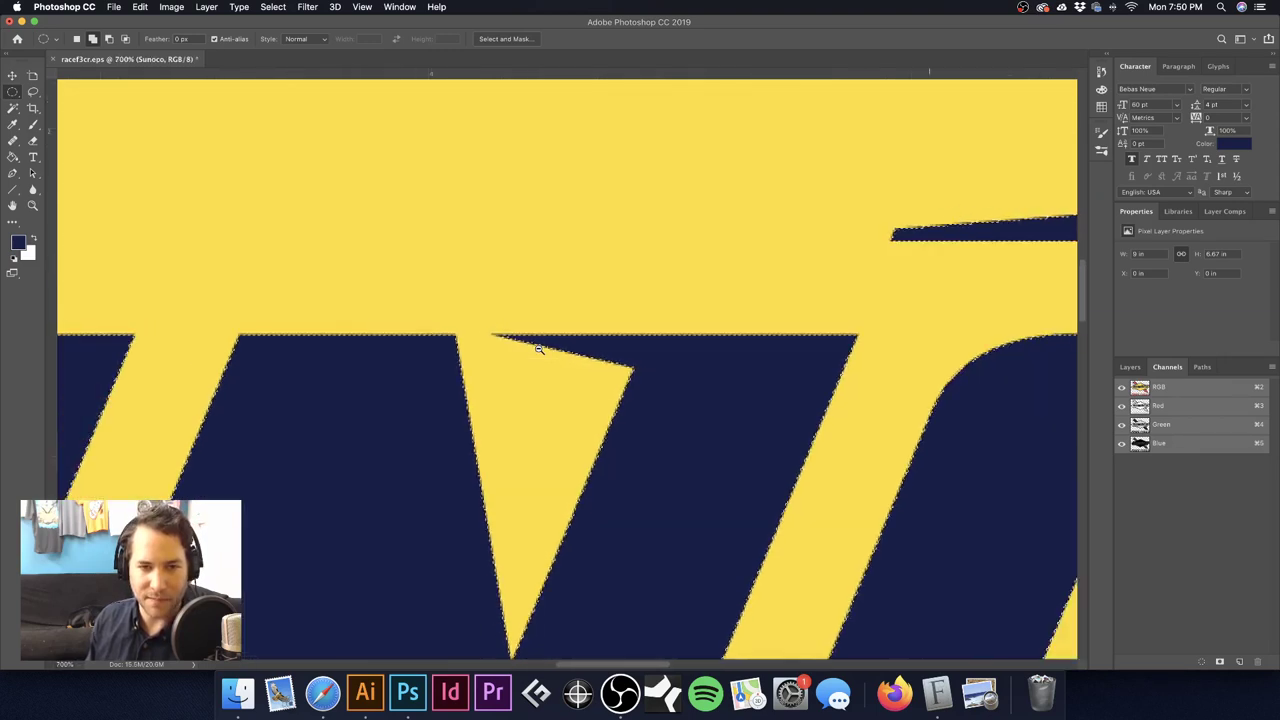
pyautogui.press('super+d')
pyautogui.moveTo(554, 400); pyautogui.dragTo(554, 246)
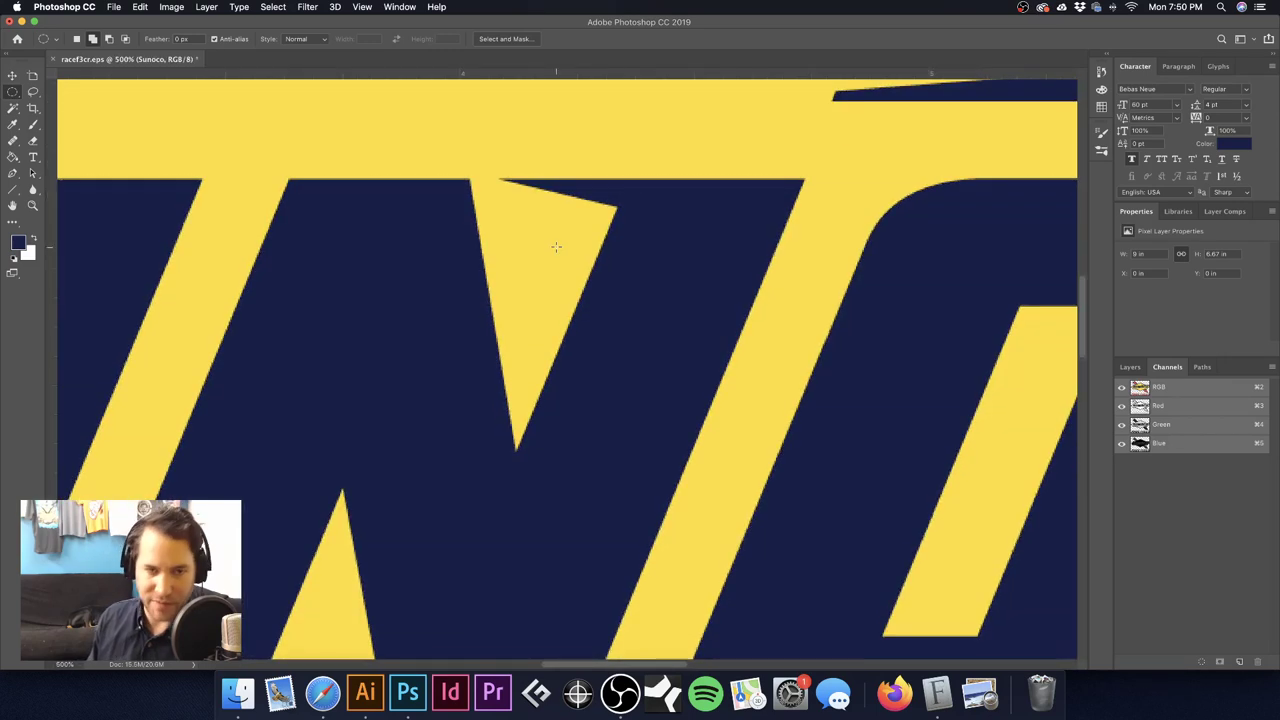
pyautogui.click(272, 7)
pyautogui.click(300, 130)
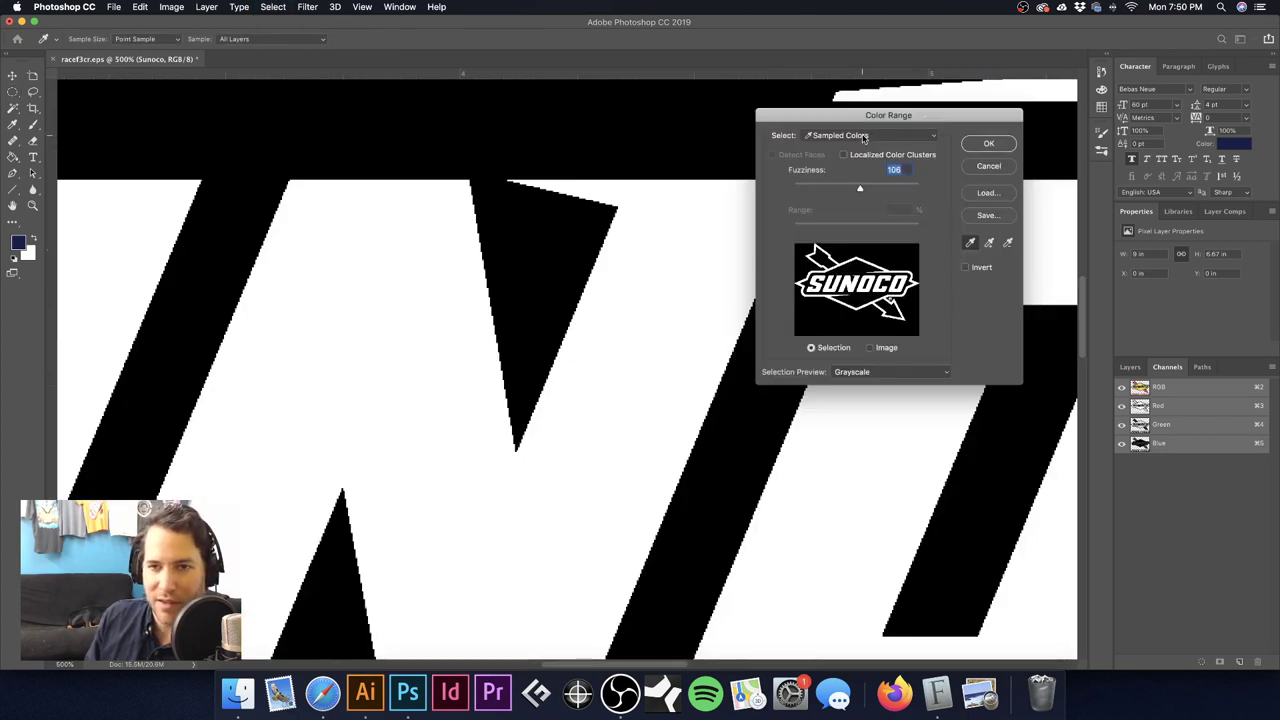
pyautogui.moveTo(860, 189)
pyautogui.mouseDown()
pyautogui.moveTo(893, 192)
pyautogui.moveTo(879, 192)
pyautogui.mouseUp()
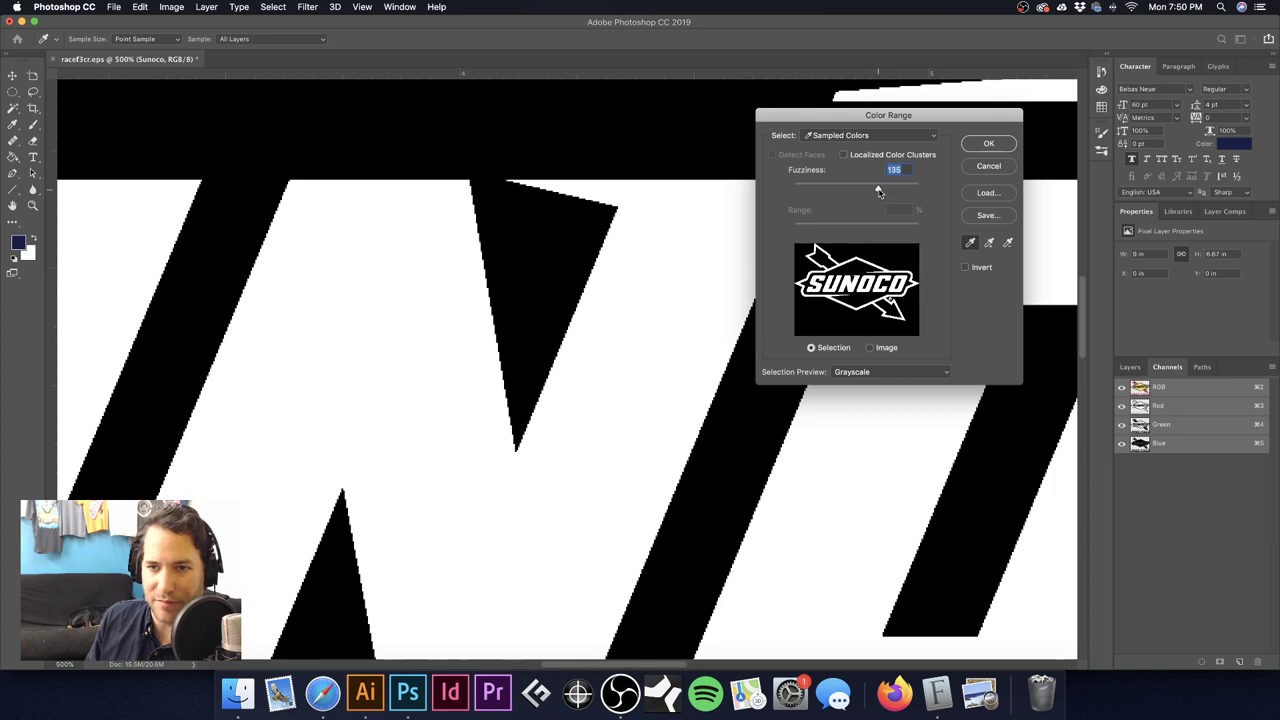
pyautogui.click(987, 145)
pyautogui.moveTo(743, 197); pyautogui.dragTo(634, 297)
pyautogui.press('super+1')
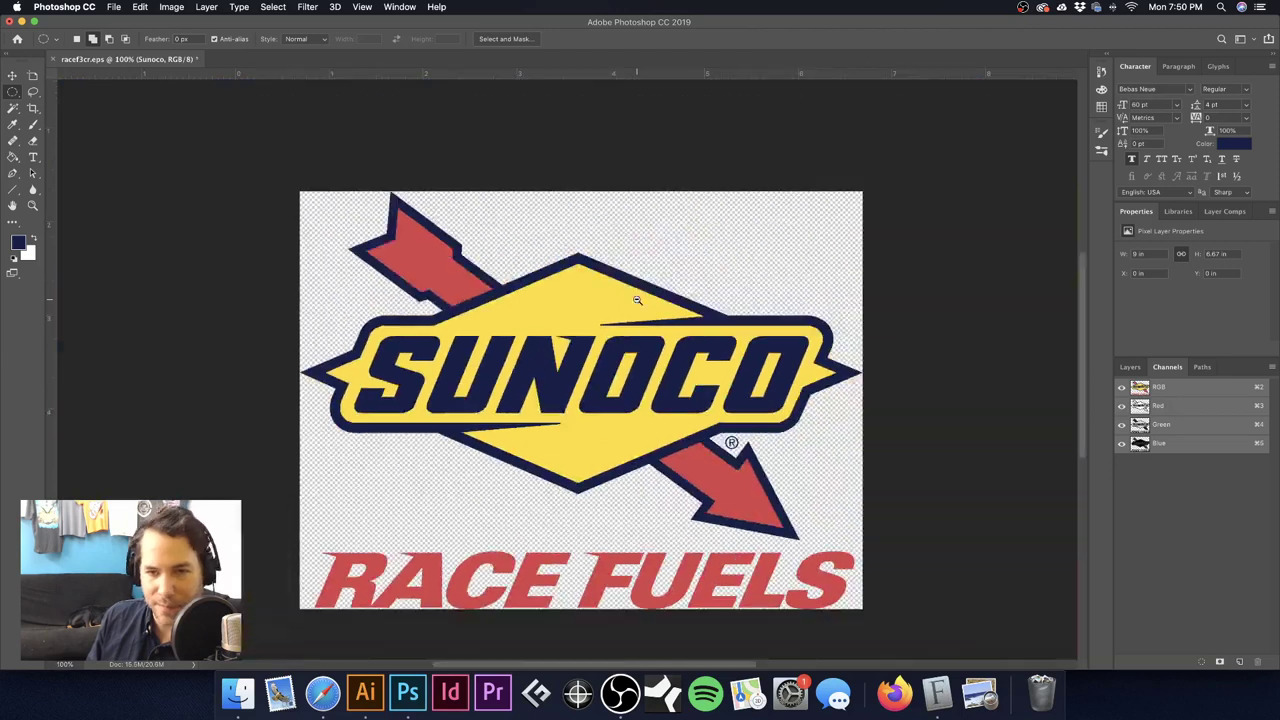
pyautogui.press('super+minus')
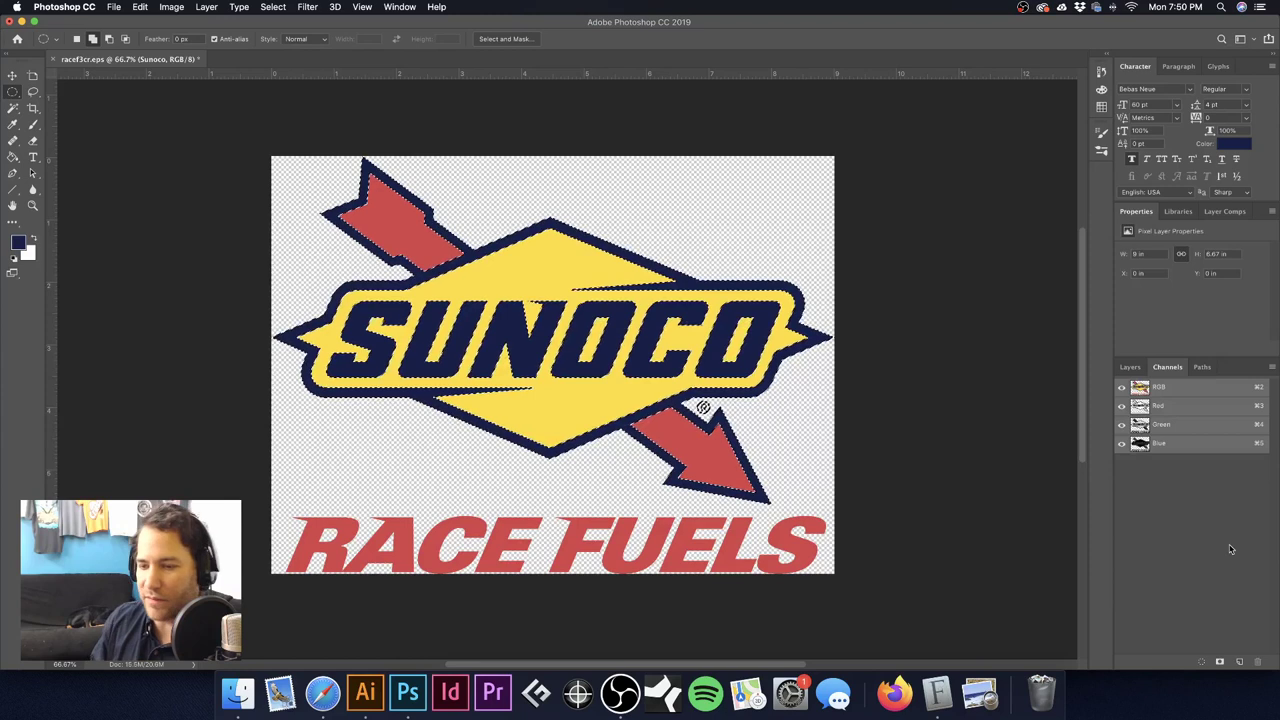
# Step: Save the navy selection as channel Alpha 1, deselect, invert it to black on white, then return to RGB
pyautogui.click(1221, 664)
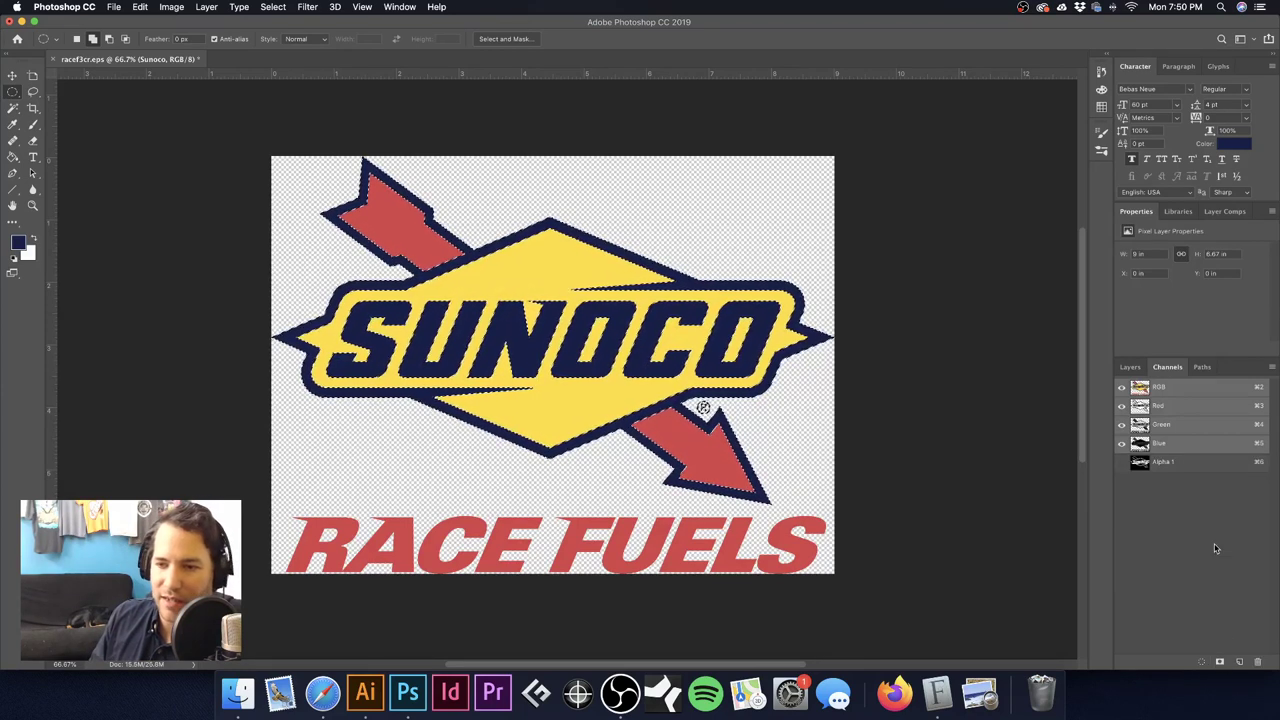
pyautogui.click(1207, 465)
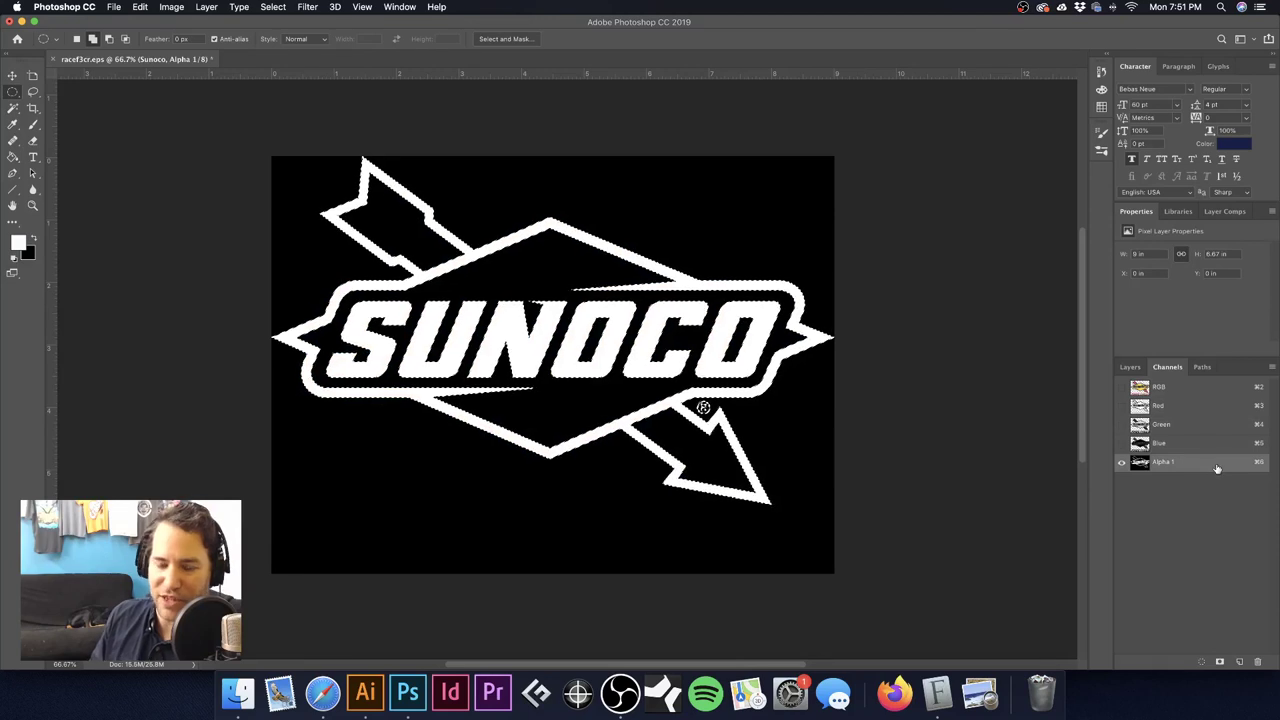
pyautogui.press('super+d')
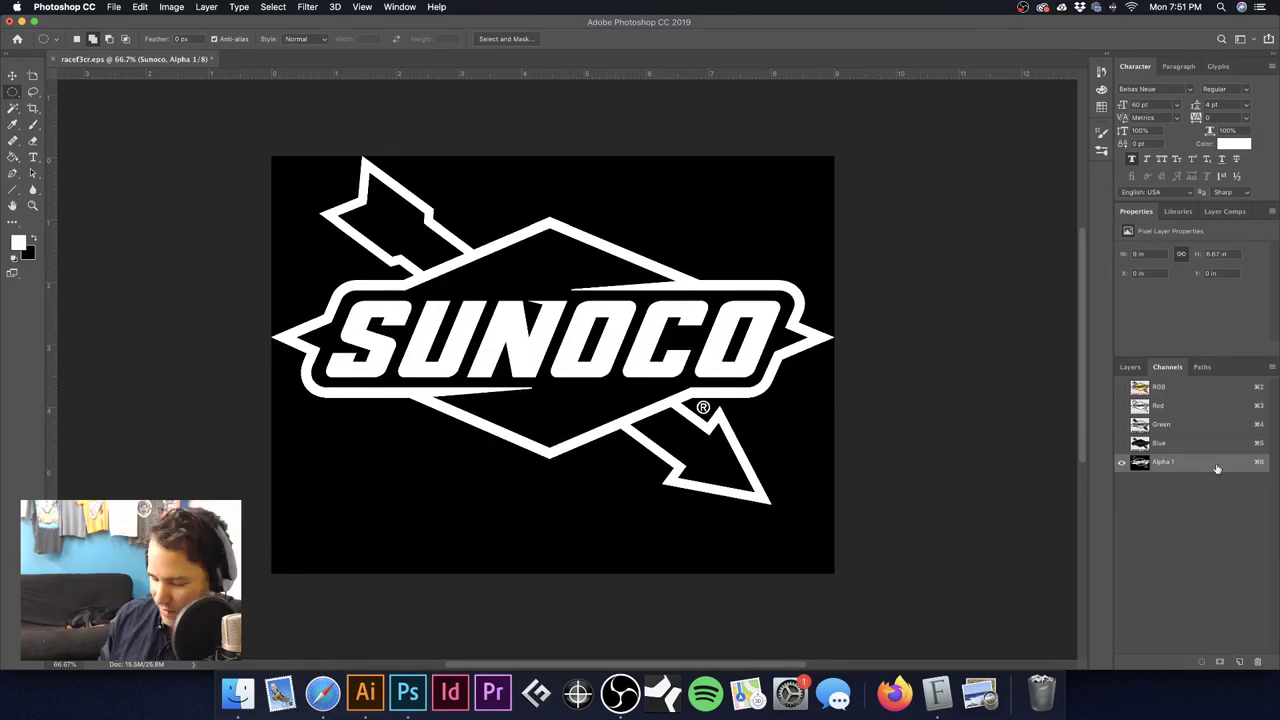
pyautogui.press('super+i')
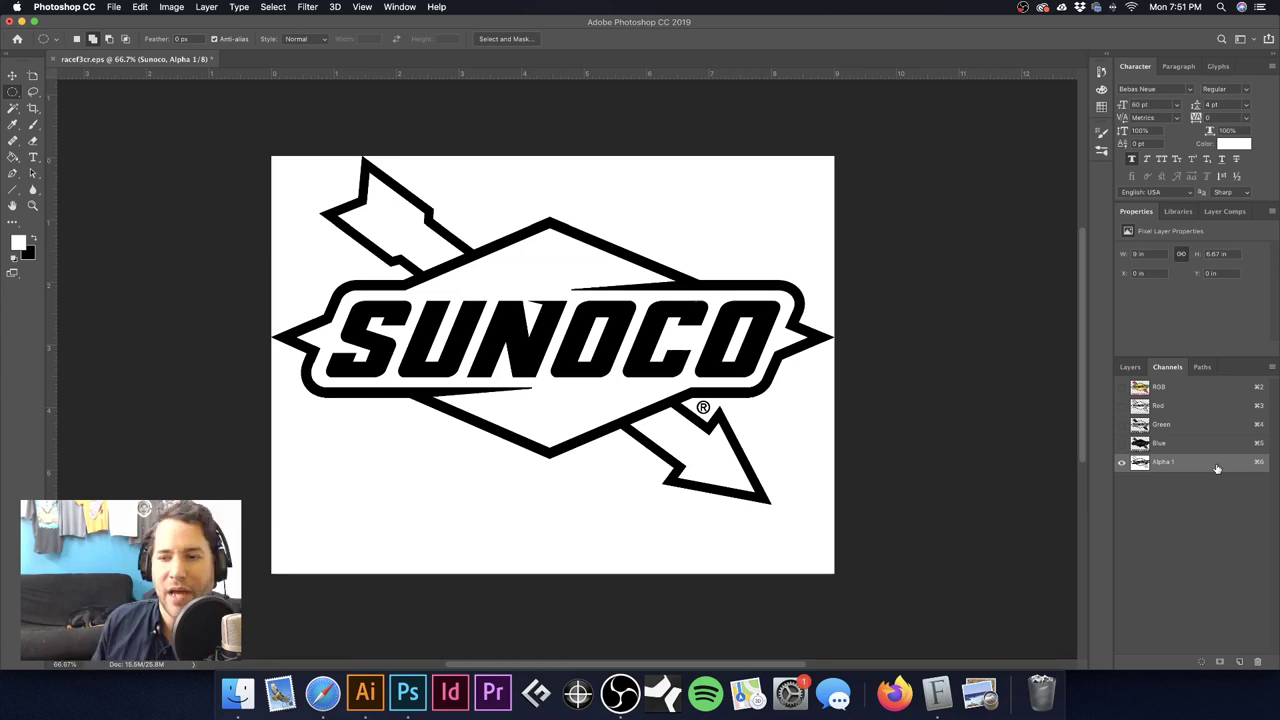
pyautogui.click(1194, 389)
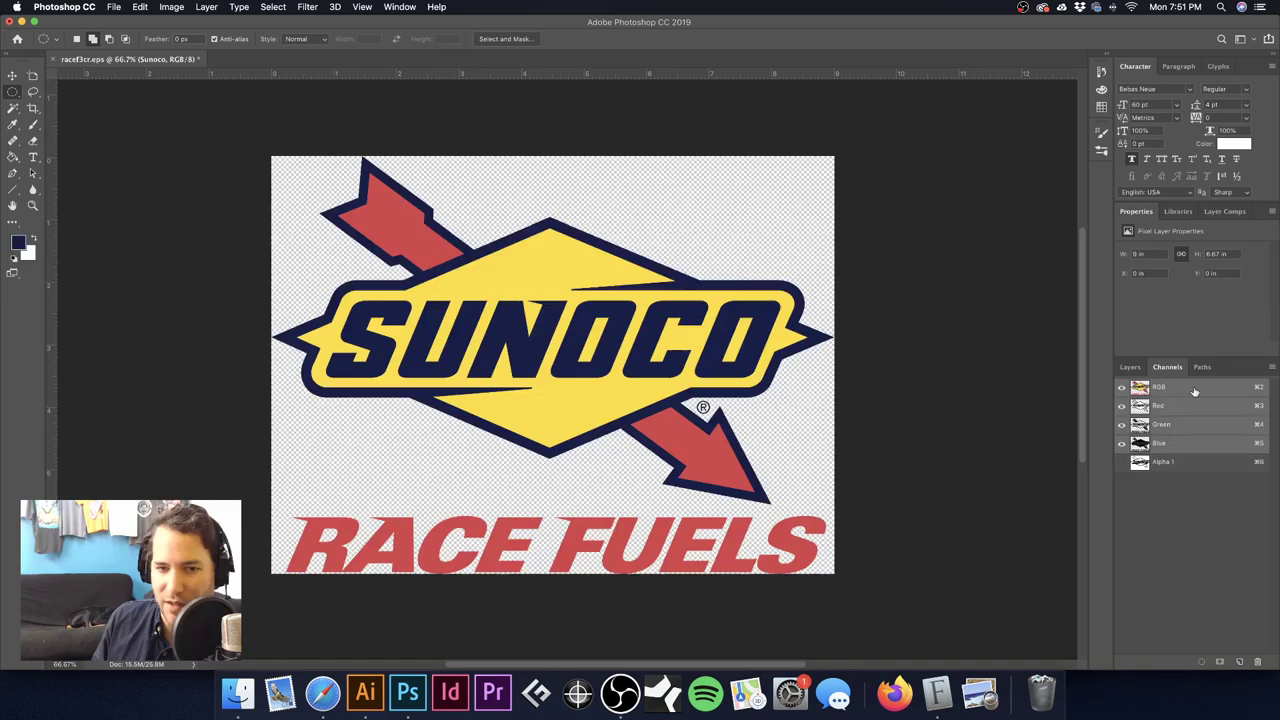
# Step: Select the red arrows and RACE FUELS by Color Range, save as a new channel, and invert it
pyautogui.click(276, 7)
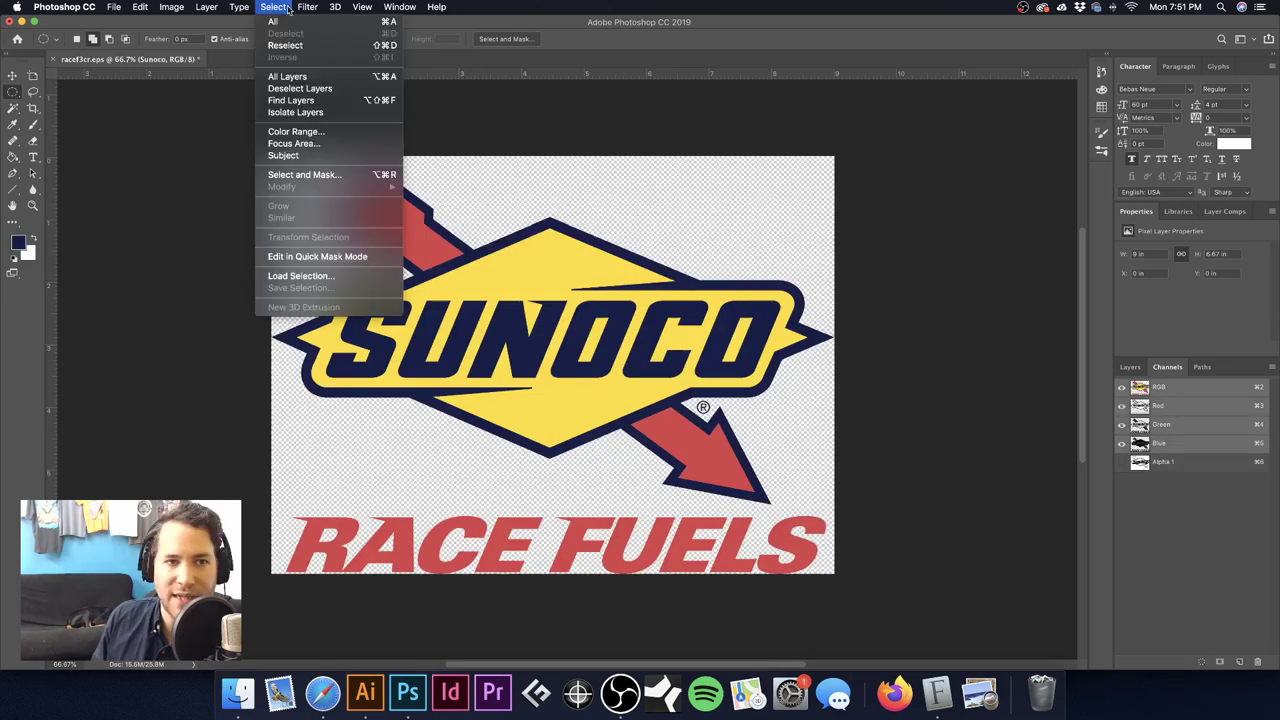
pyautogui.click(296, 131)
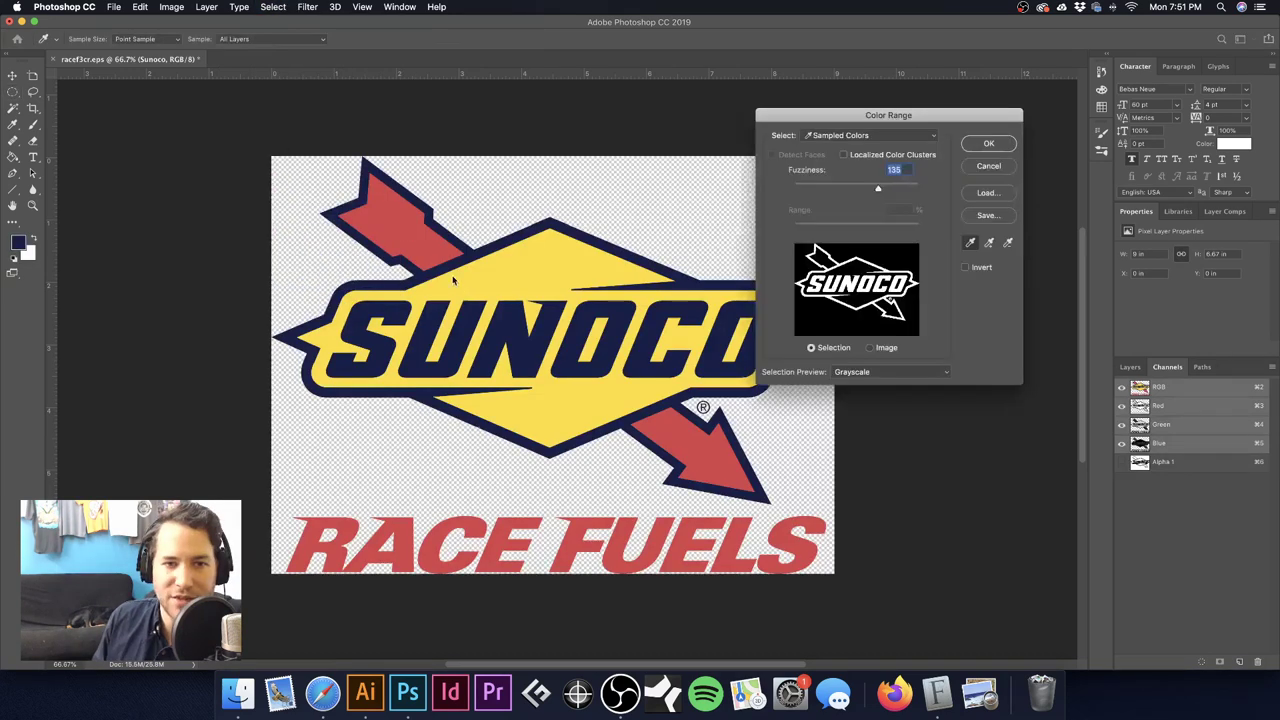
pyautogui.click(397, 222)
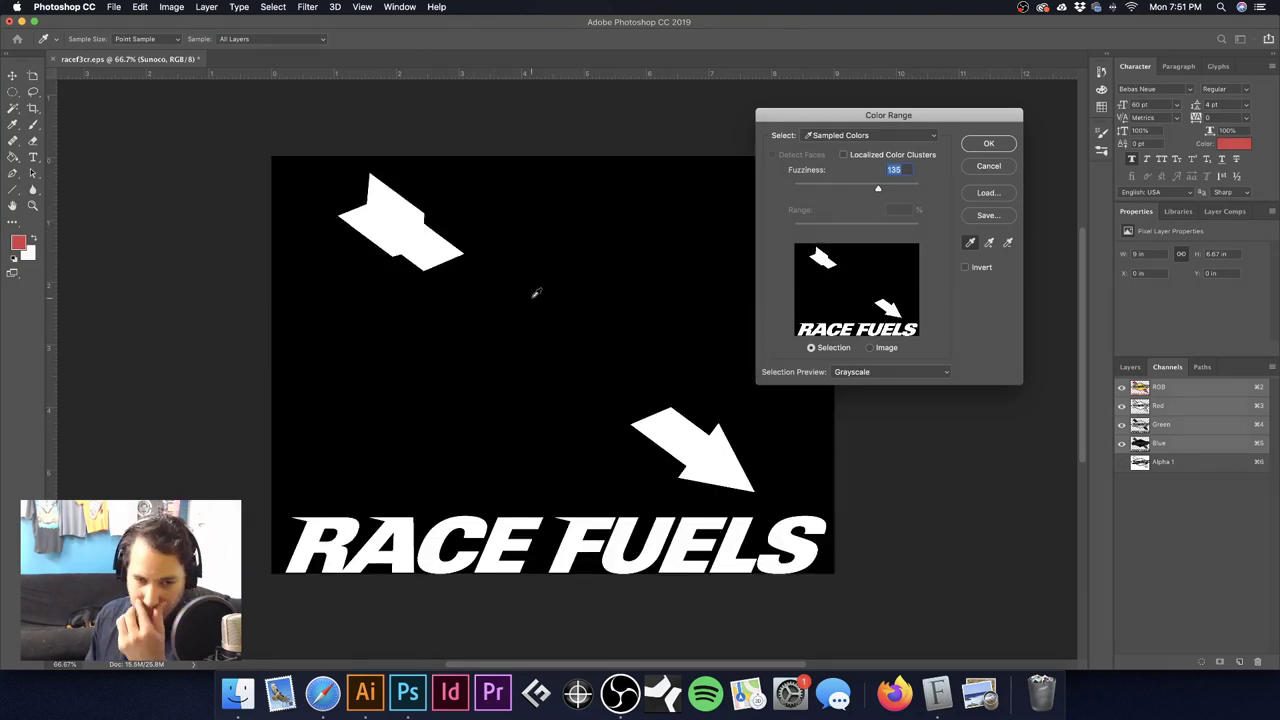
pyautogui.click(1000, 145)
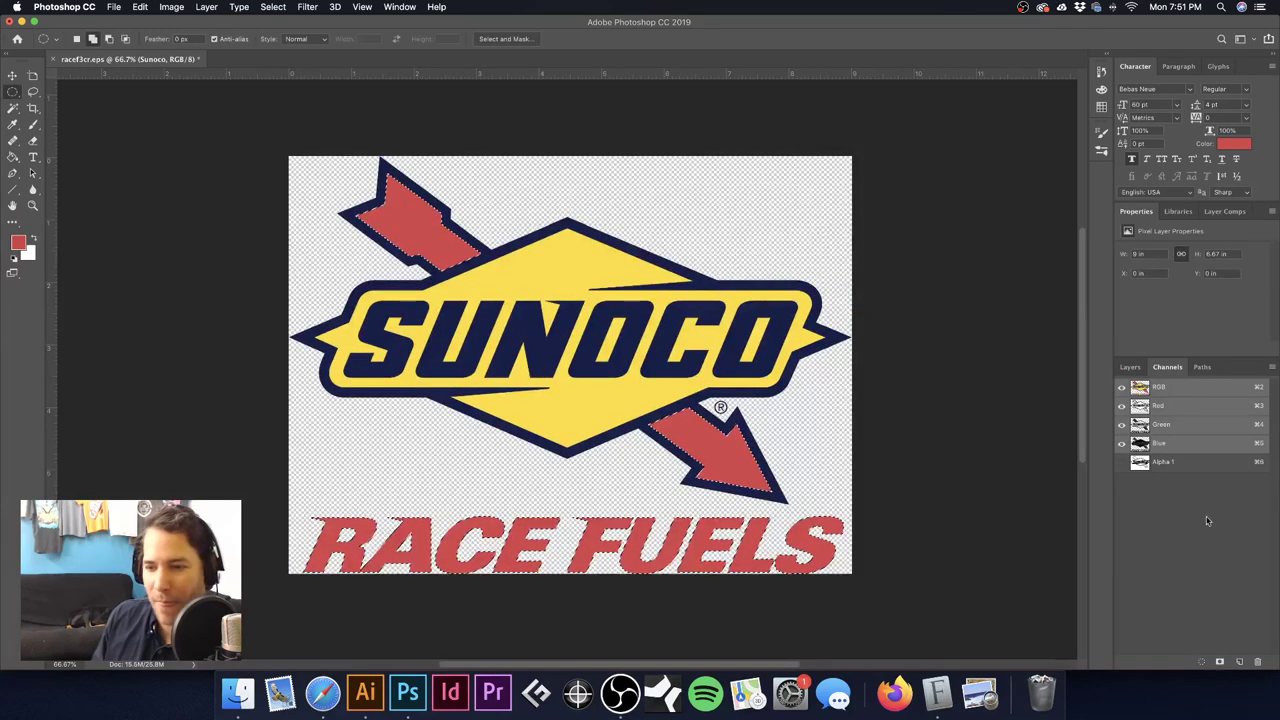
pyautogui.click(1220, 662)
pyautogui.press('super+d')
pyautogui.click(1184, 482)
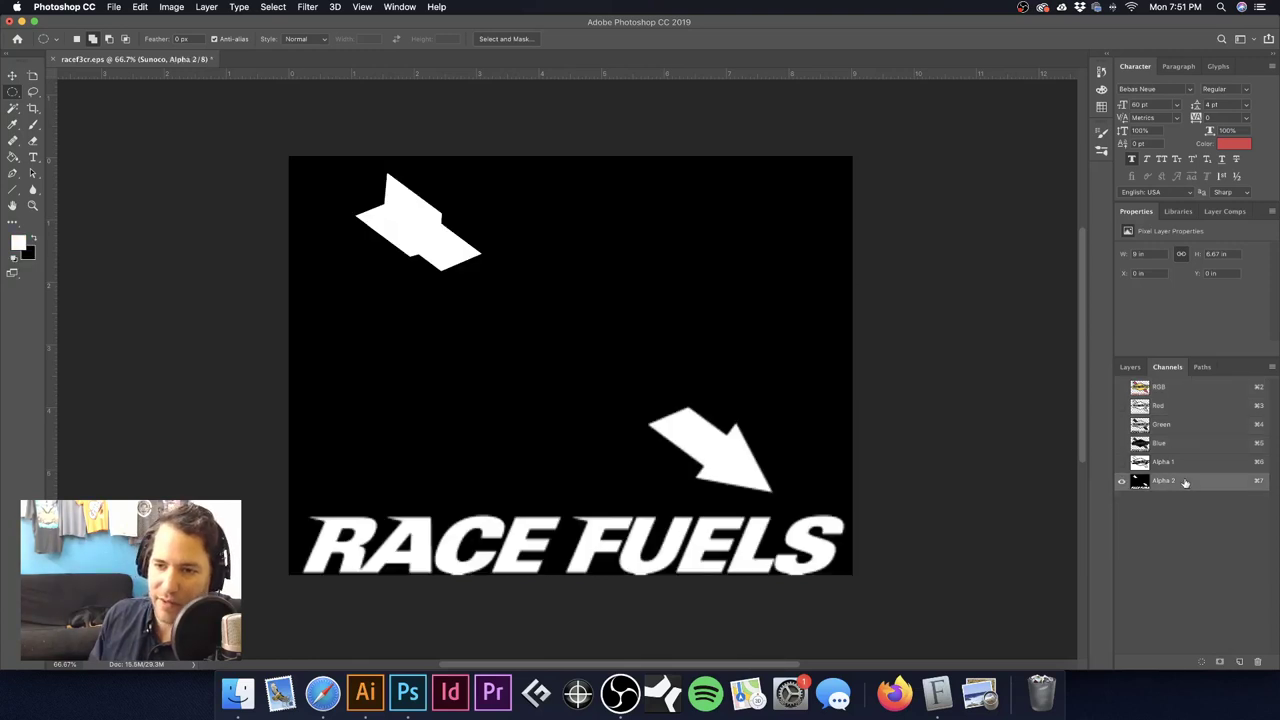
pyautogui.press('super+i')
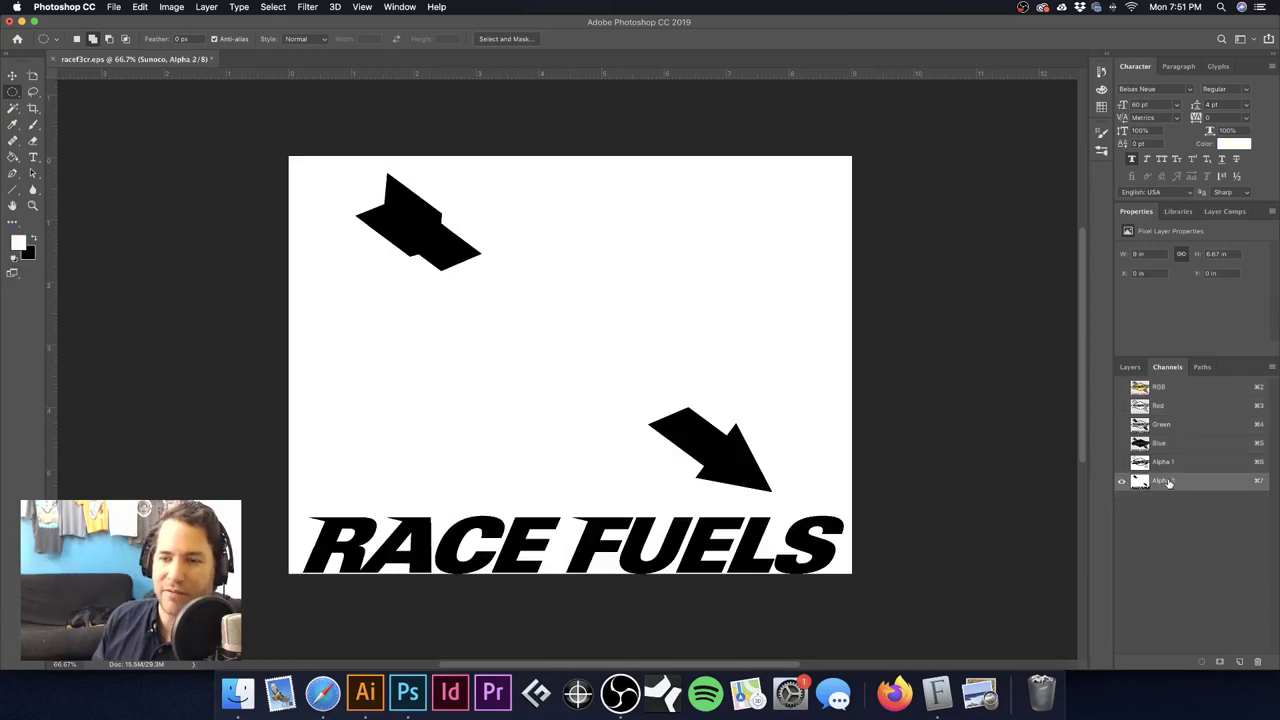
# Step: Rename Alpha 2 to Red and Alpha 1 to Navy, then return to the RGB composite
pyautogui.doubleClick(1162, 481)
pyautogui.write('Red')
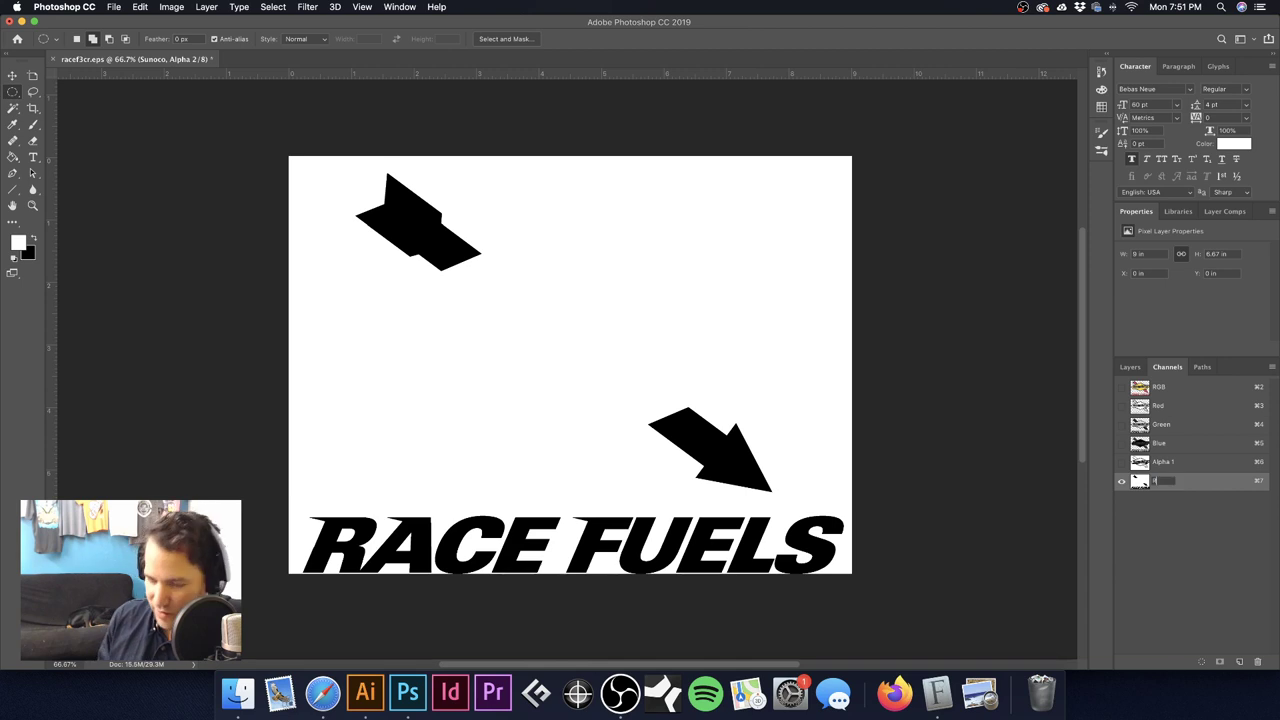
pyautogui.press('Return')
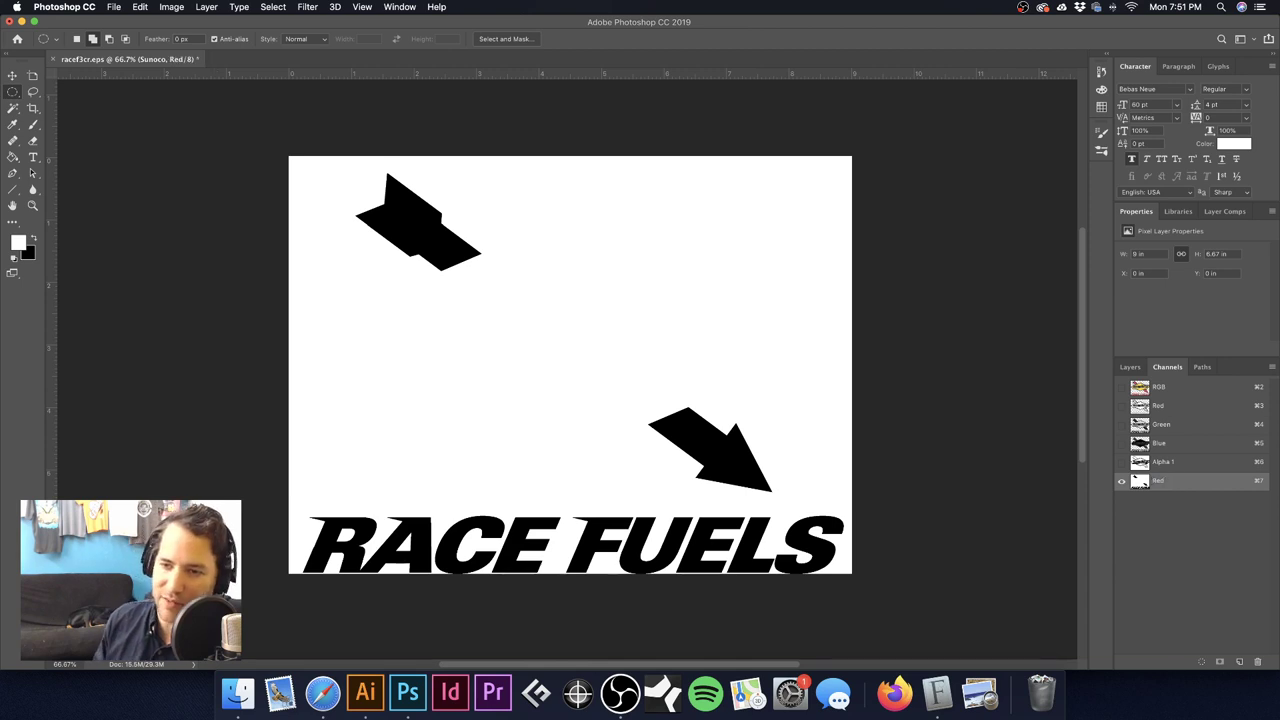
pyautogui.doubleClick(1163, 462)
pyautogui.write('G')
pyautogui.press('BackSpace')
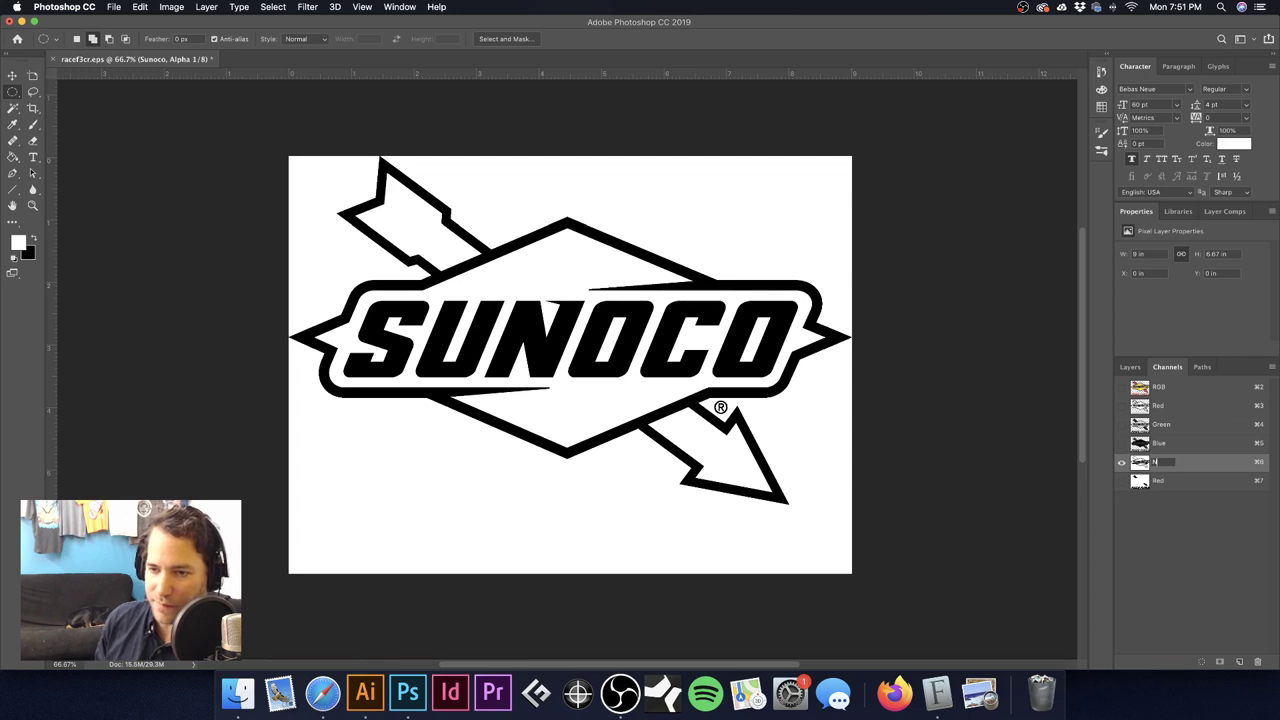
pyautogui.press('Return')
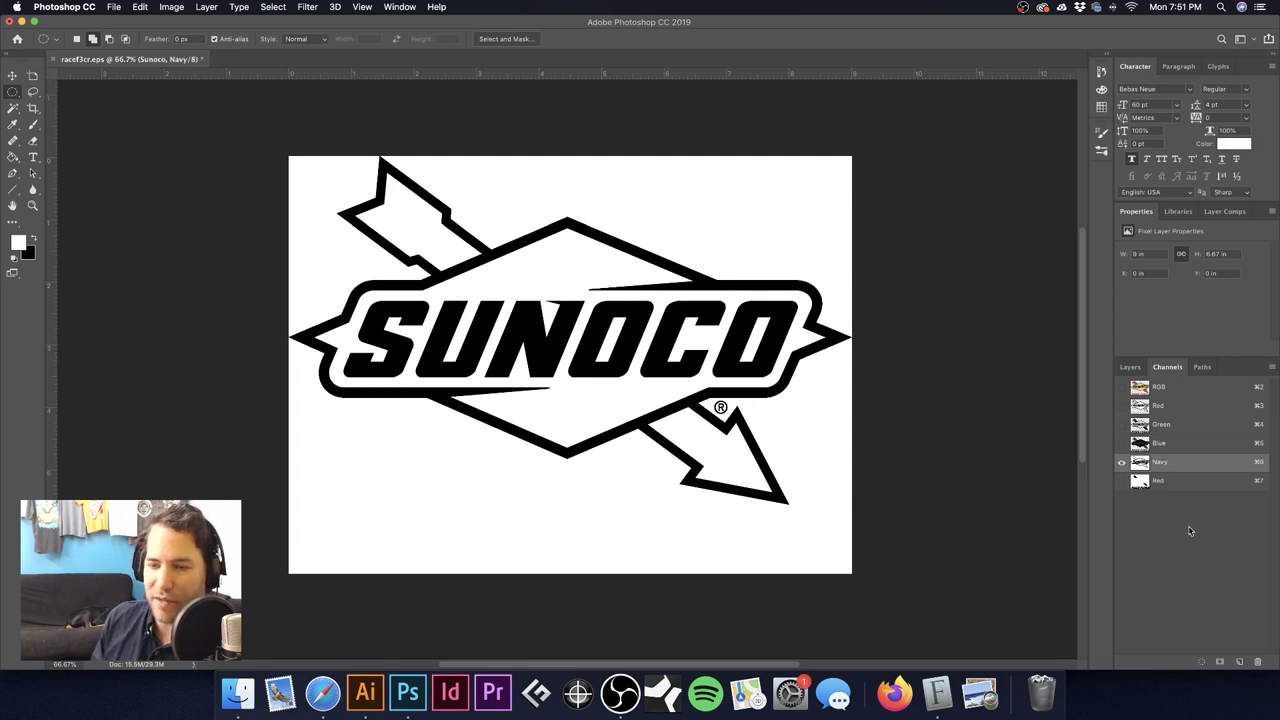
pyautogui.click(1192, 388)
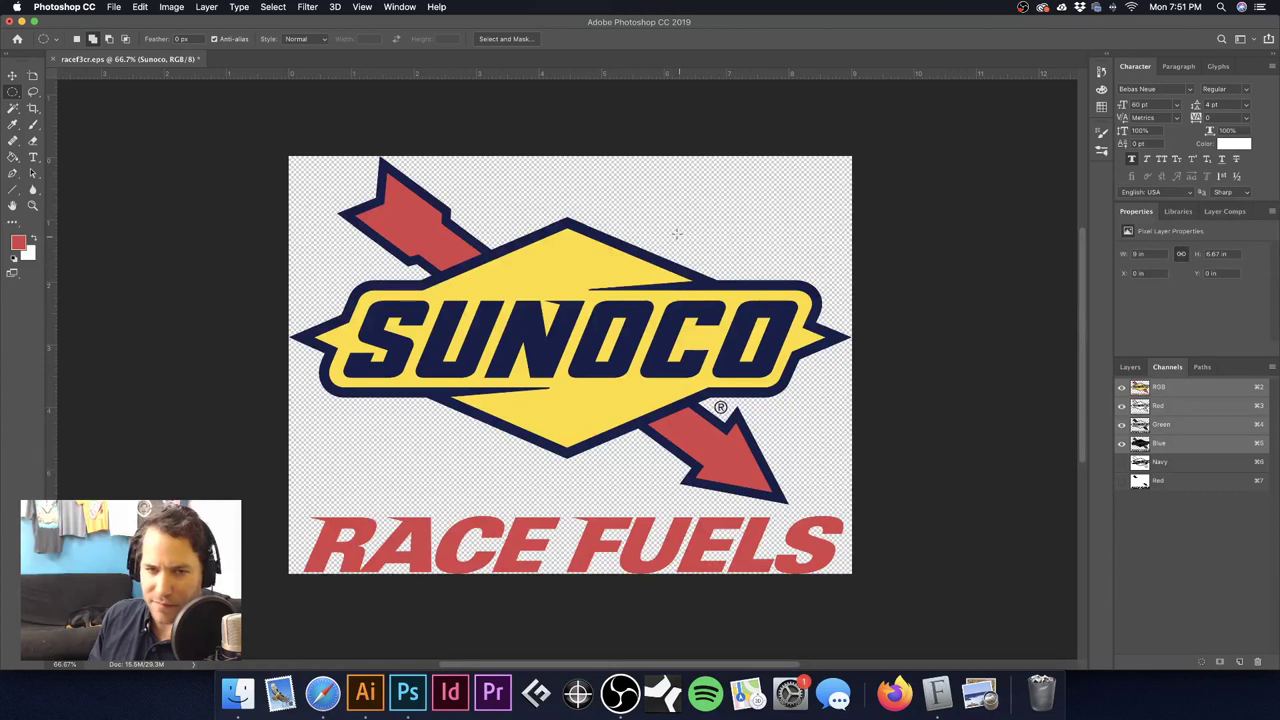
# Step: Select the yellow diamond by Color Range, save it as a new channel, and invert it
pyautogui.click(273, 7)
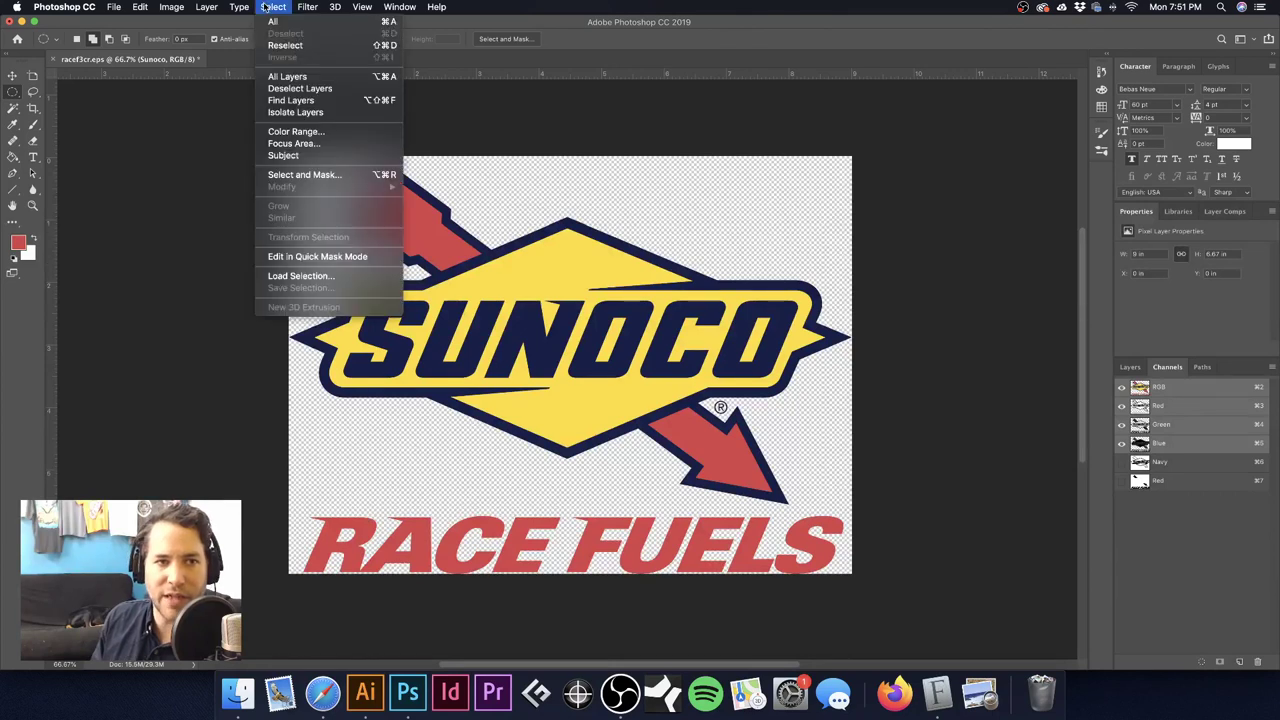
pyautogui.click(296, 132)
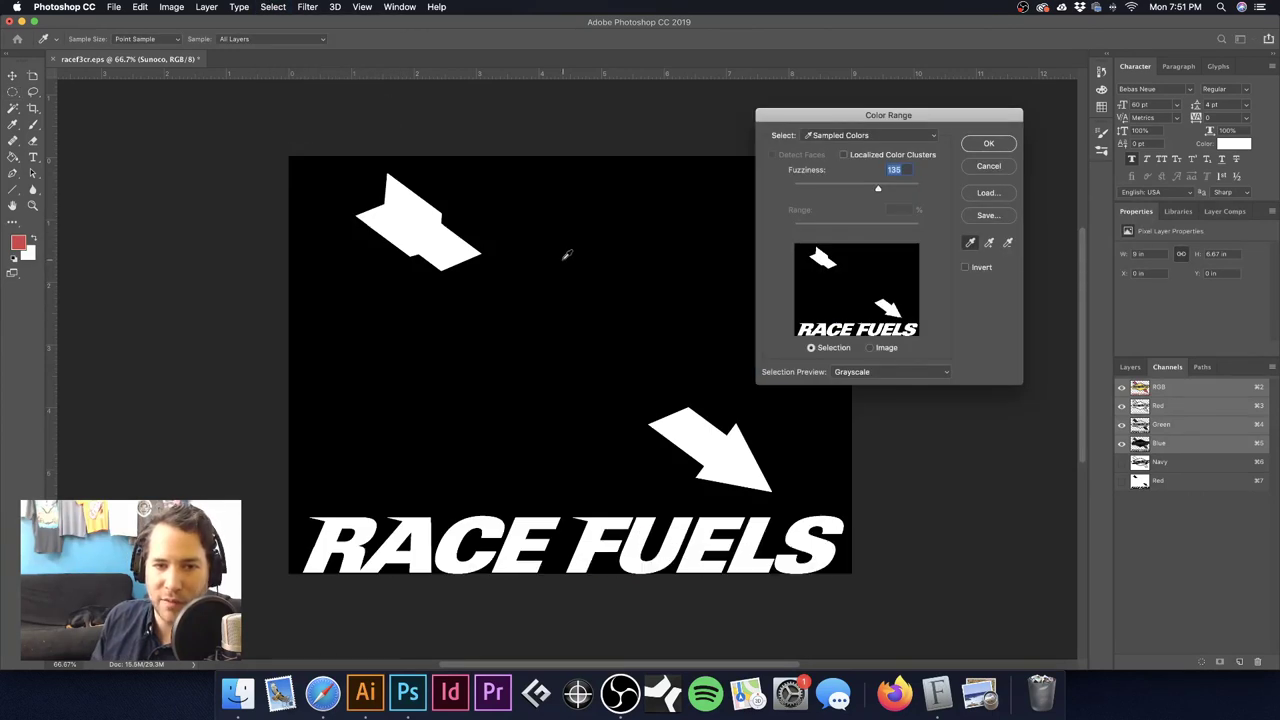
pyautogui.click(566, 256)
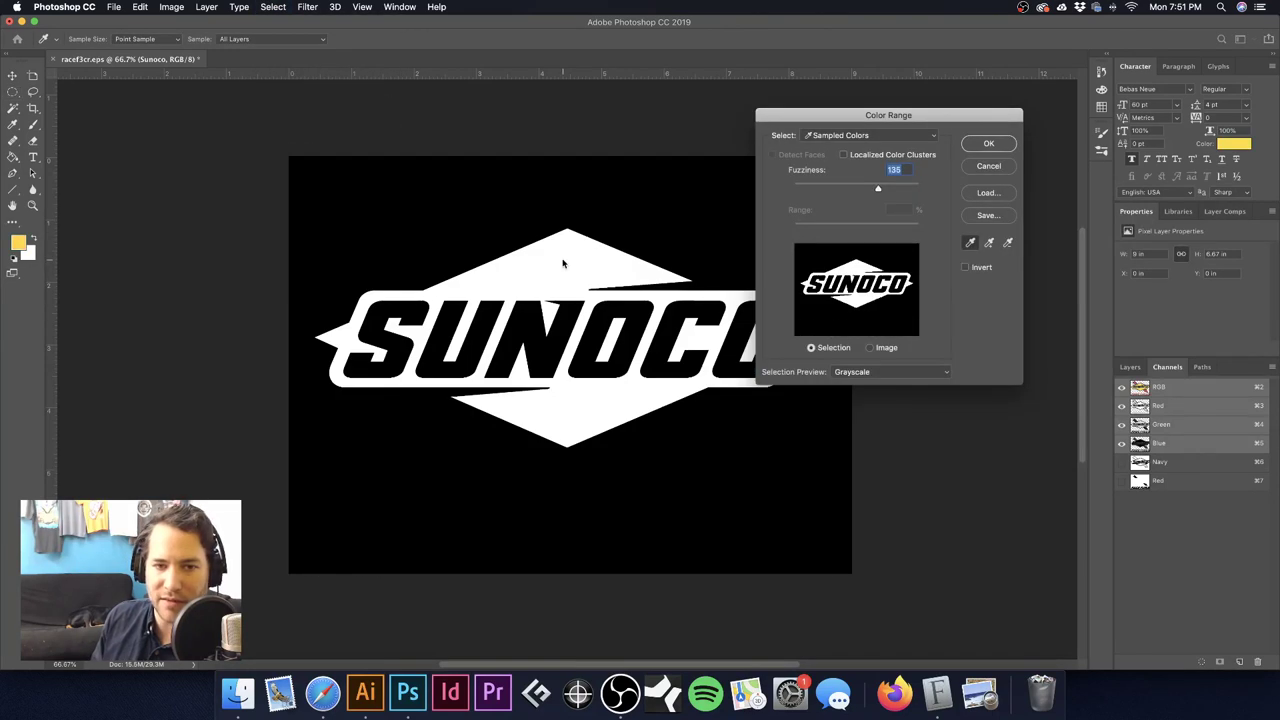
pyautogui.click(988, 145)
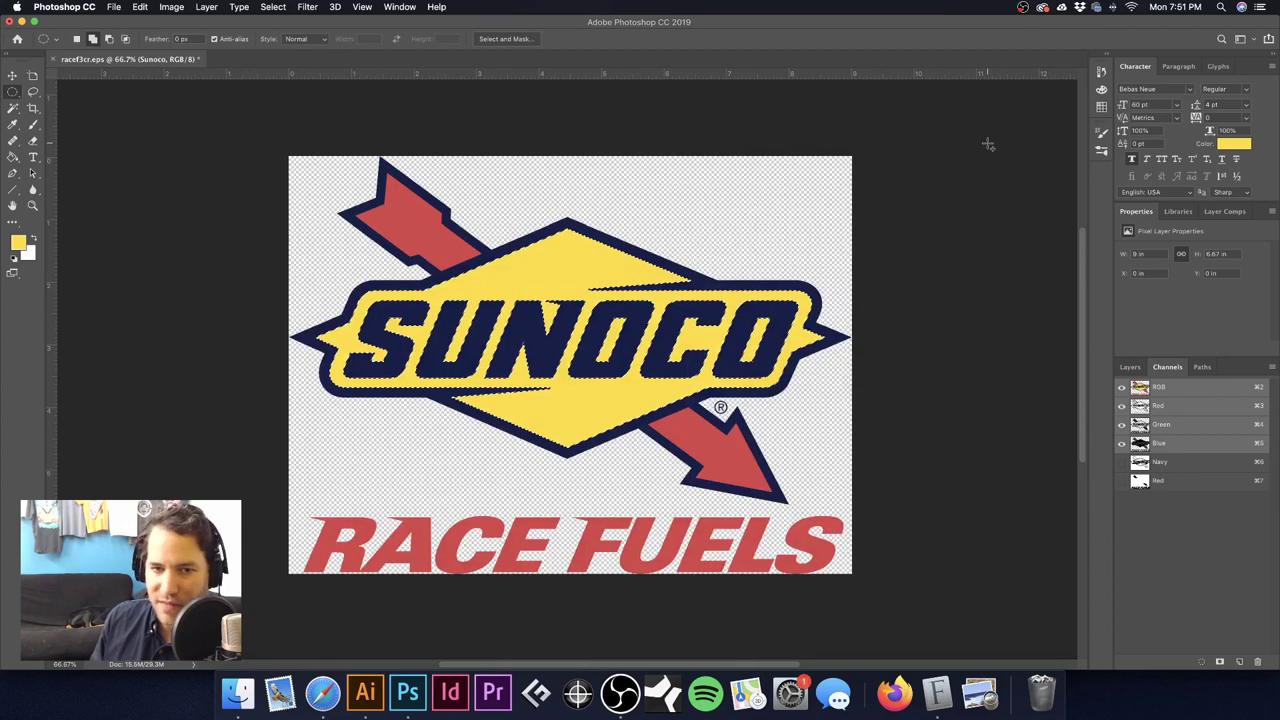
pyautogui.click(1219, 663)
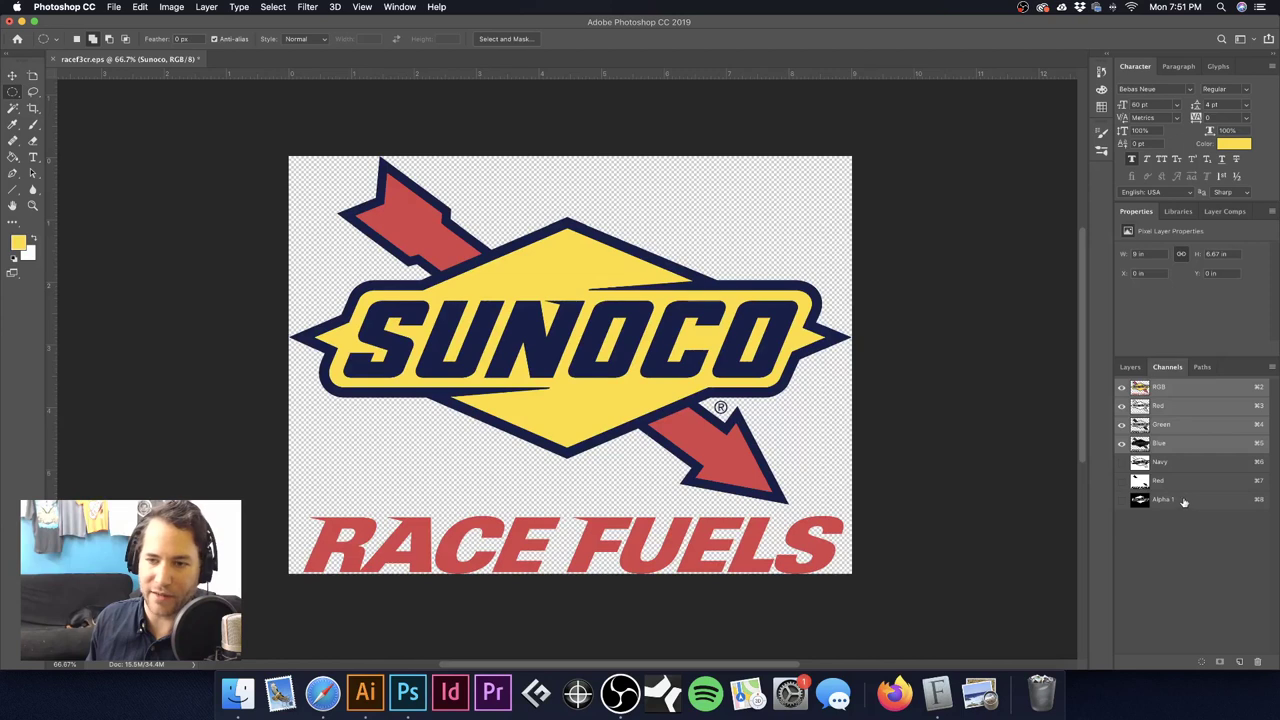
pyautogui.click(1183, 500)
pyautogui.press('super+i')
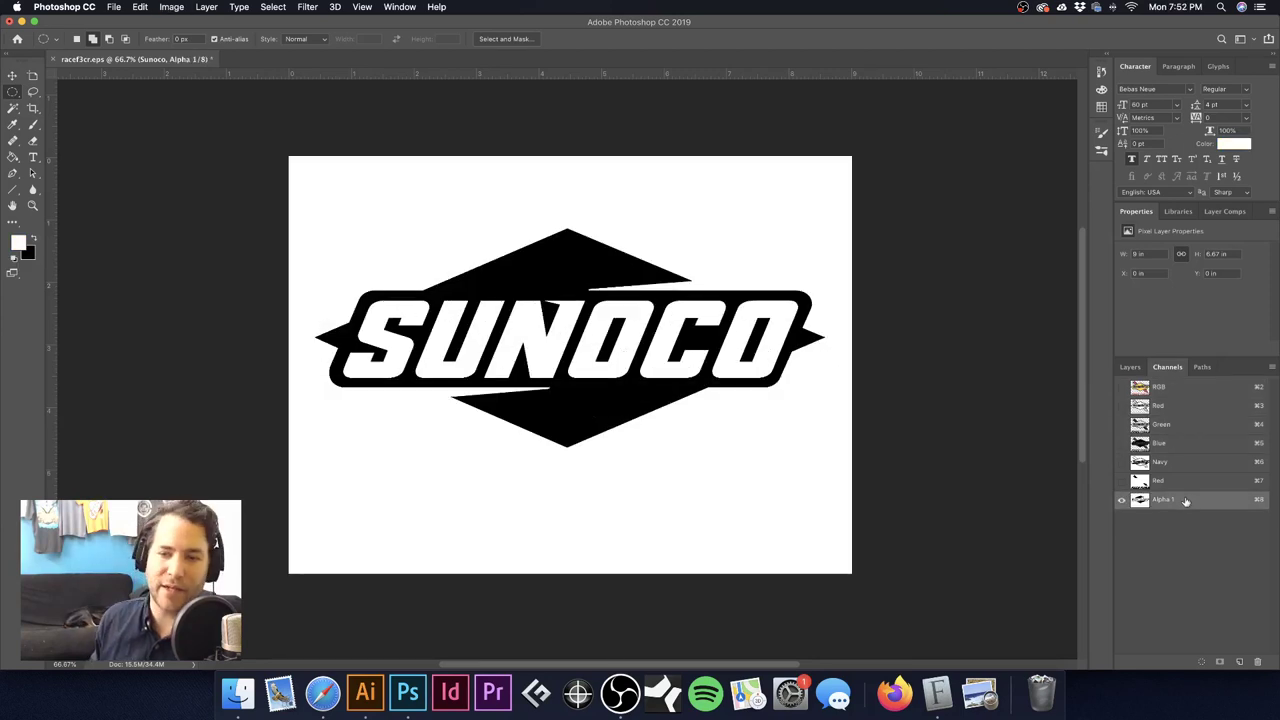
# Step: Name the new channel Yellow and return to the RGB composite
pyautogui.doubleClick(1162, 499)
pyautogui.write('yell')
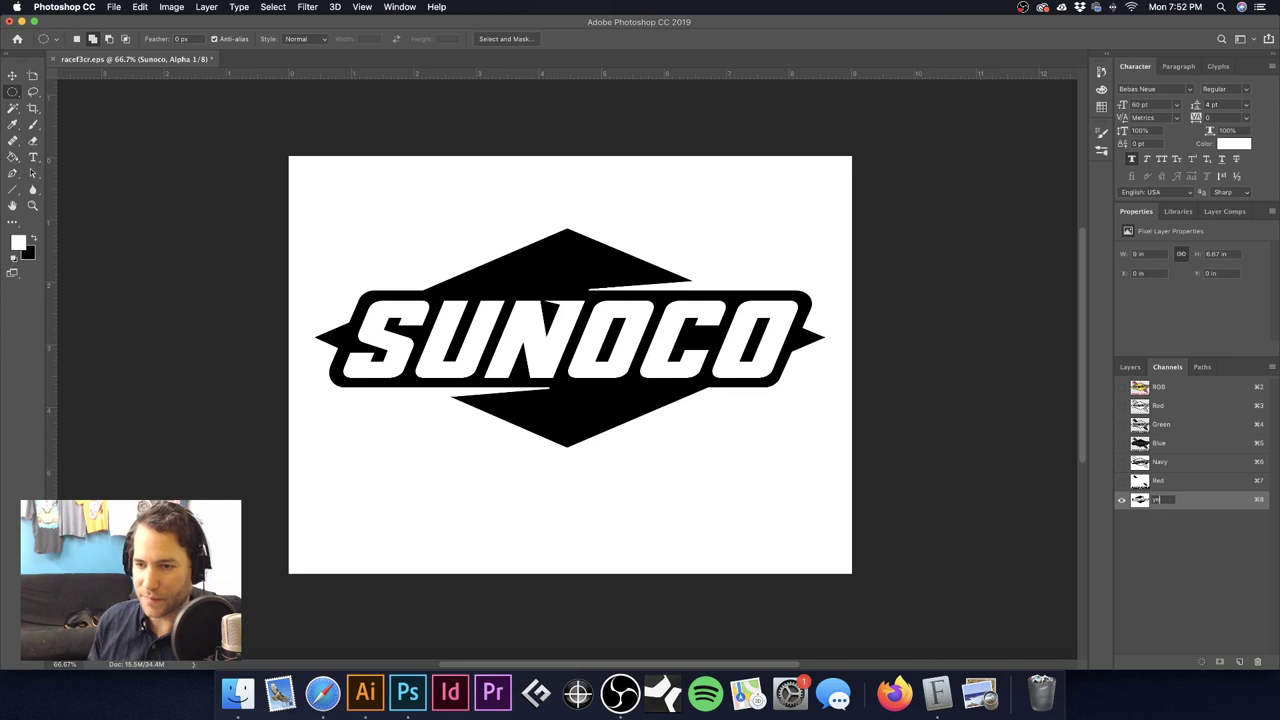
pyautogui.write('Y')
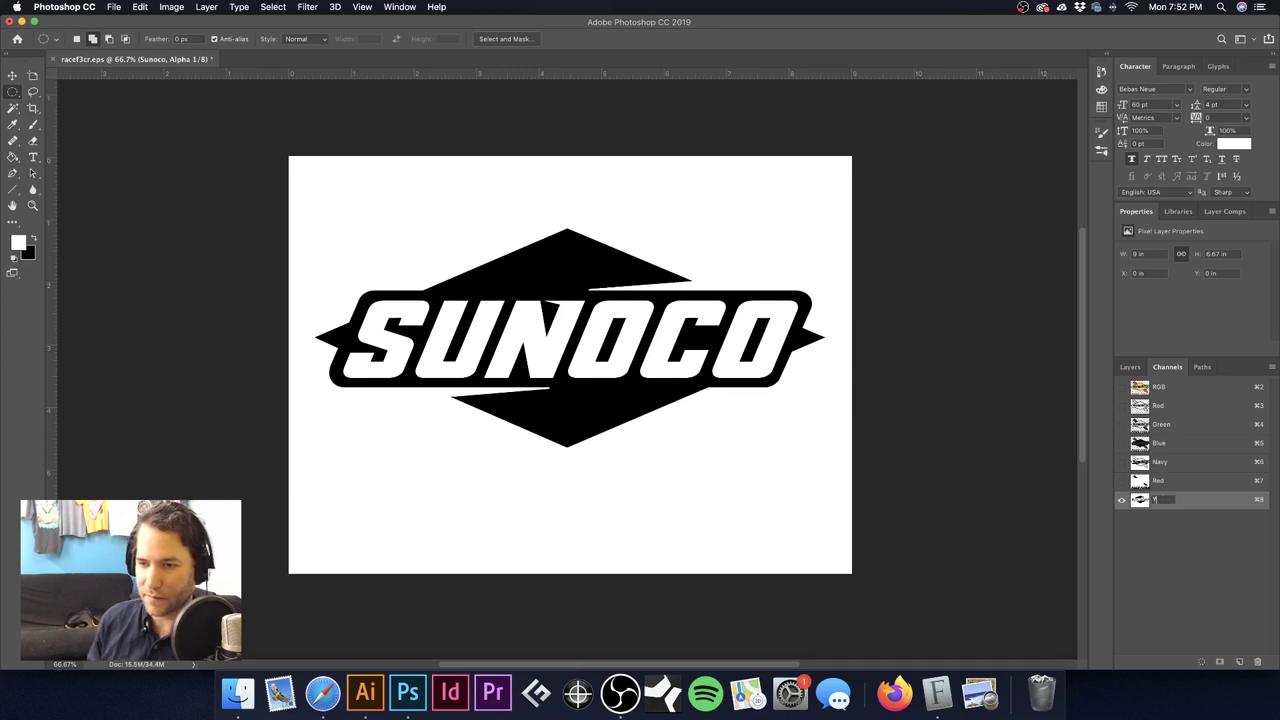
pyautogui.write('ellow')
pyautogui.press('Return')
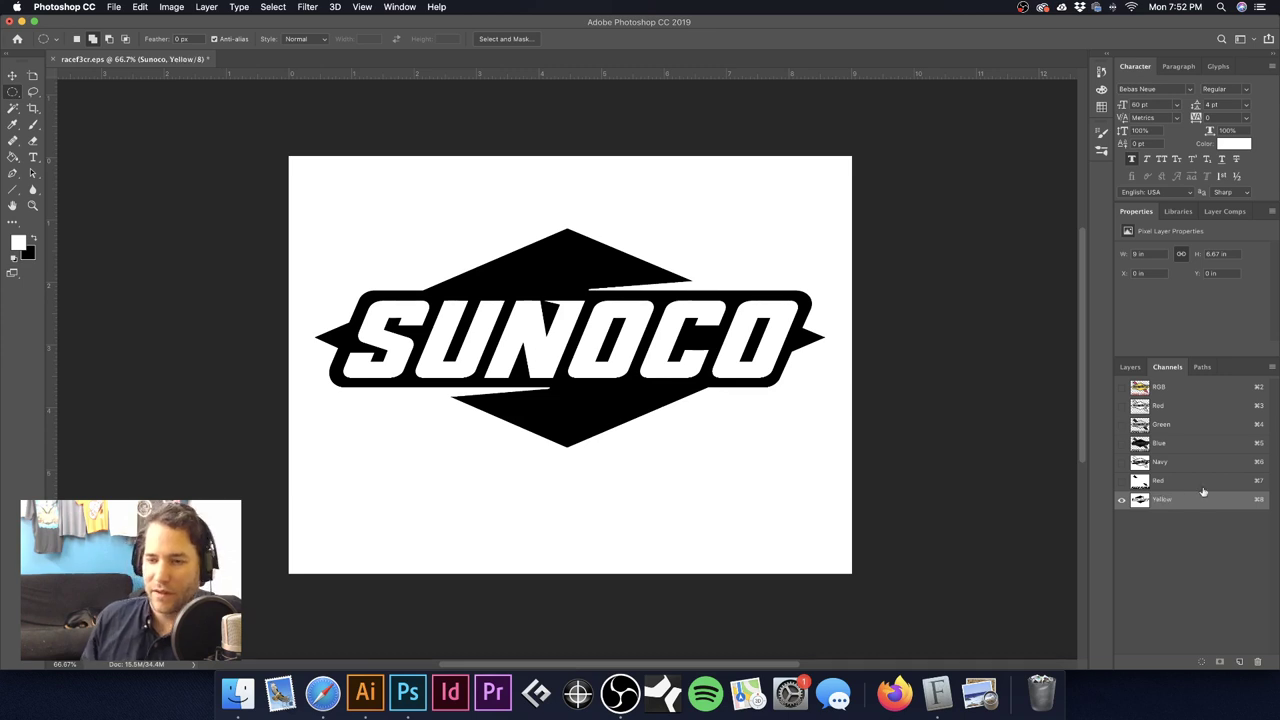
pyautogui.click(1196, 393)
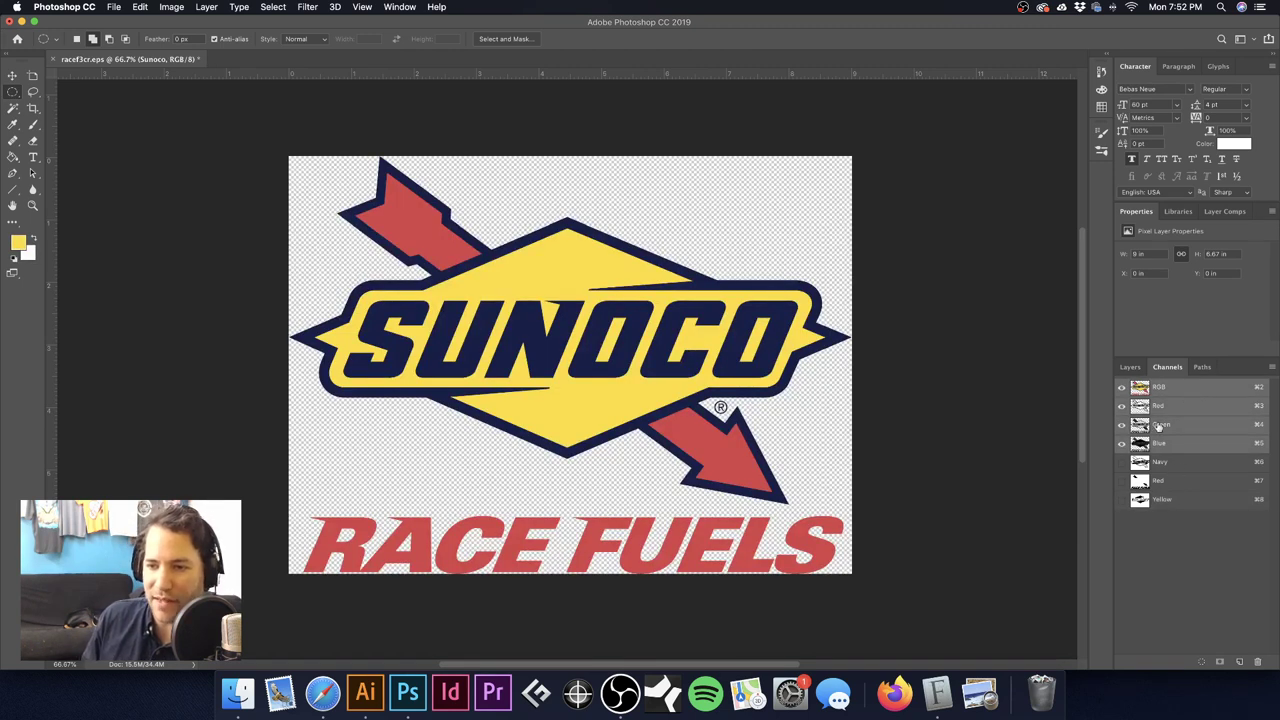
# Step: Invert the Red and Yellow channels to white artwork on black
pyautogui.click(1170, 484)
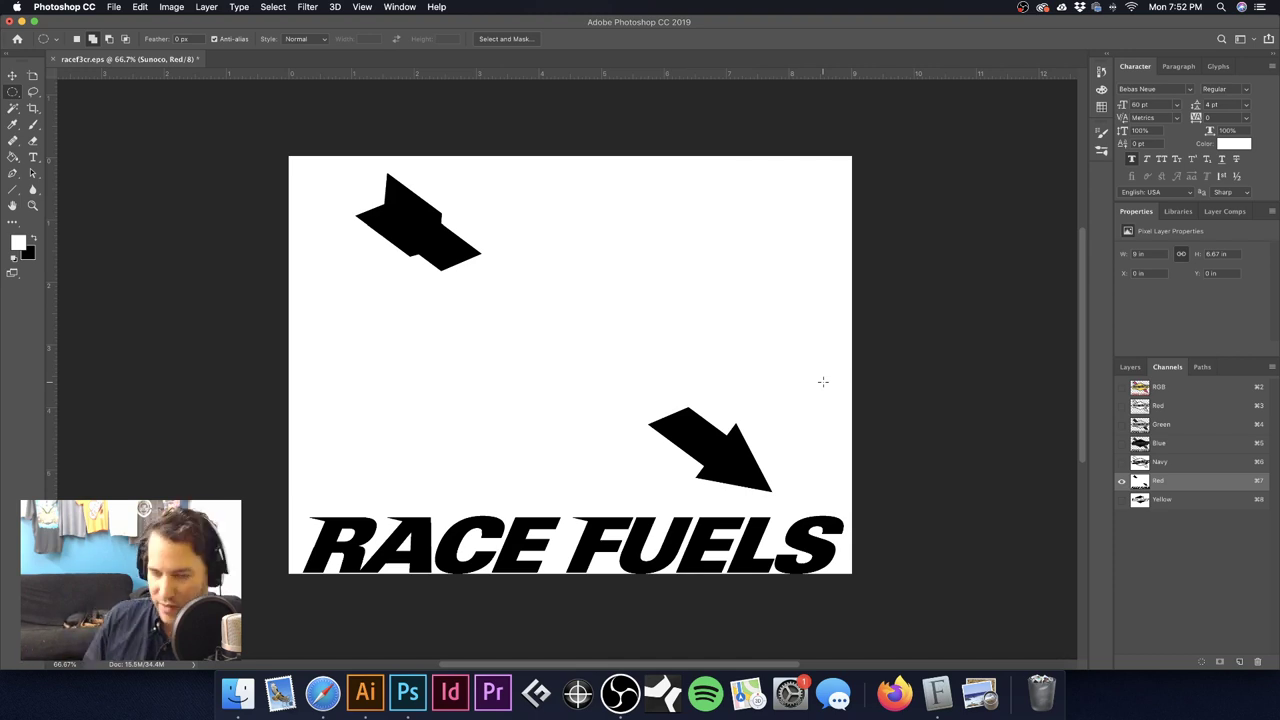
pyautogui.press('super+alt+7')
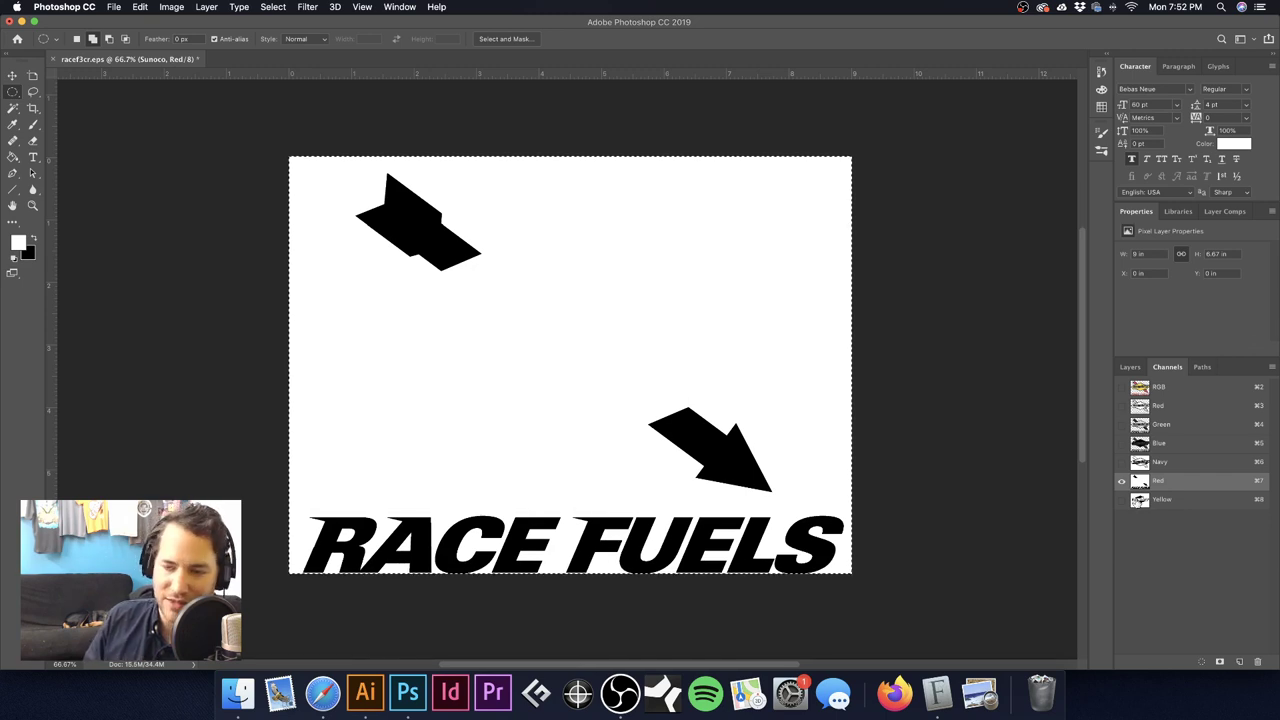
pyautogui.press('super+d')
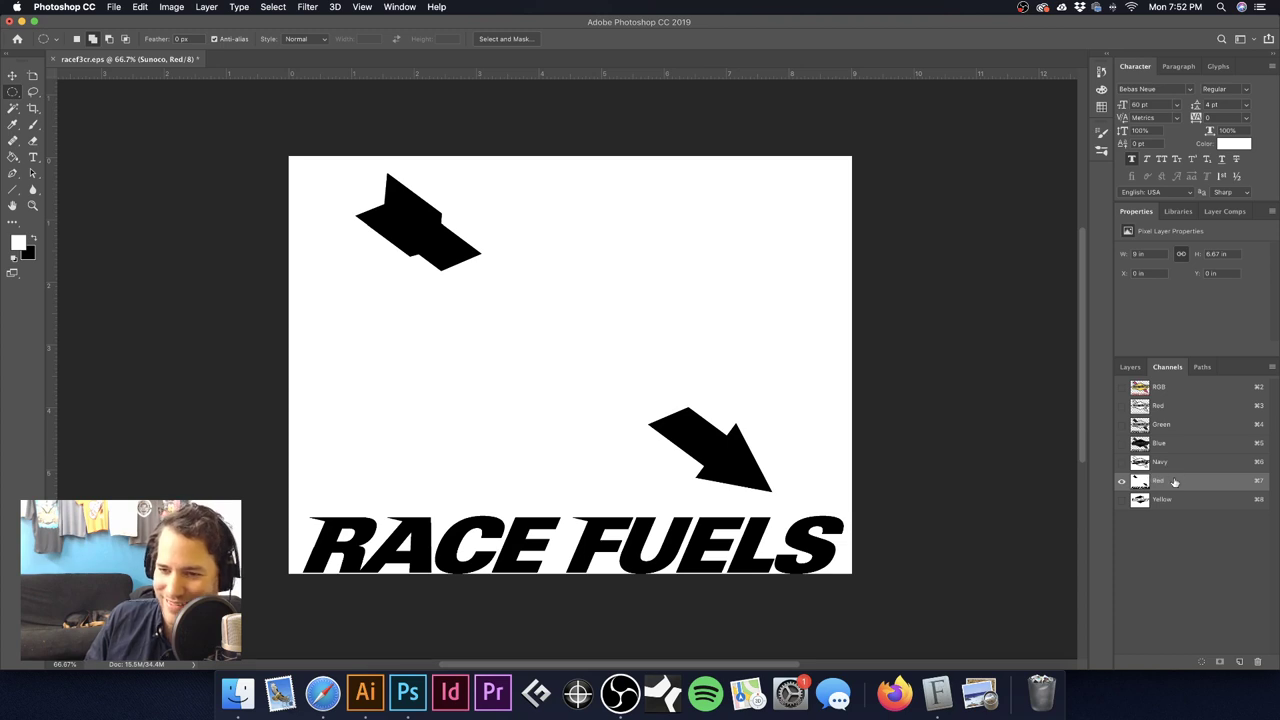
pyautogui.press('super+i')
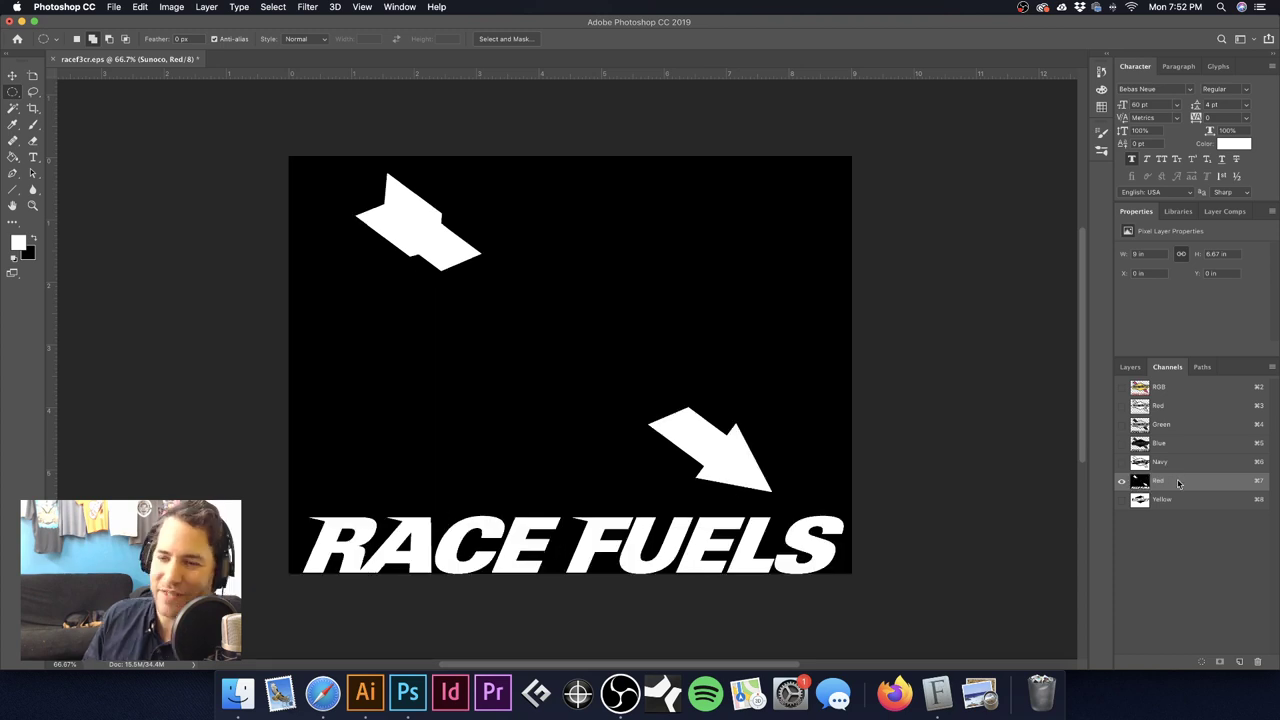
pyautogui.click(1175, 500)
pyautogui.press('super+i')
pyautogui.click(1147, 482)
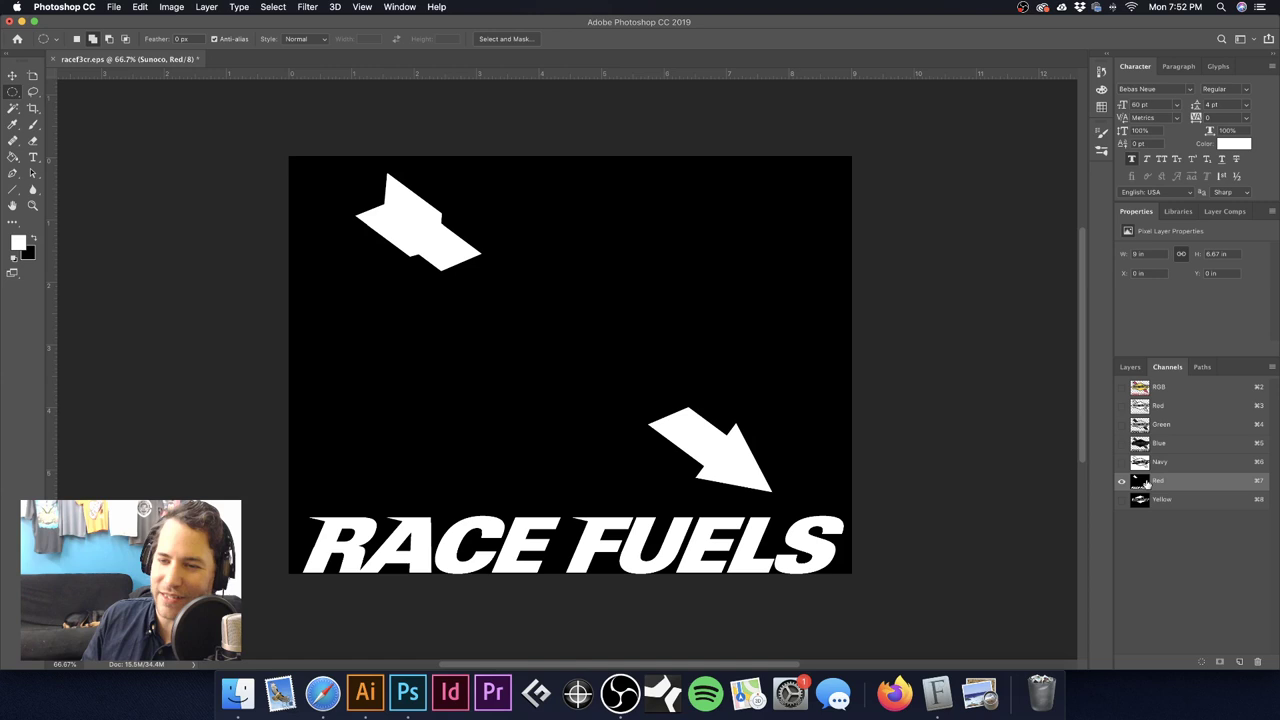
# Step: Save the combined Red and Yellow shapes as a White Base channel placed directly after Blue
pyautogui.keyDown('super'); pyautogui.click(1141, 500); pyautogui.keyUp('super')
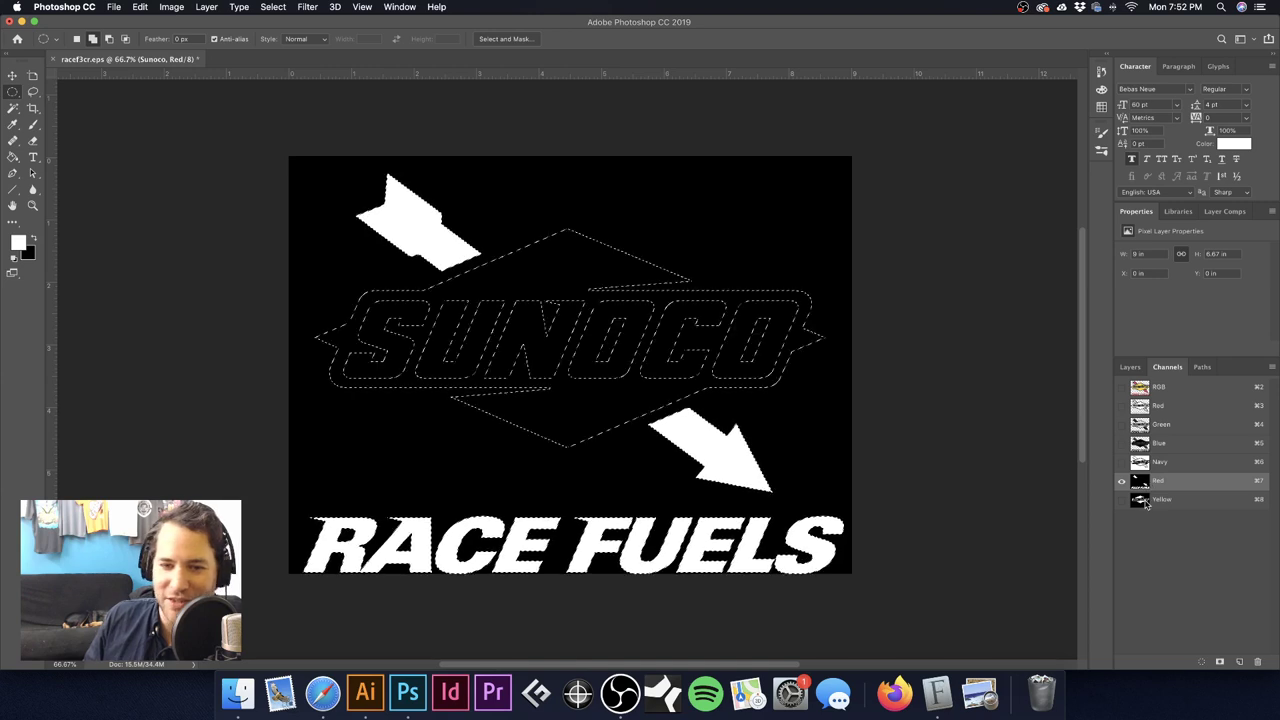
pyautogui.click(1220, 662)
pyautogui.press('super+d')
pyautogui.click(1189, 519)
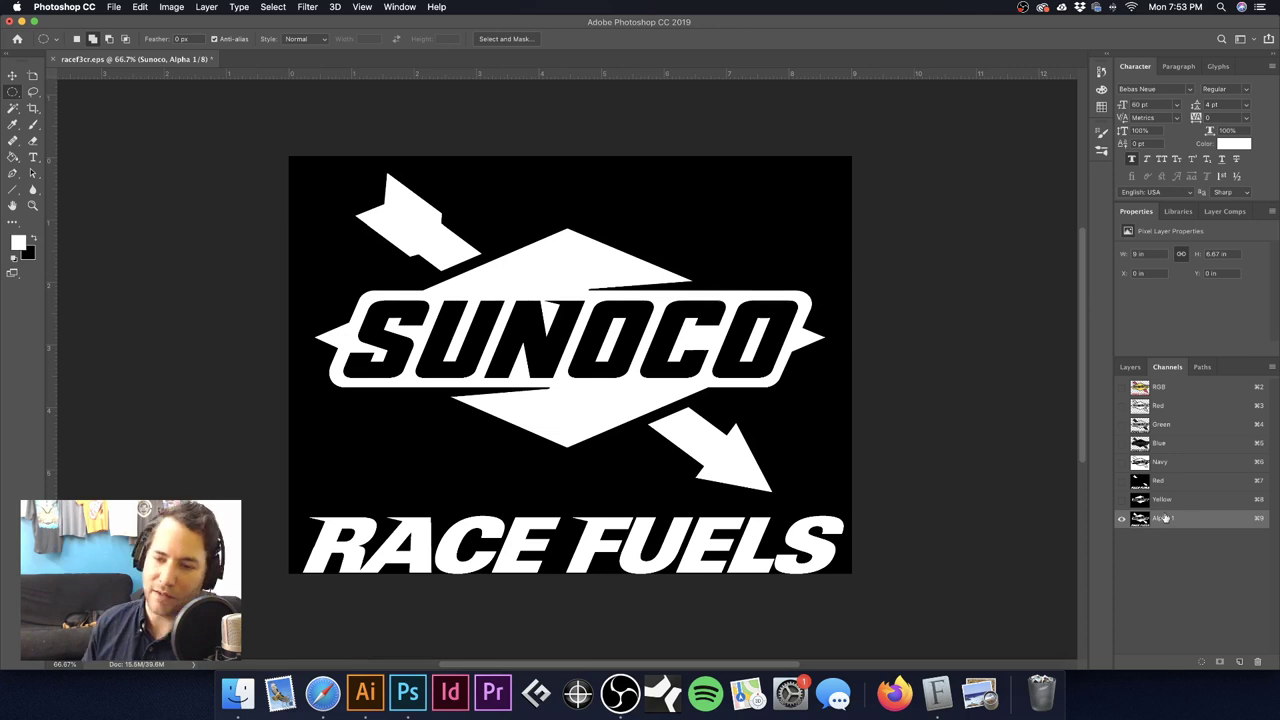
pyautogui.doubleClick(1165, 518)
pyautogui.write('White Base')
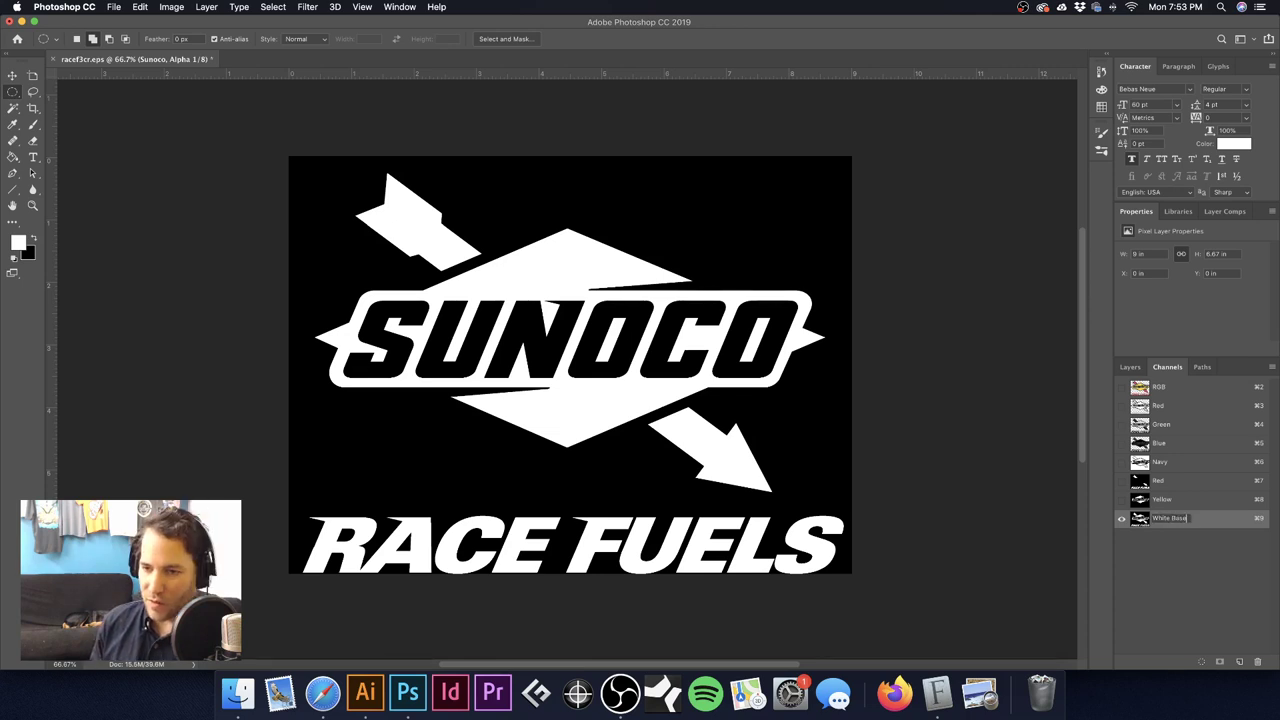
pyautogui.press('Return')
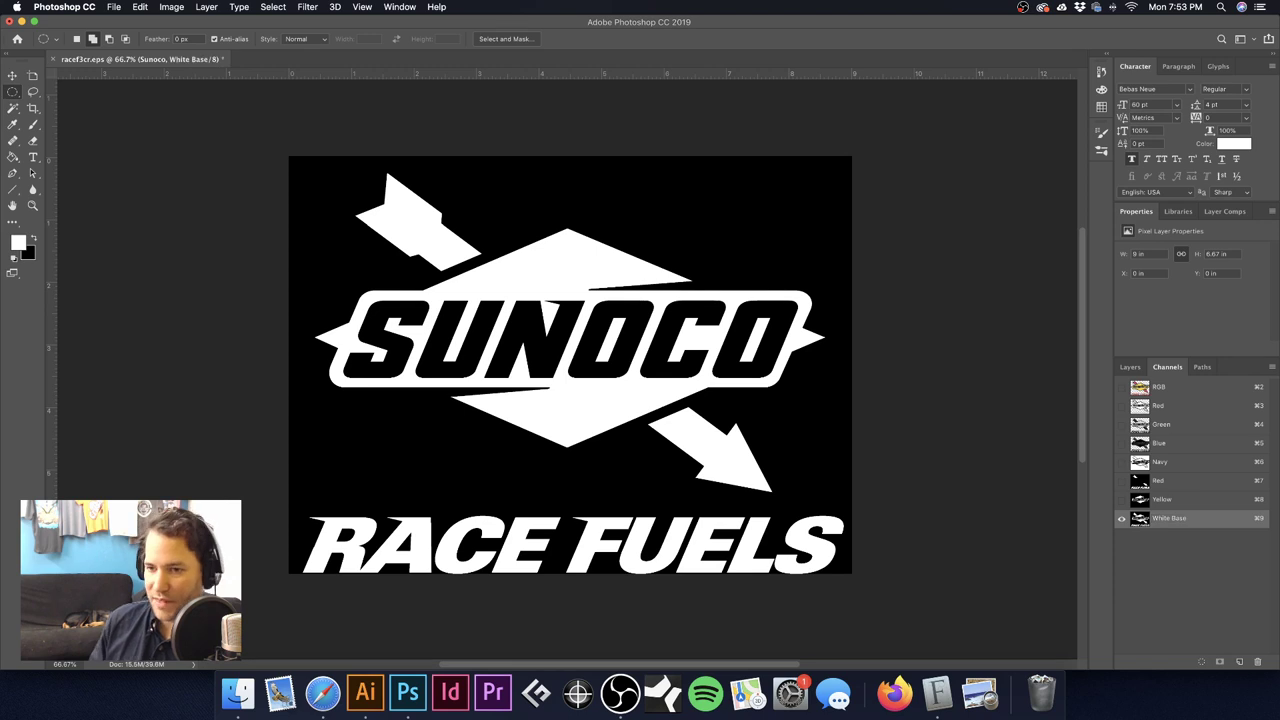
pyautogui.moveTo(1204, 521); pyautogui.dragTo(1204, 461)
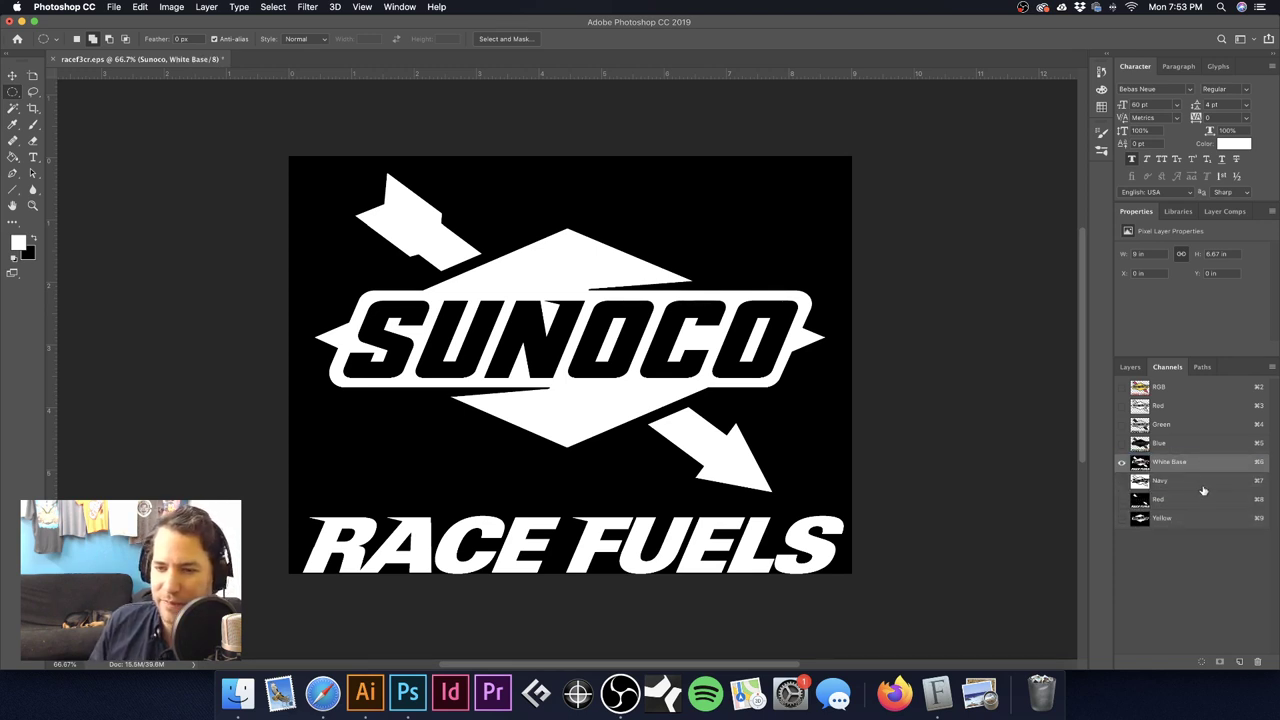
# Step: Invert the Red and Yellow channels back to black artwork on white, ending on Red
pyautogui.click(1195, 481)
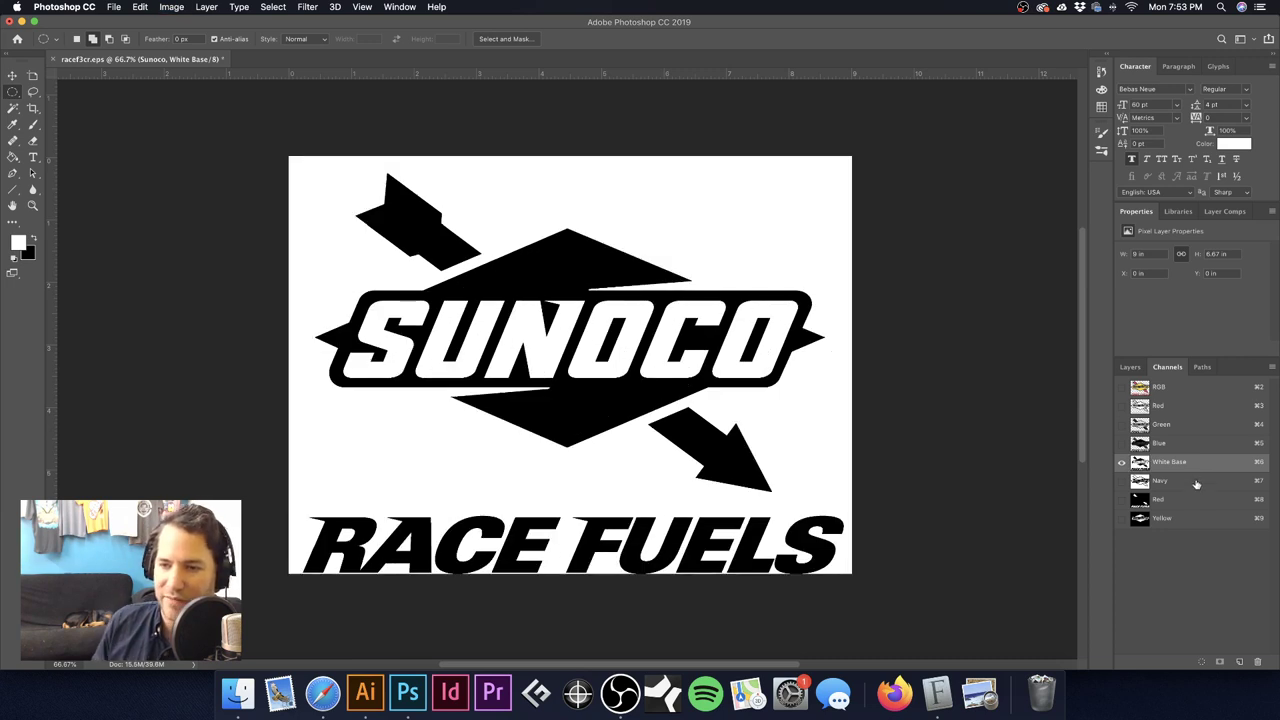
pyautogui.click(1195, 498)
pyautogui.press('super+i')
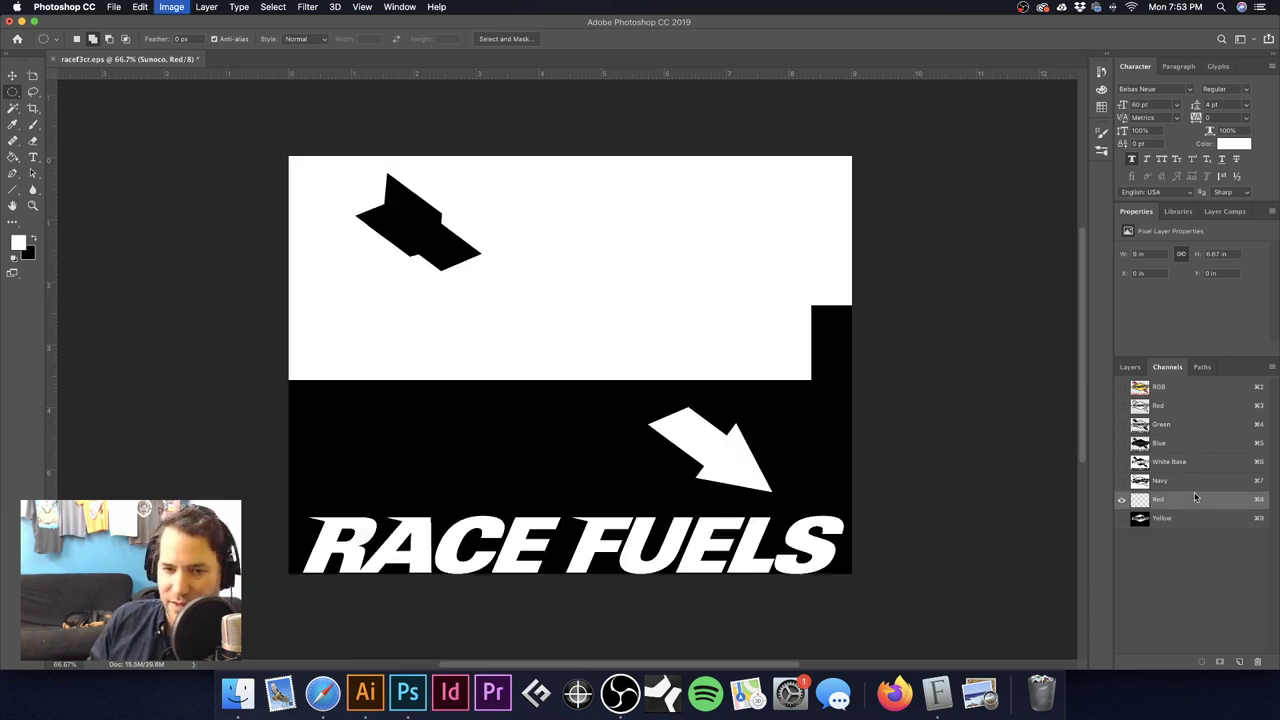
pyautogui.click(1191, 518)
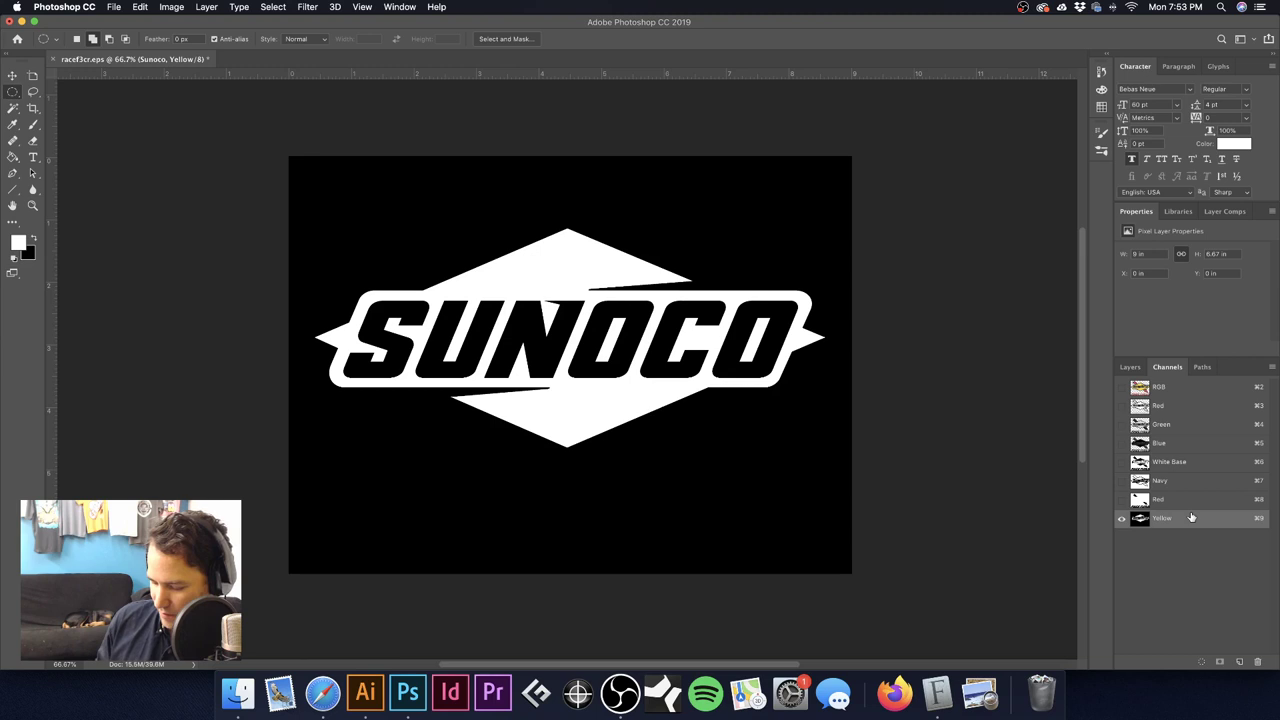
pyautogui.press('super+i')
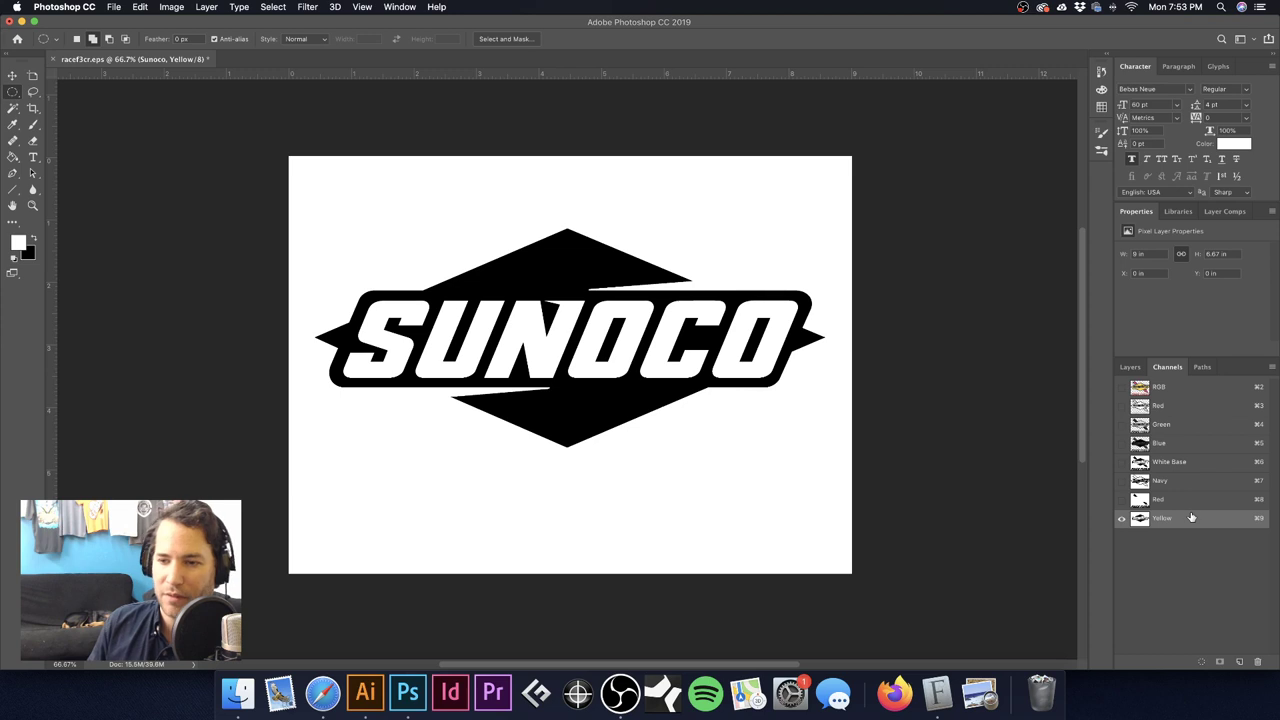
pyautogui.click(1190, 499)
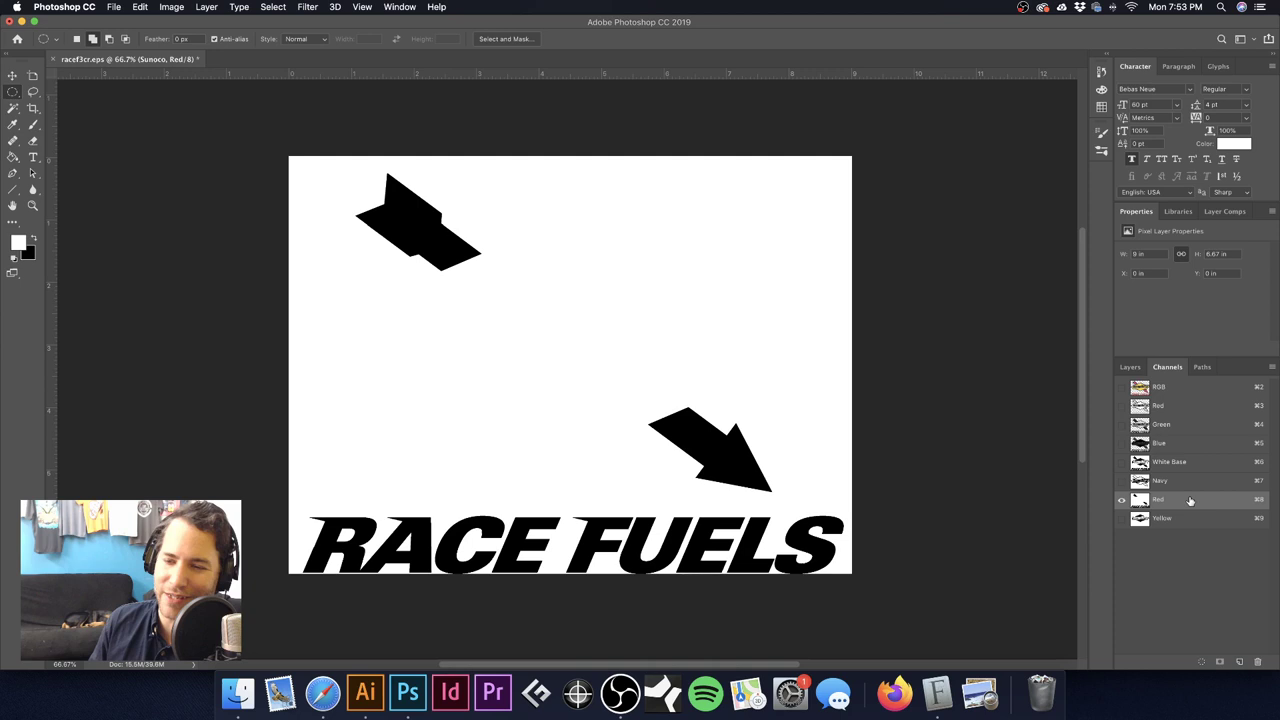
pyautogui.keyDown('super'); pyautogui.click(1141, 500); pyautogui.keyUp('super')
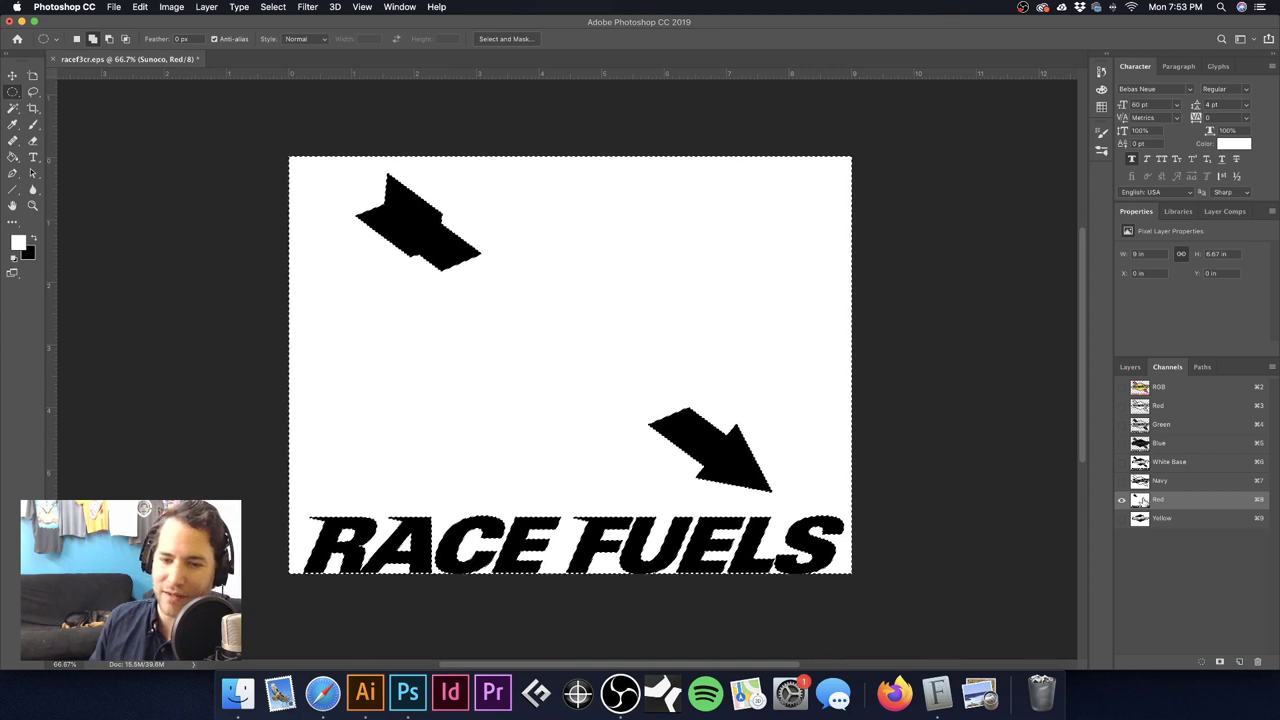
pyautogui.press('super+d')
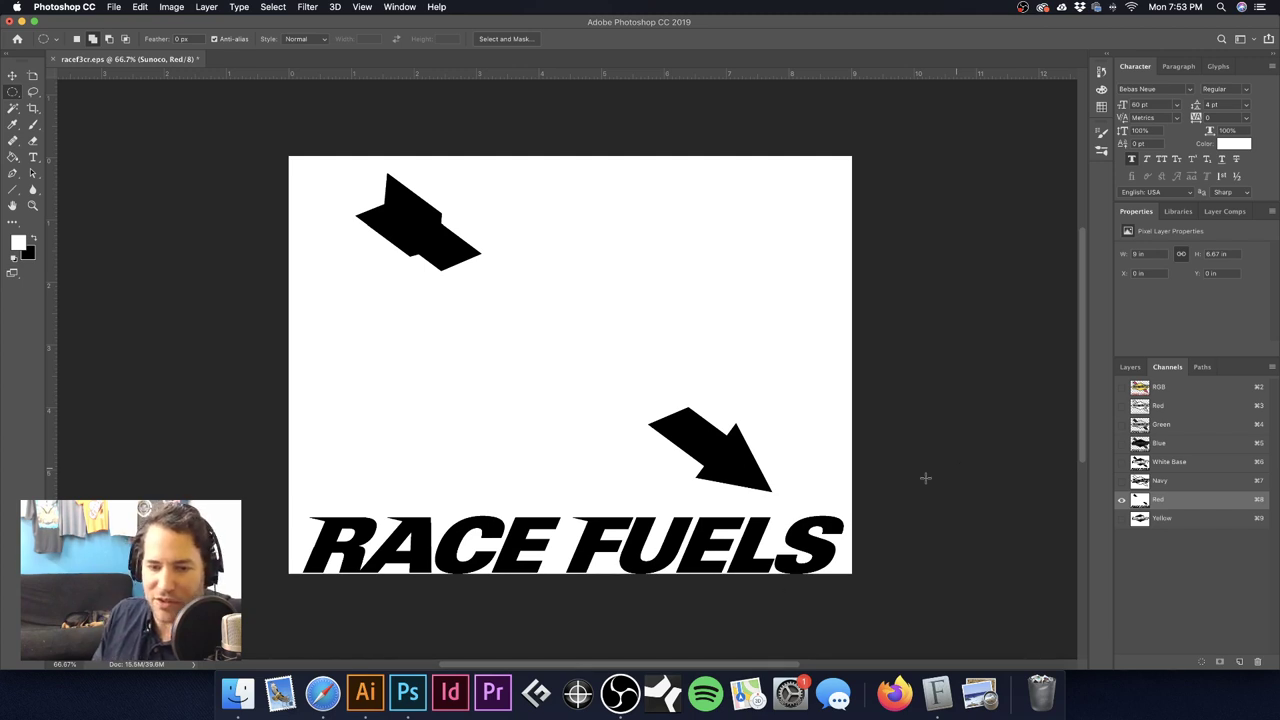
pyautogui.moveTo(728, 576); pyautogui.dragTo(743, 389)
pyautogui.moveTo(518, 299); pyautogui.dragTo(518, 299)
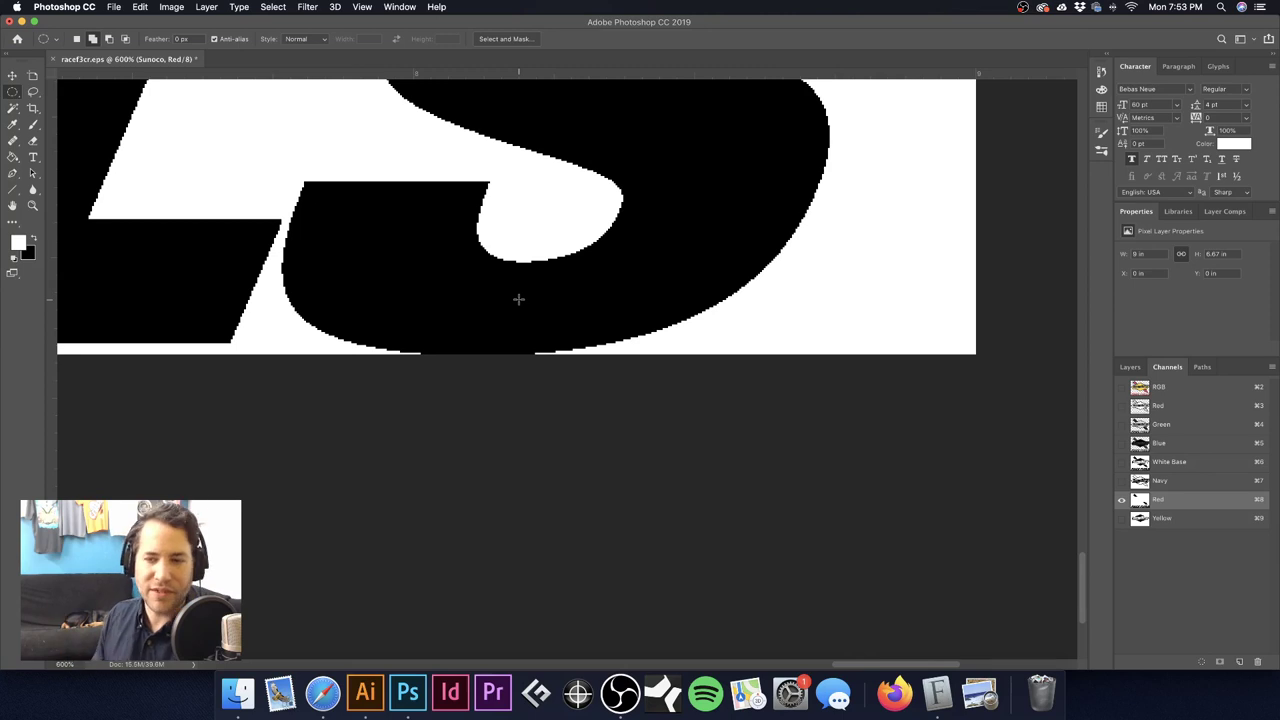
pyautogui.moveTo(518, 299); pyautogui.dragTo(668, 300)
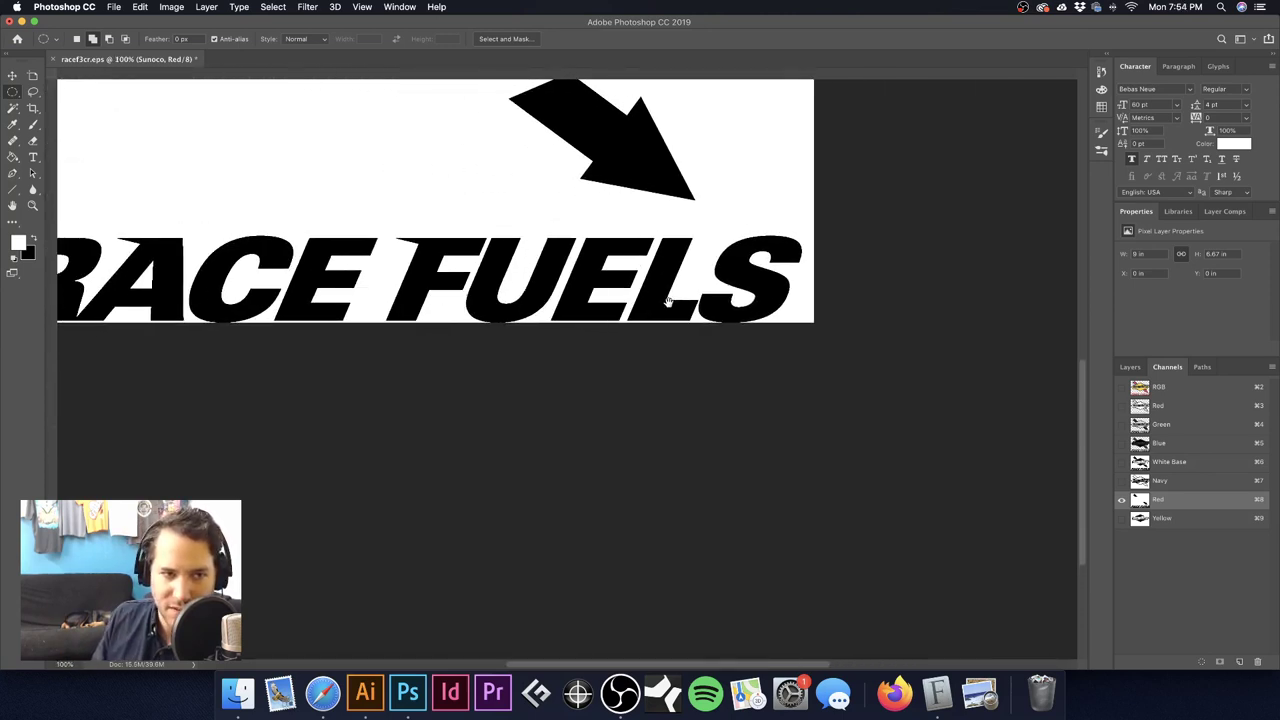
pyautogui.hotkey('ctrl', 'r')
pyautogui.keyDown('alt'); pyautogui.click(540, 290); pyautogui.keyUp('alt')
pyautogui.moveTo(615, 368); pyautogui.dragTo(652, 372)
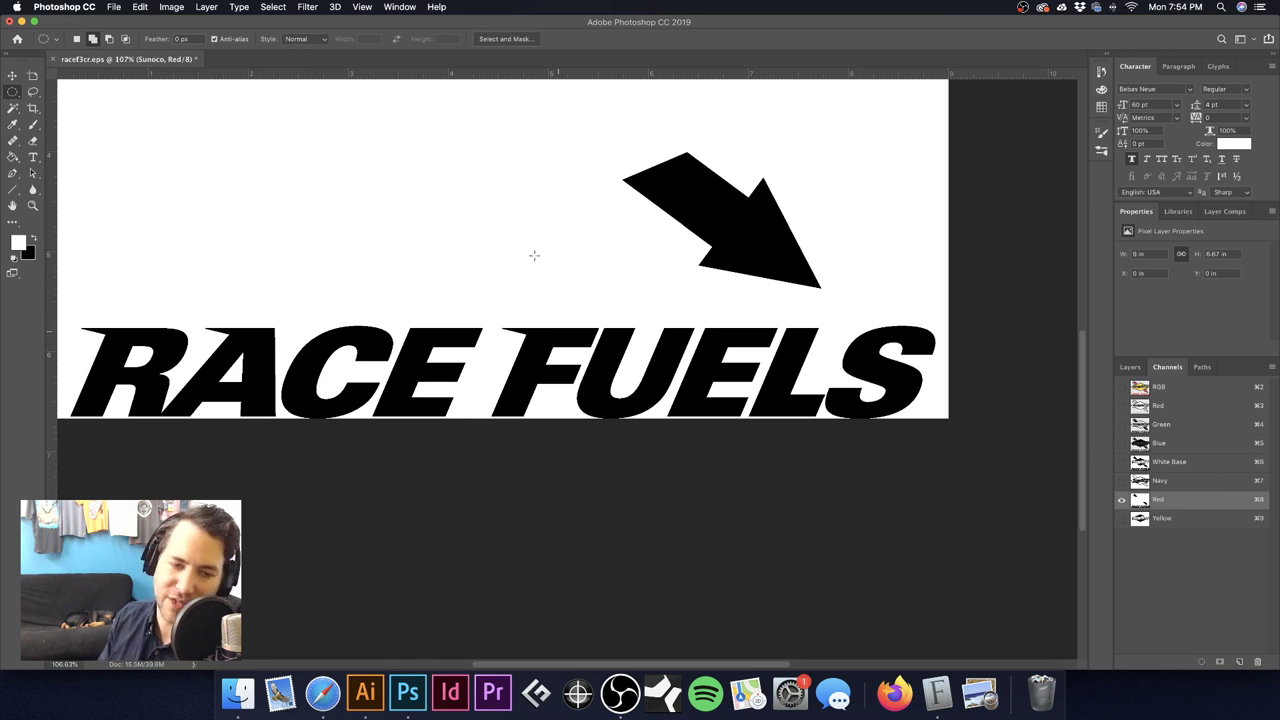
pyautogui.scroll(10, 521, 329)
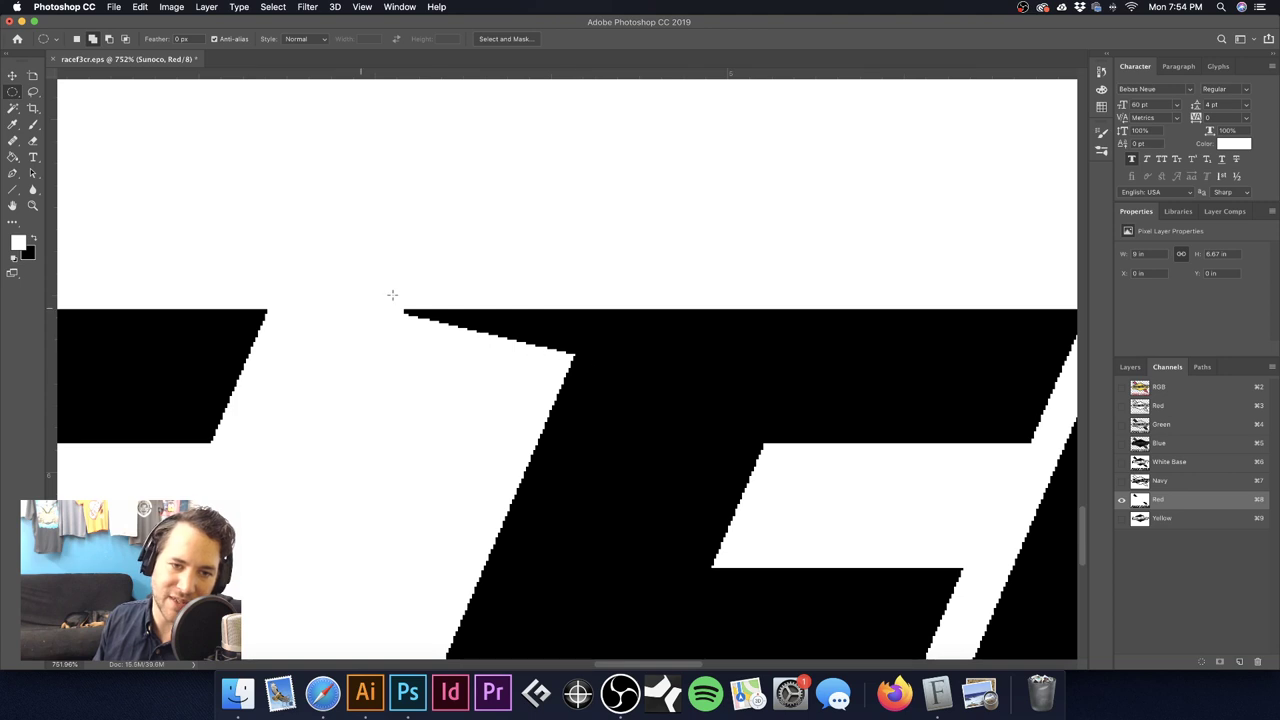
pyautogui.scroll(-6, 666, 354)
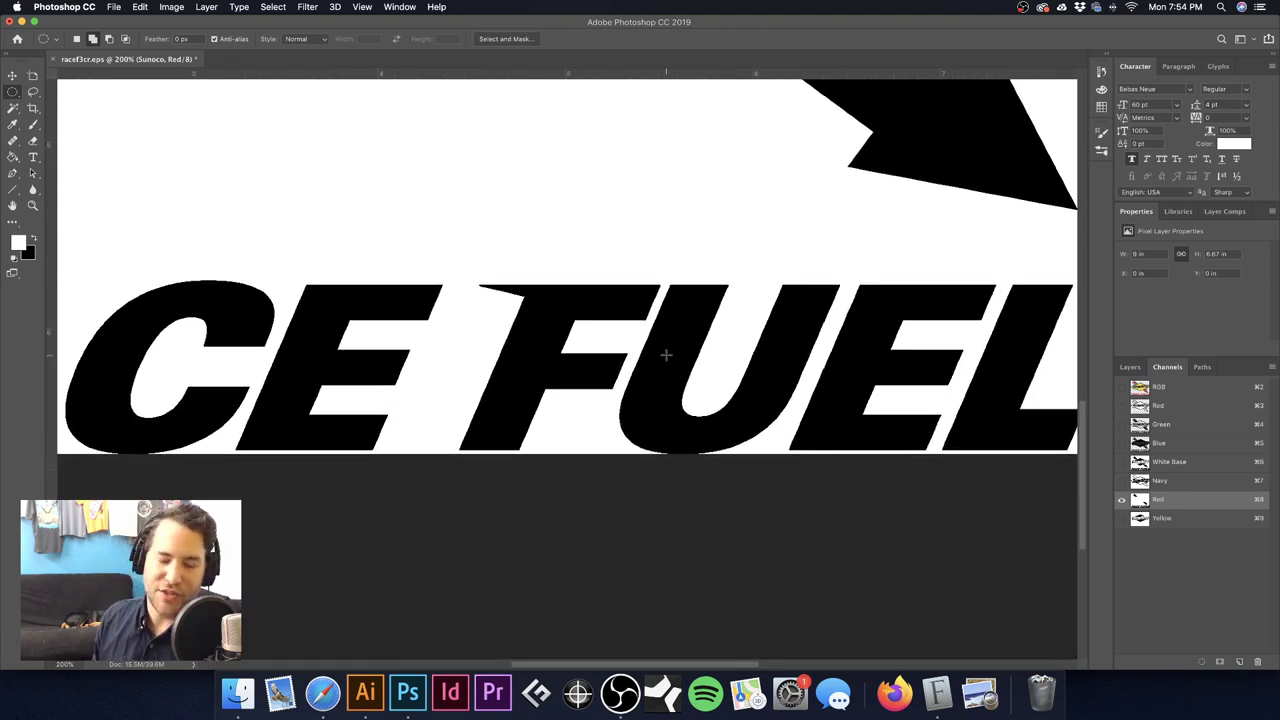
pyautogui.press('v')
pyautogui.scroll(7, 700, 406)
pyautogui.scroll(1, 672, 346)
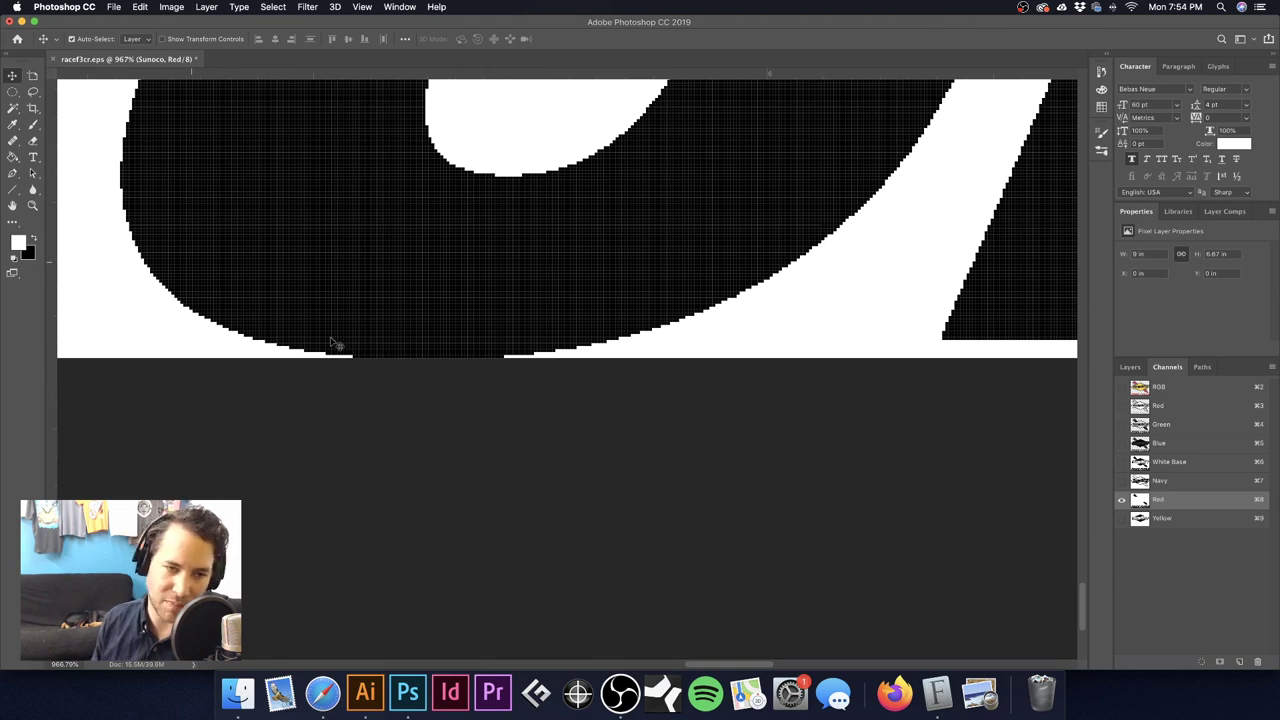
pyautogui.scroll(-8, 497, 338)
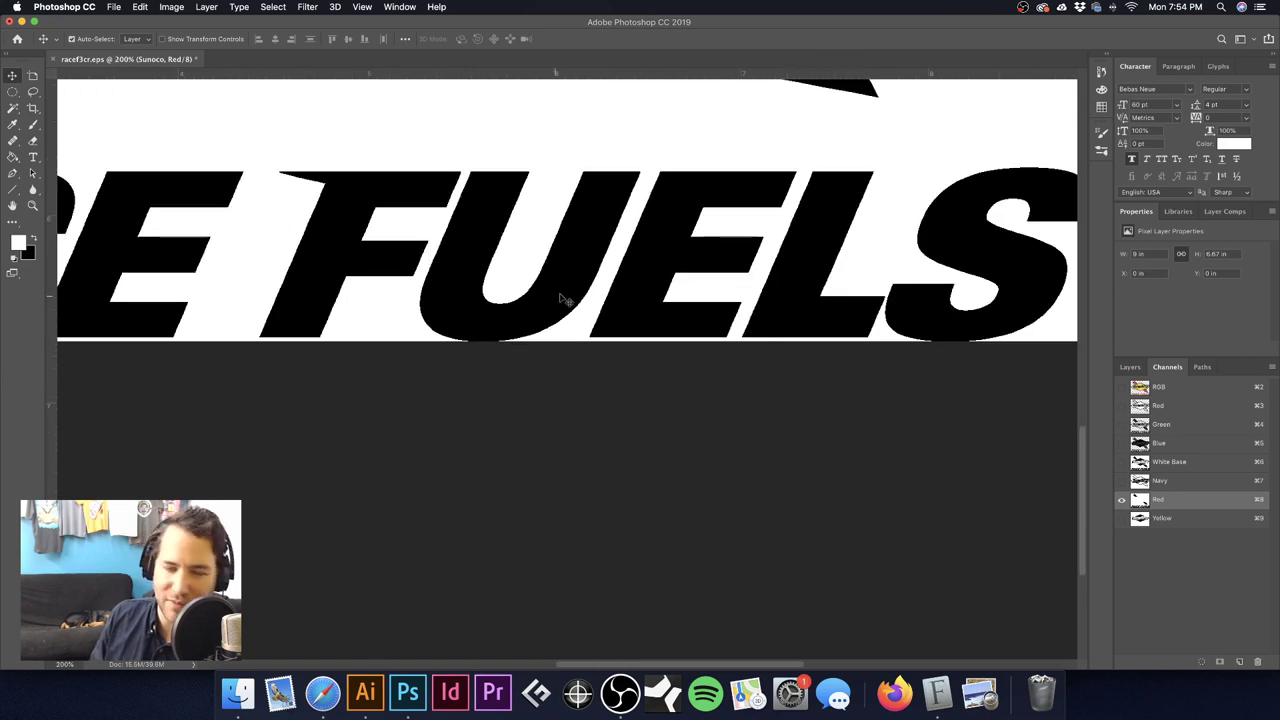
pyautogui.scroll(-3, 563, 290)
pyautogui.moveTo(558, 292); pyautogui.dragTo(714, 390)
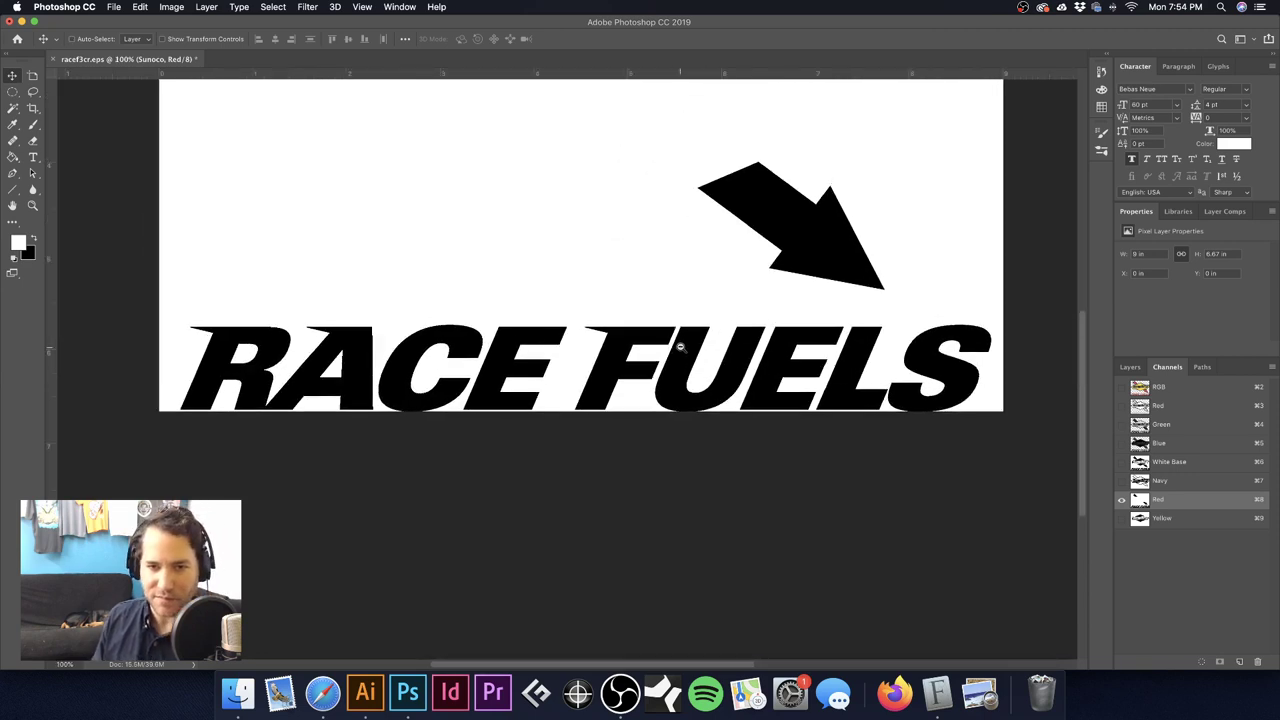
pyautogui.scroll(-2, 682, 348)
pyautogui.moveTo(643, 314); pyautogui.dragTo(731, 372)
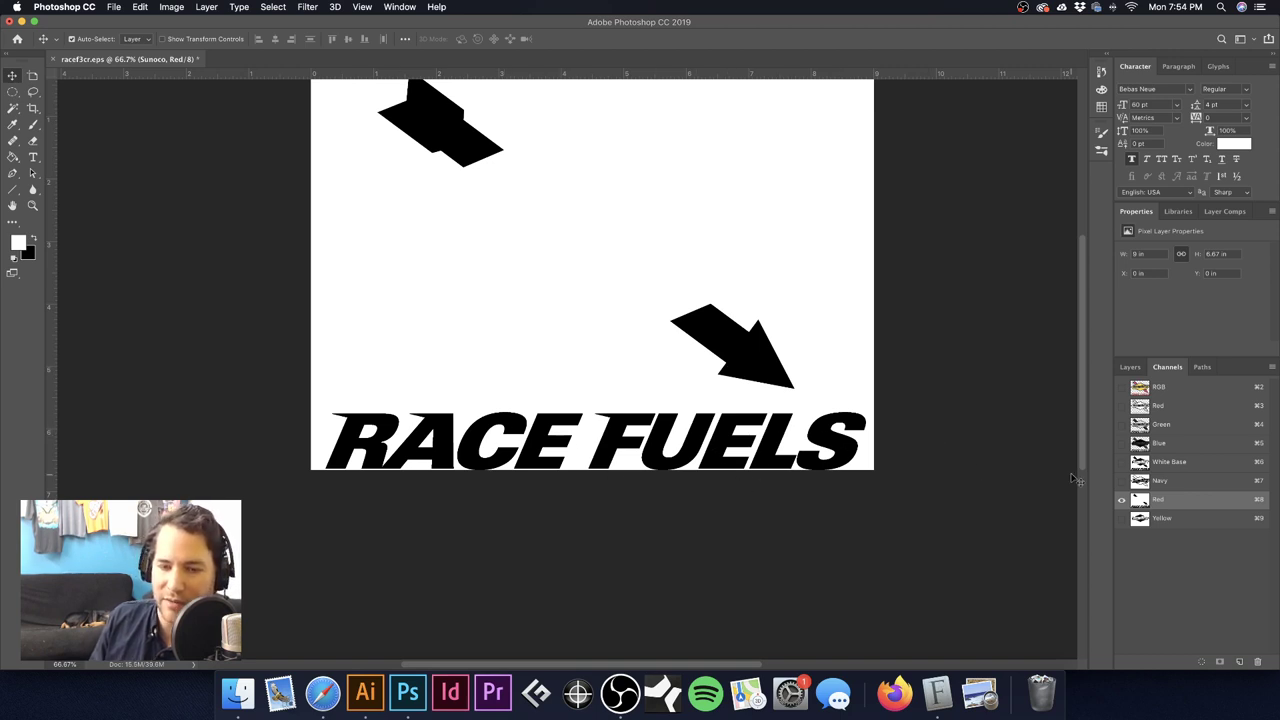
# Step: Load the Red channel as a selection and subtract the top-left arrow with a rectangular marquee
pyautogui.keyDown('super'); pyautogui.click(1140, 500); pyautogui.keyUp('super')
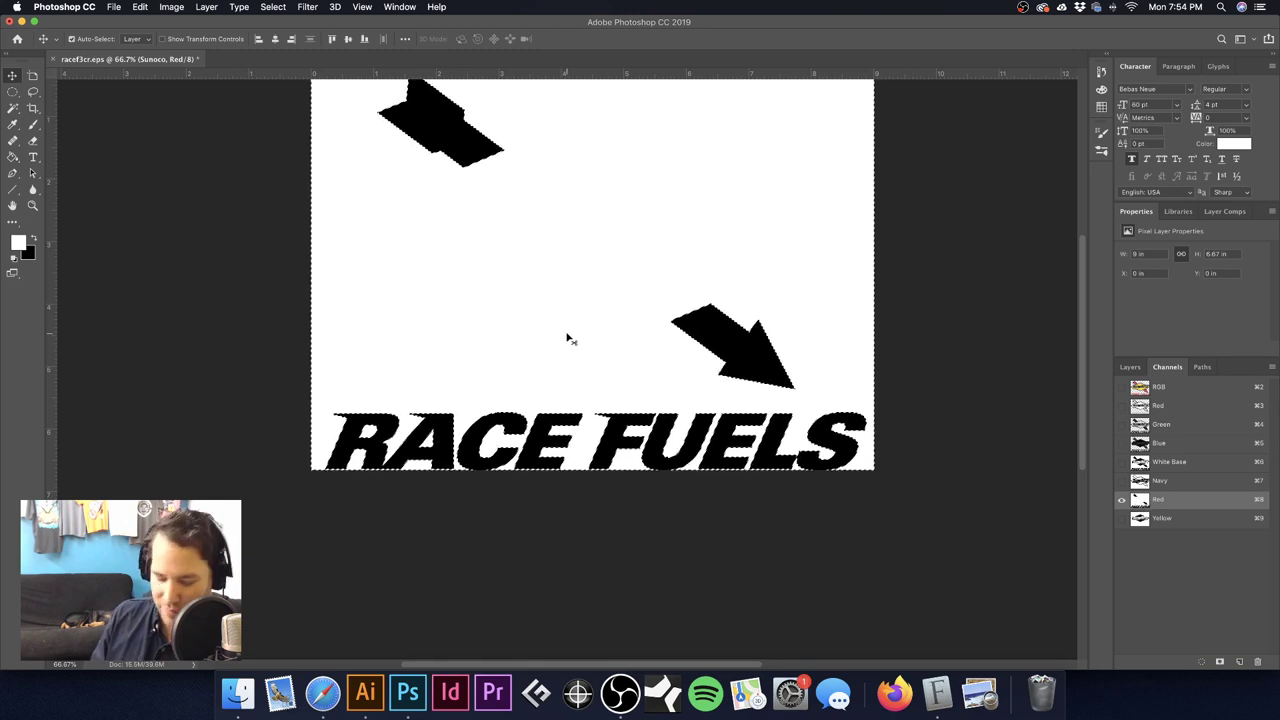
pyautogui.press('super+d')
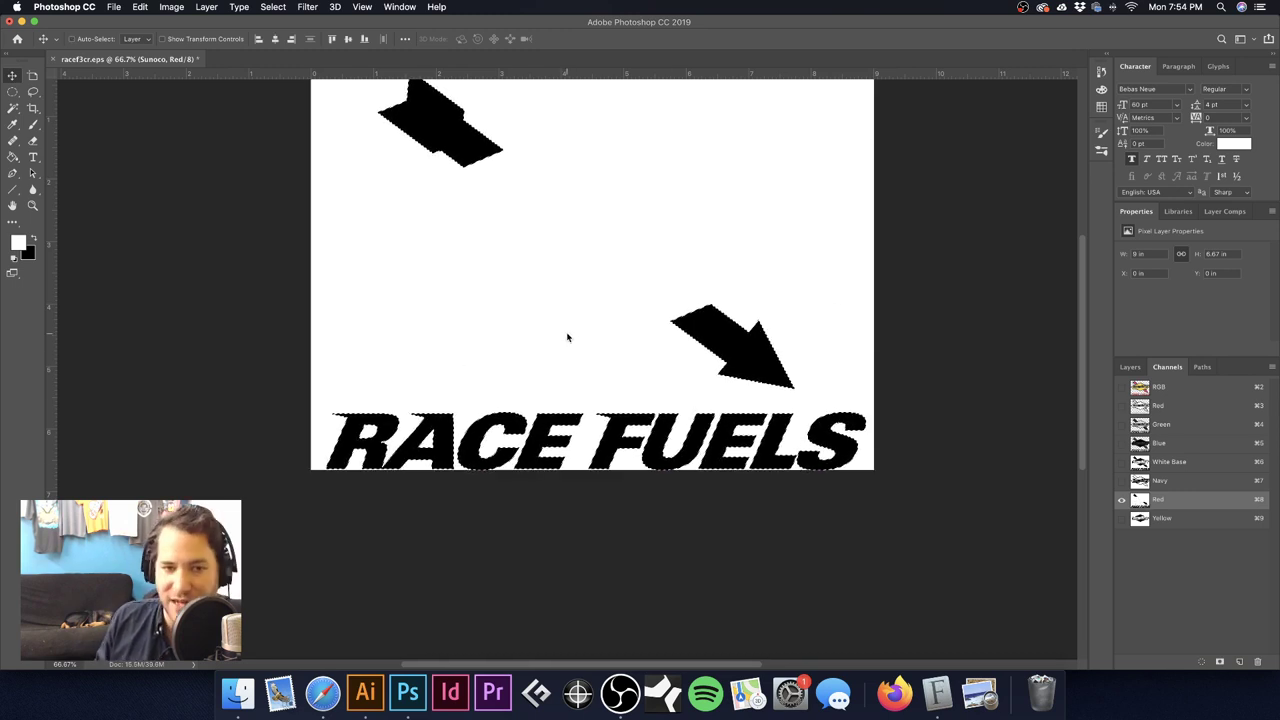
pyautogui.press('super+d')
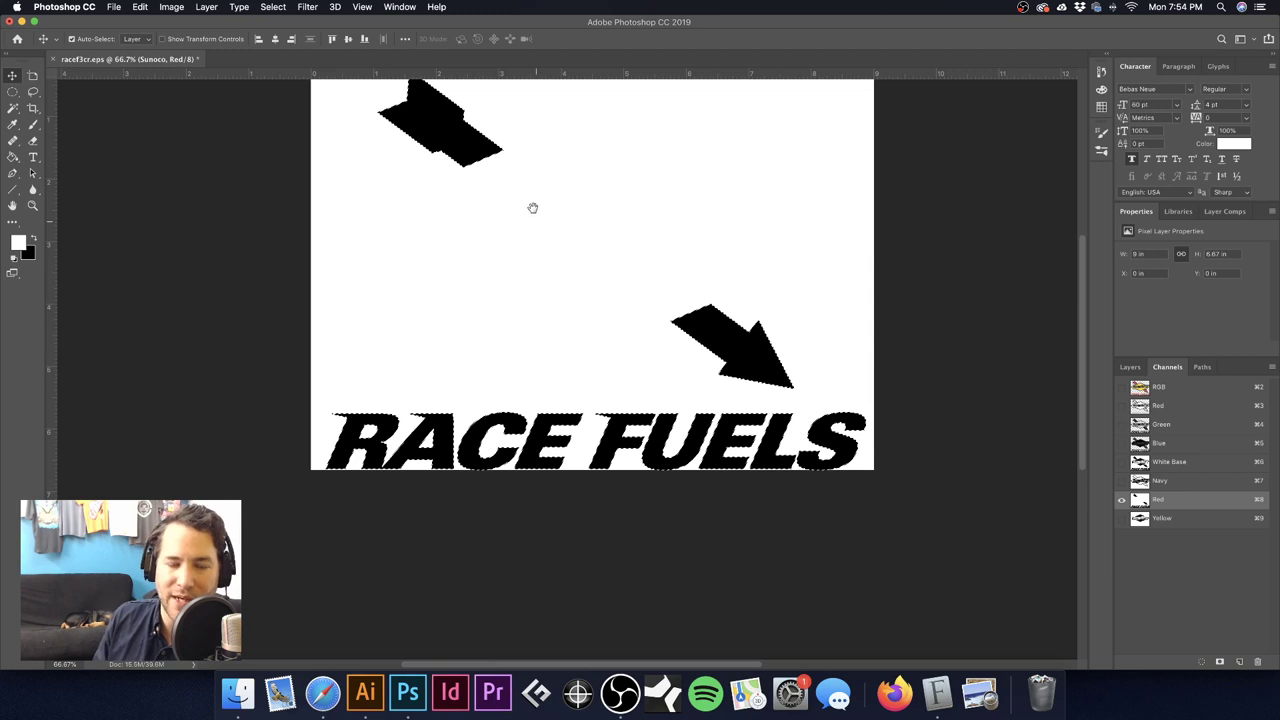
pyautogui.moveTo(533, 208); pyautogui.dragTo(523, 244)
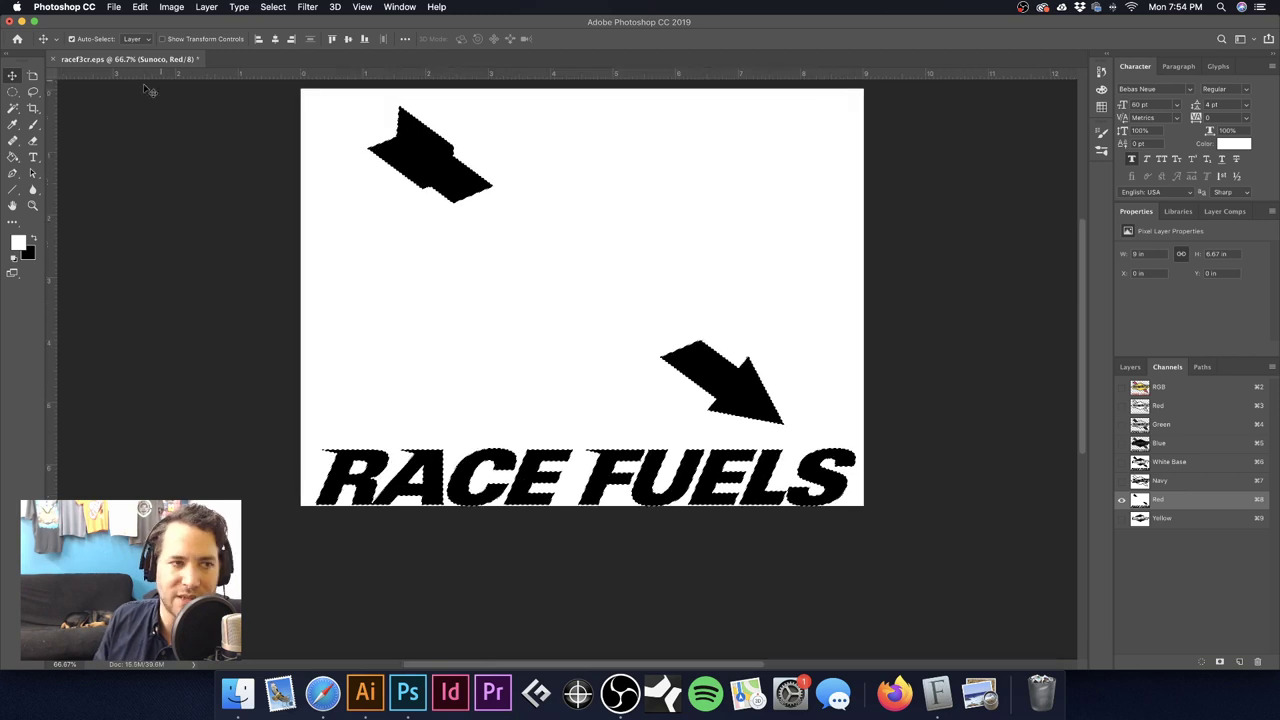
pyautogui.click(12, 92)
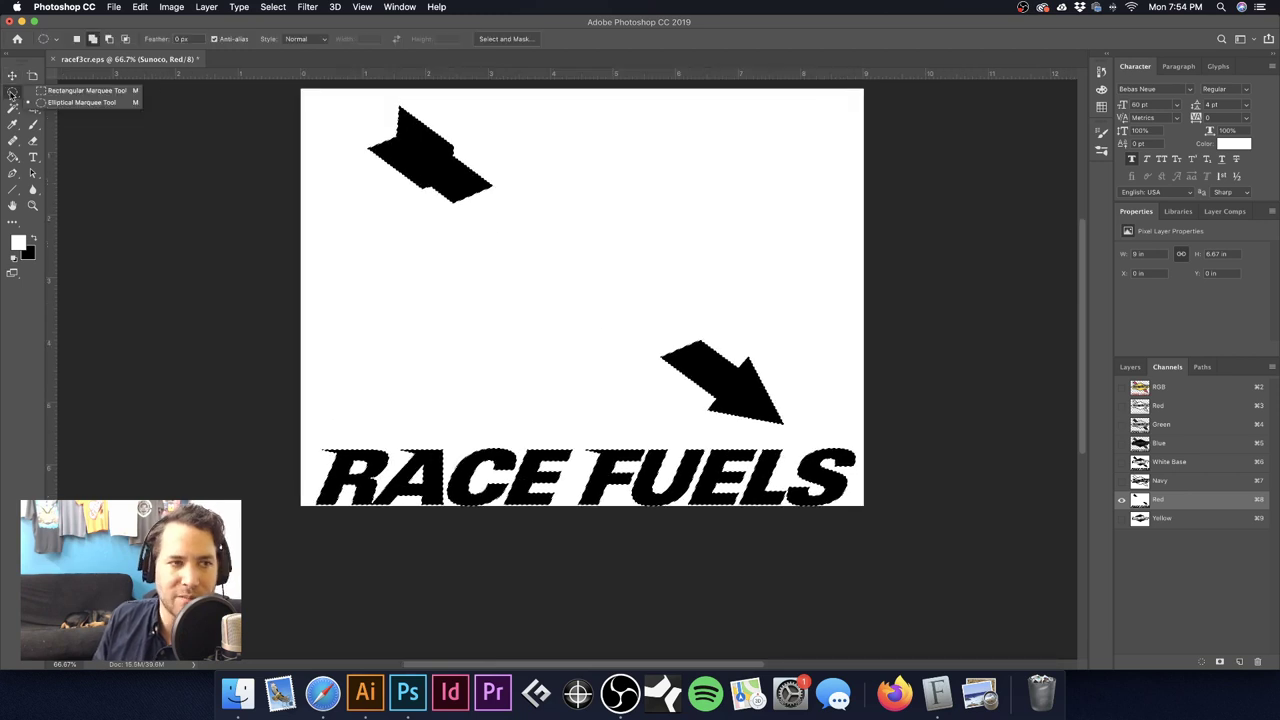
pyautogui.click(85, 90)
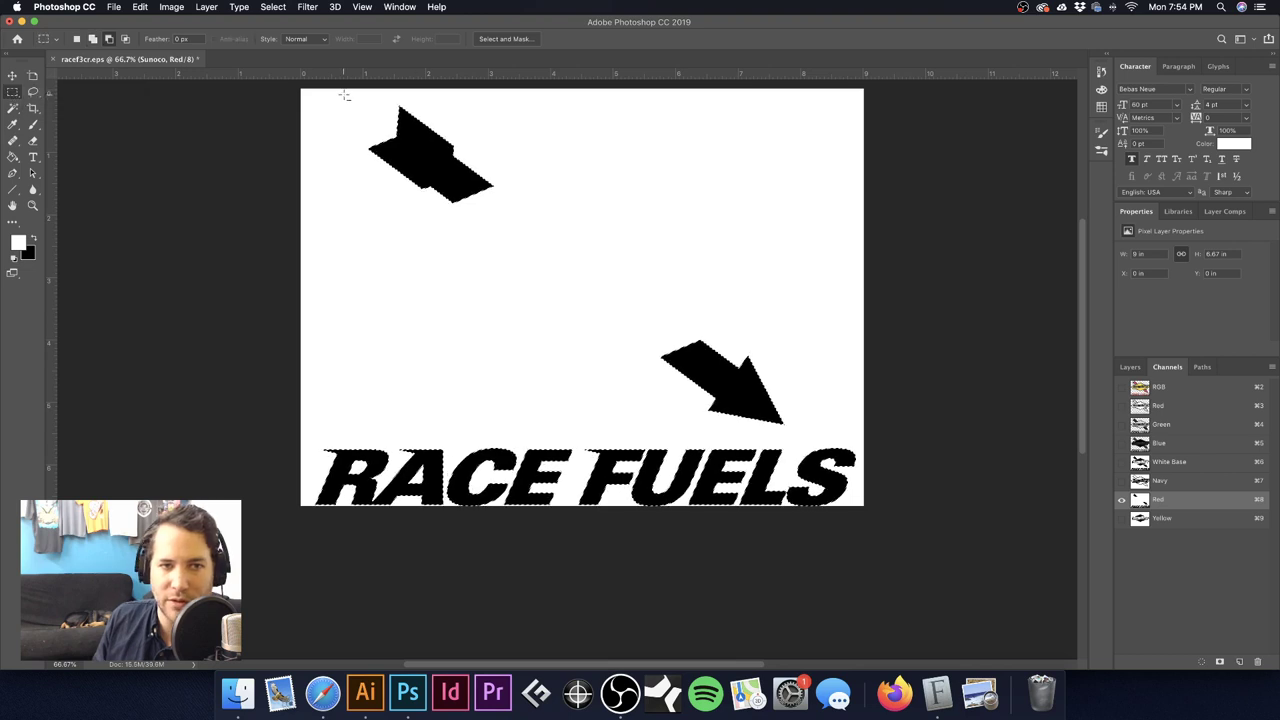
pyautogui.moveTo(344, 95); pyautogui.dragTo(837, 437)
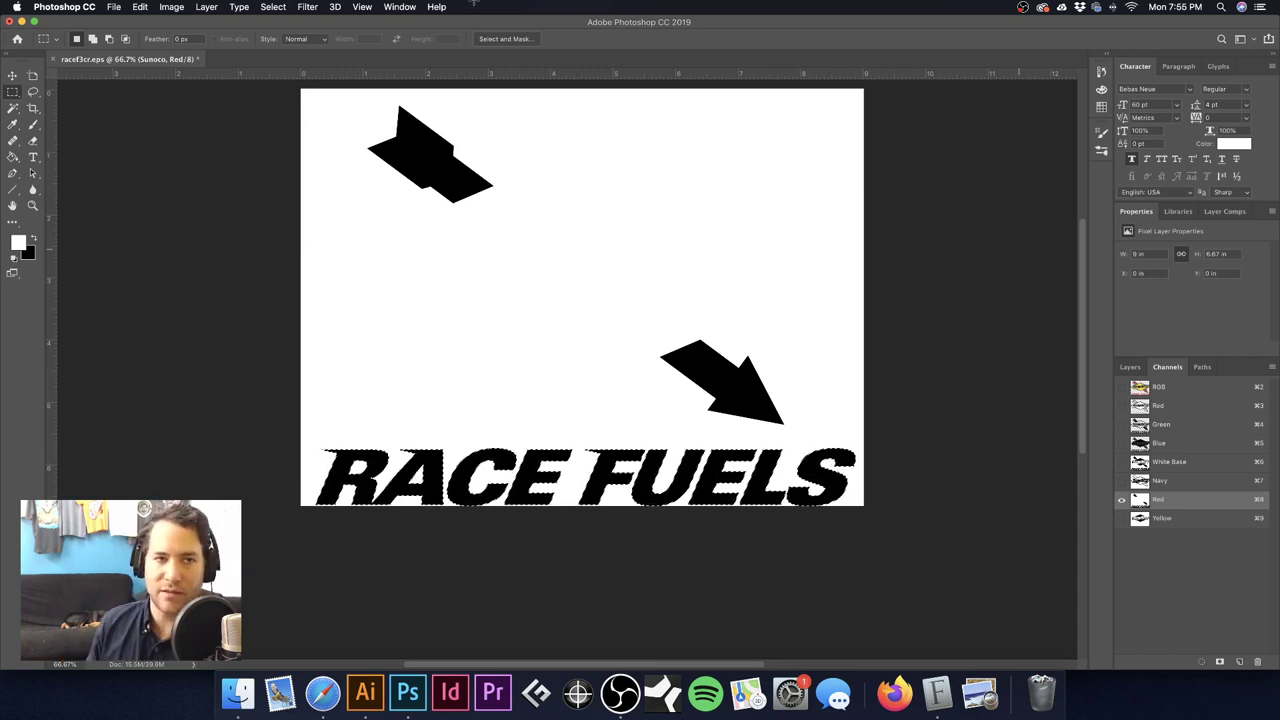
pyautogui.click(278, 7)
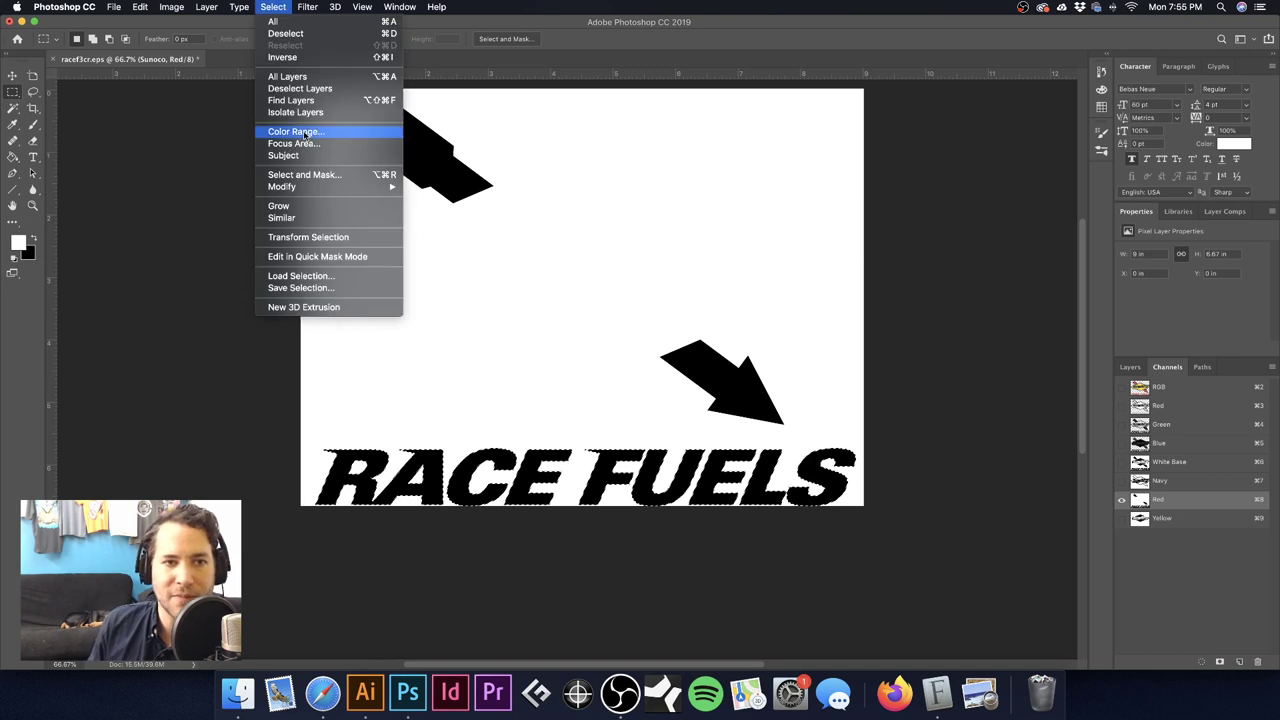
# Step: Contract the selection by 1 pixel and inspect the S of FUELS up close
pyautogui.moveTo(363, 189)
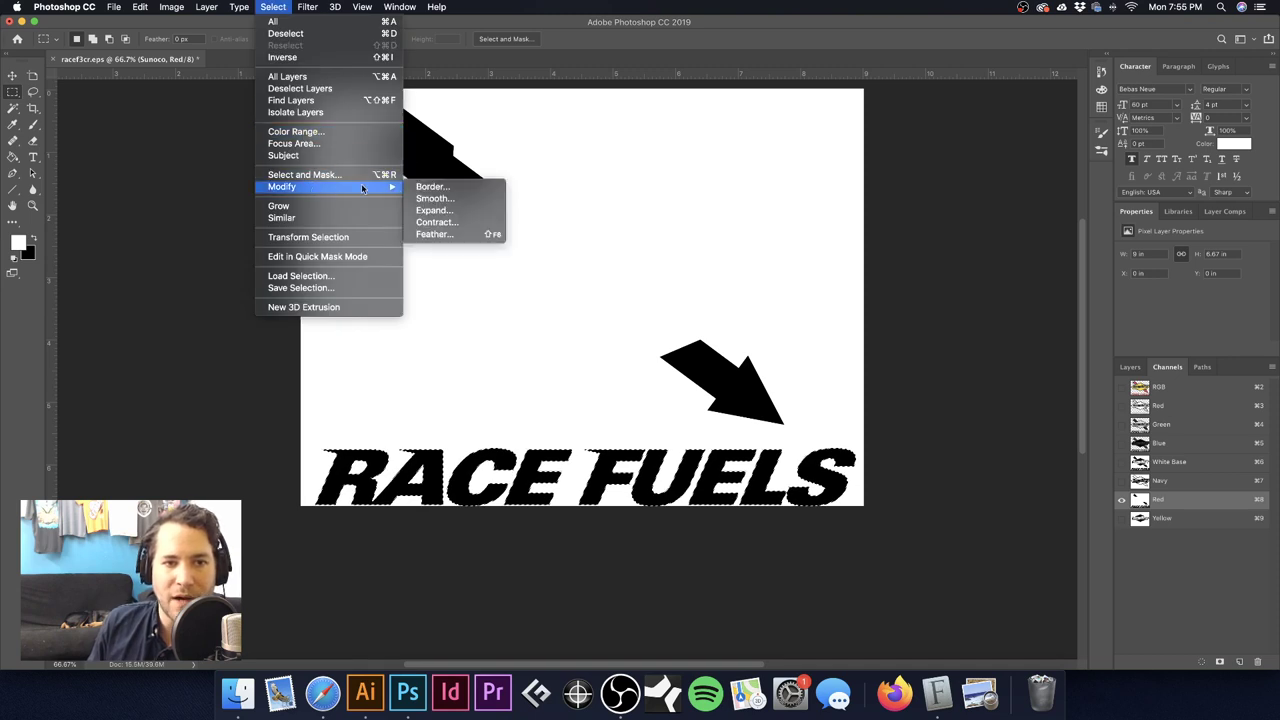
pyautogui.click(437, 223)
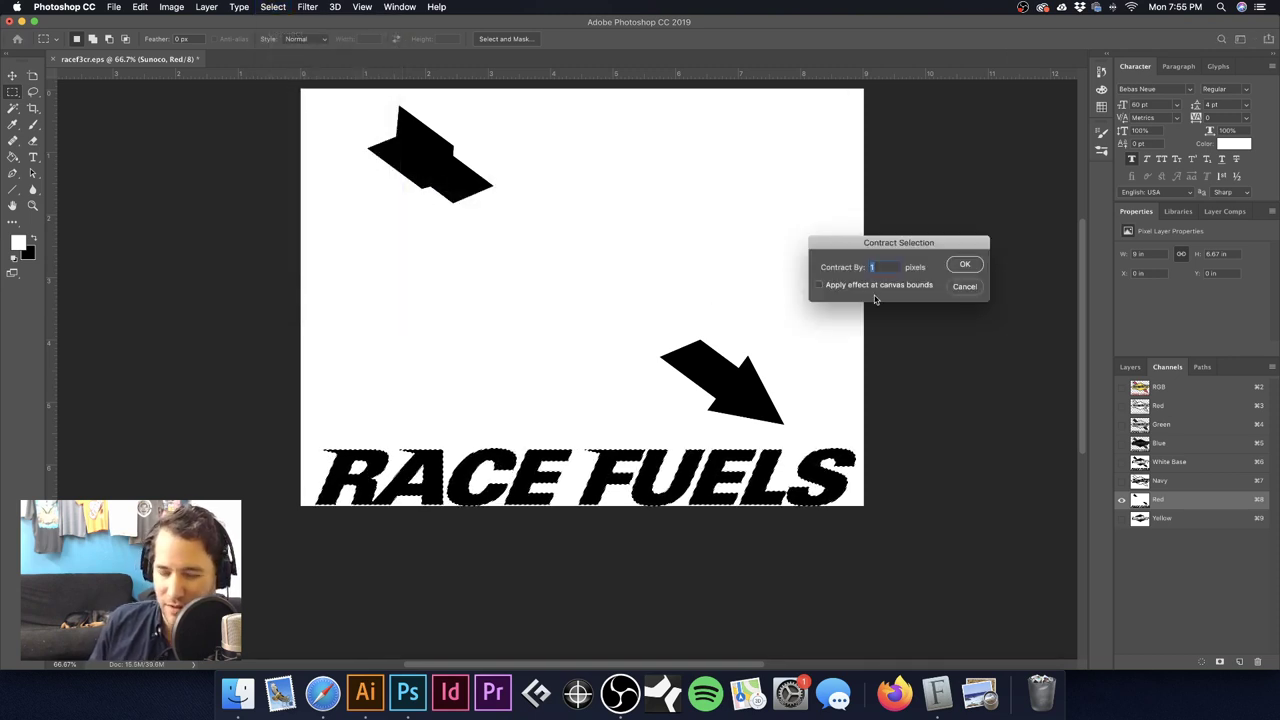
pyautogui.click(965, 265)
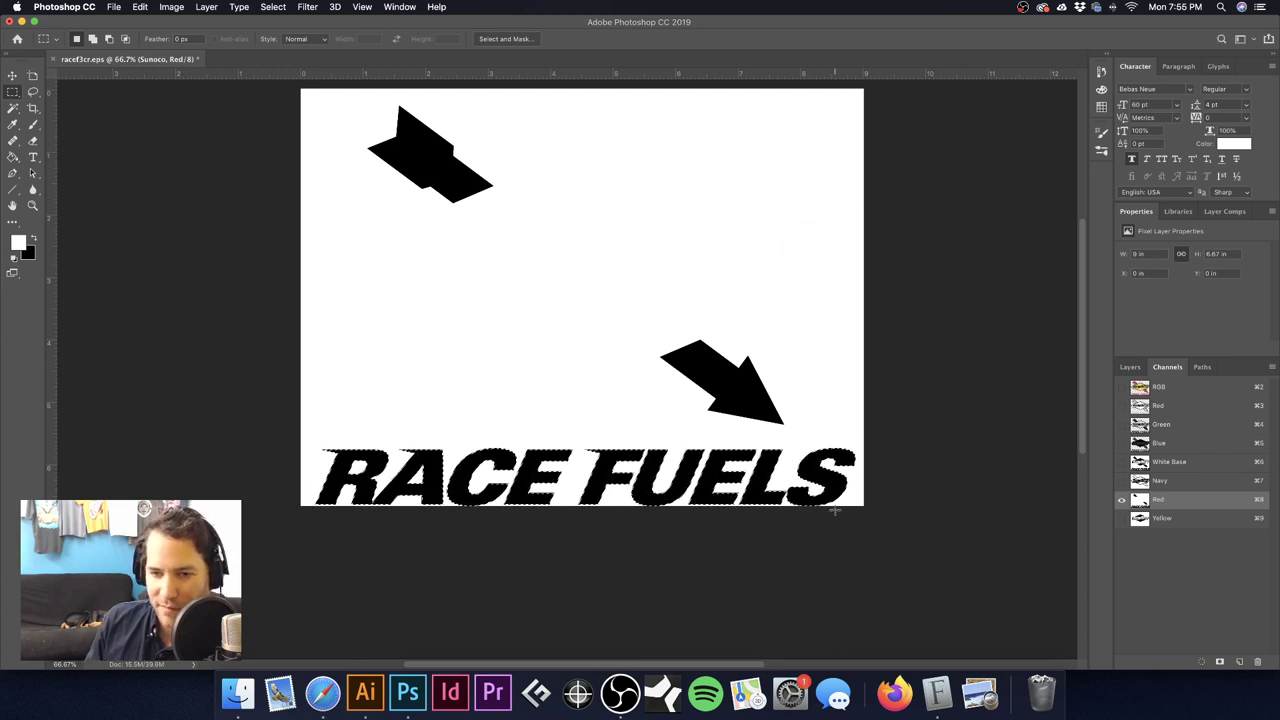
pyautogui.moveTo(812, 470); pyautogui.dragTo(763, 411)
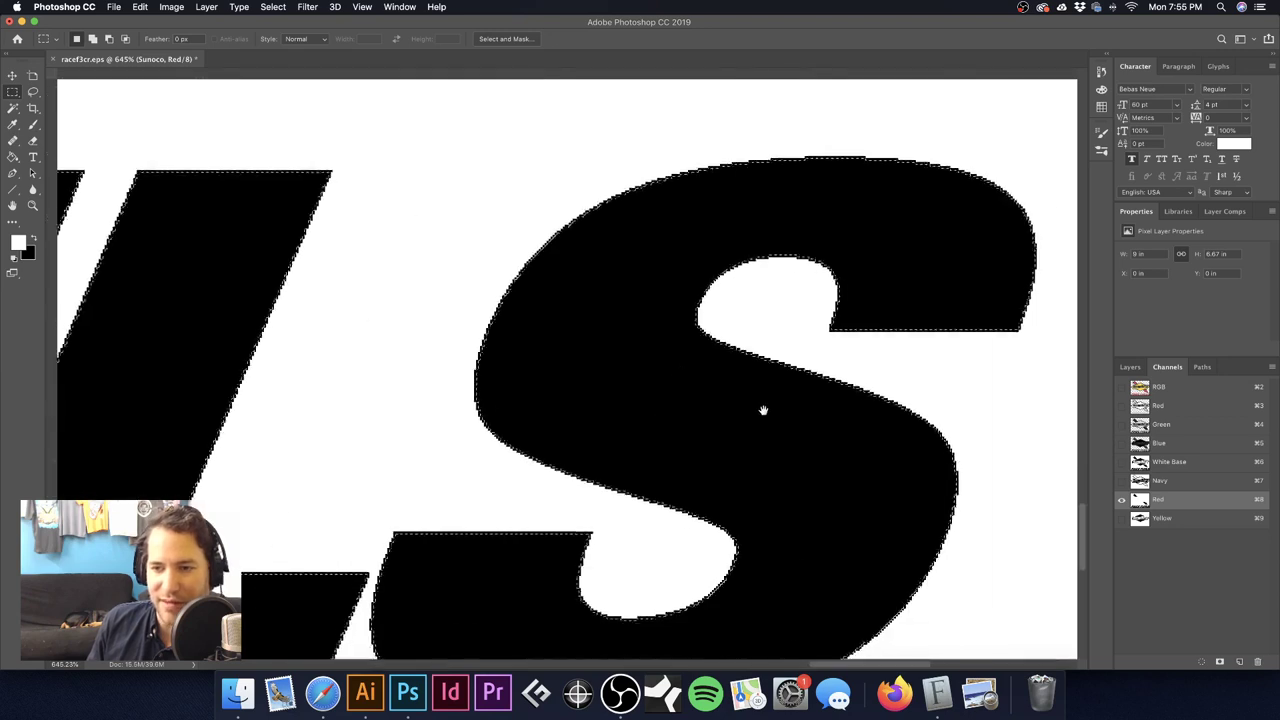
# Step: Switch to the White Base channel with black as foreground and view the whole logo
pyautogui.click(1213, 466)
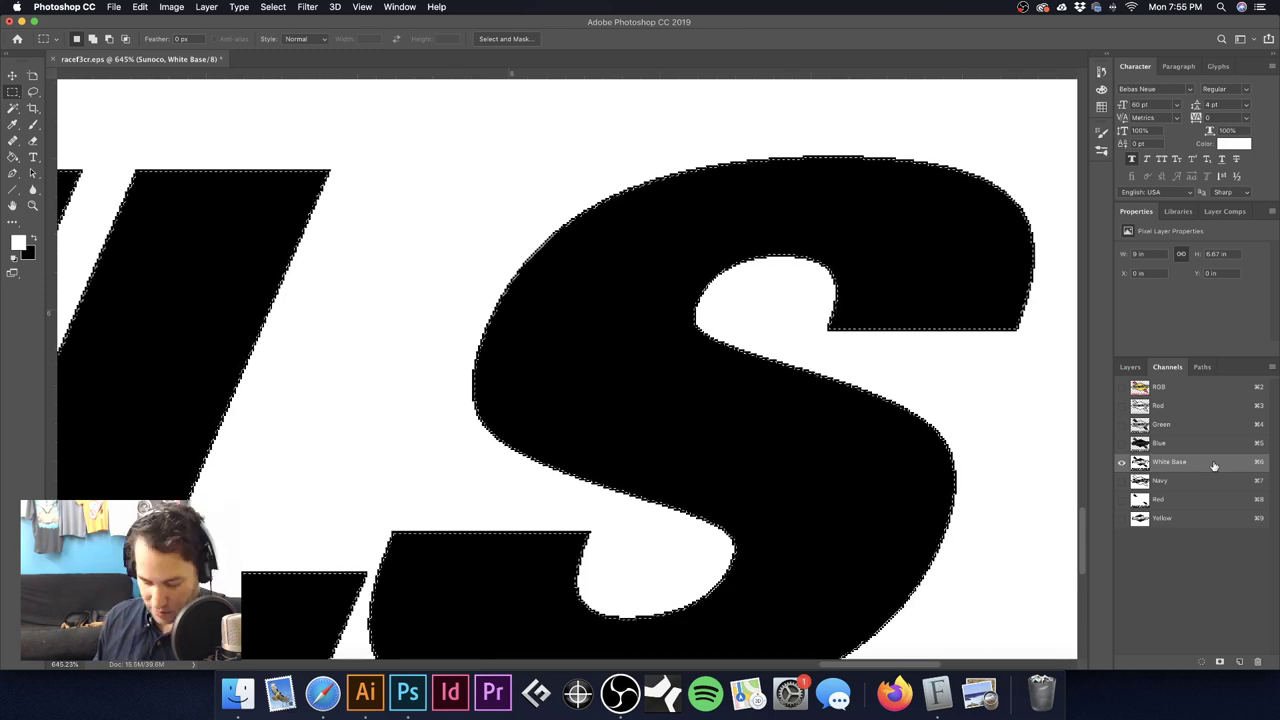
pyautogui.press('x')
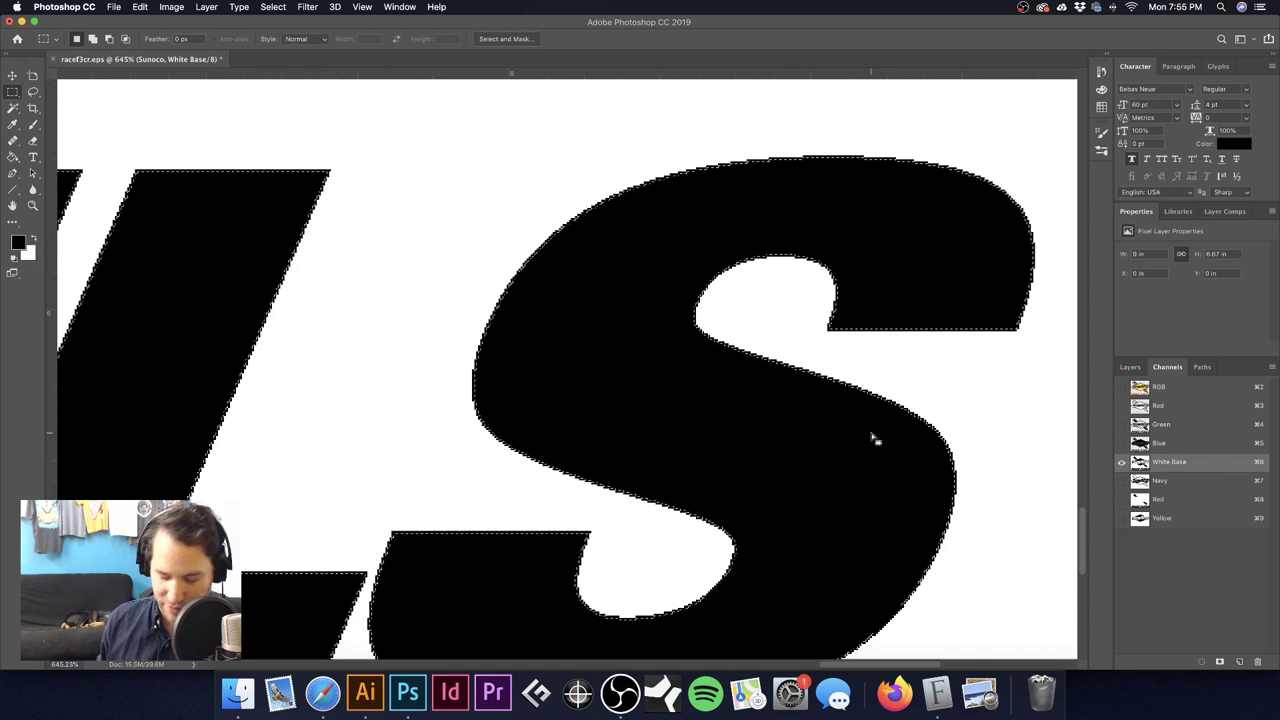
pyautogui.press('alt')
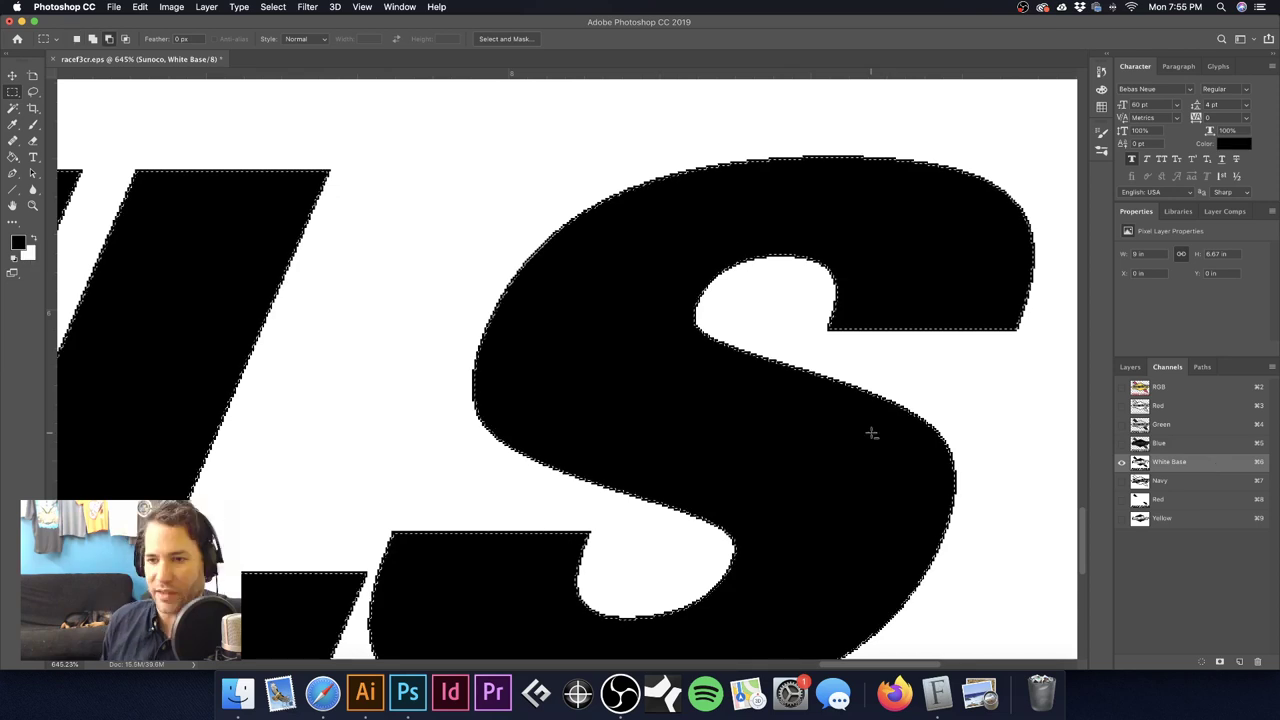
pyautogui.scroll(-3, 903, 410)
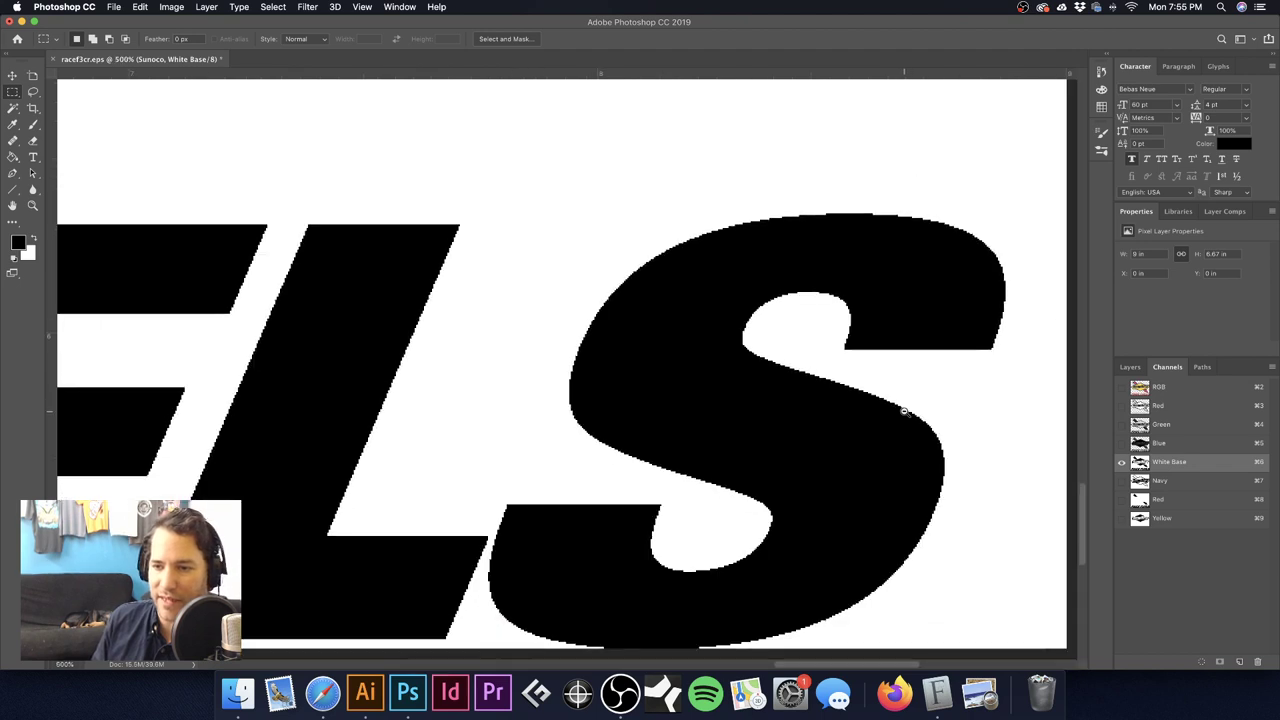
pyautogui.scroll(-1, 903, 410)
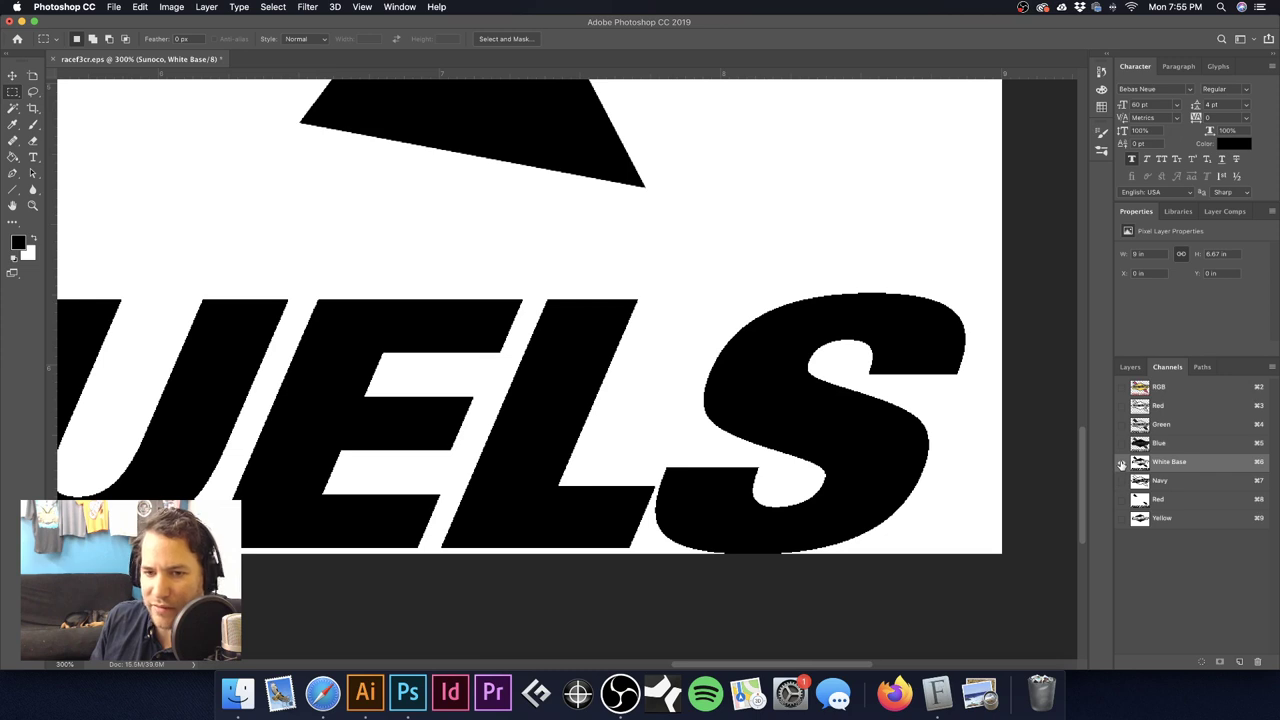
pyautogui.scroll(-4, 443, 266)
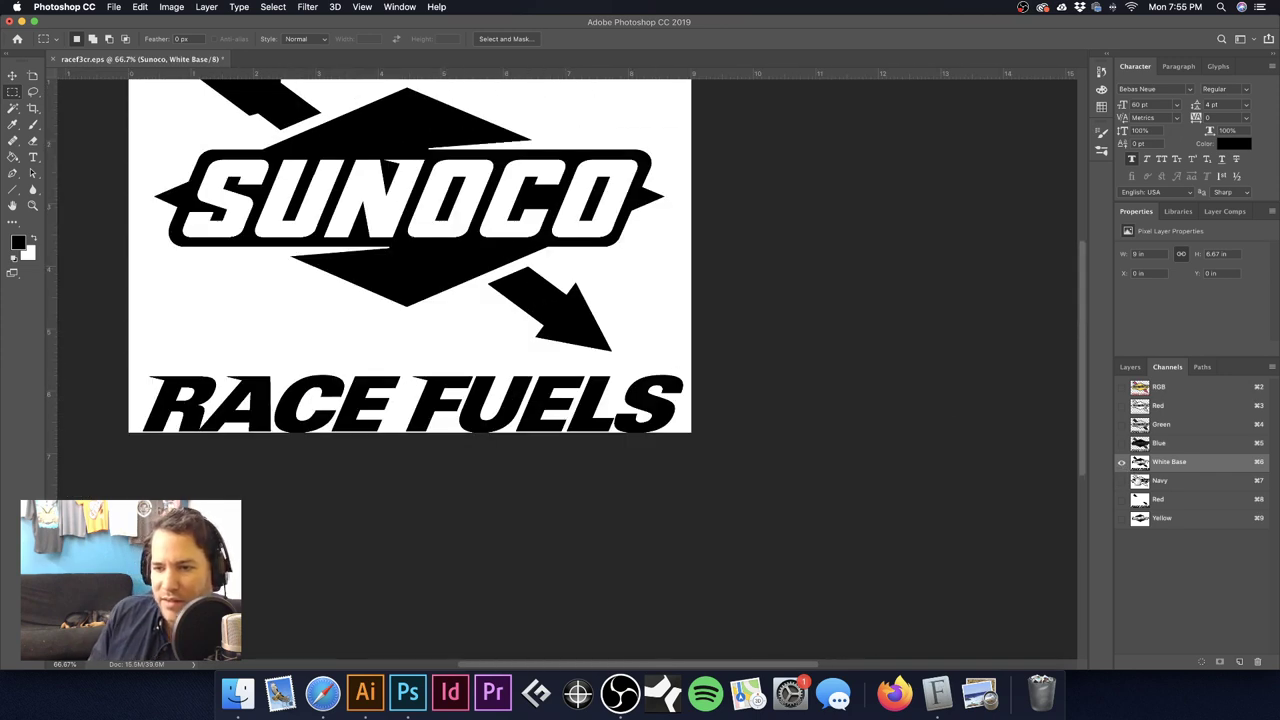
# Step: Toggle the Navy, Red and White Base plates on and off to compare them at 100%
pyautogui.click(1121, 480)
pyautogui.click(1121, 461)
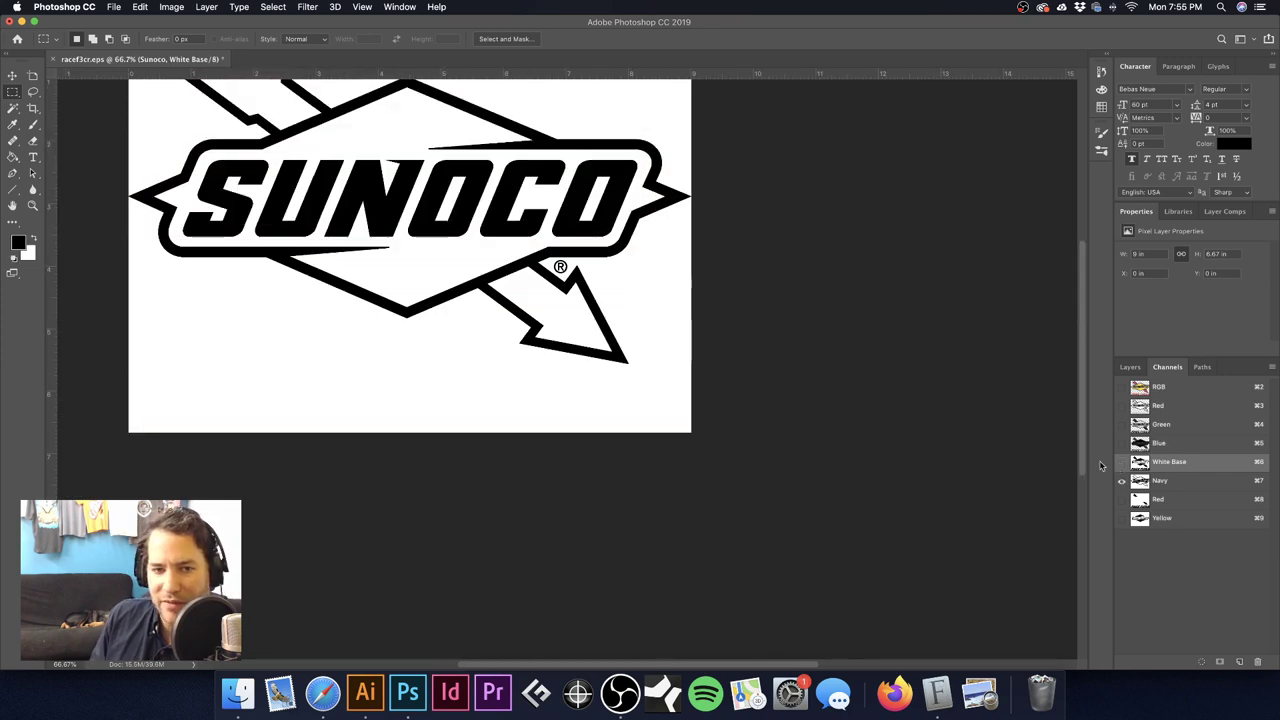
pyautogui.moveTo(691, 349); pyautogui.dragTo(883, 443)
pyautogui.scroll(3, 773, 410)
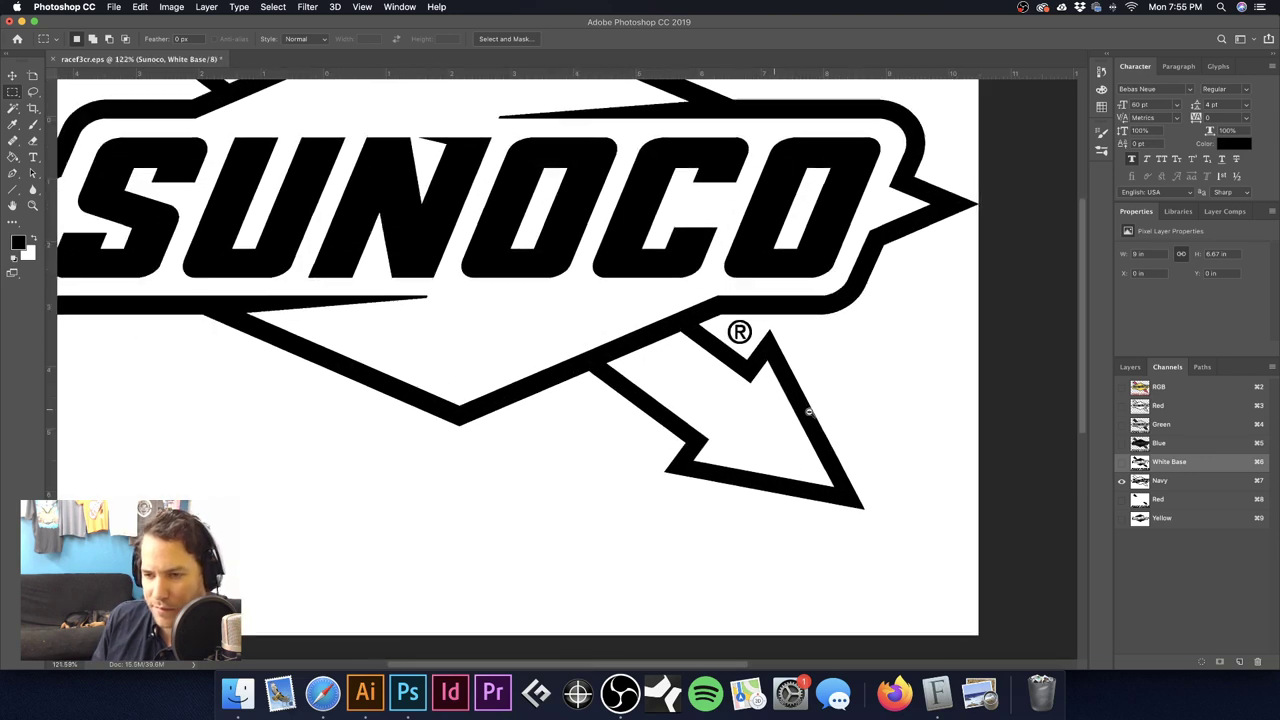
pyautogui.click(1121, 499)
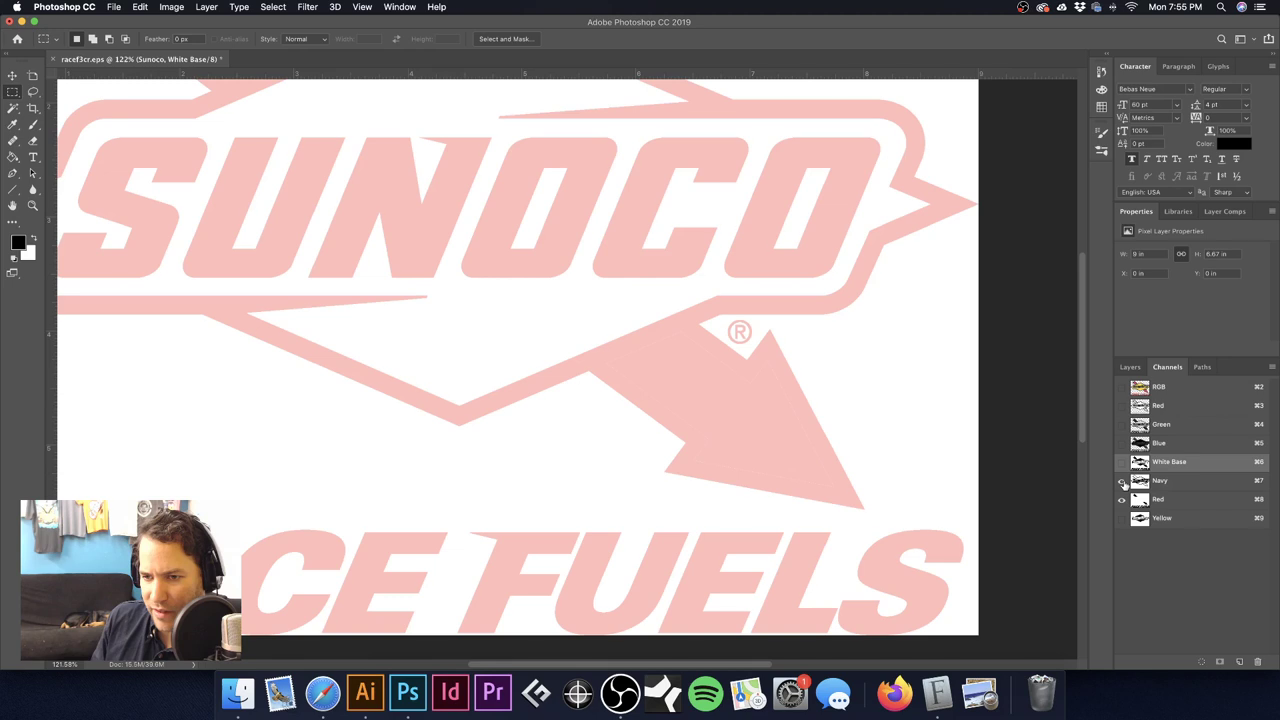
pyautogui.click(1122, 482)
pyautogui.press('super+1')
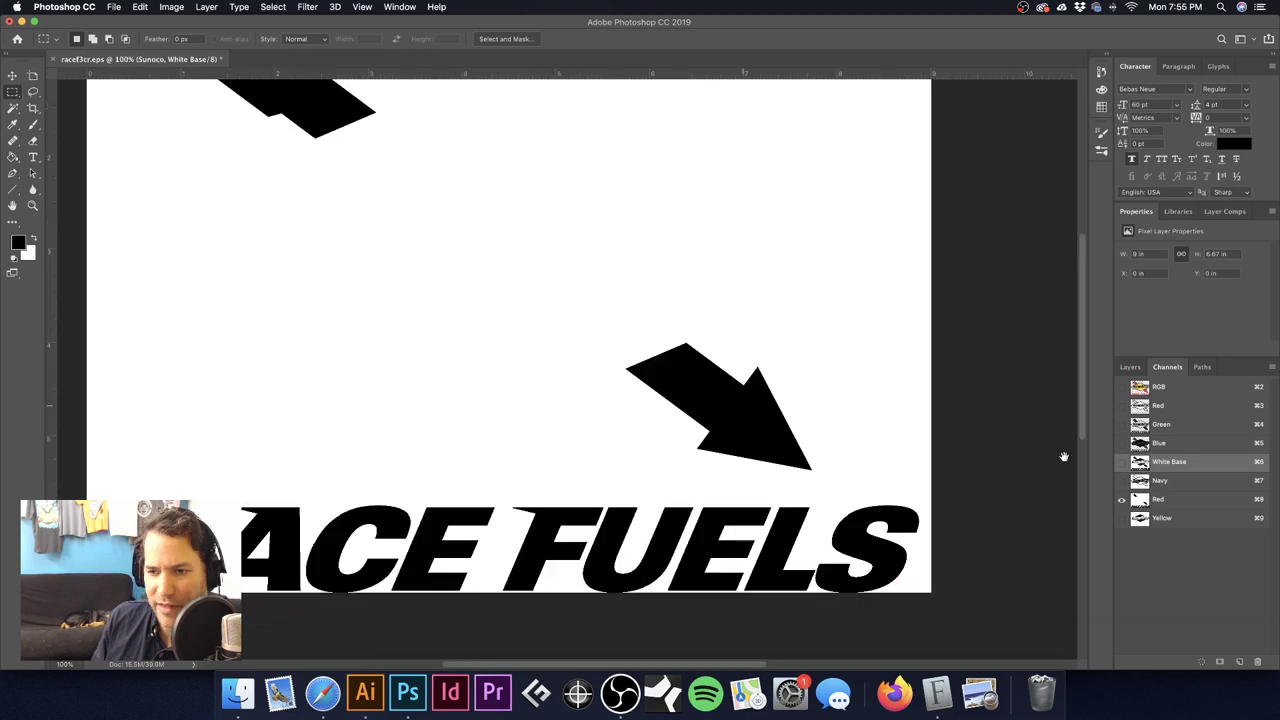
pyautogui.click(1121, 462)
pyautogui.click(1122, 500)
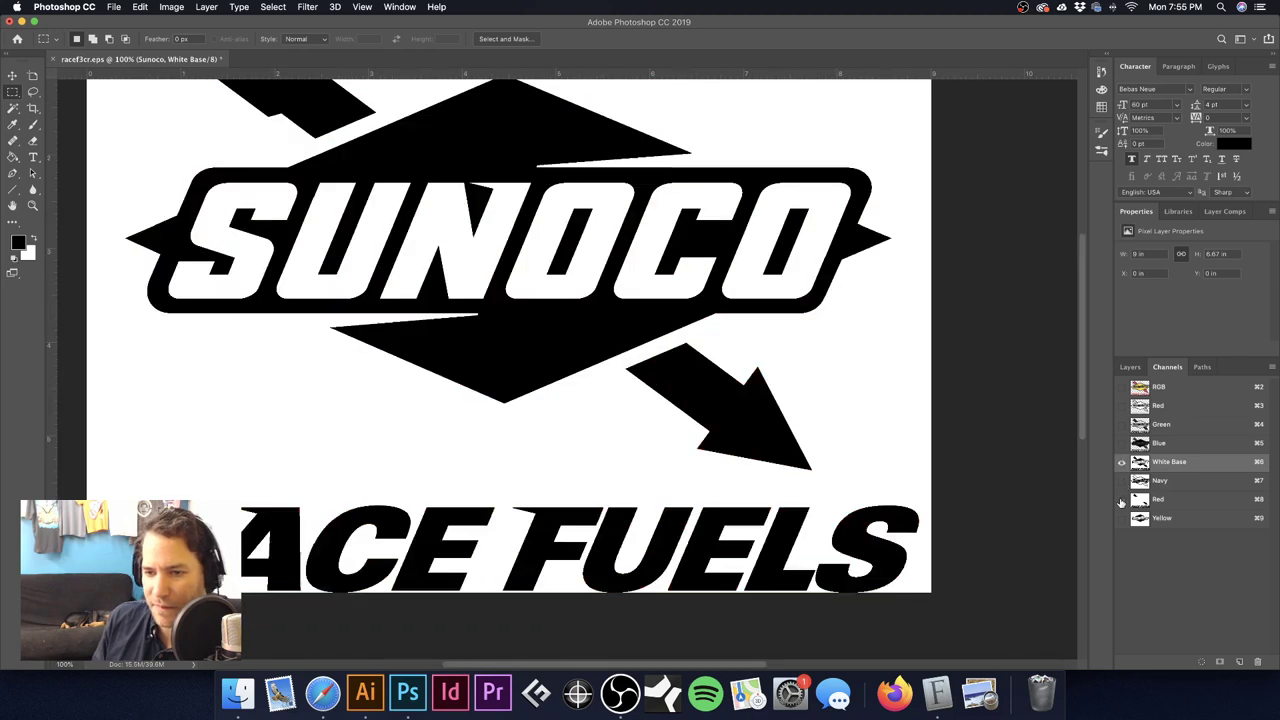
pyautogui.click(1122, 500)
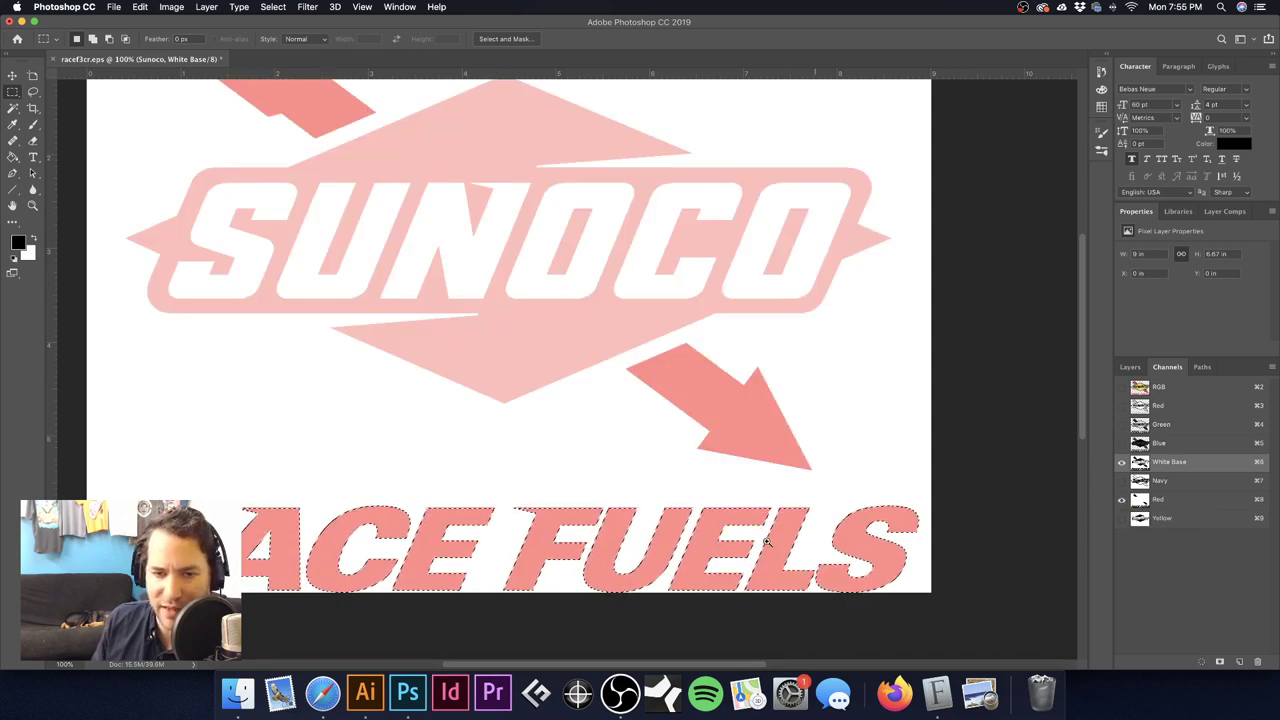
pyautogui.scroll(6, 768, 537)
pyautogui.scroll(3, 768, 537)
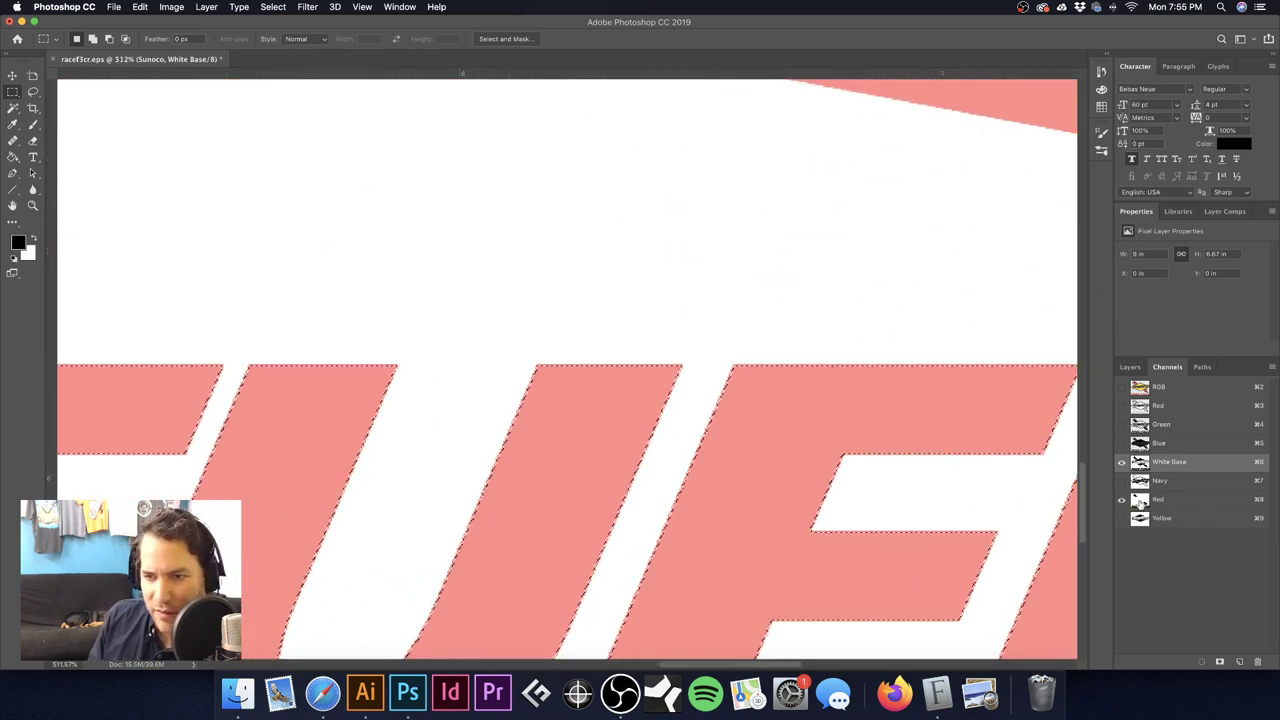
pyautogui.scroll(7, 766, 409)
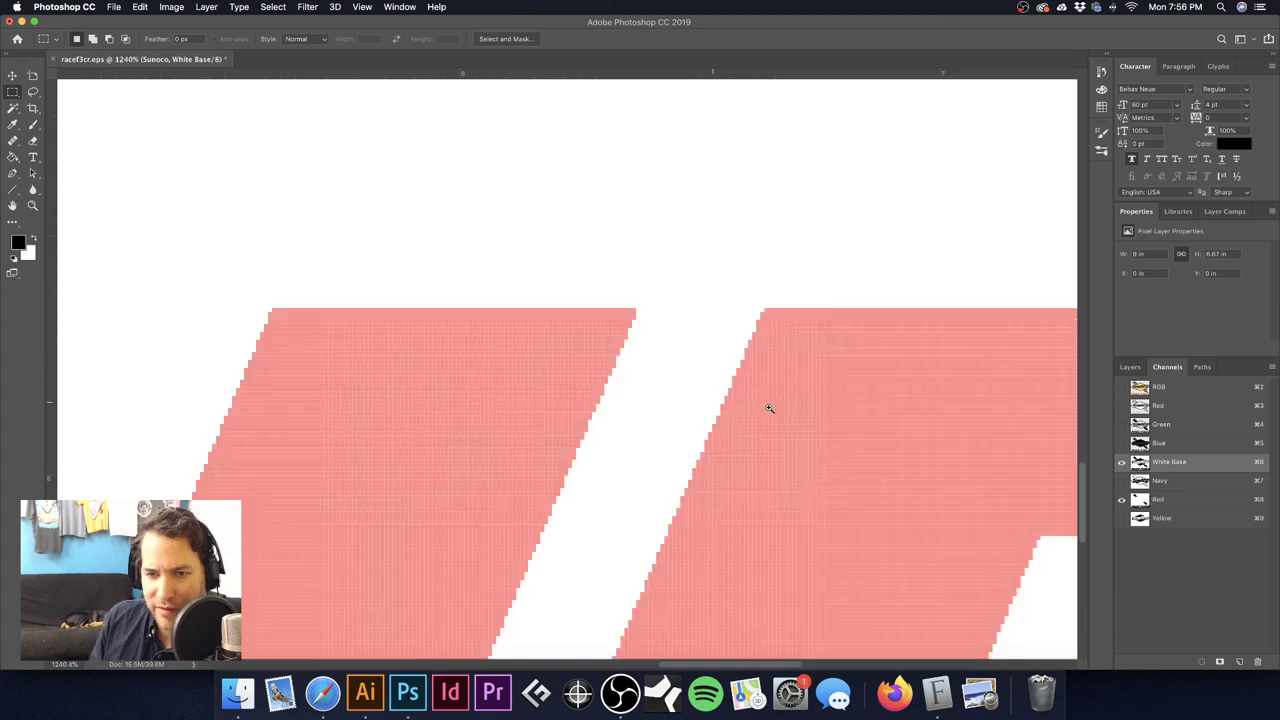
# Step: Deselect, clear the White Base channel, then undo the clearing
pyautogui.press('super+d')
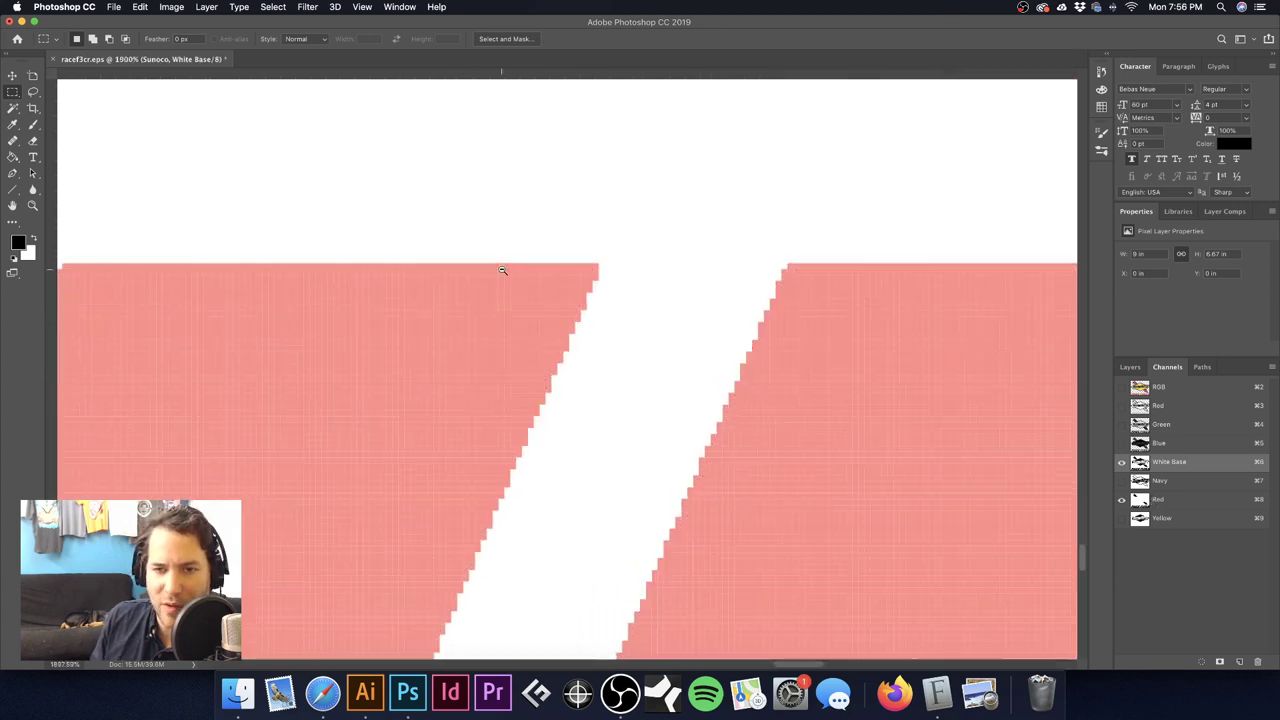
pyautogui.scroll(-10, 502, 270)
pyautogui.moveTo(657, 327); pyautogui.dragTo(958, 540)
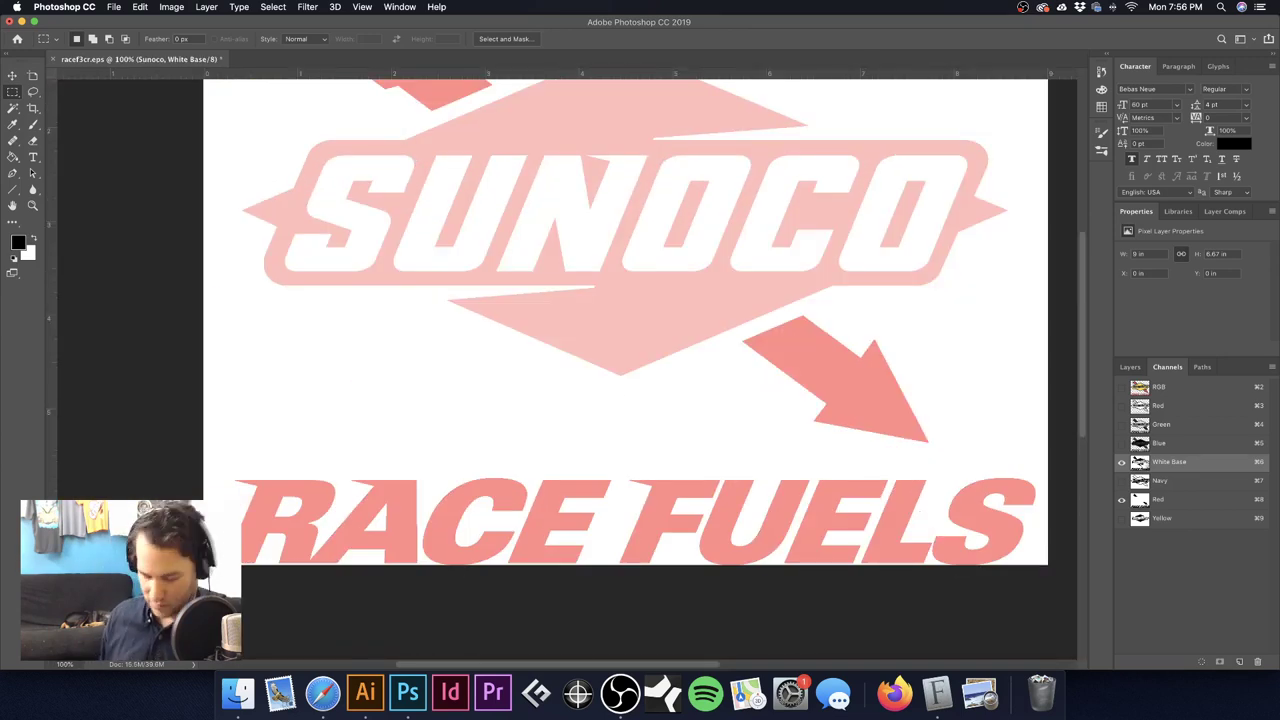
pyautogui.press('BackSpace')
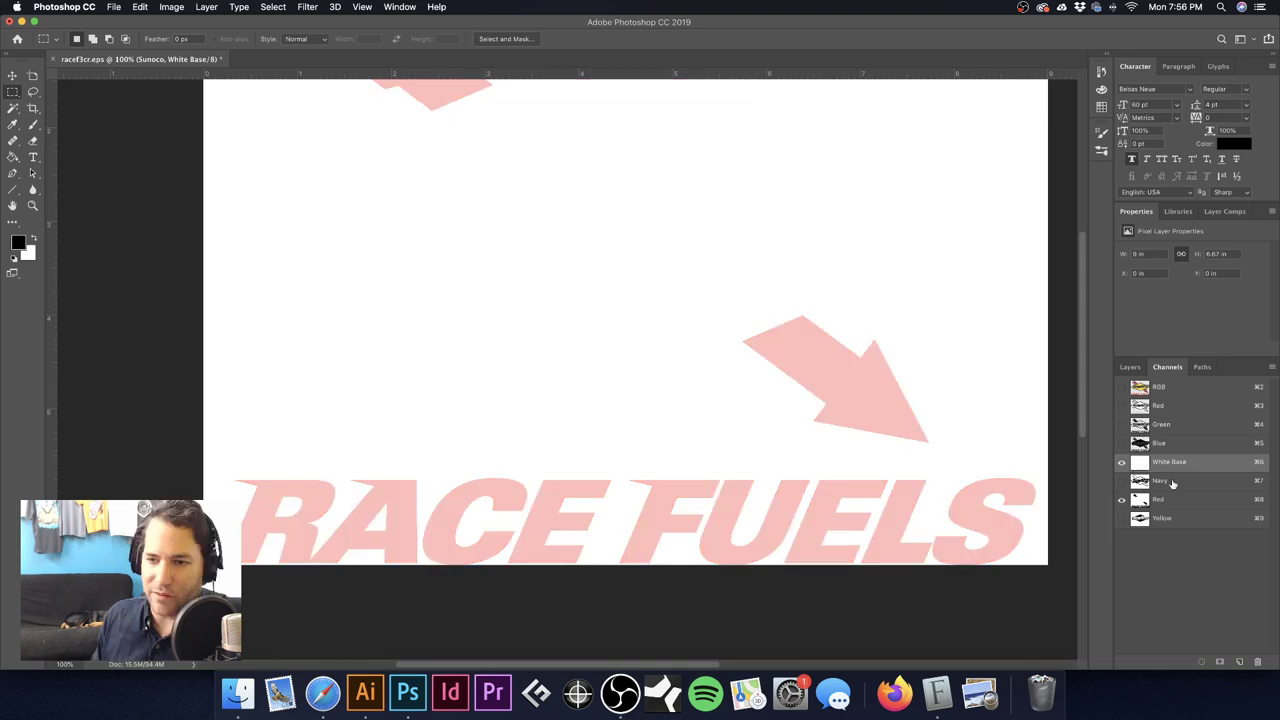
pyautogui.scroll(2, 723, 386)
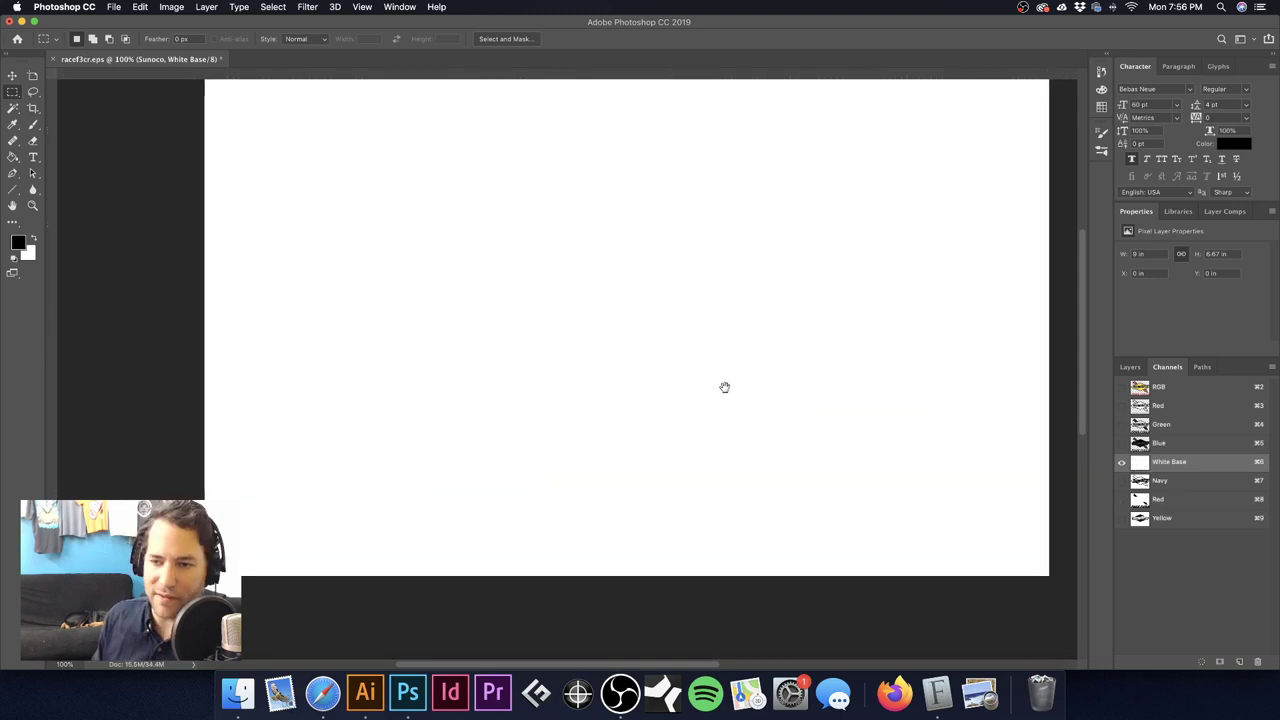
pyautogui.press('super+z')
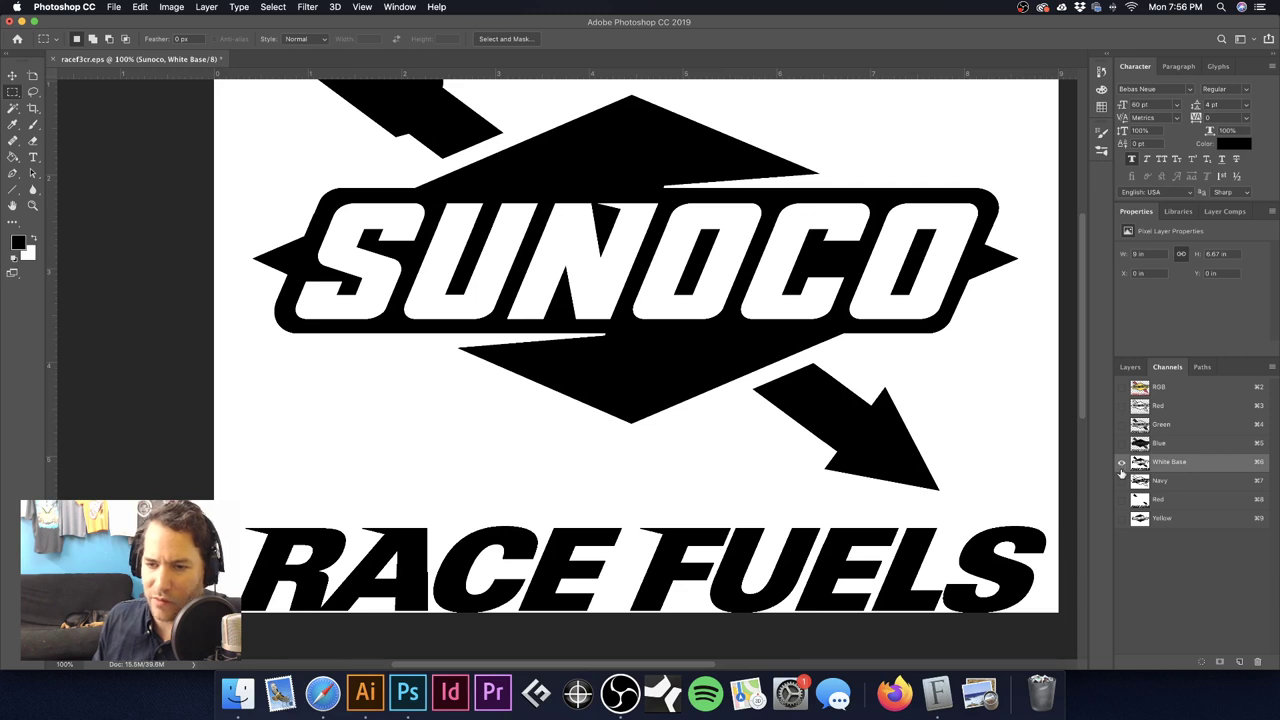
# Step: Check White Base against the Red plate, then clear the White Base channel
pyautogui.click(1121, 499)
pyautogui.moveTo(804, 527); pyautogui.dragTo(957, 528)
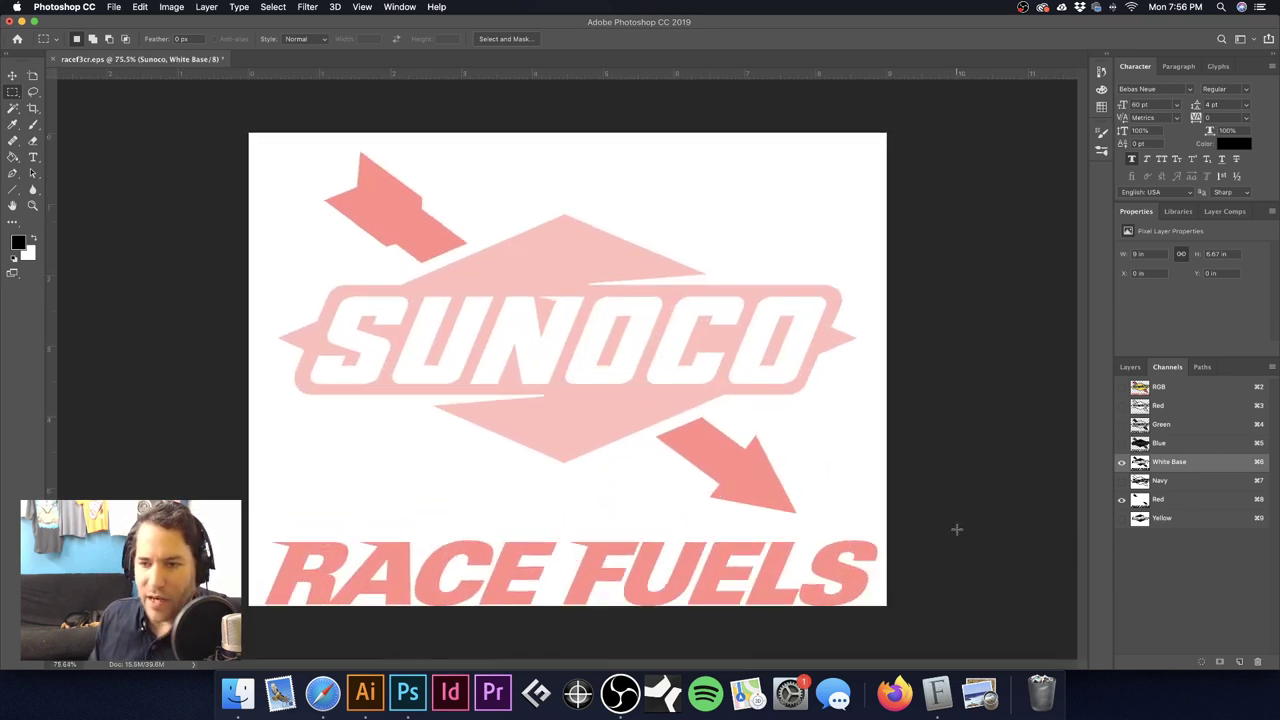
pyautogui.click(1121, 499)
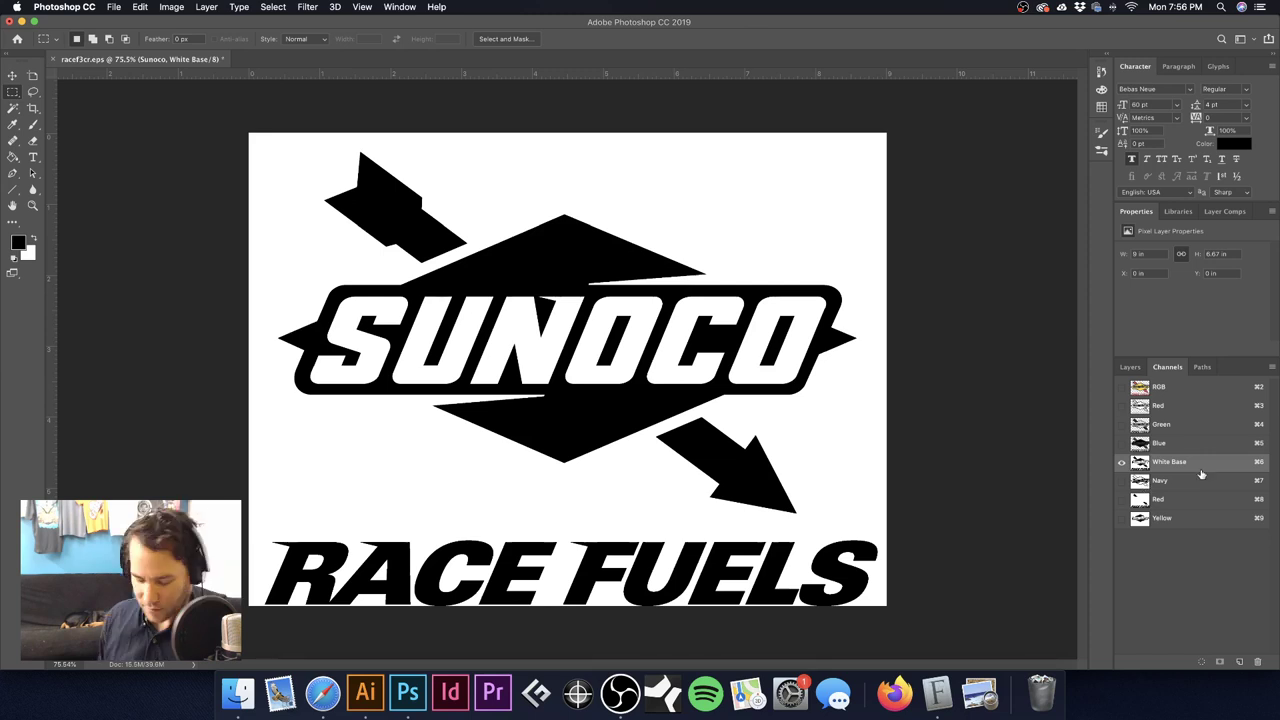
pyautogui.press('Delete')
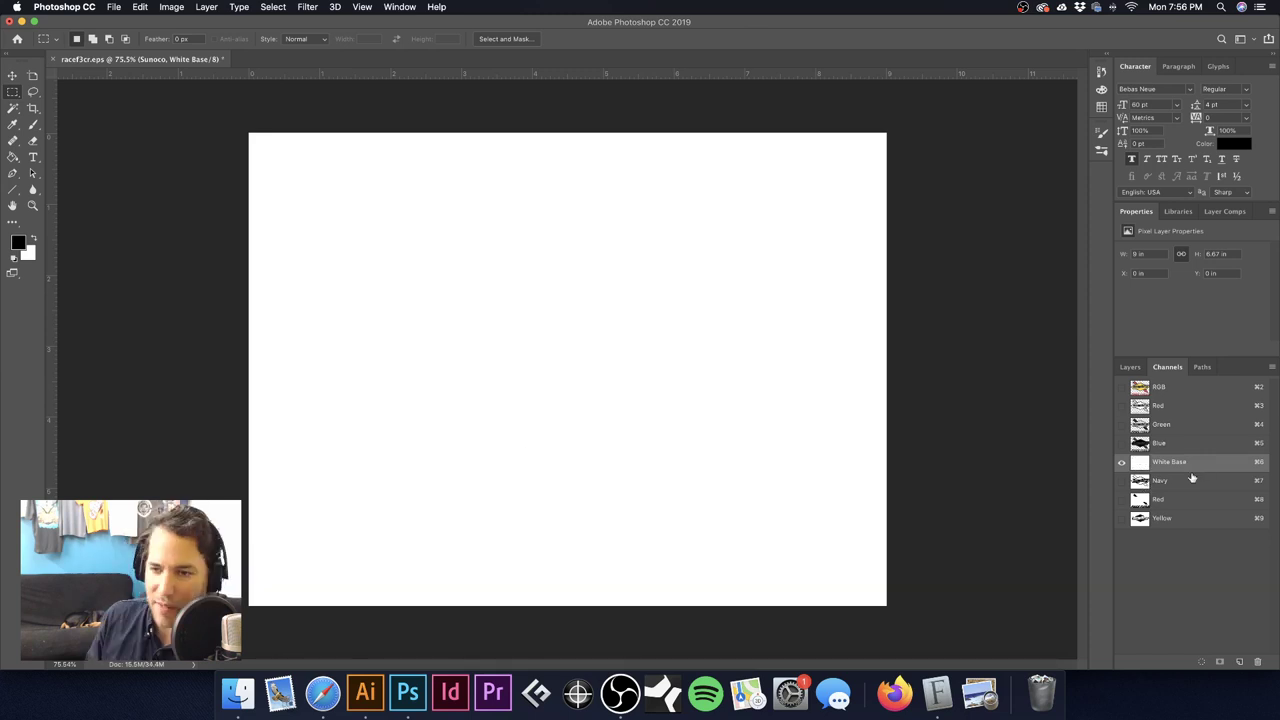
# Step: Load the Yellow plate's SUNOCO emblem as a selection, fill it with black, and deselect
pyautogui.keyDown('super'); pyautogui.click(1141, 500); pyautogui.keyUp('super')
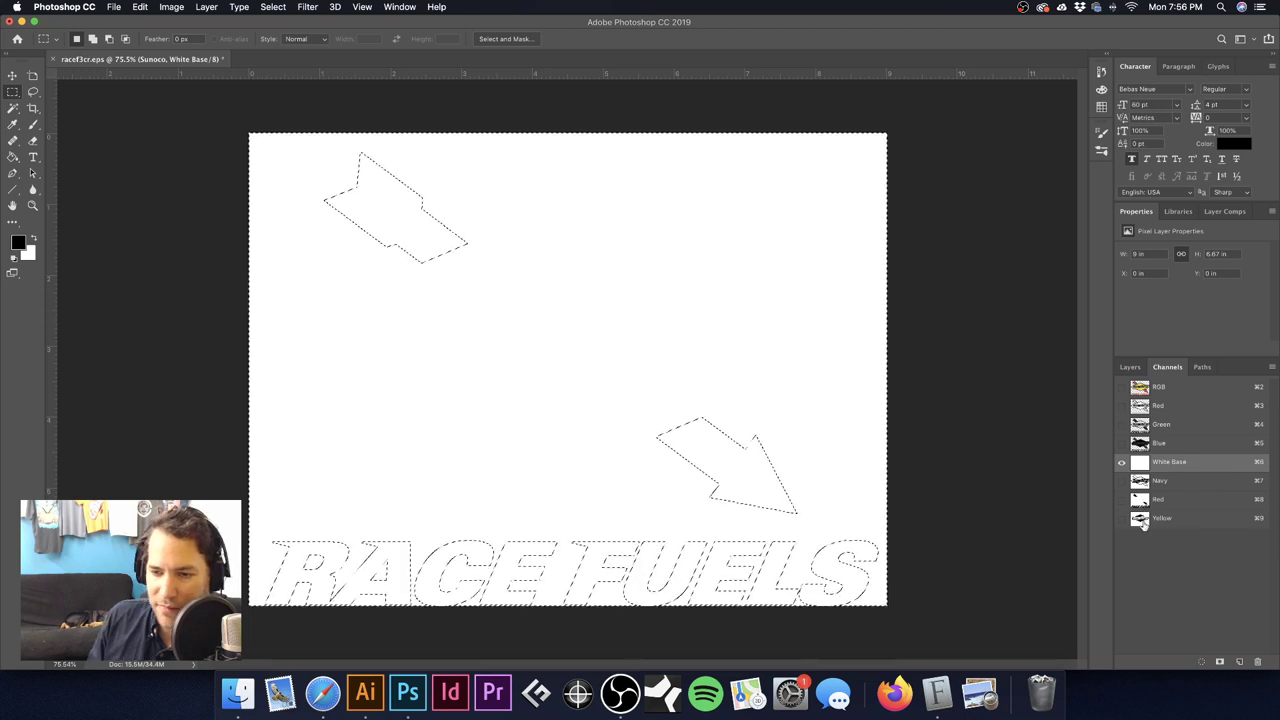
pyautogui.keyDown('super'); pyautogui.click(1141, 519); pyautogui.keyUp('super')
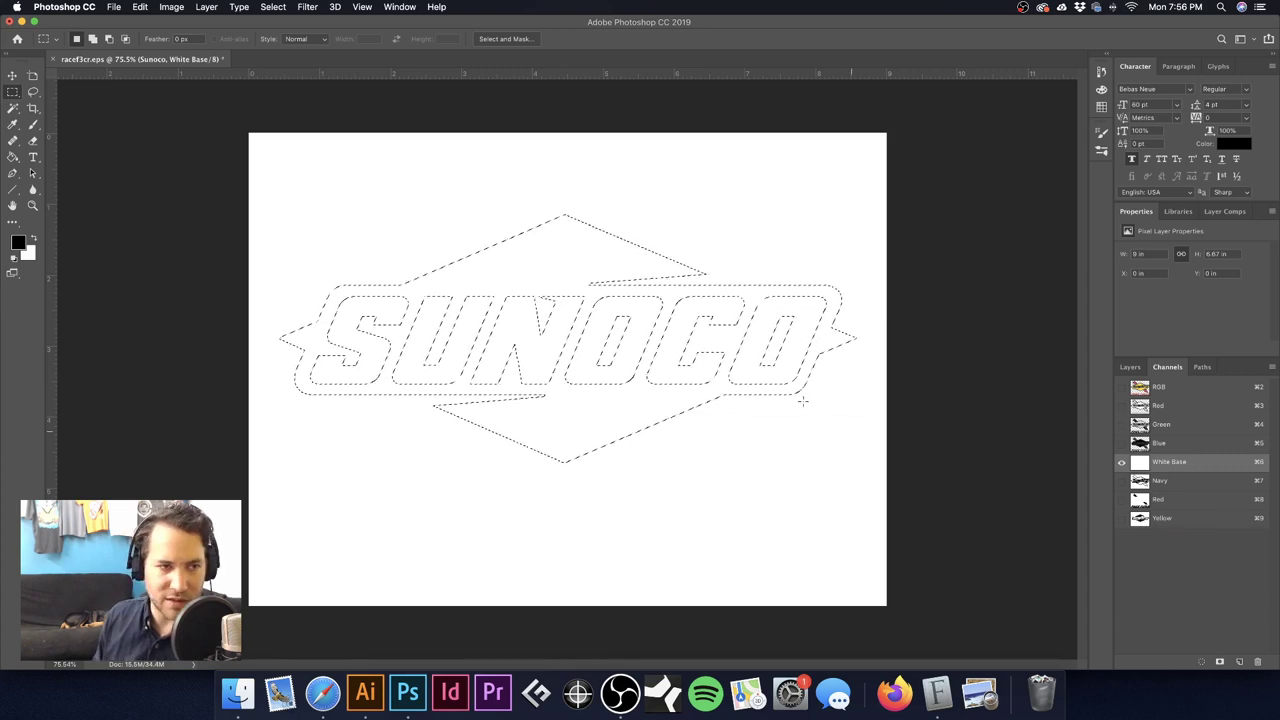
pyautogui.scroll(2, 802, 400)
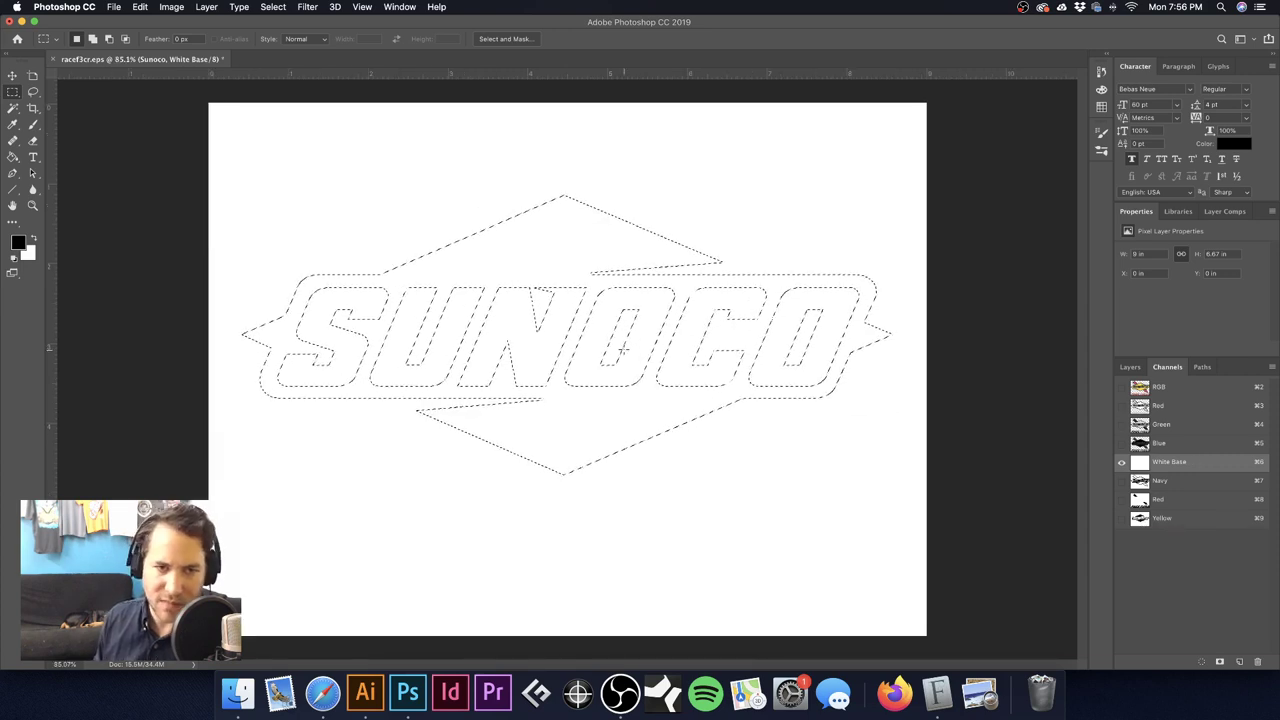
pyautogui.press('alt')
pyautogui.hotkey('alt', 'BackSpace')
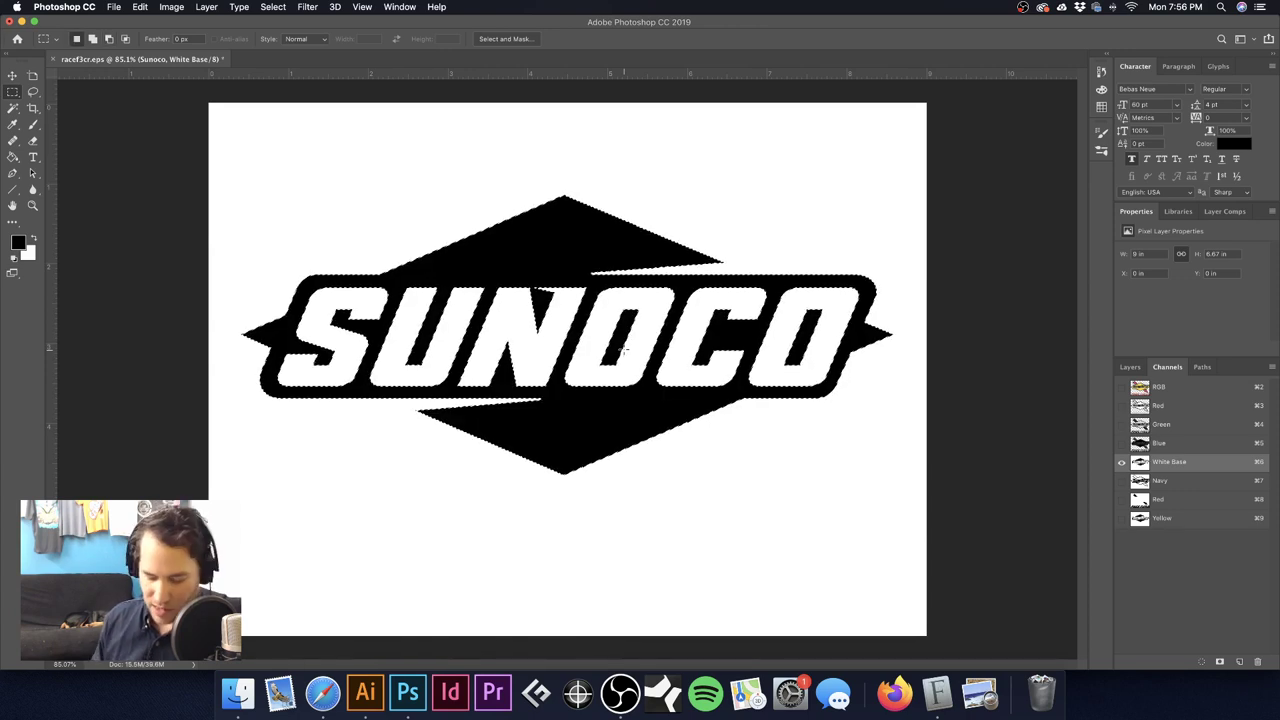
pyautogui.press('super+d')
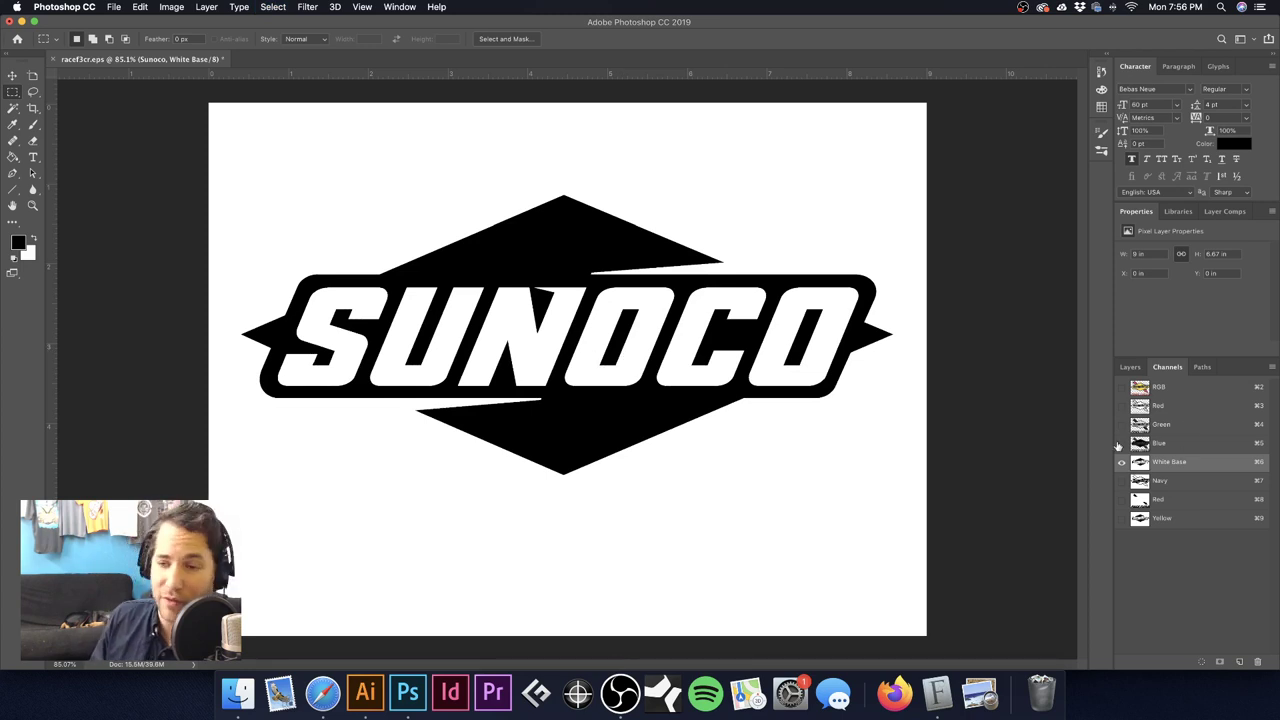
# Step: Load the Red channel's RACE FUELS lettering as a selection, excluding the arrows, contracted by 1 pixel
pyautogui.click(1142, 501)
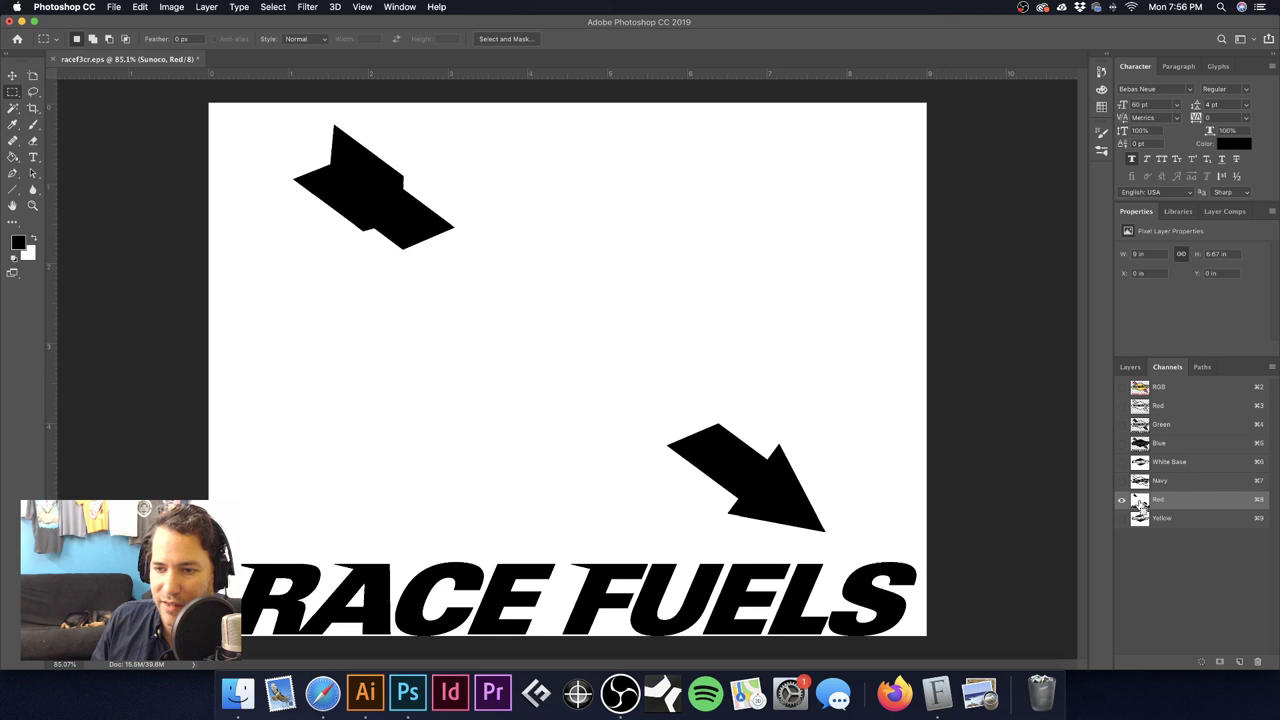
pyautogui.keyDown('super'); pyautogui.click(1142, 503); pyautogui.keyUp('super')
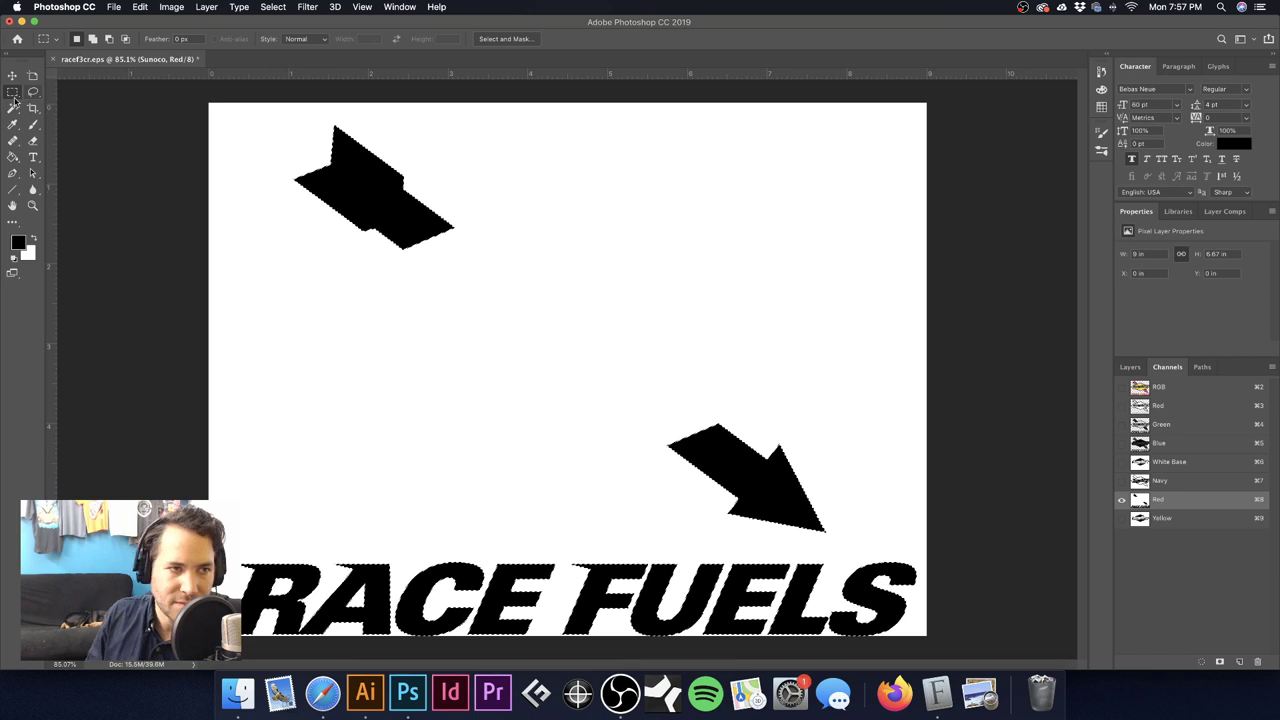
pyautogui.moveTo(265, 112); pyautogui.dragTo(546, 313)
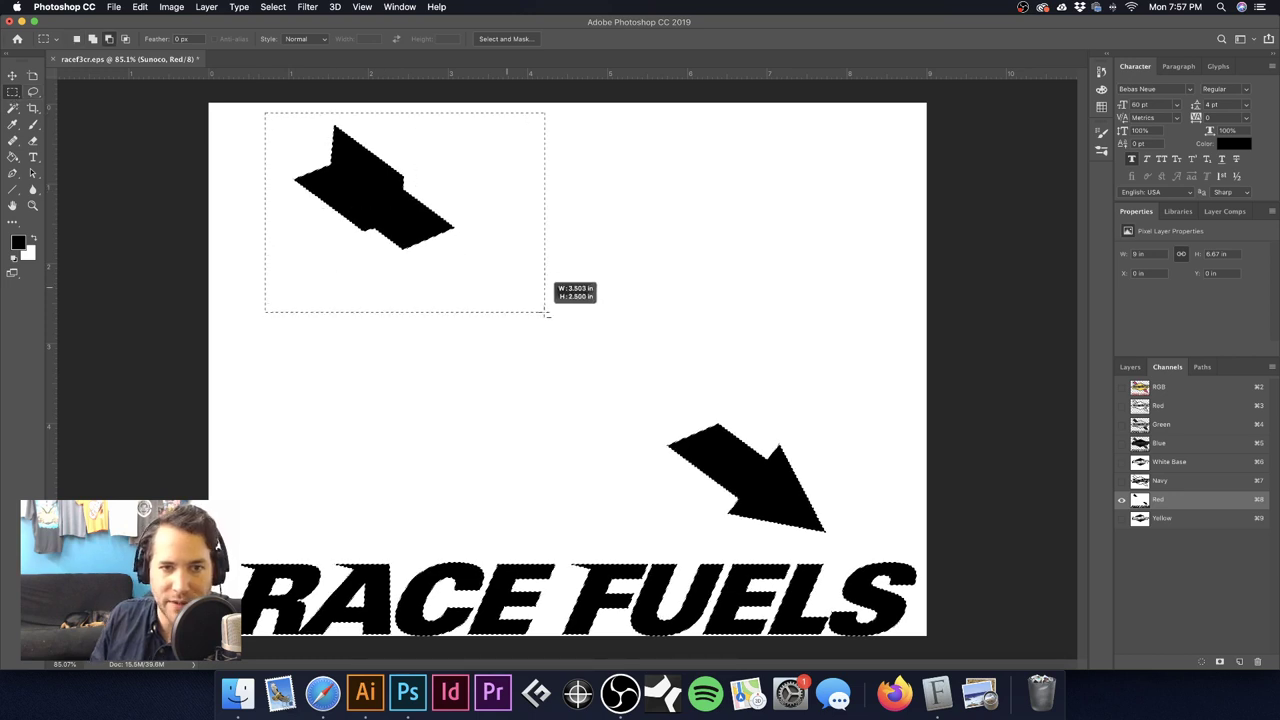
pyautogui.click(273, 7)
pyautogui.moveTo(341, 190)
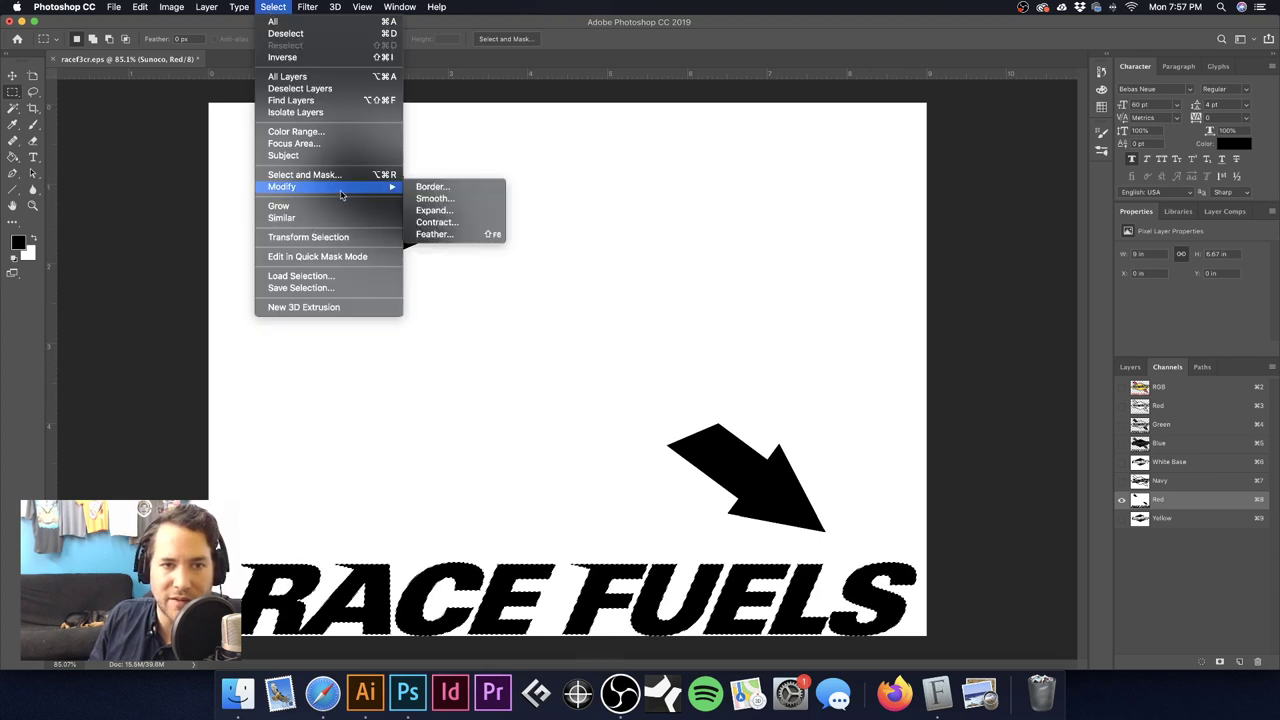
pyautogui.click(467, 229)
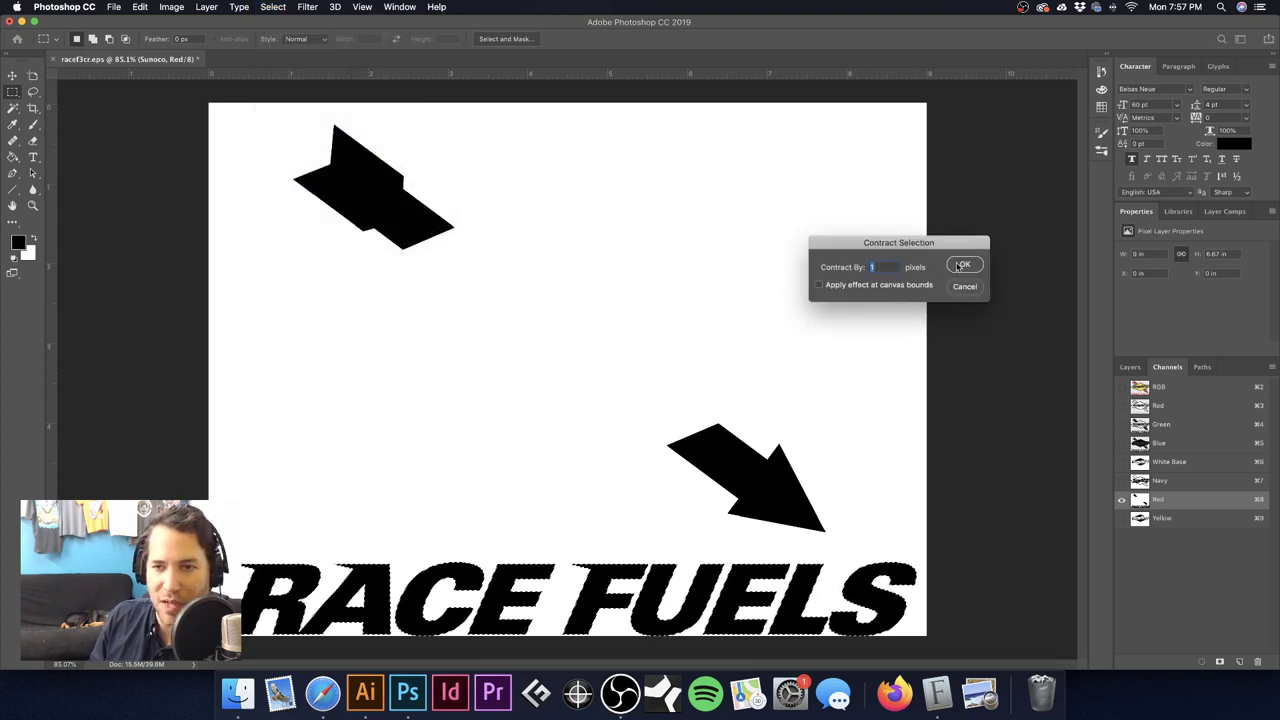
pyautogui.click(959, 294)
# Step: Fill the lettering selection with black in the White Base channel and deselect
pyautogui.click(1169, 461)
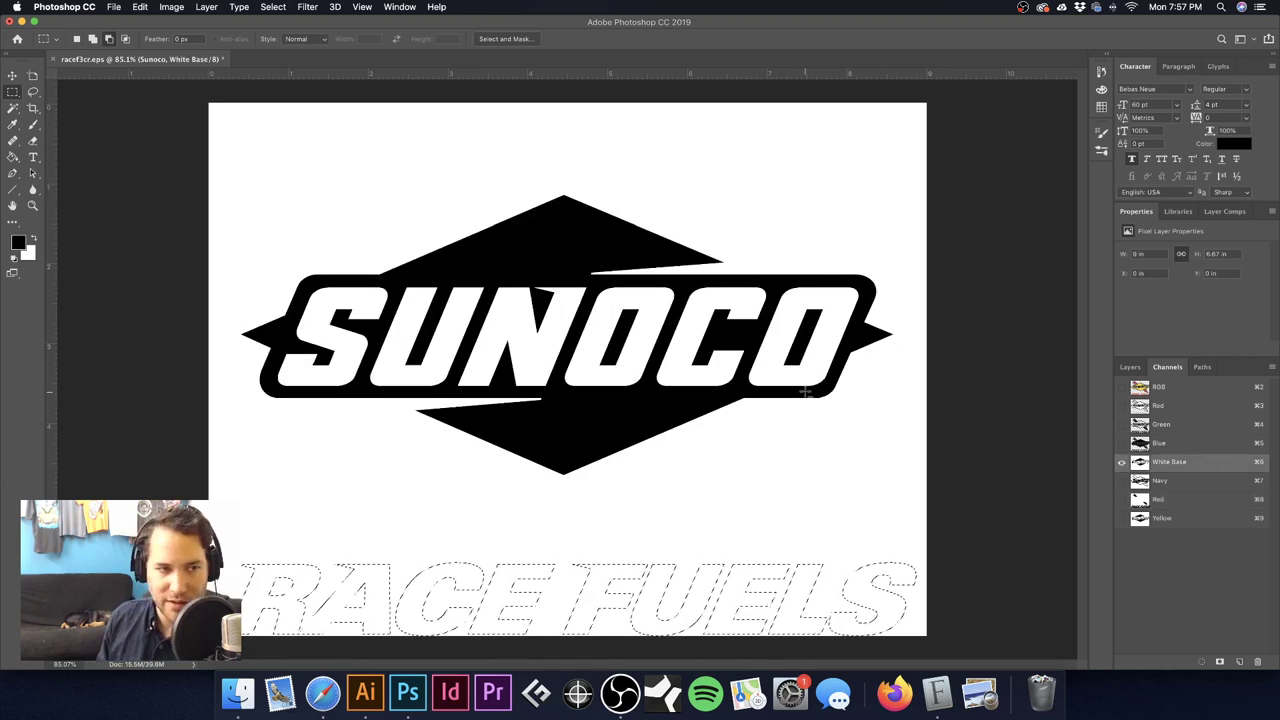
pyautogui.hotkey('alt', 'BackSpace')
pyautogui.press('super+d')
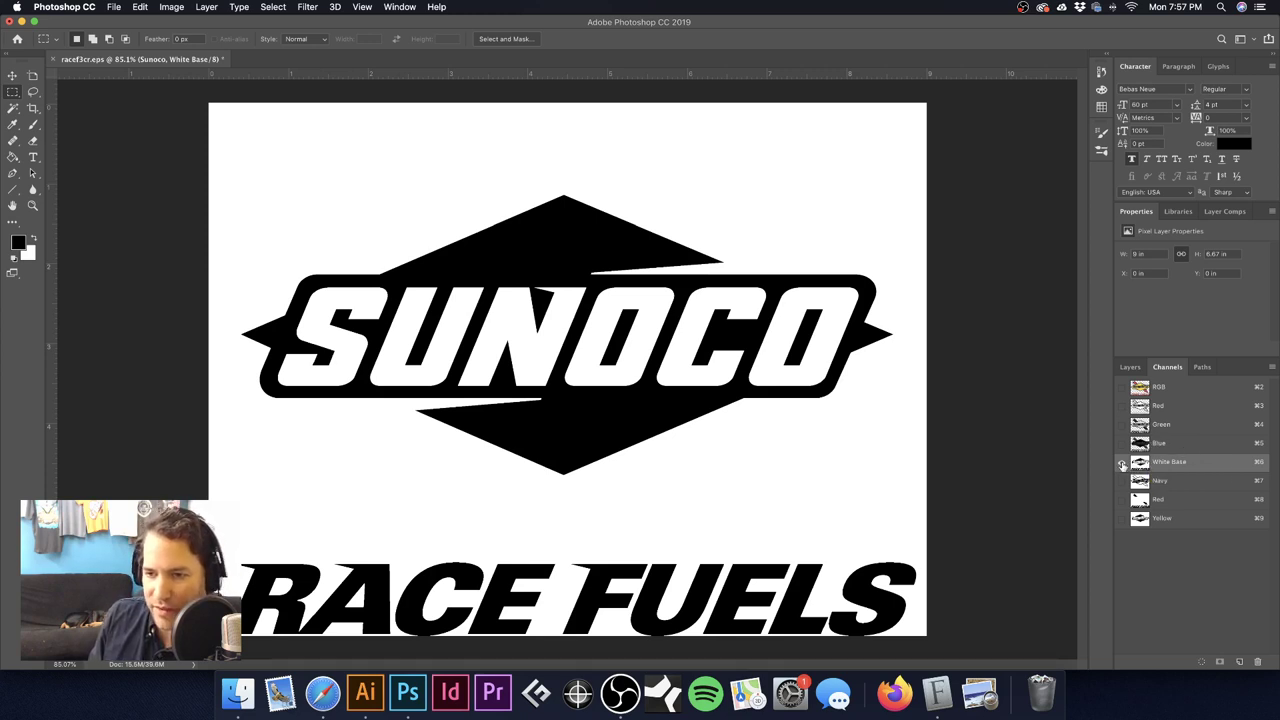
# Step: With Red shown and White Base hidden, select the two arrow shapes without the RACE FUELS lettering
pyautogui.click(1121, 499)
pyautogui.click(1121, 462)
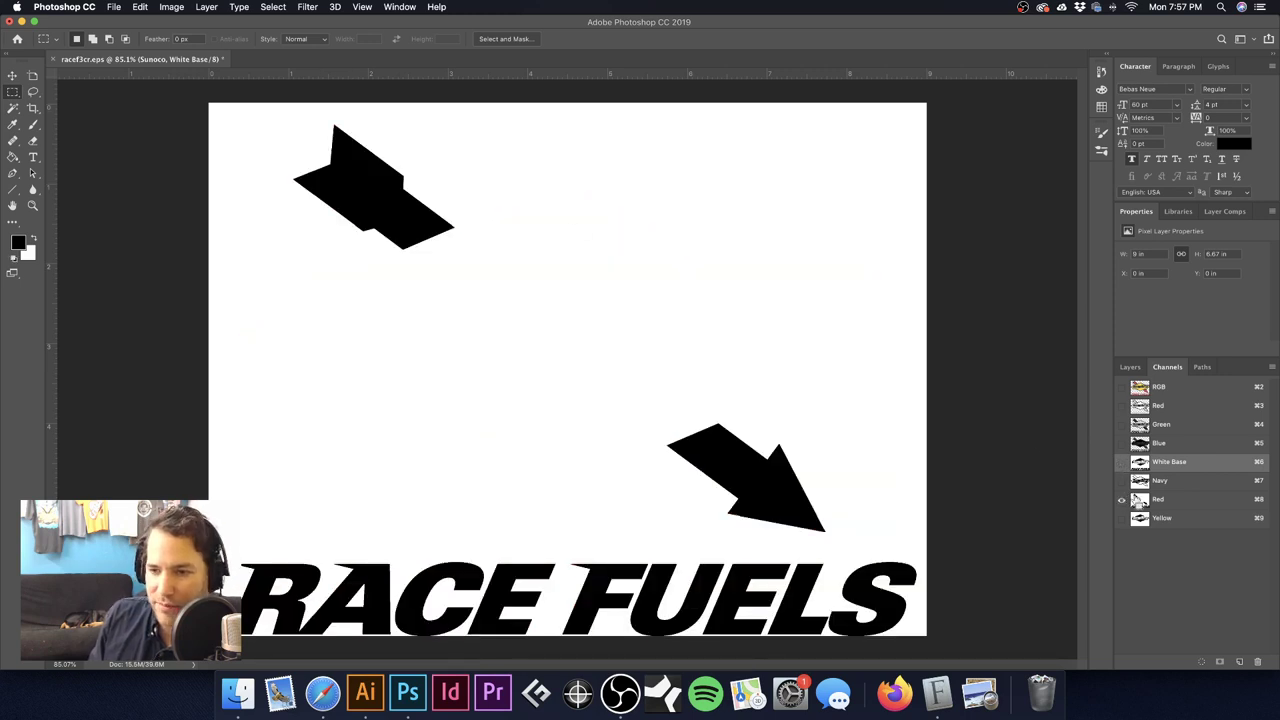
pyautogui.press('super+alt+2')
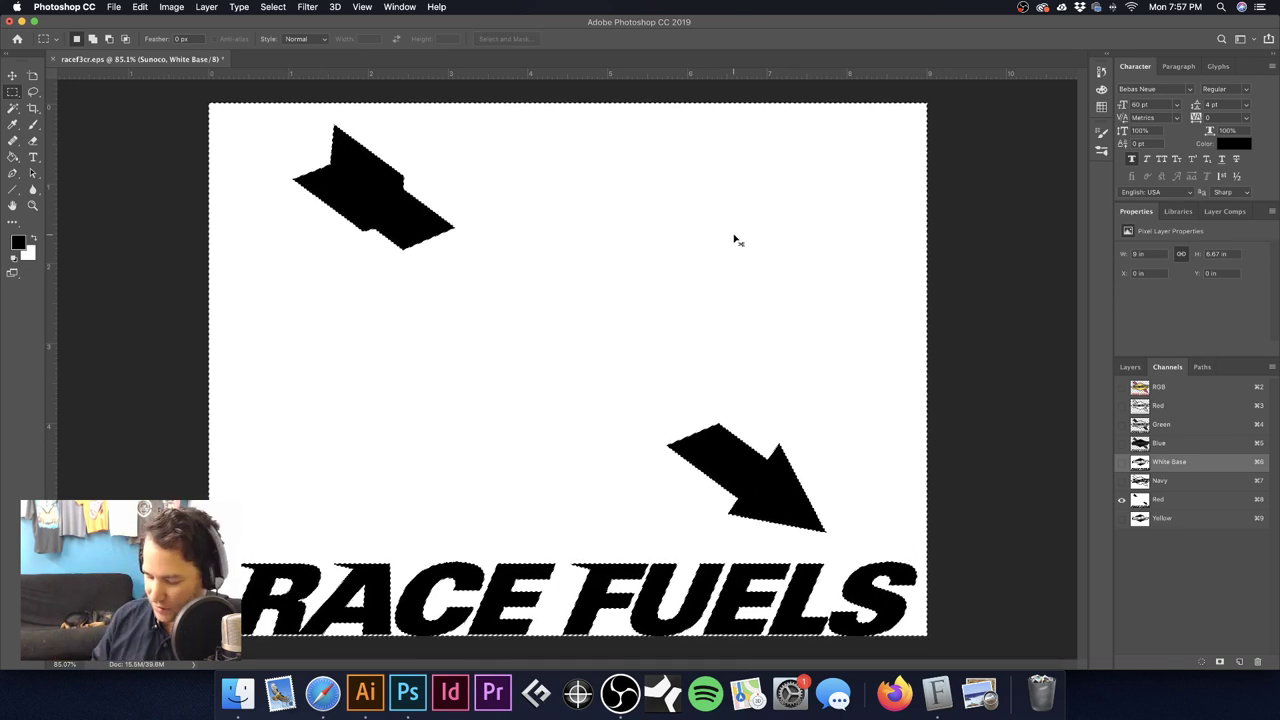
pyautogui.press('shift+super+i')
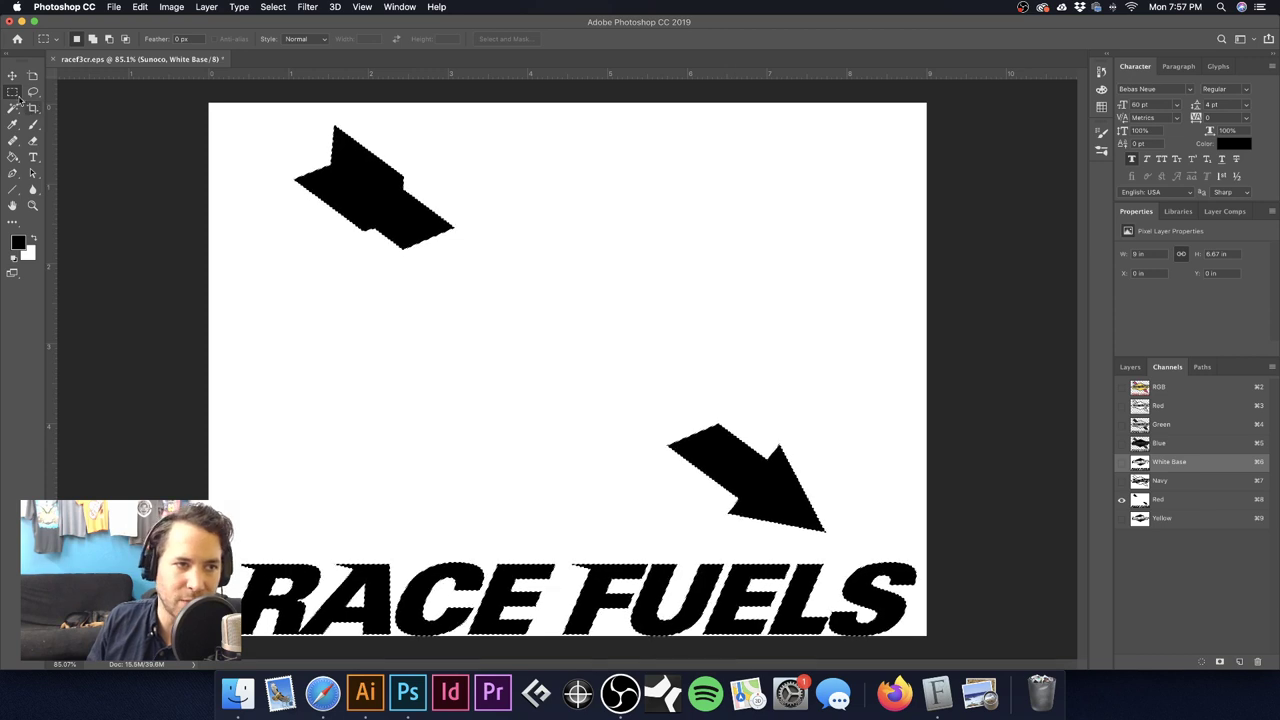
pyautogui.press('alt')
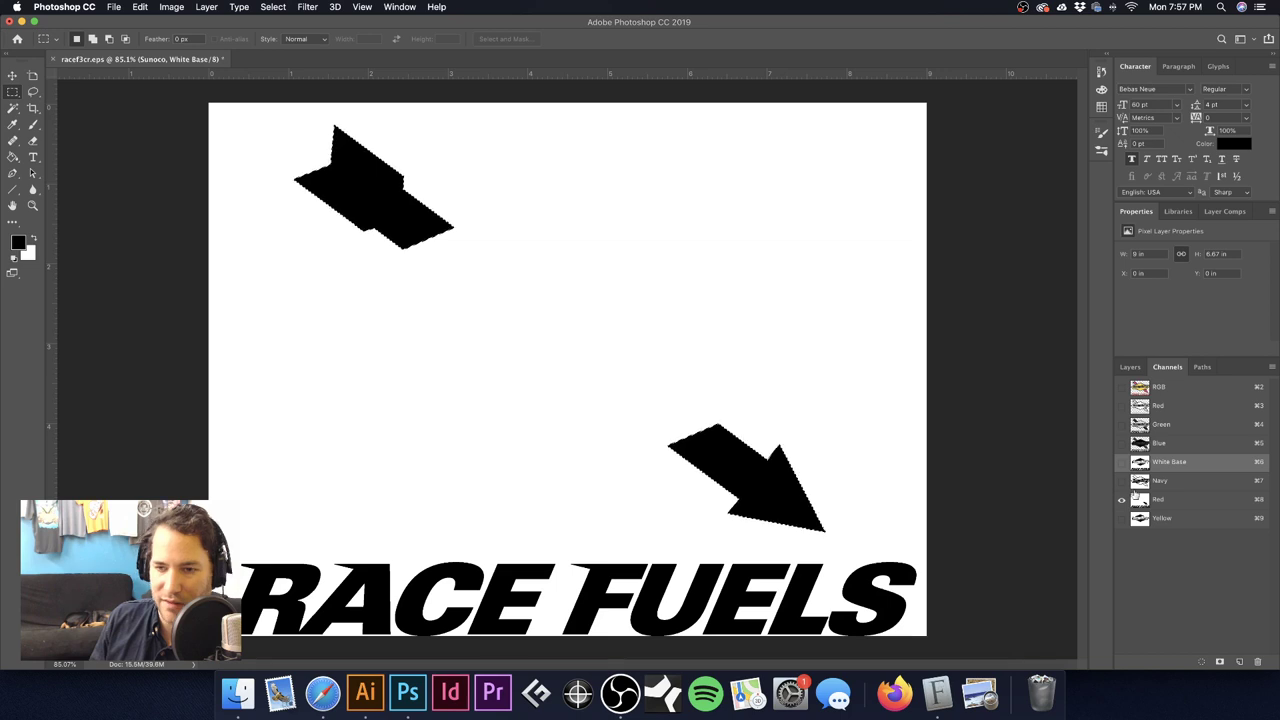
# Step: Fill the arrow selection with black in the White Base channel and deselect
pyautogui.click(1121, 461)
pyautogui.click(1213, 463)
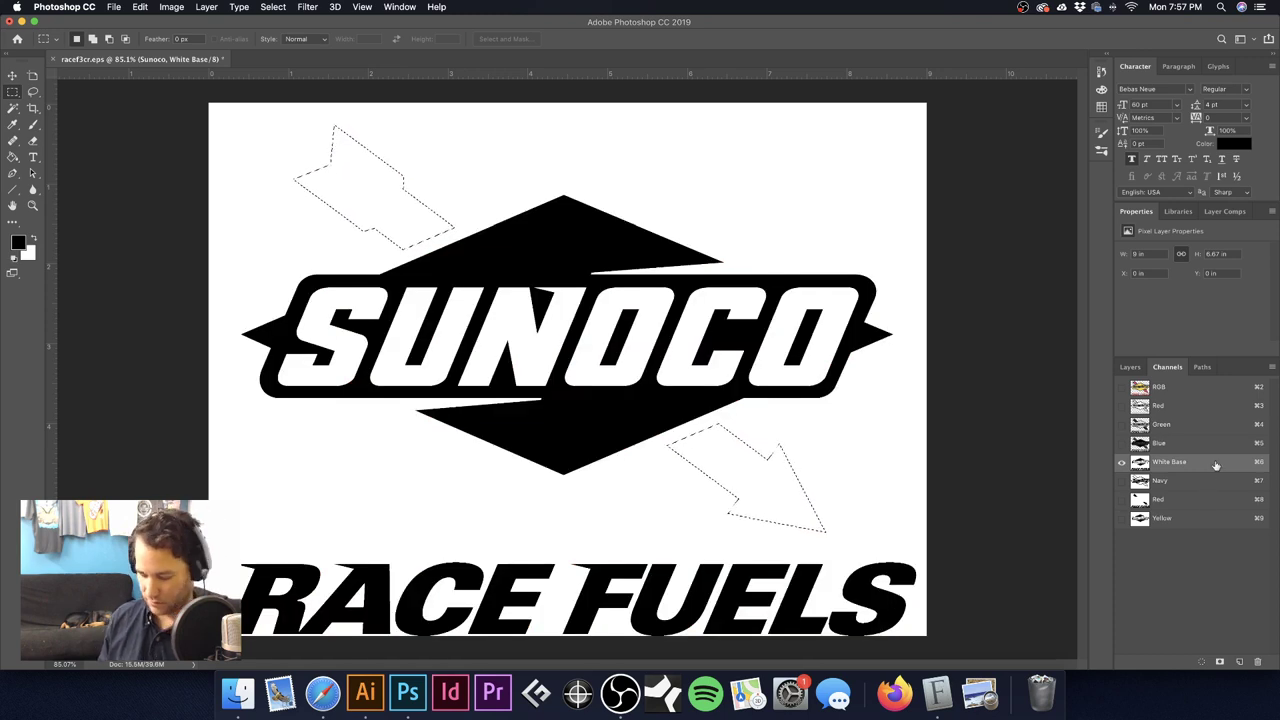
pyautogui.hotkey('alt', 'BackSpace')
pyautogui.press('super+d')
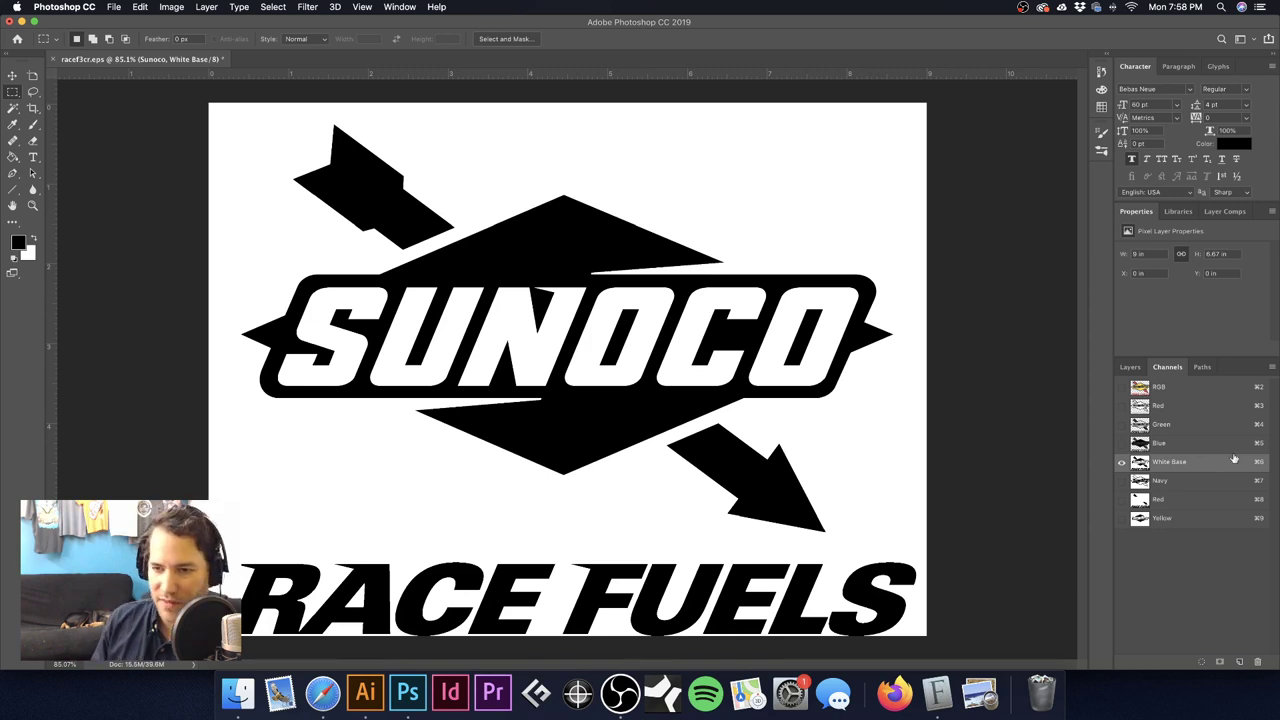
# Step: Load the Red channel's shapes as a selection and expand it with Select > Modify > Expand
pyautogui.click(1184, 501)
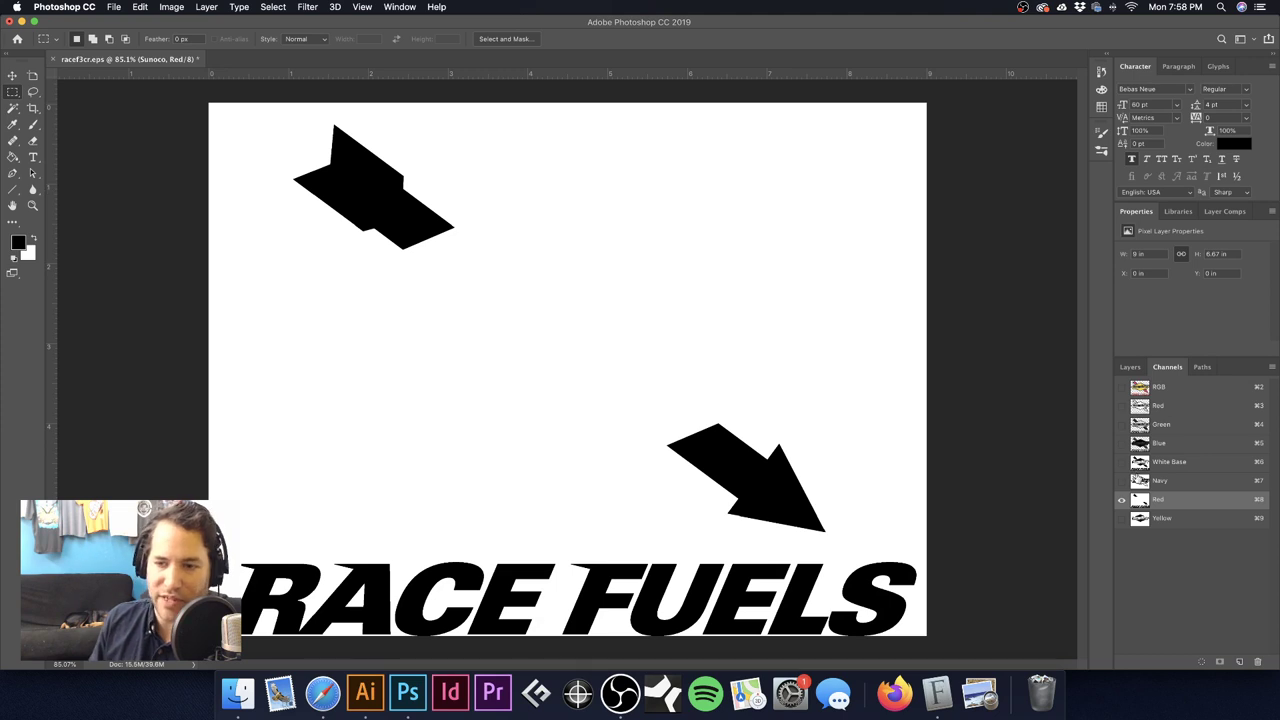
pyautogui.keyDown('super'); pyautogui.click(1140, 503); pyautogui.keyUp('super')
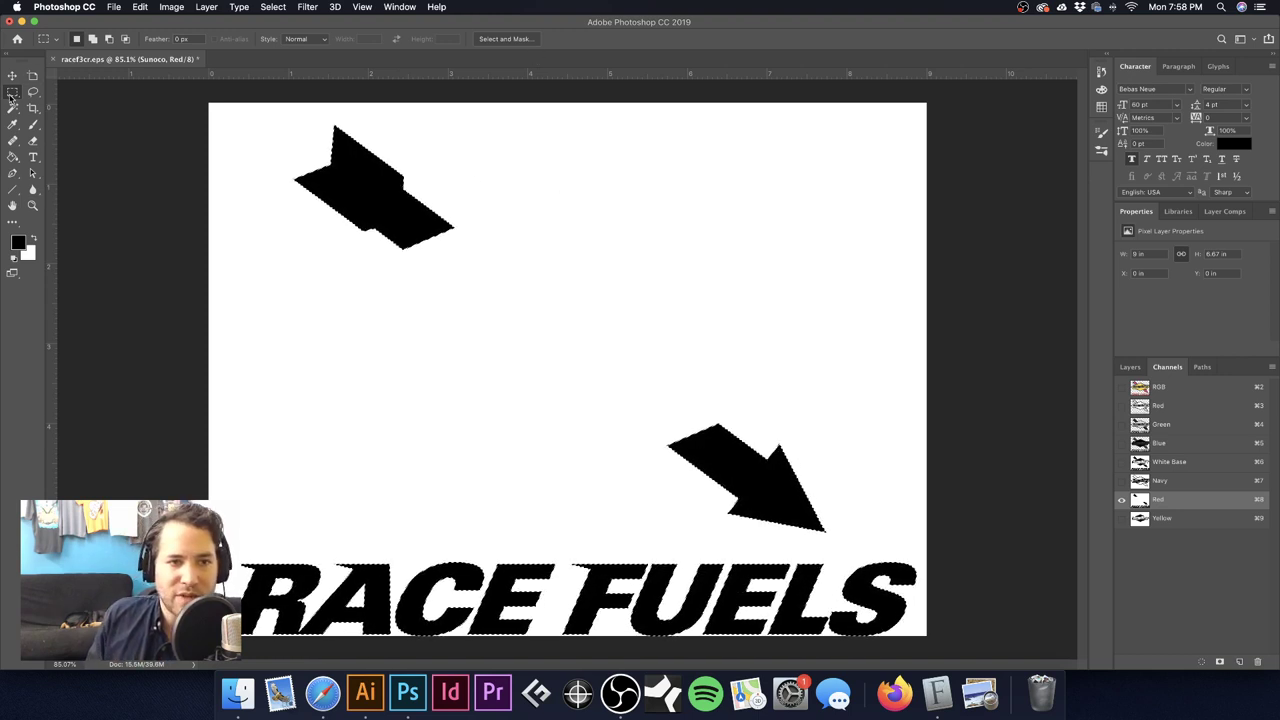
pyautogui.hotkey('shift', 'alt')
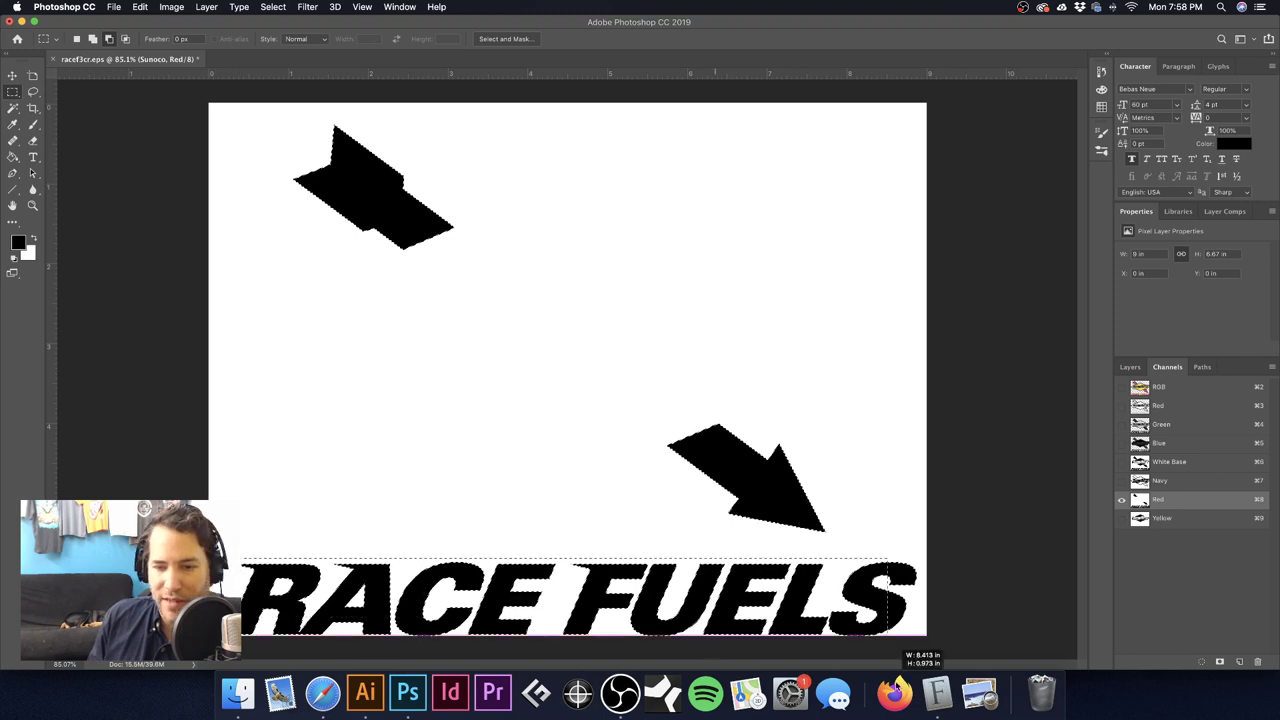
pyautogui.click(798, 495)
pyautogui.scroll(5, 798, 495)
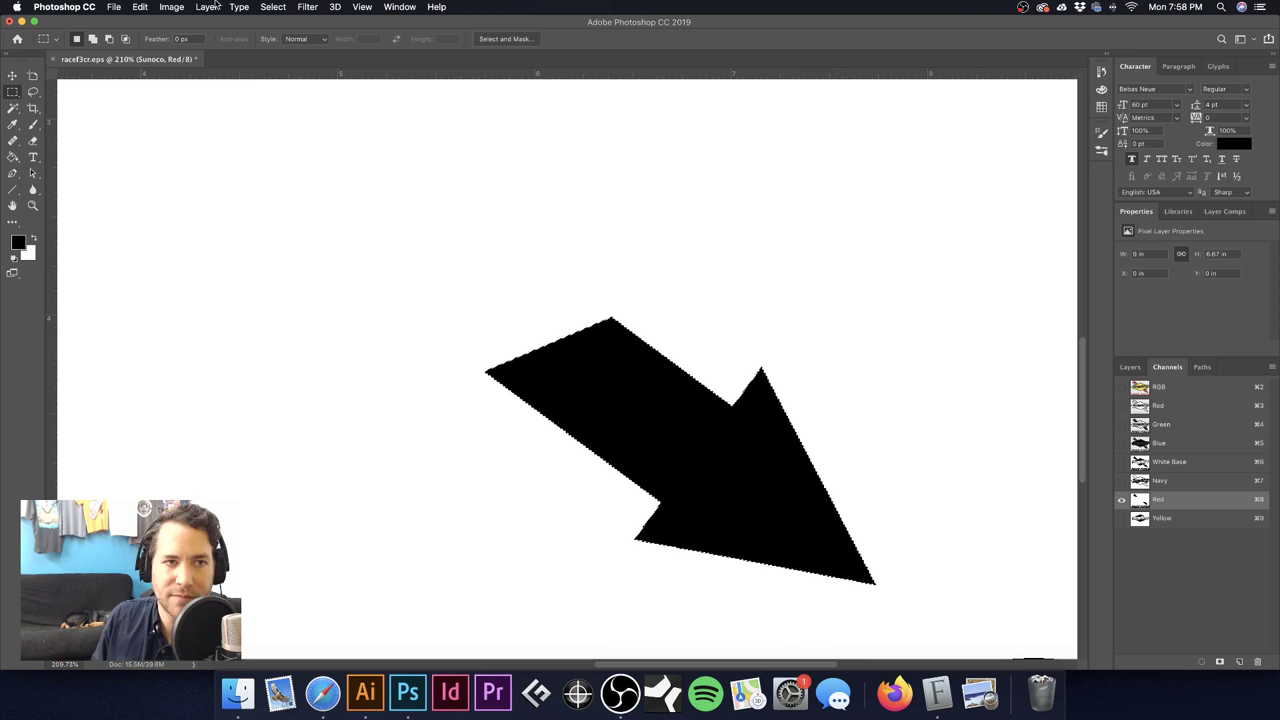
pyautogui.click(273, 7)
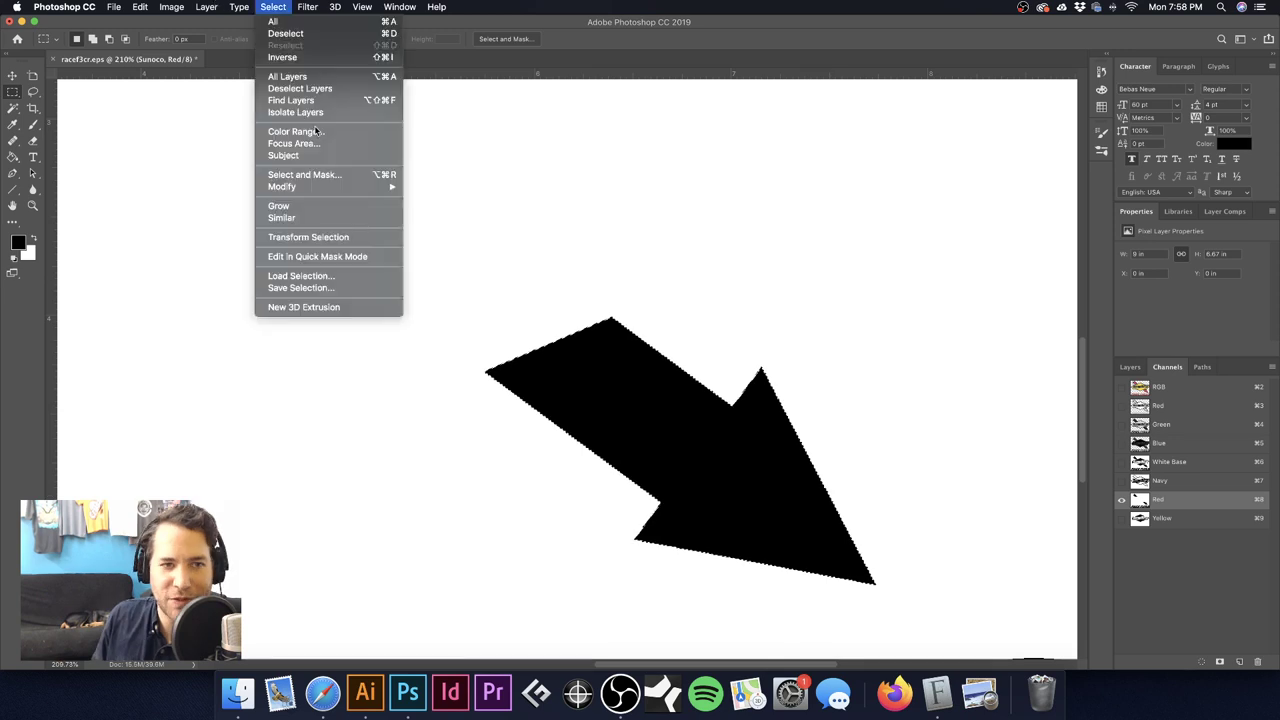
pyautogui.moveTo(340, 186)
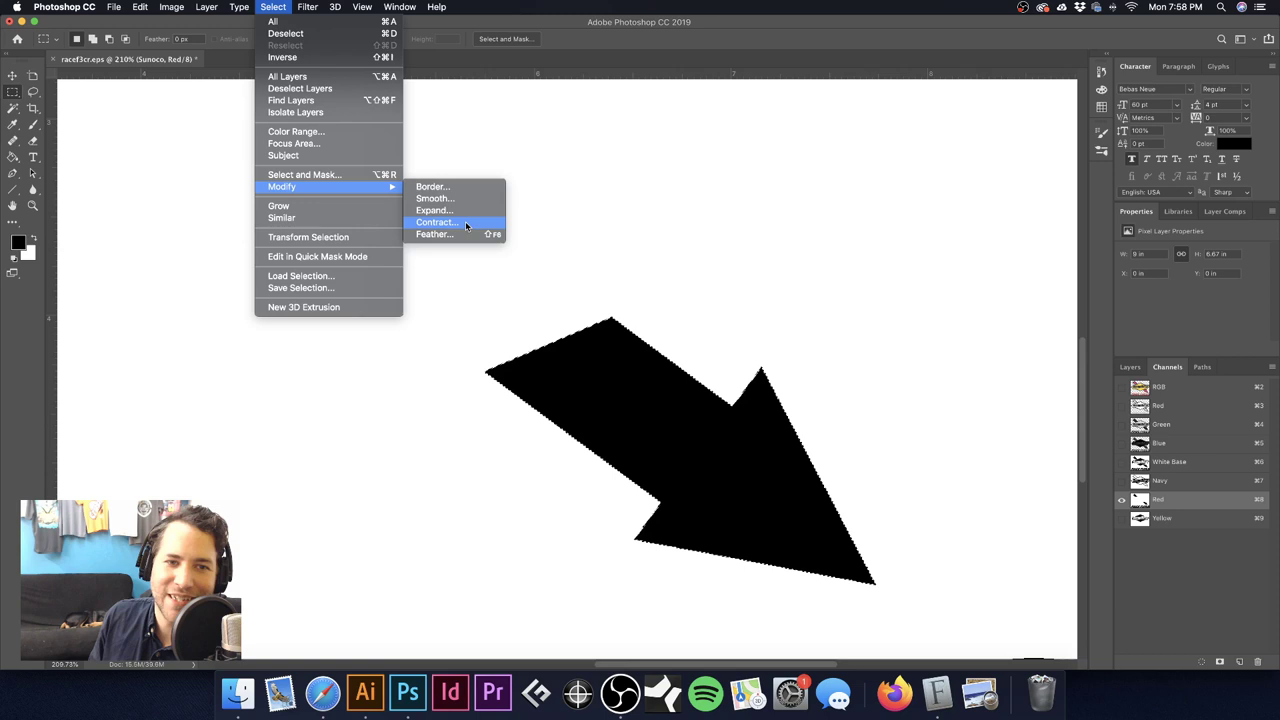
pyautogui.click(440, 210)
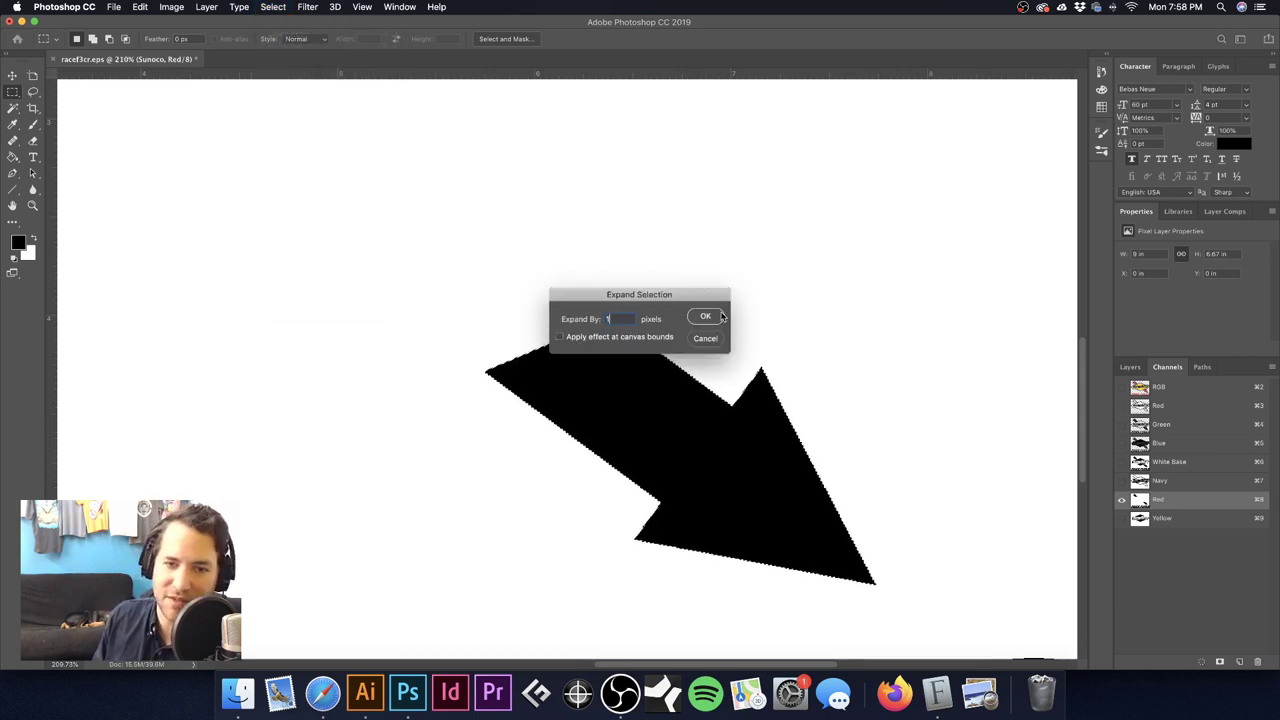
pyautogui.click(712, 317)
# Step: Zoom in on the lower arrow's edge pixels, undo the last change, and fit the artwork on screen
pyautogui.keyDown('alt'); pyautogui.click(697, 366); pyautogui.keyUp('alt')
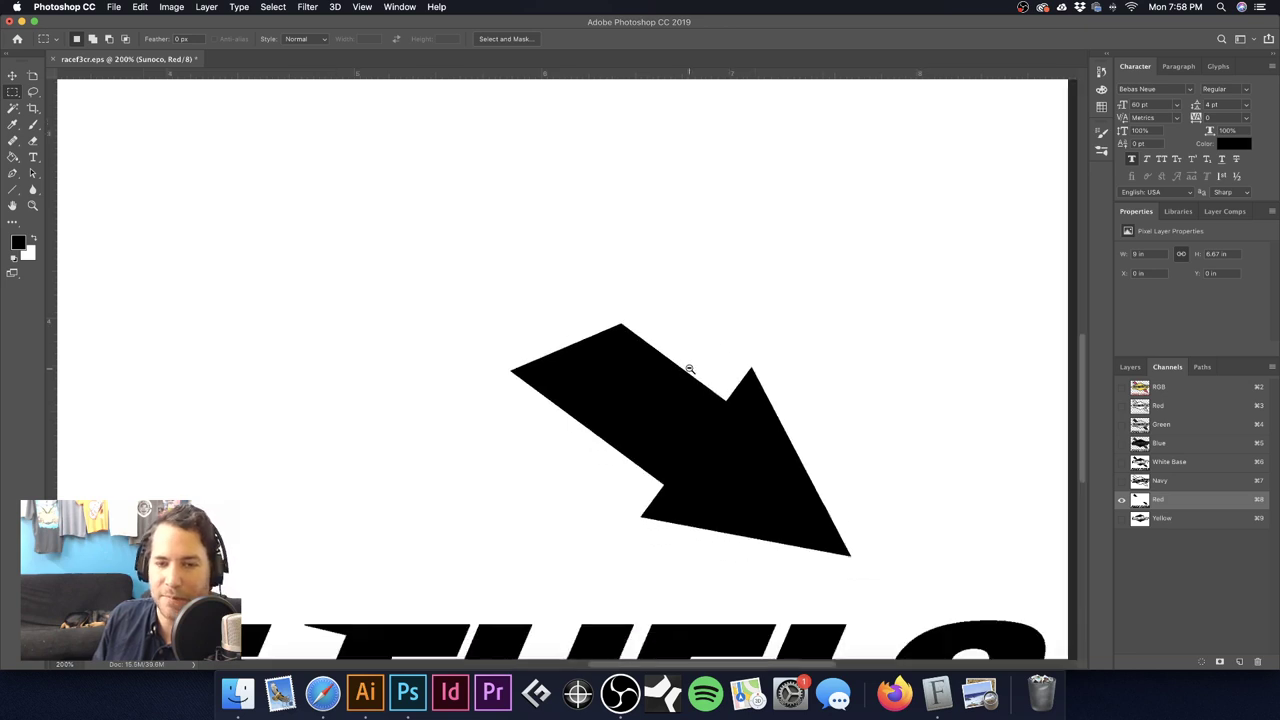
pyautogui.keyDown('alt'); pyautogui.click(686, 366); pyautogui.keyUp('alt')
pyautogui.keyDown('alt'); pyautogui.click(689, 368); pyautogui.keyUp('alt')
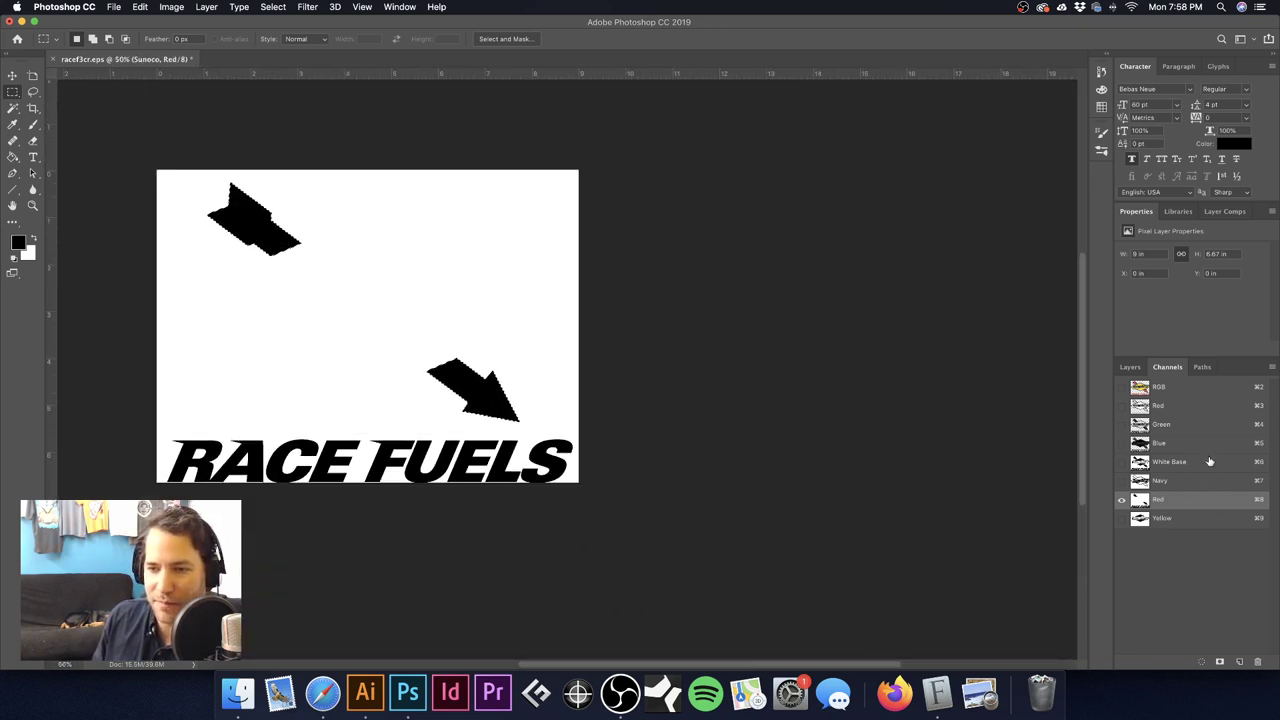
pyautogui.moveTo(394, 391); pyautogui.dragTo(589, 349)
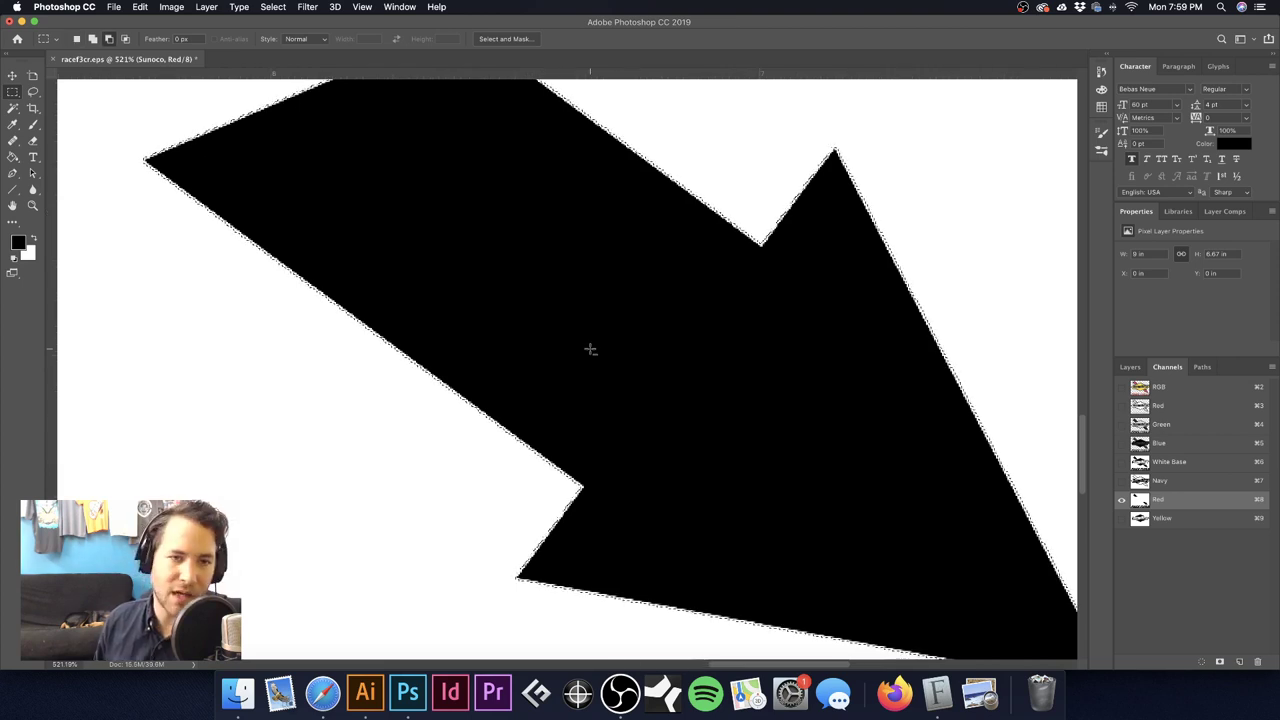
pyautogui.moveTo(343, 334); pyautogui.dragTo(380, 331)
pyautogui.press('super+z')
pyautogui.press('super+z')
pyautogui.press('super+z')
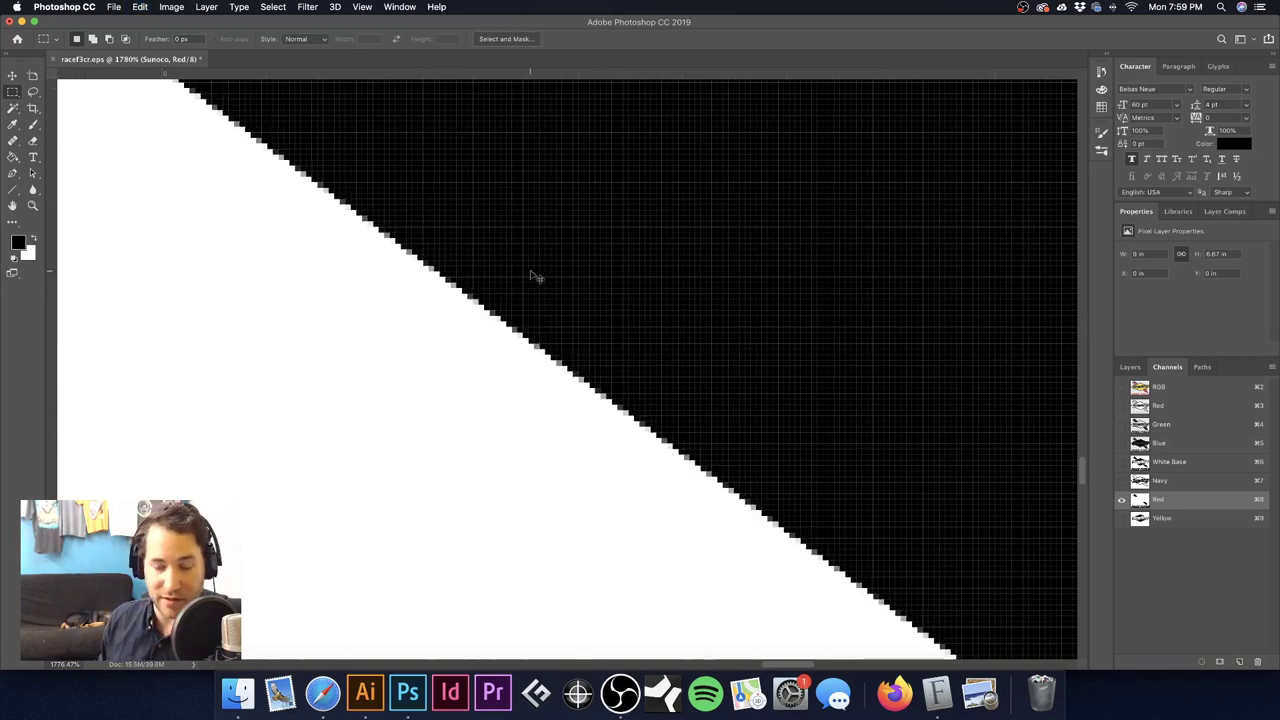
pyautogui.press('super+0')
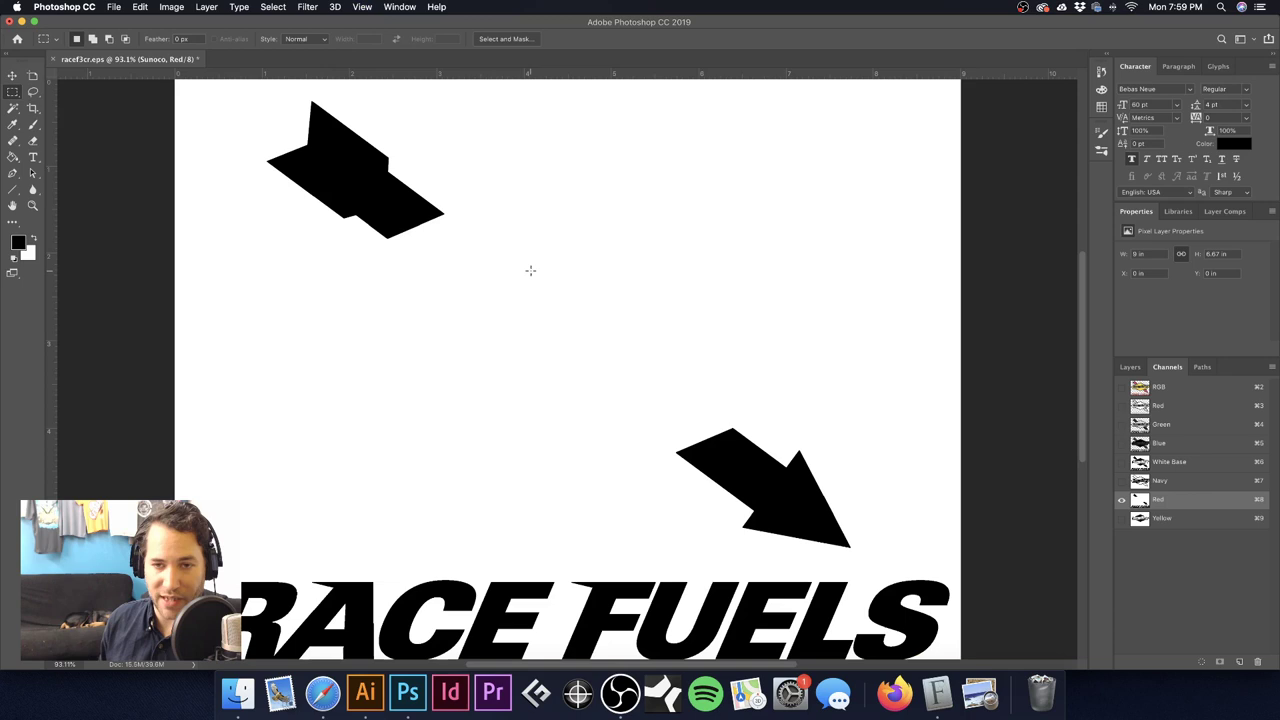
# Step: Load the Yellow channel's logo as a selection expanded by 1 pixel
pyautogui.click(1205, 520)
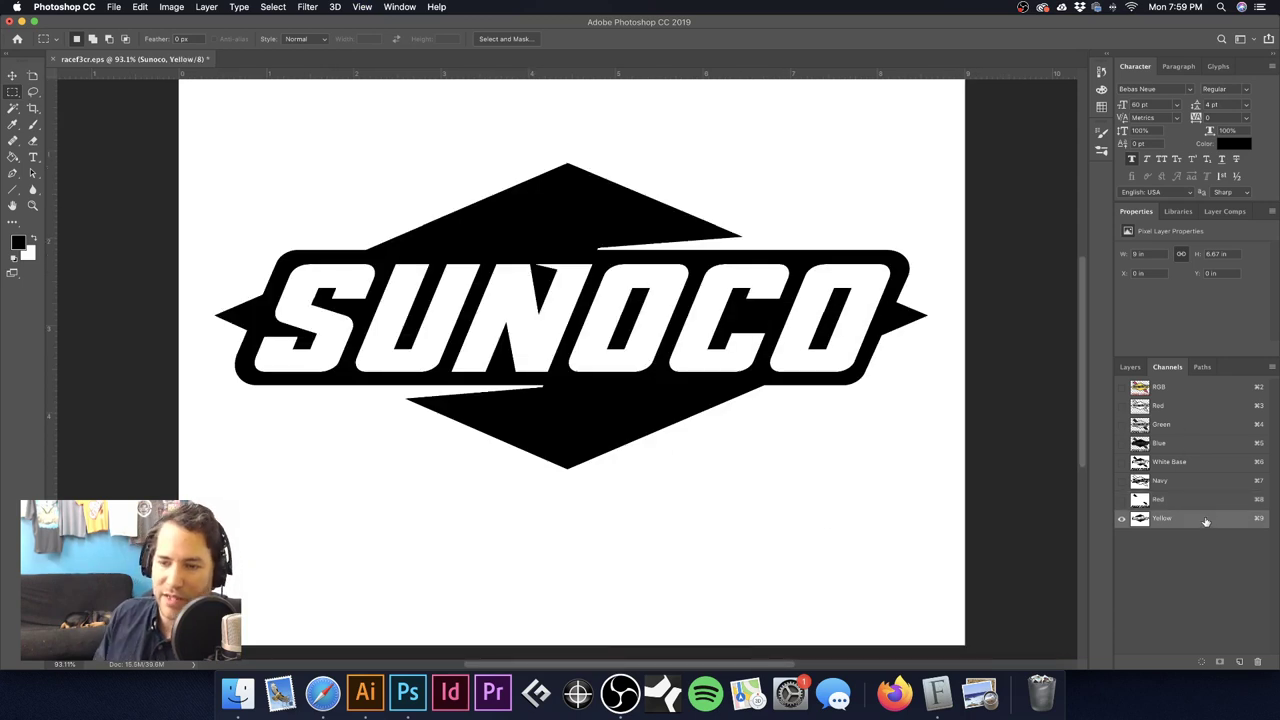
pyautogui.keyDown('super'); pyautogui.click(1140, 520); pyautogui.keyUp('super')
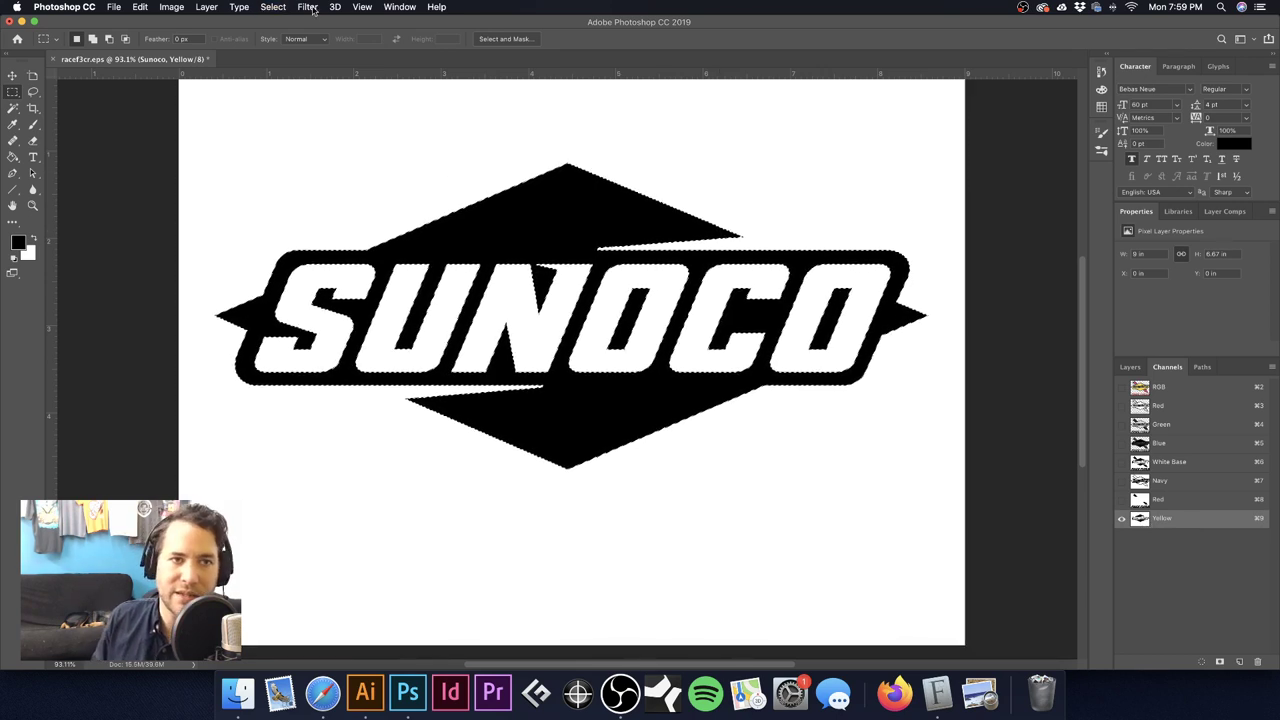
pyautogui.click(273, 7)
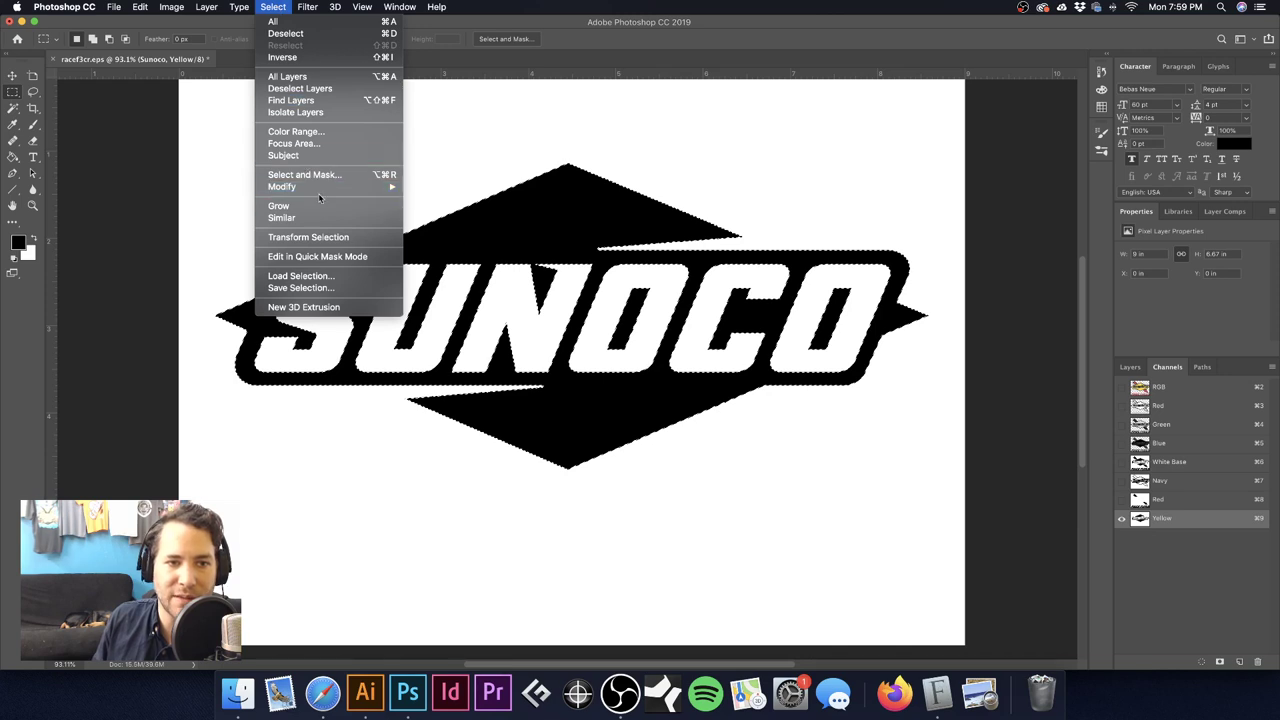
pyautogui.moveTo(322, 187)
pyautogui.click(450, 211)
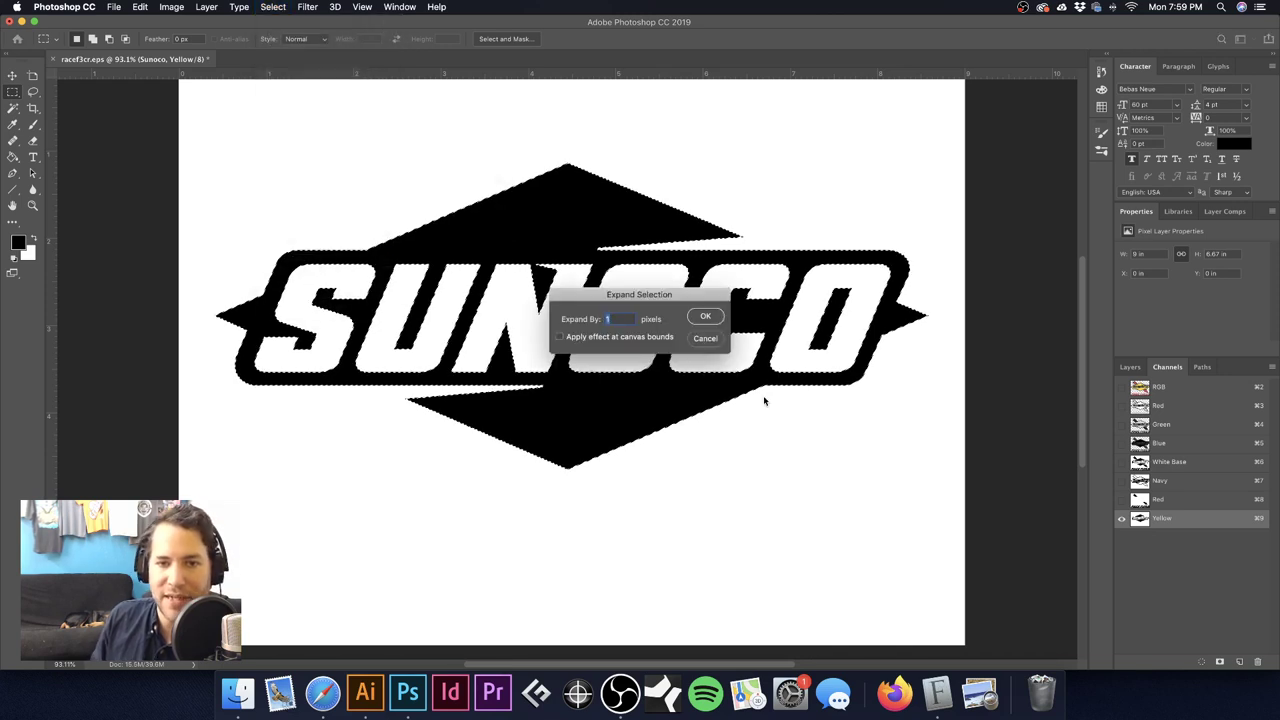
pyautogui.click(705, 317)
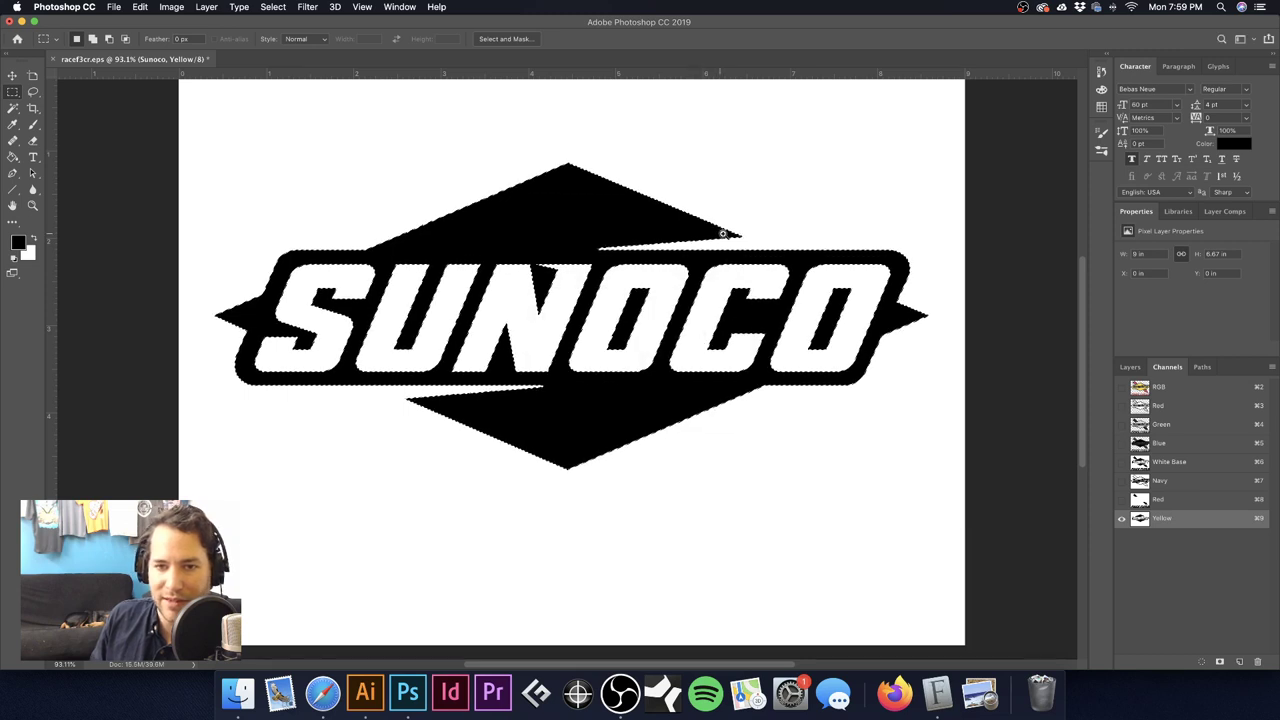
pyautogui.scroll(10, 713, 234)
pyautogui.scroll(3, 870, 250)
pyautogui.scroll(3, 800, 280)
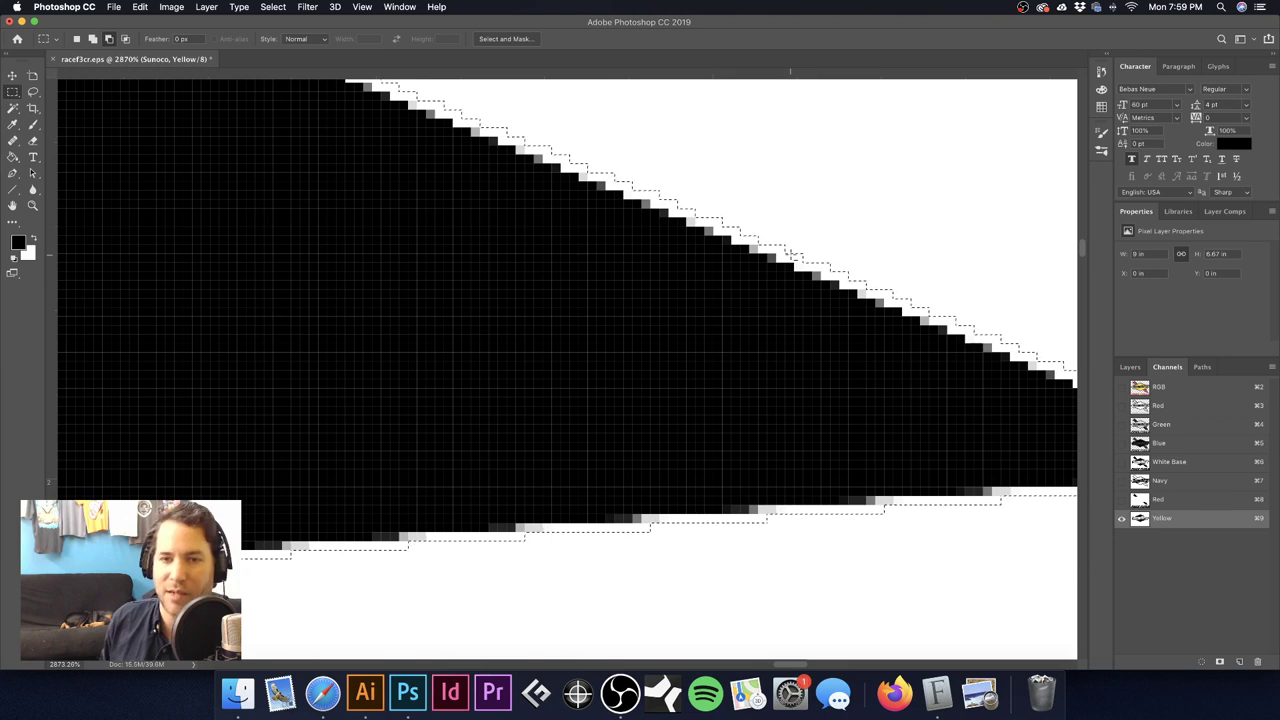
# Step: Fill the widened edge with black, deselect, fit the logo on screen, and view White Base
pyautogui.hotkey('alt', 'BackSpace')
pyautogui.press('super+d')
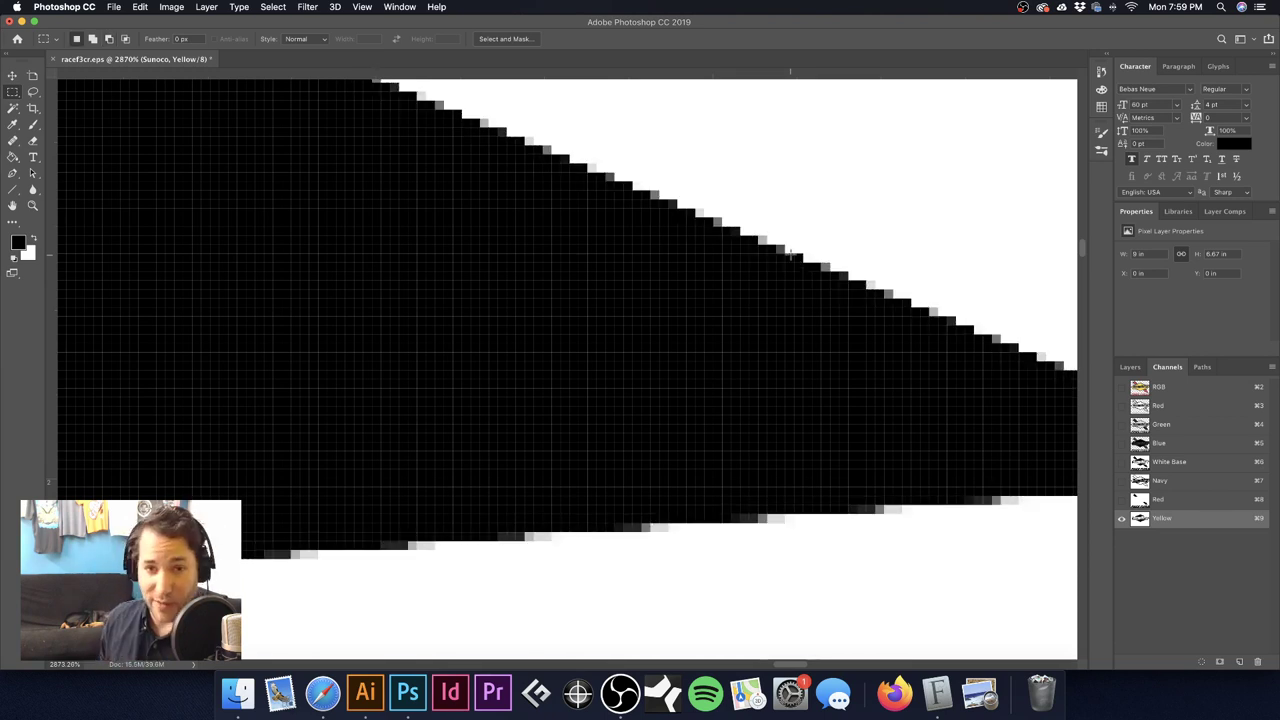
pyautogui.press('super+0')
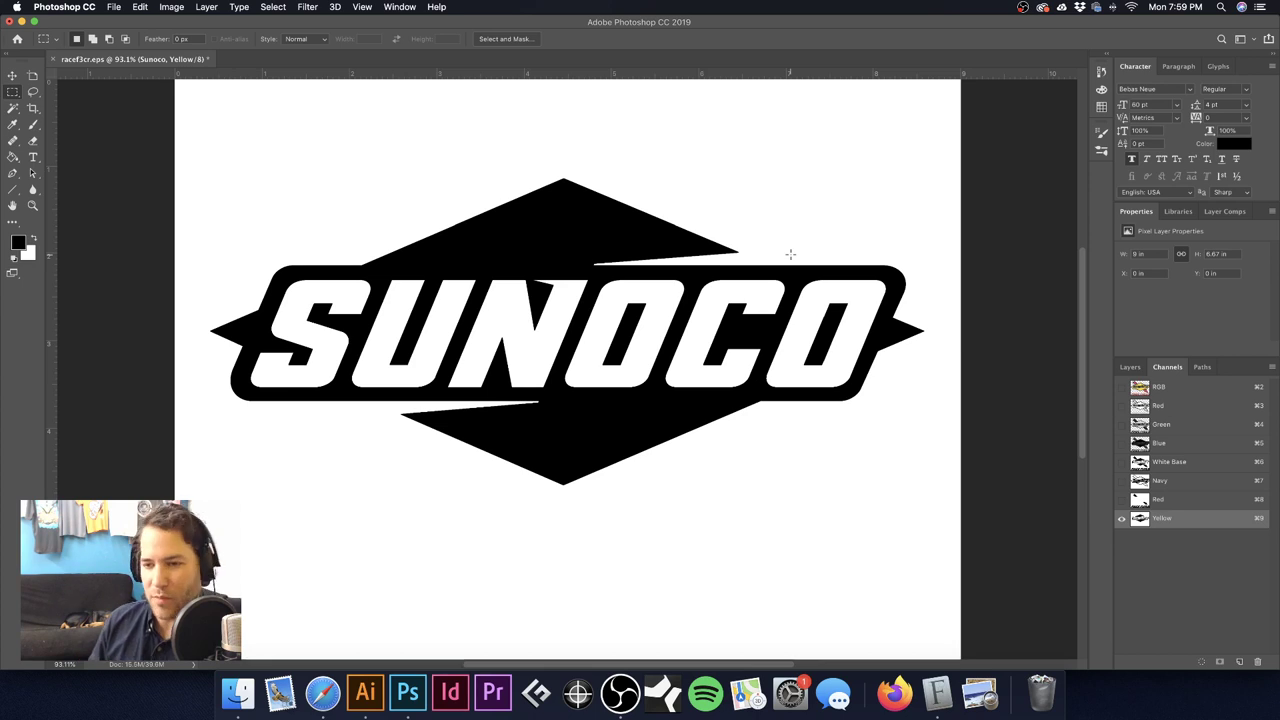
pyautogui.click(1196, 461)
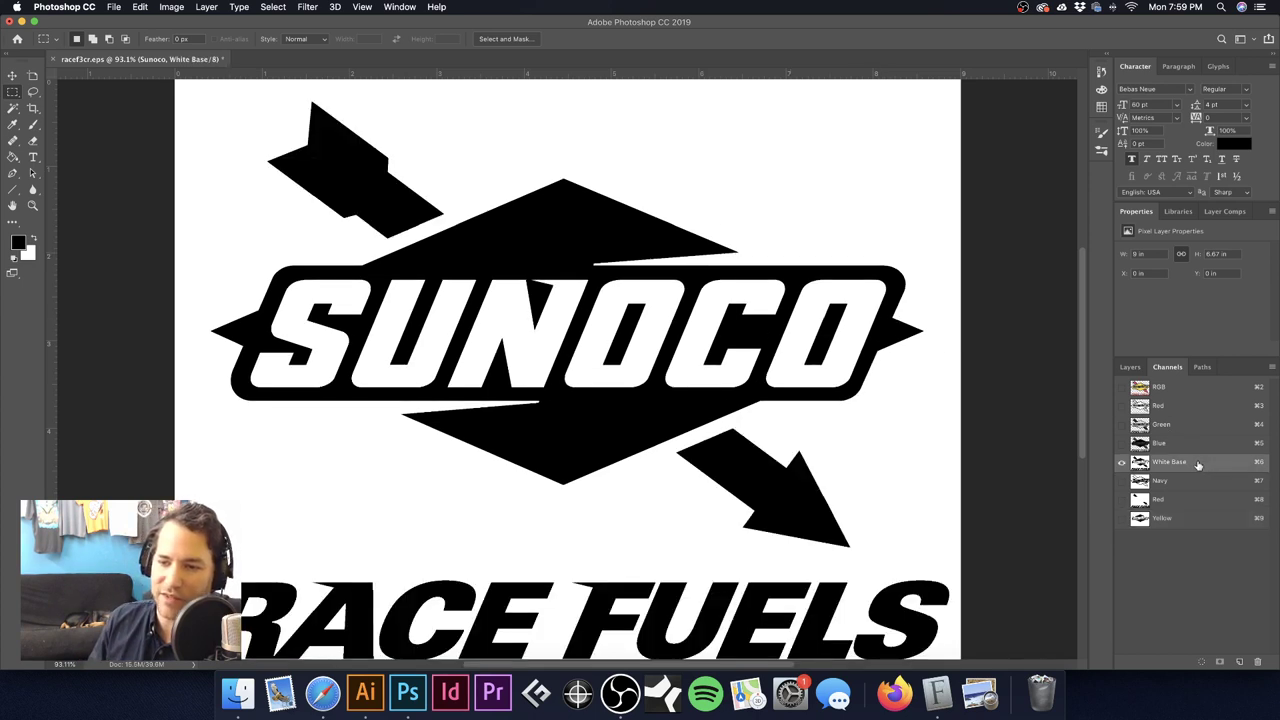
# Step: Convert White Base to a light cyan (#75fcf7) spot channel at 100% solidity, then open Navy's options
pyautogui.doubleClick(1198, 465)
pyautogui.moveTo(685, 242); pyautogui.dragTo(707, 232)
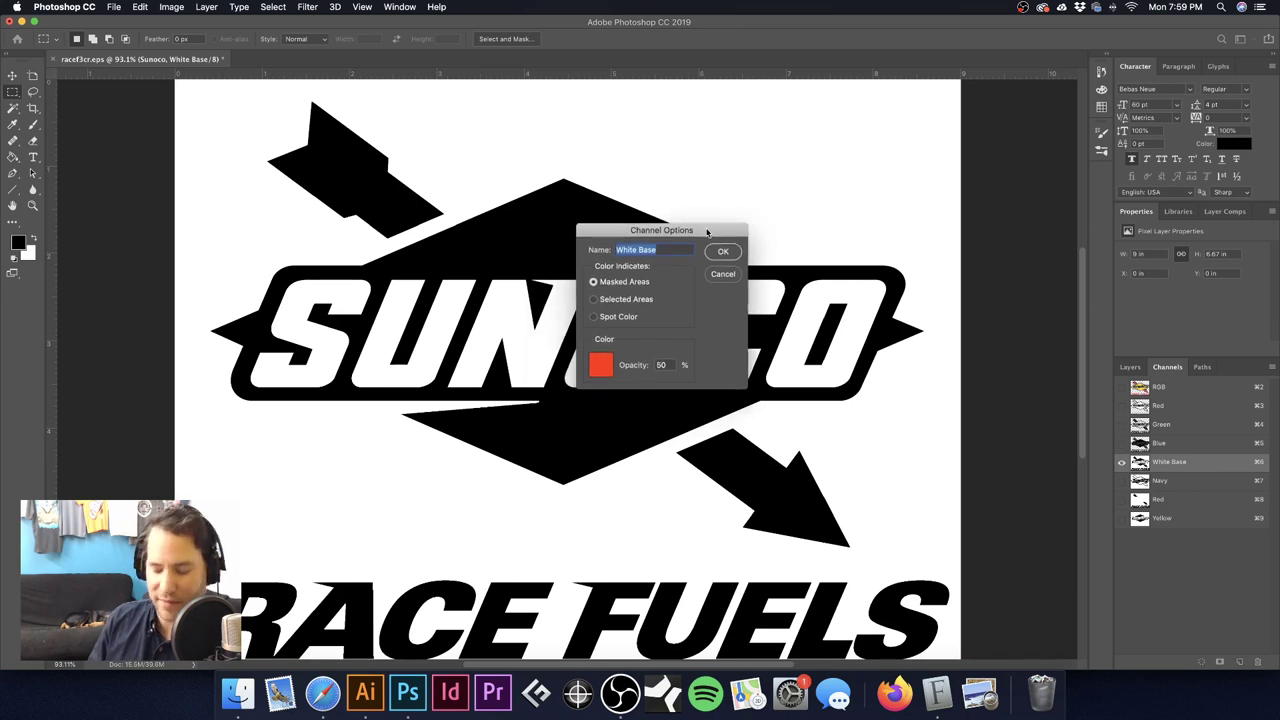
pyautogui.click(594, 317)
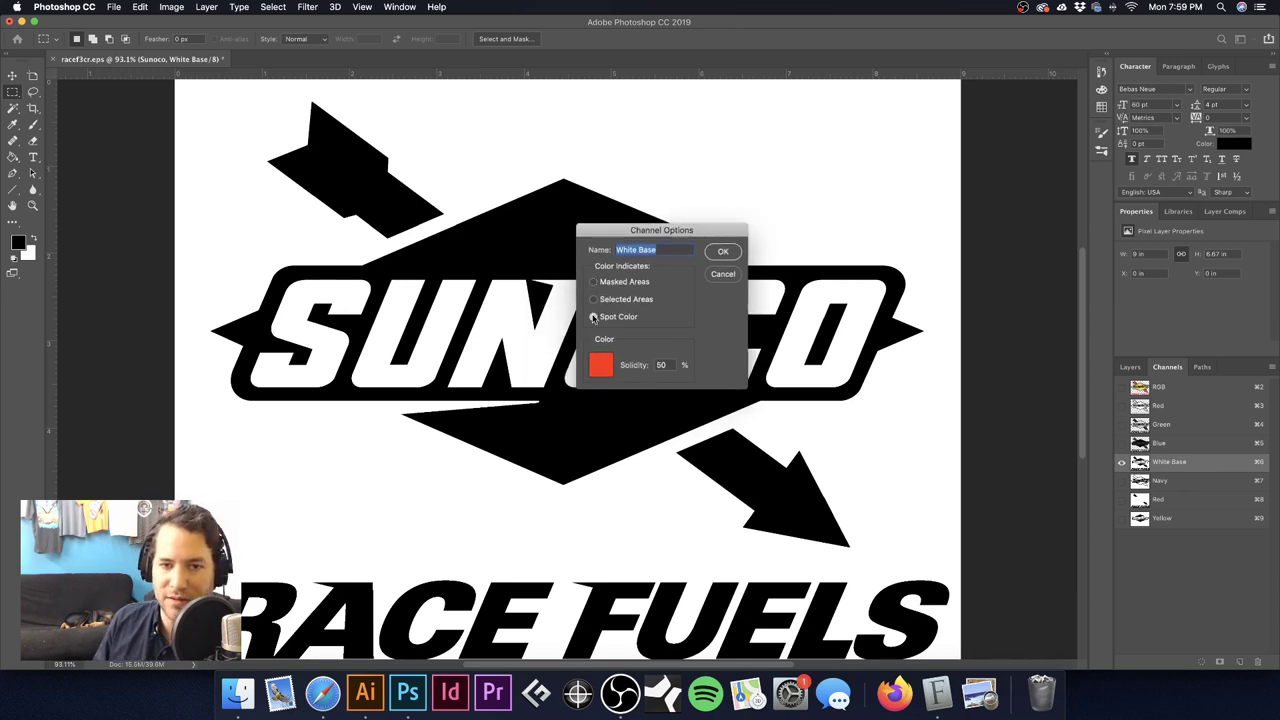
pyautogui.click(601, 365)
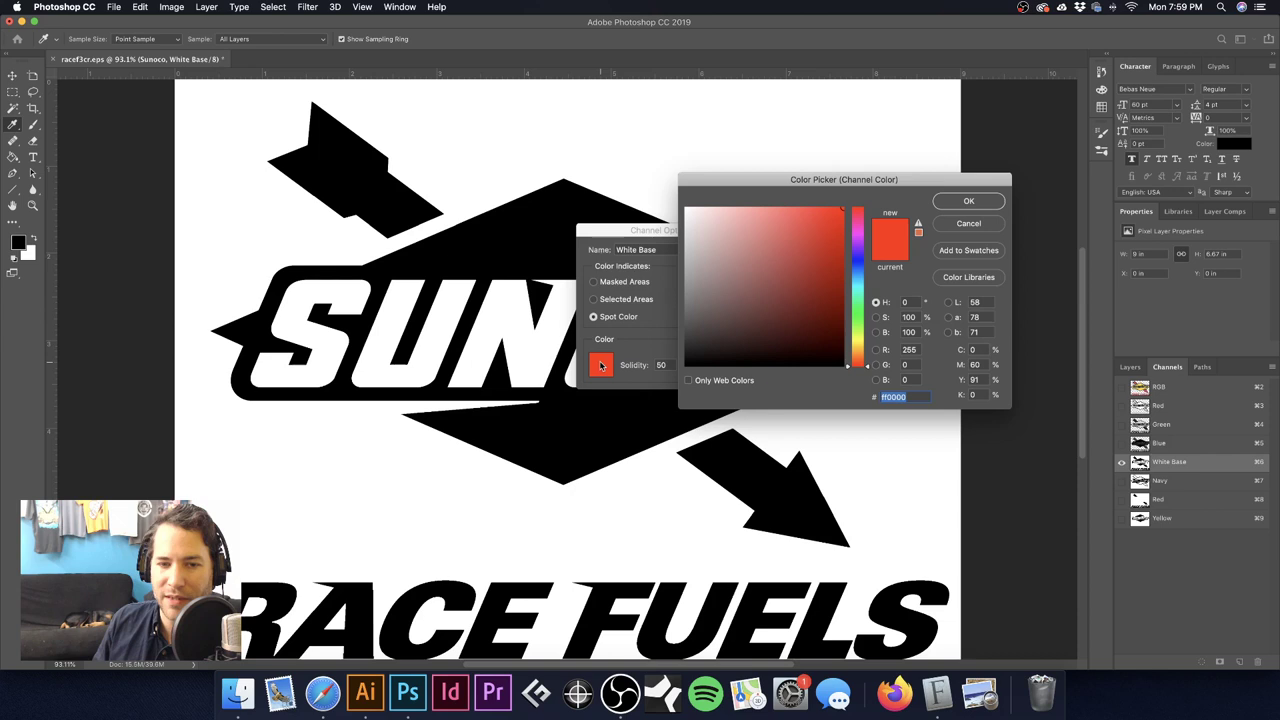
pyautogui.click(686, 209)
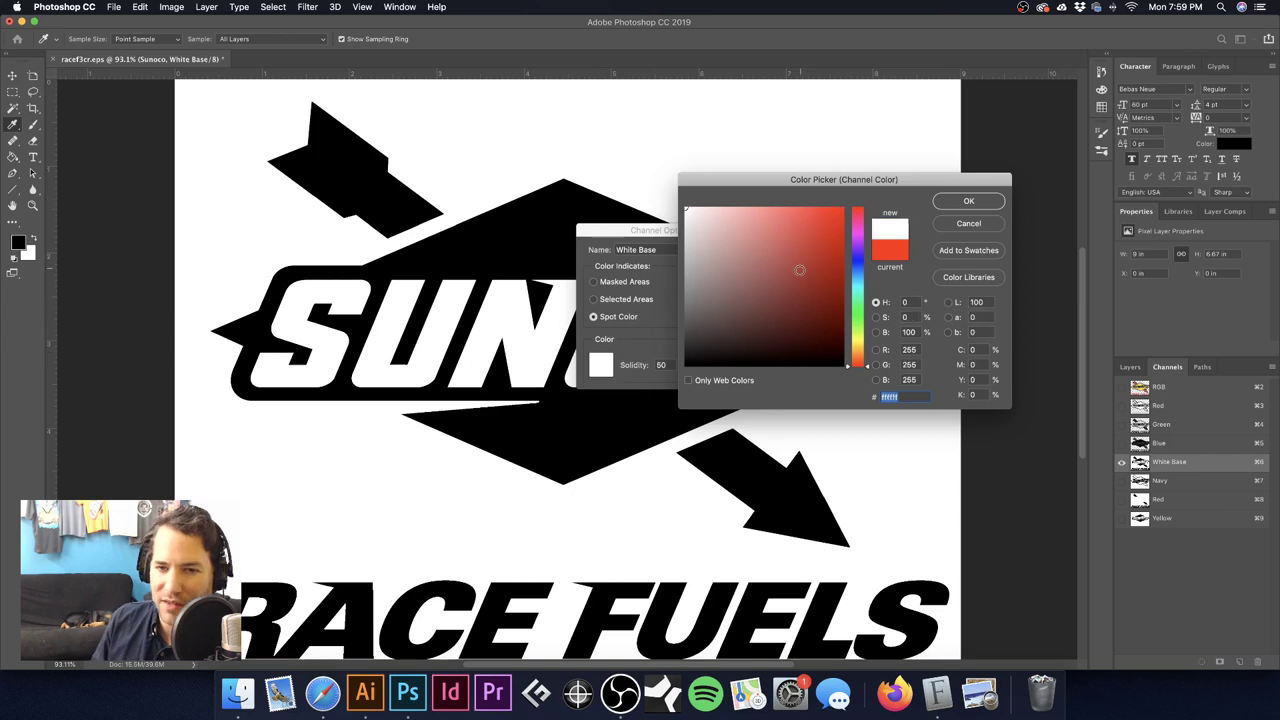
pyautogui.moveTo(872, 370); pyautogui.dragTo(879, 290)
pyautogui.moveTo(728, 209); pyautogui.dragTo(767, 209)
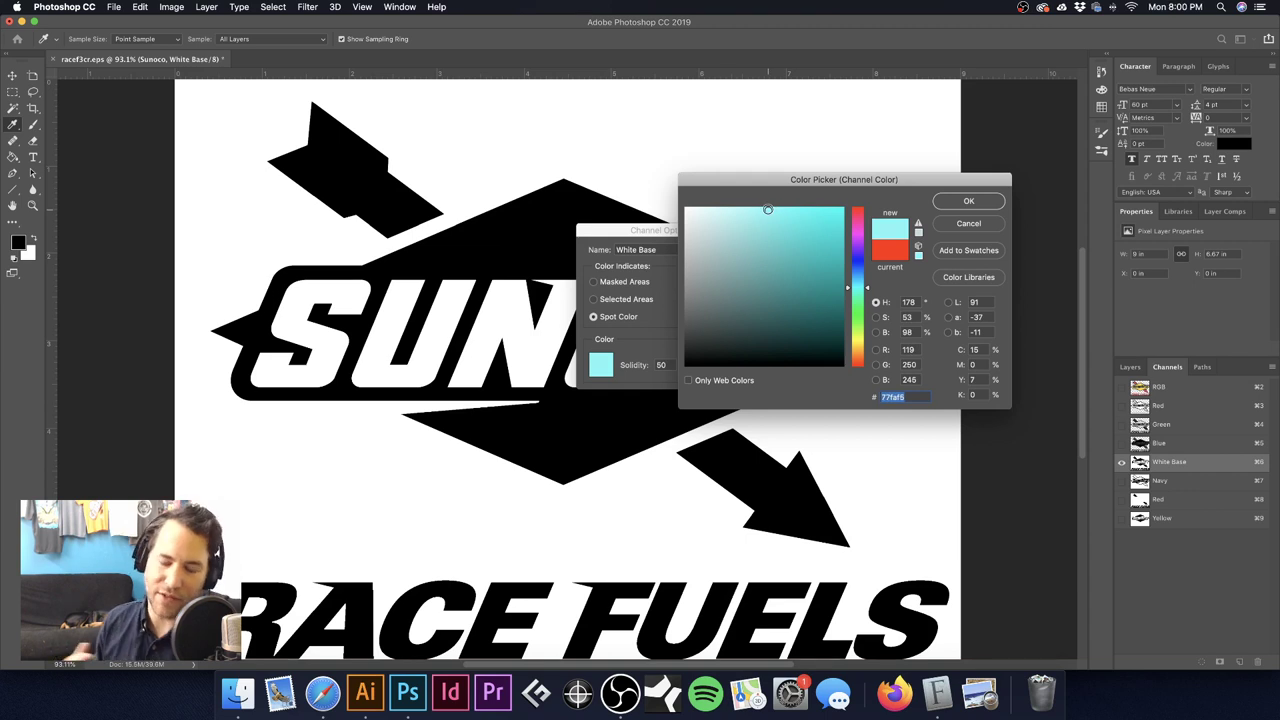
pyautogui.click(967, 201)
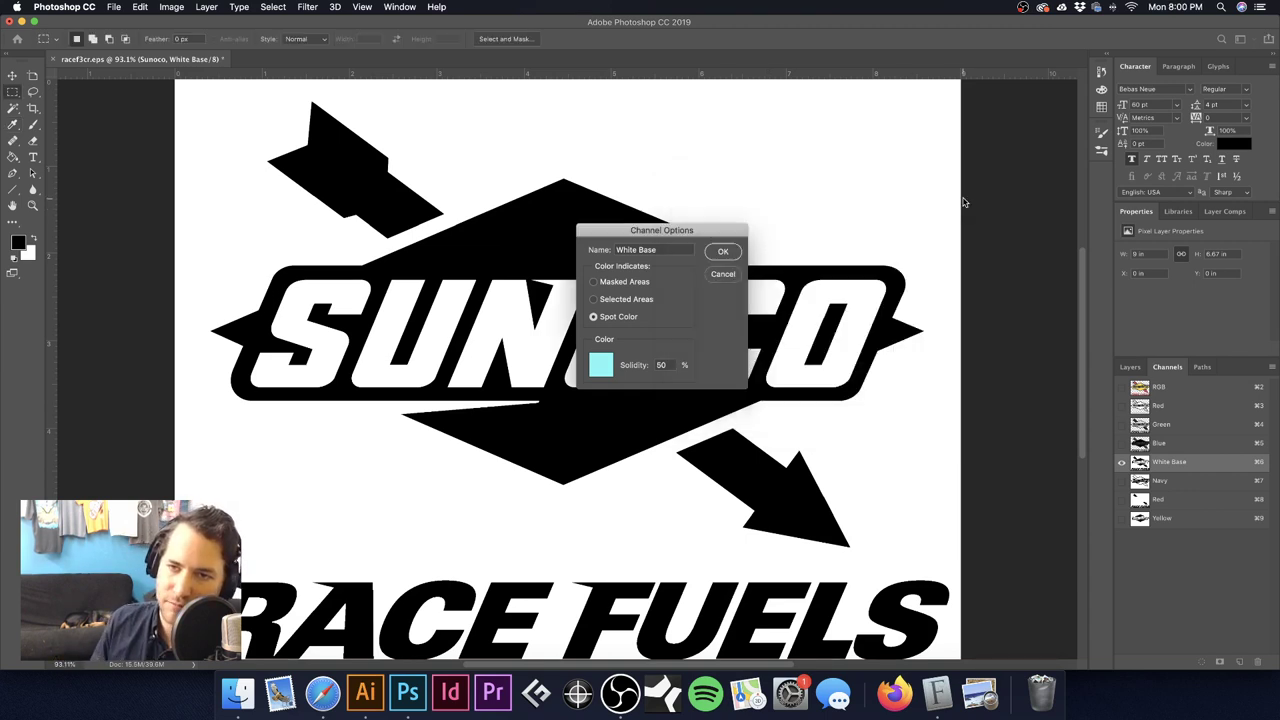
pyautogui.doubleClick(664, 365)
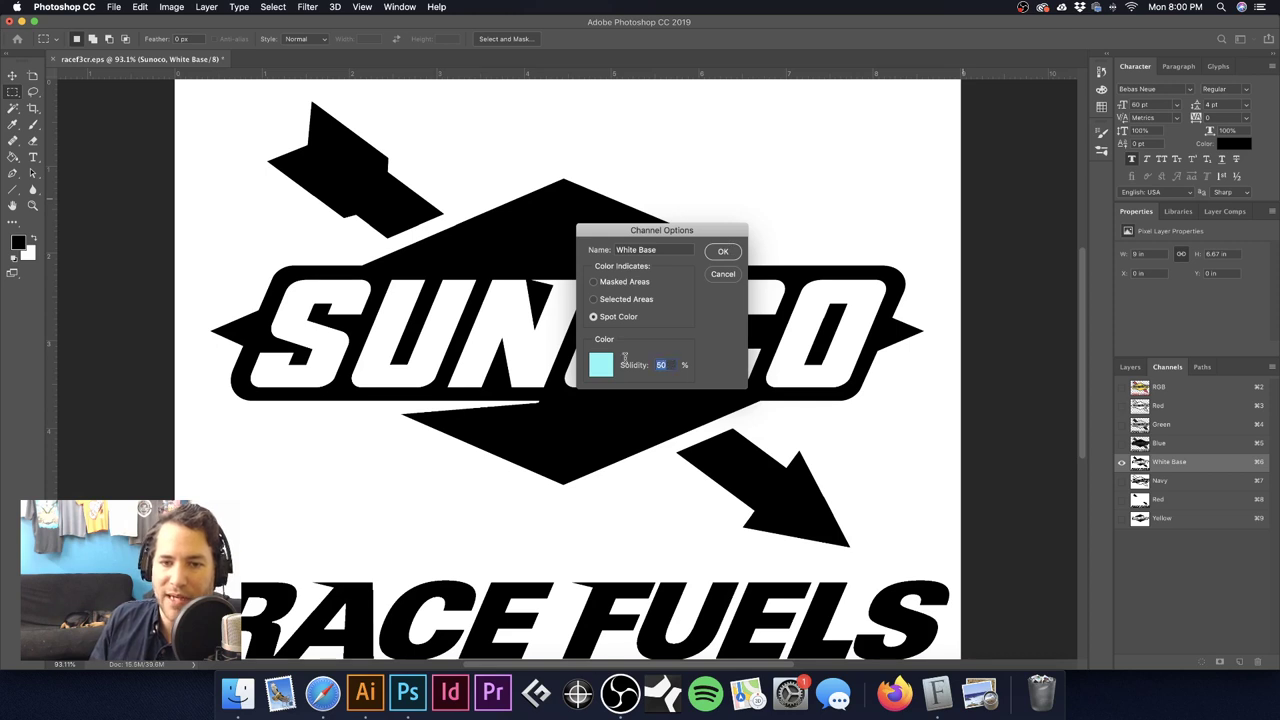
pyautogui.write('100')
pyautogui.press('Return')
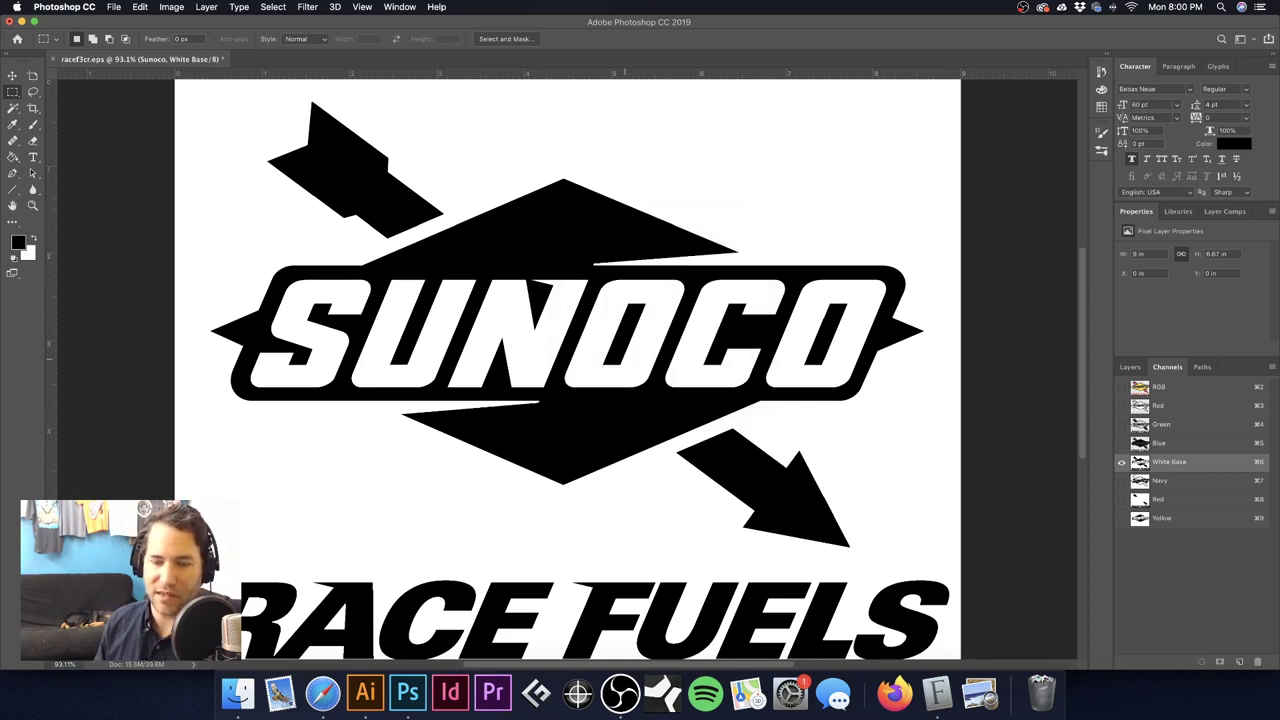
pyautogui.doubleClick(1177, 483)
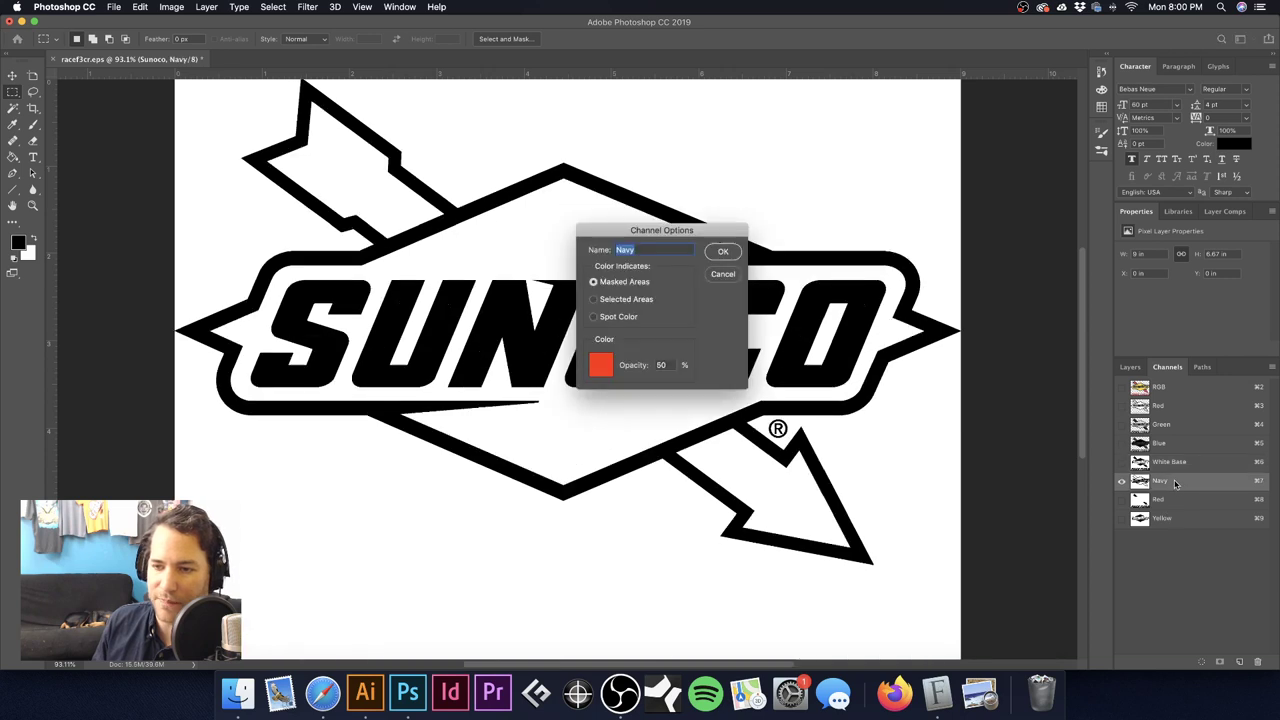
# Step: Make Navy a navy-blue spot colour channel at 100% solidity
pyautogui.click(592, 317)
pyautogui.click(600, 365)
pyautogui.moveTo(820, 272)
pyautogui.mouseDown()
pyautogui.moveTo(842, 323)
pyautogui.moveTo(823, 284)
pyautogui.mouseUp()
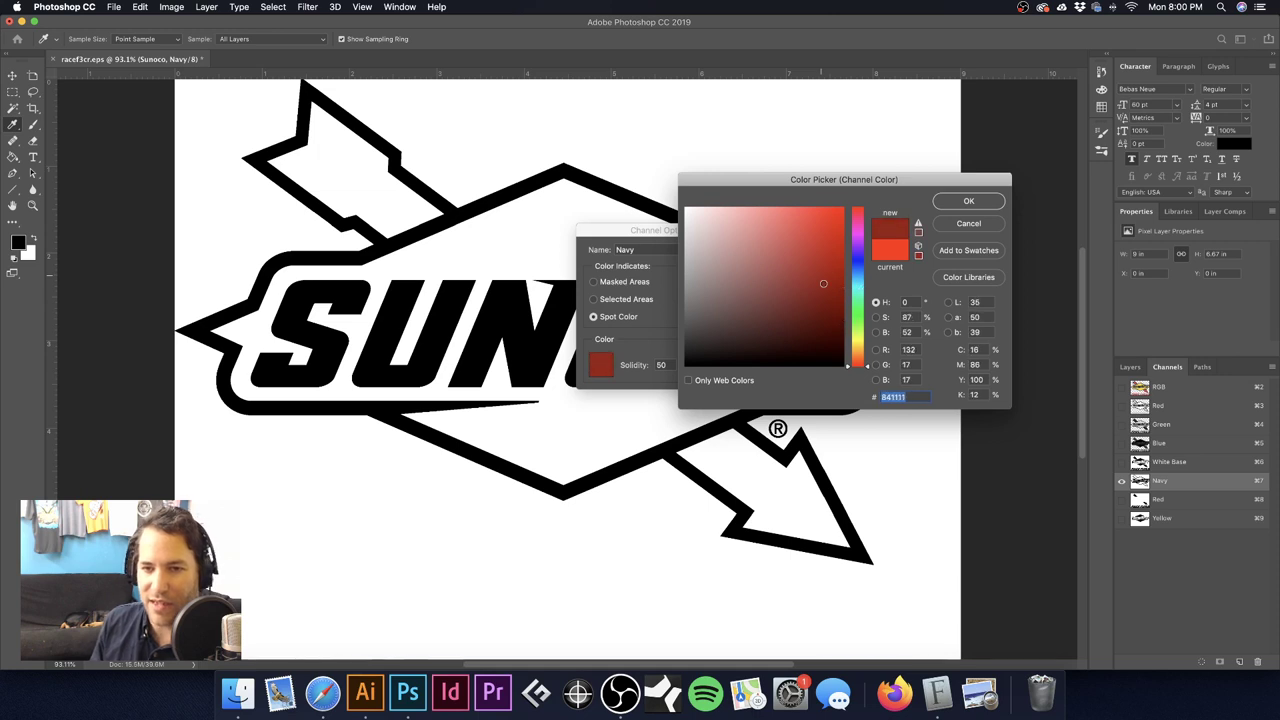
pyautogui.click(862, 260)
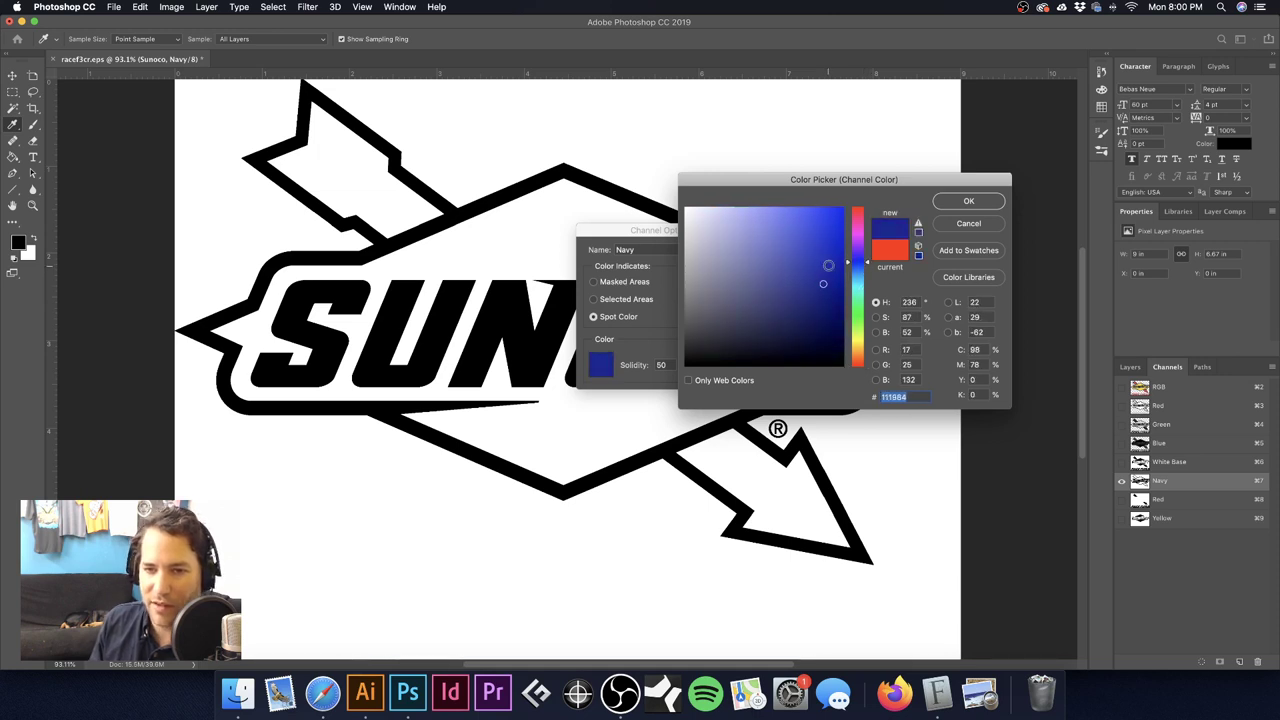
pyautogui.click(845, 285)
pyautogui.moveTo(846, 284); pyautogui.dragTo(846, 281)
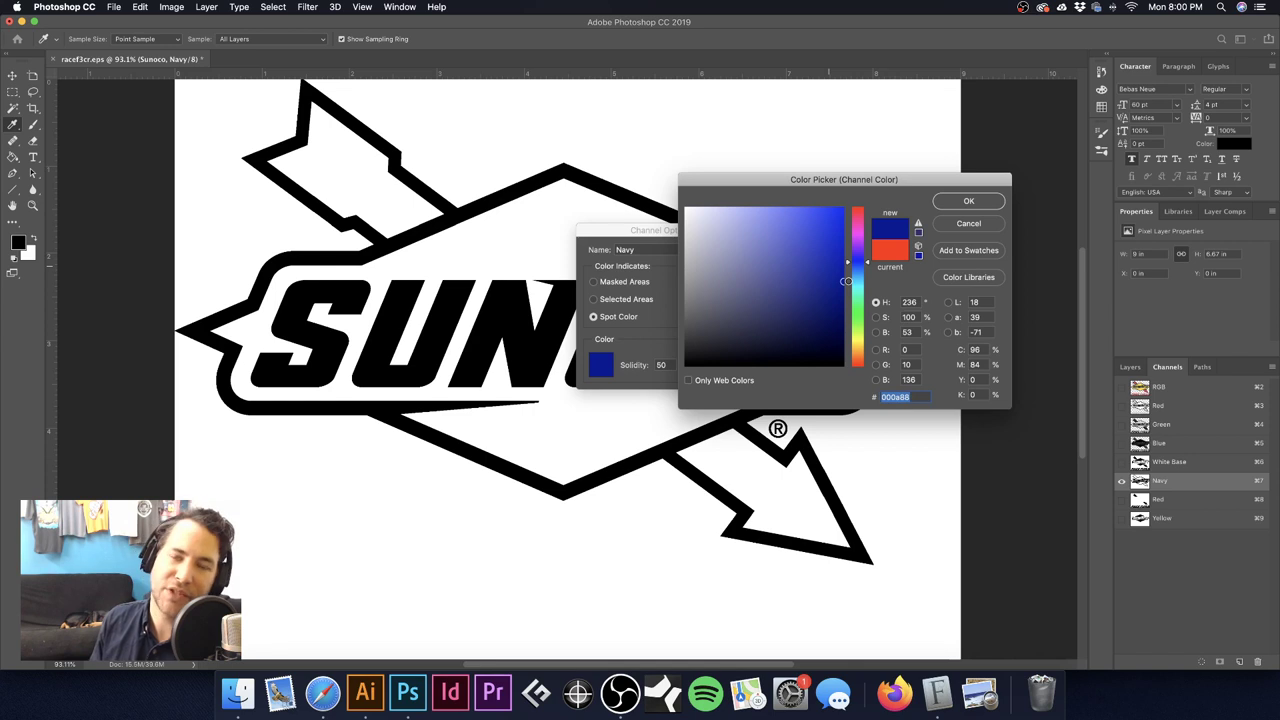
pyautogui.moveTo(846, 281); pyautogui.dragTo(843, 304)
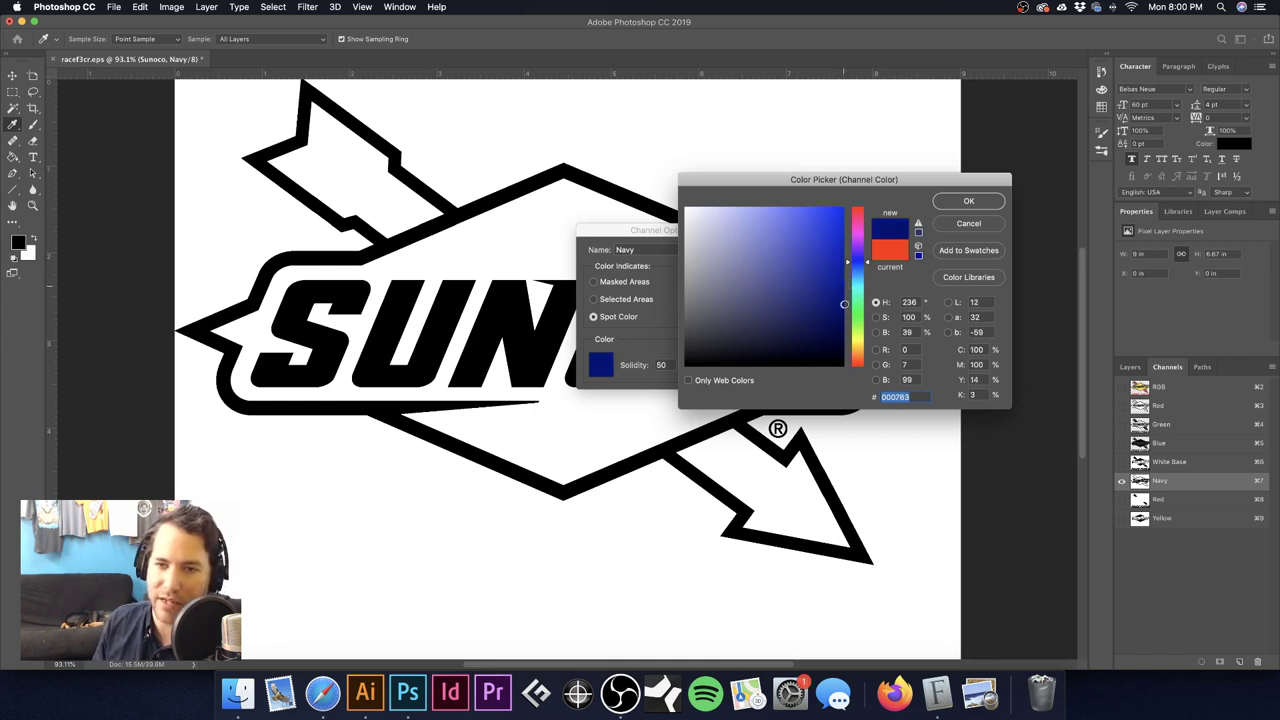
pyautogui.click(970, 202)
pyautogui.doubleClick(663, 365)
pyautogui.write('100')
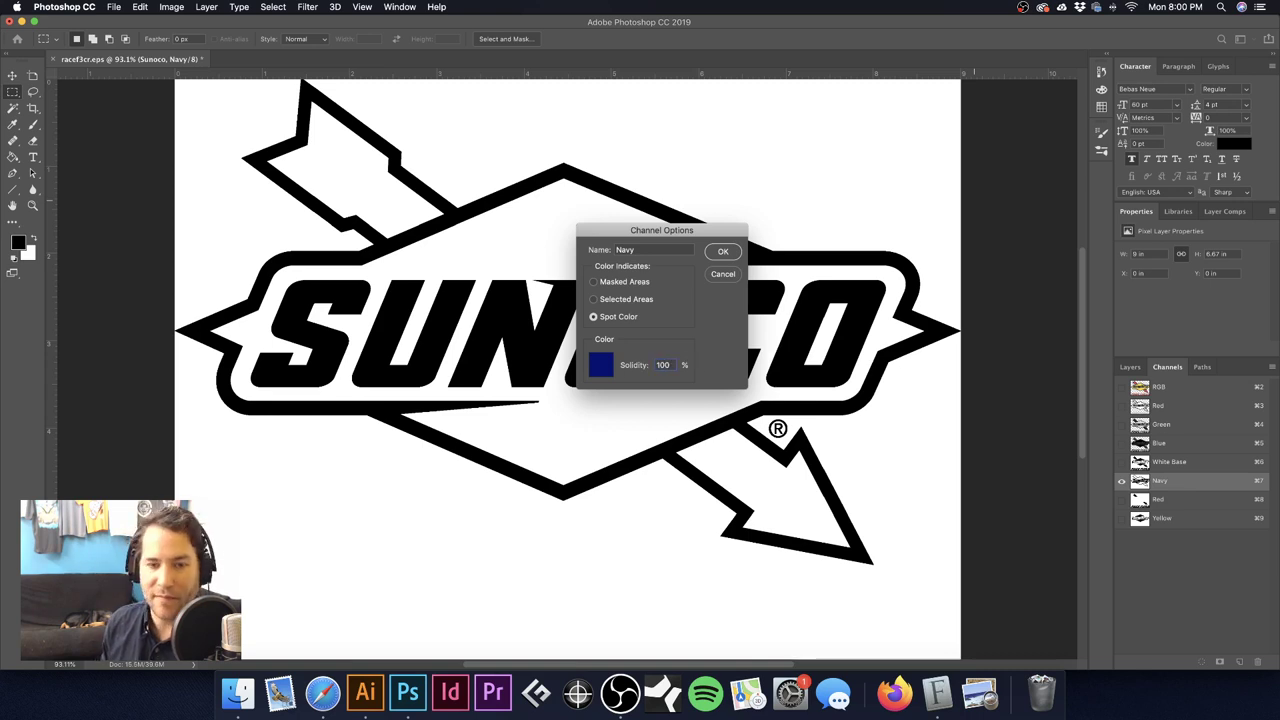
pyautogui.press('Return')
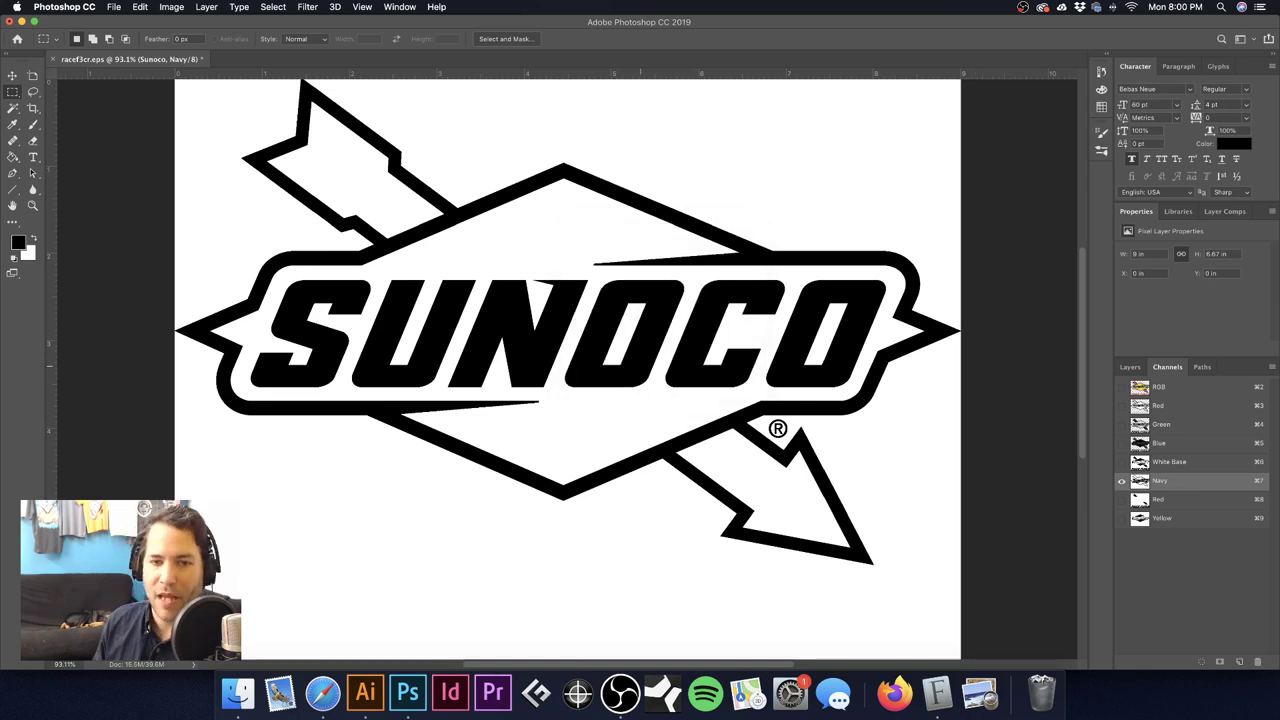
# Step: Make Red a spot colour channel with solidity set to 10
pyautogui.doubleClick(1140, 499)
pyautogui.click(593, 316)
pyautogui.doubleClick(660, 365)
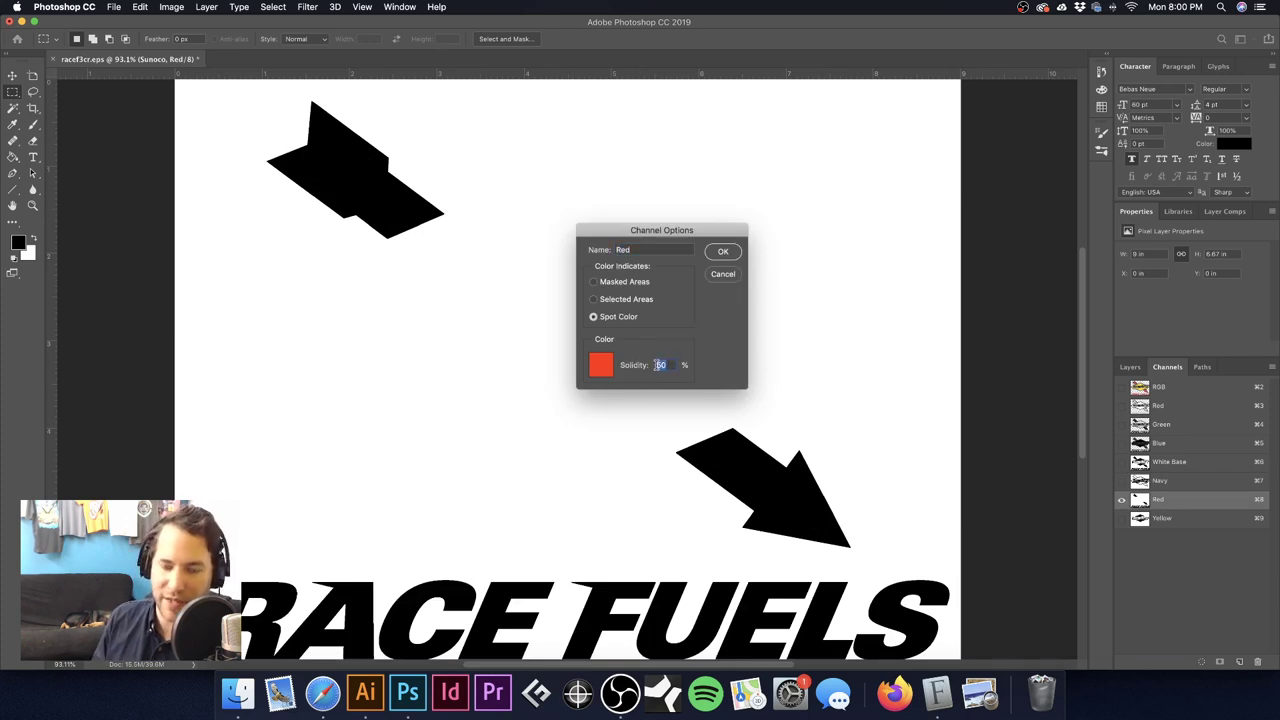
pyautogui.write('100')
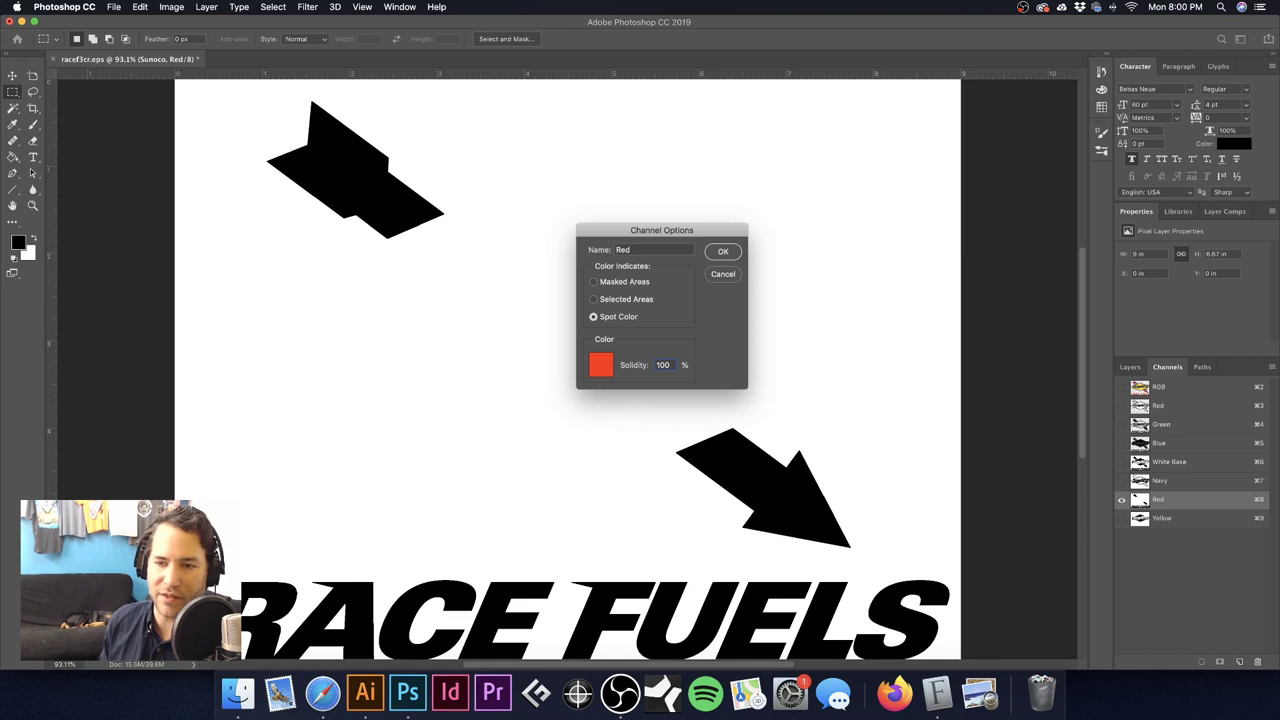
pyautogui.press('Return')
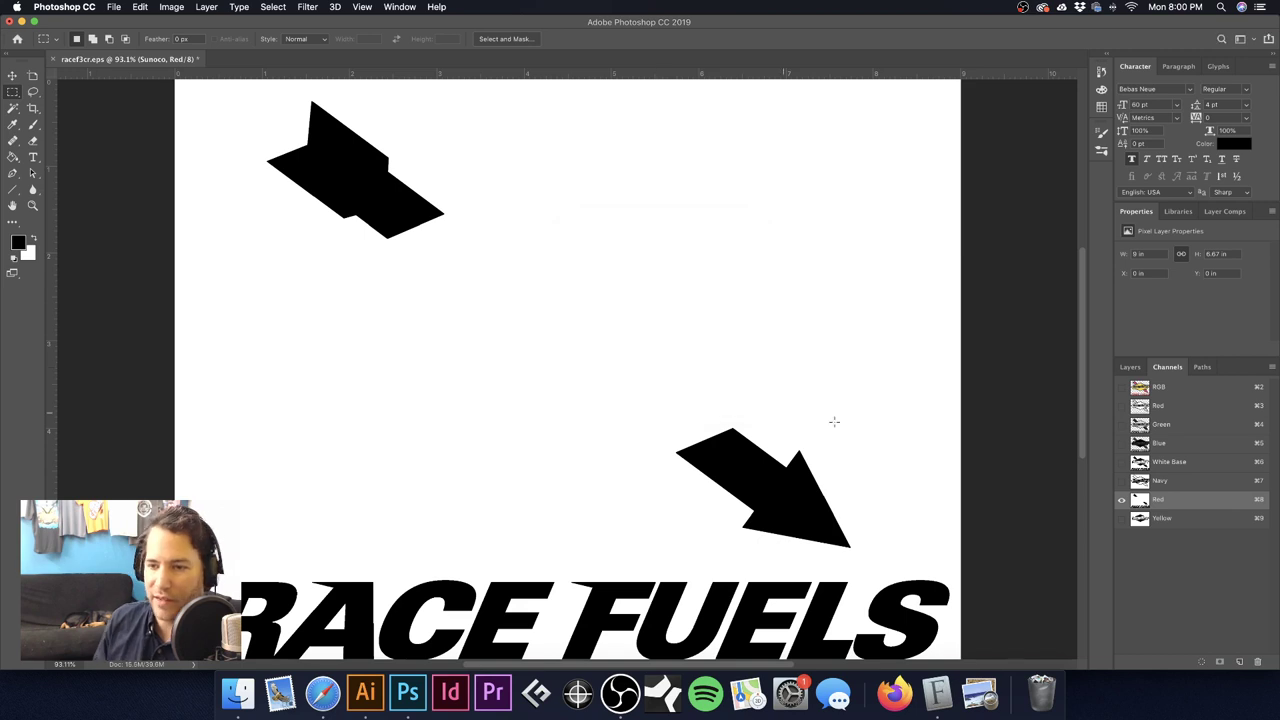
# Step: Make Yellow a CMYK M10 Y100 spot channel at 100% solidity, then show all spot channels
pyautogui.doubleClick(1192, 518)
pyautogui.click(593, 316)
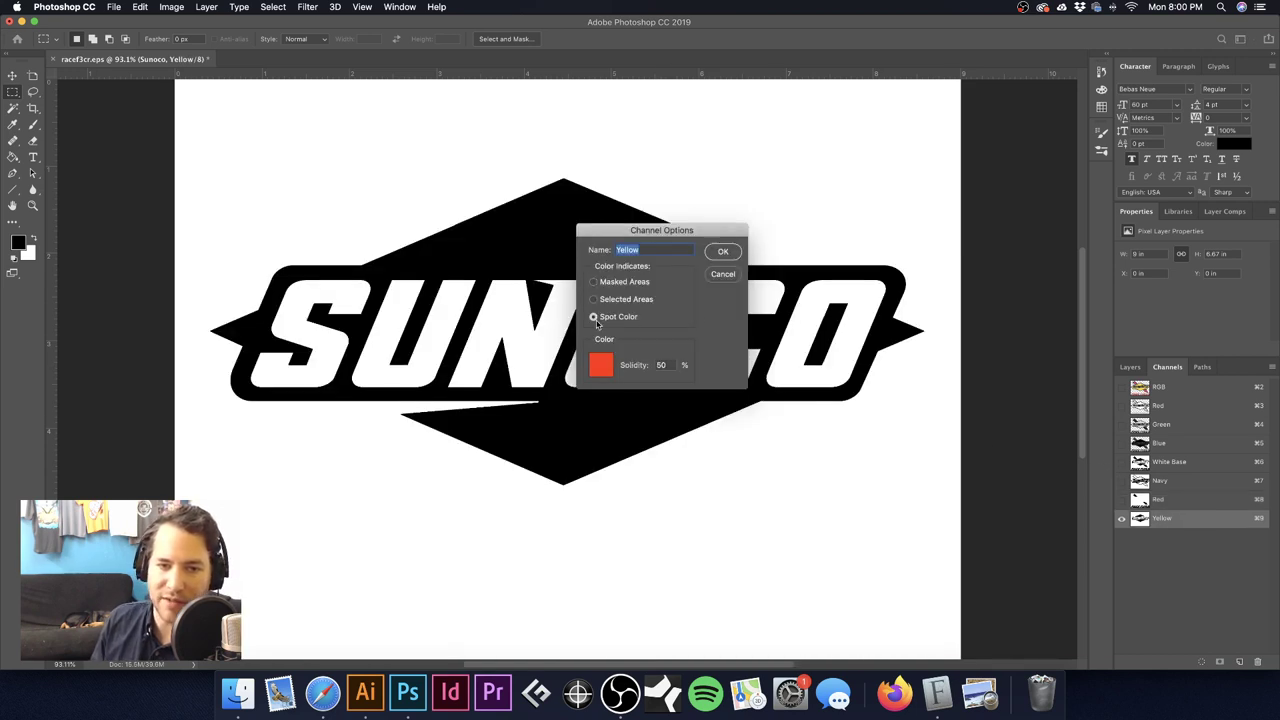
pyautogui.click(600, 364)
pyautogui.click(985, 364)
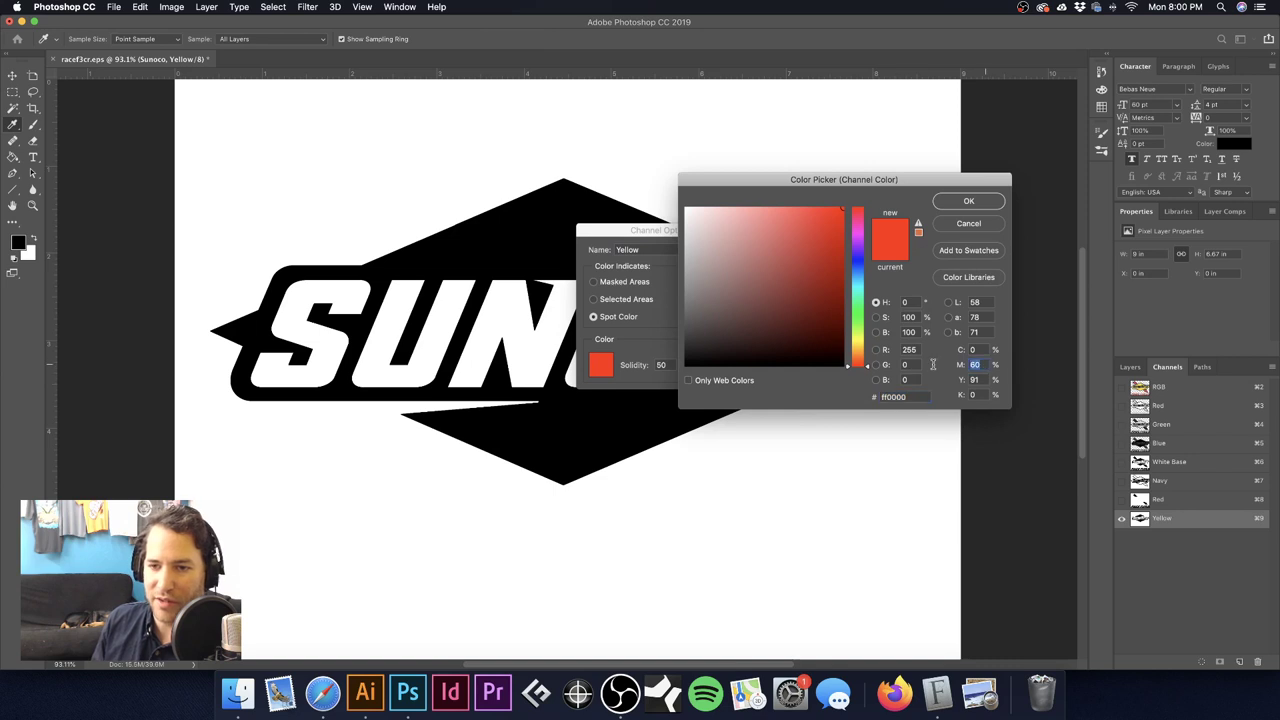
pyautogui.write('10')
pyautogui.press('Tab')
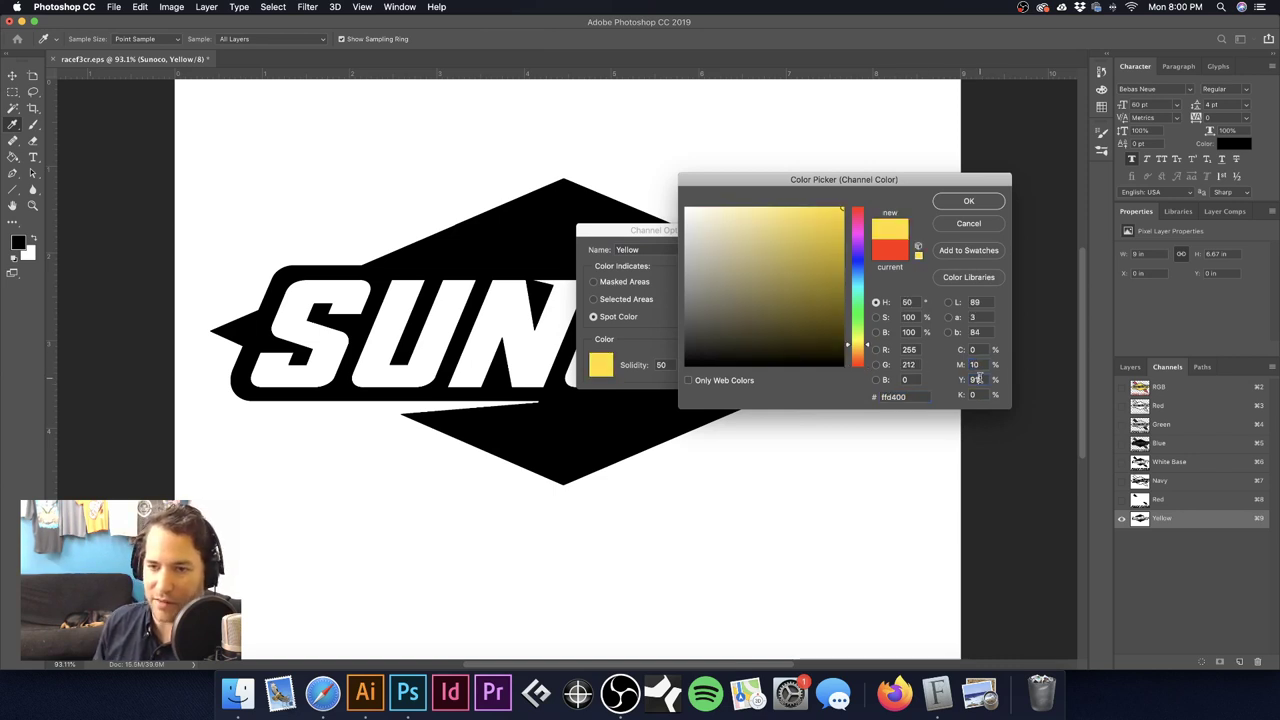
pyautogui.write('100')
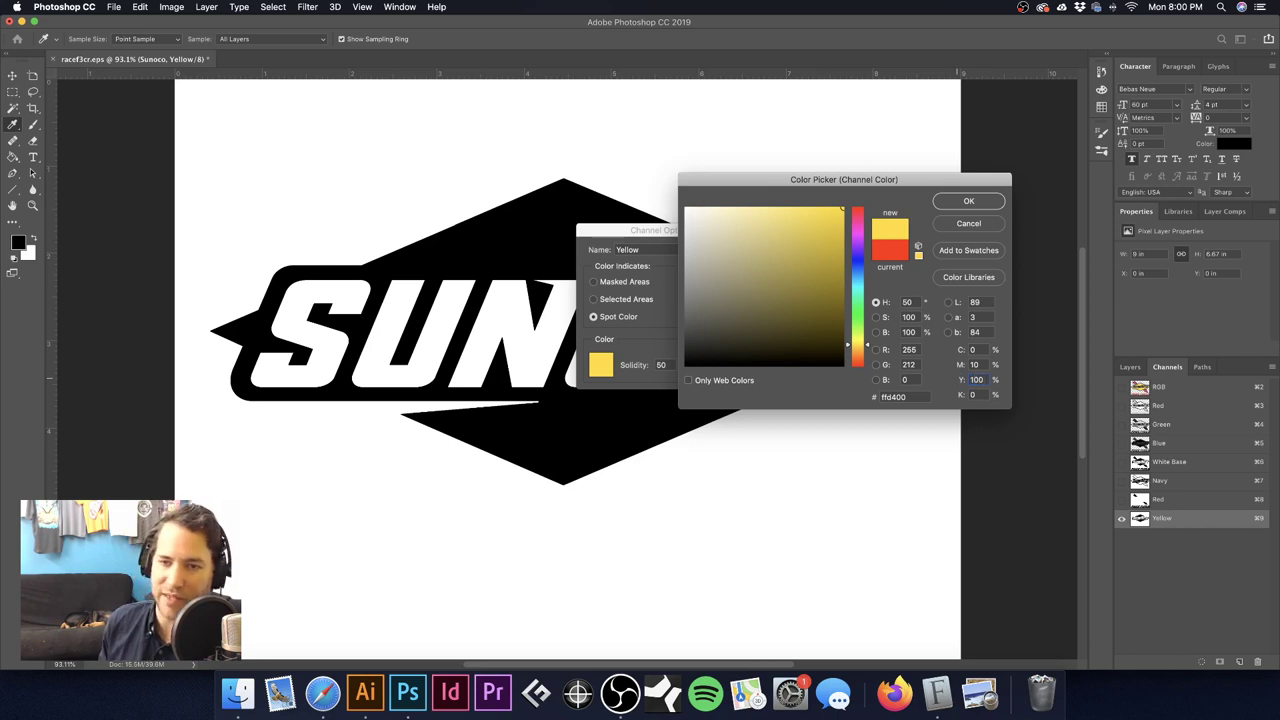
pyautogui.press('Return')
pyautogui.click(627, 362)
pyautogui.write('100')
pyautogui.press('Return')
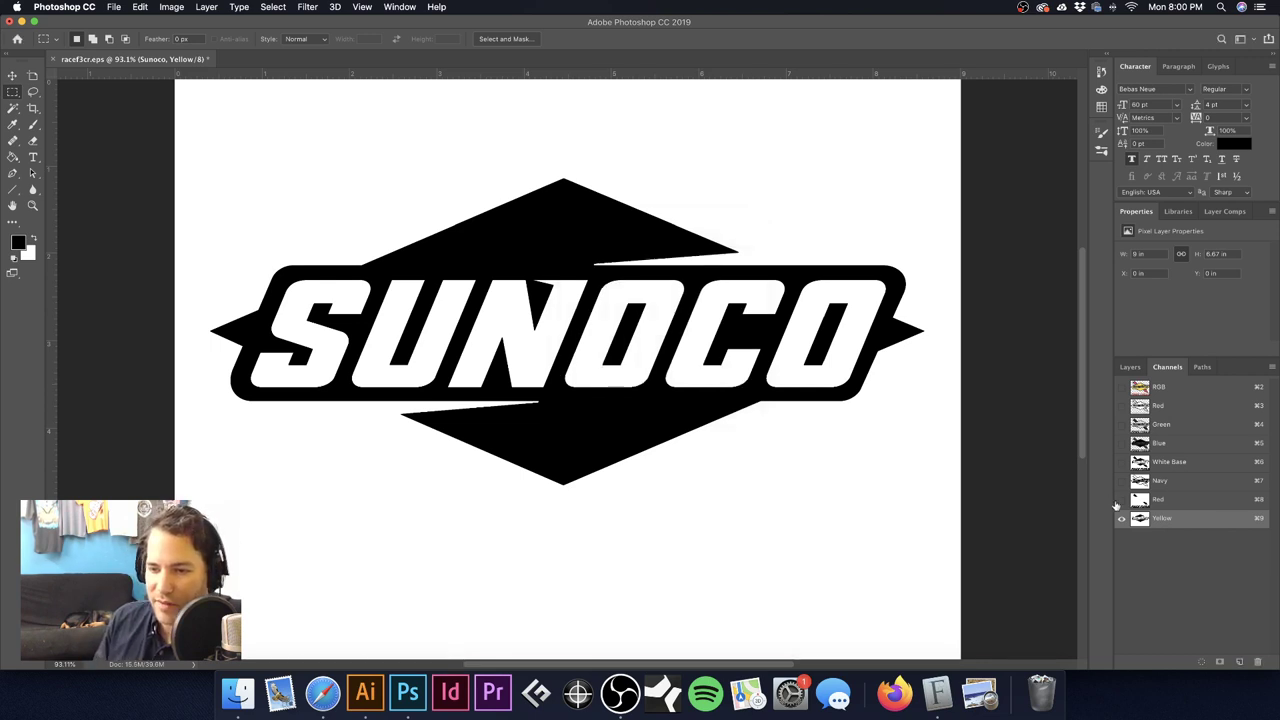
pyautogui.moveTo(1121, 499); pyautogui.dragTo(1121, 461)
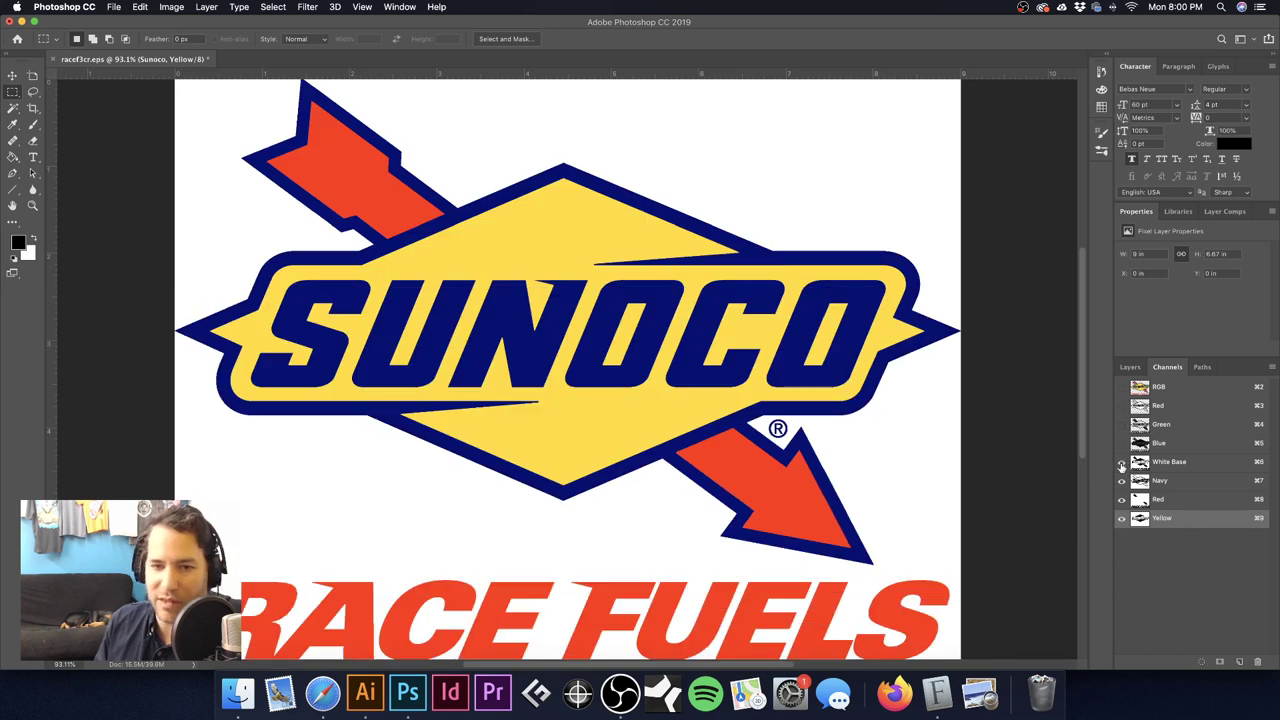
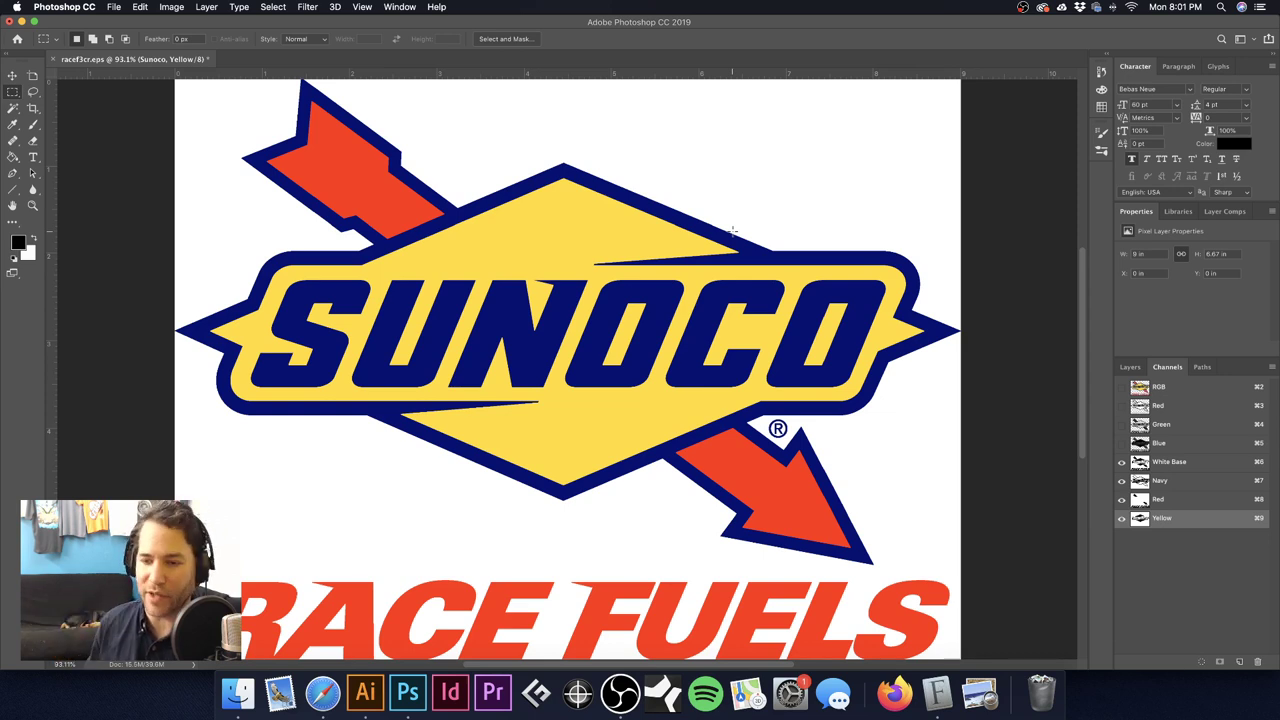
# Step: Create a new channel named 'T-Shirt Color' and move it directly under Blue
pyautogui.click(1238, 662)
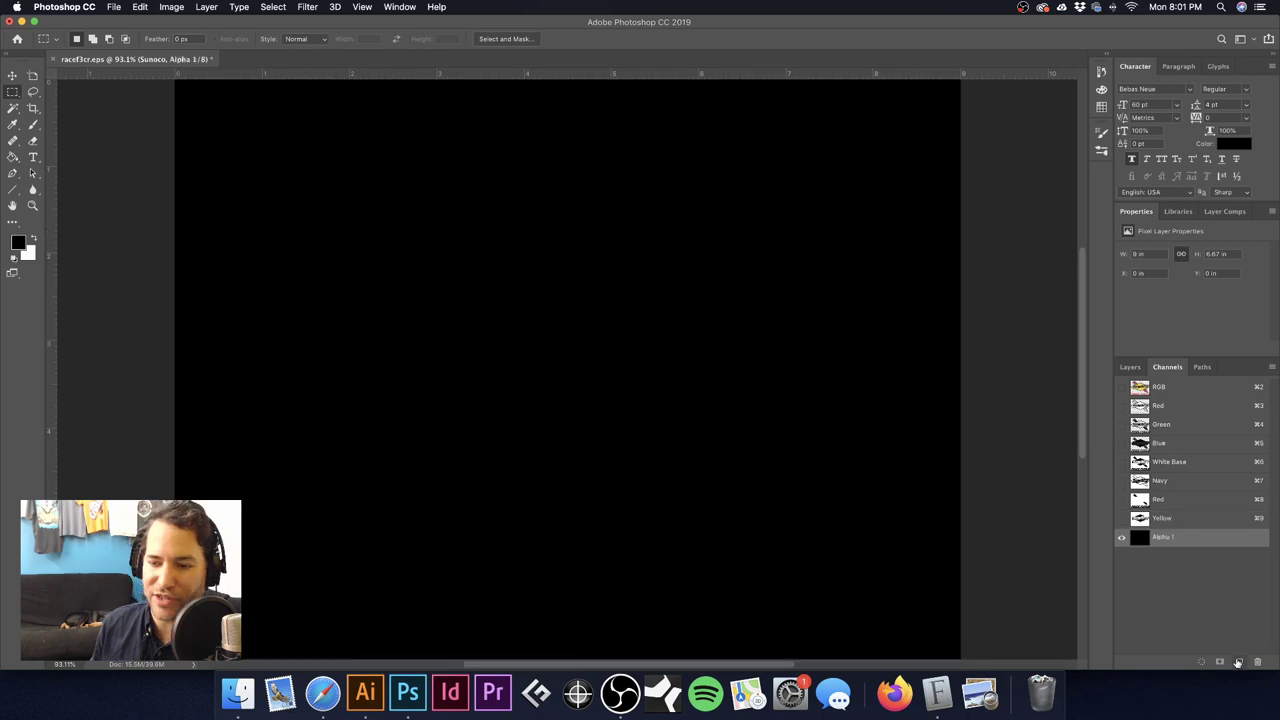
pyautogui.doubleClick(1163, 537)
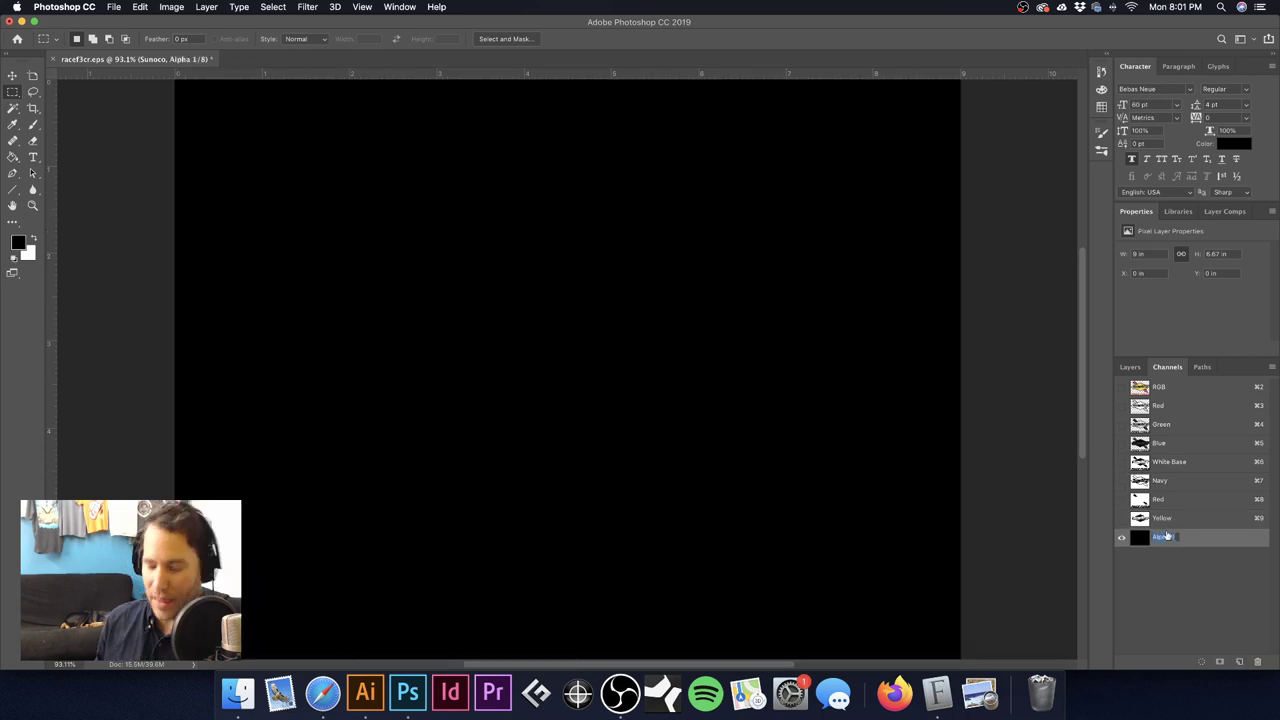
pyautogui.write('T-Shirt Color')
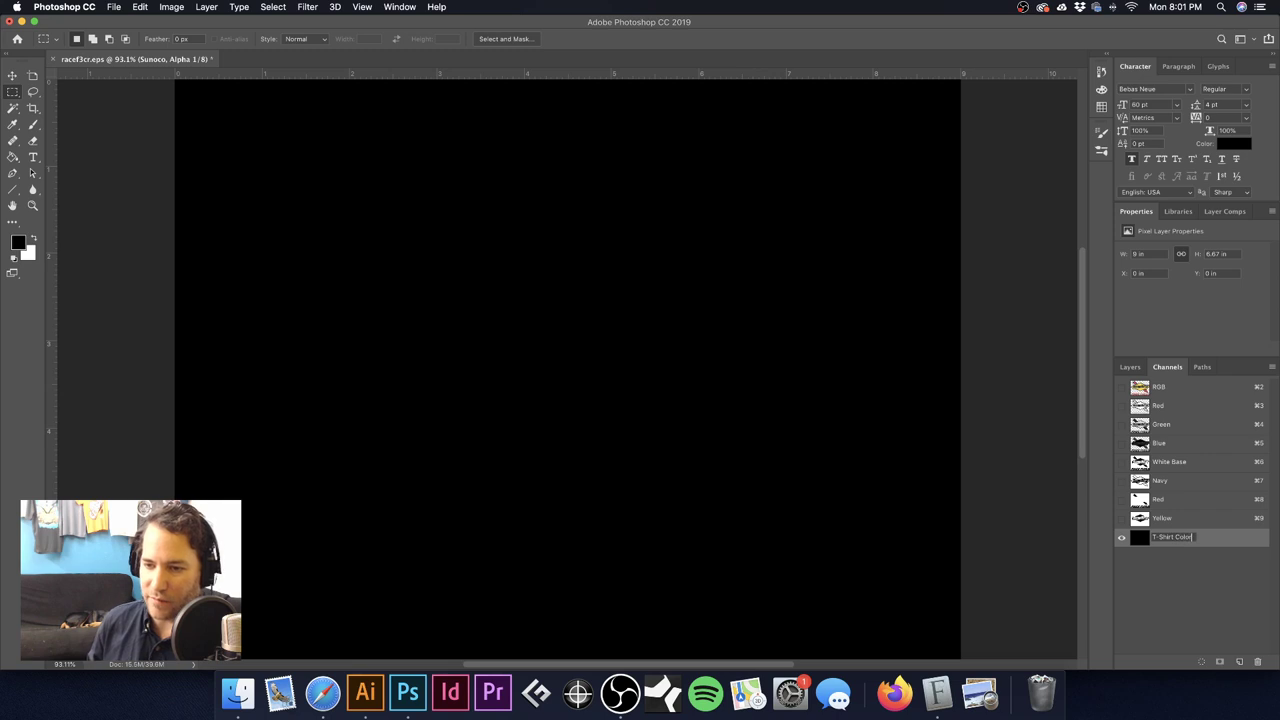
pyautogui.press('Return')
pyautogui.moveTo(1217, 546); pyautogui.dragTo(1213, 460)
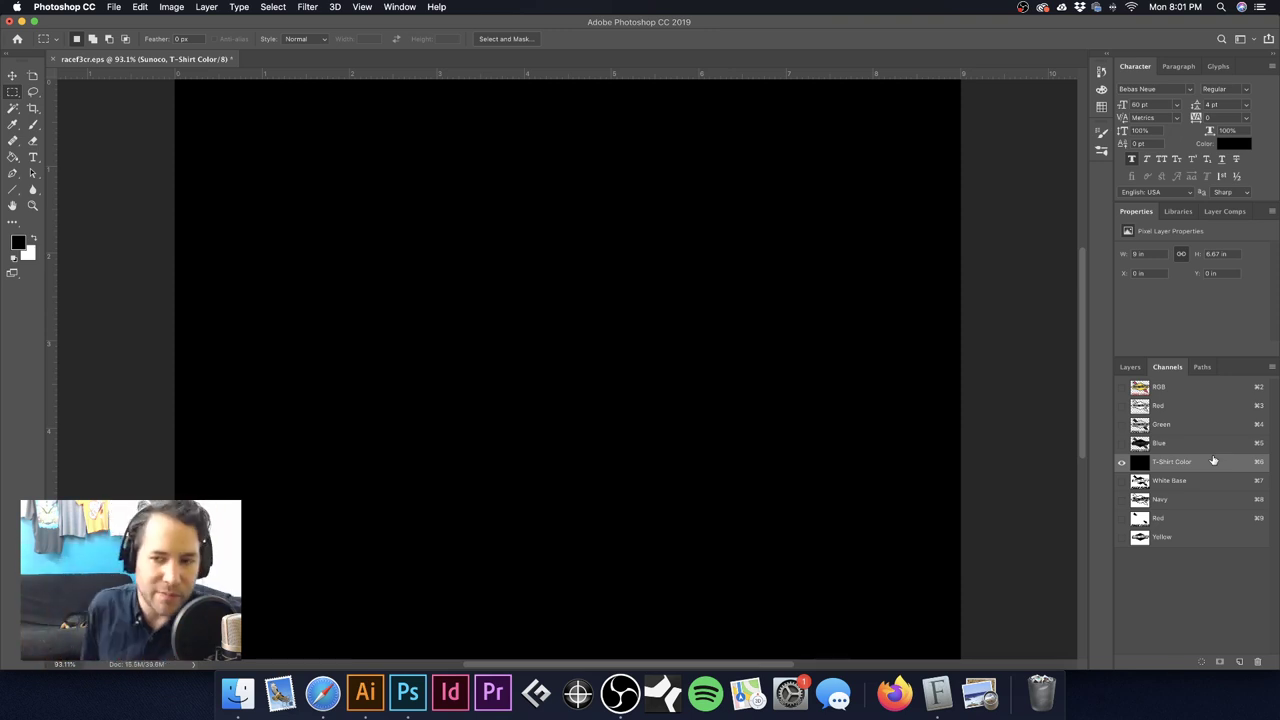
# Step: Move Navy to the bottom and Yellow above Red, after comparing the Red and Yellow artwork
pyautogui.moveTo(1208, 500); pyautogui.dragTo(1215, 543)
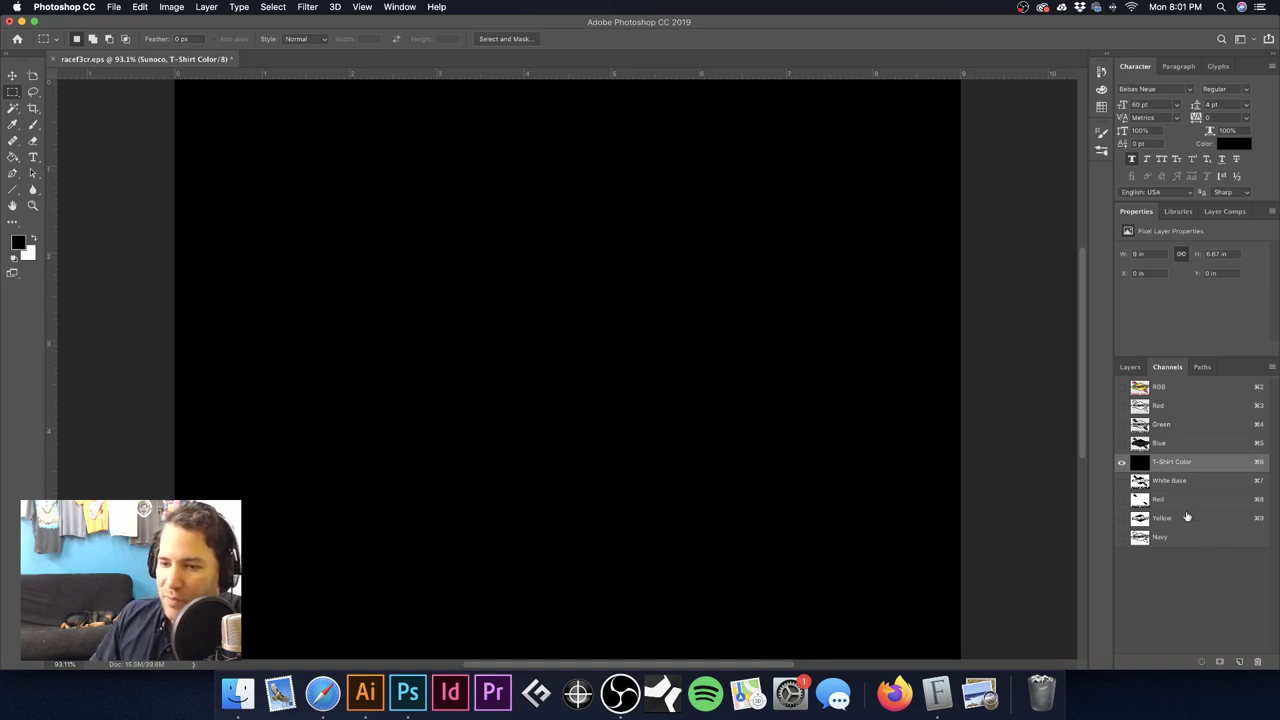
pyautogui.click(1197, 498)
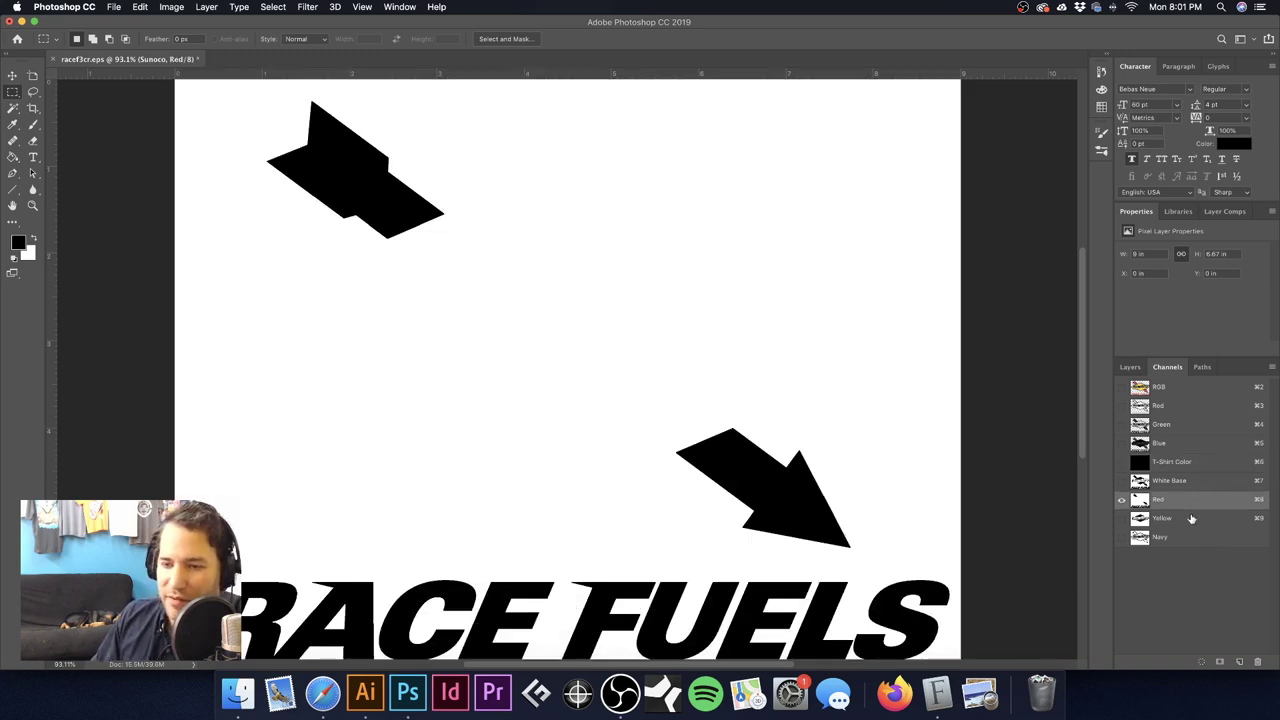
pyautogui.click(1190, 520)
pyautogui.click(1194, 511)
pyautogui.click(1188, 522)
pyautogui.click(1193, 506)
pyautogui.doubleClick(1188, 522)
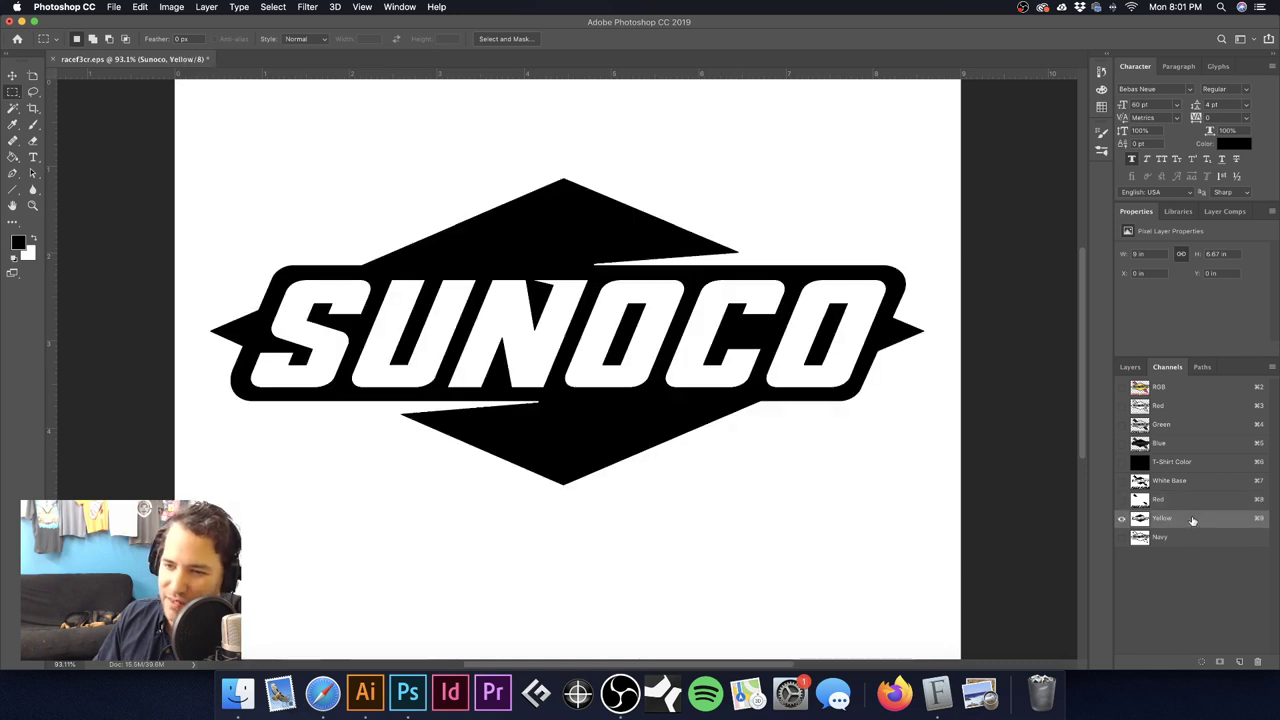
pyautogui.click(729, 216)
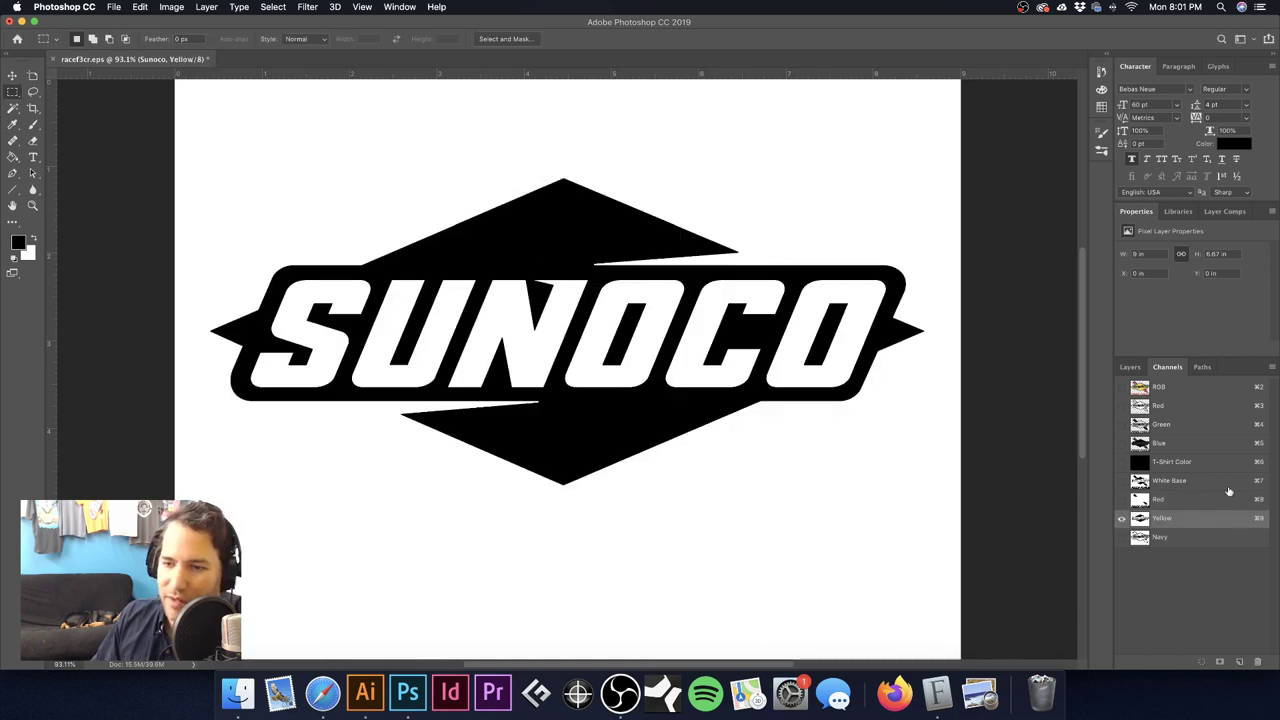
pyautogui.moveTo(1238, 515); pyautogui.dragTo(1207, 498)
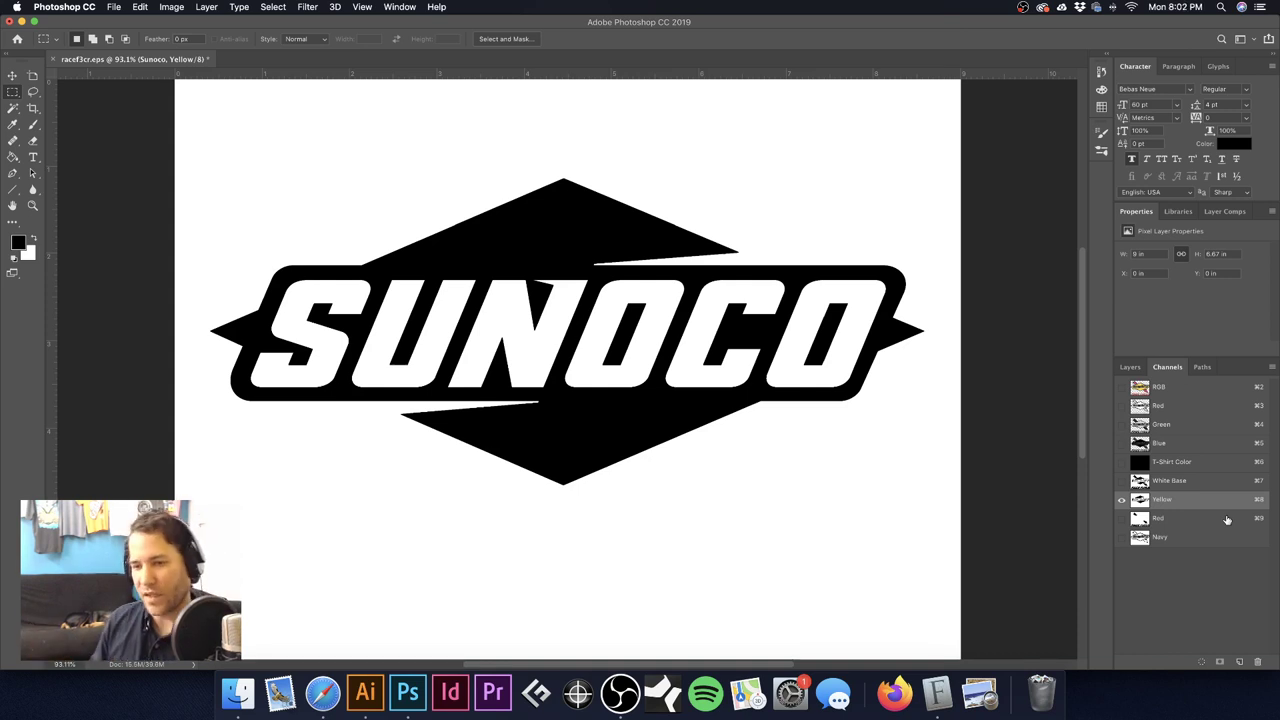
pyautogui.click(1207, 461)
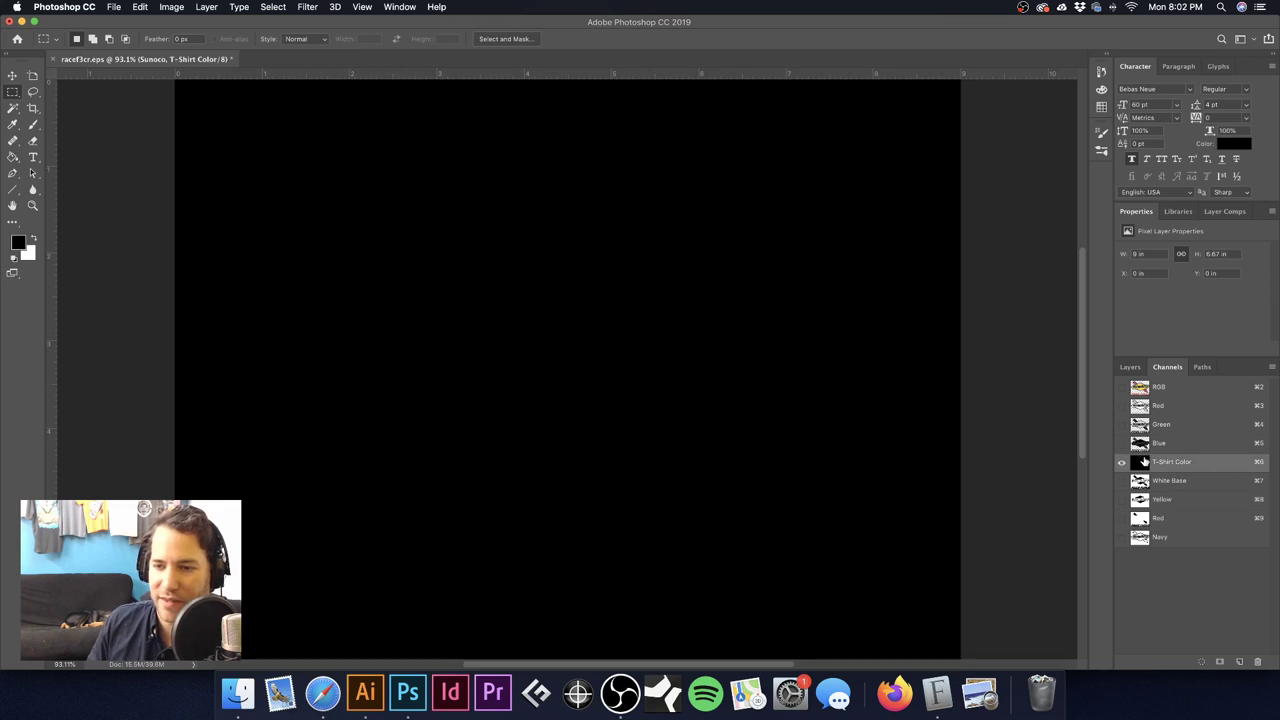
# Step: Make T-Shirt Color a spot channel with a grey channel colour
pyautogui.doubleClick(1202, 463)
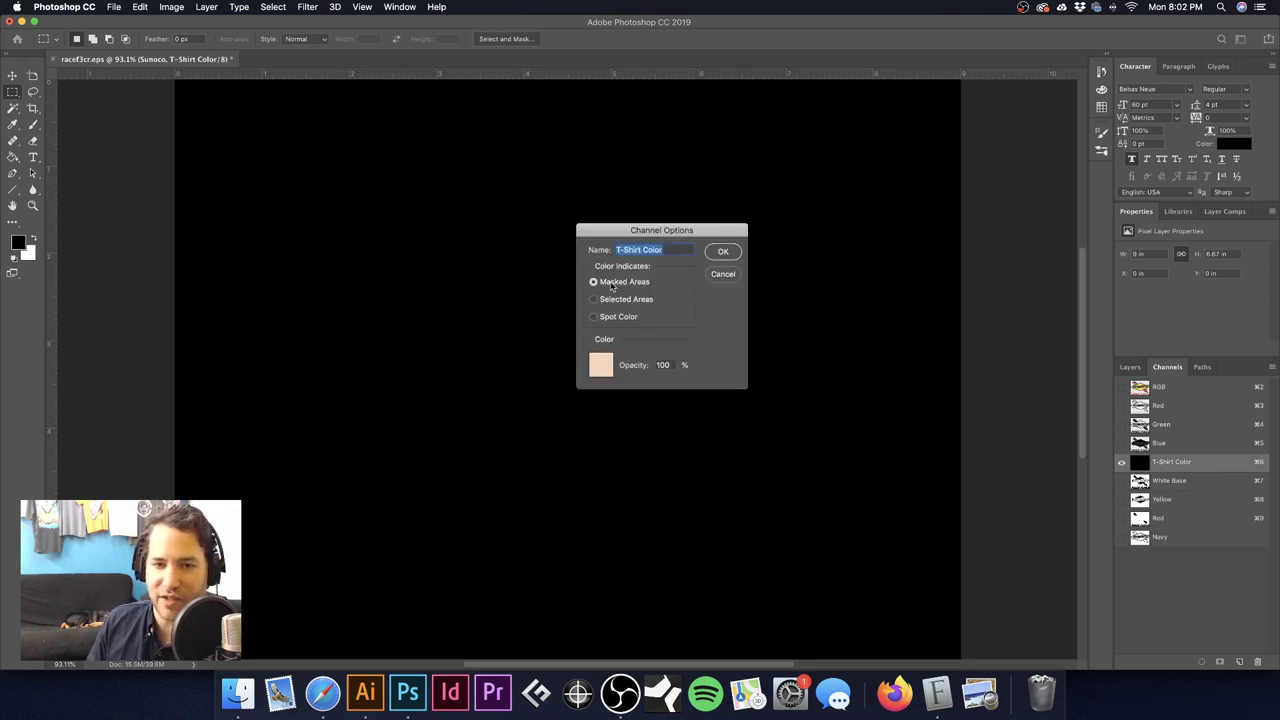
pyautogui.click(600, 368)
pyautogui.moveTo(732, 291); pyautogui.dragTo(662, 280)
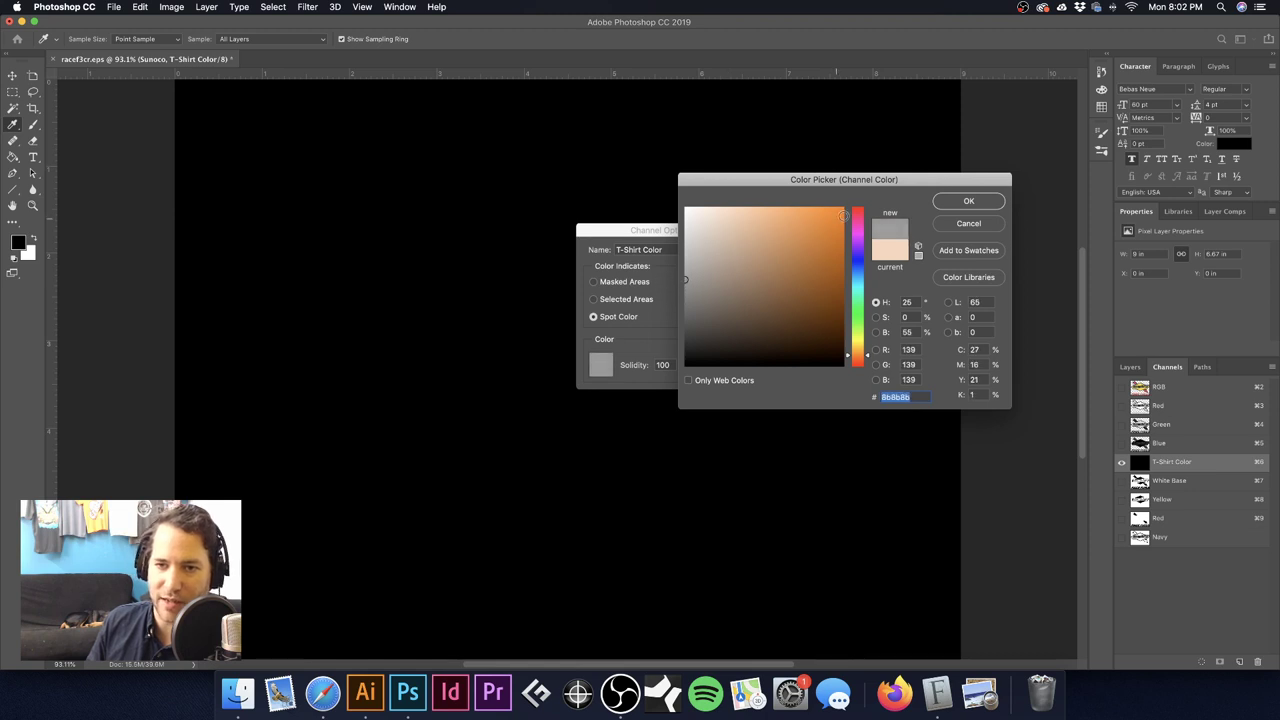
pyautogui.click(946, 205)
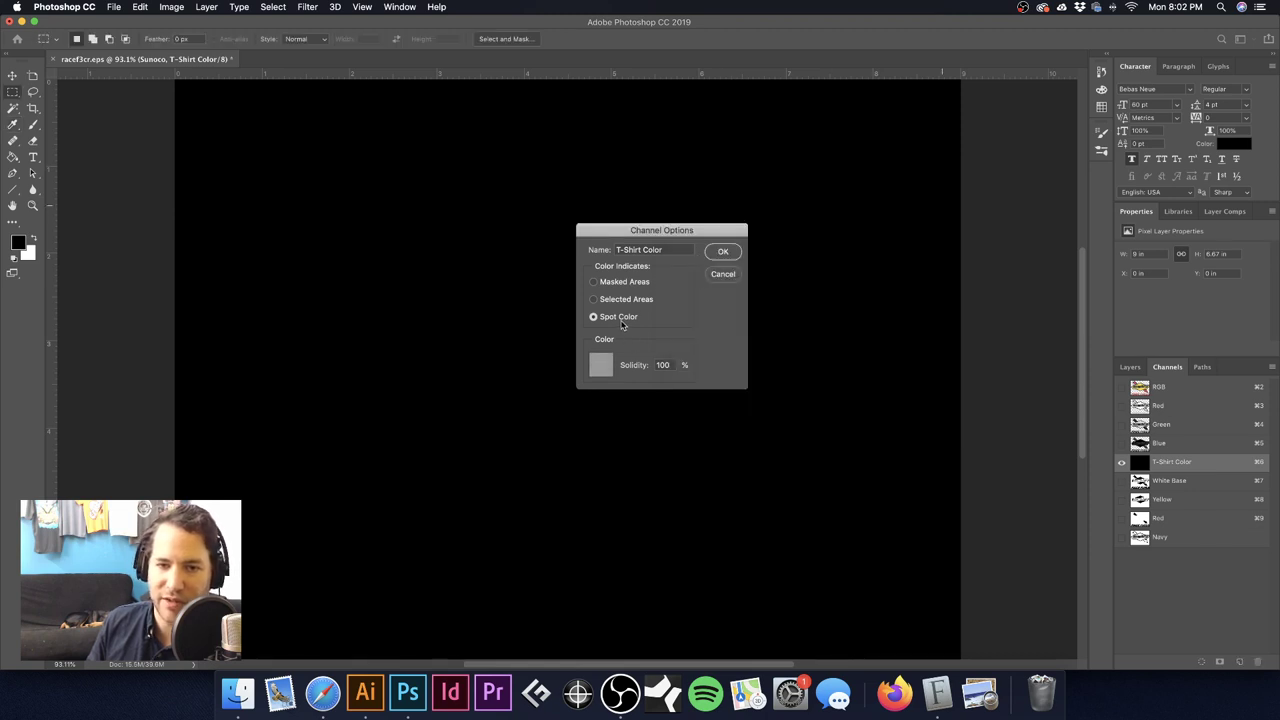
pyautogui.click(724, 252)
# Step: Turn on all spot channels to preview the logo, then return to the RGB composite
pyautogui.moveTo(1121, 481); pyautogui.dragTo(1121, 540)
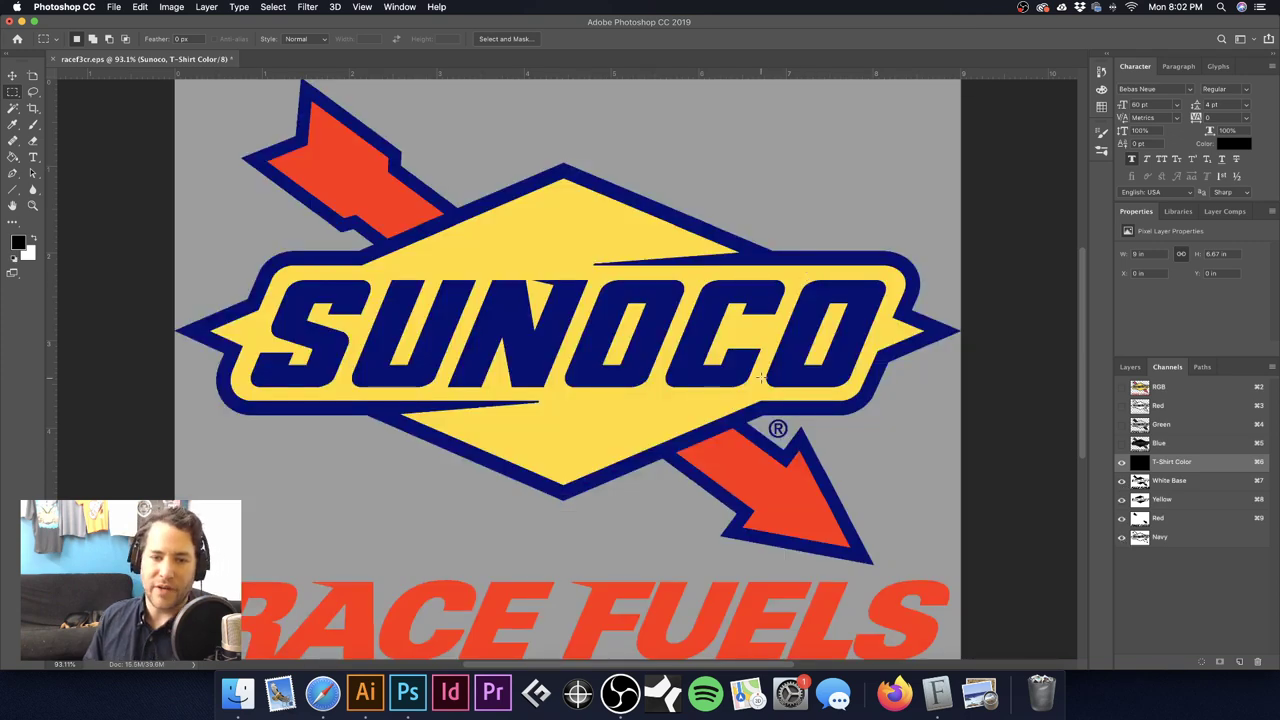
pyautogui.scroll(10, 760, 376)
pyautogui.scroll(6, 494, 363)
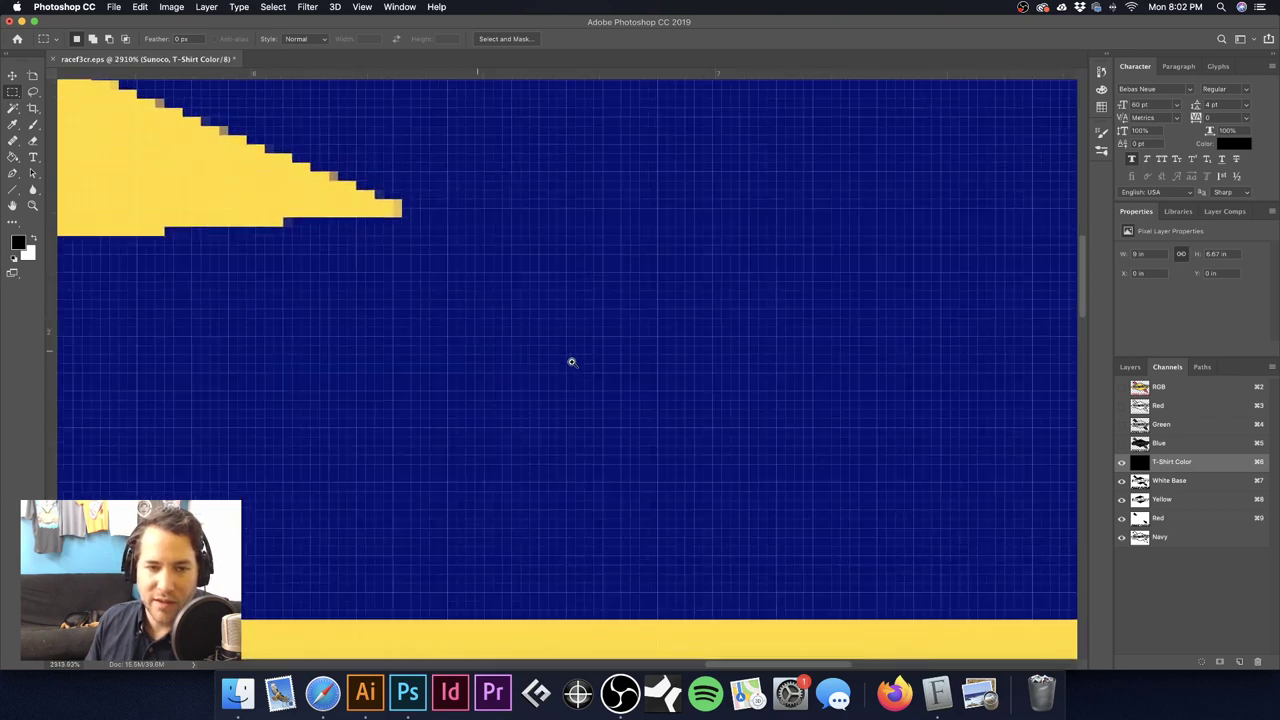
pyautogui.scroll(-6, 483, 360)
pyautogui.scroll(-10, 484, 362)
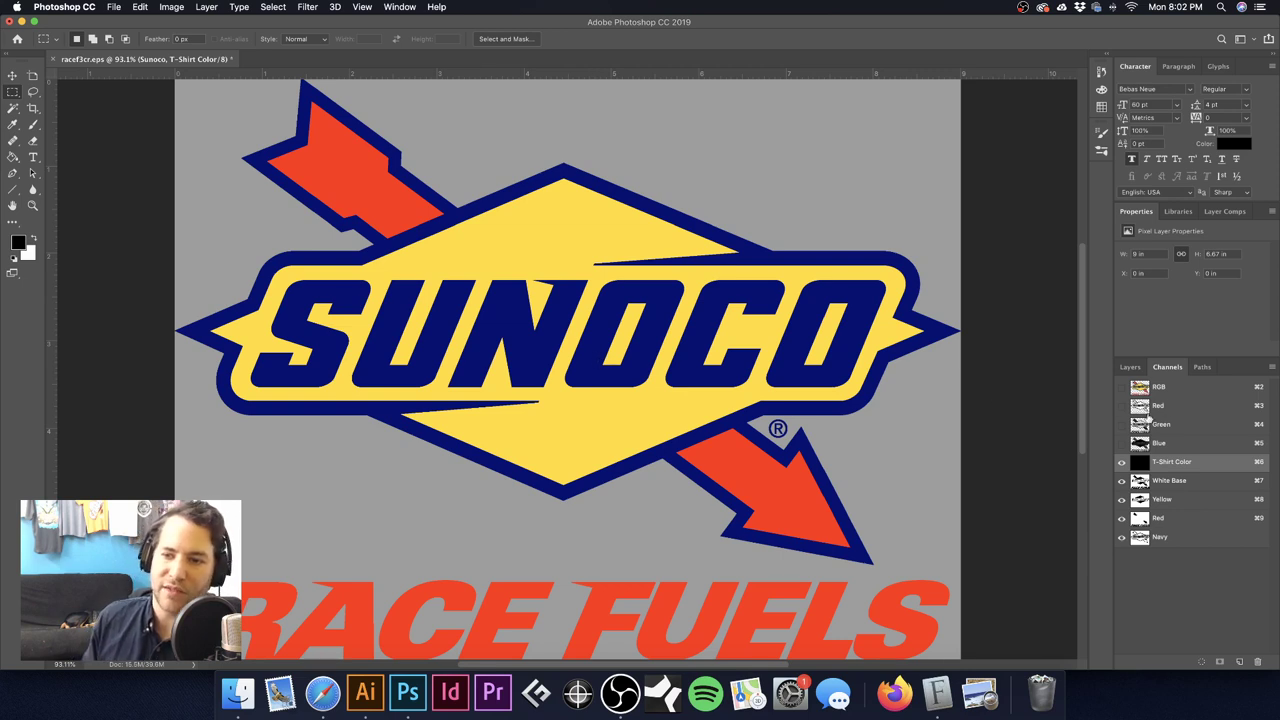
pyautogui.click(1183, 390)
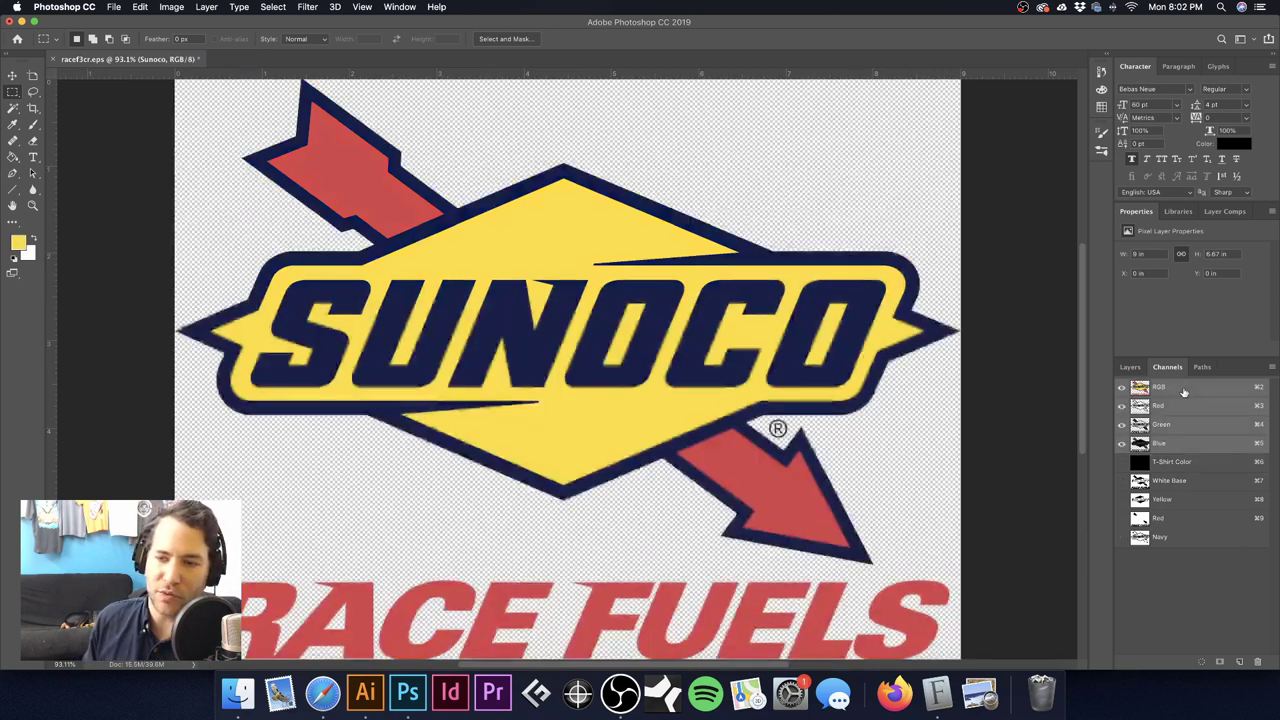
# Step: Start saving the file as 'test sunoco' in the Desktop folder
pyautogui.click(1193, 463)
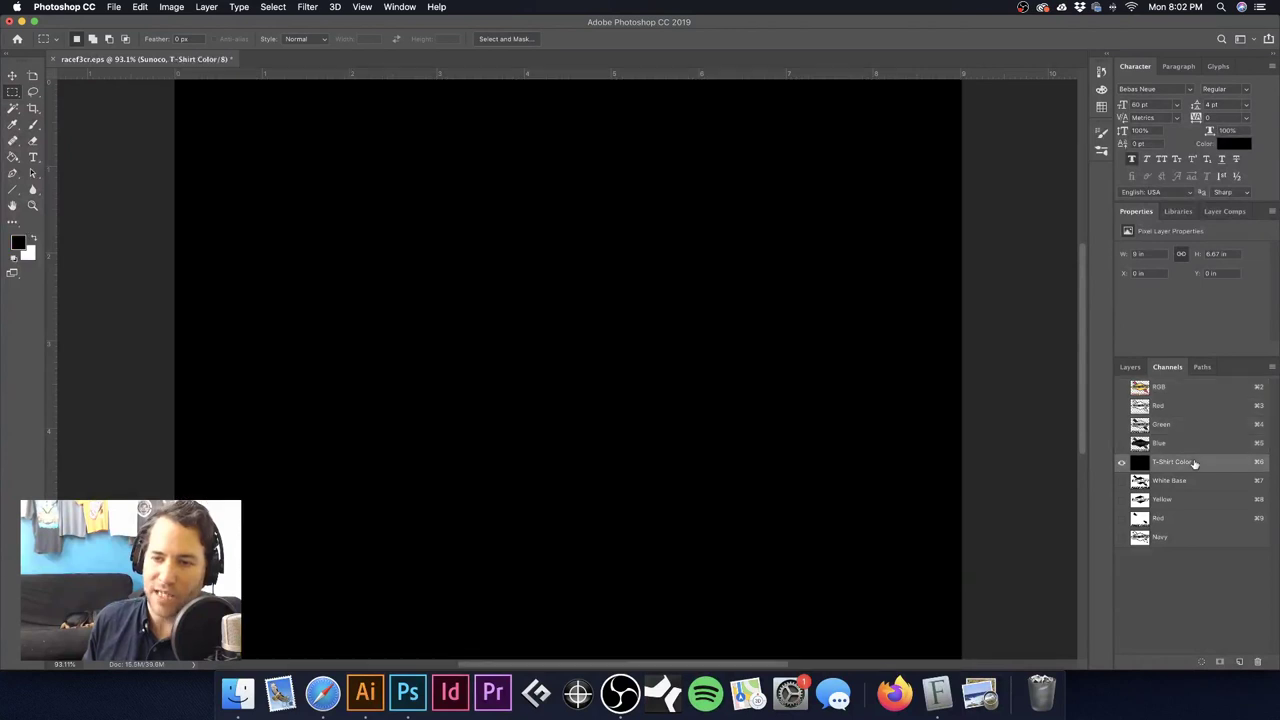
pyautogui.click(1190, 388)
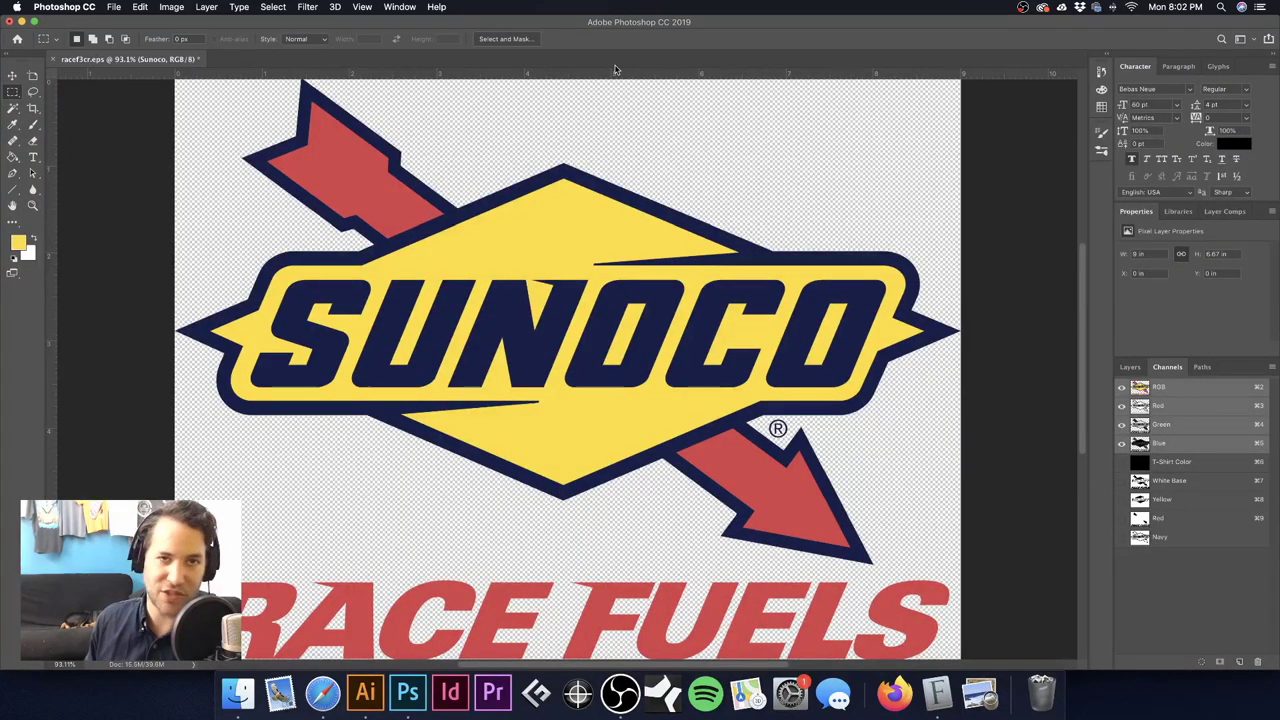
pyautogui.press('super+s')
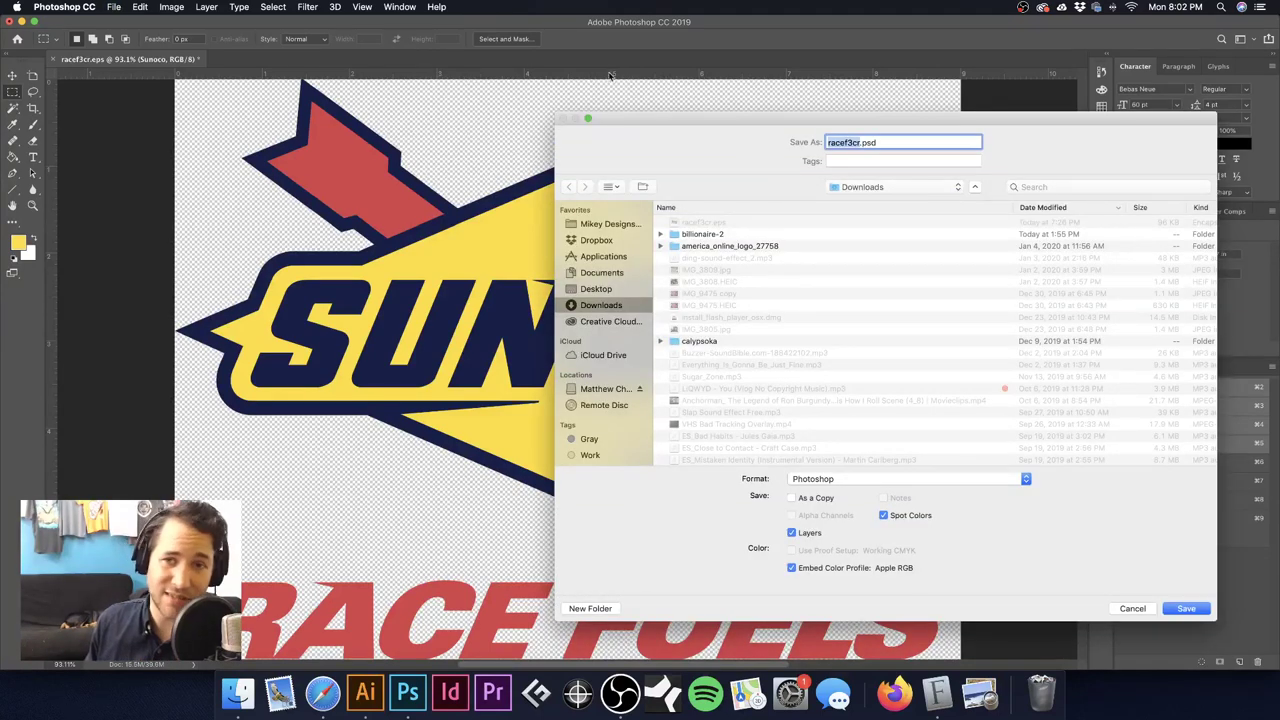
pyautogui.write('test sun')
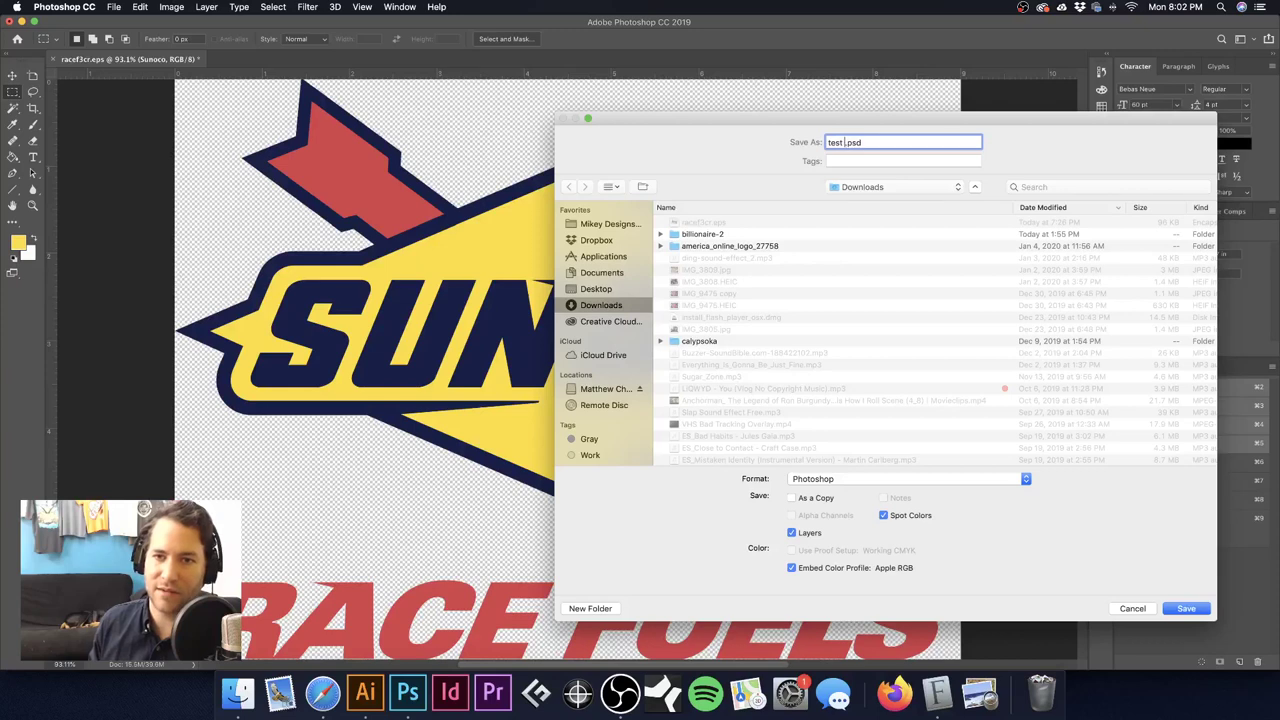
pyautogui.moveTo(647, 120); pyautogui.dragTo(487, 160)
pyautogui.write('oco')
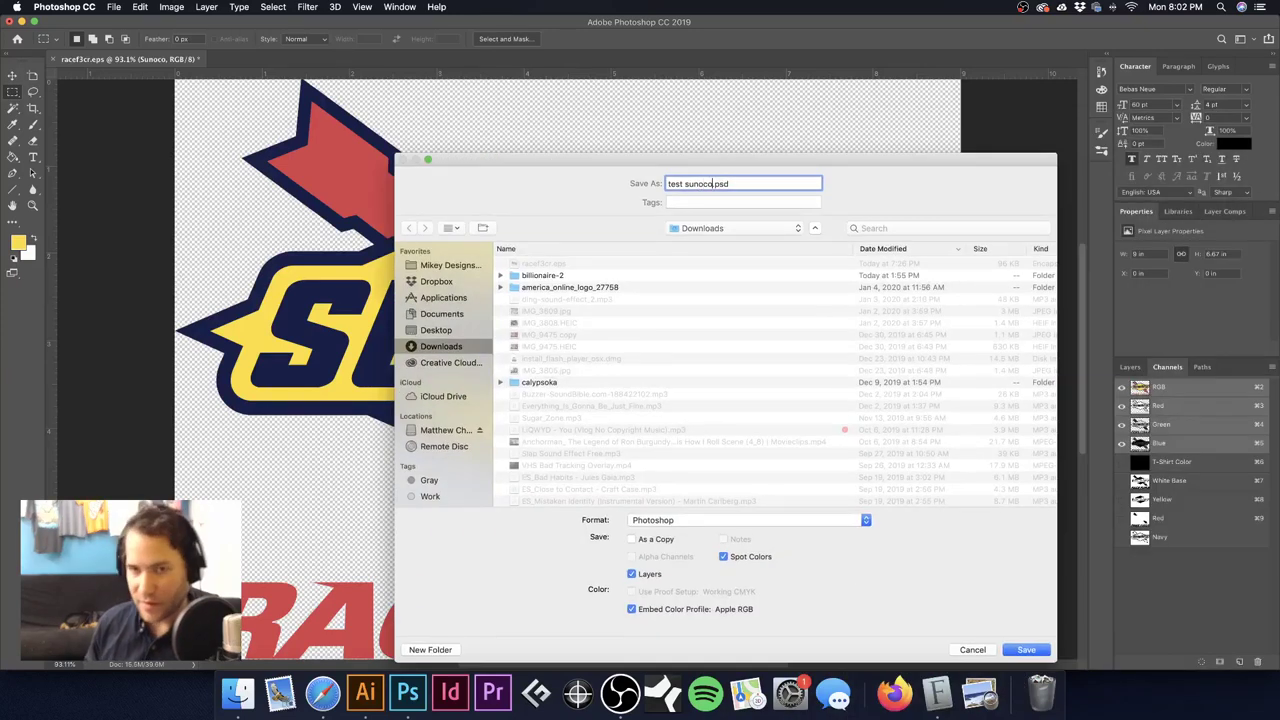
pyautogui.moveTo(537, 166); pyautogui.dragTo(383, 118)
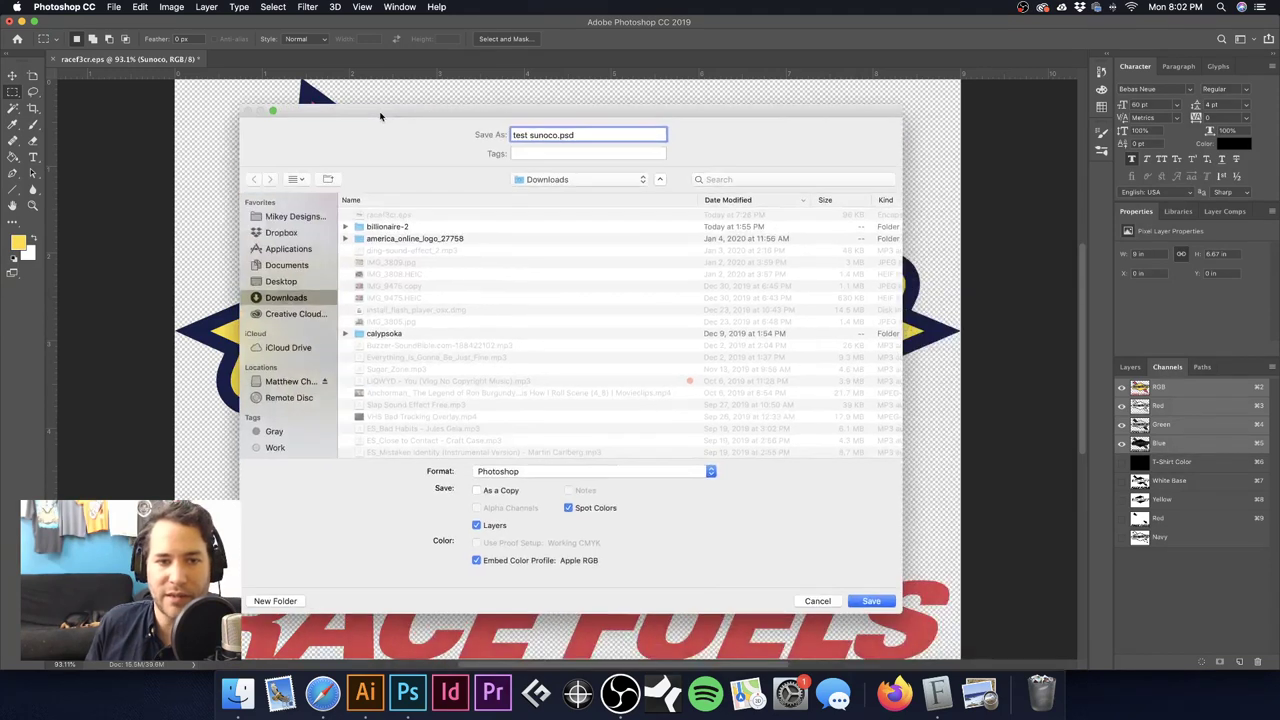
pyautogui.click(285, 282)
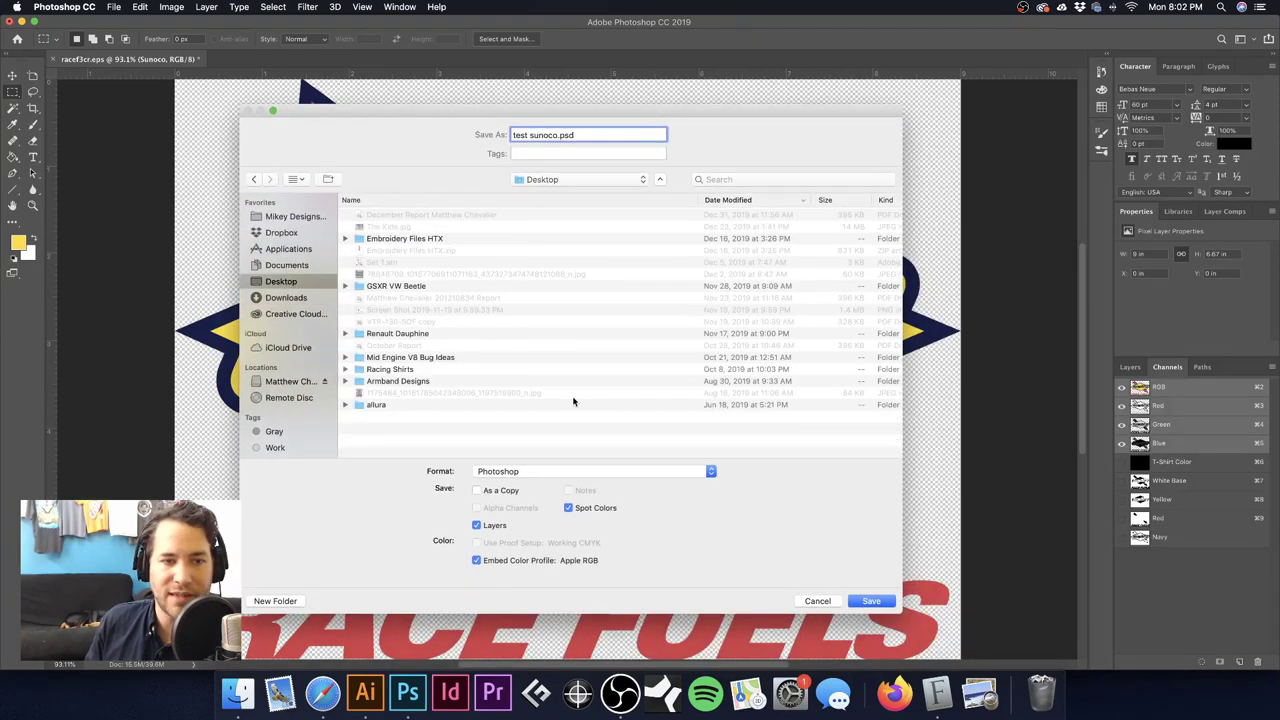
# Step: Save test sunoco.psd as a Photoshop-format copy without layers, accepting the format options
pyautogui.click(879, 603)
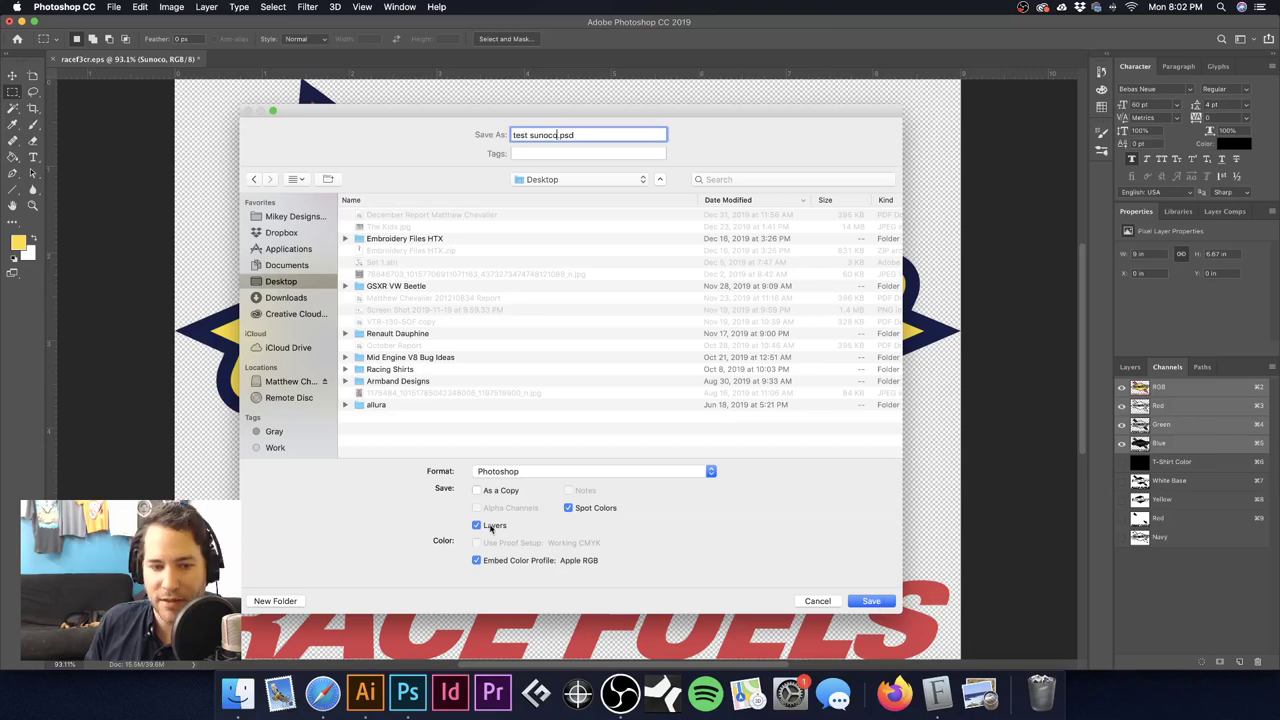
pyautogui.moveTo(697, 112); pyautogui.dragTo(725, 108)
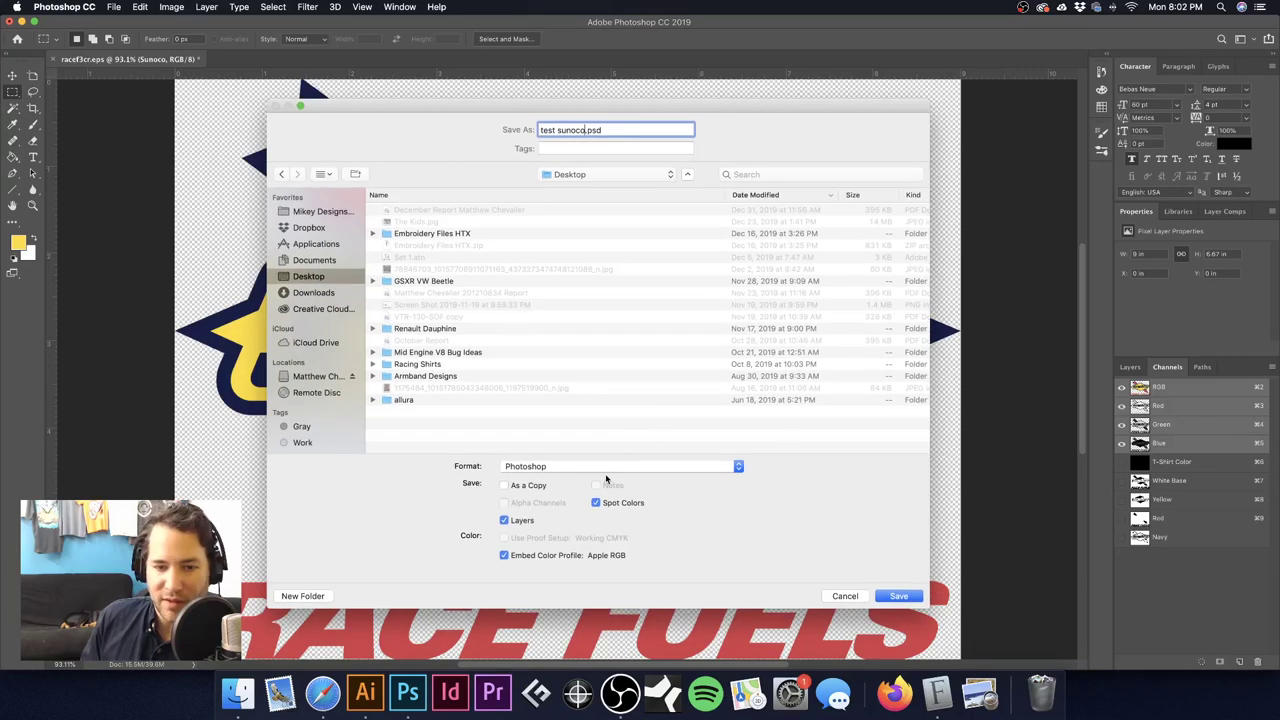
pyautogui.click(503, 521)
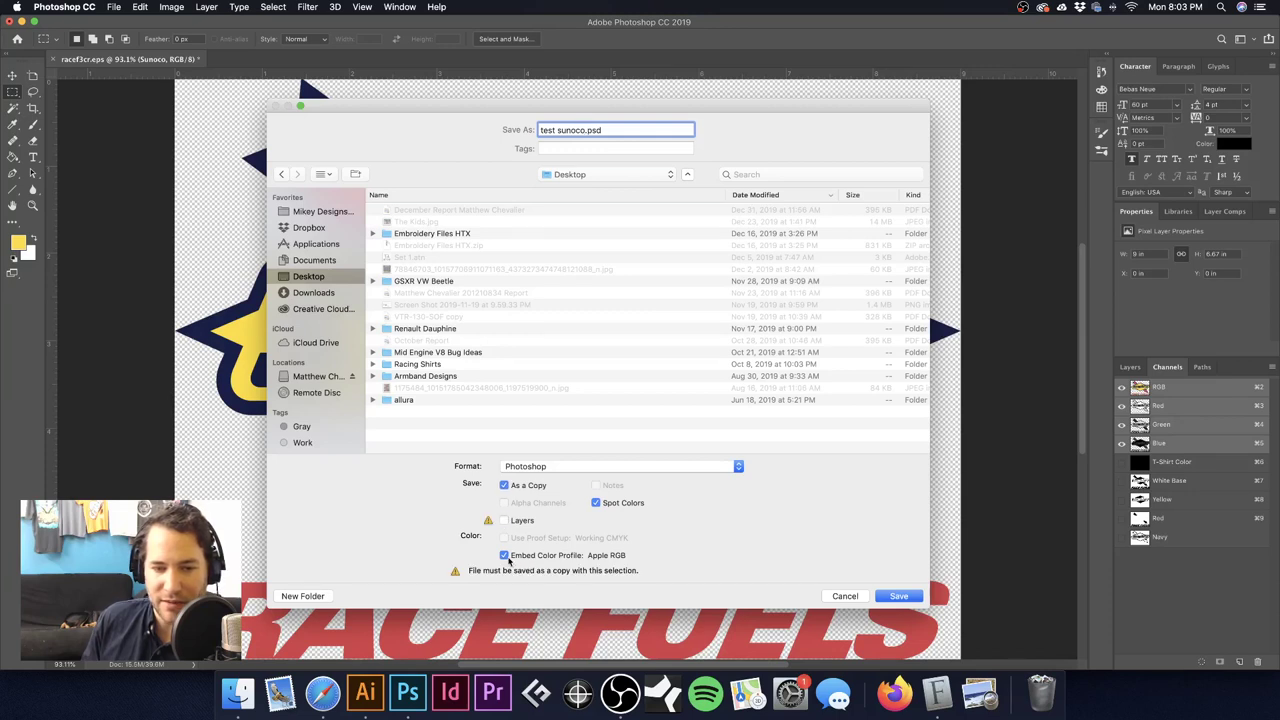
pyautogui.click(579, 466)
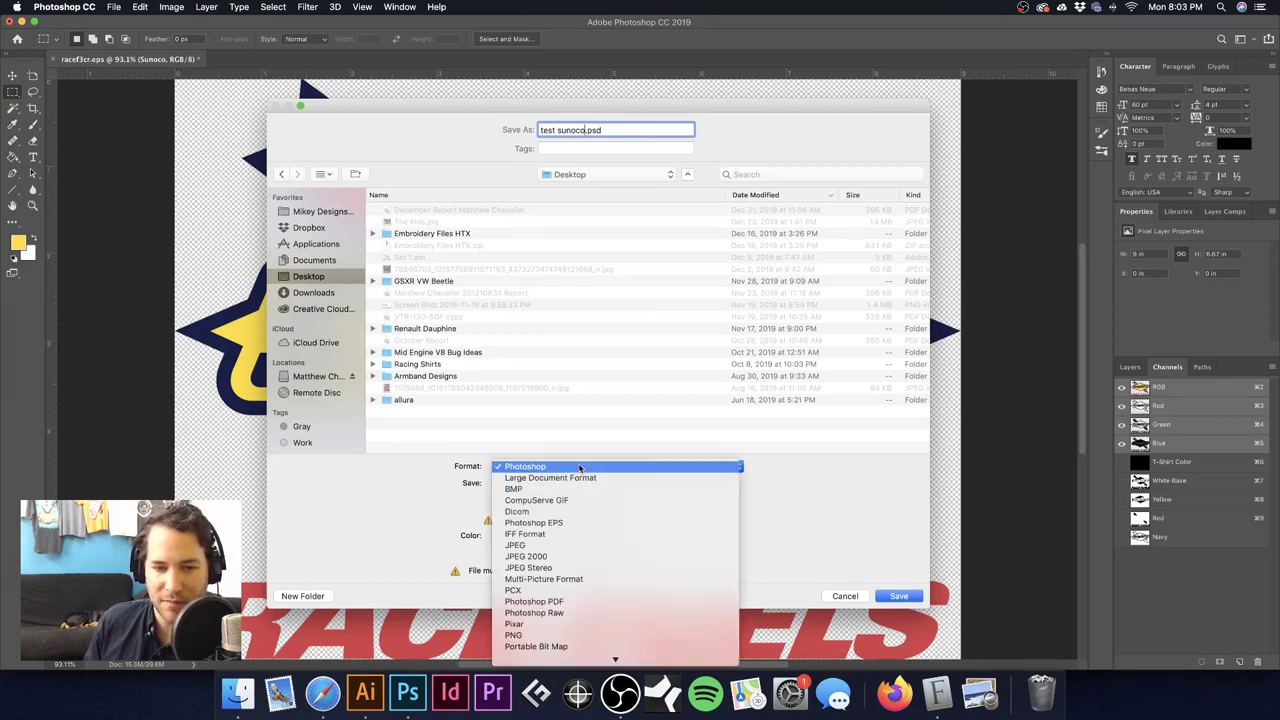
pyautogui.scroll(-2, 583, 486)
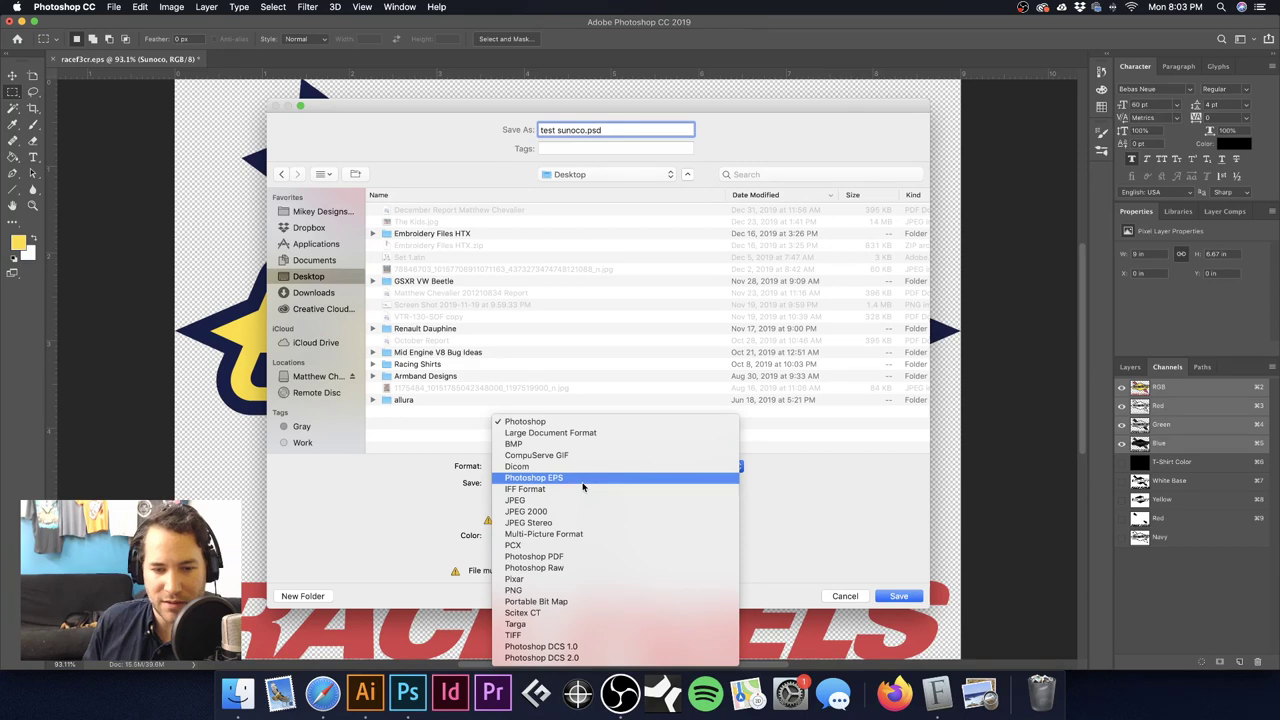
pyautogui.click(590, 657)
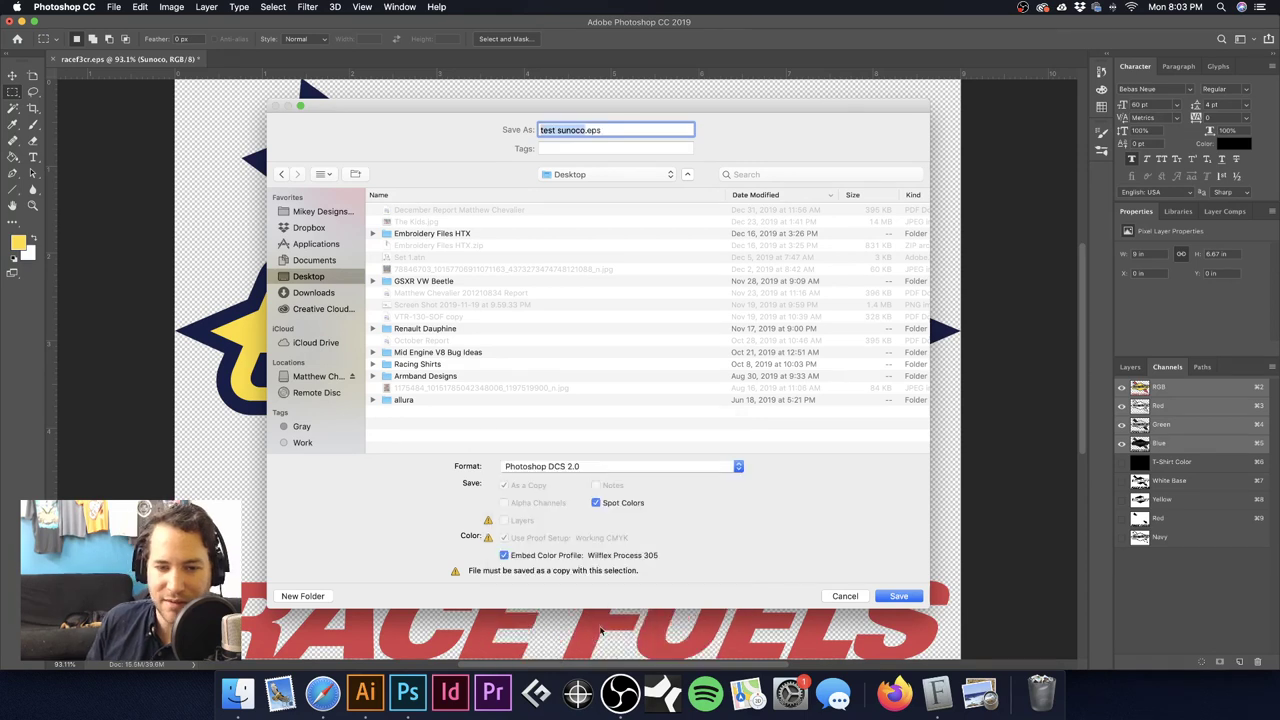
pyautogui.click(600, 467)
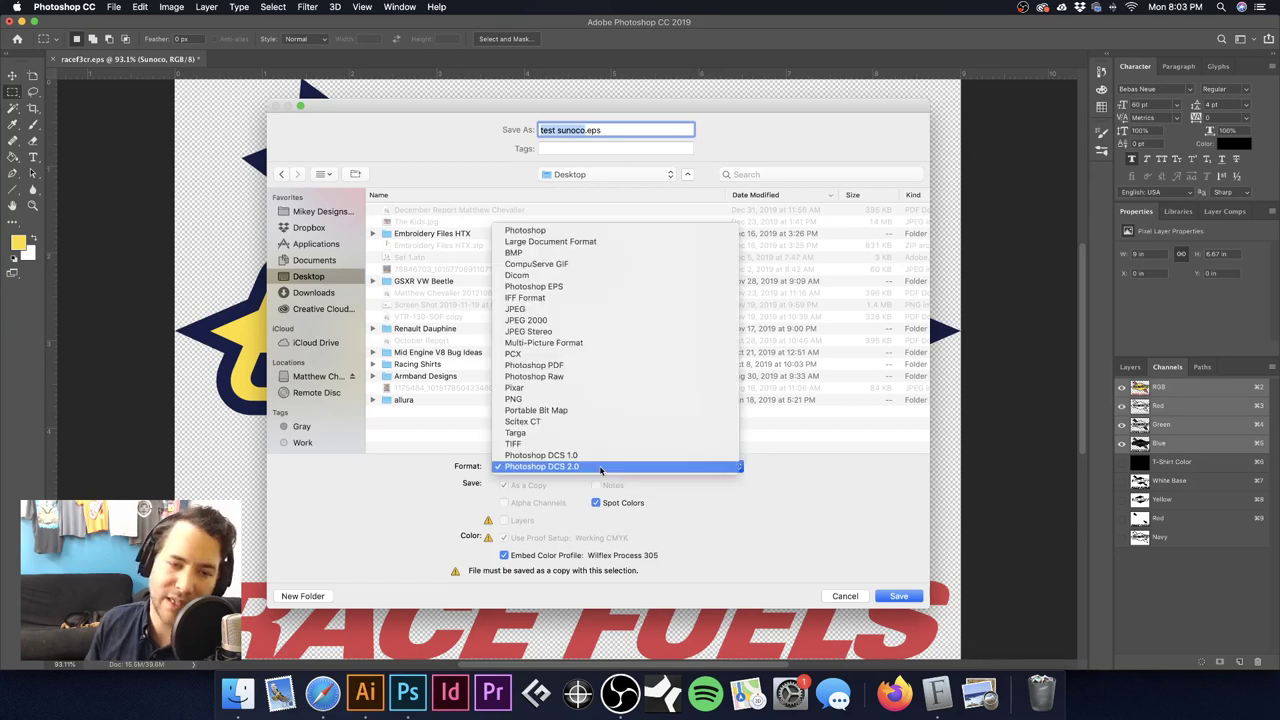
pyautogui.click(634, 232)
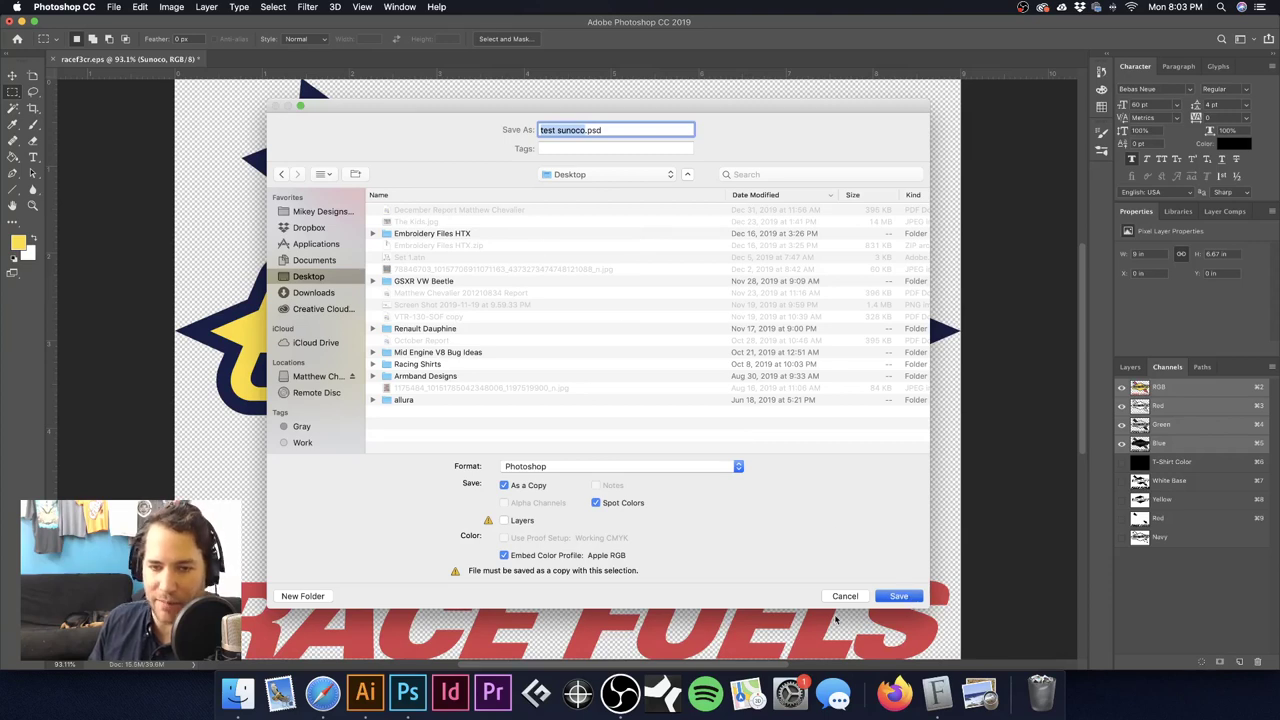
pyautogui.press('Return')
pyautogui.click(980, 248)
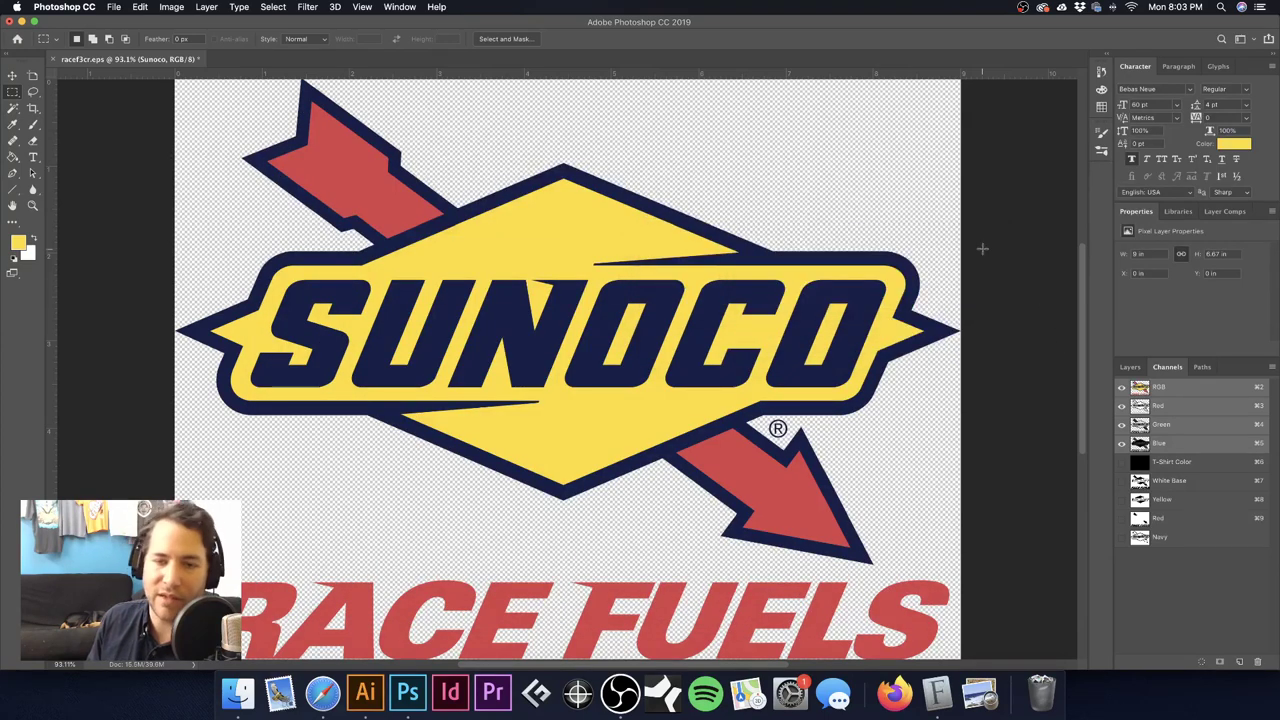
# Step: Switch to Illustrator and bring up the Open dialog
pyautogui.click(380, 695)
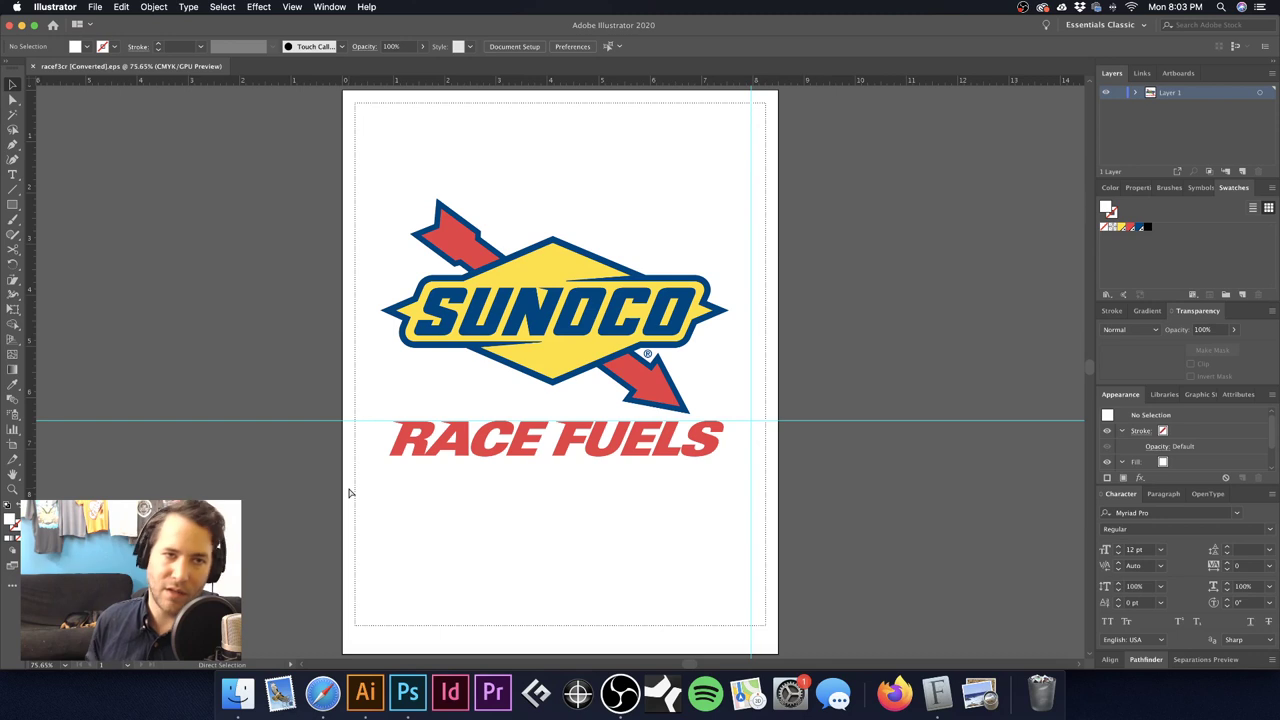
pyautogui.press('super+o')
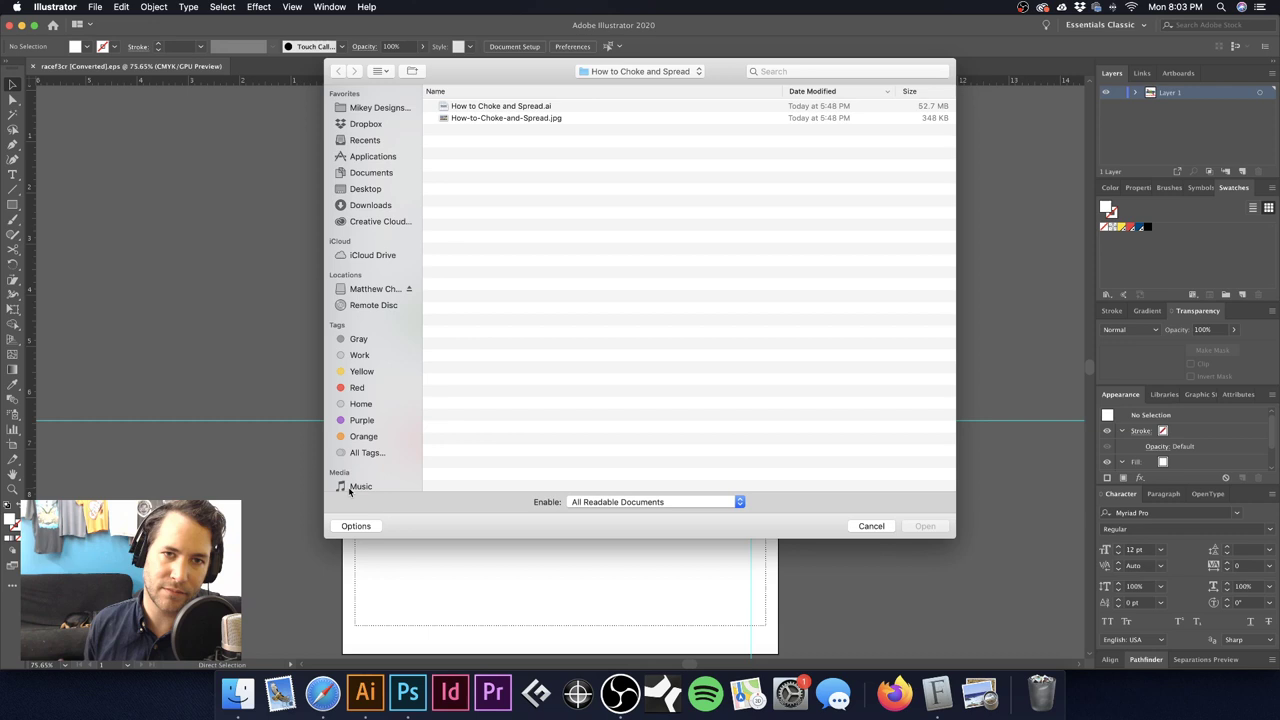
# Step: Open T-Shirt Registration Template CC.ait from the Templates folder as a new document
pyautogui.moveTo(518, 72); pyautogui.dragTo(491, 97)
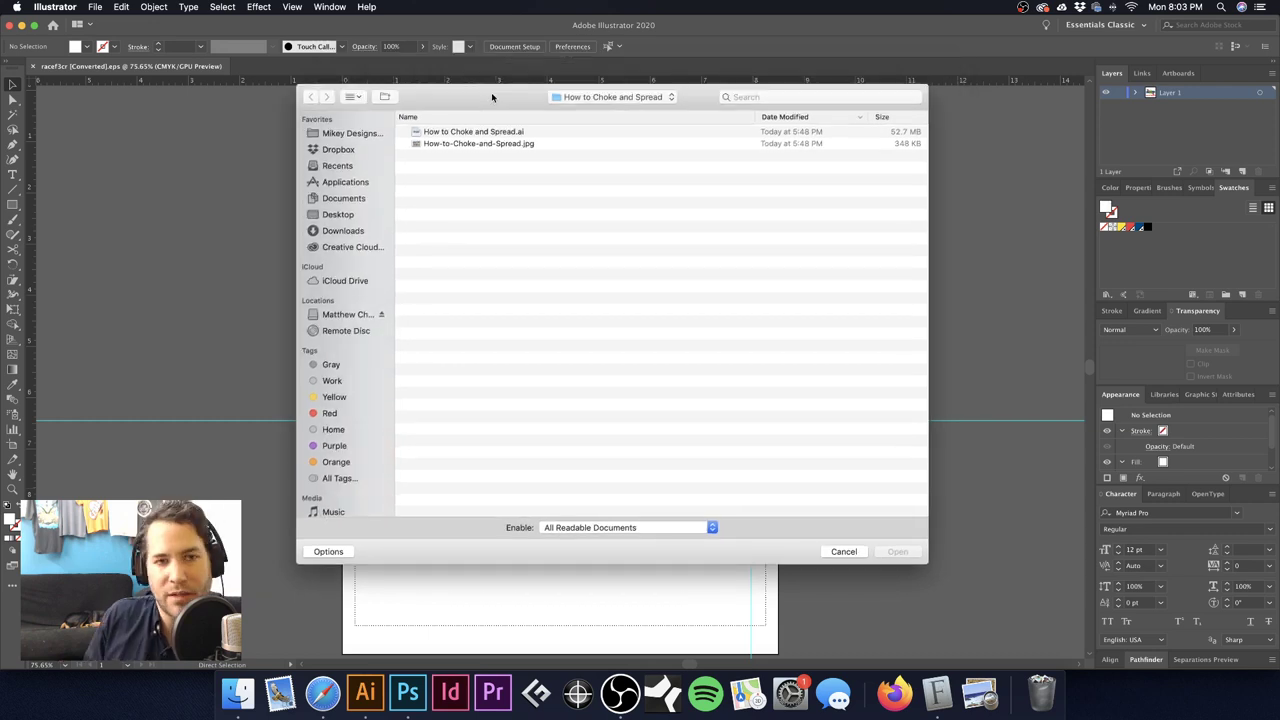
pyautogui.click(358, 133)
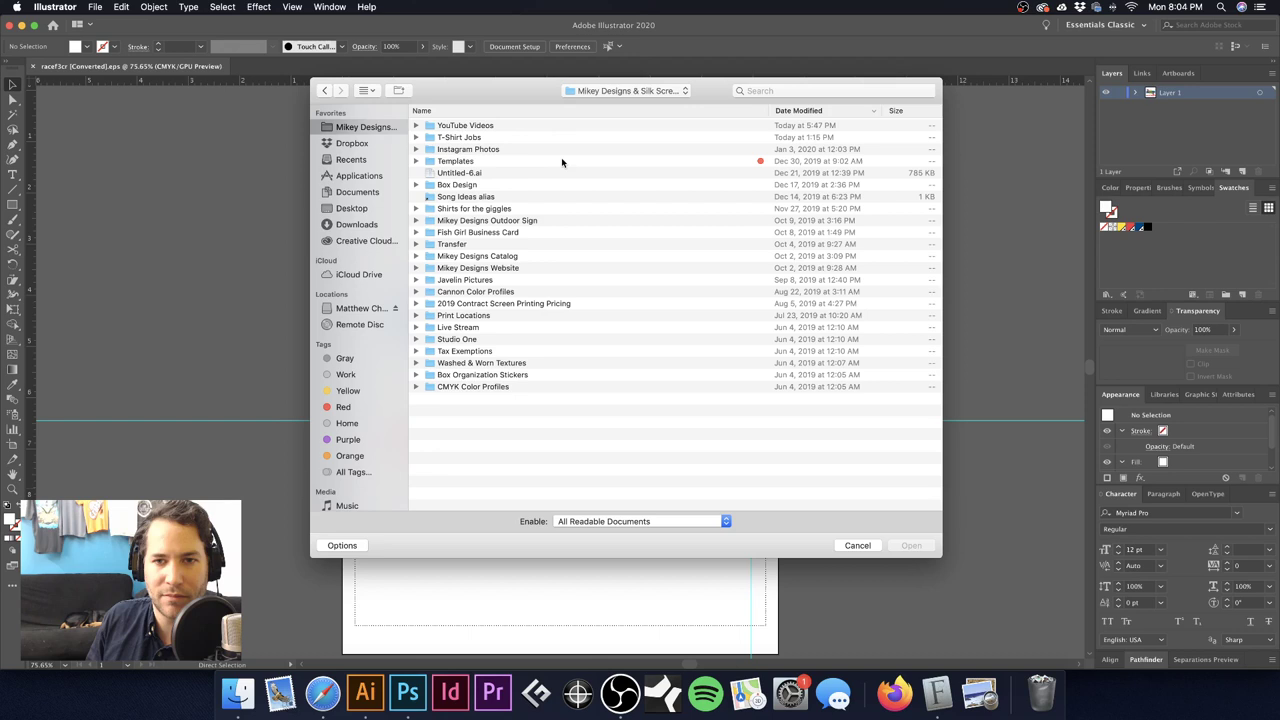
pyautogui.doubleClick(504, 164)
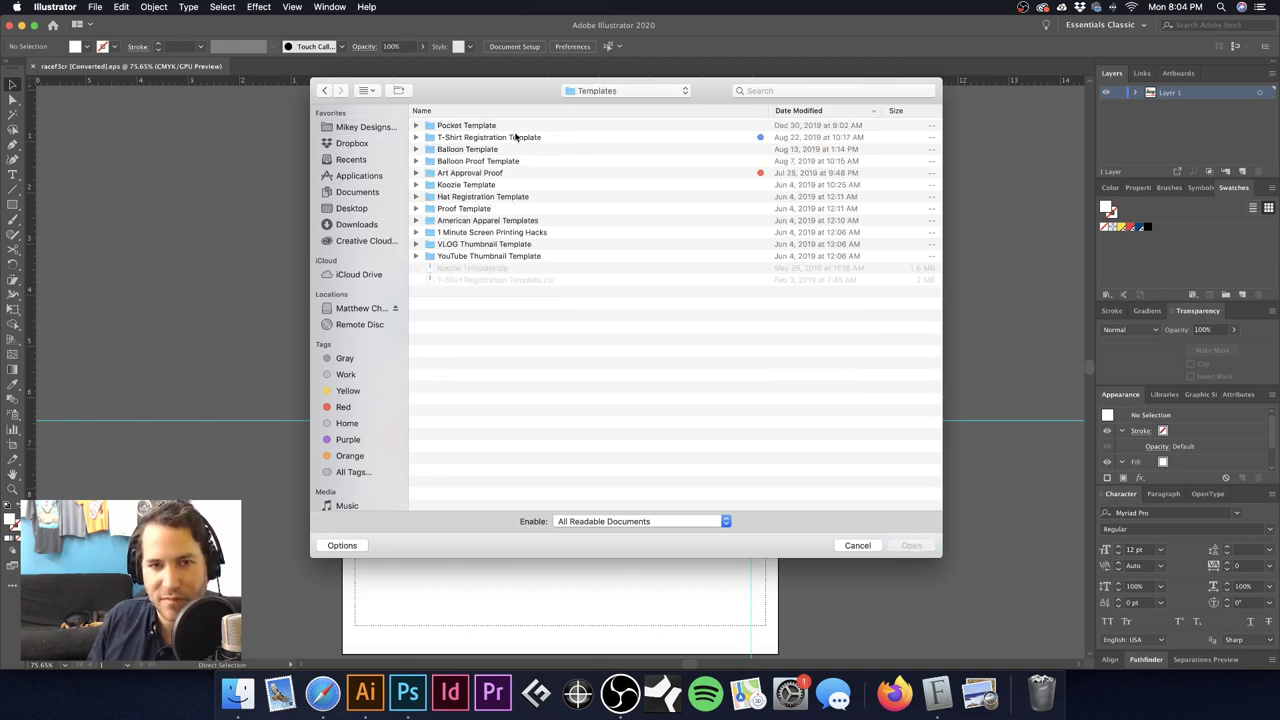
pyautogui.doubleClick(517, 137)
pyautogui.click(525, 128)
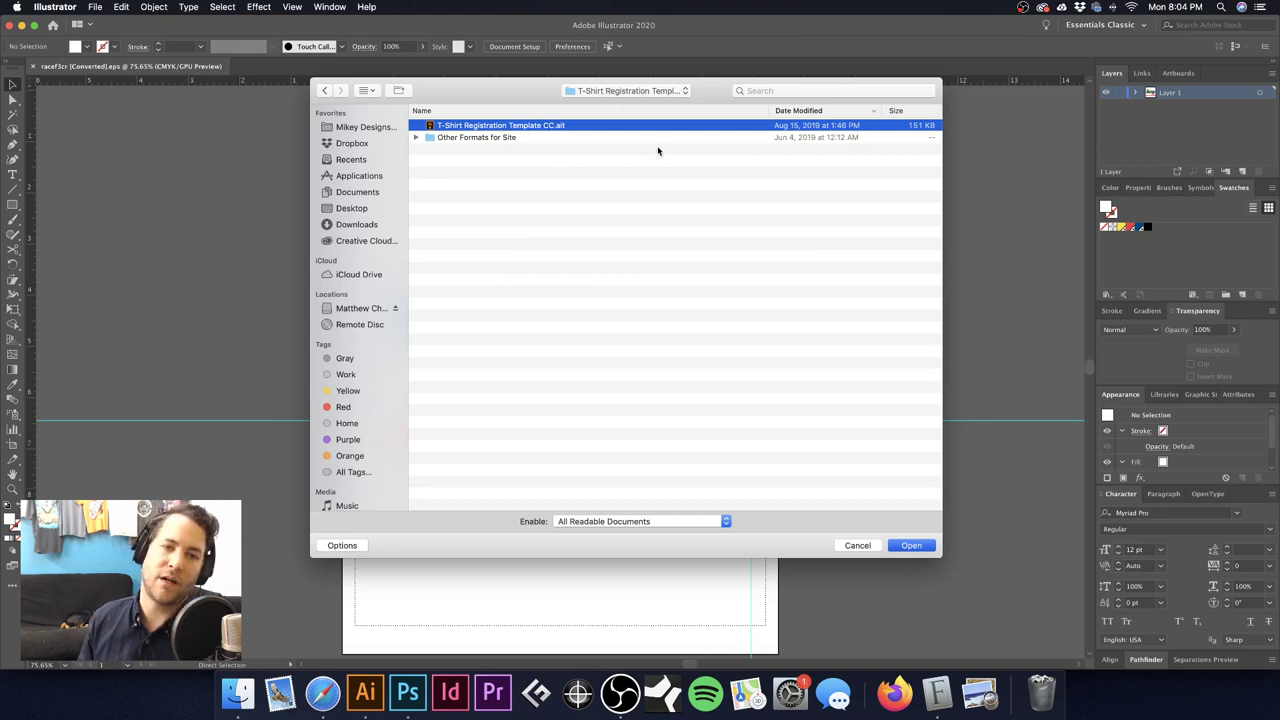
pyautogui.press('Return')
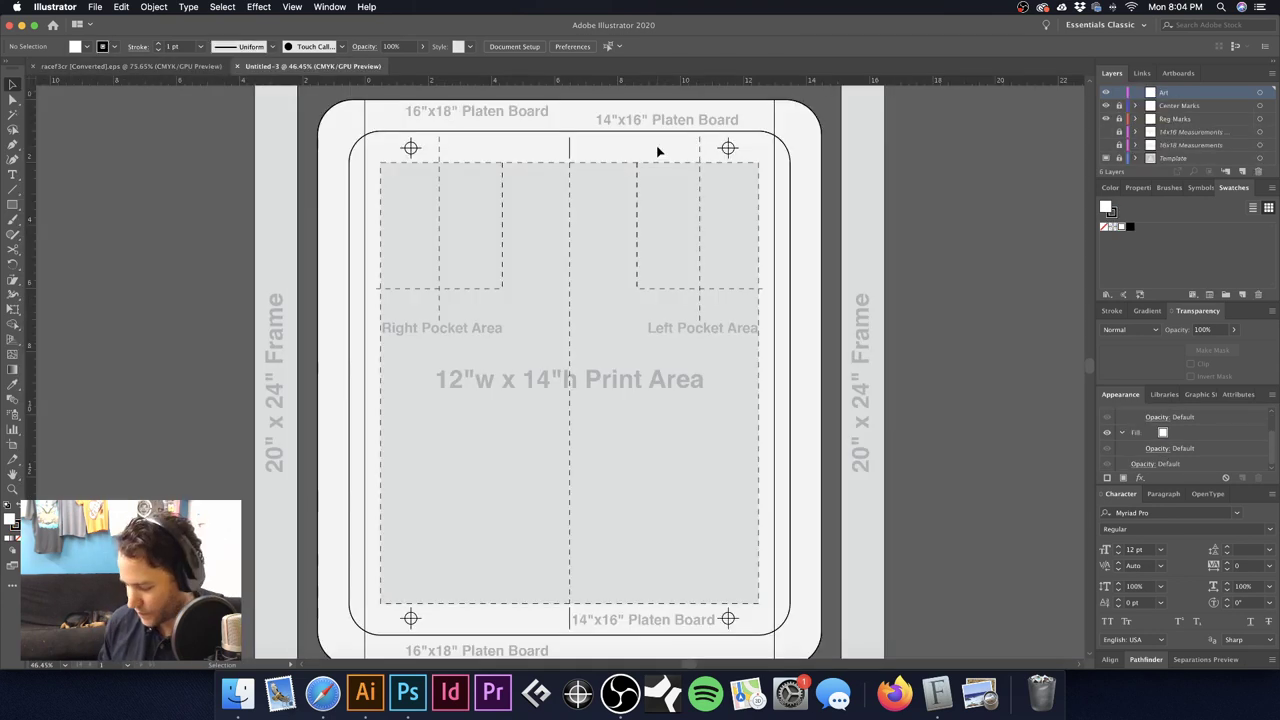
# Step: In the Place dialog, select test sunoco.psd on the Desktop
pyautogui.press('super+shift+p')
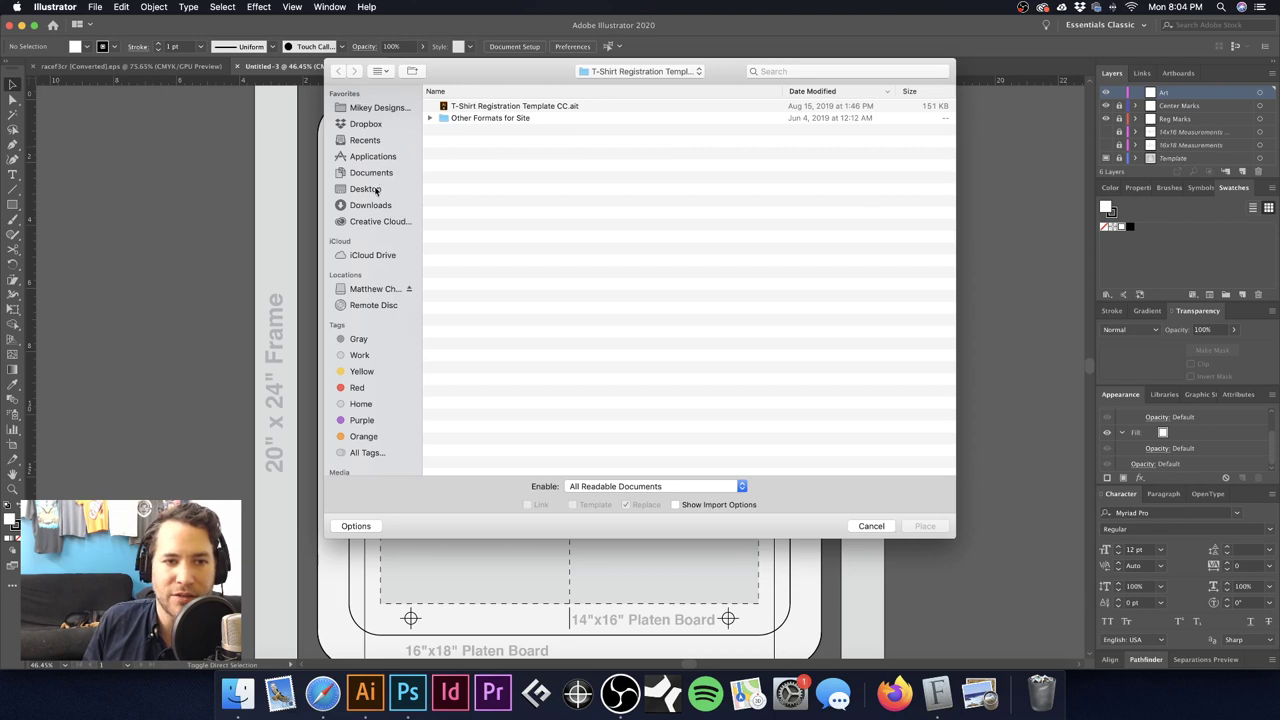
pyautogui.click(372, 189)
pyautogui.click(482, 108)
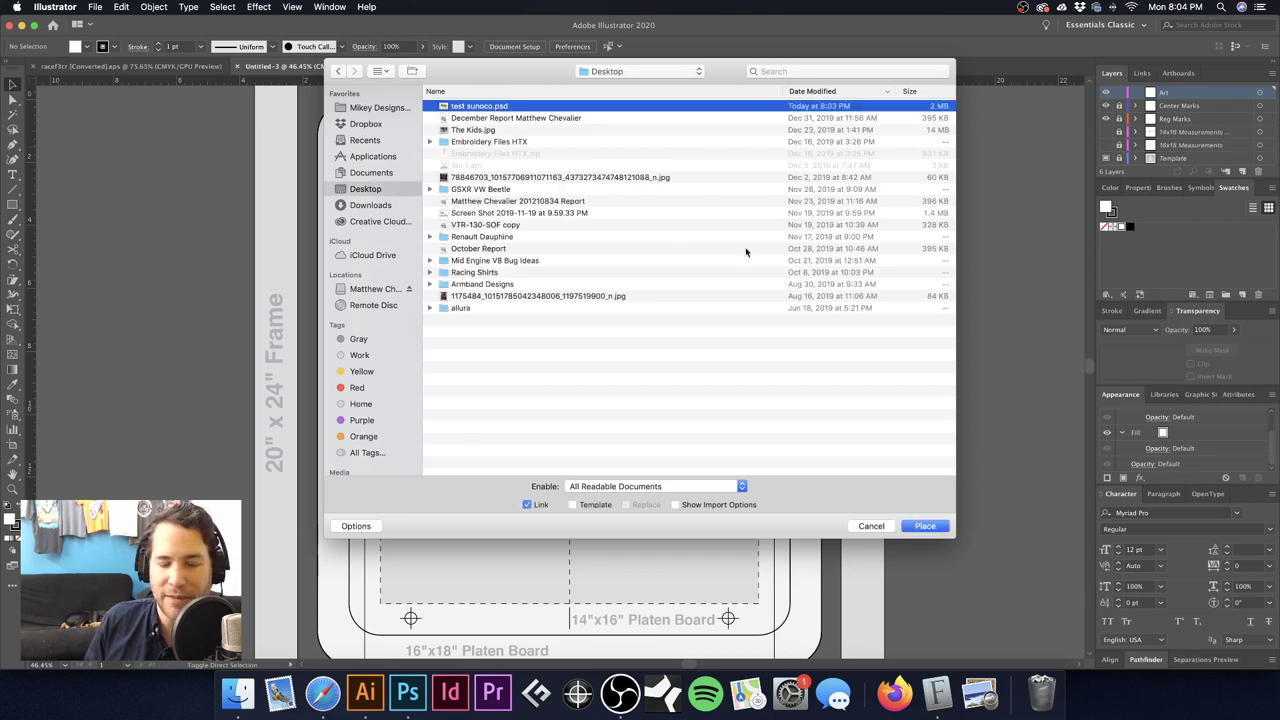
# Step: Try placing test sunoco.psd, dismiss the spot colour conflict alert, and return to Photoshop
pyautogui.press('Return')
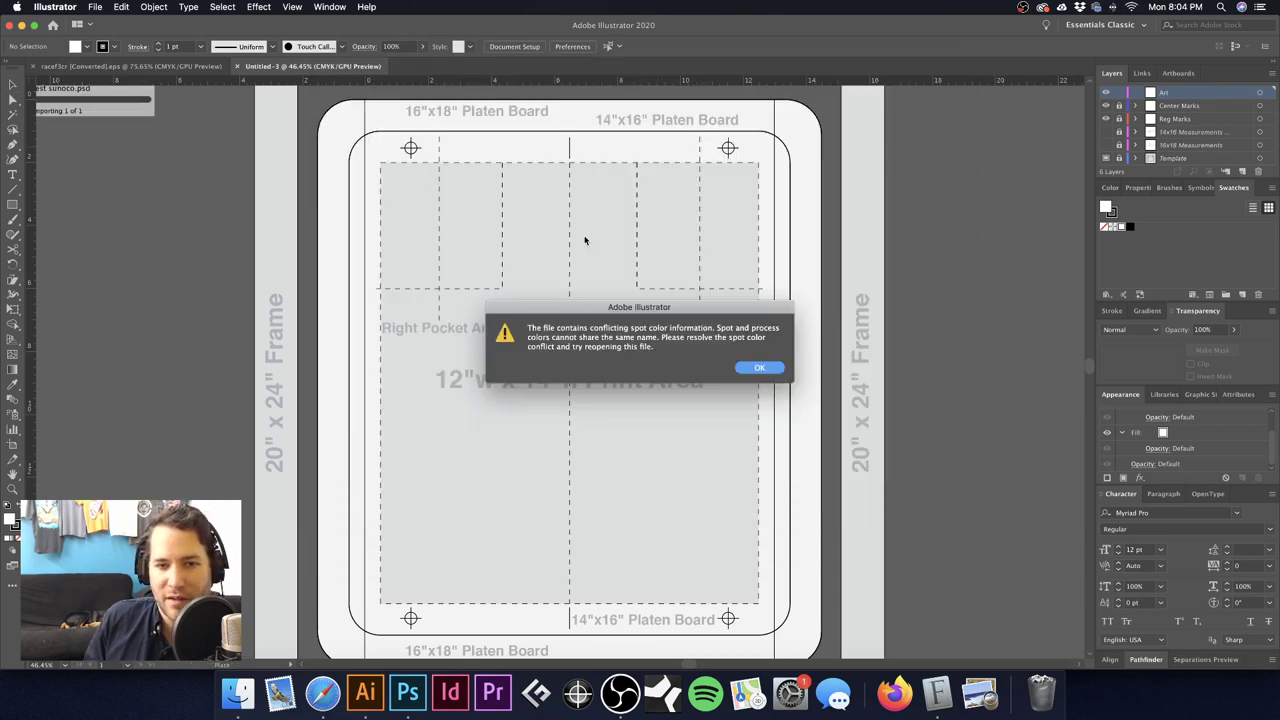
pyautogui.click(763, 369)
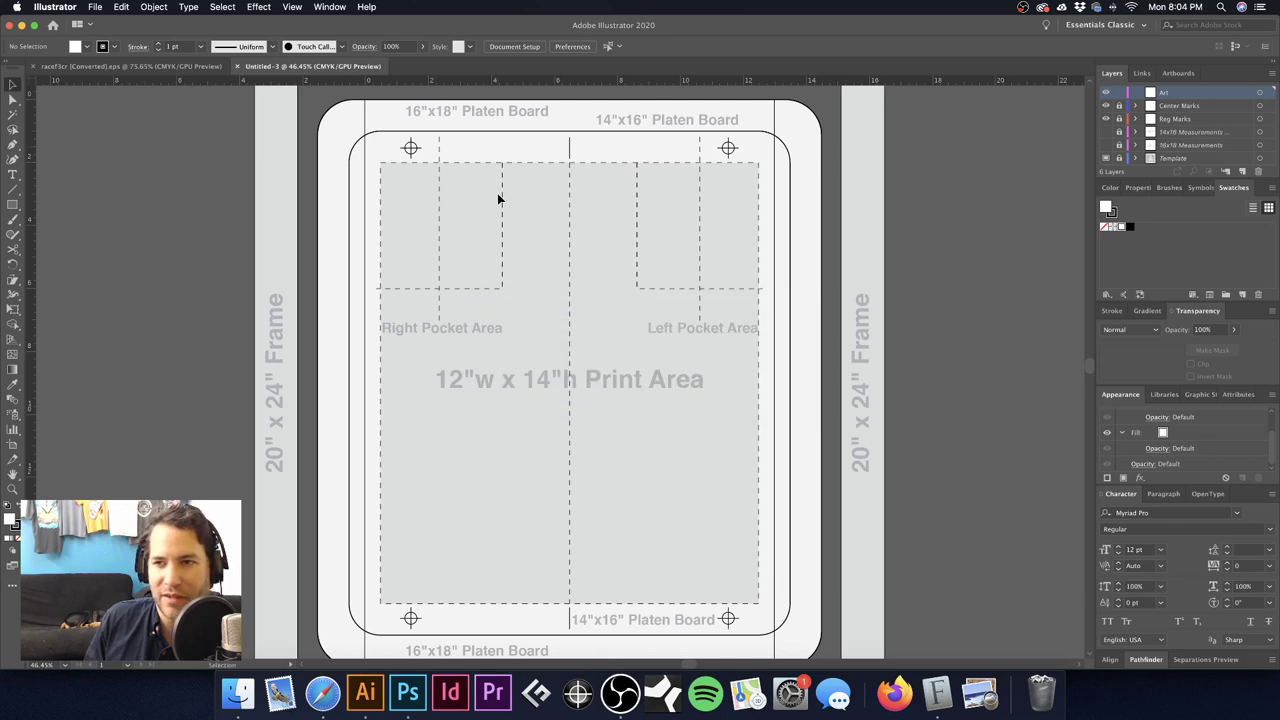
pyautogui.click(407, 692)
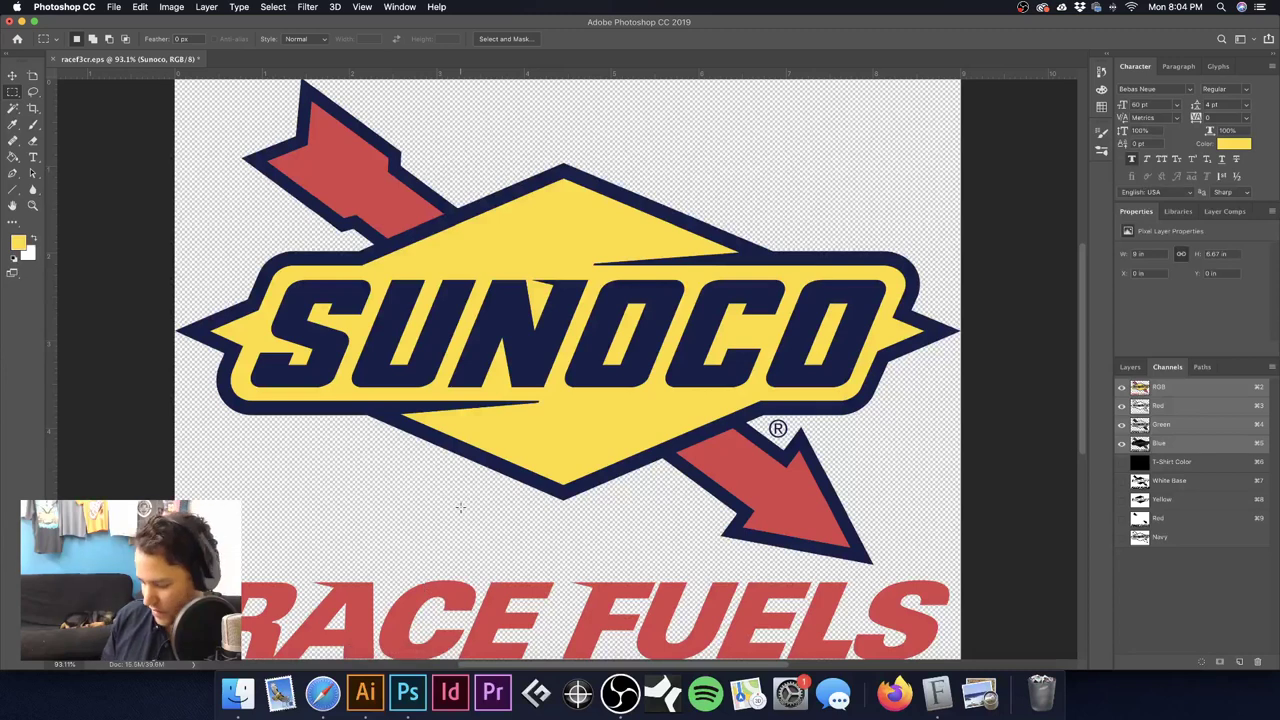
# Step: Delete the T-Shirt Color channel from the Sunoco file
pyautogui.click(1199, 464)
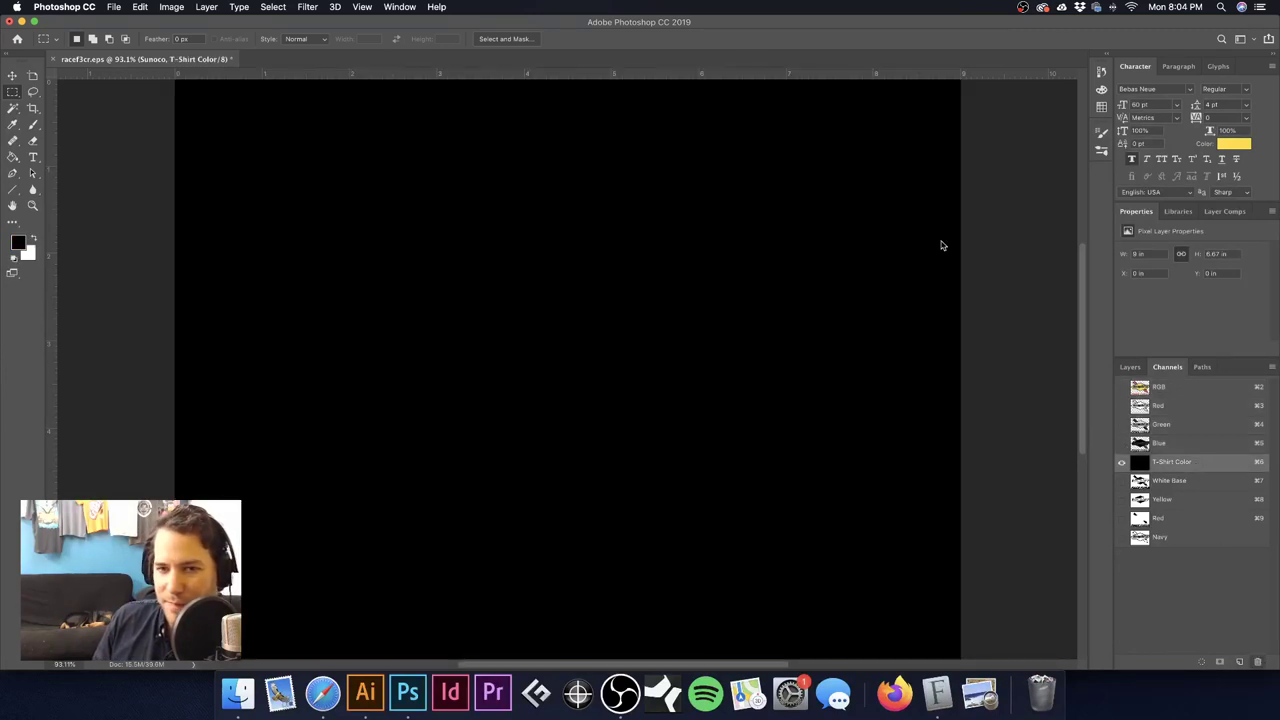
pyautogui.click(1257, 662)
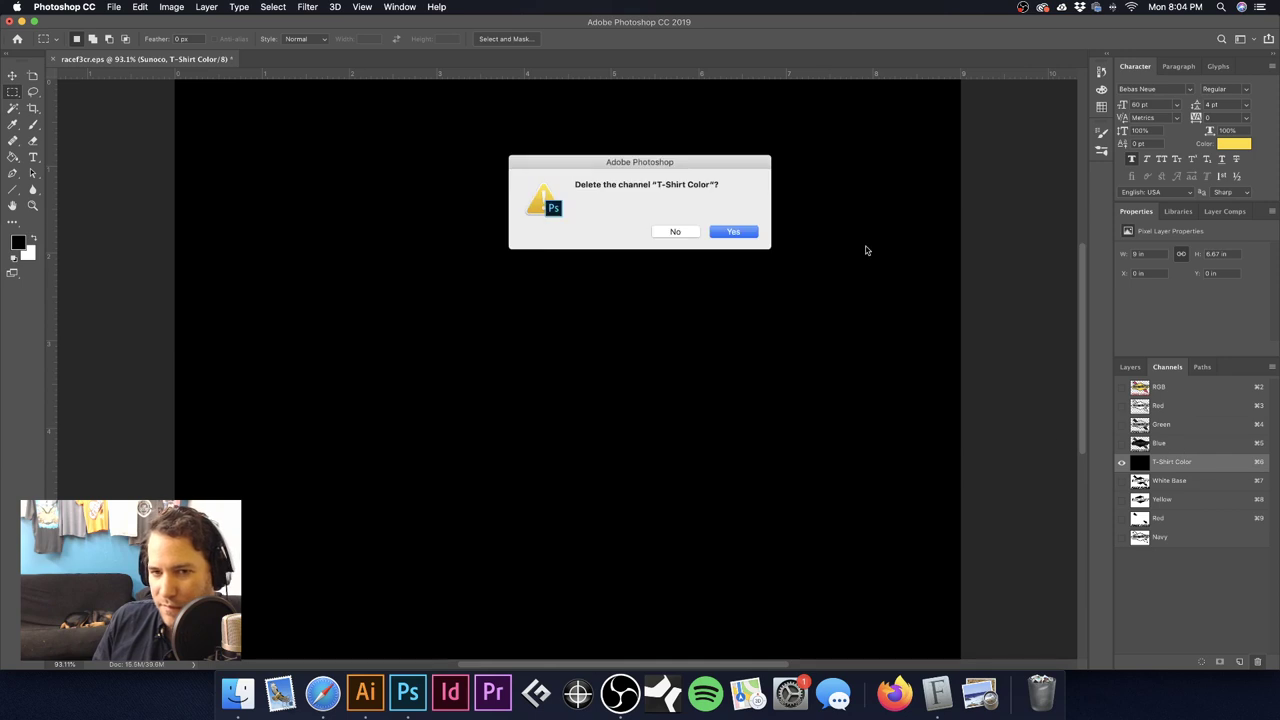
pyautogui.click(736, 232)
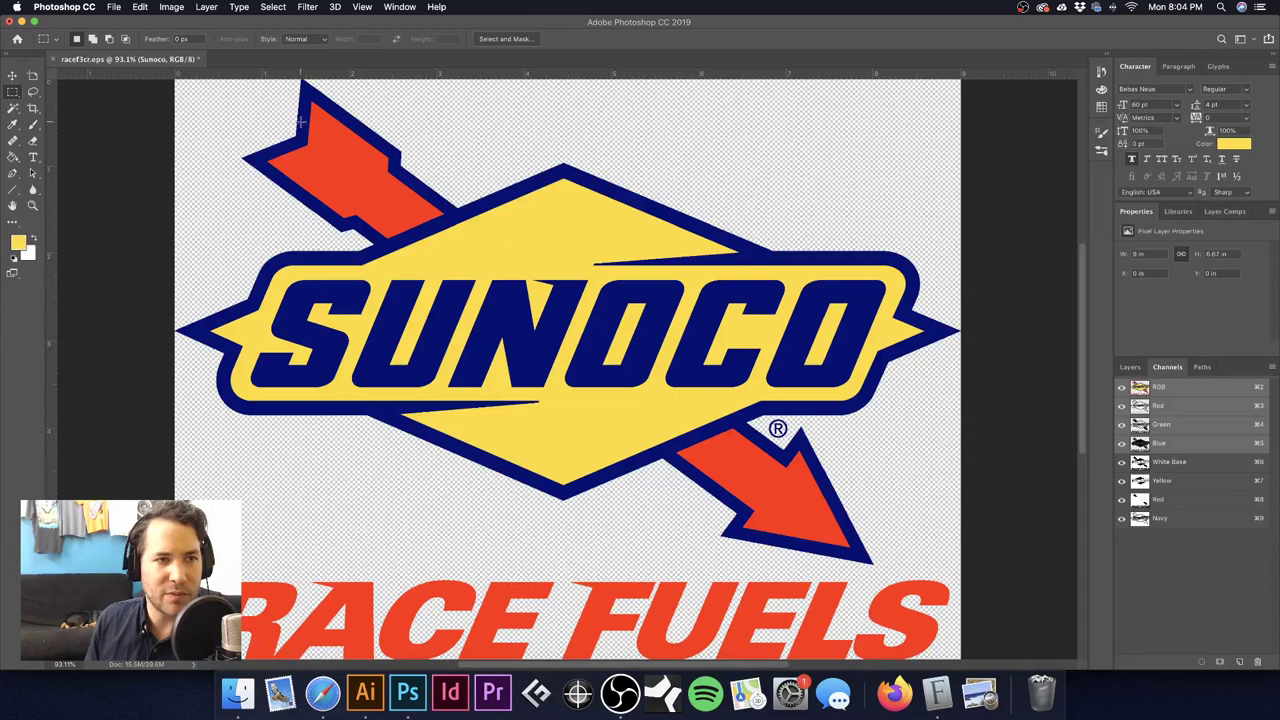
# Step: Resave without layers over test sunoco.psd on the Desktop, then return to Illustrator
pyautogui.press('super+shift+s')
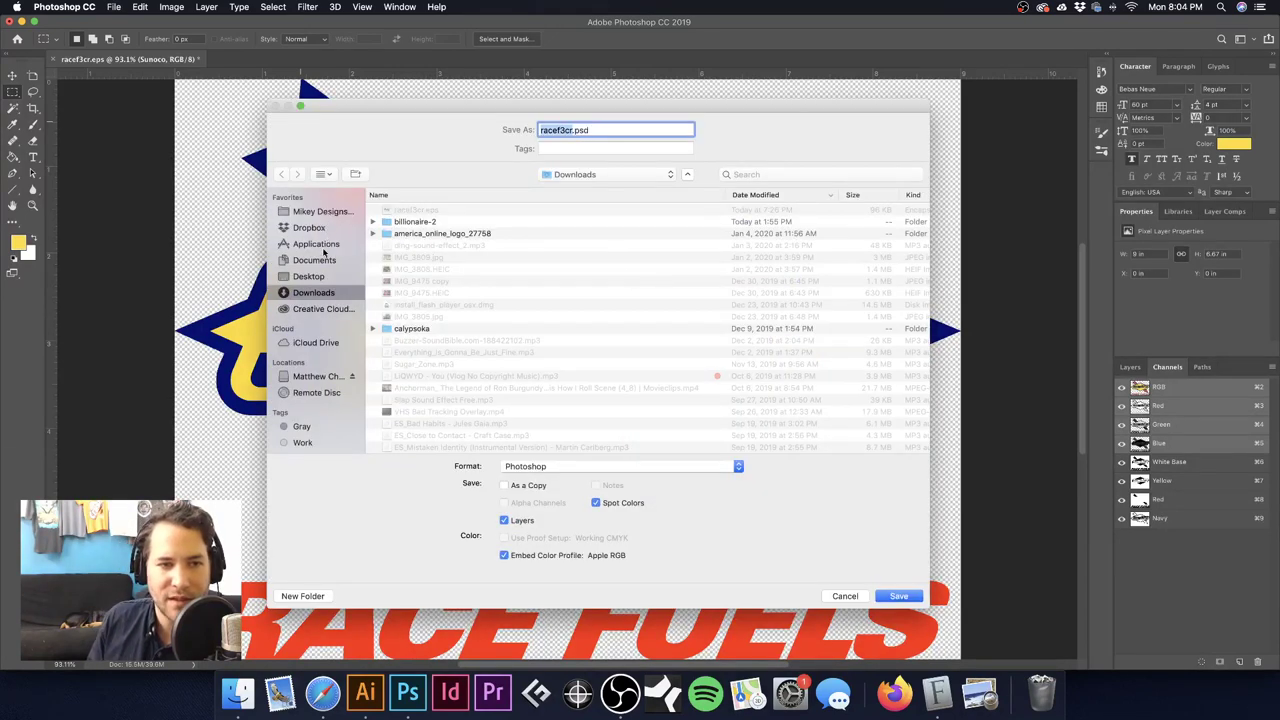
pyautogui.click(318, 276)
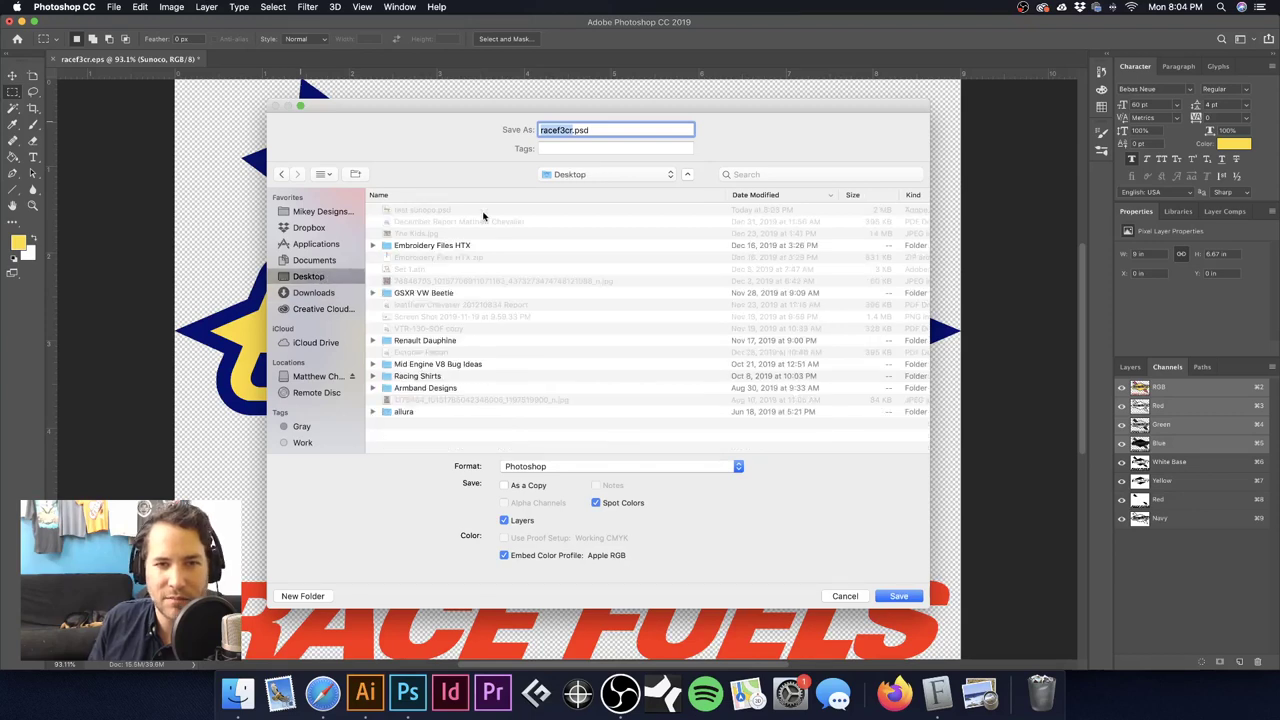
pyautogui.click(483, 212)
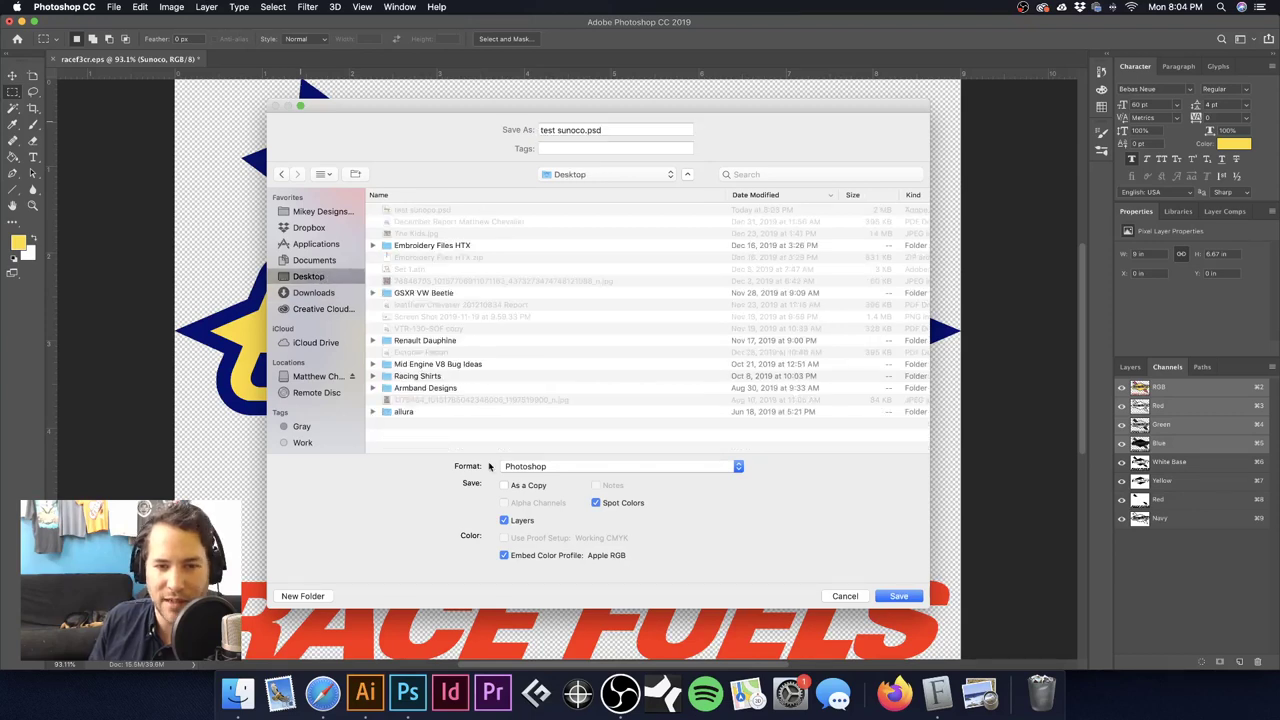
pyautogui.click(505, 521)
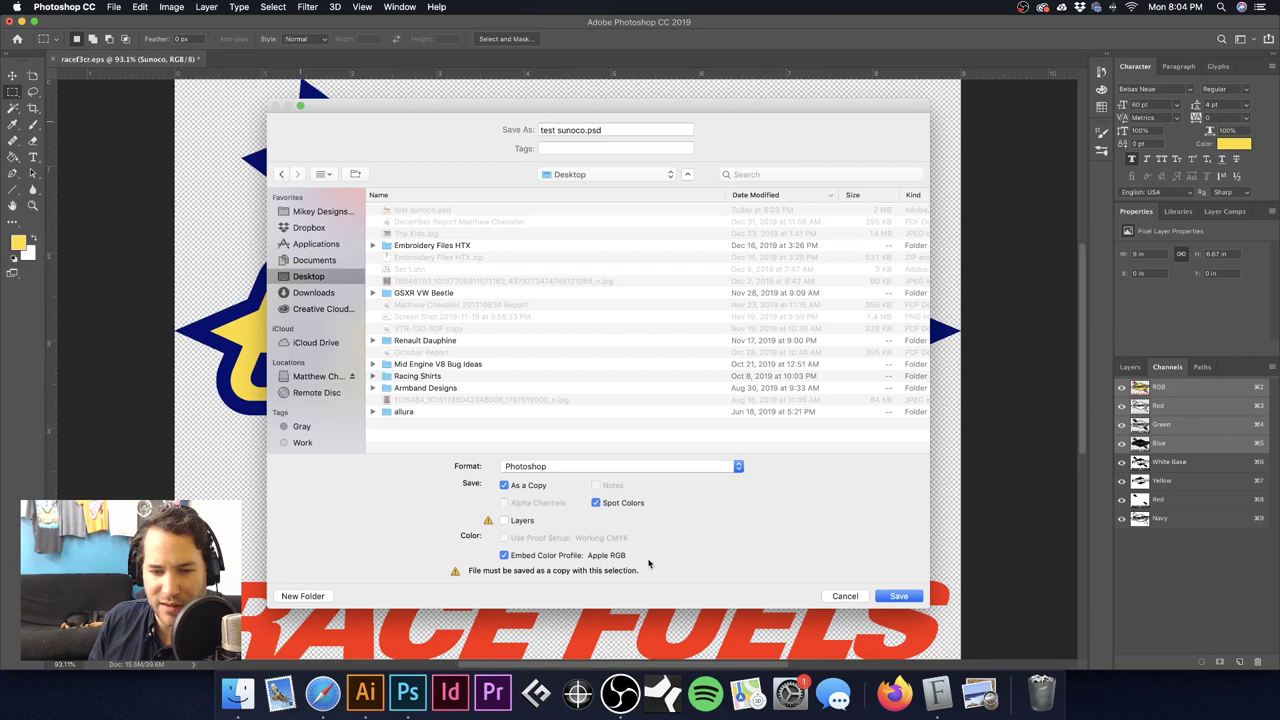
pyautogui.click(905, 598)
pyautogui.click(686, 188)
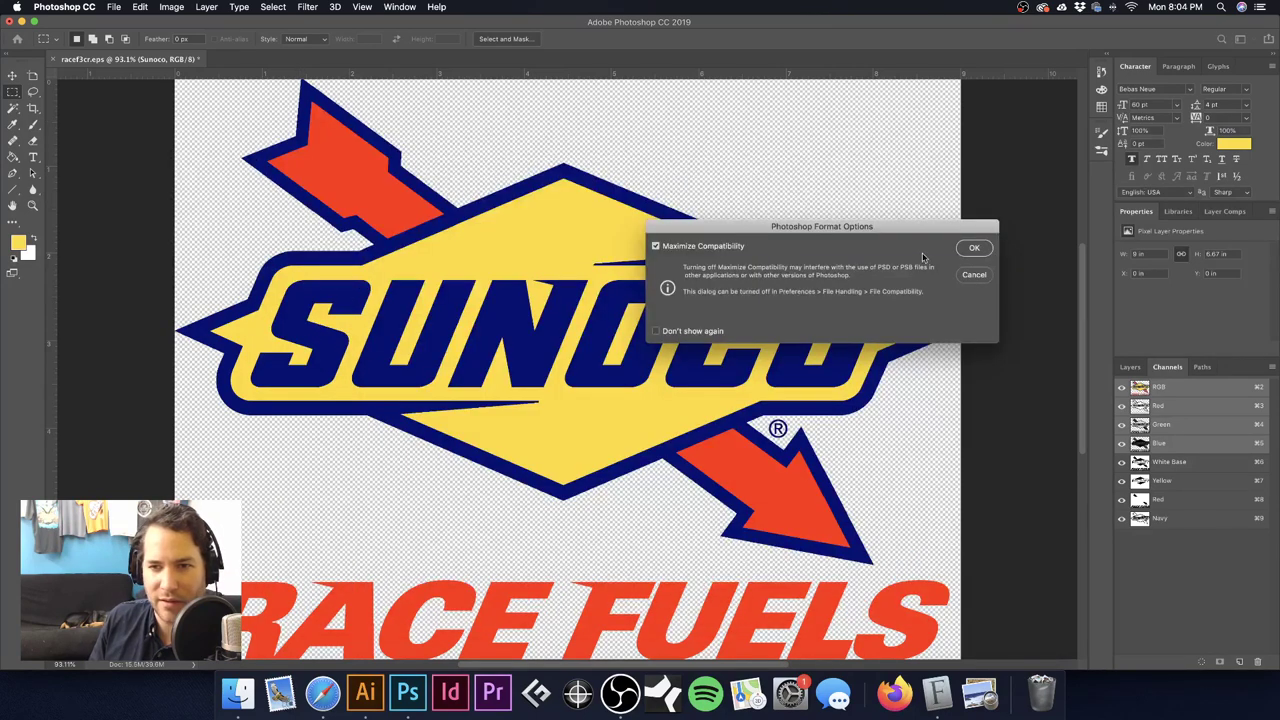
pyautogui.click(972, 248)
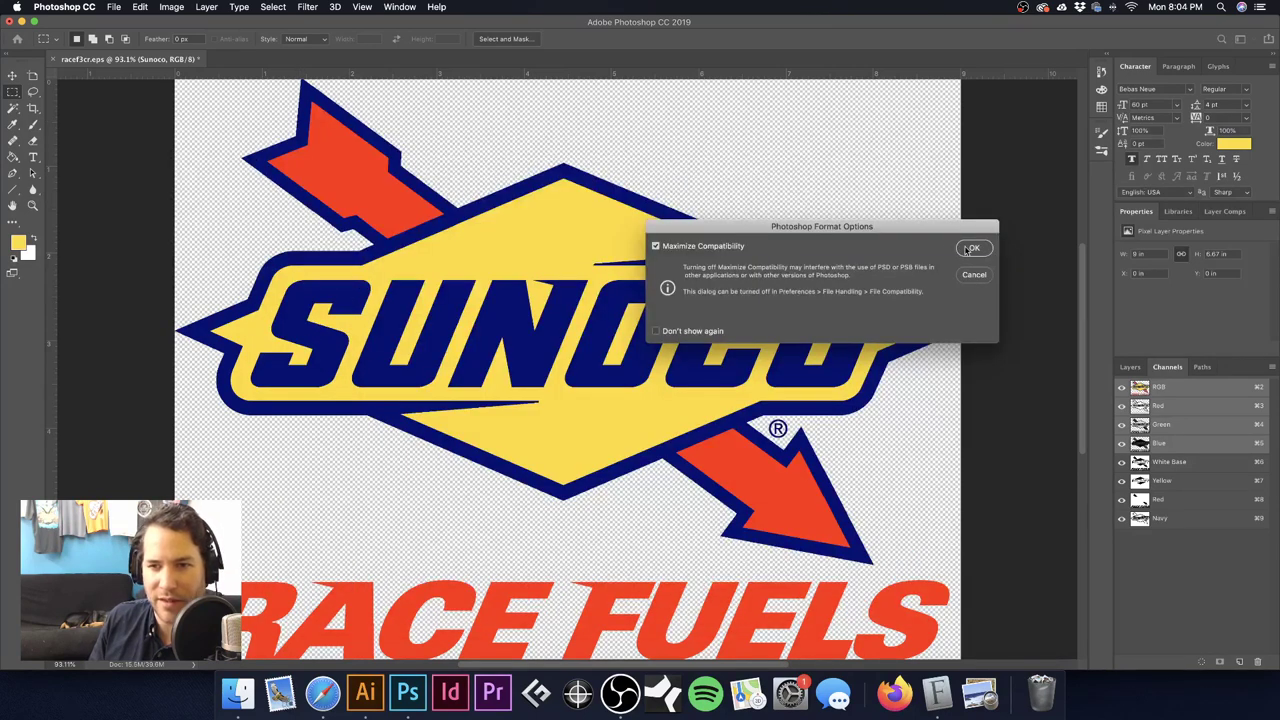
pyautogui.click(367, 697)
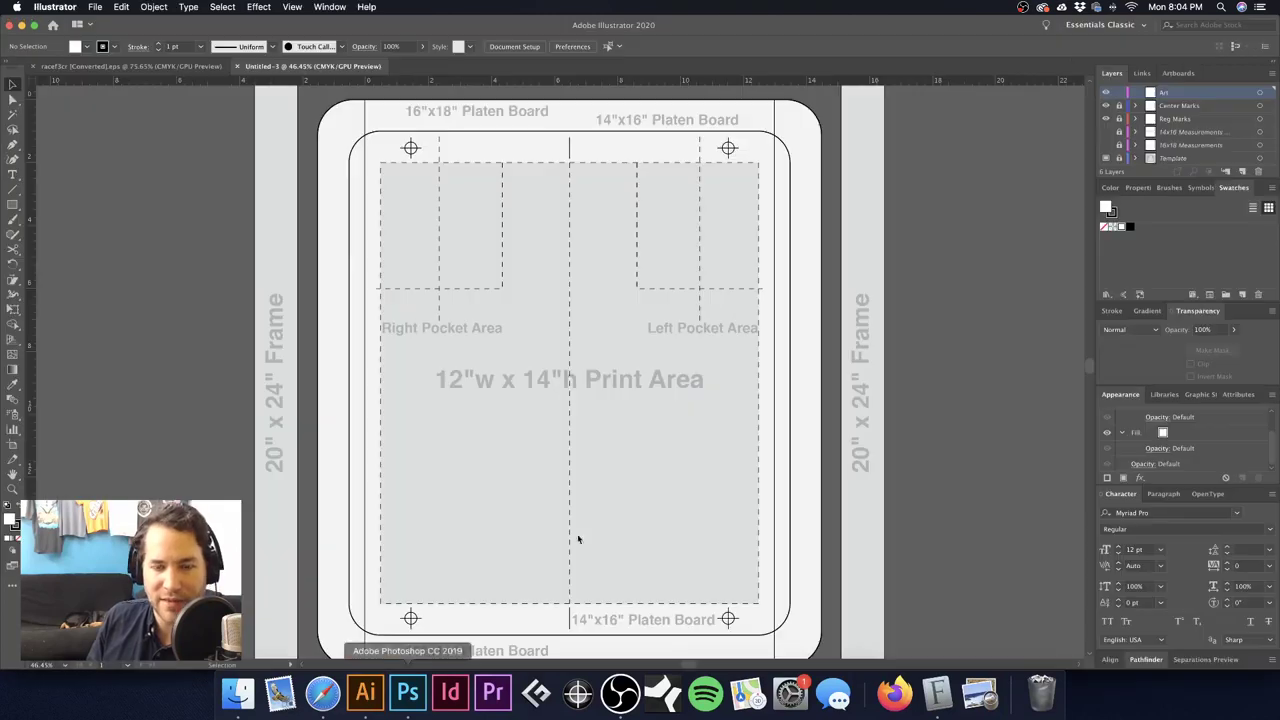
# Step: Place test sunoco.psd again, dismiss the repeated spot colour conflict, and return to Photoshop
pyautogui.press('super+shift+p')
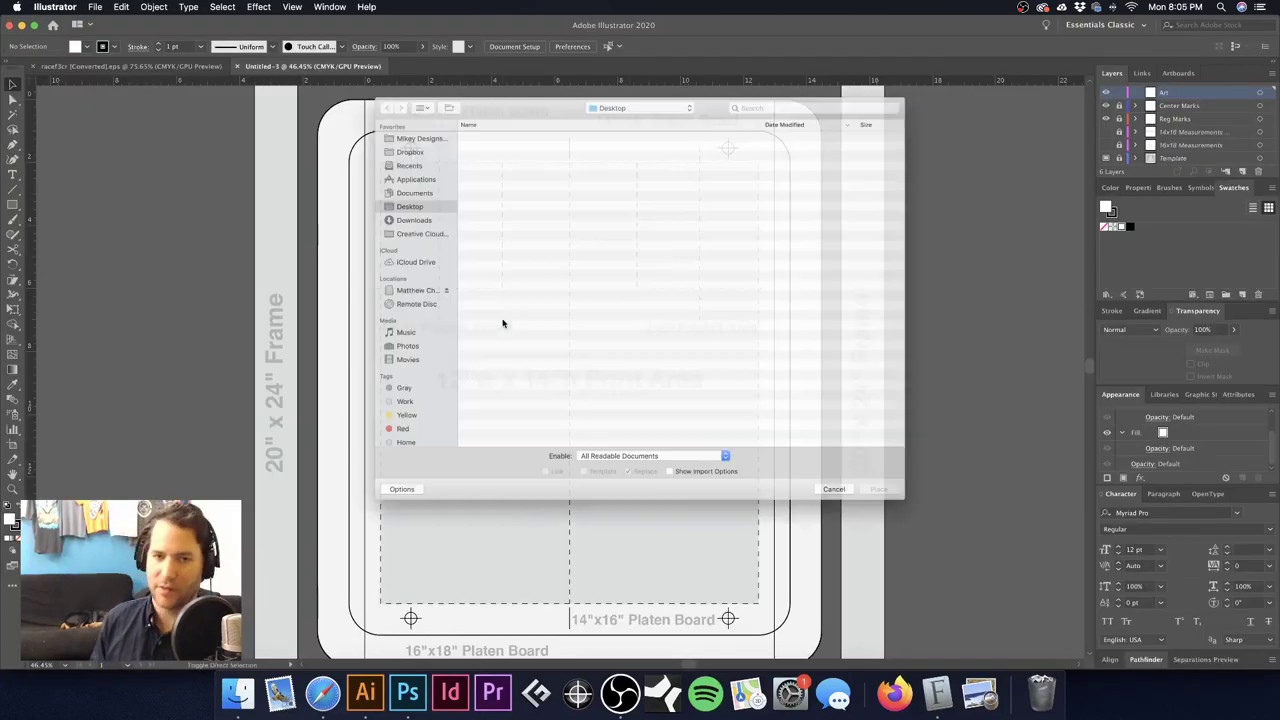
pyautogui.doubleClick(472, 107)
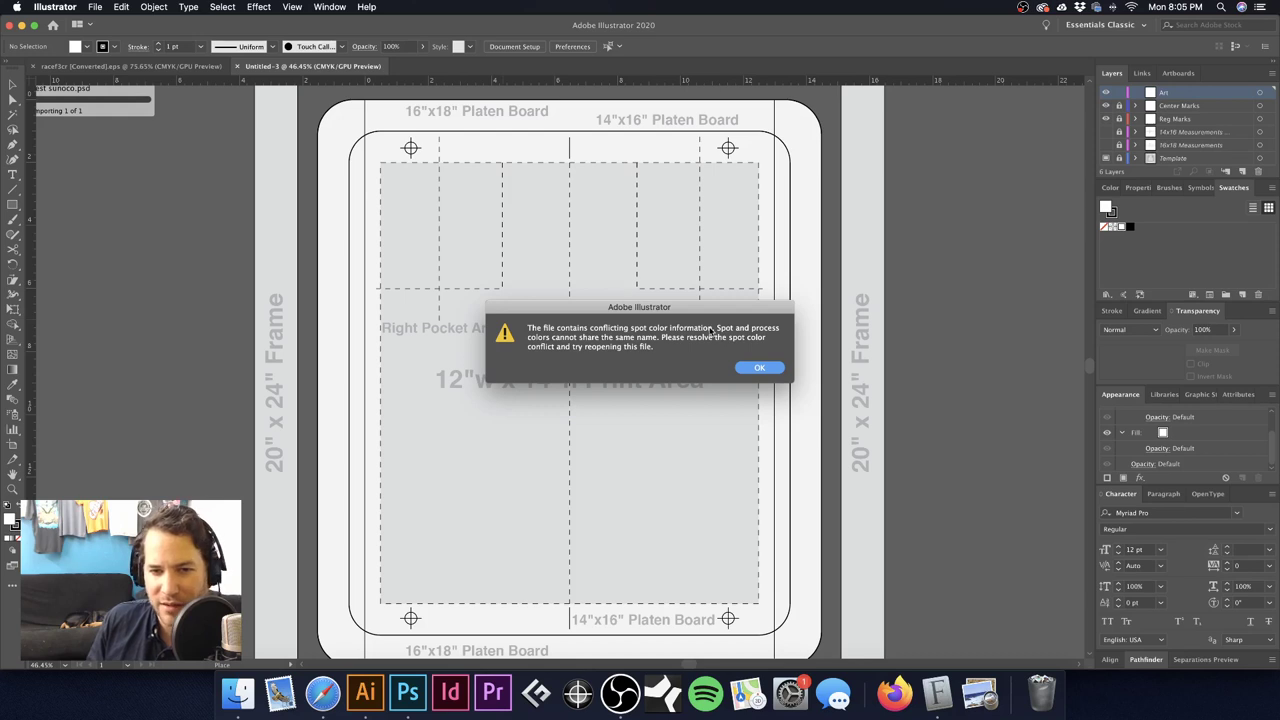
pyautogui.click(759, 367)
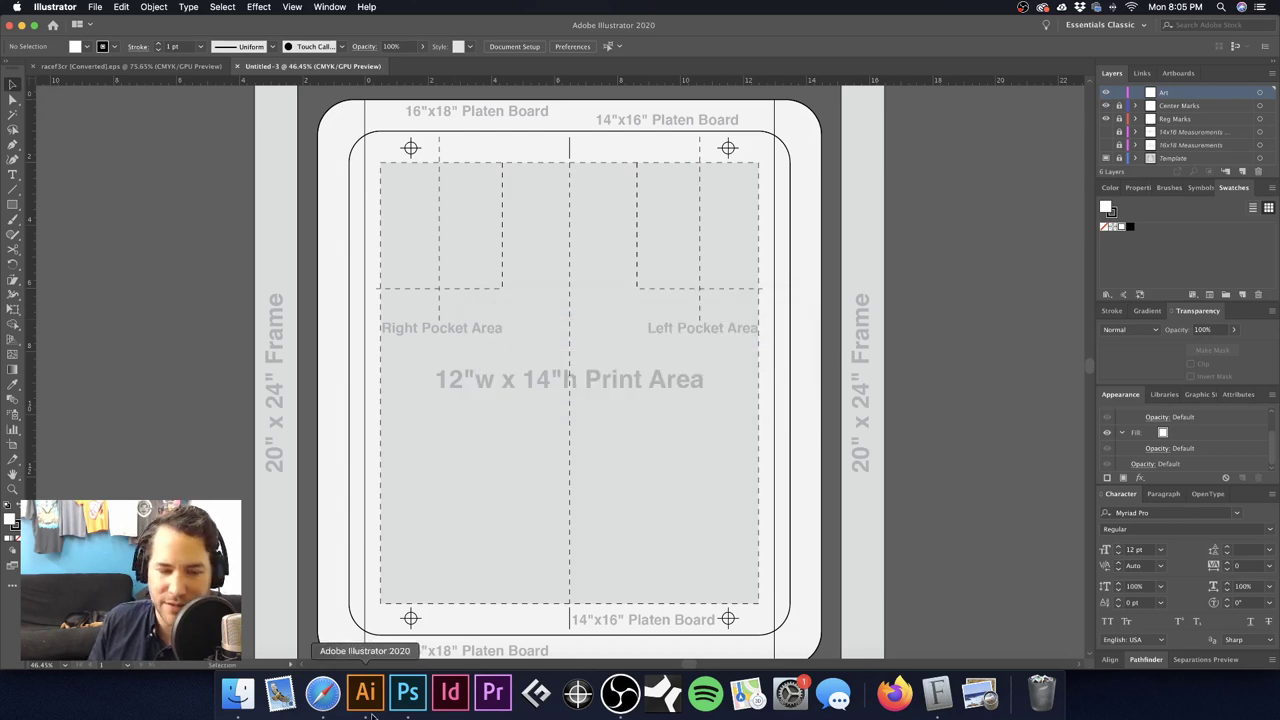
pyautogui.click(407, 693)
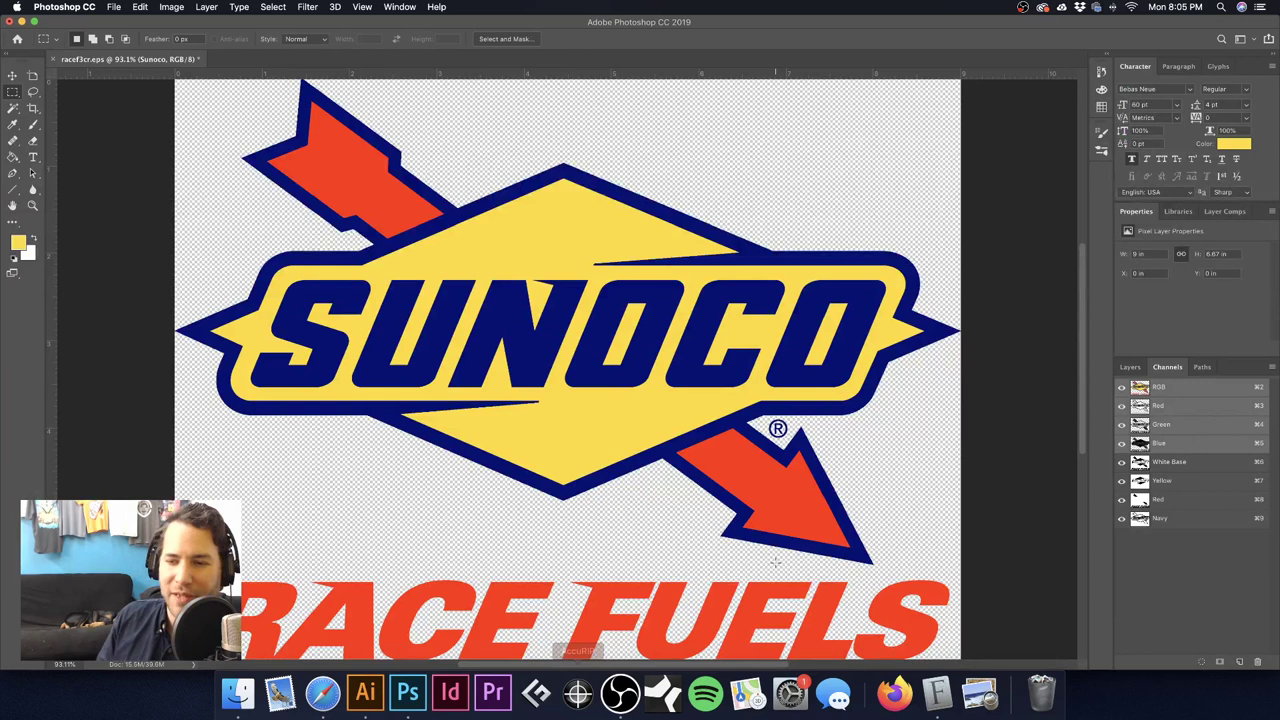
# Step: Check the Yellow spot channel options and rename the channel to '#2 Yellow'
pyautogui.doubleClick(1180, 482)
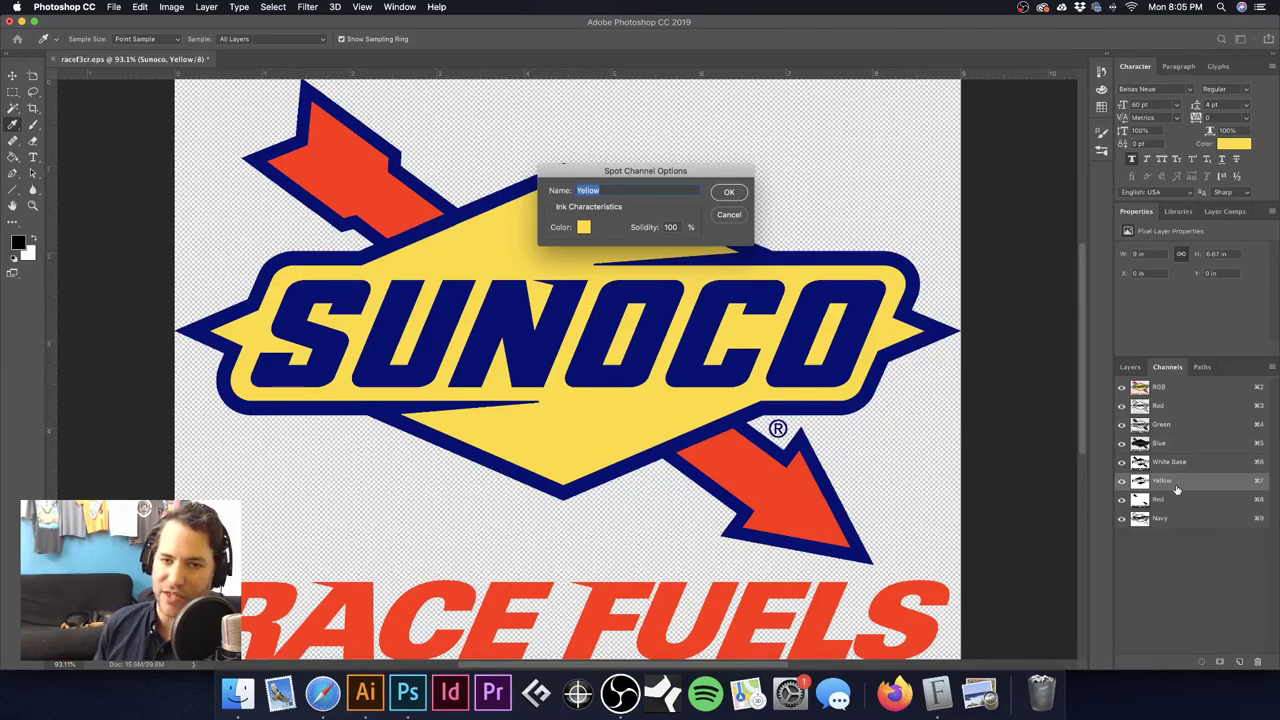
pyautogui.click(728, 216)
pyautogui.press('m')
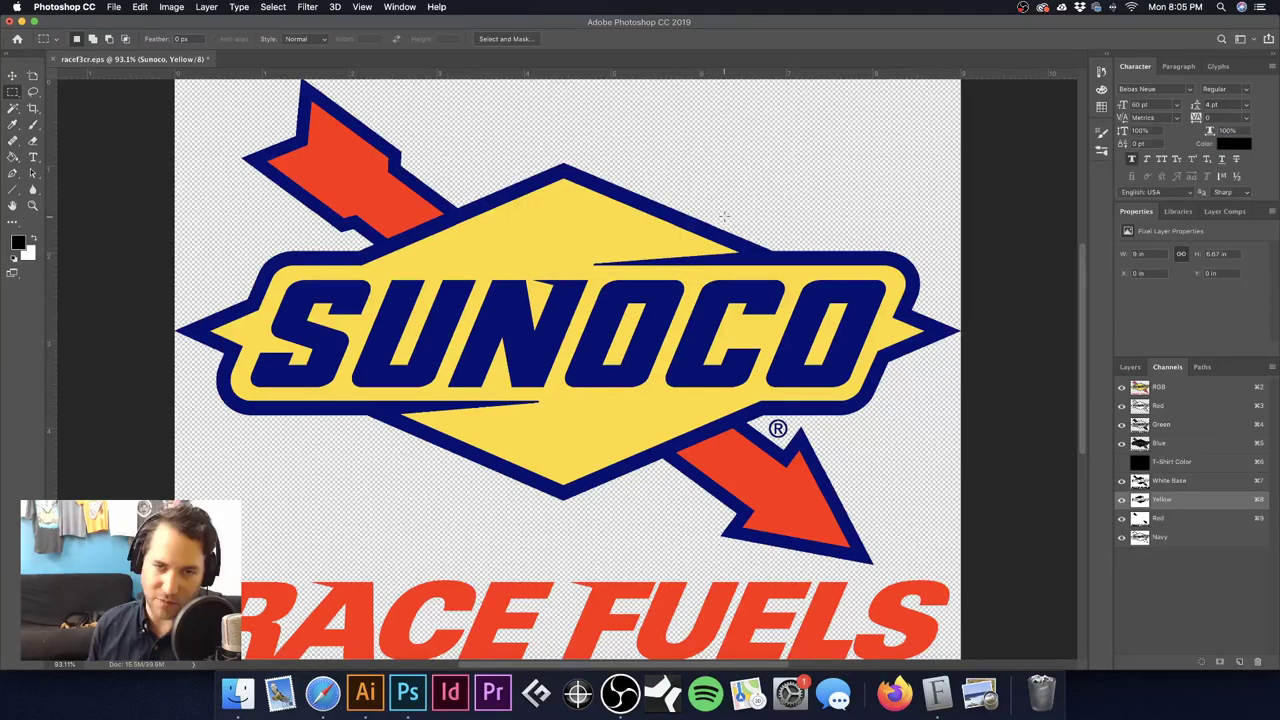
pyautogui.click(1160, 482)
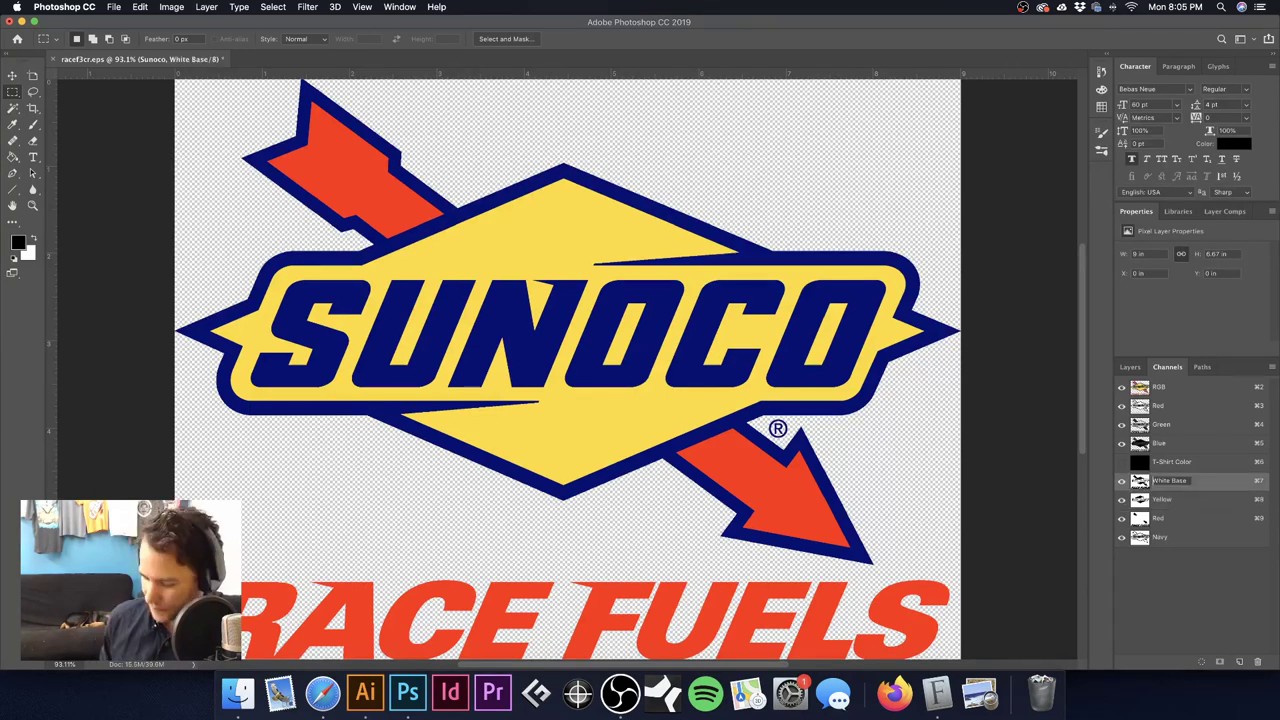
pyautogui.doubleClick(1168, 481)
pyautogui.doubleClick(1162, 499)
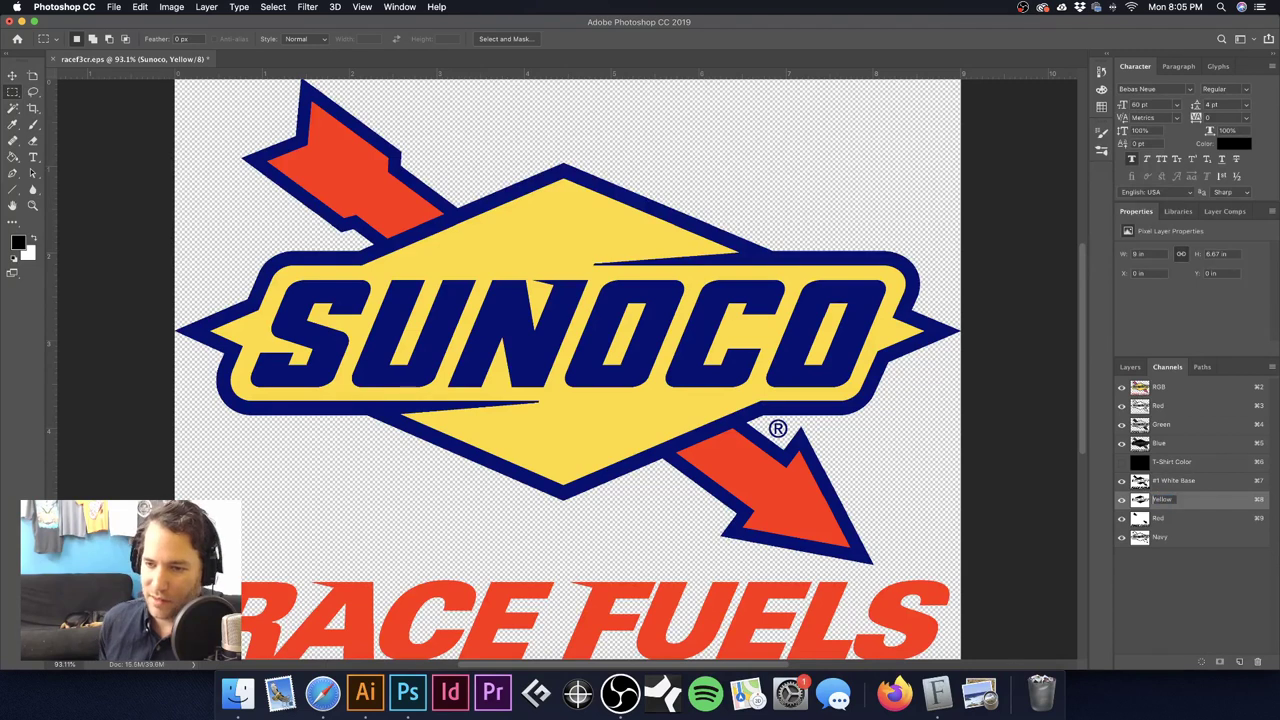
pyautogui.press('Left')
pyautogui.write('#2')
pyautogui.press('Return')
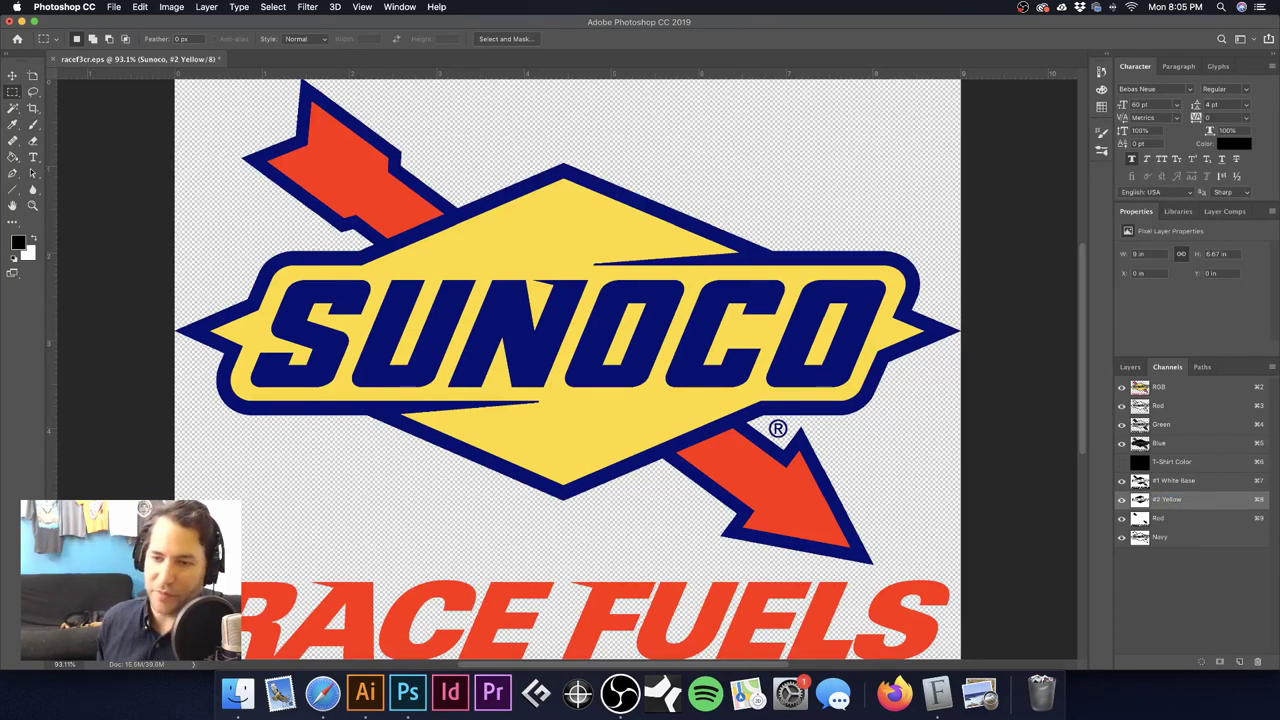
# Step: Rename the Red and Navy spot channels to '#3 Red' and '#4 Navy'
pyautogui.doubleClick(1159, 518)
pyautogui.press('Left')
pyautogui.write('#3')
pyautogui.press('Return')
pyautogui.doubleClick(1160, 537)
pyautogui.press('Left')
pyautogui.write('#4')
pyautogui.press('Return')
# Step: Save over test sunoco.psd on the Desktop, then switch to Illustrator
pyautogui.press('super+shift+s')
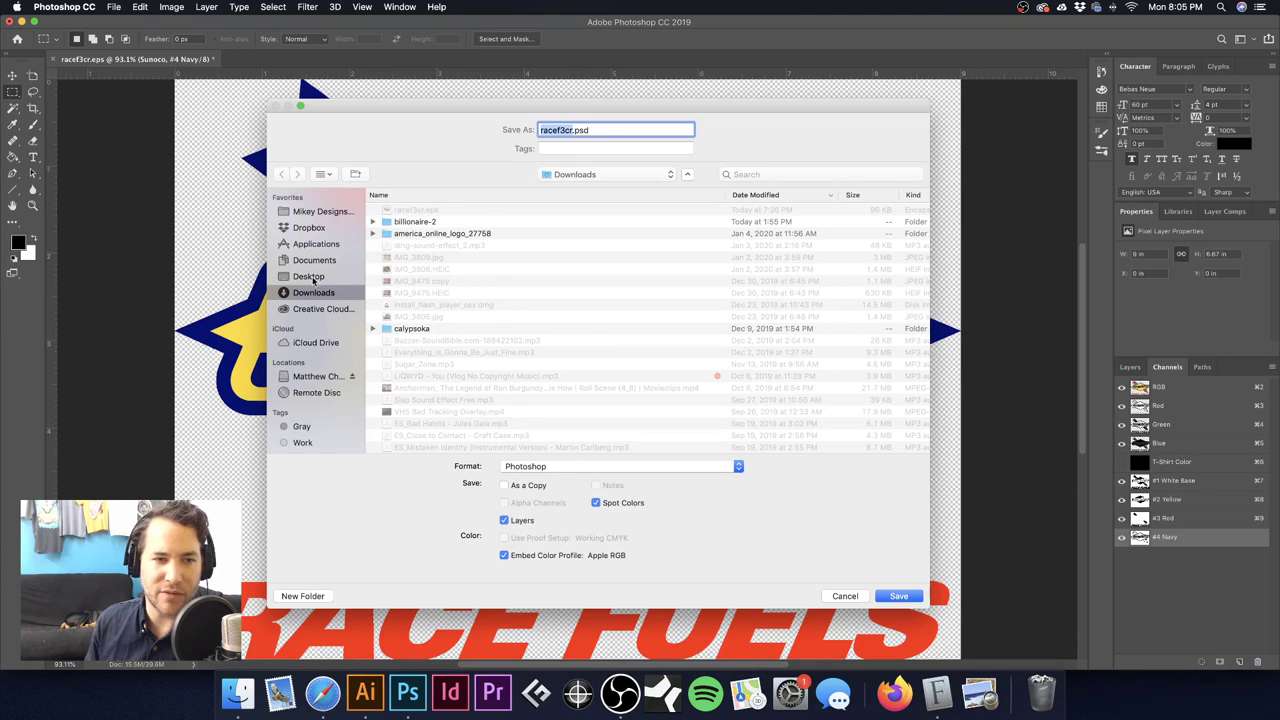
pyautogui.click(318, 278)
pyautogui.click(416, 210)
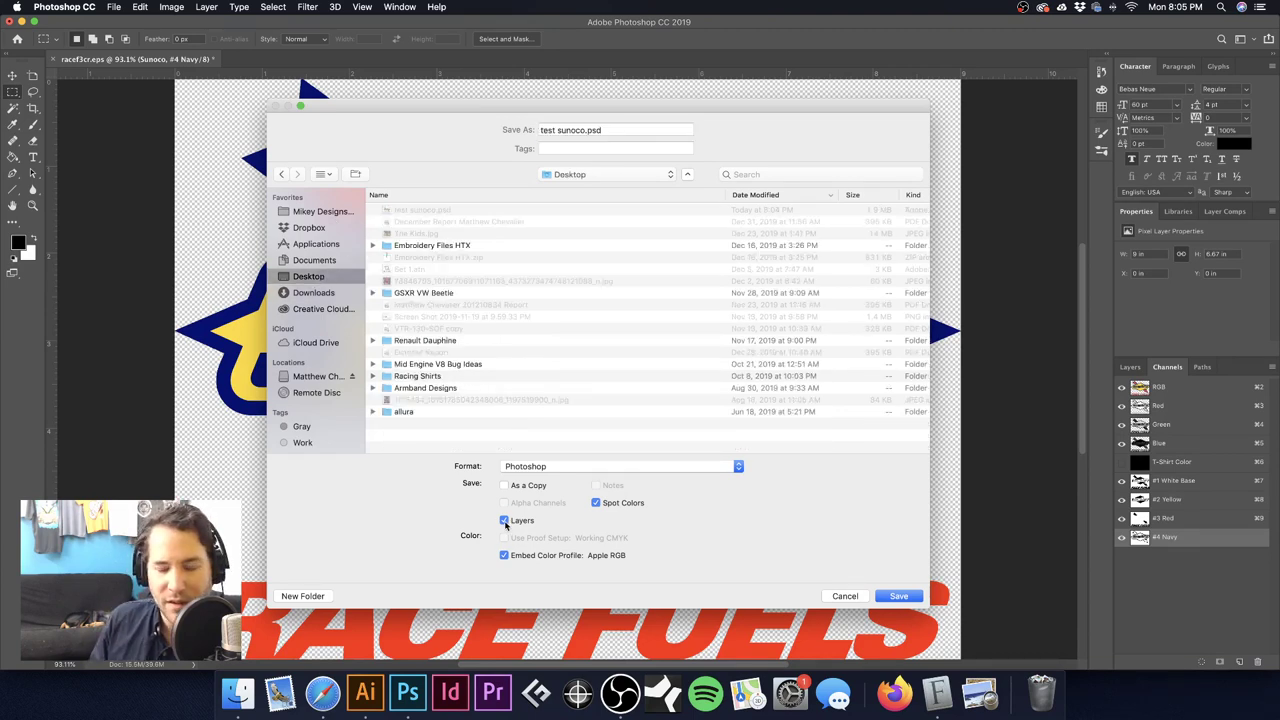
pyautogui.press('Return')
pyautogui.click(685, 188)
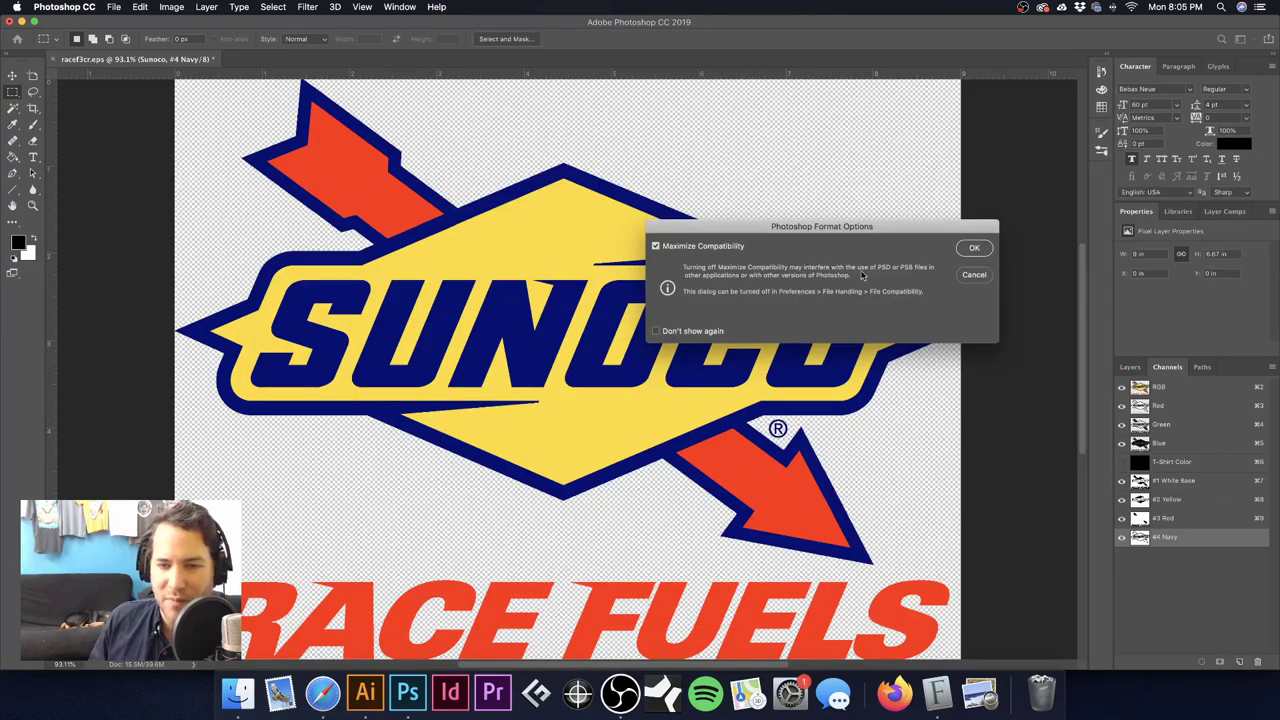
pyautogui.click(976, 248)
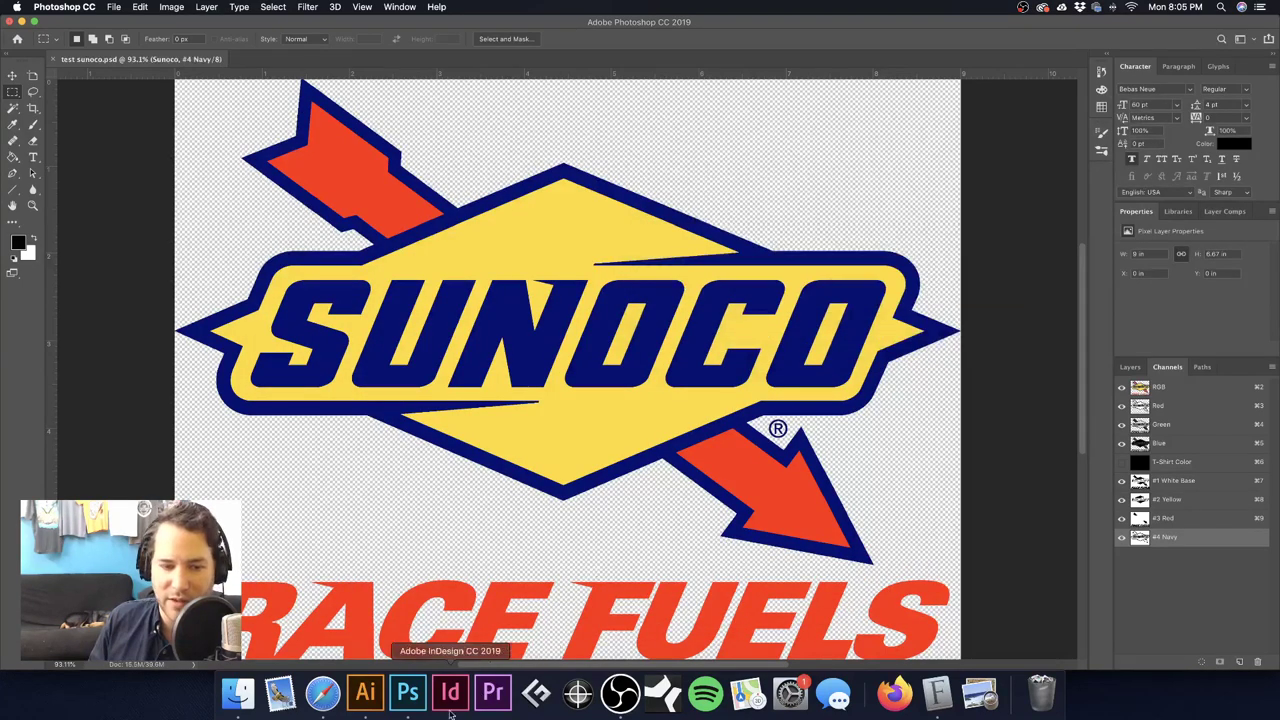
pyautogui.click(365, 692)
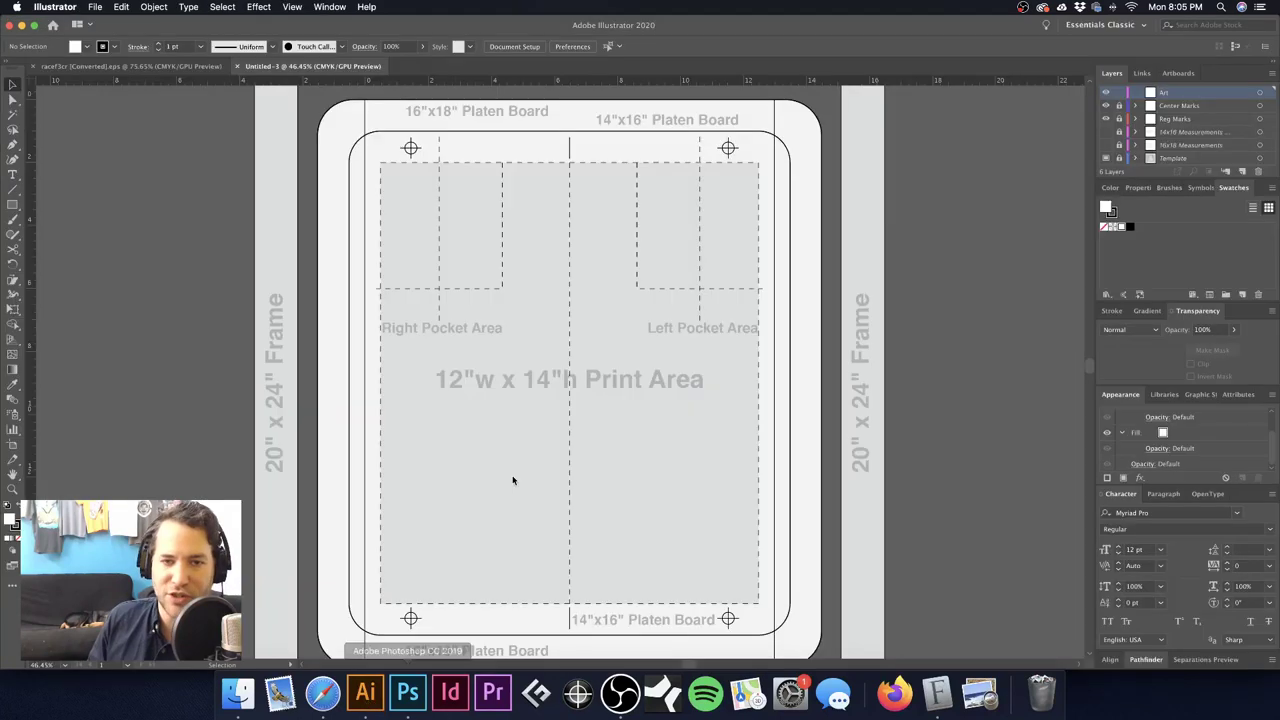
pyautogui.press('shift+super+p')
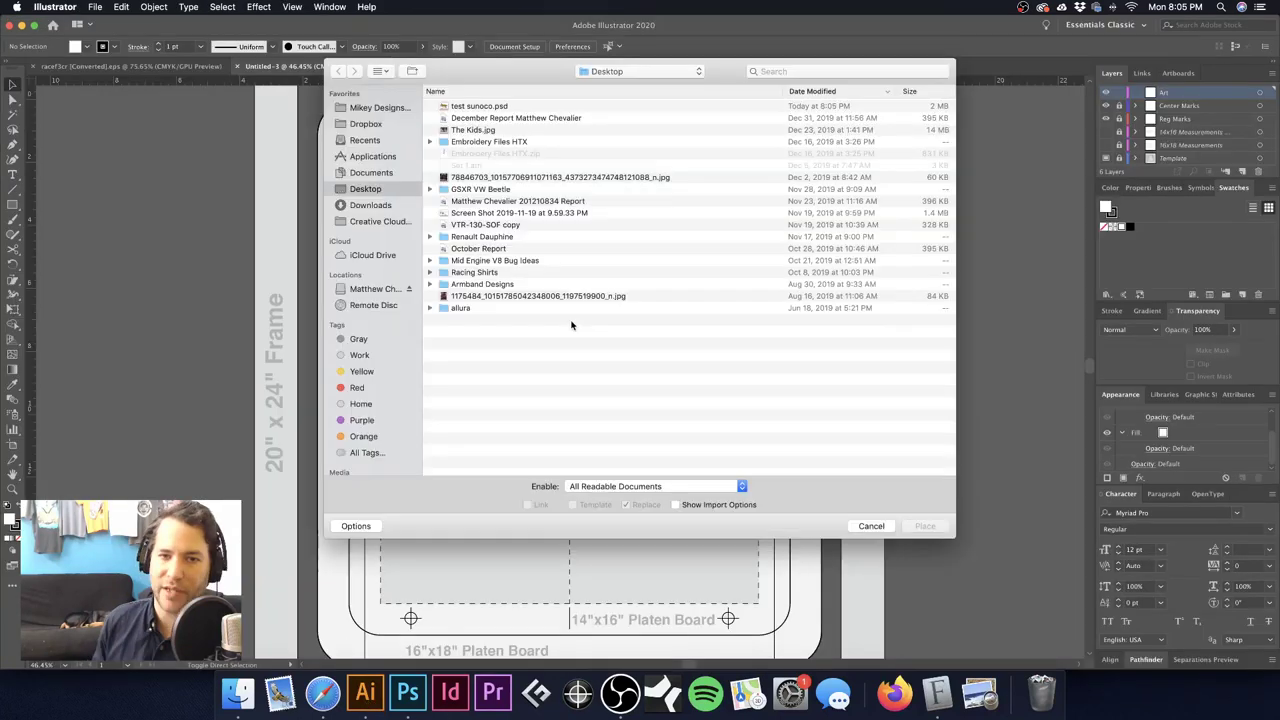
pyautogui.press('Down')
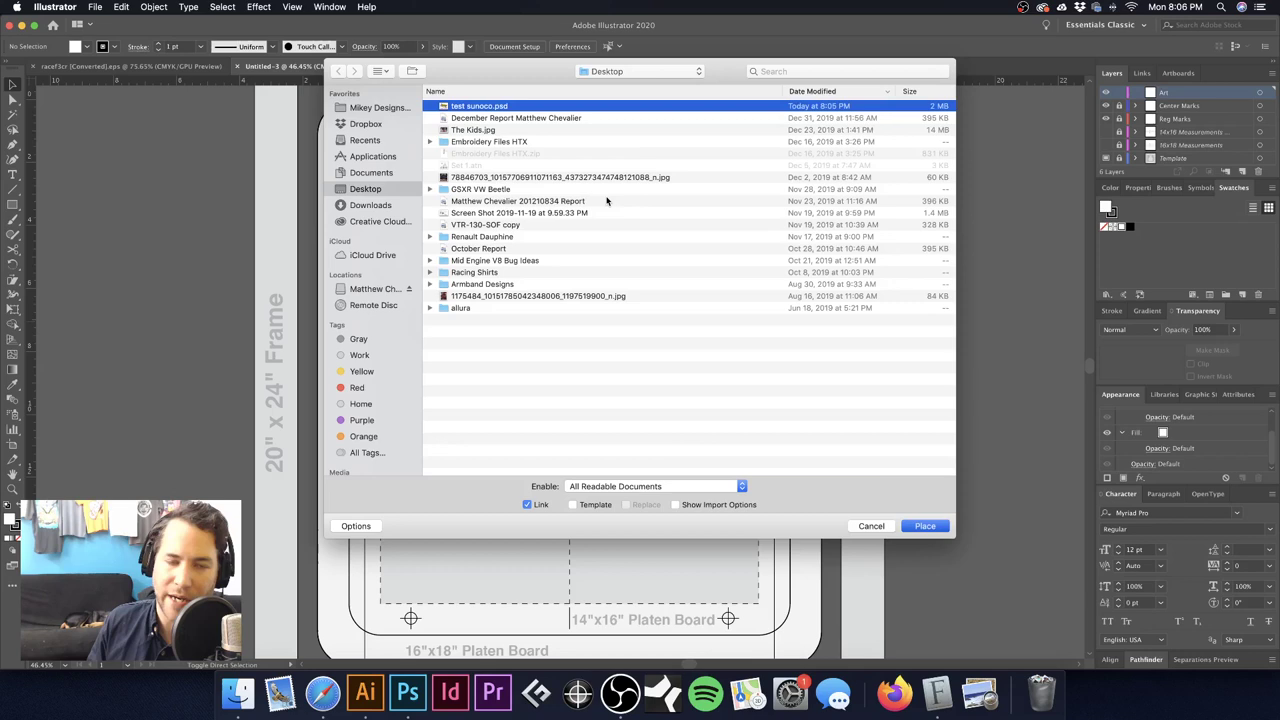
pyautogui.press('Return')
pyautogui.click(735, 402)
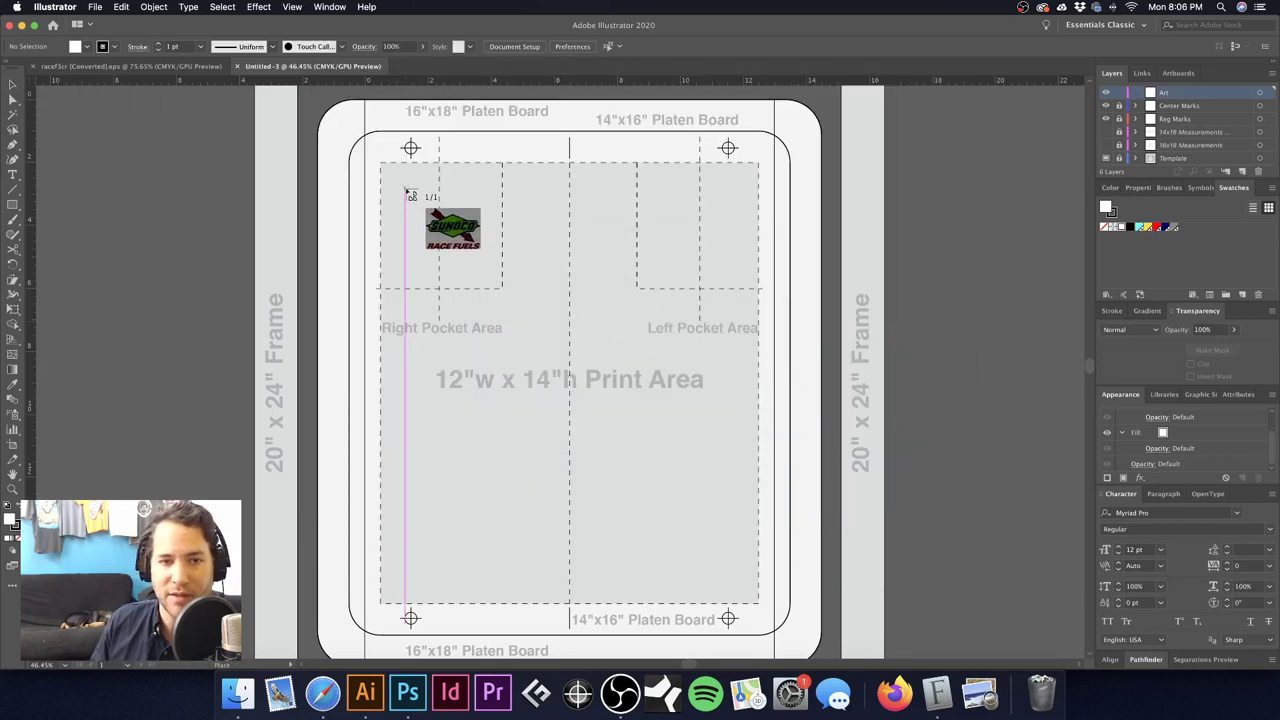
pyautogui.click(406, 189)
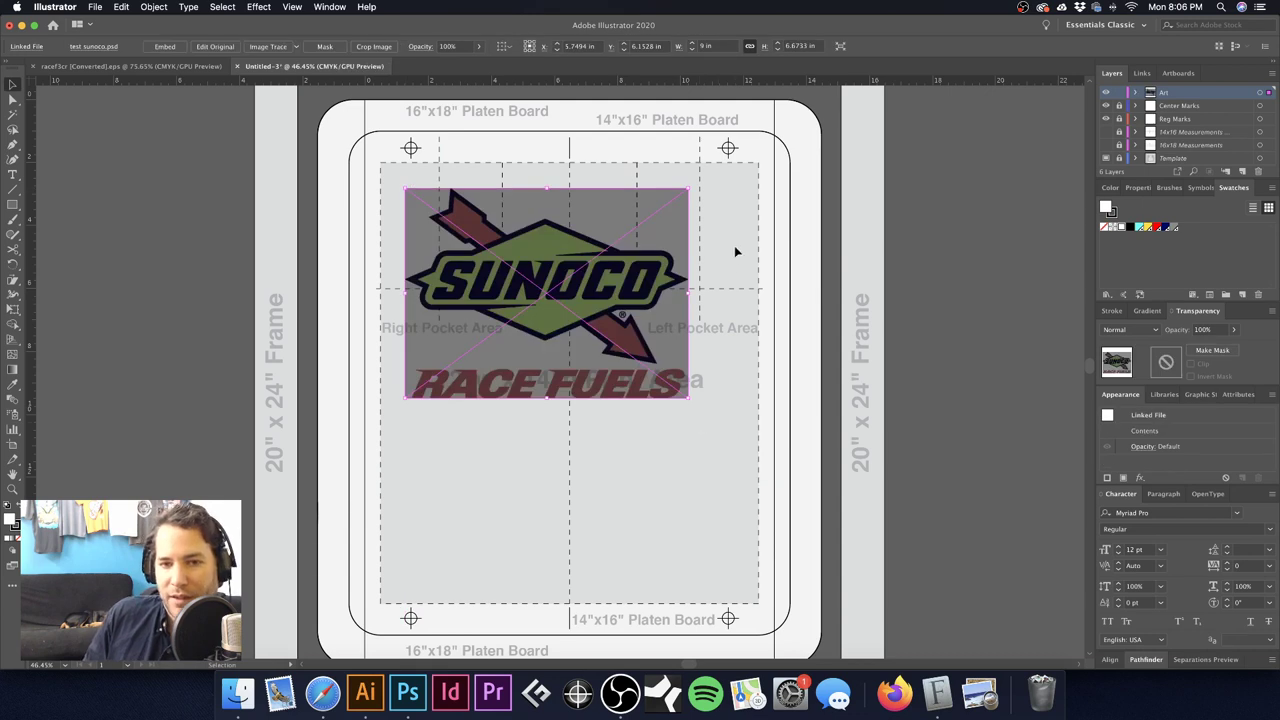
pyautogui.moveTo(580, 290); pyautogui.dragTo(628, 288)
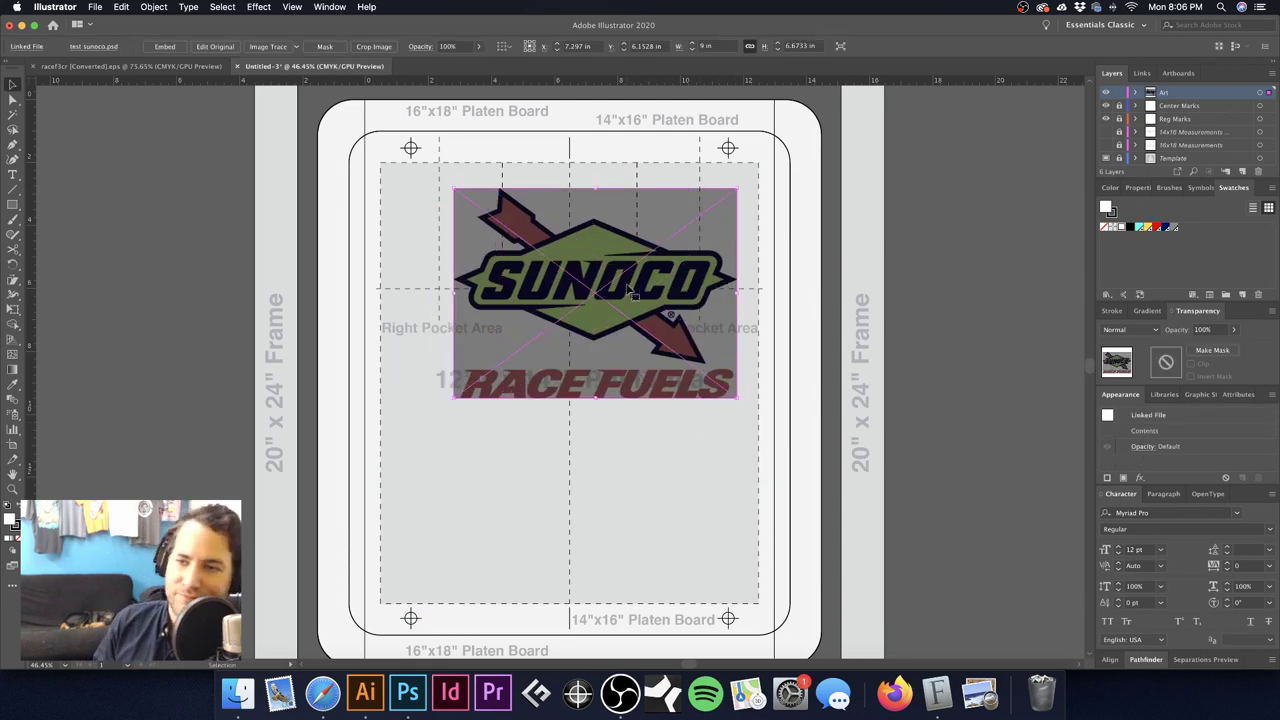
pyautogui.moveTo(636, 220); pyautogui.dragTo(612, 220)
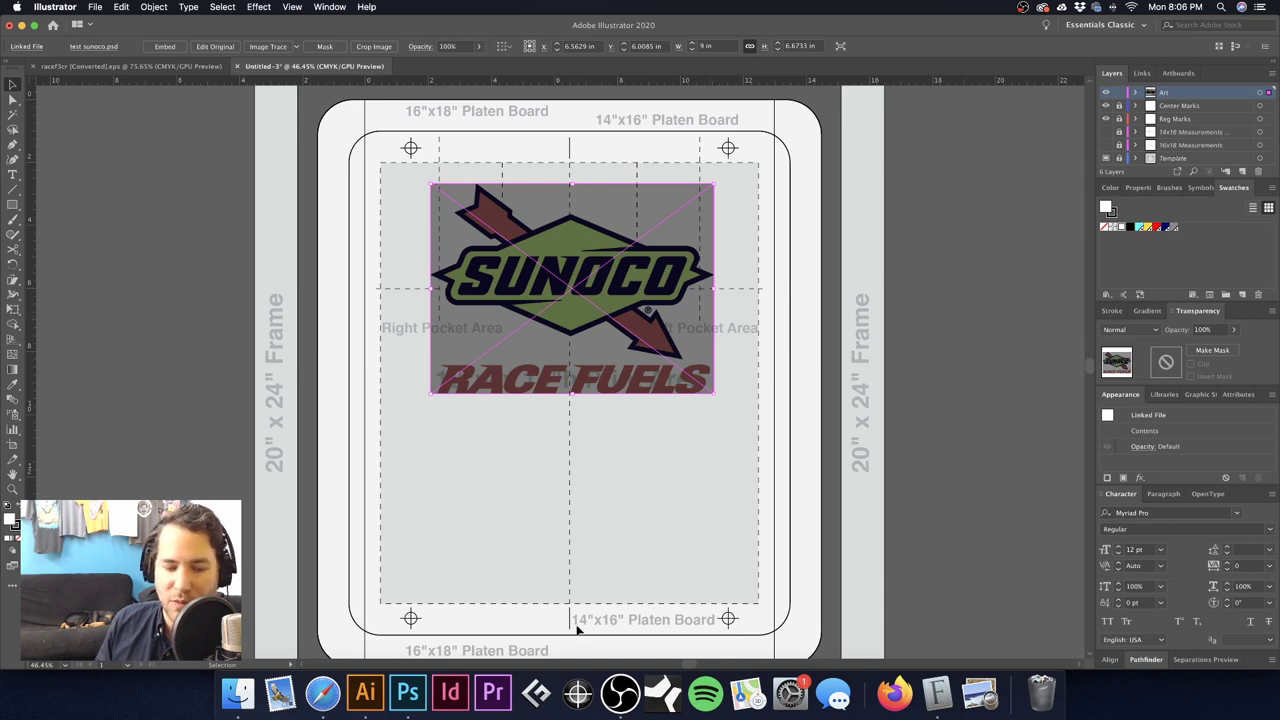
pyautogui.press('super+z')
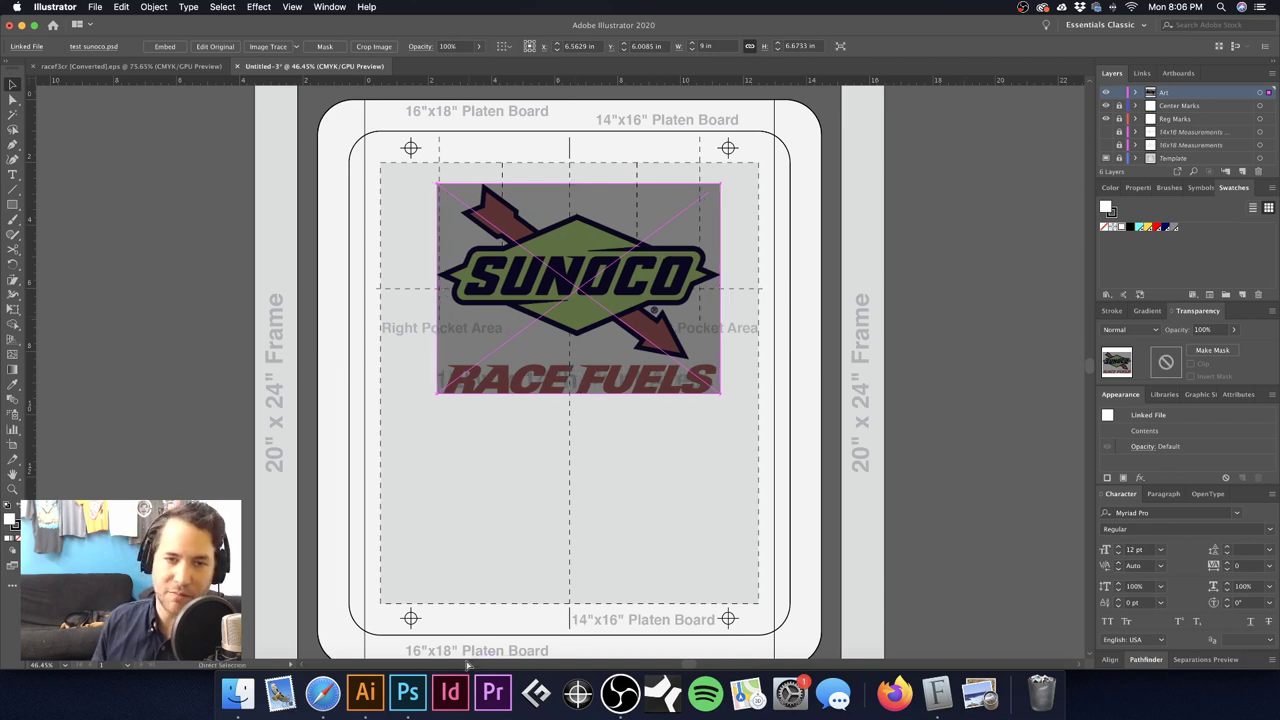
pyautogui.press('super+z')
pyautogui.press('super+z')
pyautogui.press('super+z')
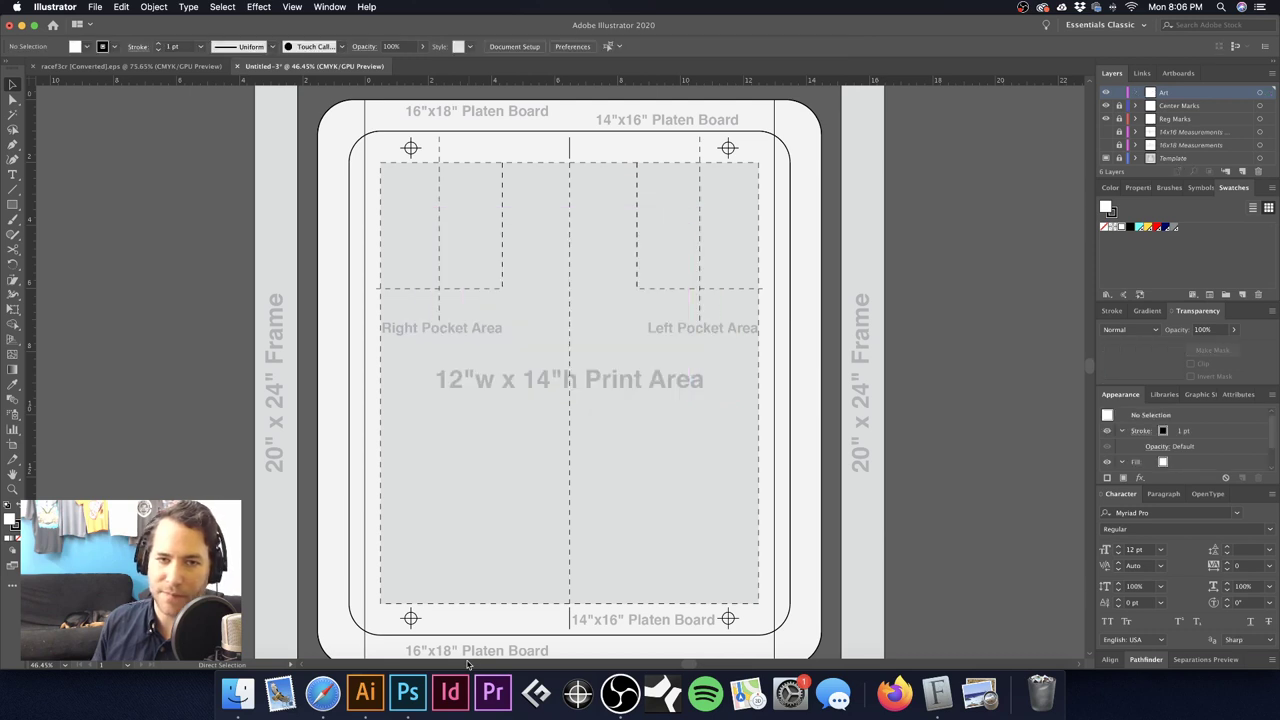
pyautogui.click(408, 710)
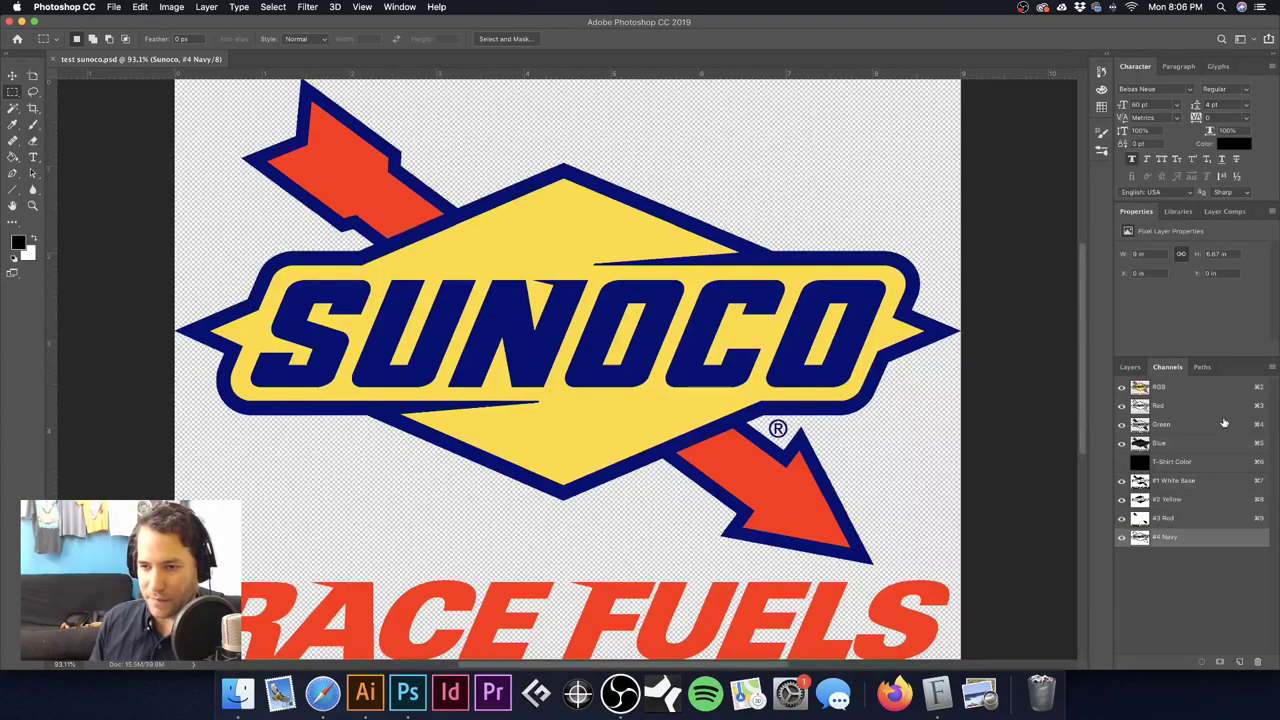
# Step: Delete the T-Shirt Color channel from the Sunoco file
pyautogui.click(1205, 461)
pyautogui.click(1258, 662)
pyautogui.click(754, 233)
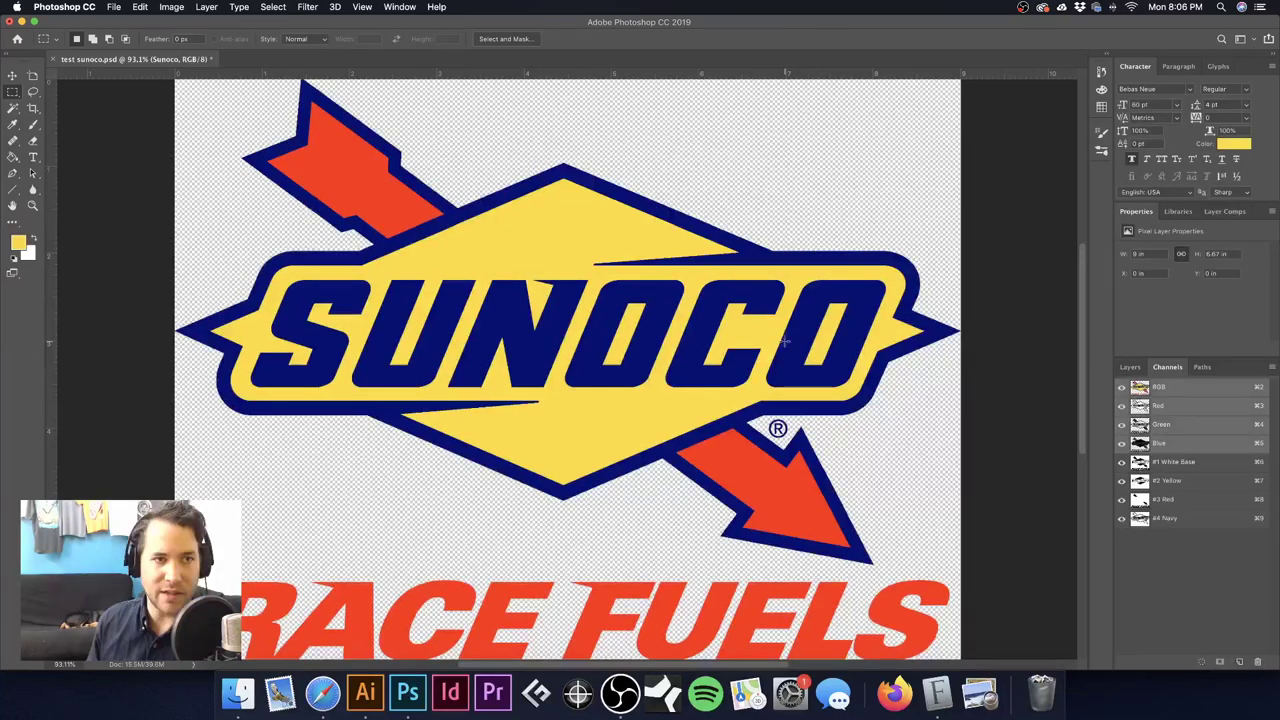
# Step: Cancel the Save As dialog and return to Illustrator with the Selection tool active
pyautogui.press('super+shift+s')
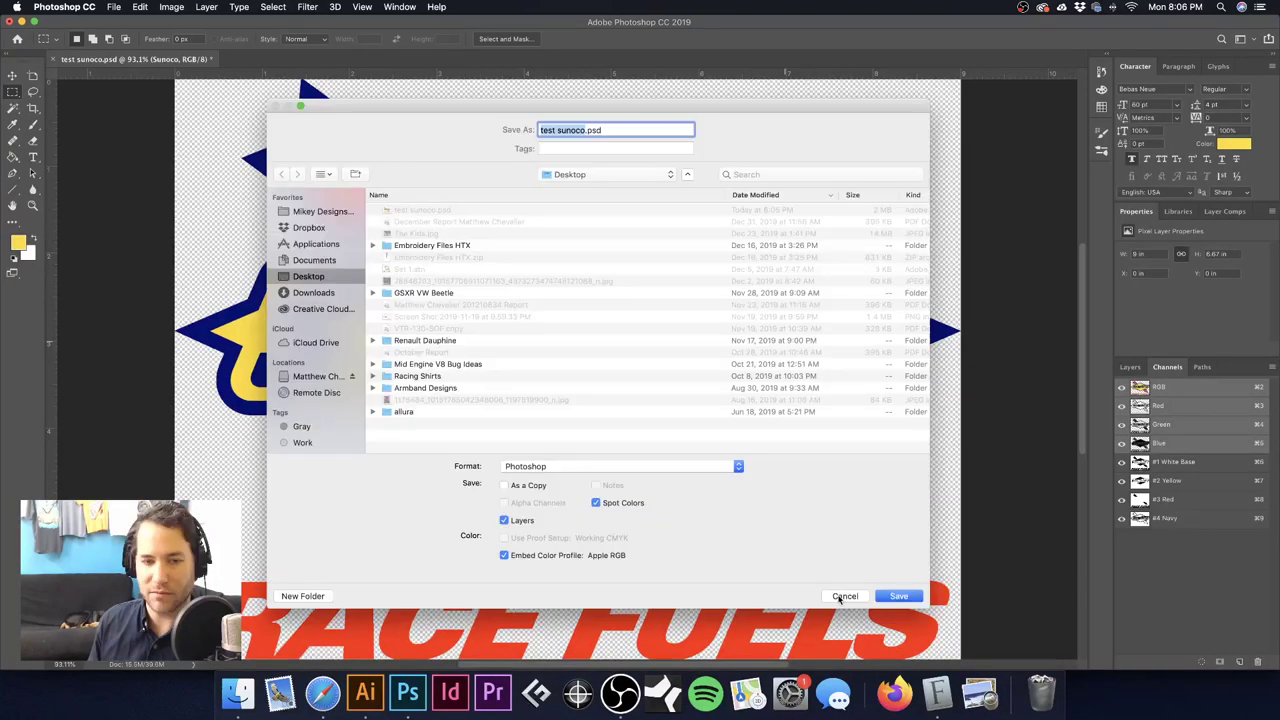
pyautogui.click(843, 596)
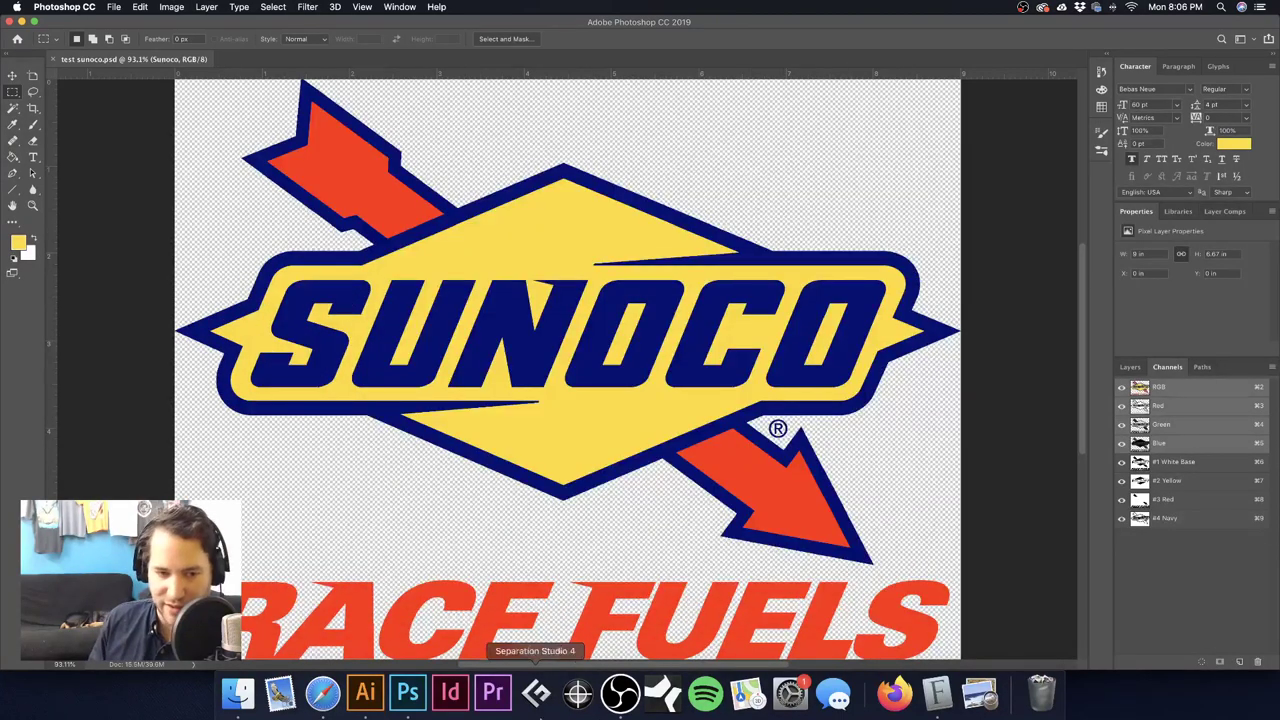
pyautogui.click(370, 696)
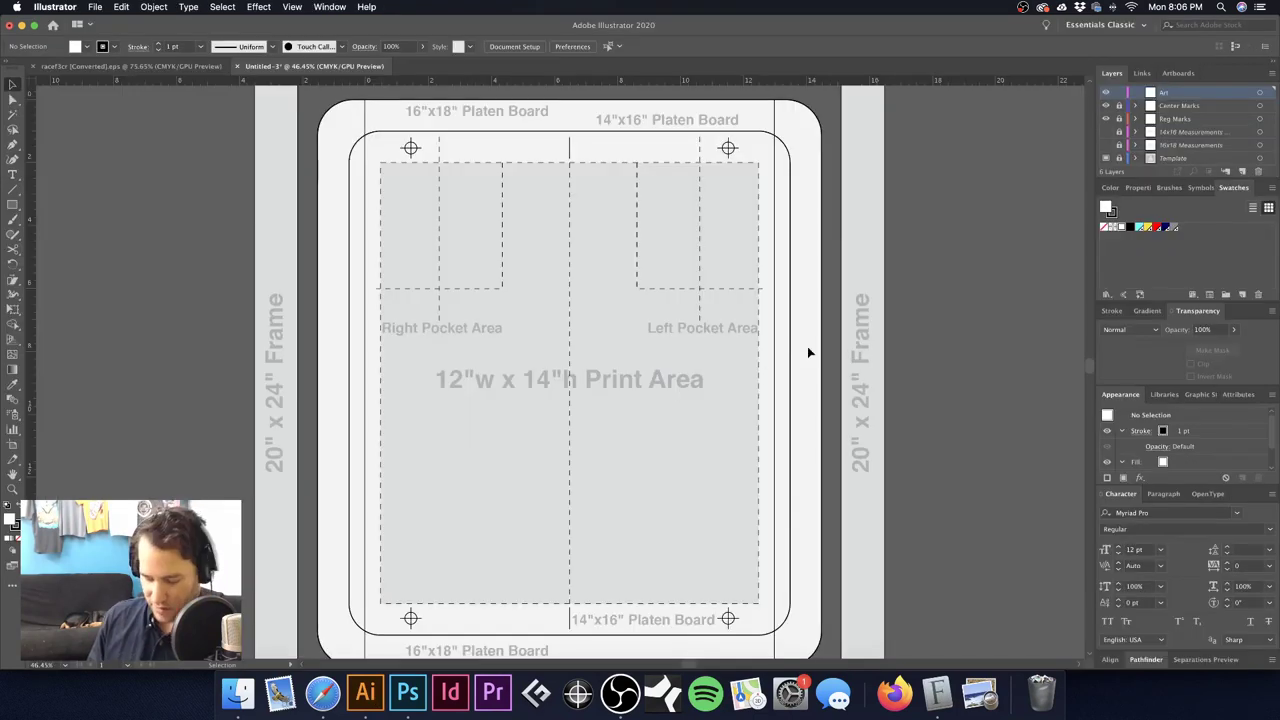
pyautogui.press('v')
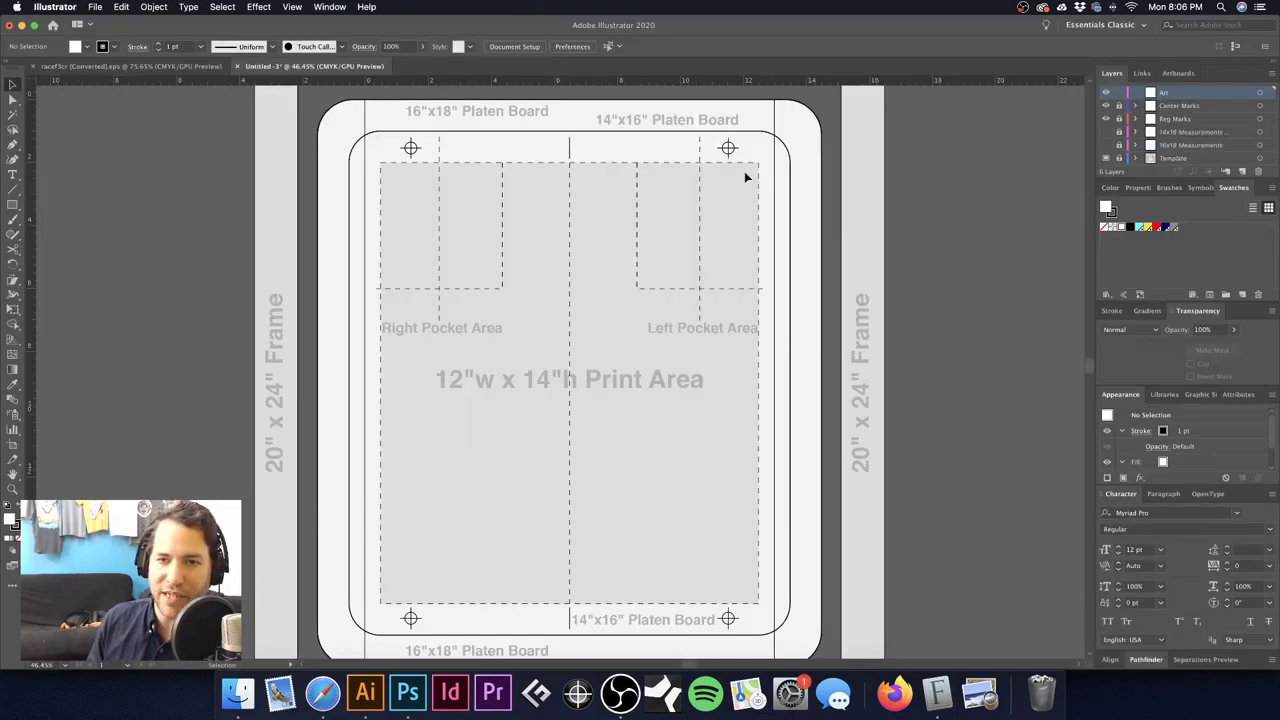
# Step: Delete the unused colour swatches from the Swatches panel
pyautogui.click(1141, 228)
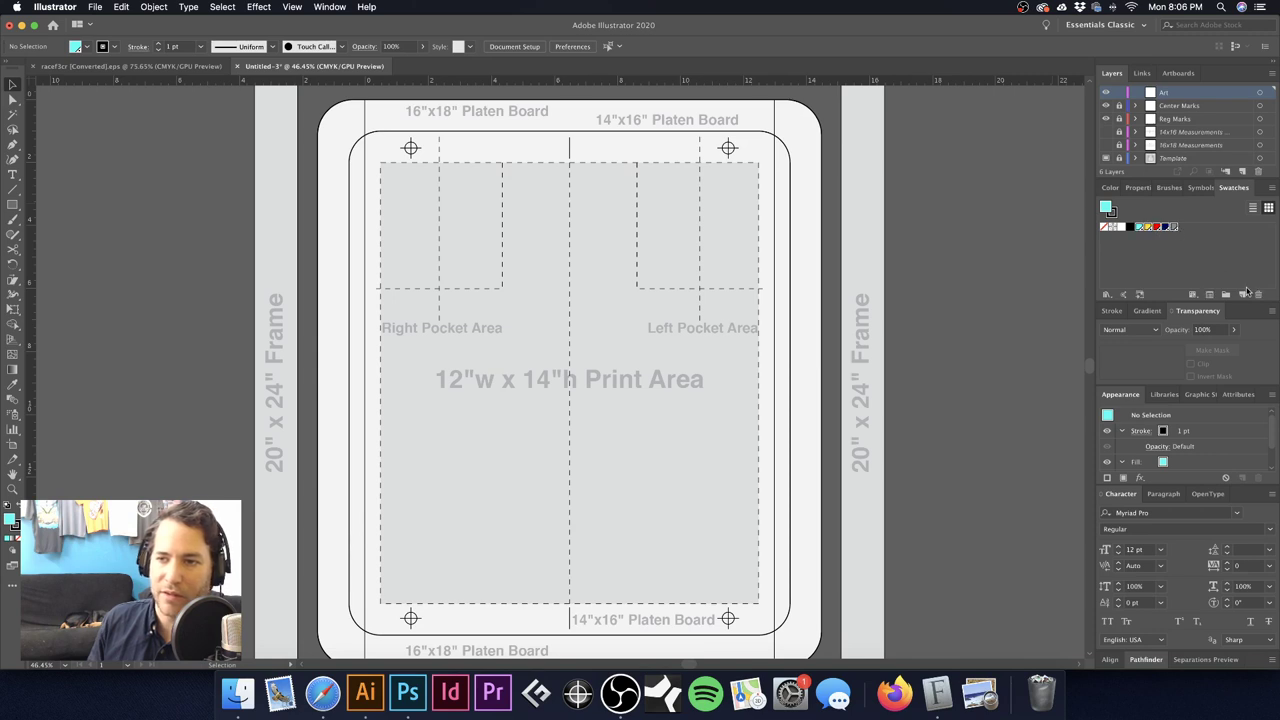
pyautogui.click(1258, 295)
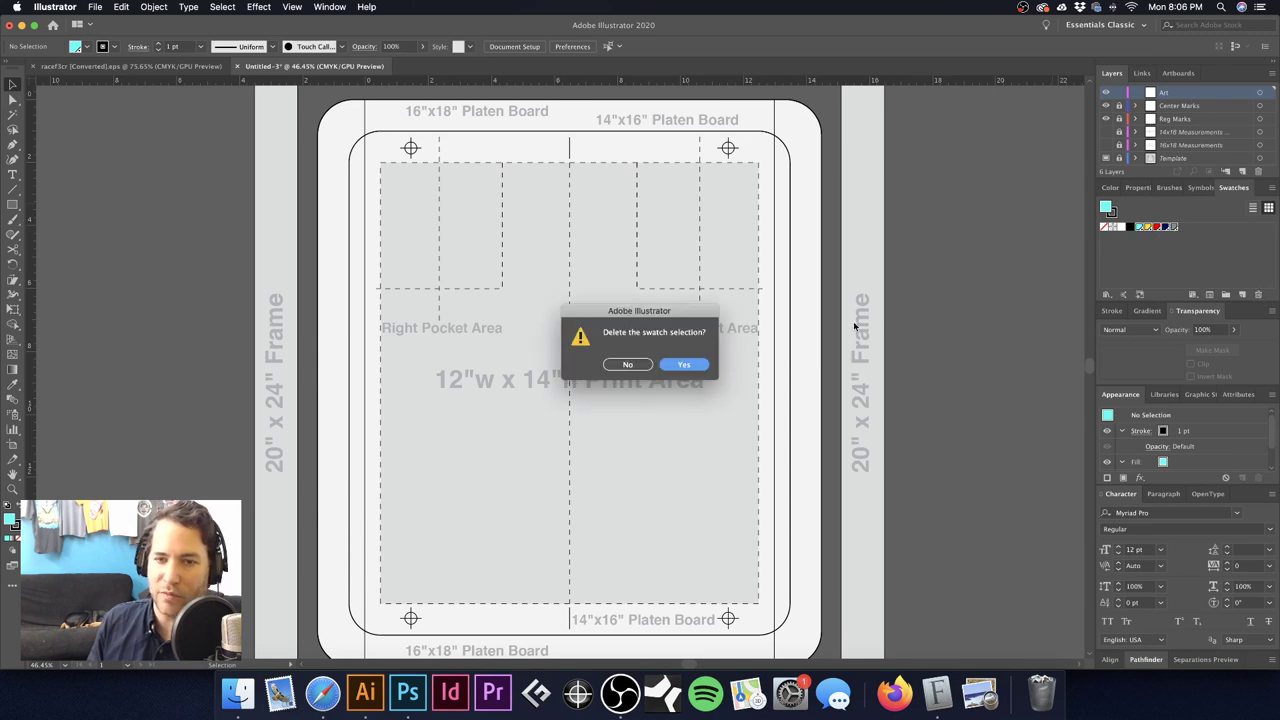
pyautogui.click(668, 362)
# Step: Place test sunoco.psd with its embedded profile and drag it into the print area
pyautogui.press('super+shift+p')
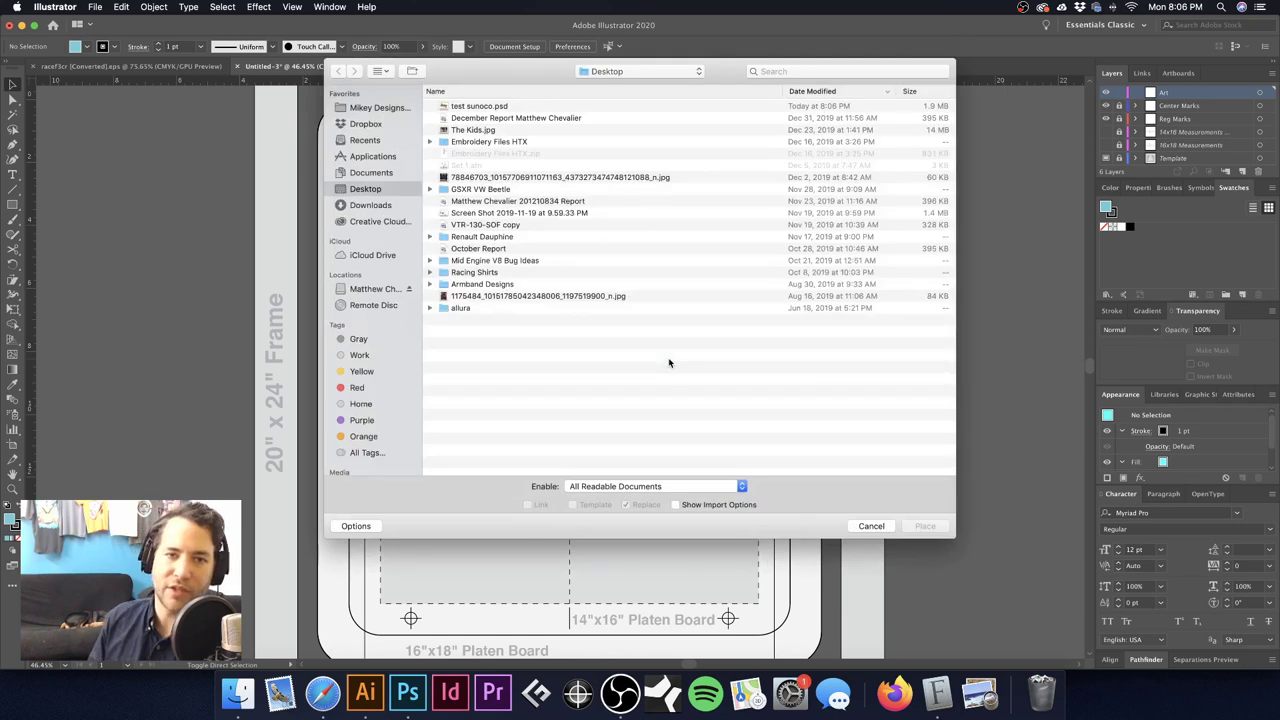
pyautogui.doubleClick(494, 109)
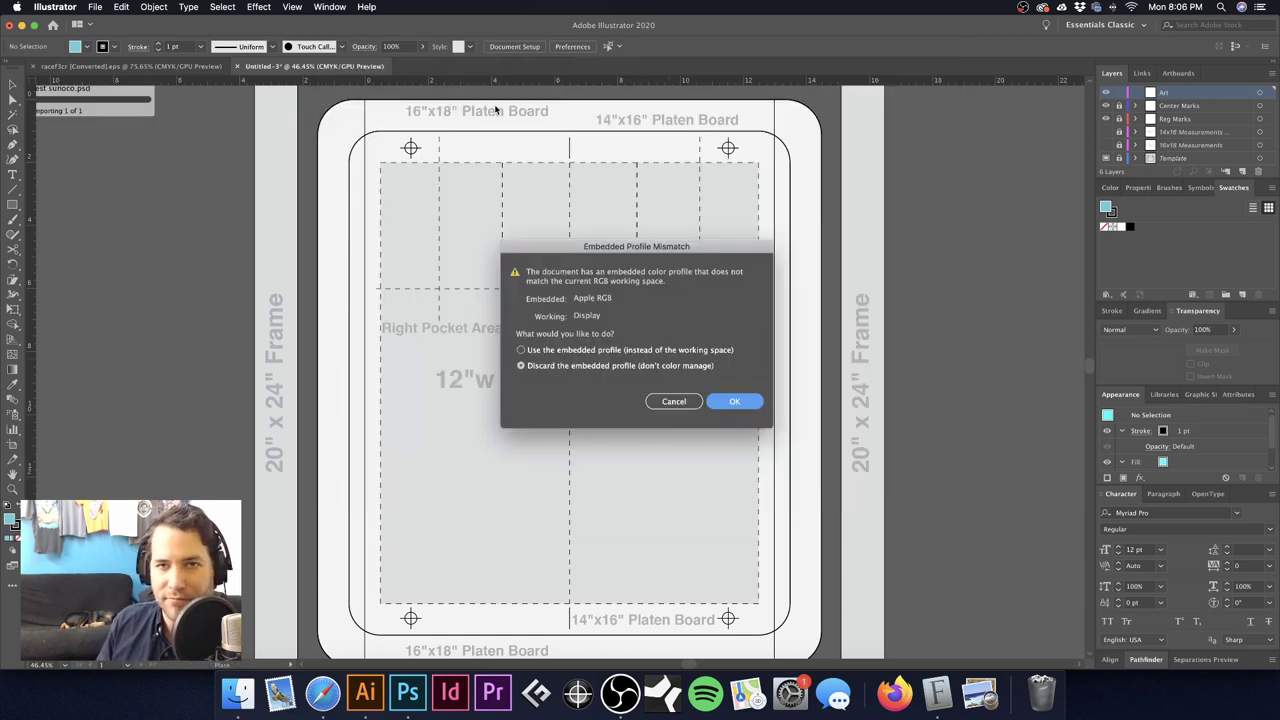
pyautogui.click(612, 350)
pyautogui.click(733, 401)
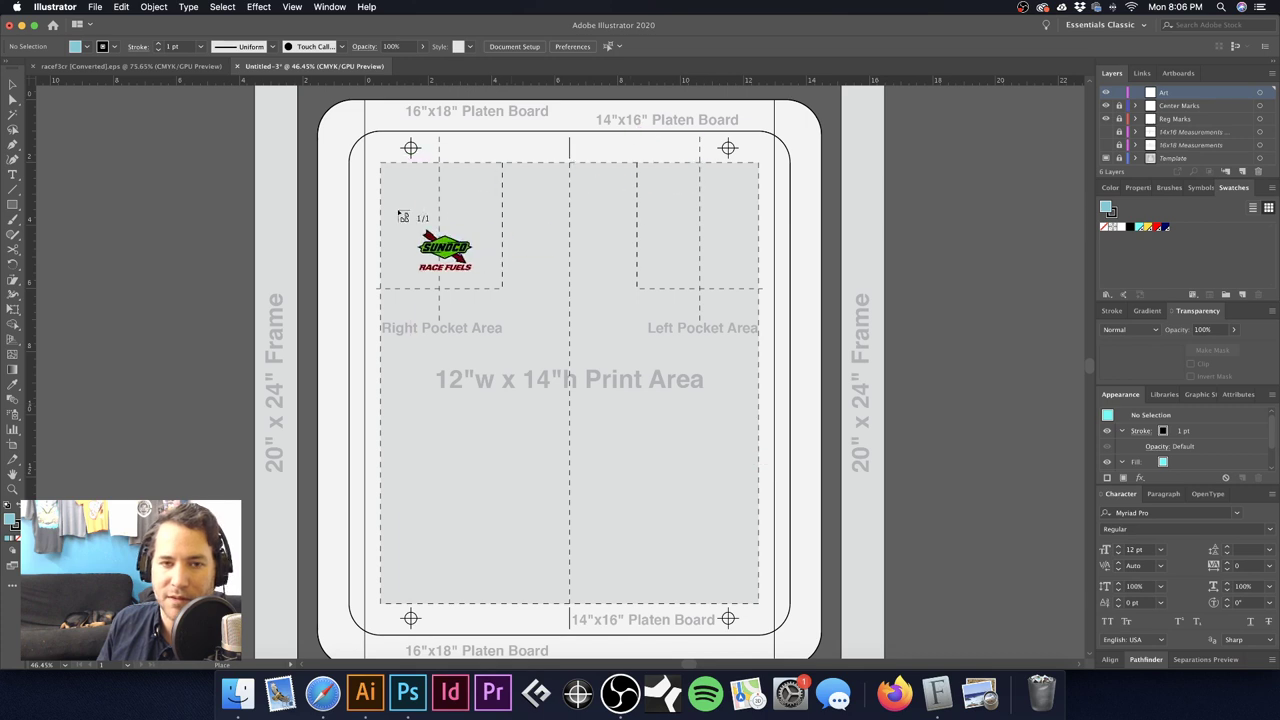
pyautogui.click(423, 200)
pyautogui.moveTo(569, 292); pyautogui.dragTo(597, 284)
pyautogui.click(789, 206)
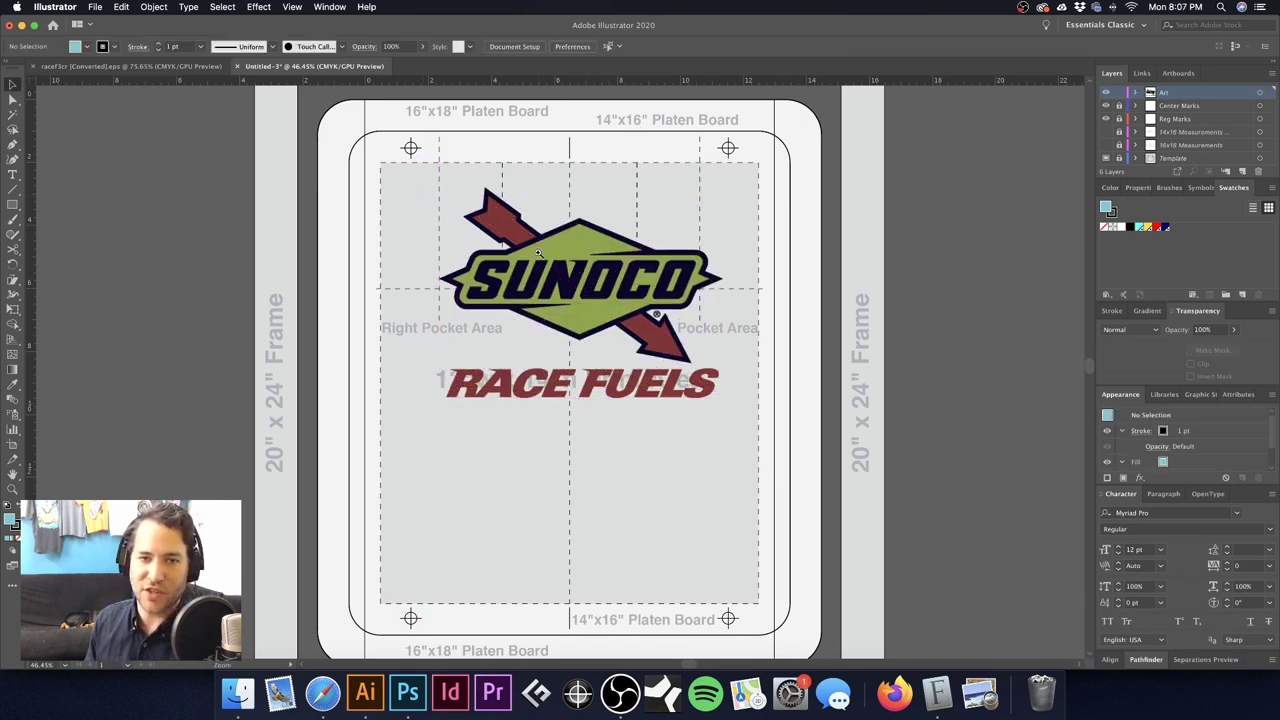
# Step: Nudge the placed Sunoco logo slightly up and left
pyautogui.scroll(2, 565, 262)
pyautogui.click(565, 262)
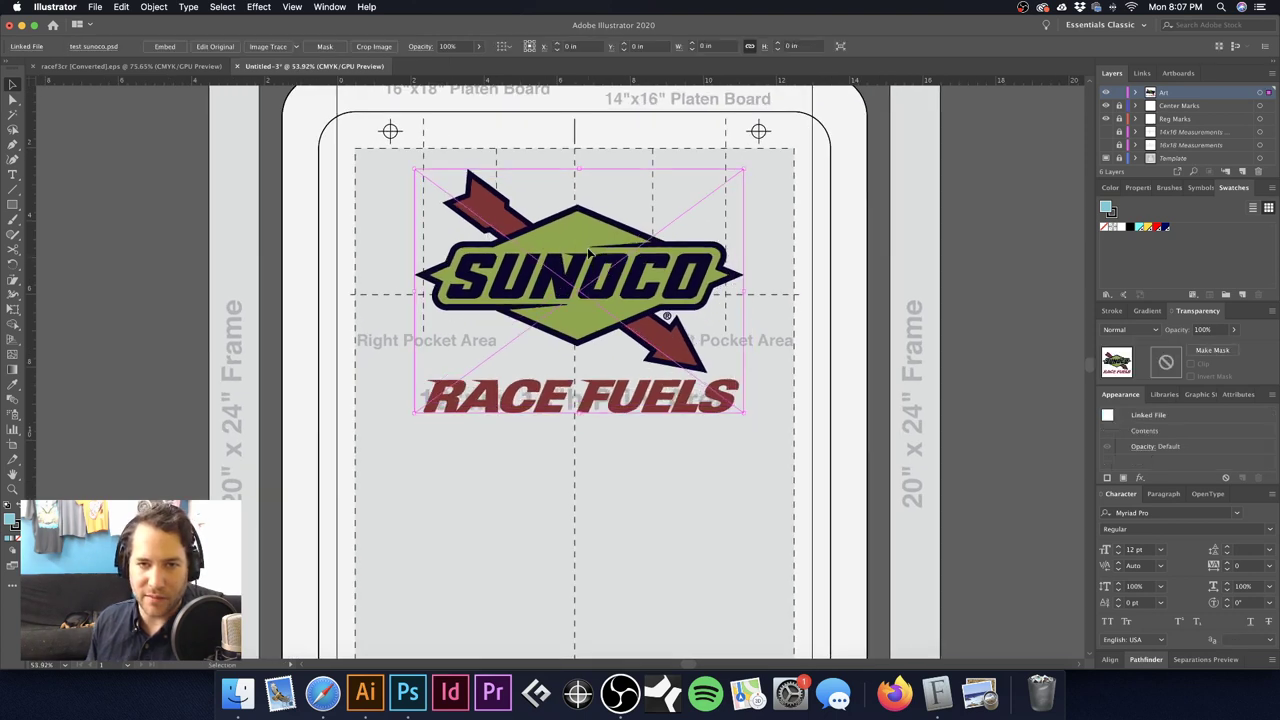
pyautogui.moveTo(589, 253); pyautogui.dragTo(585, 243)
pyautogui.click(817, 266)
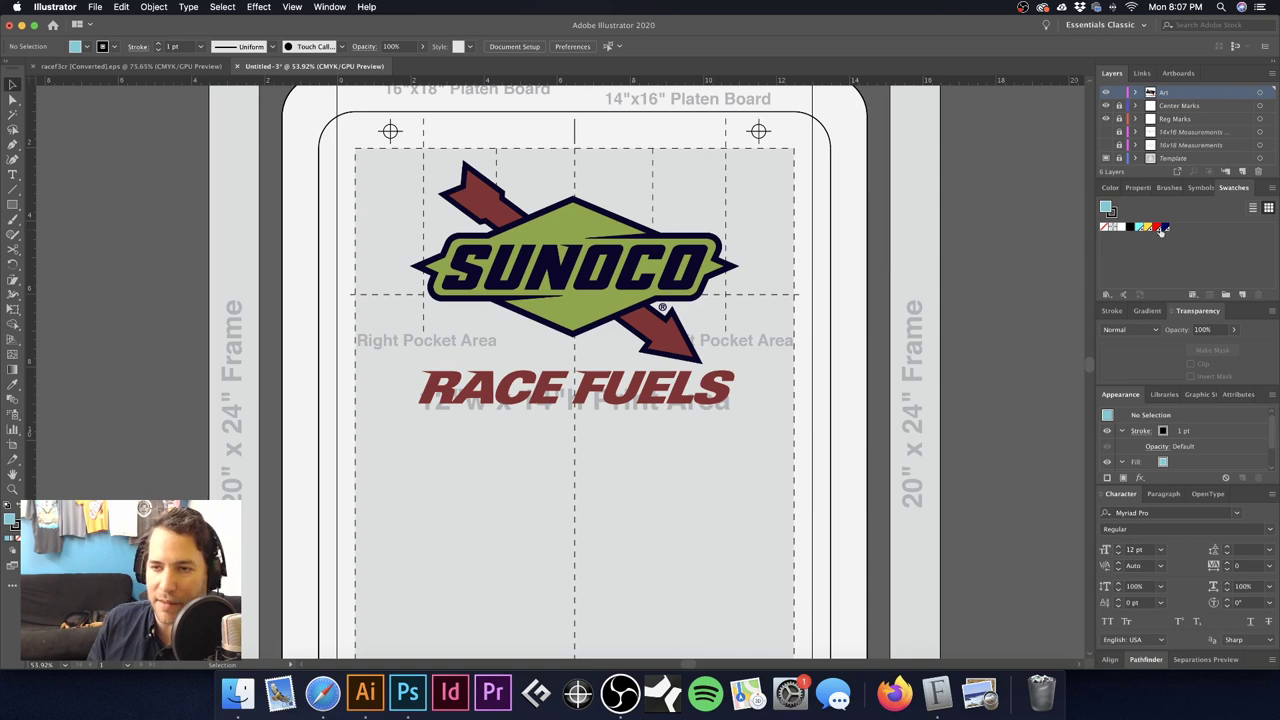
# Step: Zoom in to inspect the diamond's outline edge, then fit the artboard in the window
pyautogui.scroll(1, 582, 228)
pyautogui.scroll(10, 582, 228)
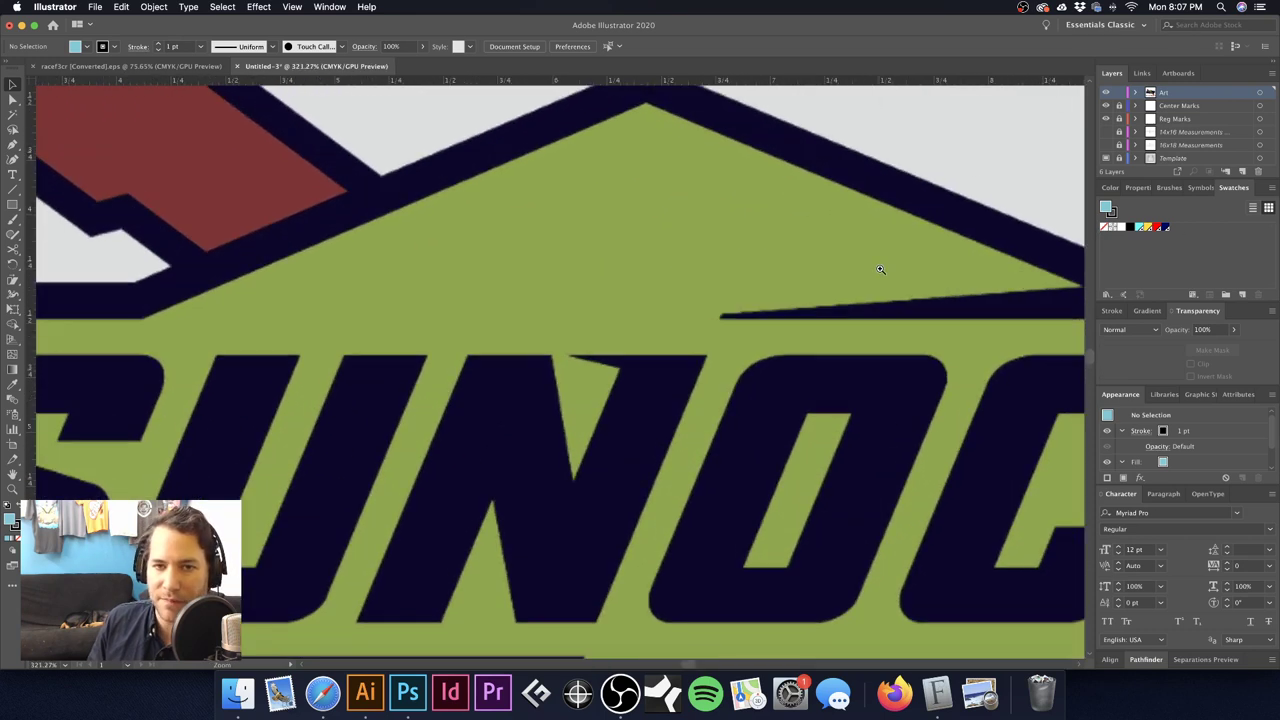
pyautogui.moveTo(691, 271); pyautogui.dragTo(563, 375)
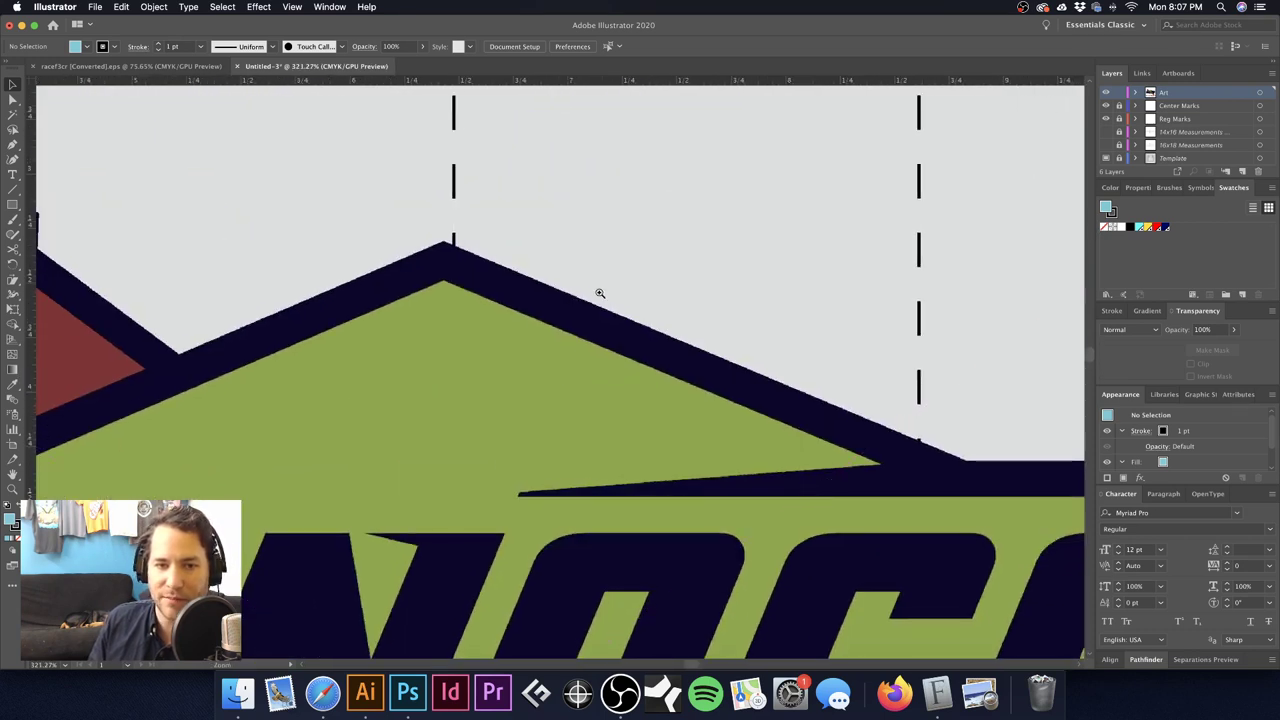
pyautogui.moveTo(606, 317); pyautogui.dragTo(706, 334)
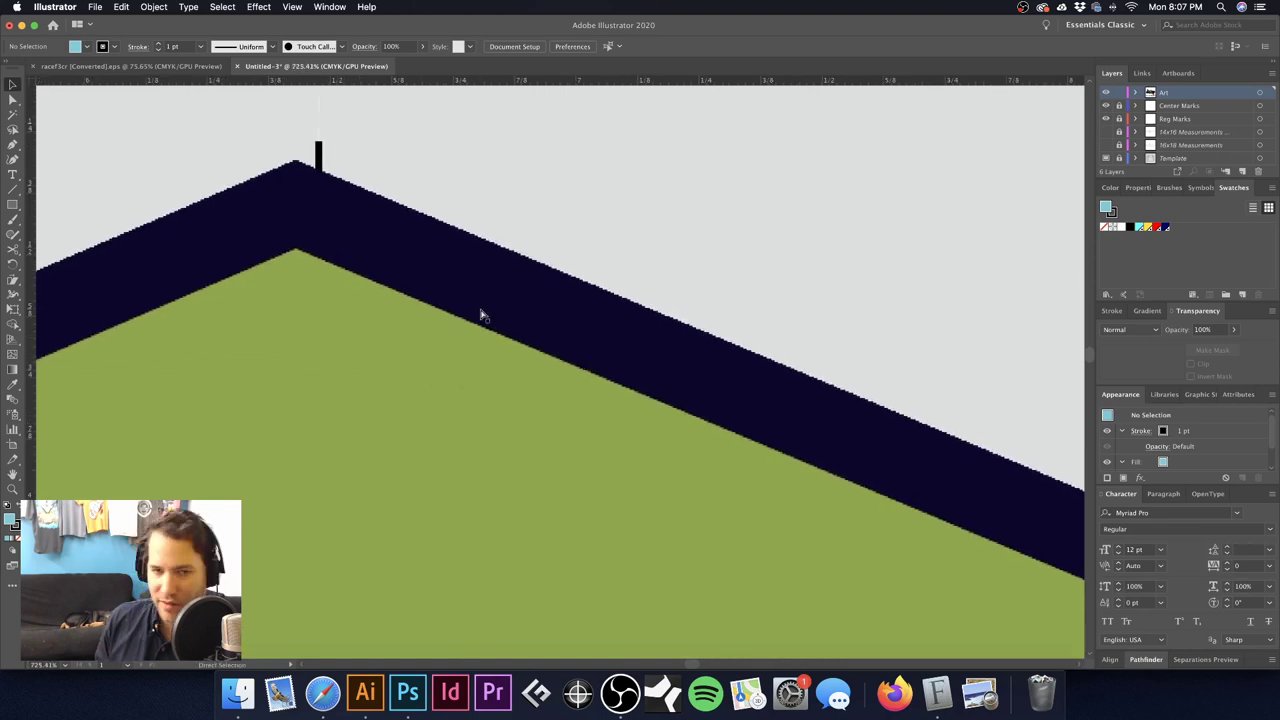
pyautogui.press('super+0')
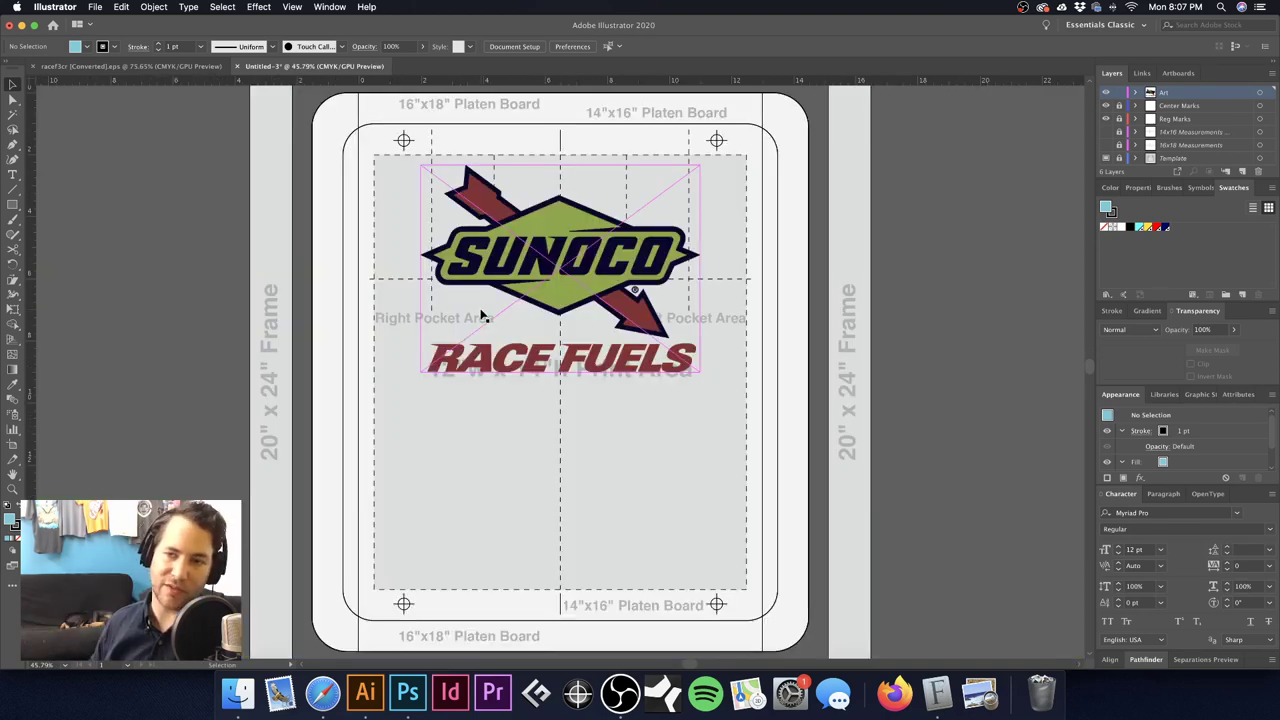
# Step: Raise the light-cyan swatch's red value to 255 so it becomes white
pyautogui.doubleClick(1139, 228)
pyautogui.moveTo(940, 290); pyautogui.dragTo(1035, 305)
pyautogui.click(1028, 400)
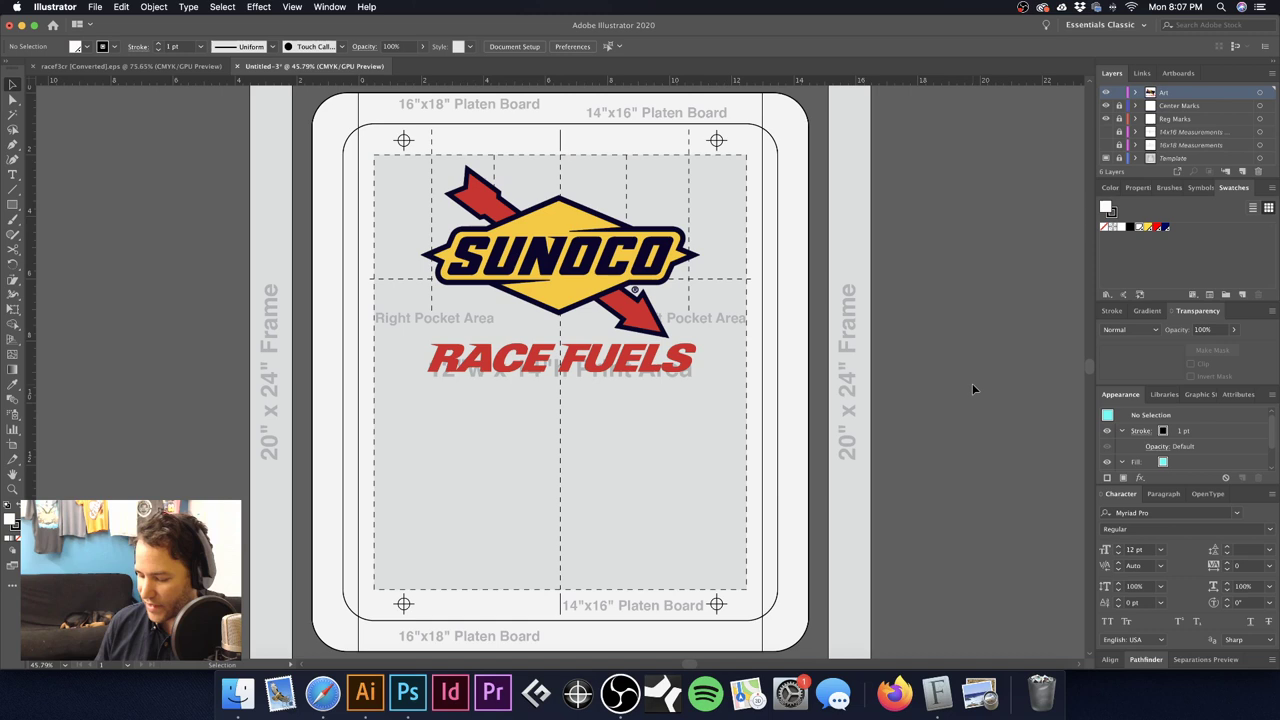
# Step: Select the bottom registration marks and platen label and nudge them upward
pyautogui.press('a')
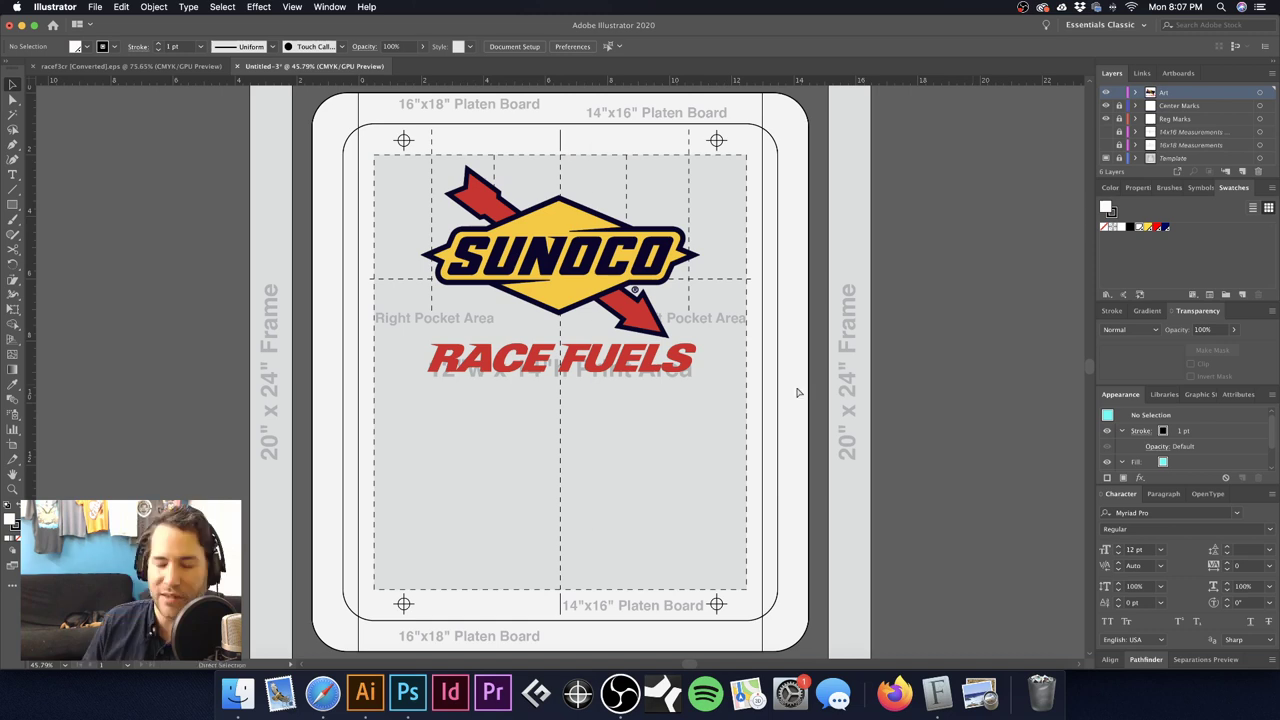
pyautogui.press('super+p')
pyautogui.press('Escape')
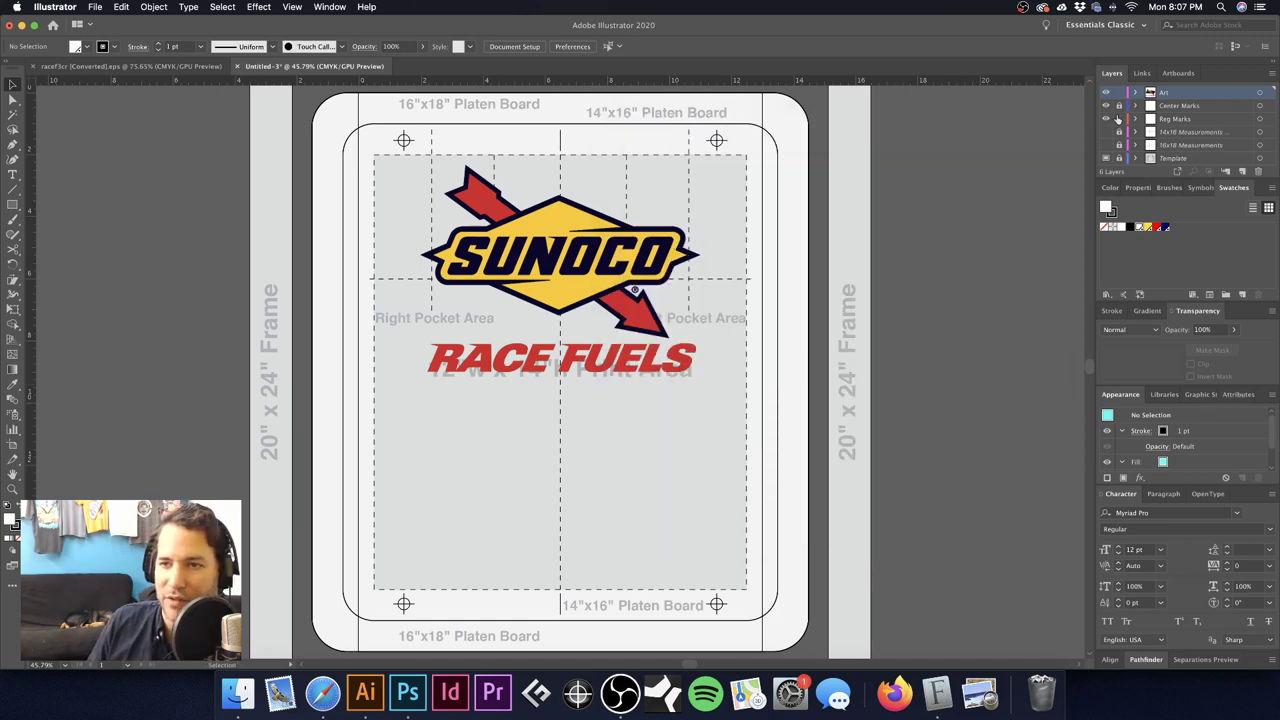
pyautogui.moveTo(364, 580); pyautogui.dragTo(716, 416)
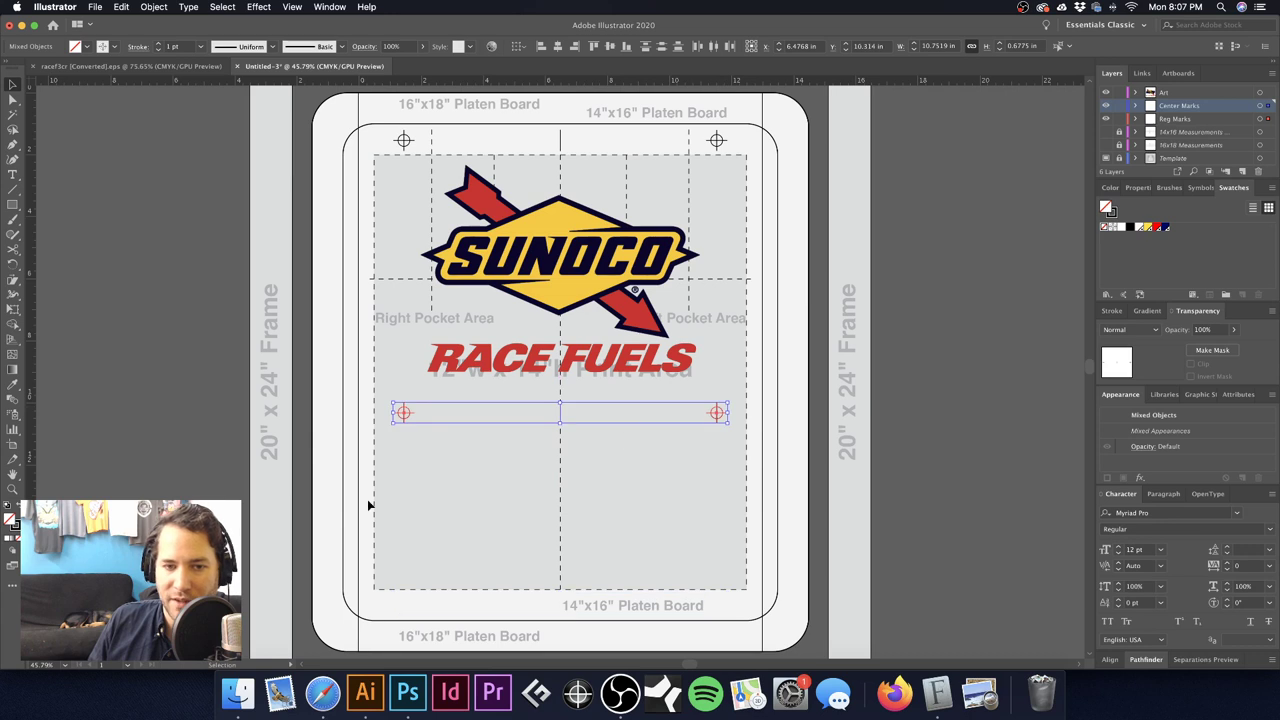
pyautogui.hotkey('shift', 'Up')
pyautogui.hotkey('shift', 'Up')
pyautogui.hotkey('shift', 'Up')
pyautogui.hotkey('shift', 'Up')
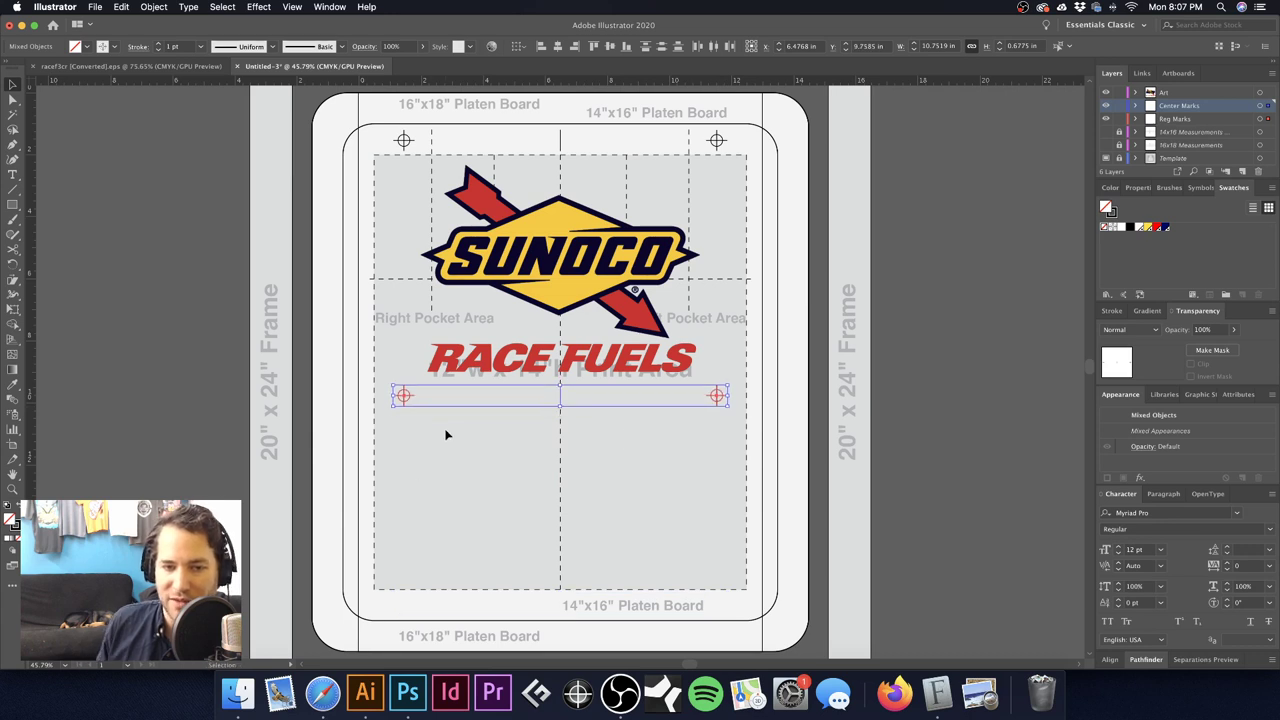
# Step: Move the Sunoco logo and marks slightly higher, then open the Print dialog
pyautogui.keyDown('shift'); pyautogui.click(616, 248); pyautogui.keyUp('shift')
pyautogui.moveTo(616, 248); pyautogui.dragTo(615, 230)
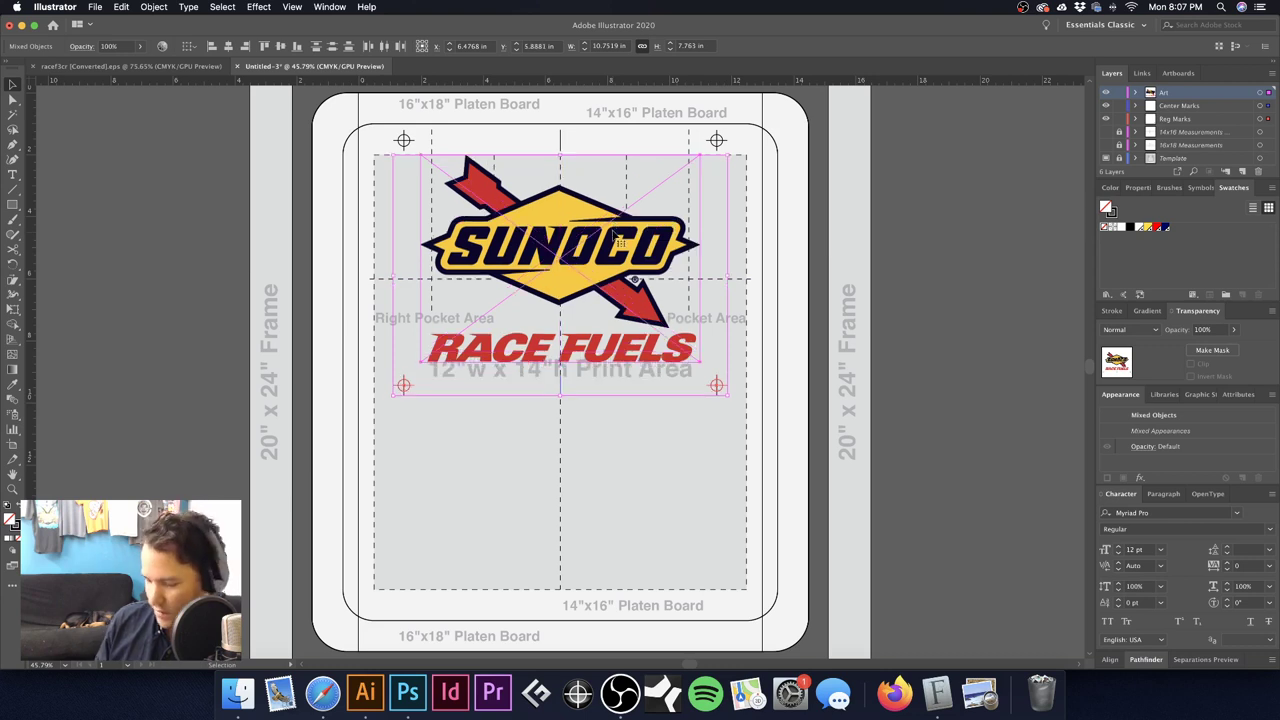
pyautogui.click(955, 202)
pyautogui.press('super+p')
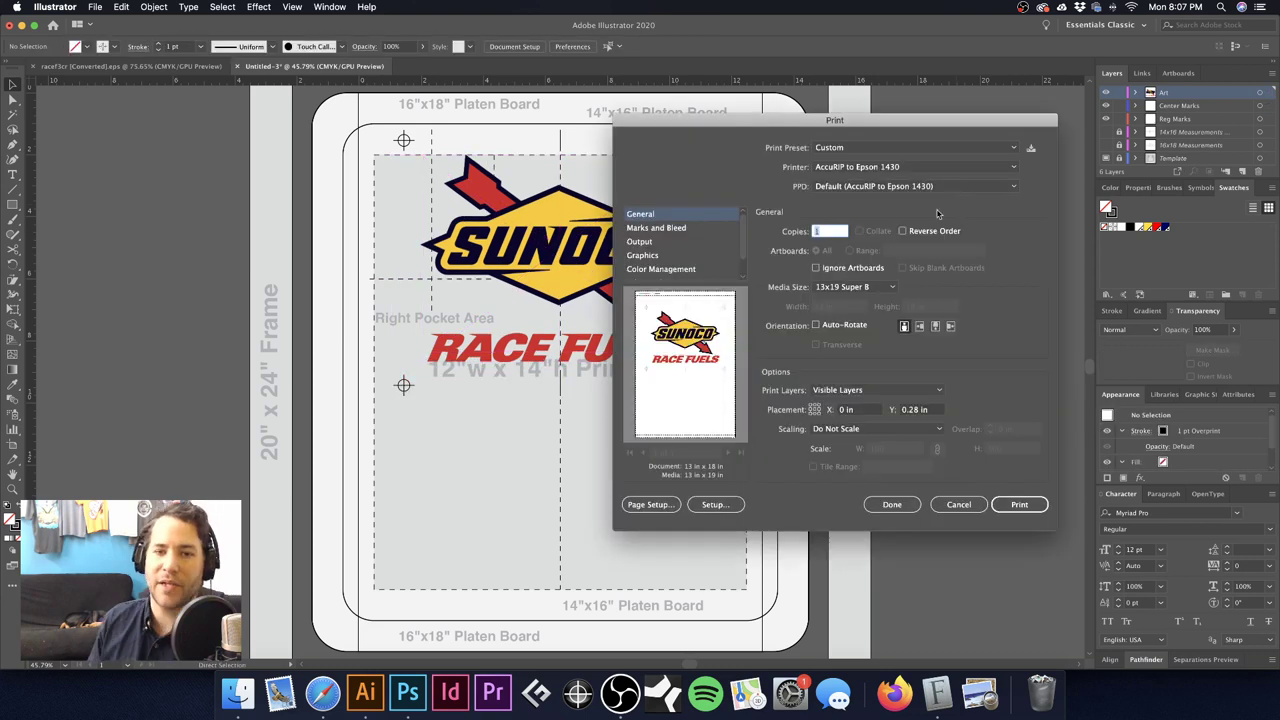
# Step: In the Print Output separations, turn off printing for Process Cyan, Yellow and Black
pyautogui.click(708, 243)
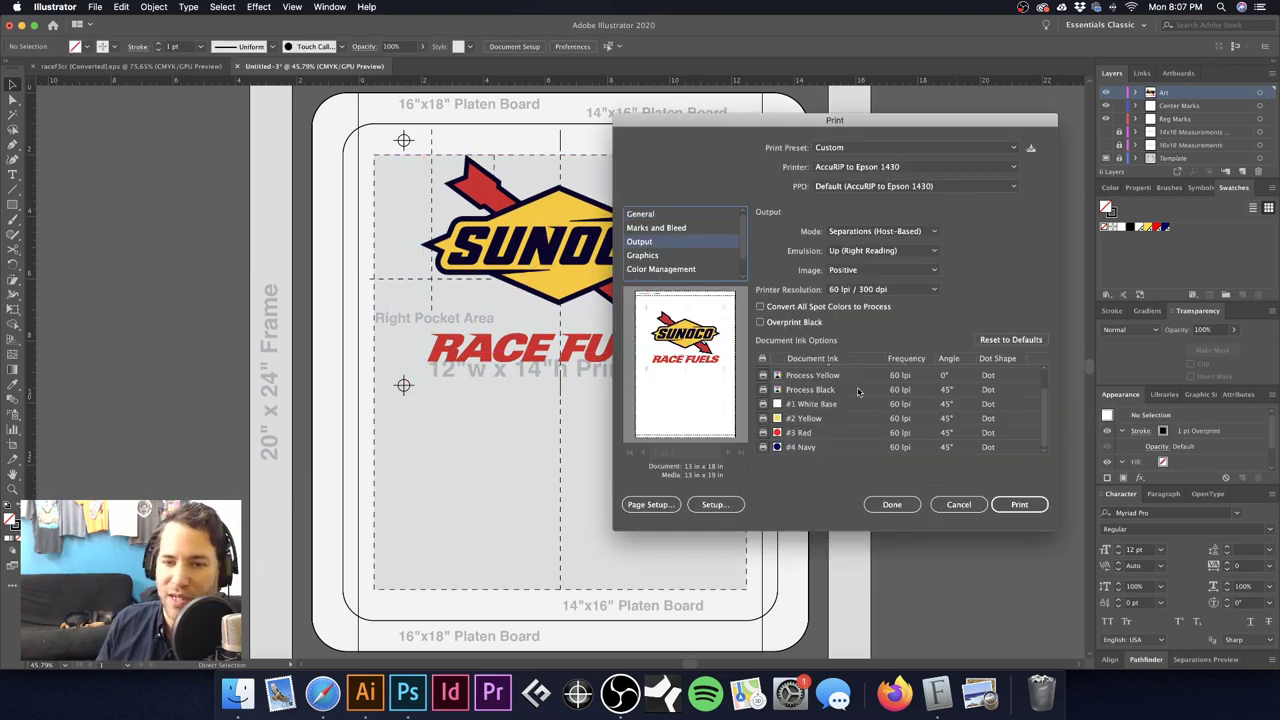
pyautogui.scroll(2, 855, 392)
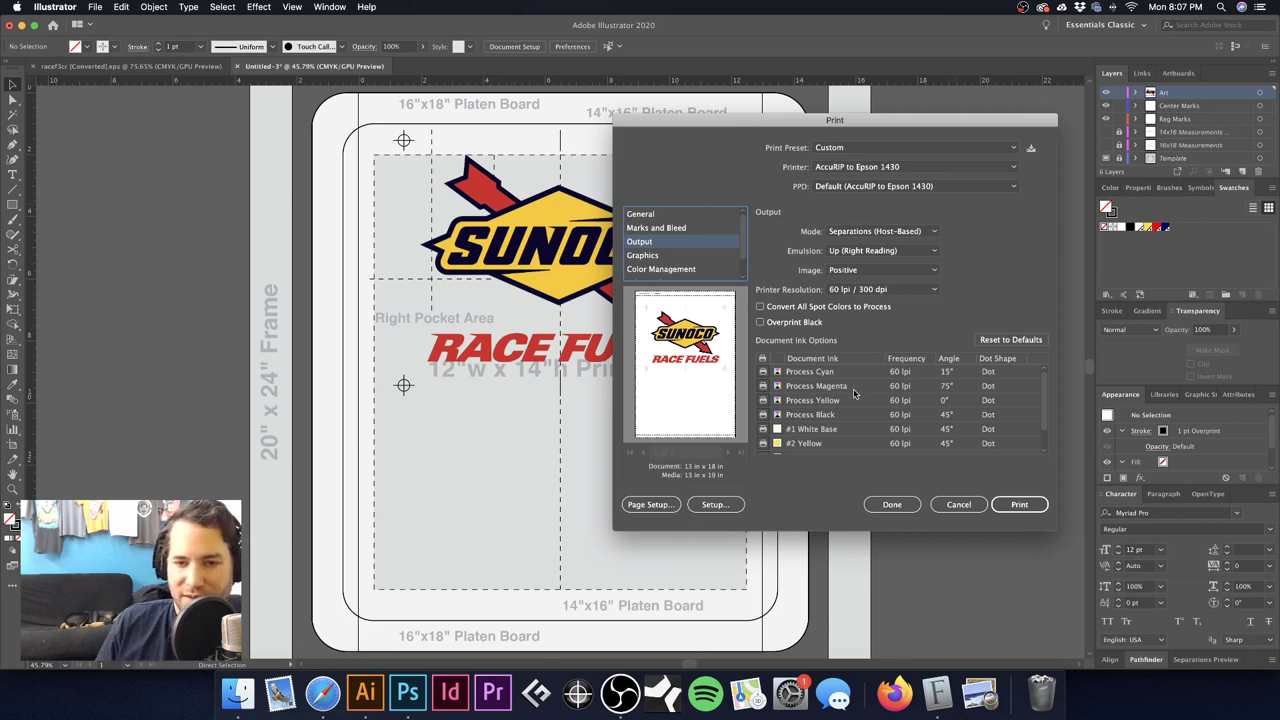
pyautogui.click(762, 371)
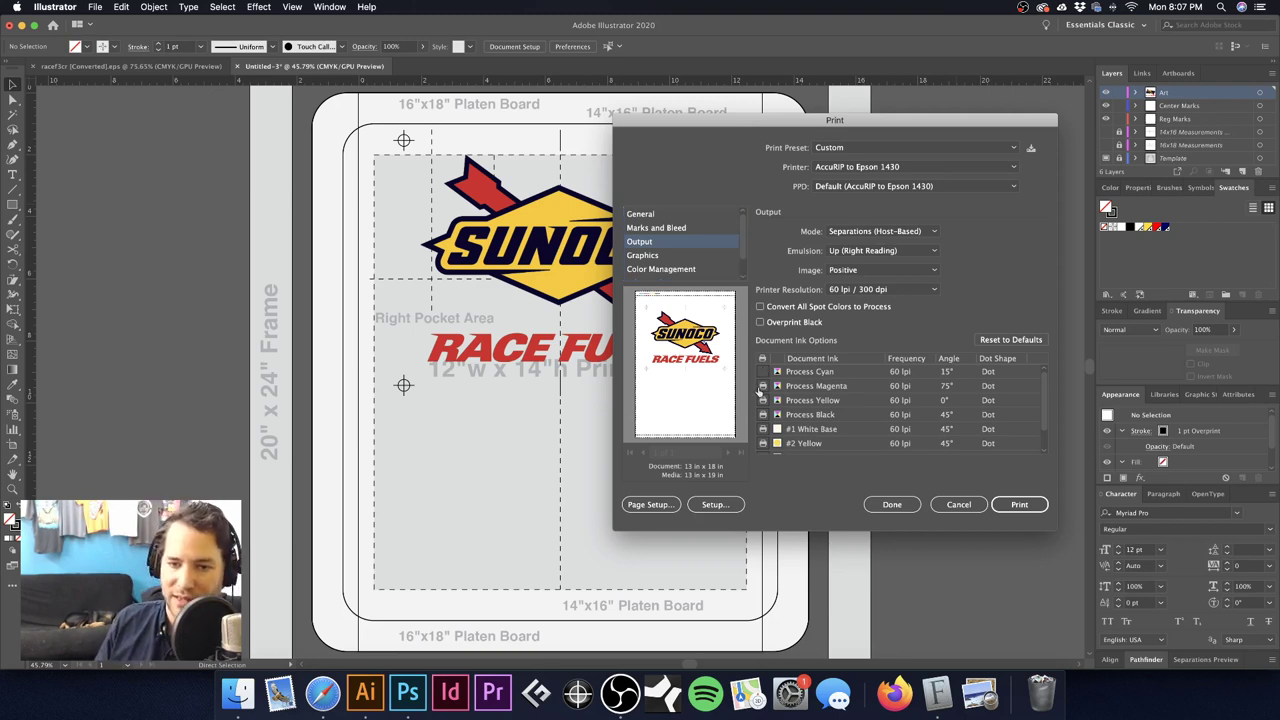
pyautogui.click(762, 400)
pyautogui.click(762, 414)
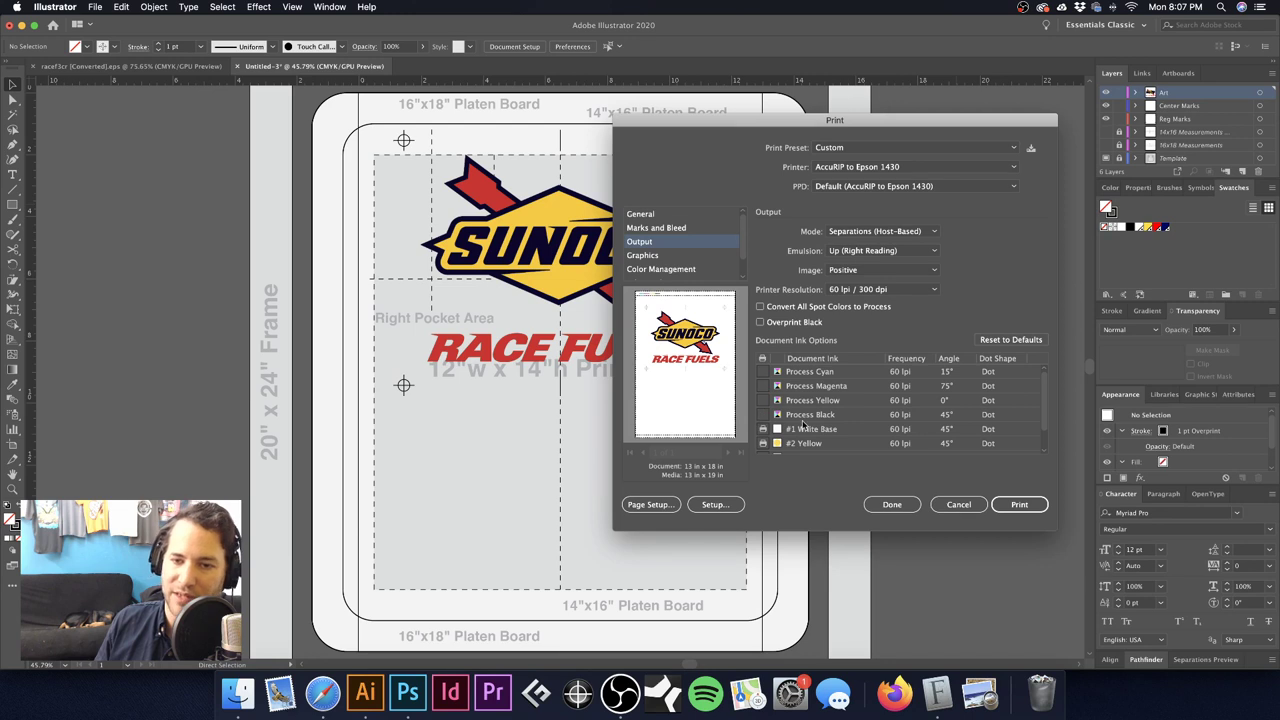
pyautogui.scroll(-2, 884, 420)
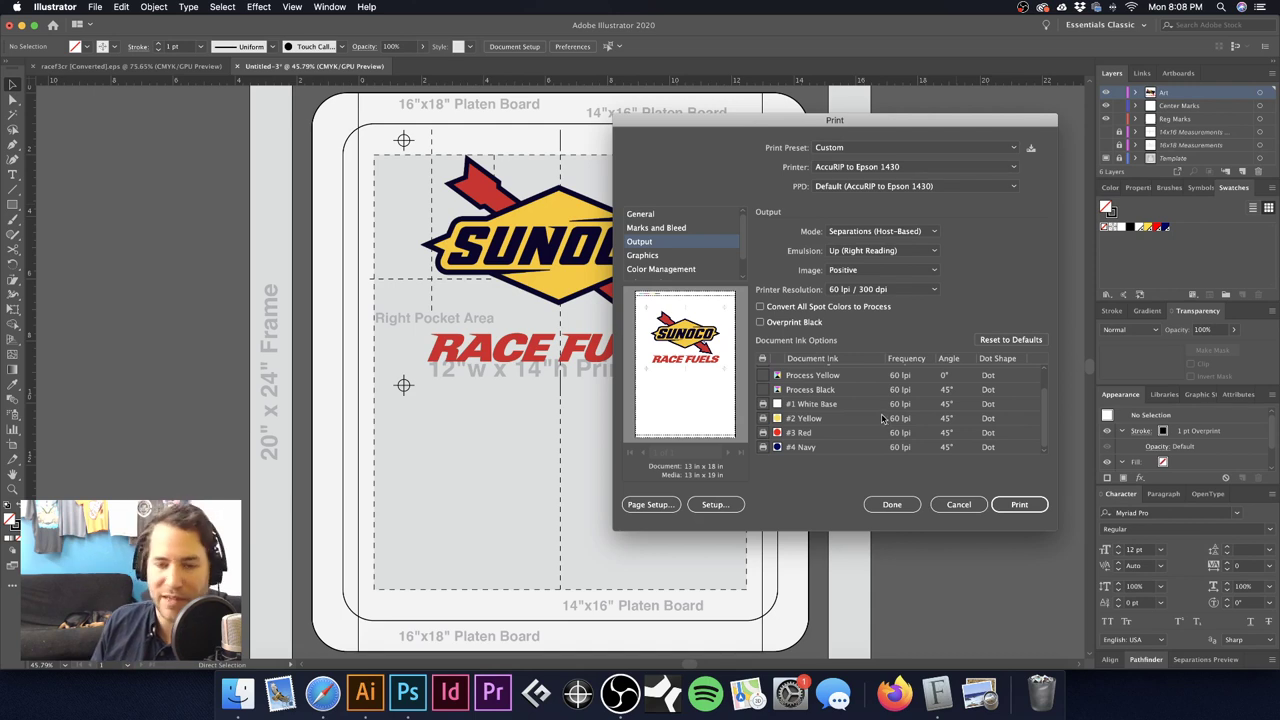
pyautogui.click(892, 504)
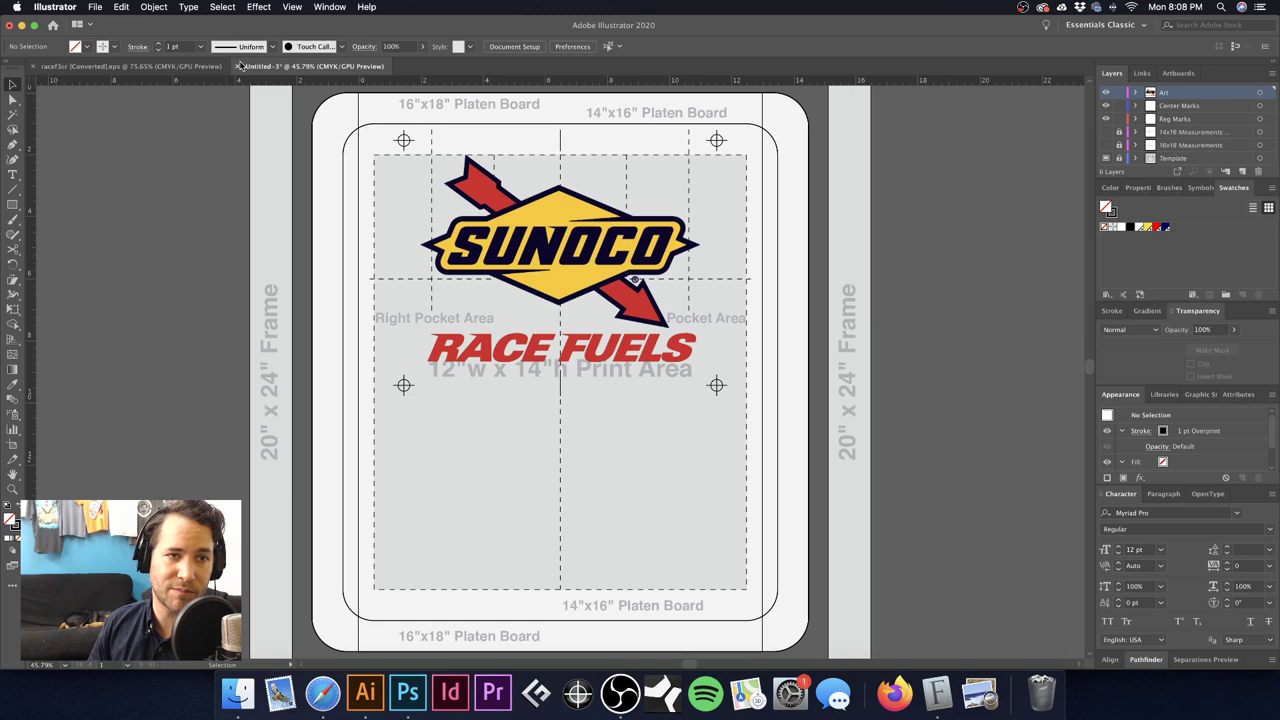
# Step: Close Untitled-3 without saving and bring Safari with the live chat forward
pyautogui.click(240, 66)
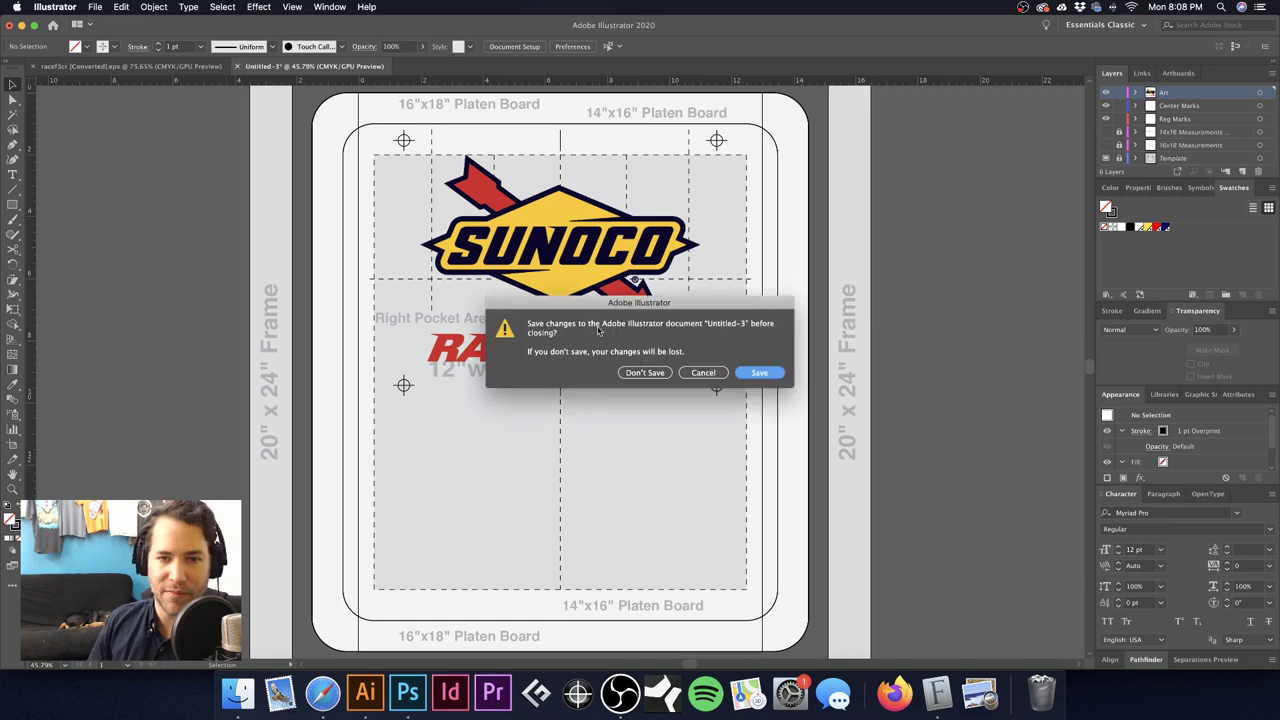
pyautogui.click(645, 373)
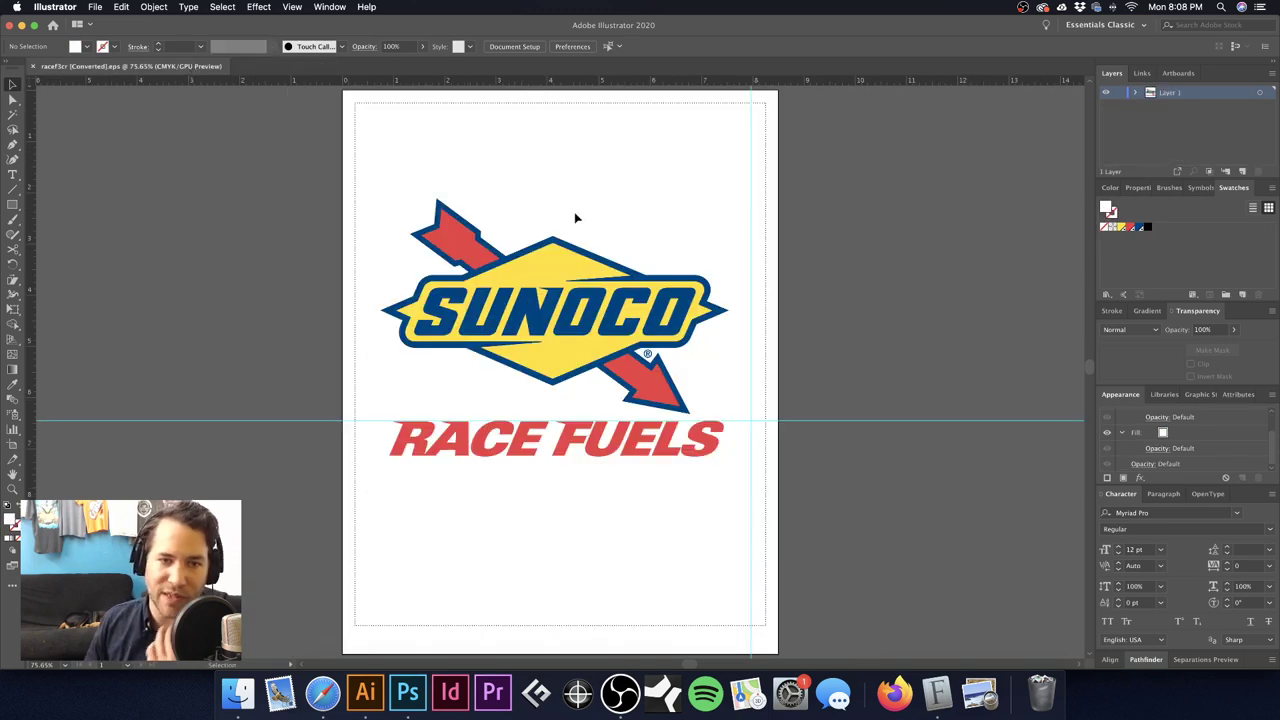
pyautogui.click(320, 694)
pyautogui.moveTo(1000, 164); pyautogui.dragTo(948, 162)
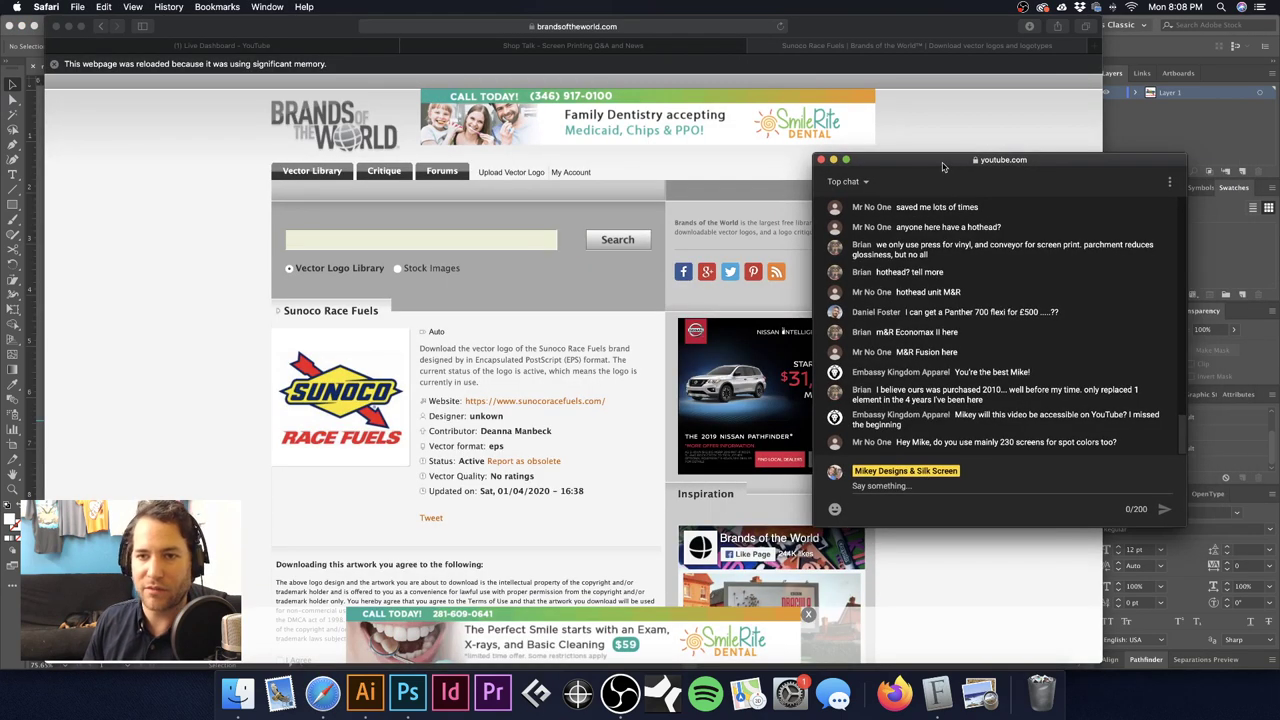
pyautogui.scroll(5, 1066, 352)
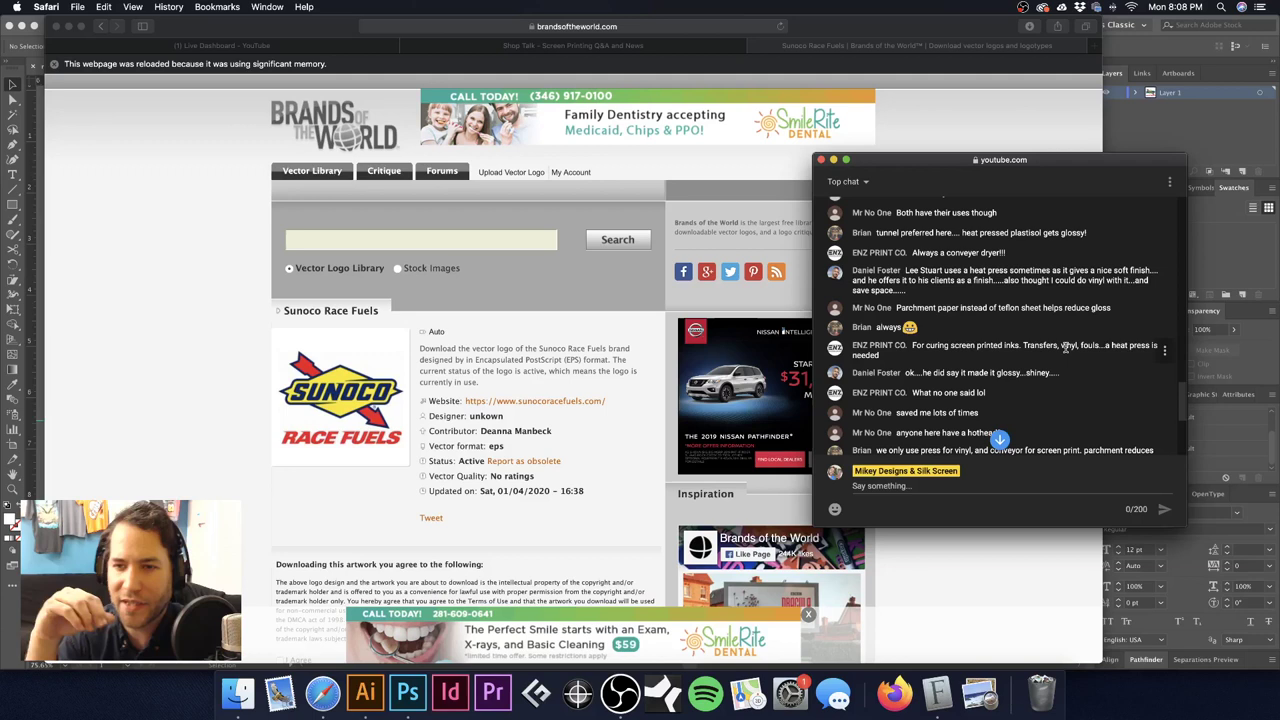
pyautogui.scroll(8, 1066, 347)
pyautogui.scroll(-1, 1066, 347)
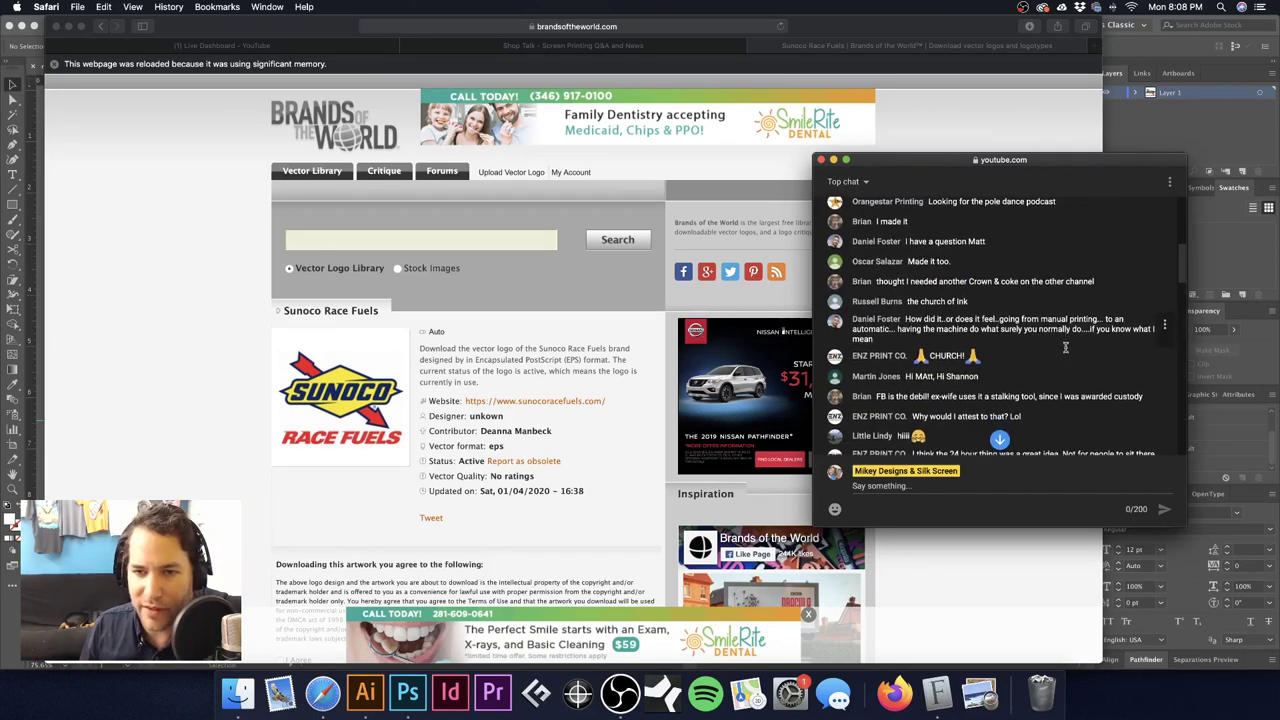
pyautogui.scroll(-8, 1066, 347)
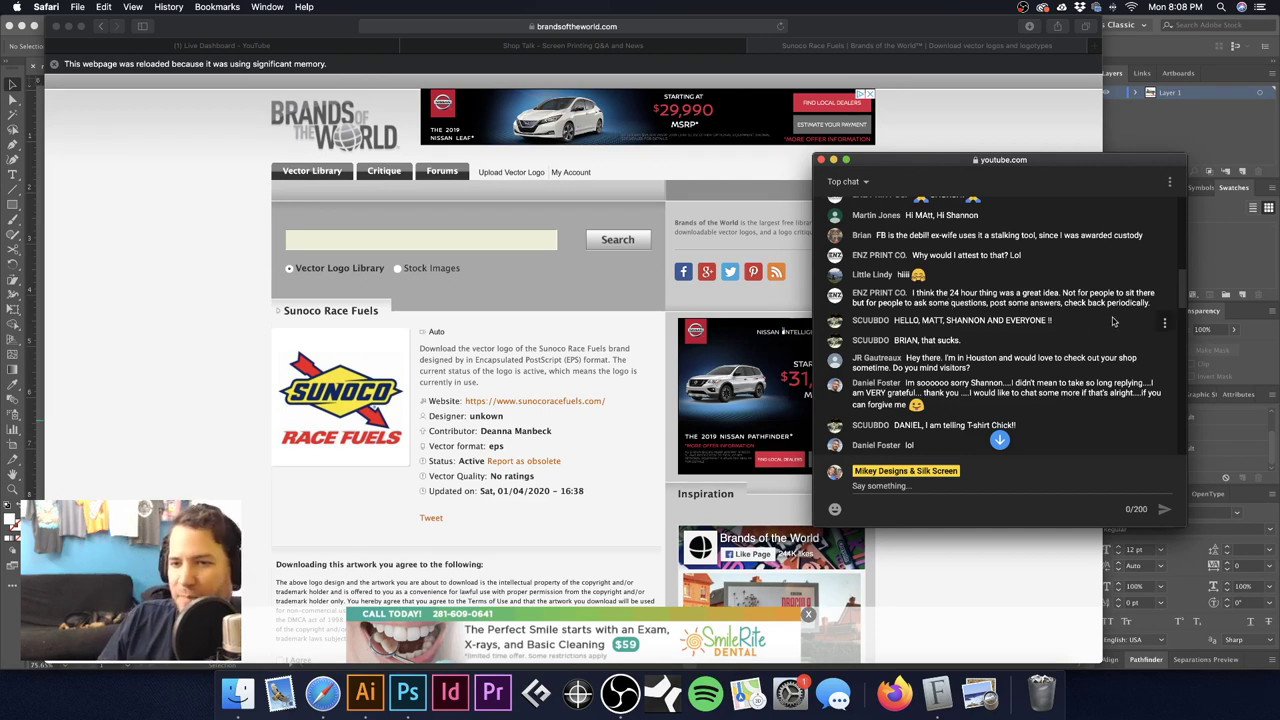
pyautogui.scroll(-2, 1100, 320)
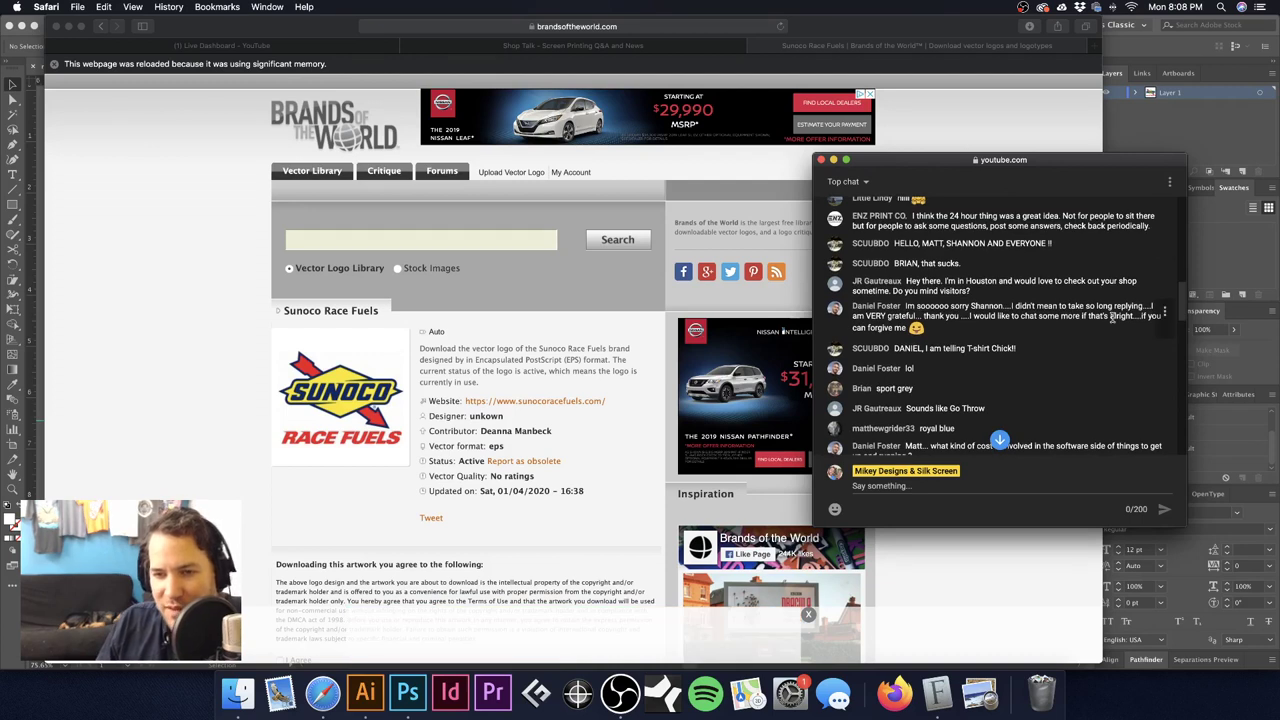
pyautogui.scroll(-1, 1094, 355)
pyautogui.scroll(-1, 1094, 355)
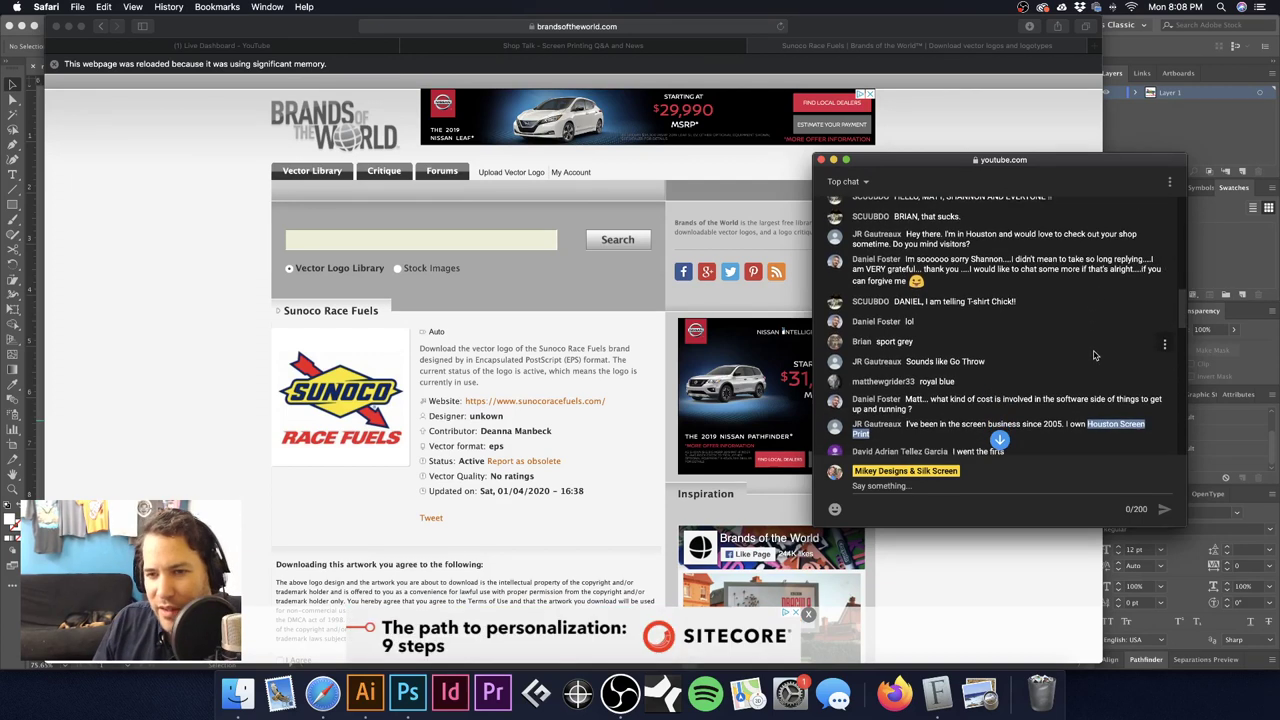
pyautogui.scroll(-2, 1094, 355)
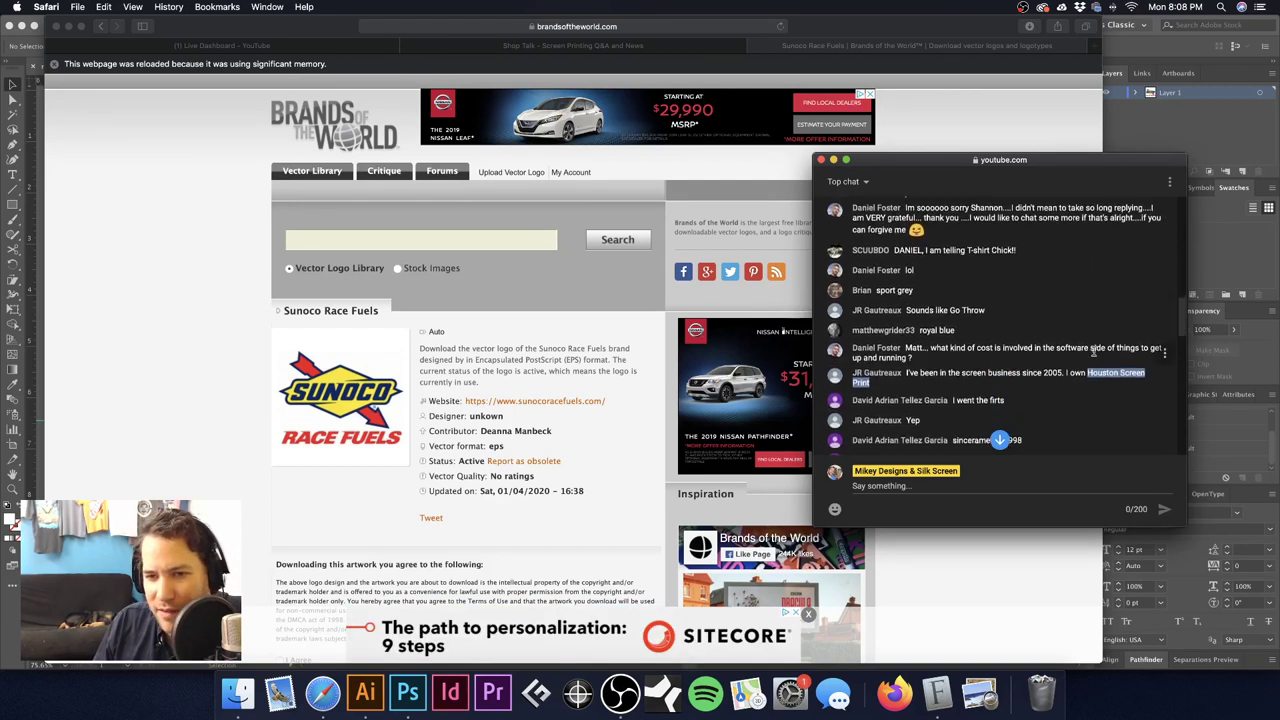
pyautogui.scroll(-1, 1094, 355)
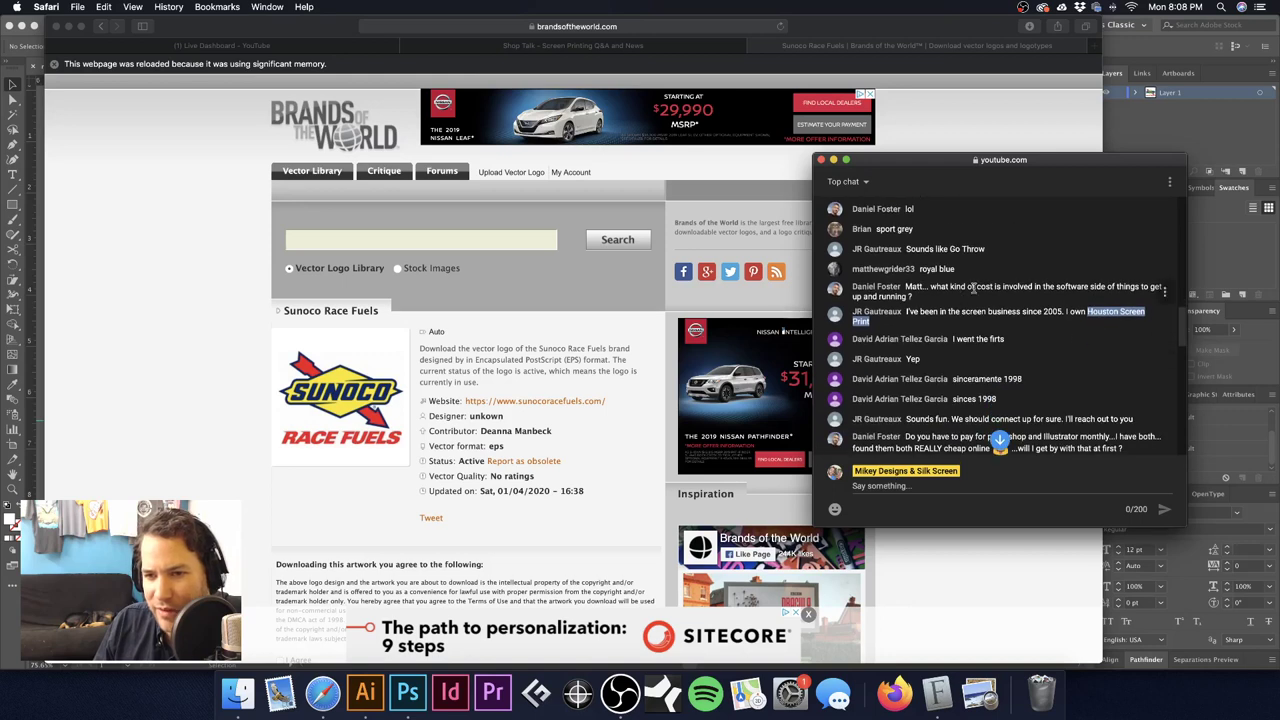
pyautogui.scroll(-1, 1049, 357)
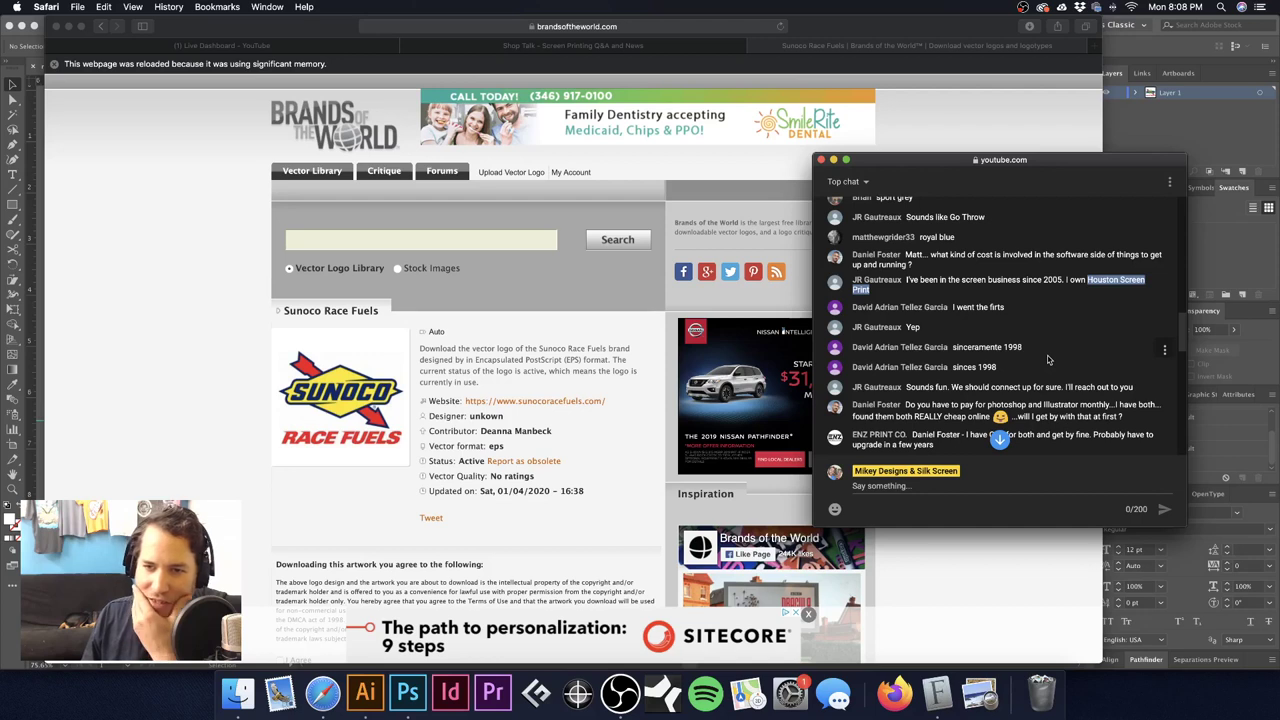
pyautogui.scroll(-2, 1049, 360)
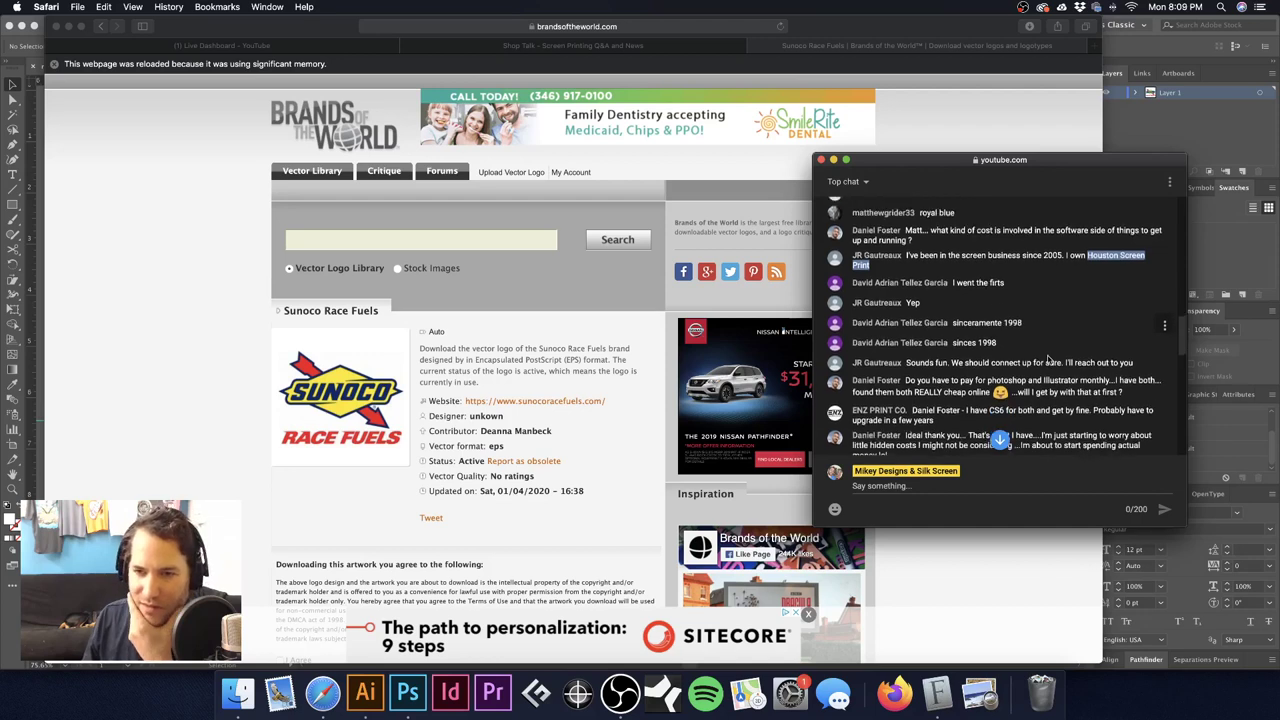
pyautogui.scroll(-1, 1047, 357)
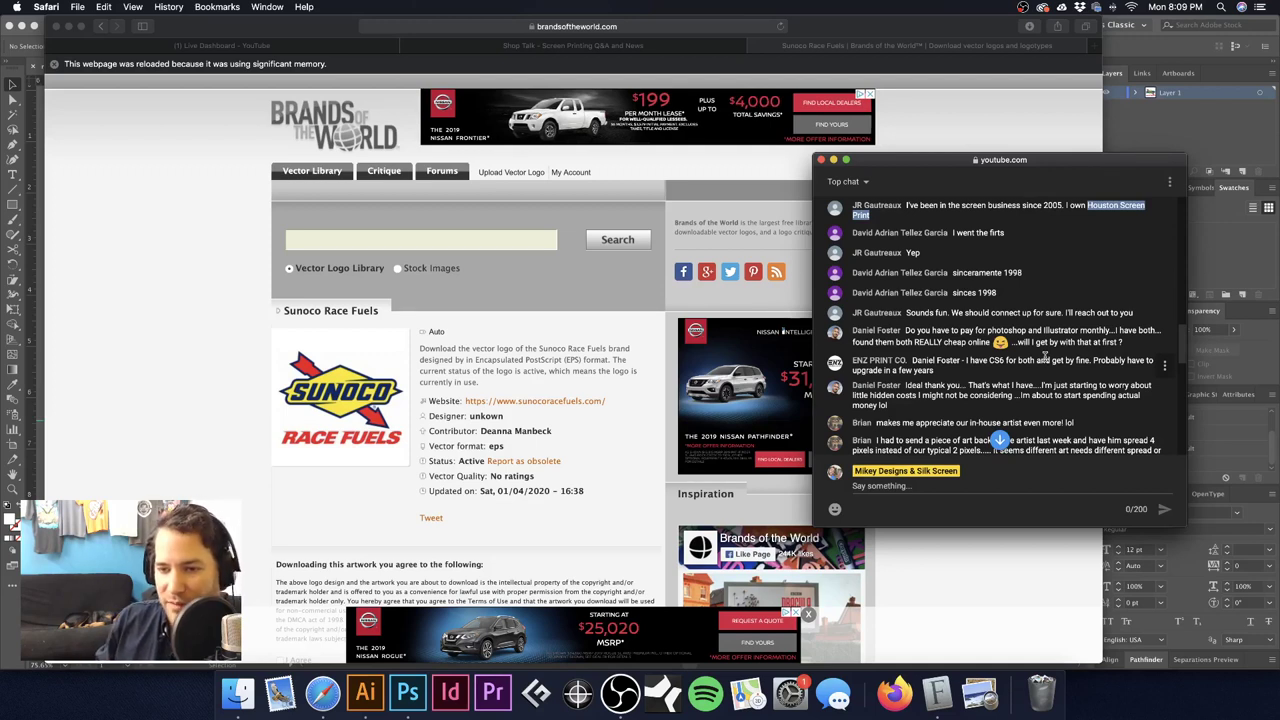
pyautogui.scroll(-4, 1045, 358)
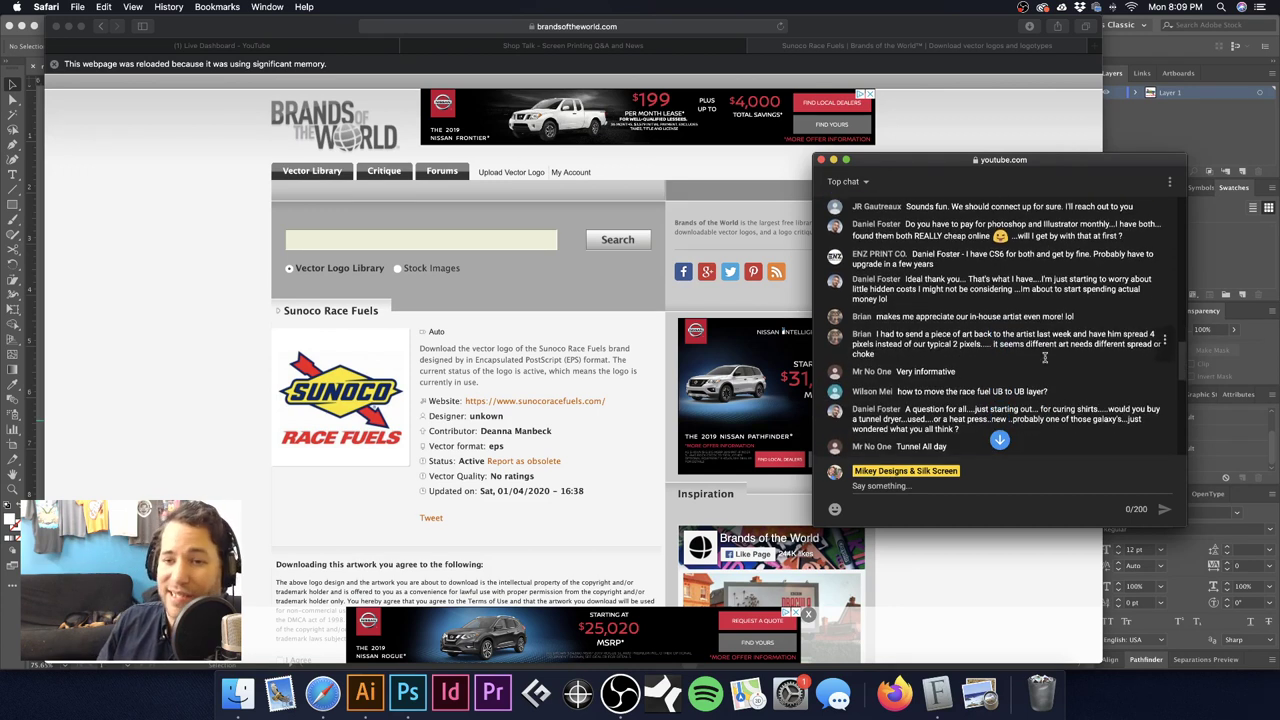
pyautogui.moveTo(1037, 165); pyautogui.dragTo(1037, 153)
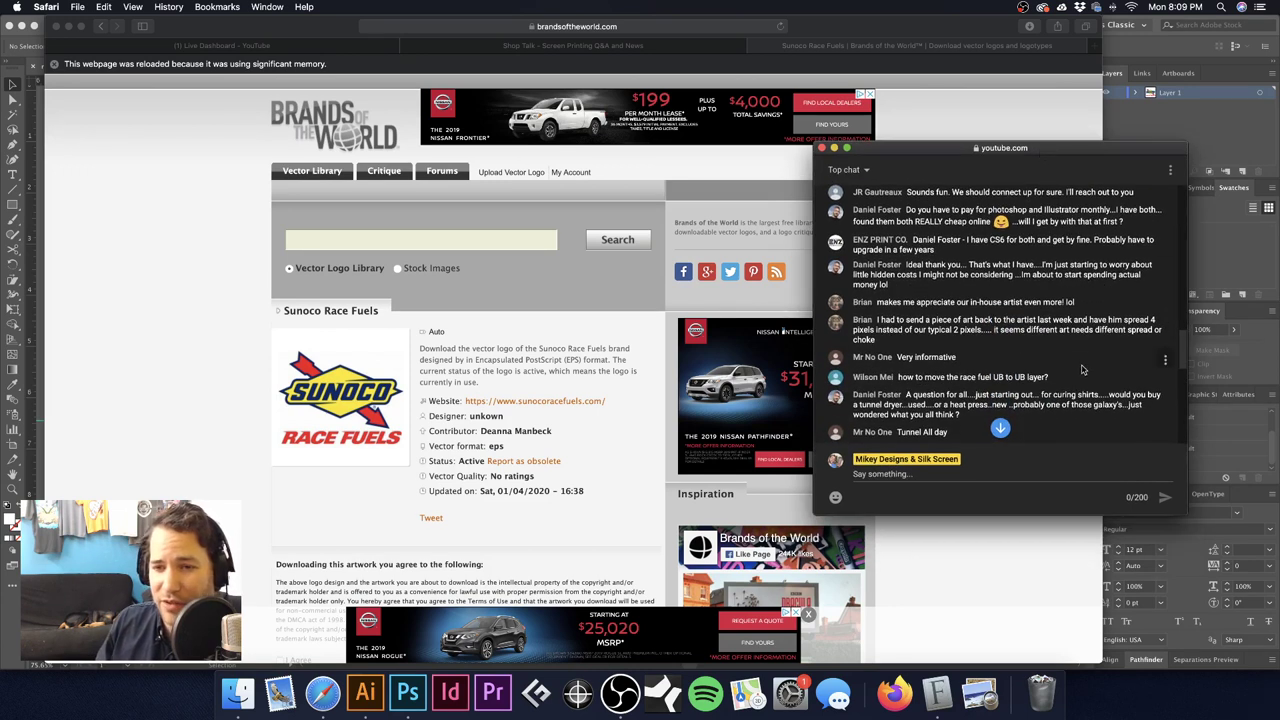
pyautogui.scroll(-1, 1083, 367)
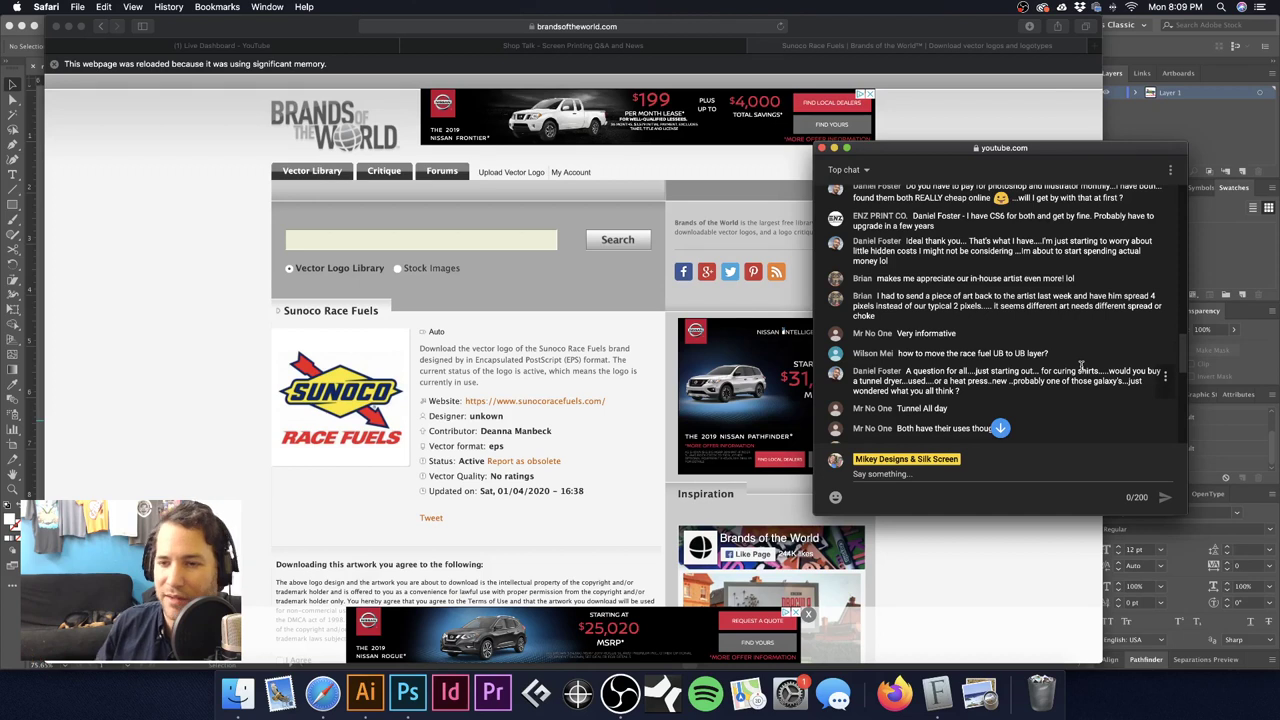
pyautogui.scroll(-1, 1080, 366)
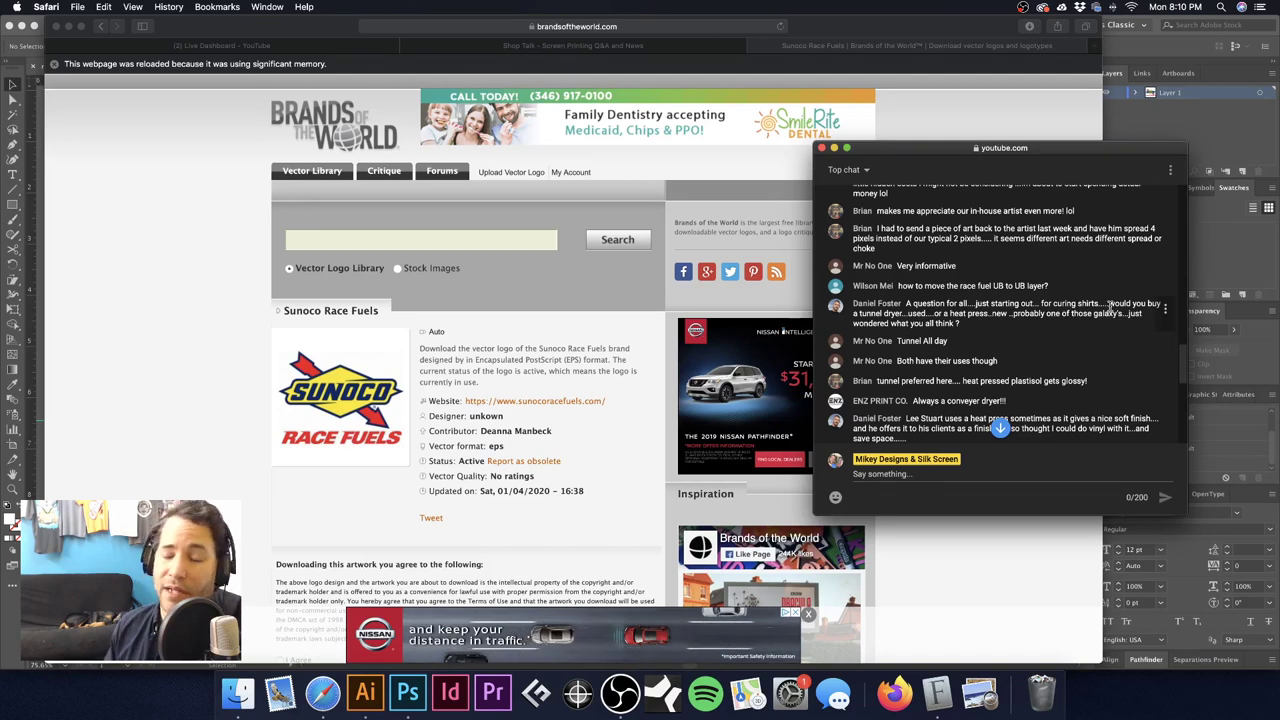
pyautogui.scroll(-3, 1050, 325)
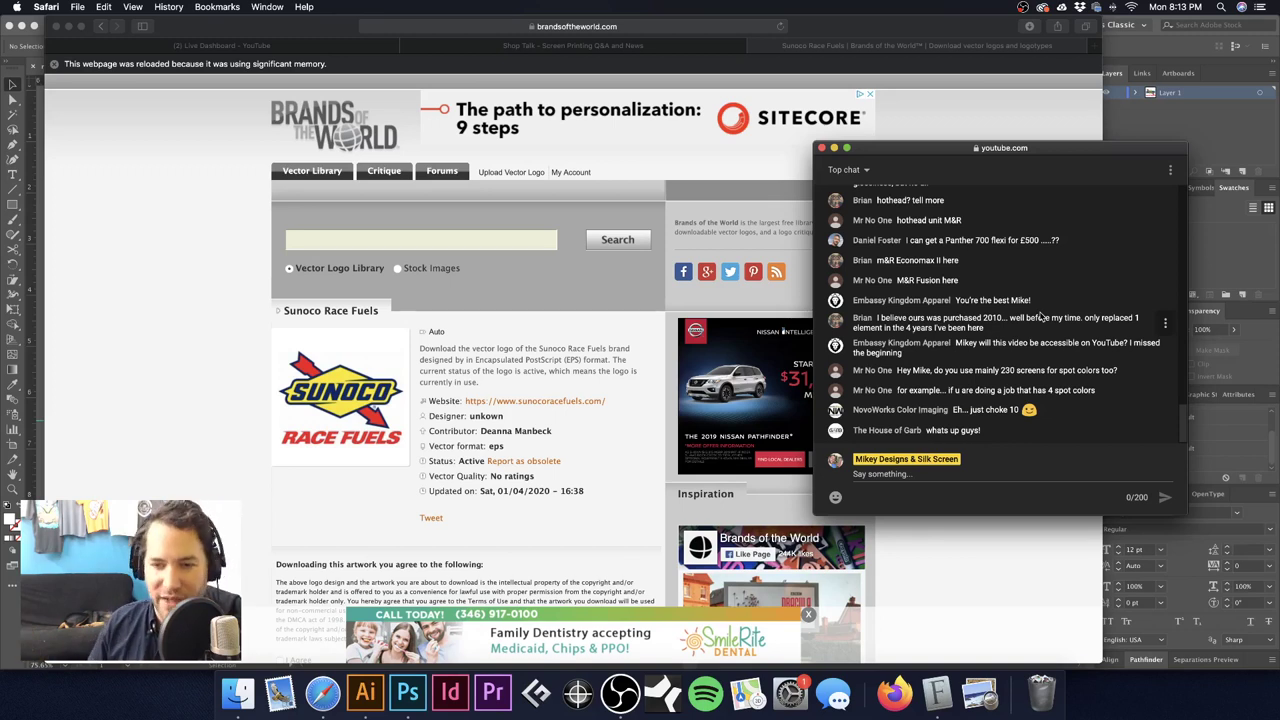
pyautogui.moveTo(930, 148); pyautogui.dragTo(1016, 132)
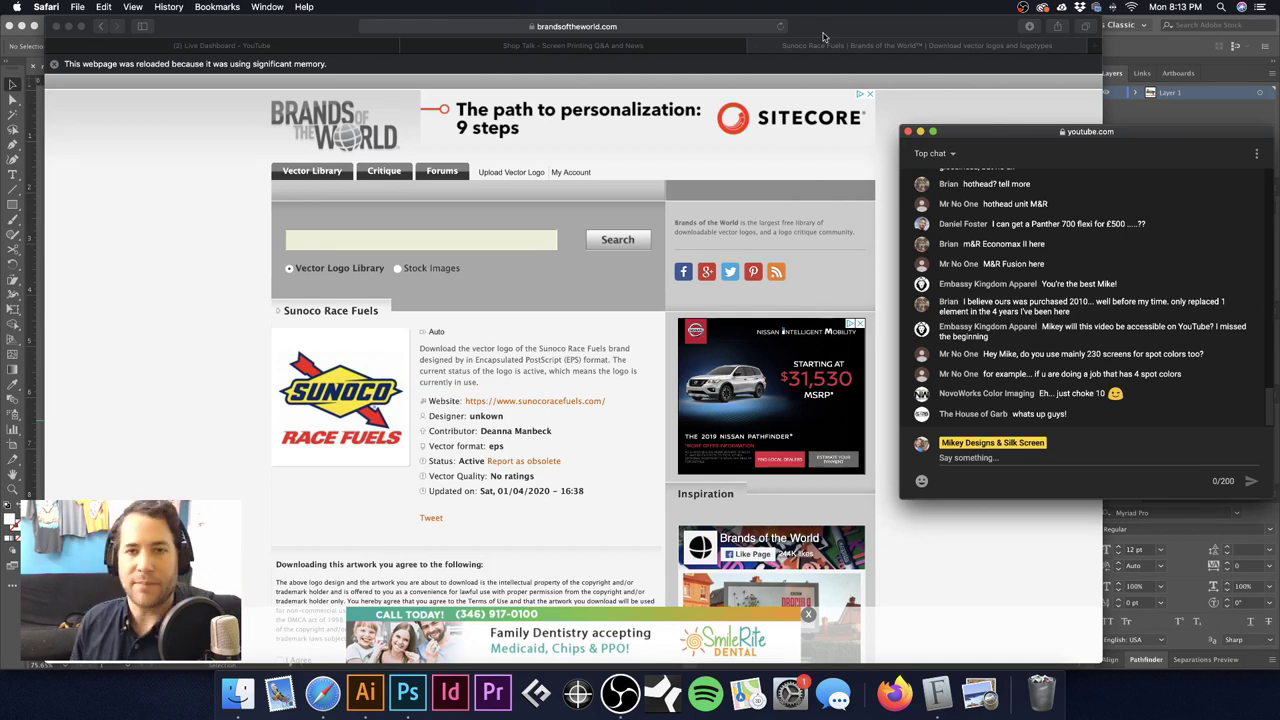
# Step: Select all the logo artwork and close the logo document
pyautogui.click(368, 705)
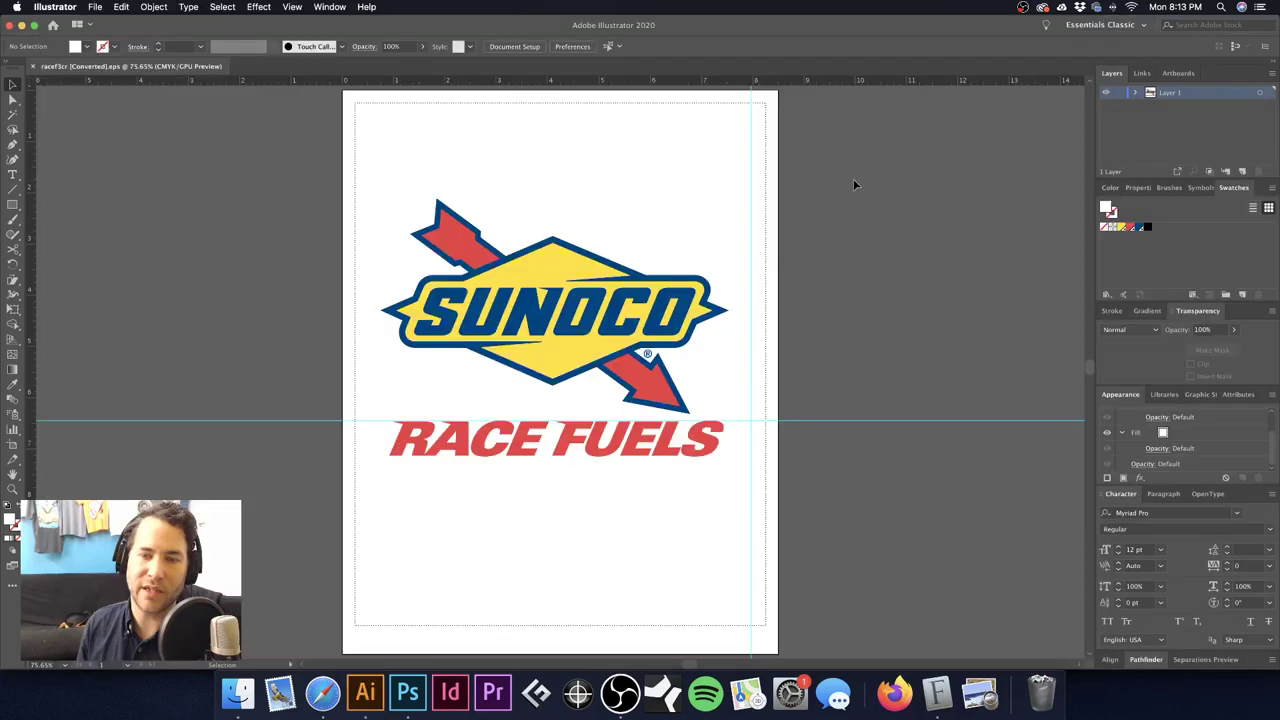
pyautogui.press('super+a')
pyautogui.press('v')
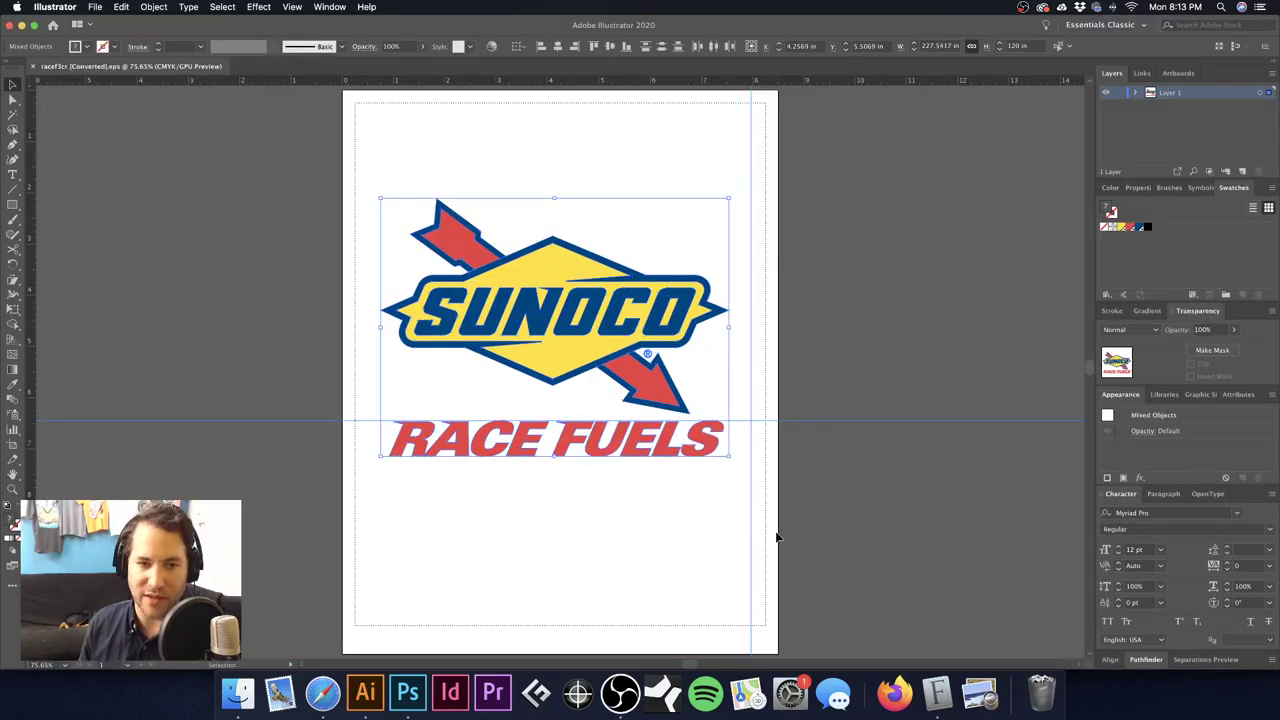
pyautogui.click(776, 538)
pyautogui.press('super+w')
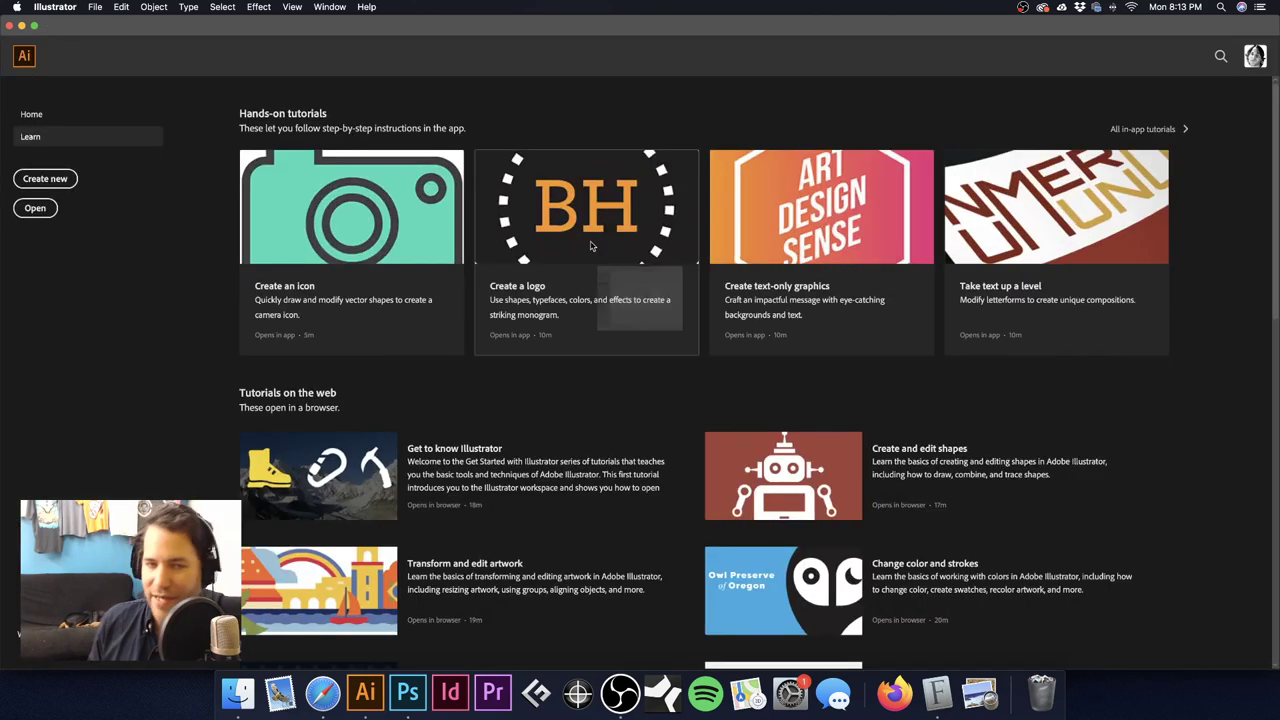
# Step: Open the T-Shirt Registration Template .ai file from T-Shirt Jobs > Templates
pyautogui.press('super+o')
pyautogui.click(379, 108)
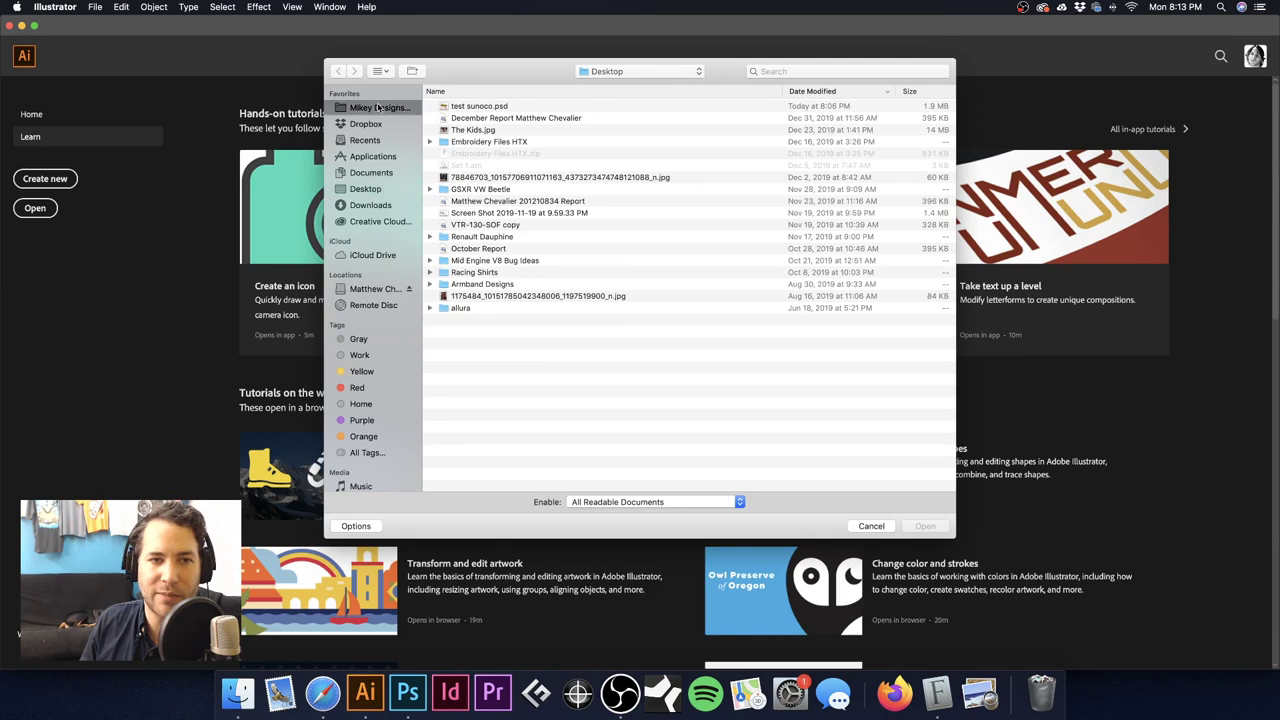
pyautogui.click(551, 132)
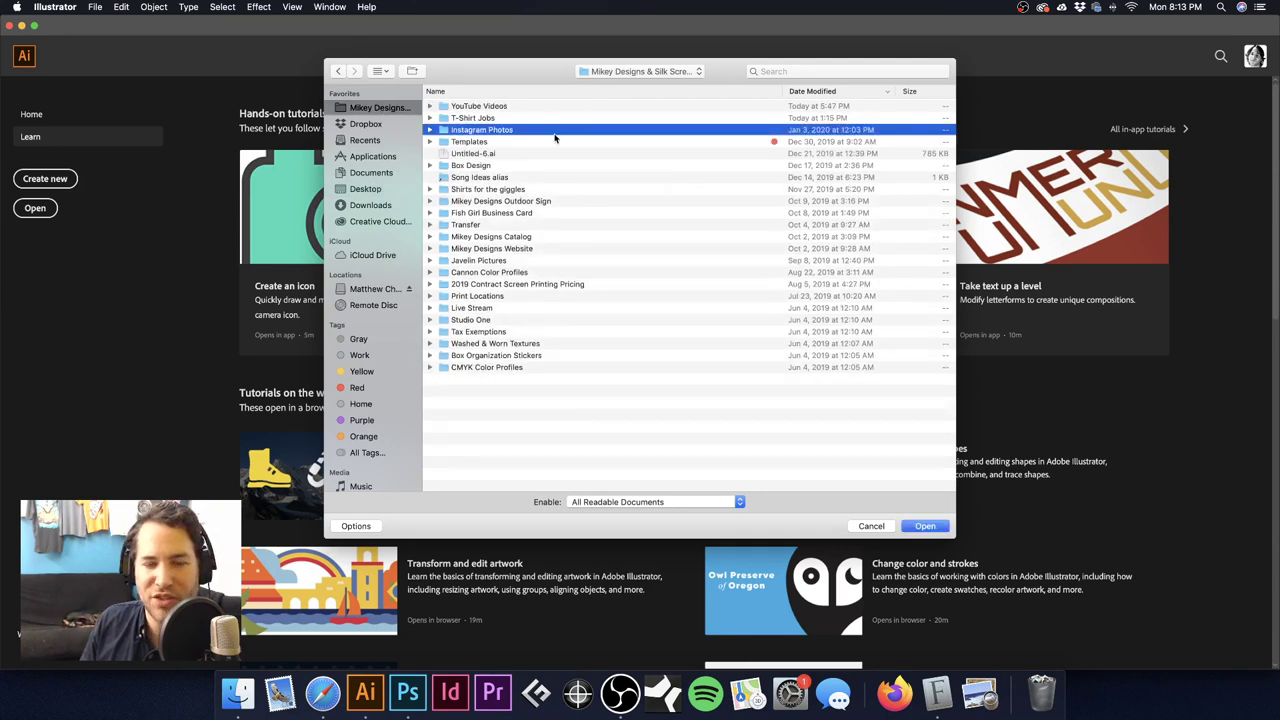
pyautogui.click(583, 118)
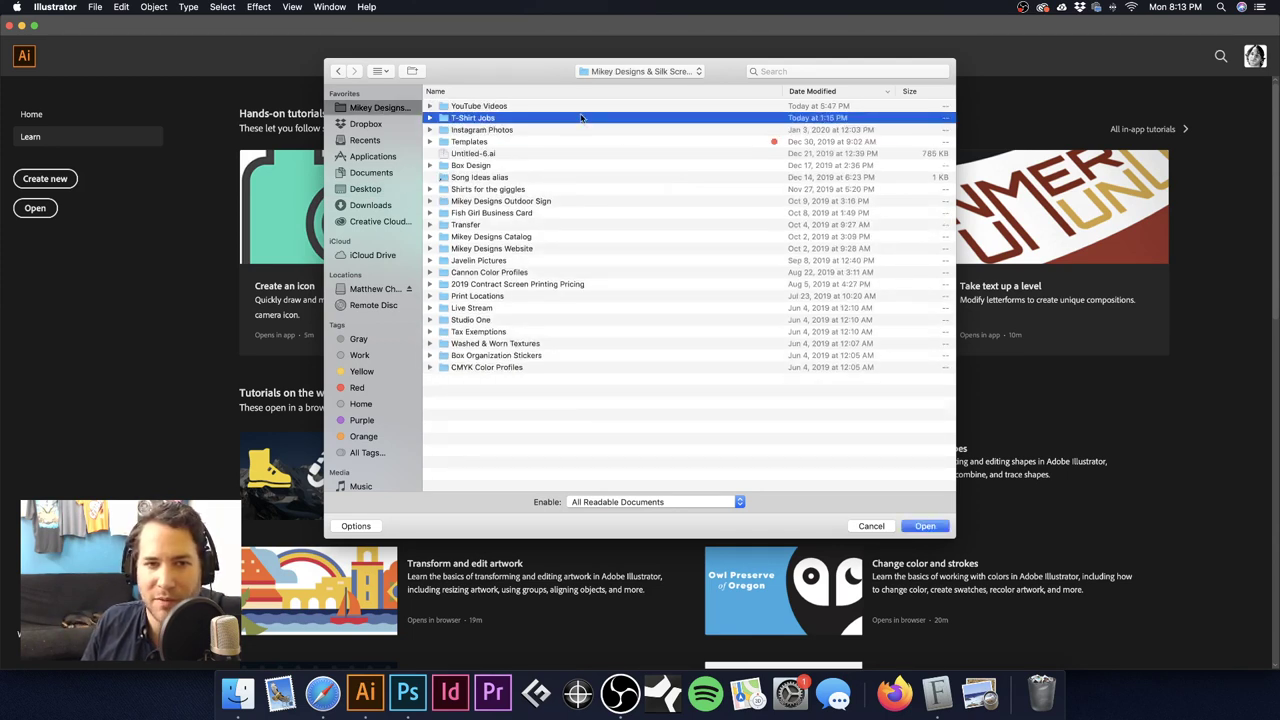
pyautogui.doubleClick(575, 145)
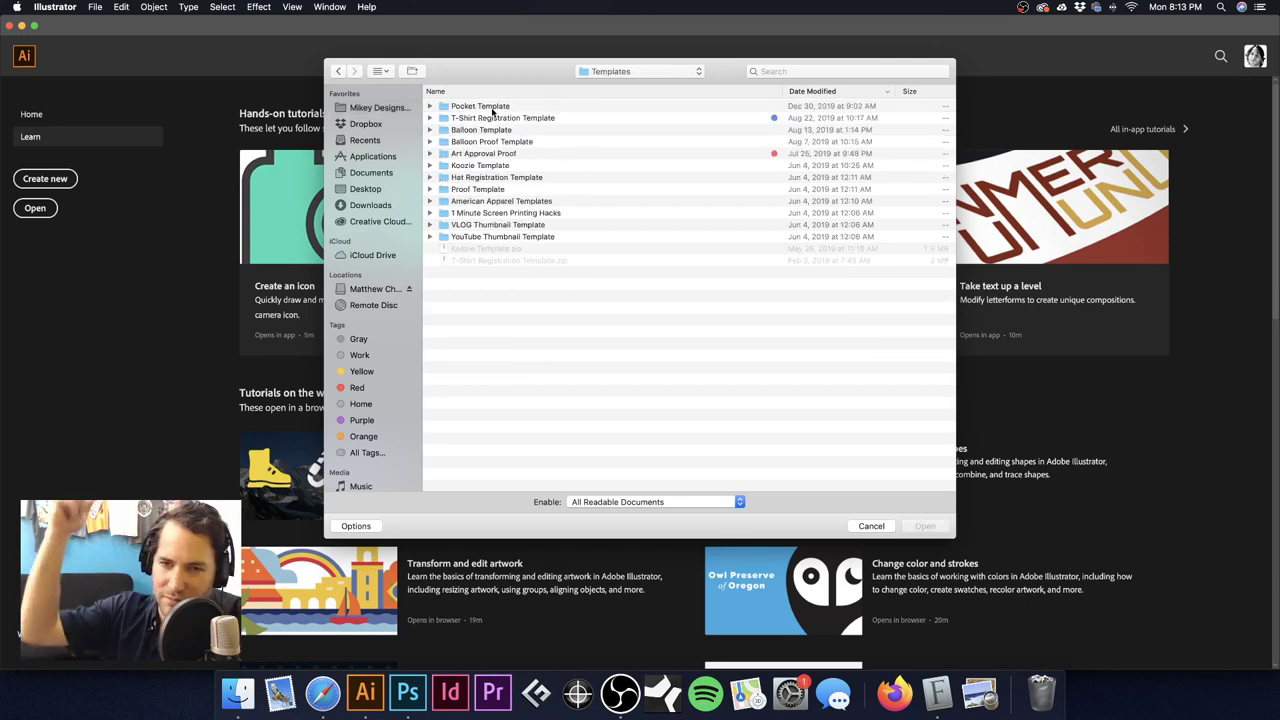
pyautogui.doubleClick(550, 119)
pyautogui.click(564, 107)
pyautogui.doubleClick(569, 108)
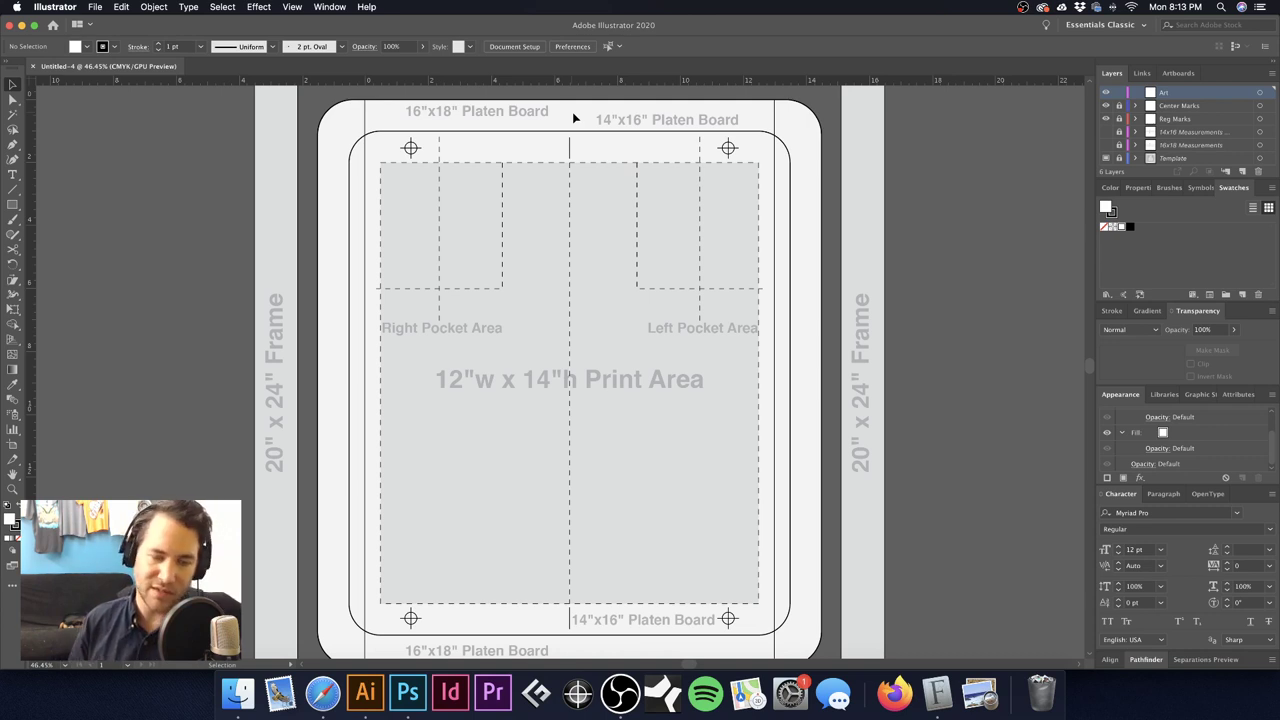
# Step: Paste the Sunoco logo into the template and set its width to 9 in
pyautogui.press('a')
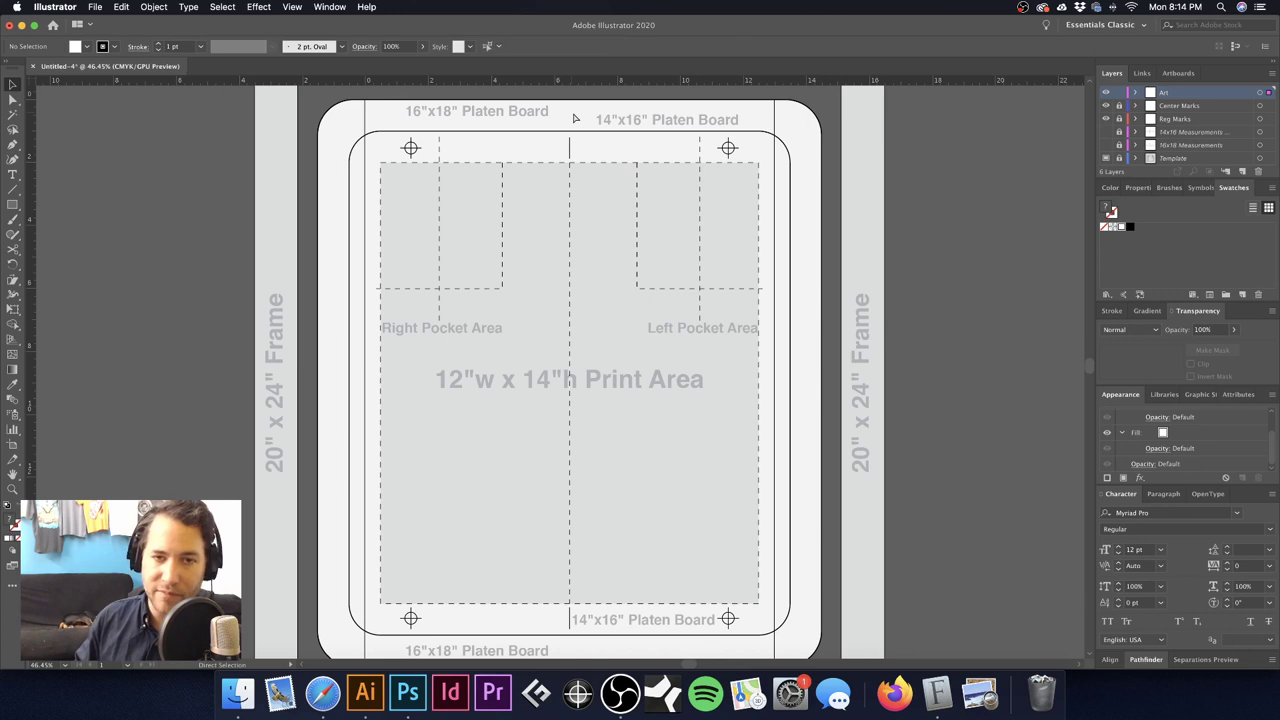
pyautogui.press('super+v')
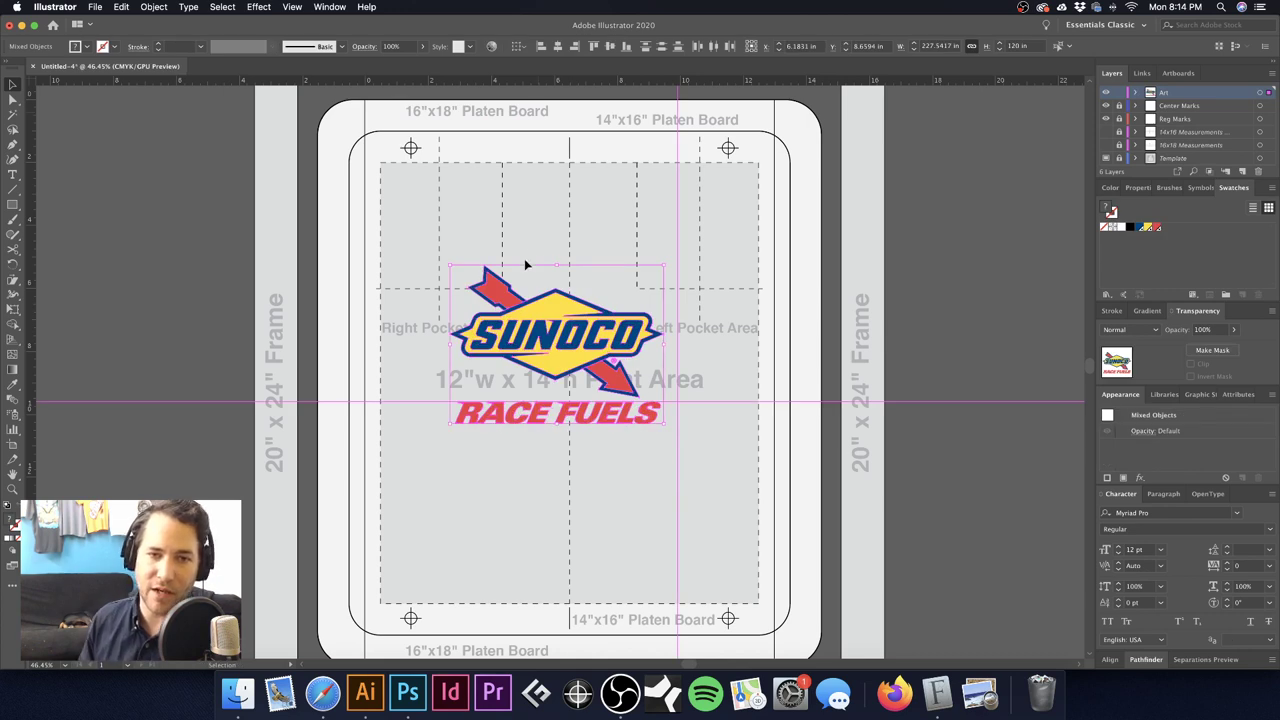
pyautogui.click(579, 235)
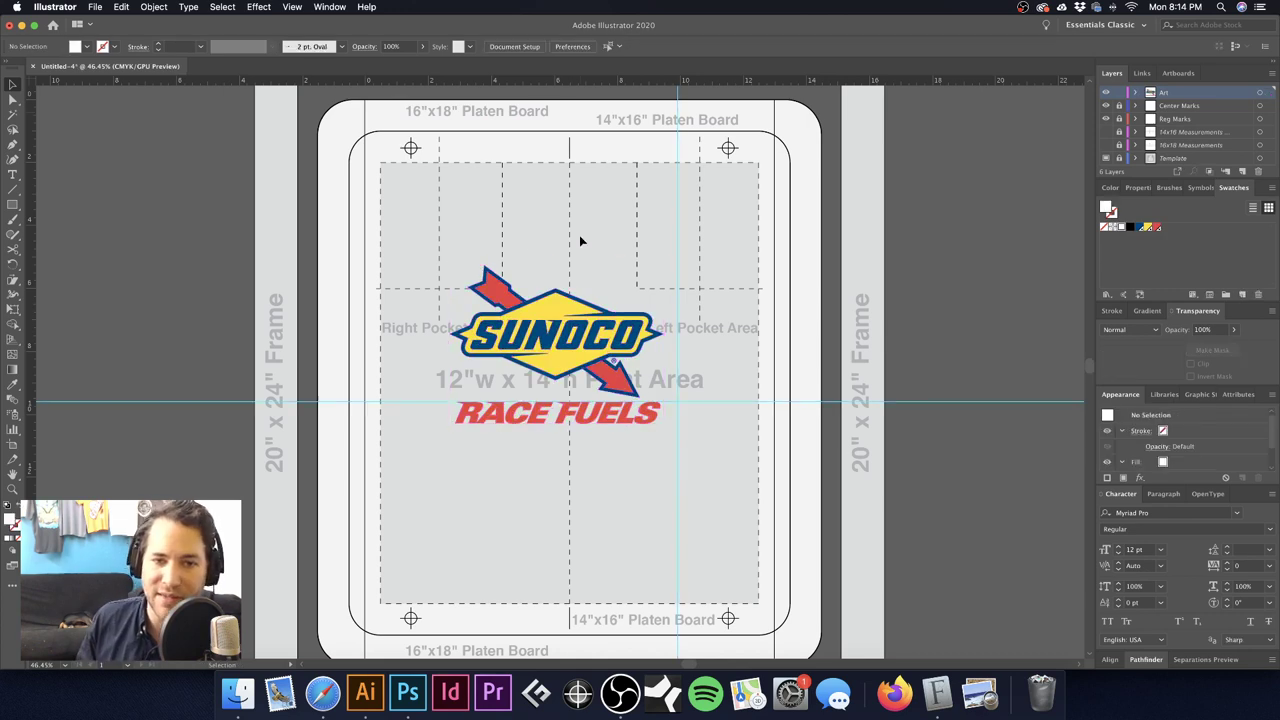
pyautogui.click(813, 437)
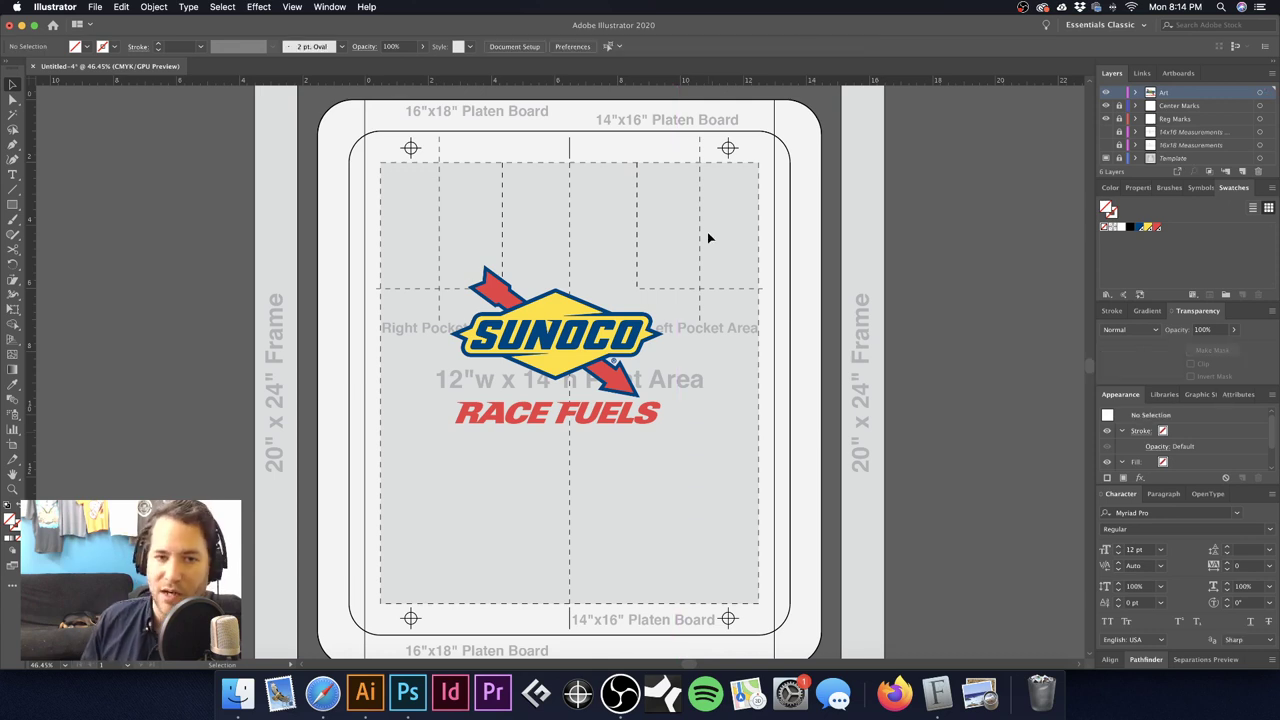
pyautogui.press('super+a')
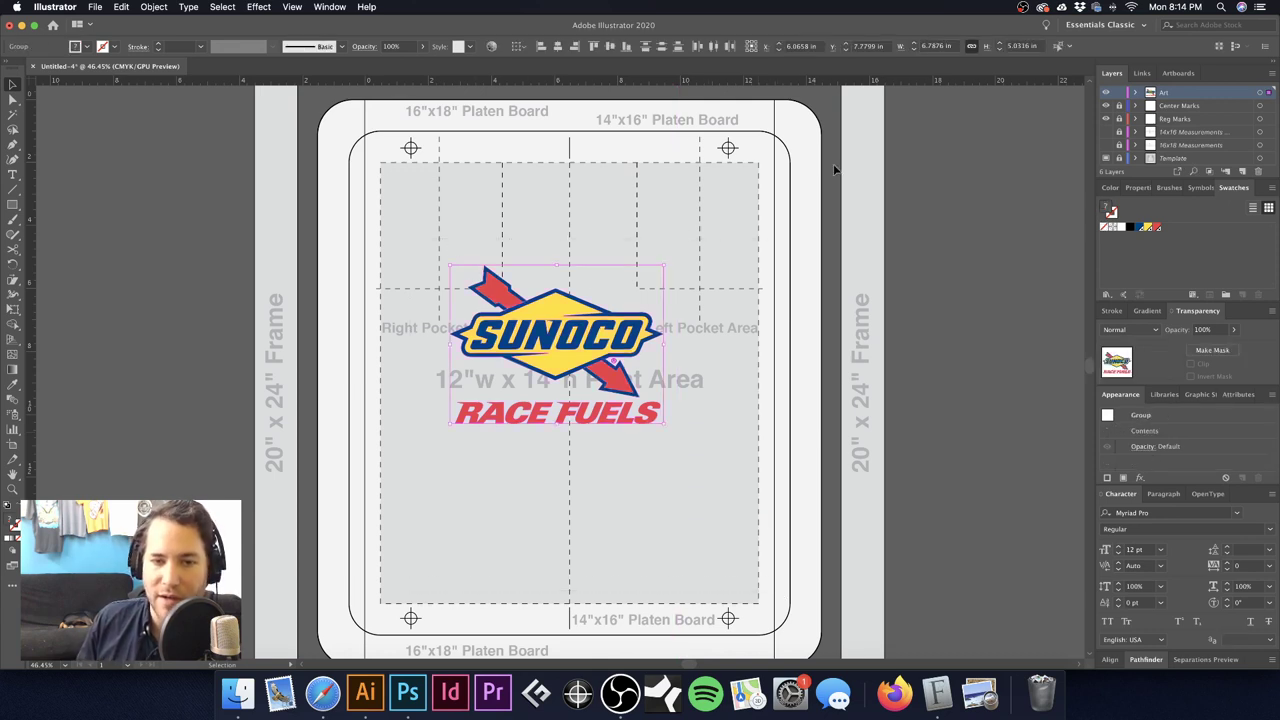
pyautogui.click(955, 46)
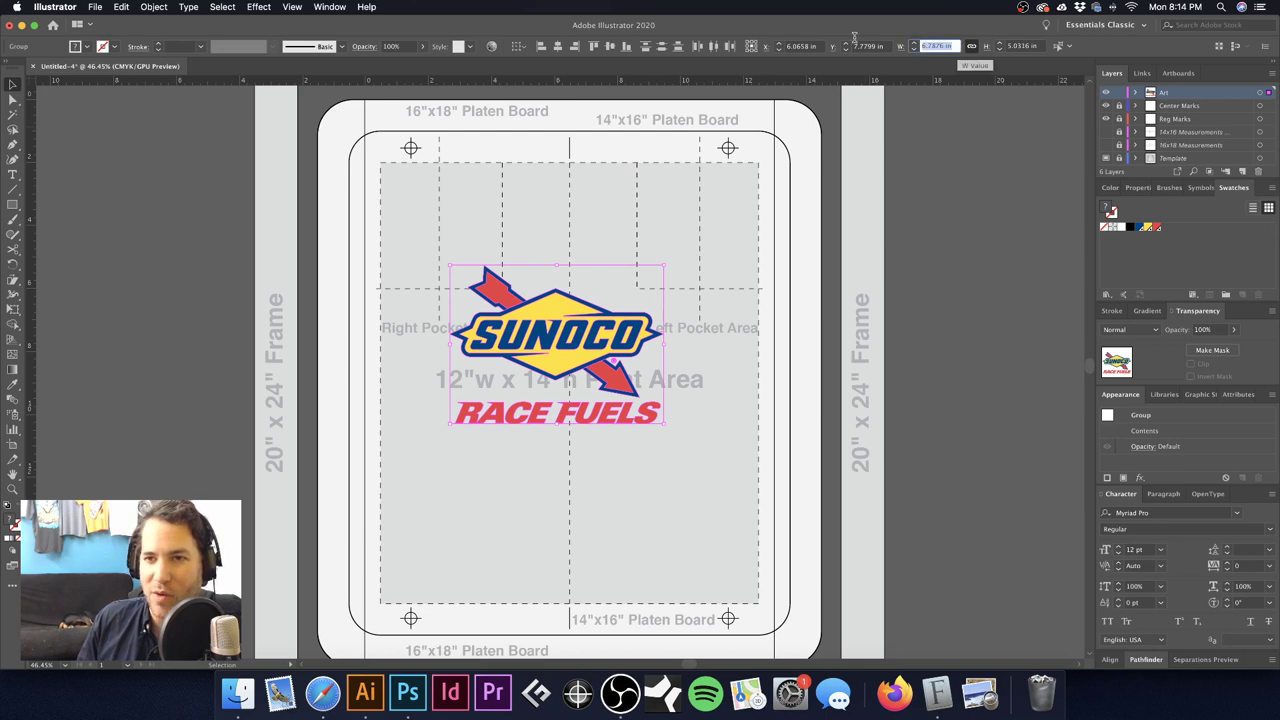
pyautogui.write('8')
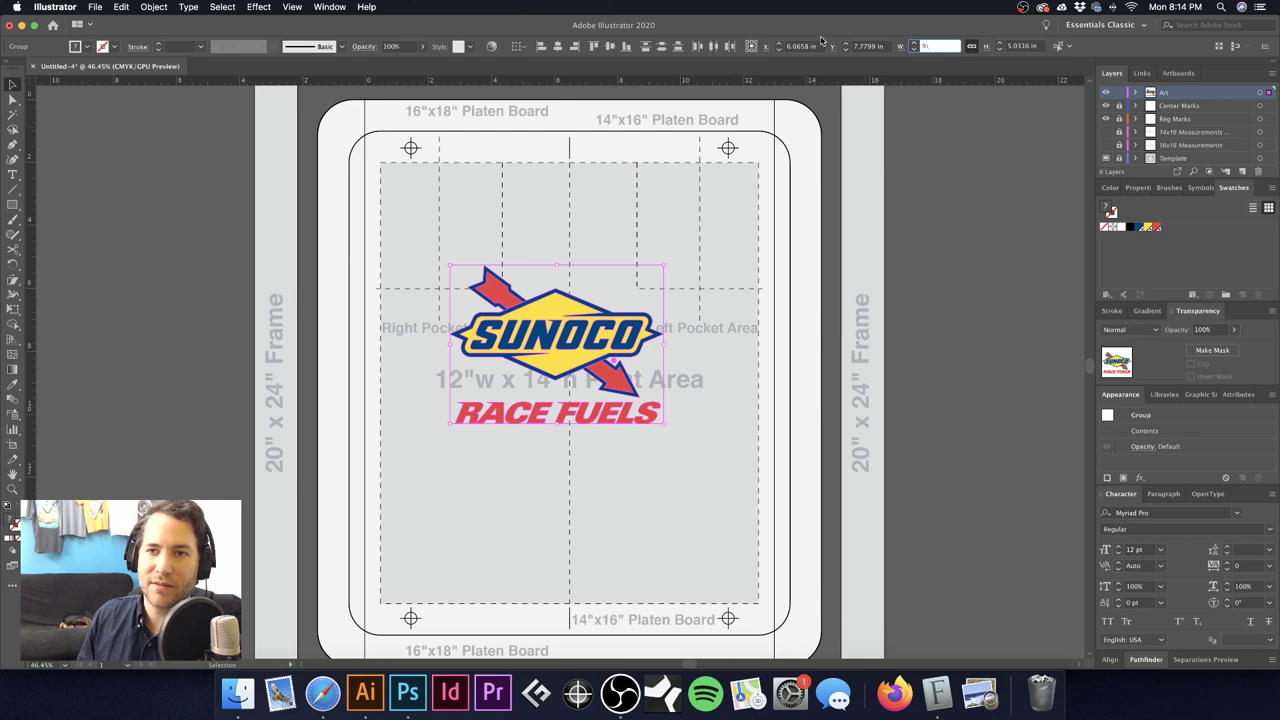
pyautogui.press('Return')
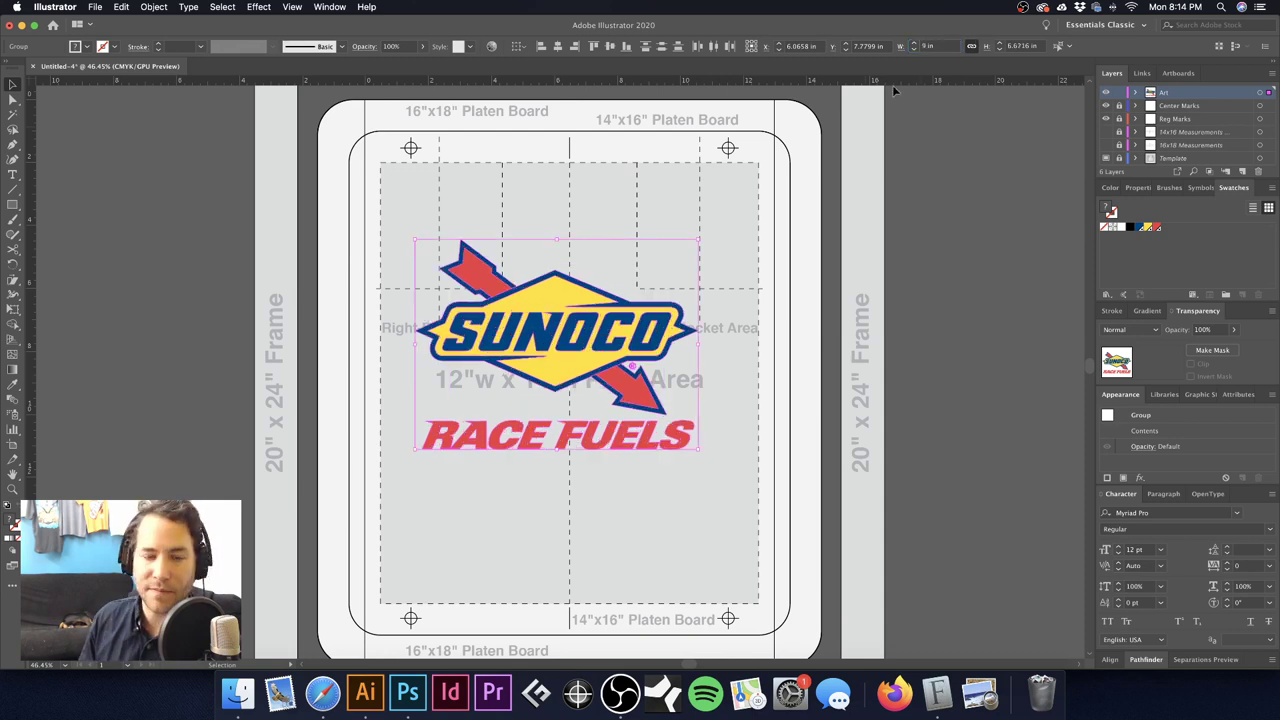
# Step: Centre the logo horizontally on the artboard using the Align panel
pyautogui.press('a')
pyautogui.press('v')
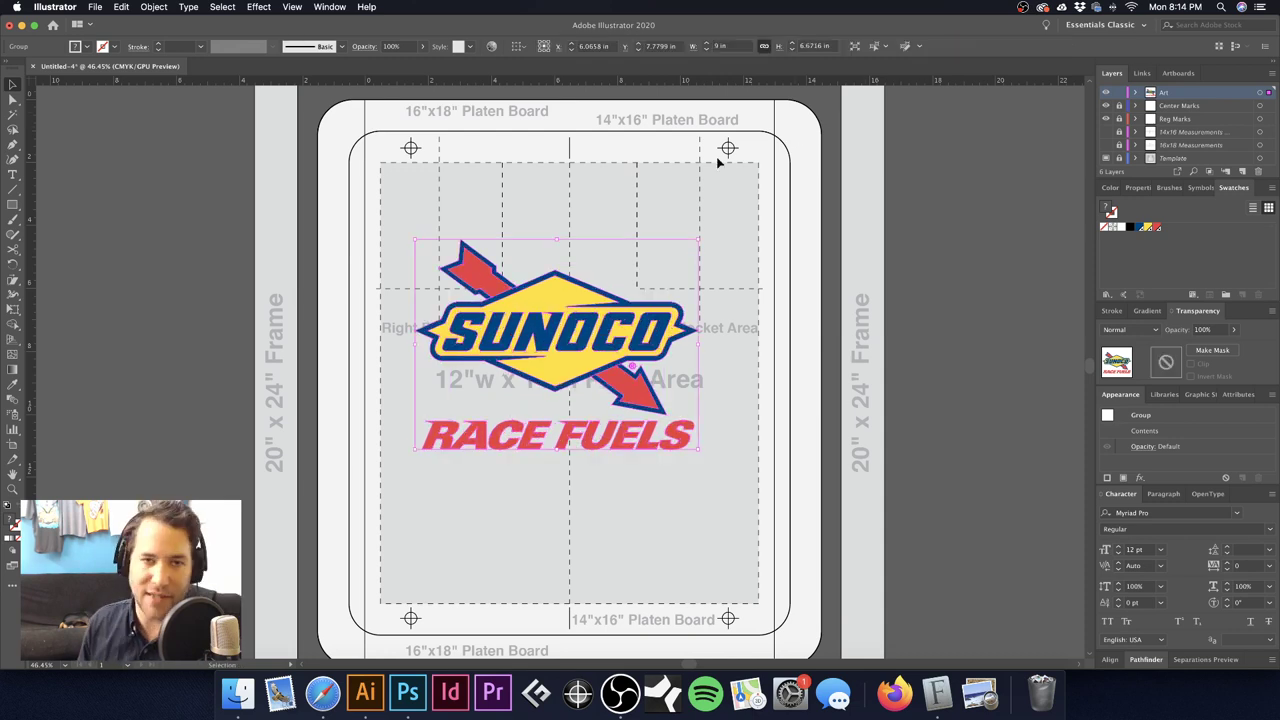
pyautogui.click(1110, 659)
pyautogui.click(1256, 657)
pyautogui.click(1232, 641)
pyautogui.click(1129, 585)
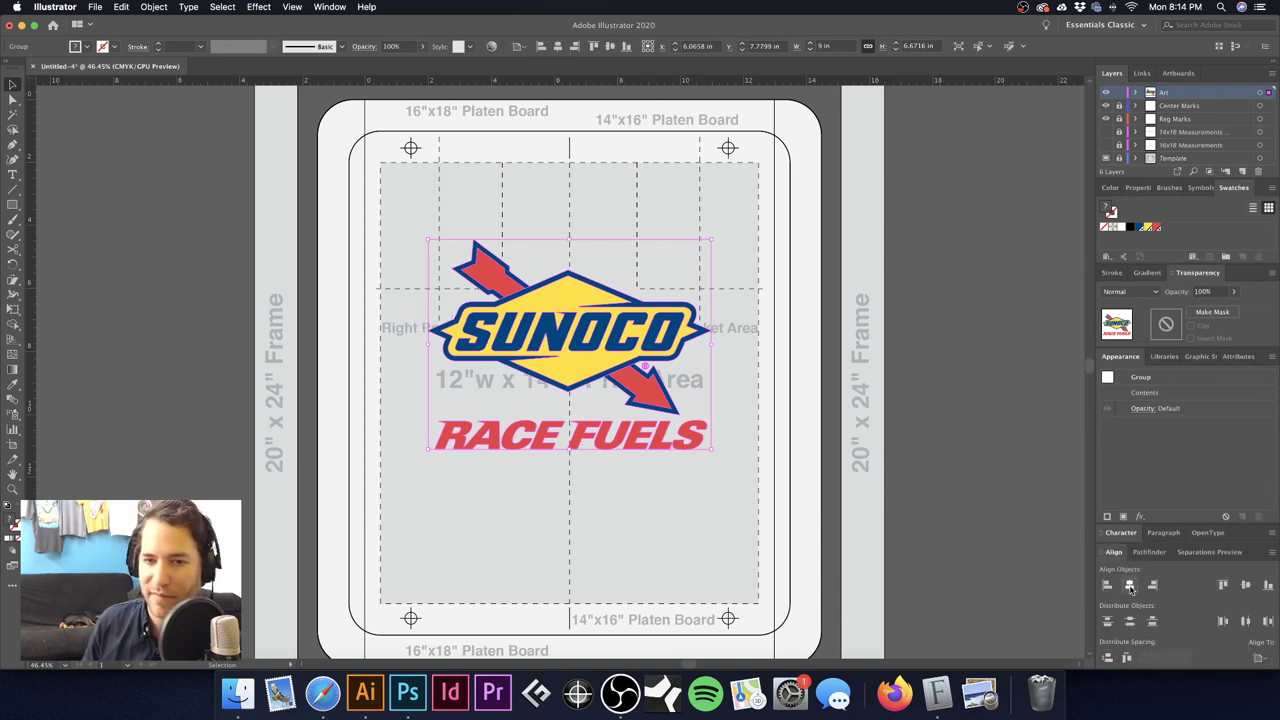
pyautogui.click(836, 387)
# Step: Move the logo to the top of the print area and raise the lower registration marks
pyautogui.moveTo(547, 292); pyautogui.dragTo(580, 238)
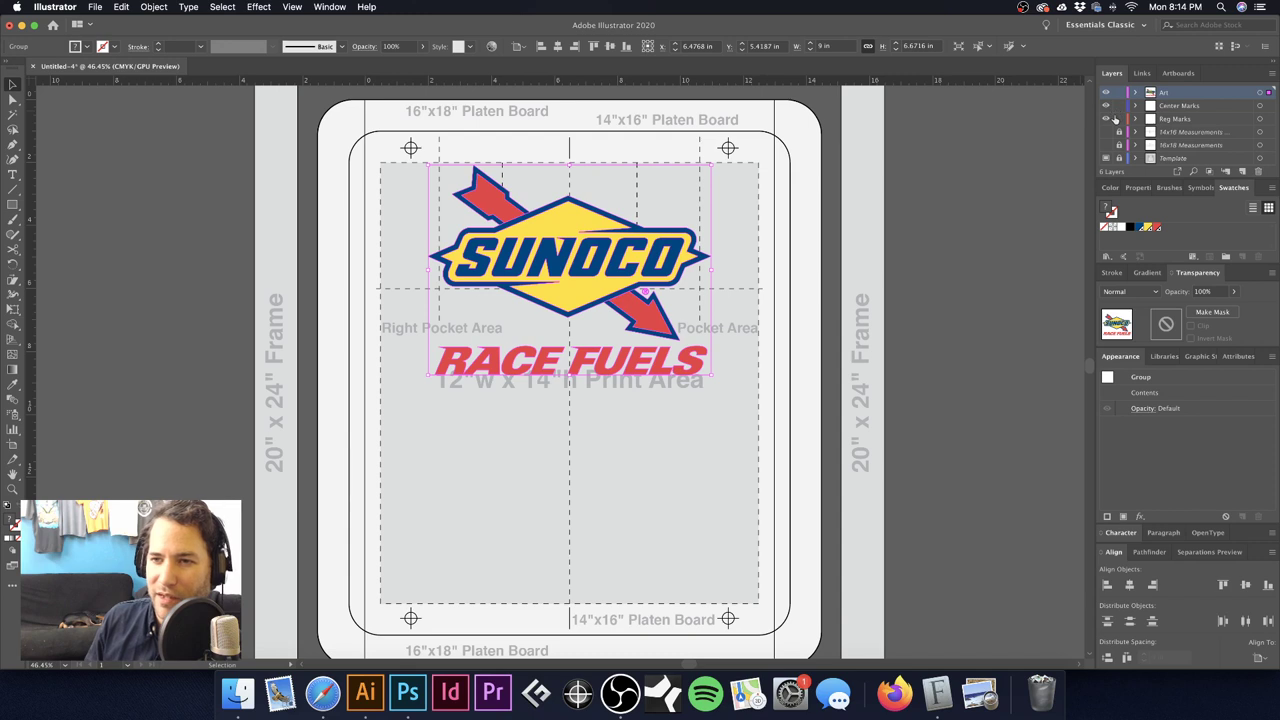
pyautogui.moveTo(728, 618); pyautogui.dragTo(729, 416)
pyautogui.click(820, 318)
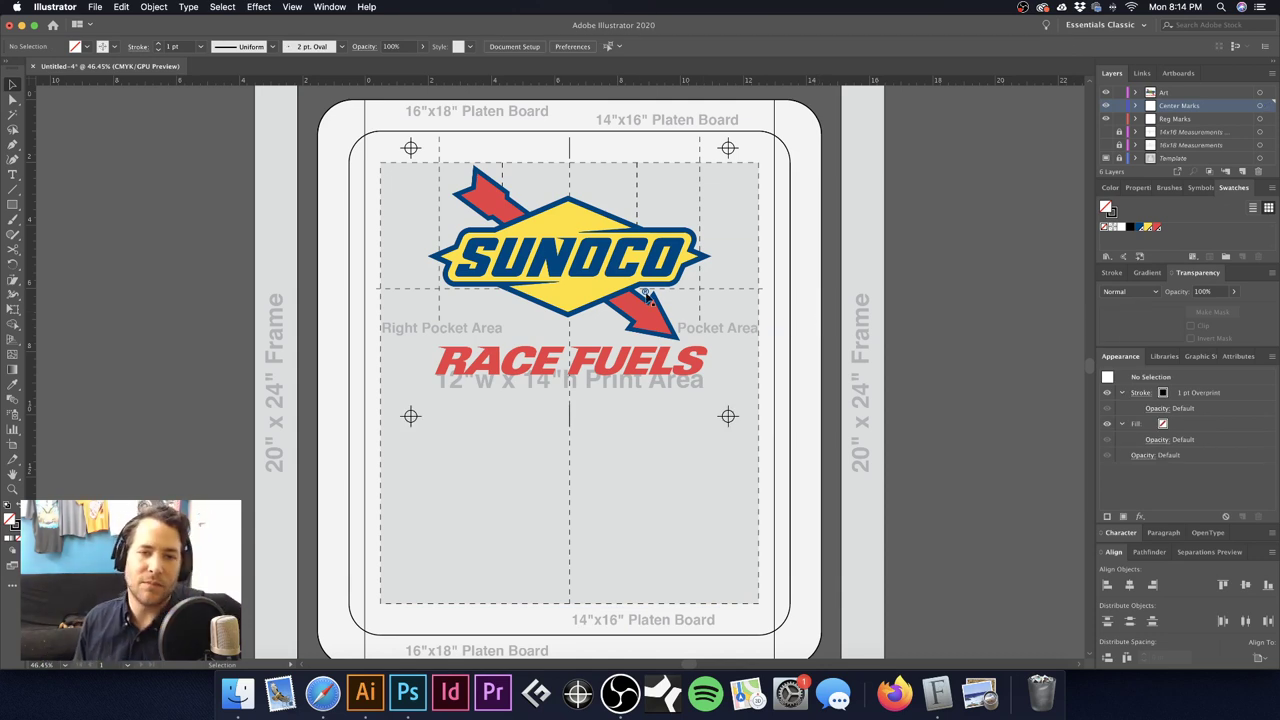
pyautogui.scroll(3, 570, 300)
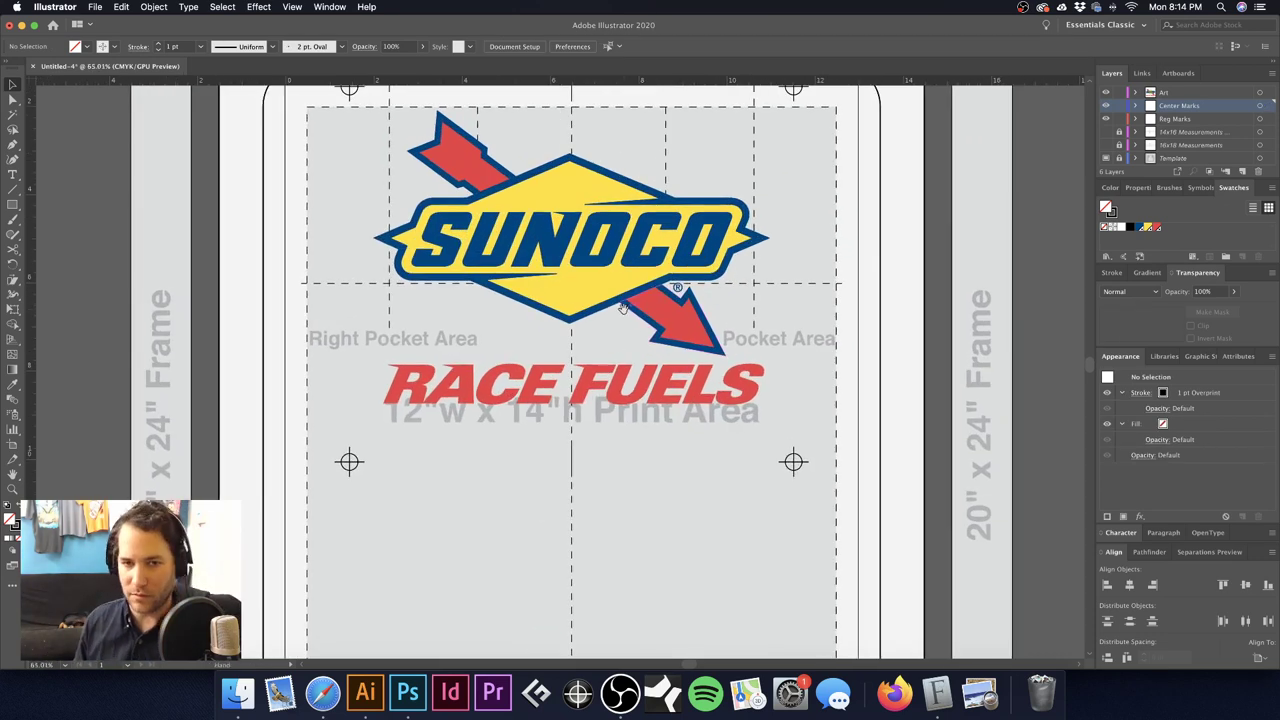
pyautogui.moveTo(622, 308); pyautogui.dragTo(592, 370)
pyautogui.click(517, 246)
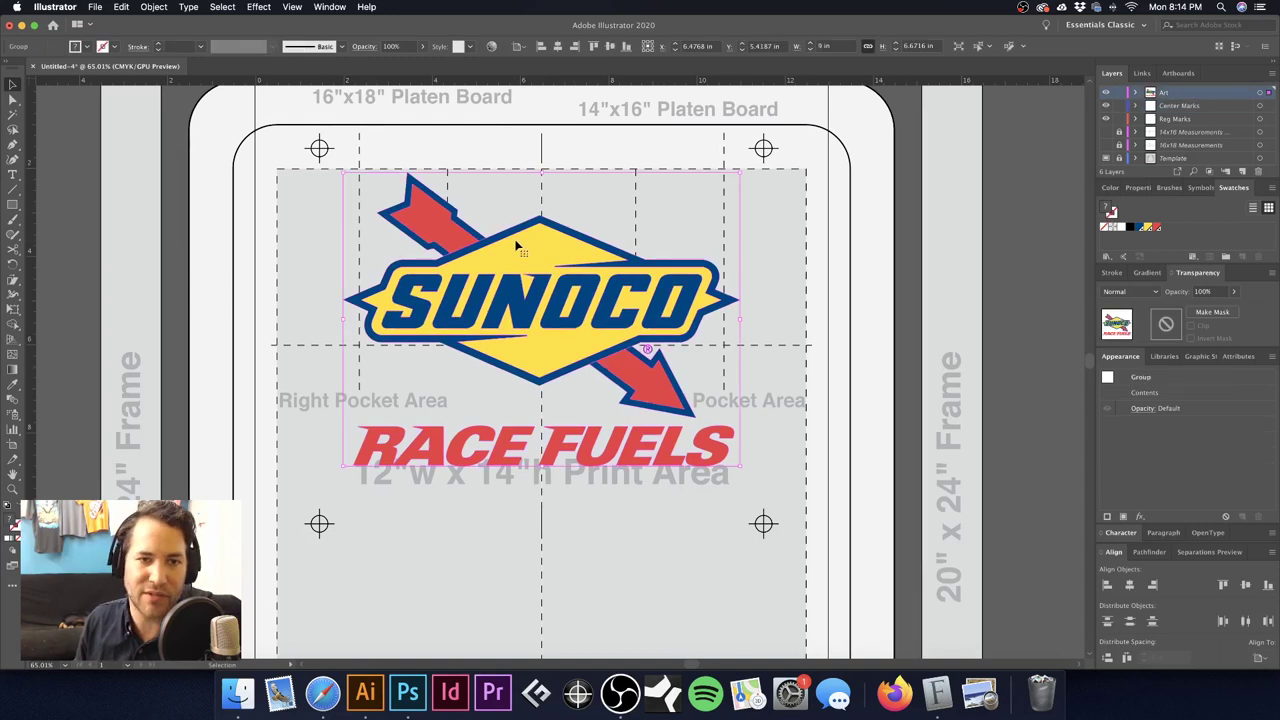
pyautogui.press('super')
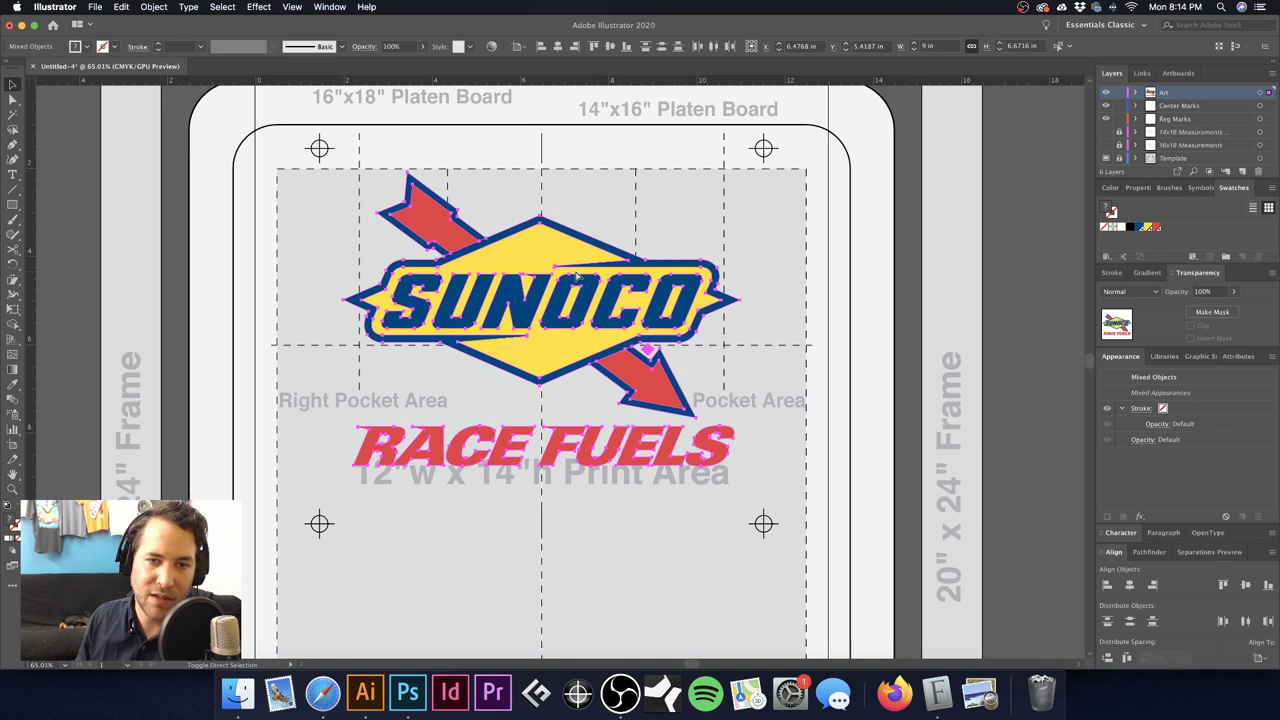
pyautogui.moveTo(576, 278); pyautogui.dragTo(296, 325)
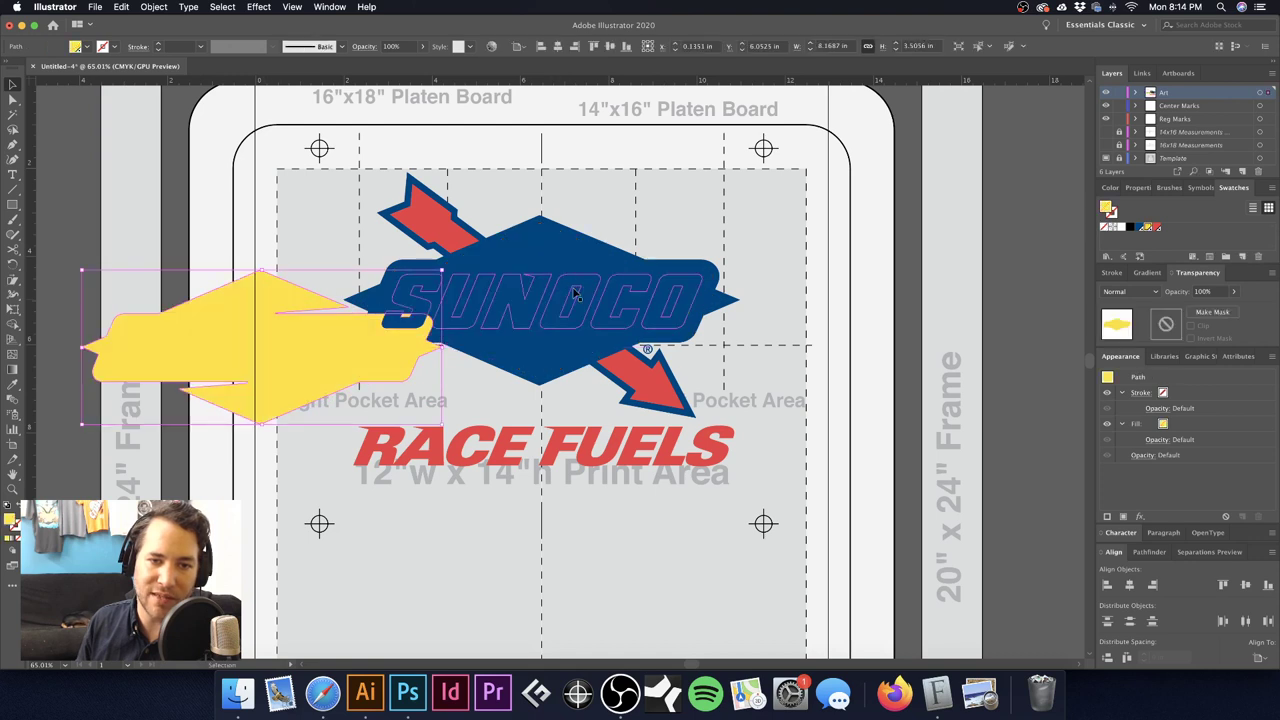
pyautogui.moveTo(518, 306); pyautogui.dragTo(710, 364)
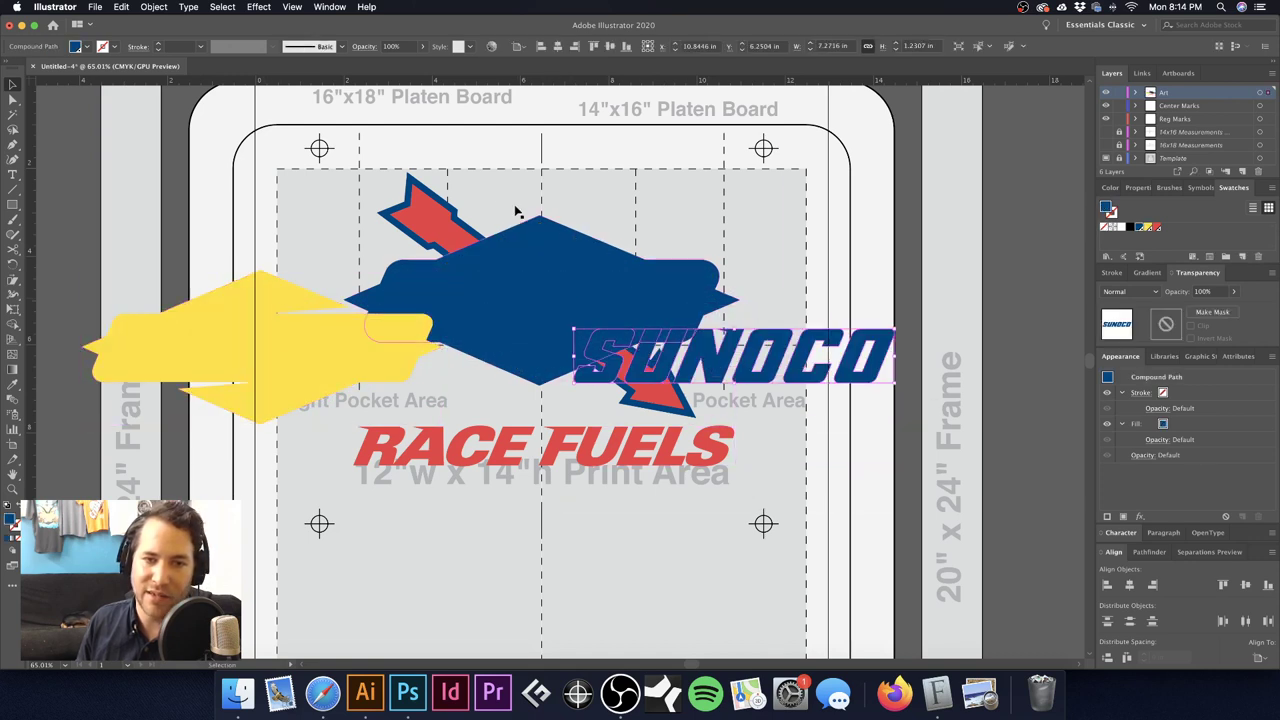
pyautogui.moveTo(418, 213); pyautogui.dragTo(305, 203)
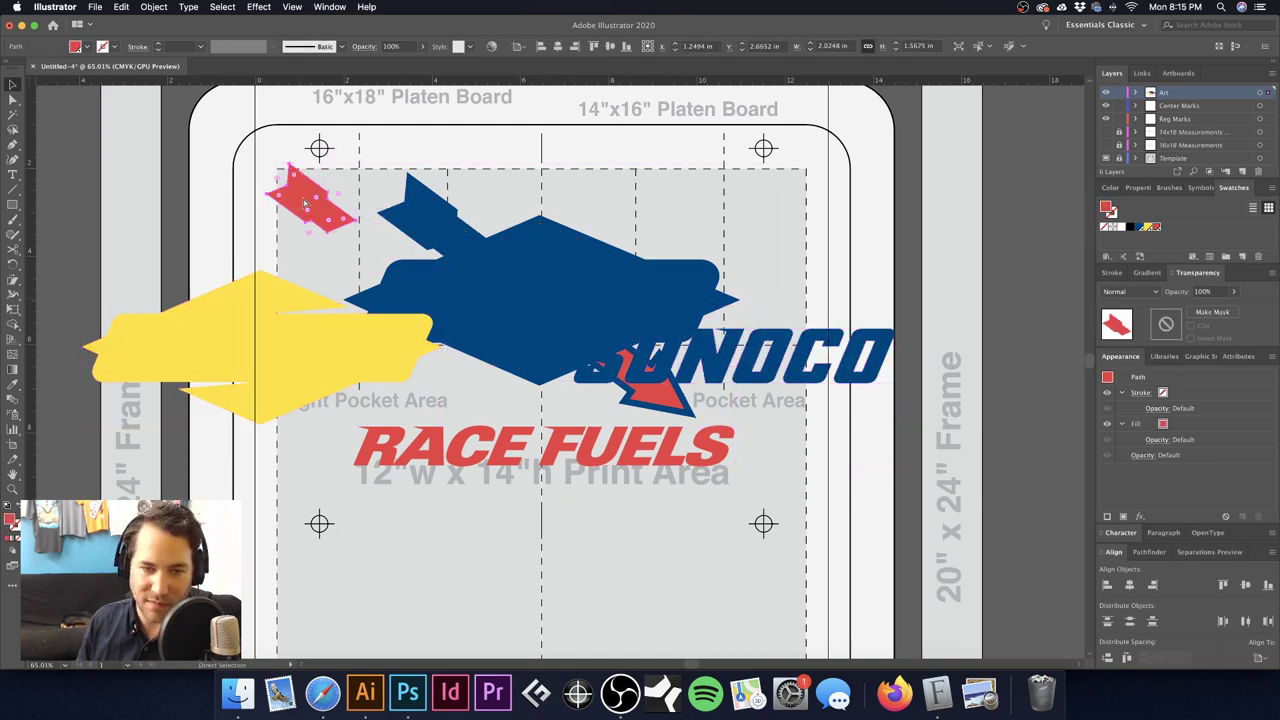
pyautogui.press('super+z')
pyautogui.press('super+z')
pyautogui.press('super+z')
pyautogui.click(630, 196)
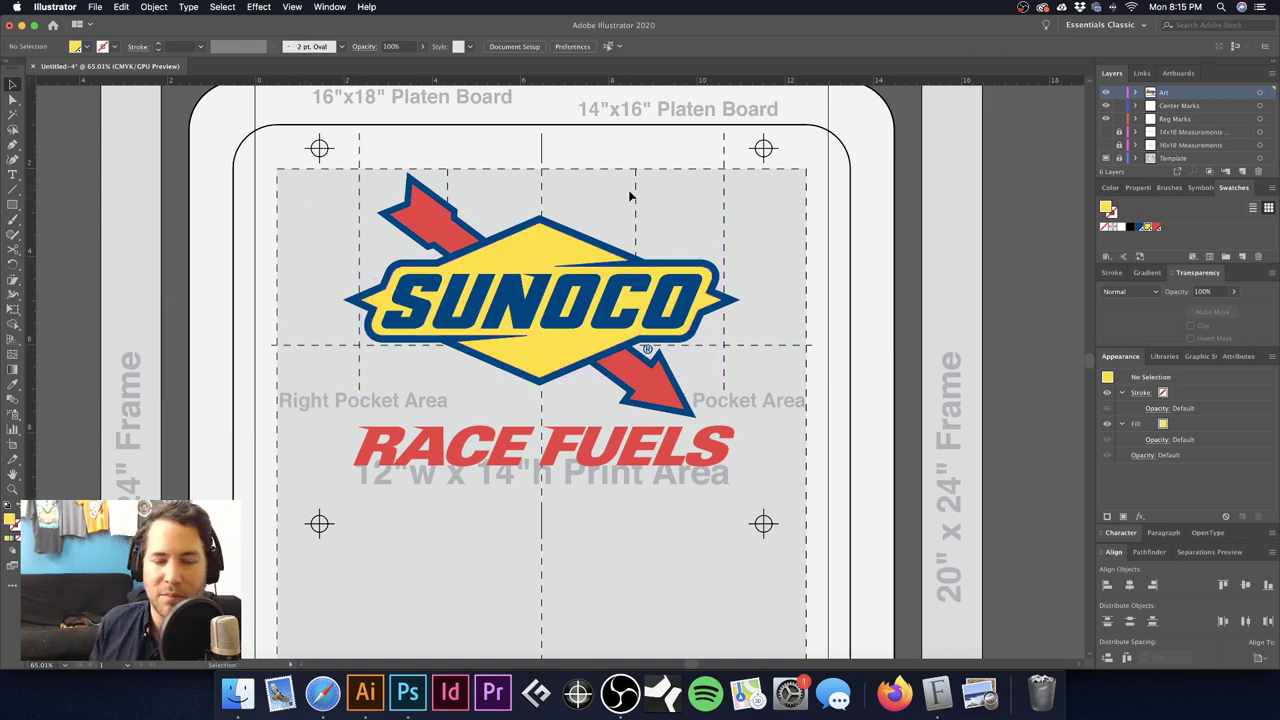
# Step: Divide the whole Sunoco logo into separate pieces with Pathfinder Divide
pyautogui.moveTo(360, 177); pyautogui.dragTo(780, 487)
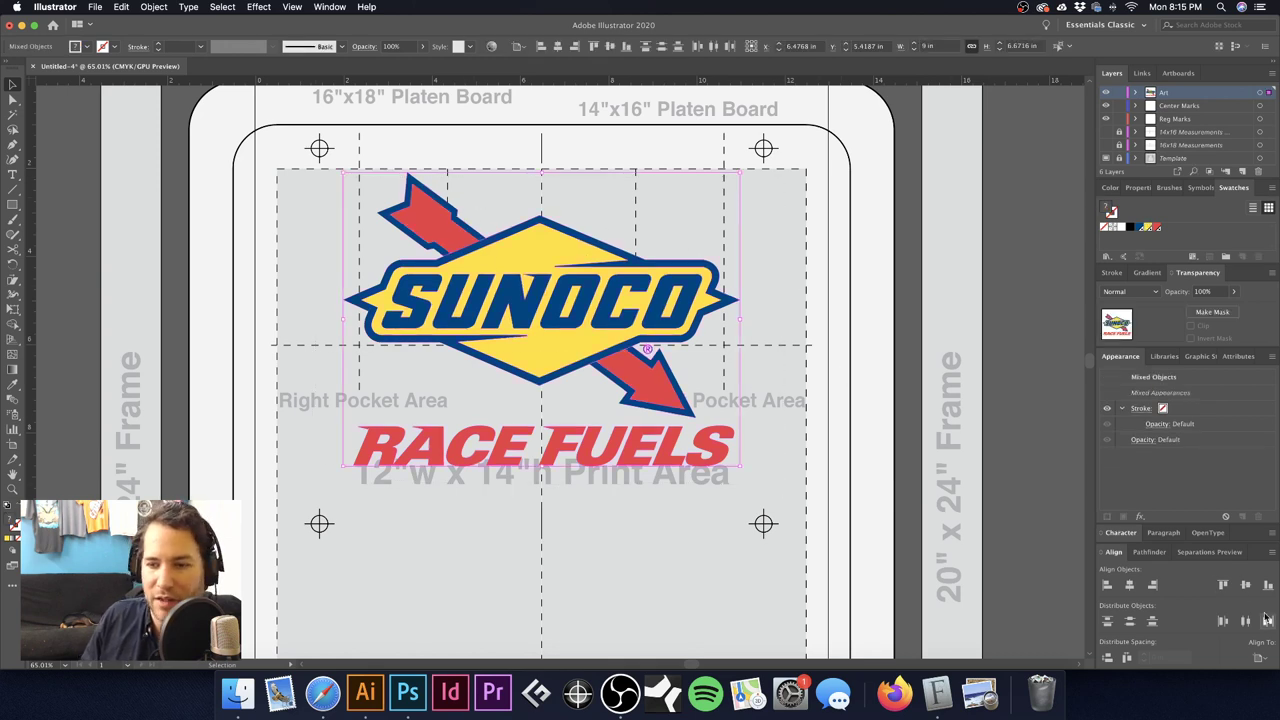
pyautogui.click(1149, 554)
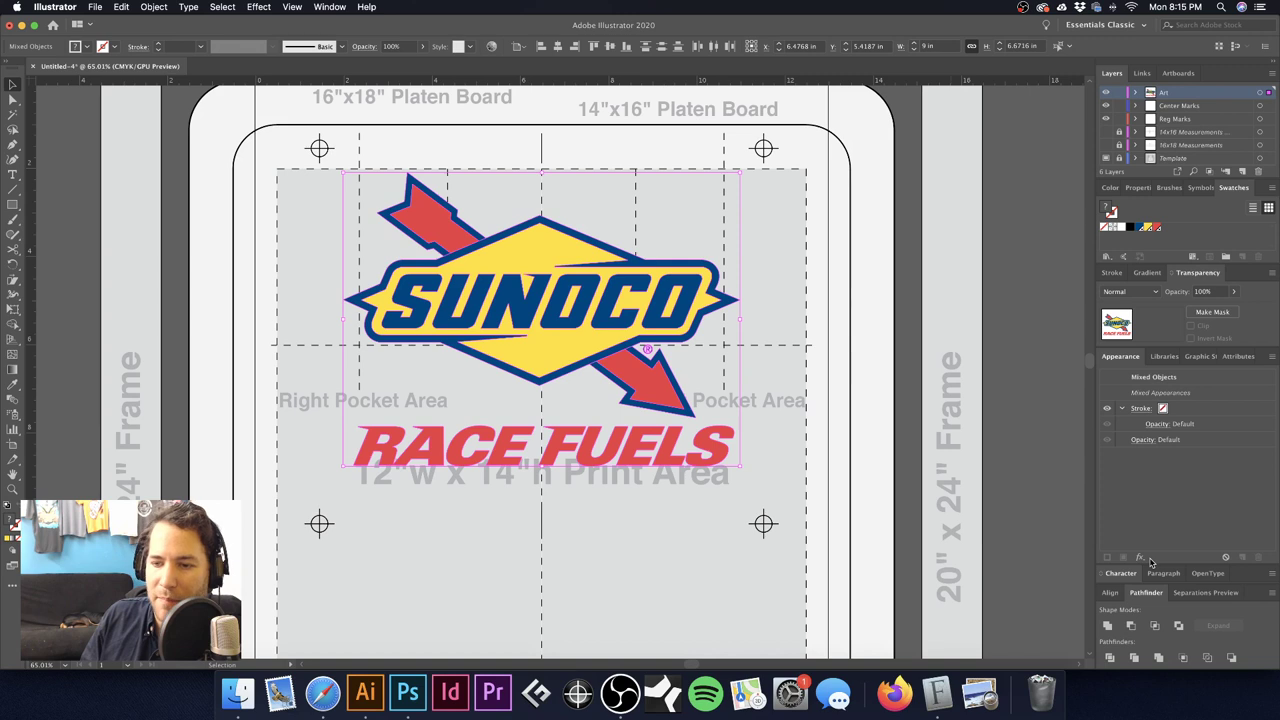
pyautogui.click(1109, 658)
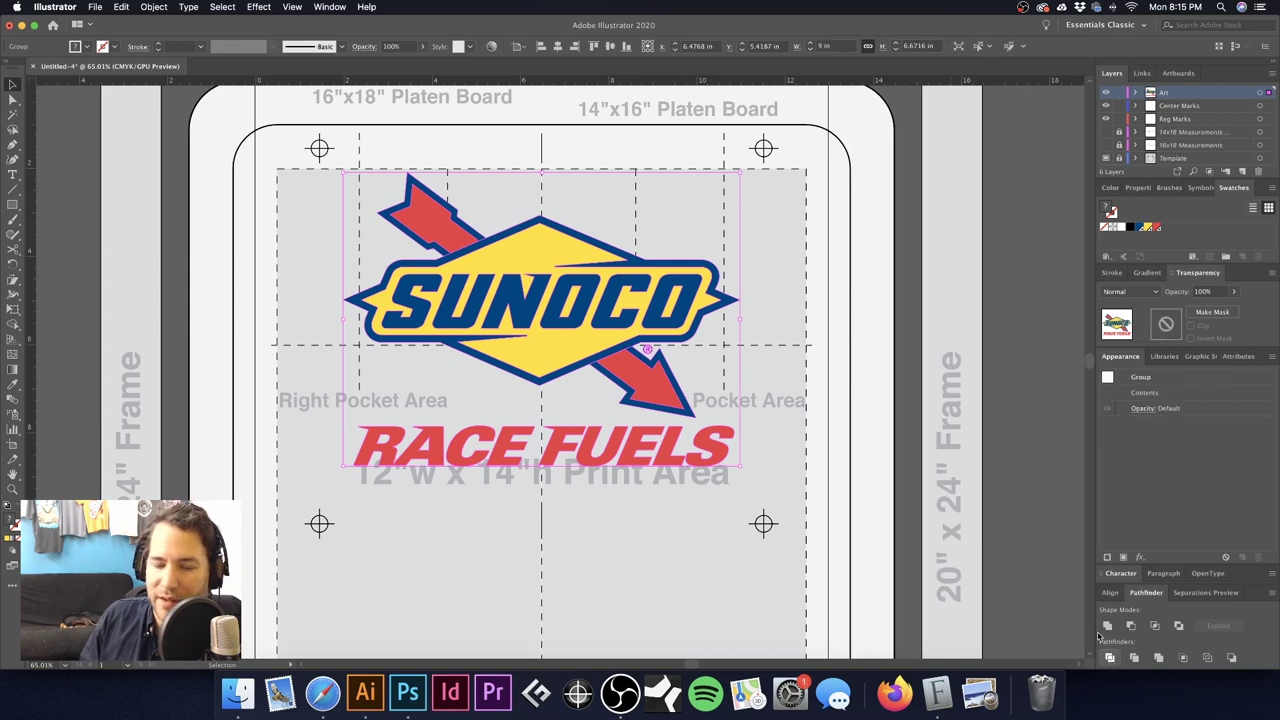
pyautogui.click(588, 153)
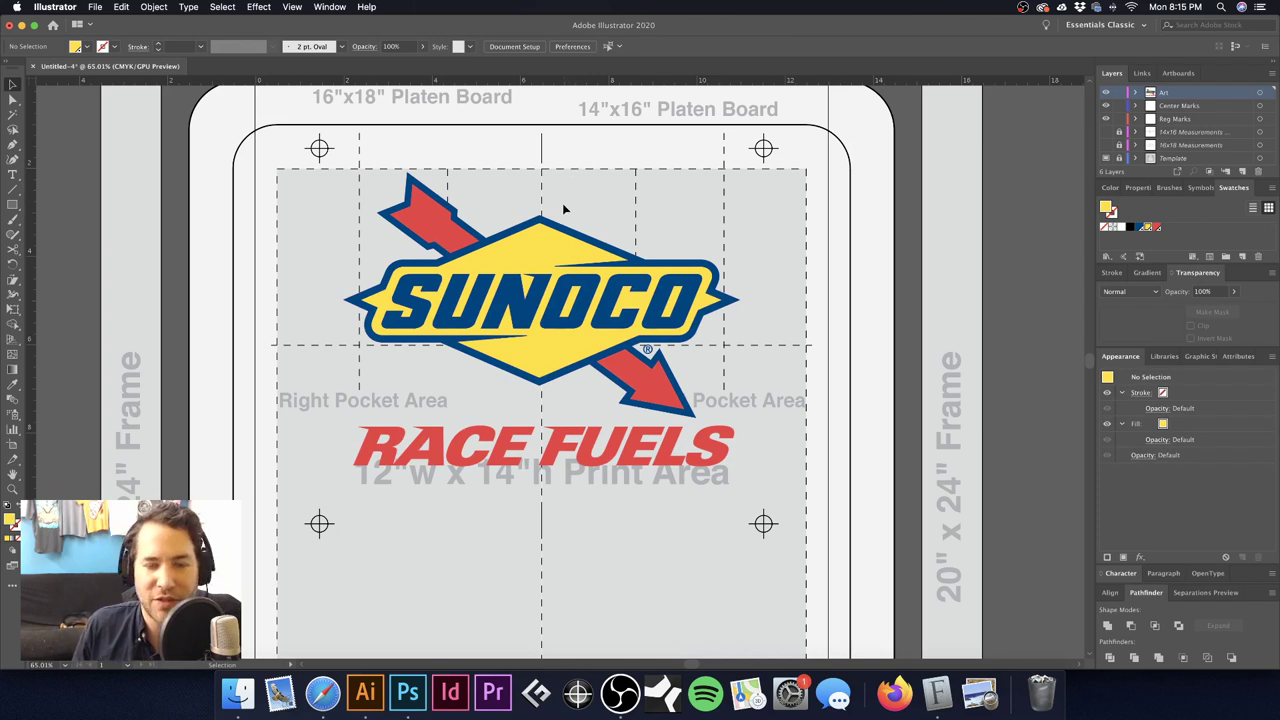
# Step: Select all yellow pieces via Select > Same > Fill & Stroke and unite them
pyautogui.press('a')
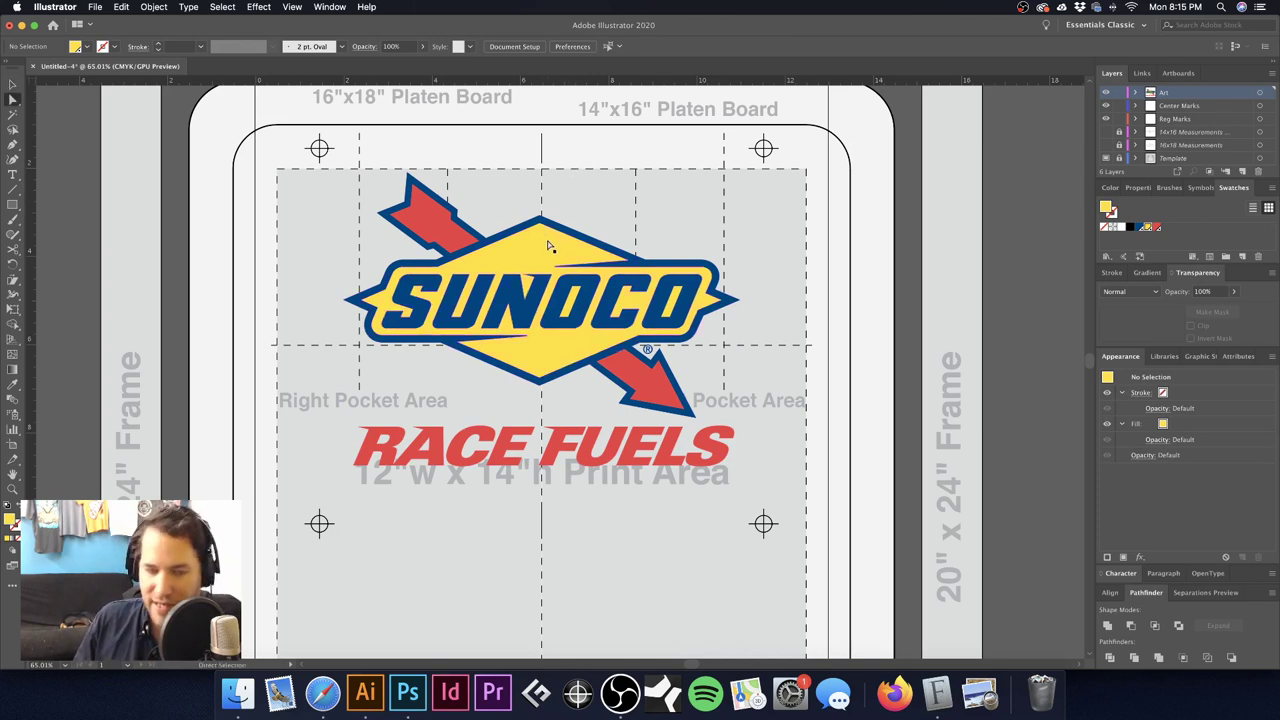
pyautogui.click(541, 252)
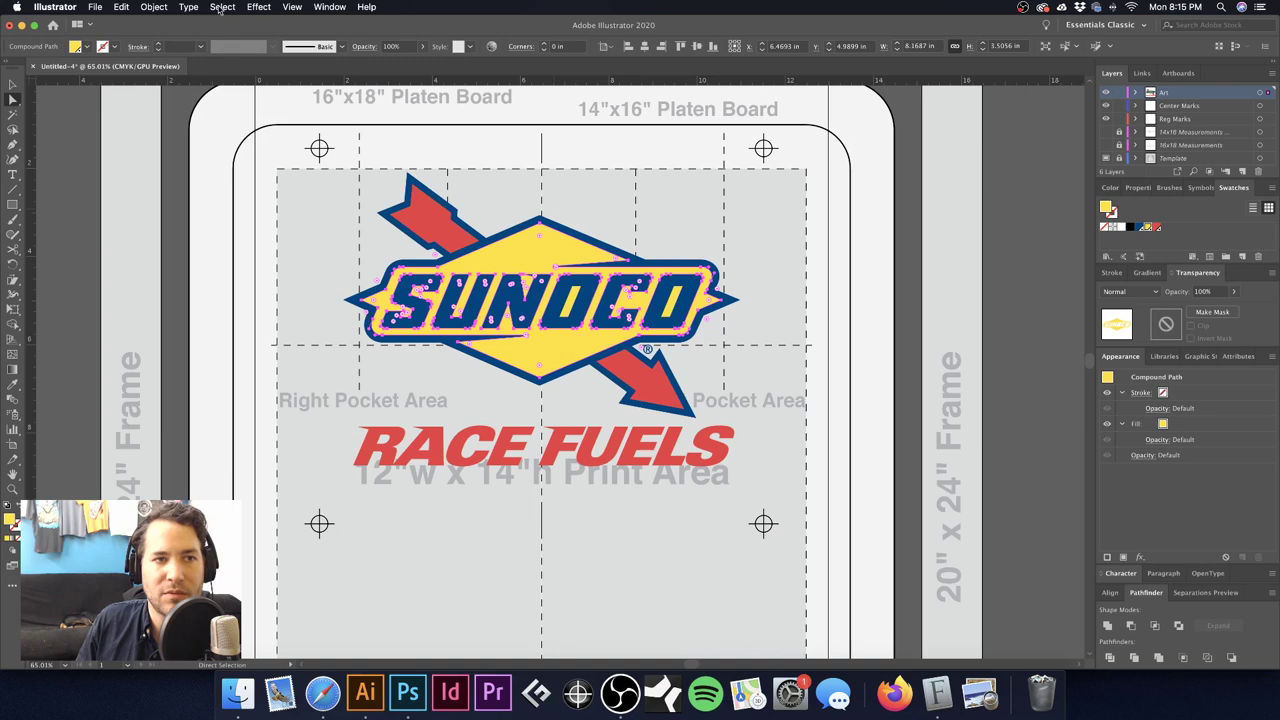
pyautogui.click(223, 7)
pyautogui.moveTo(300, 132)
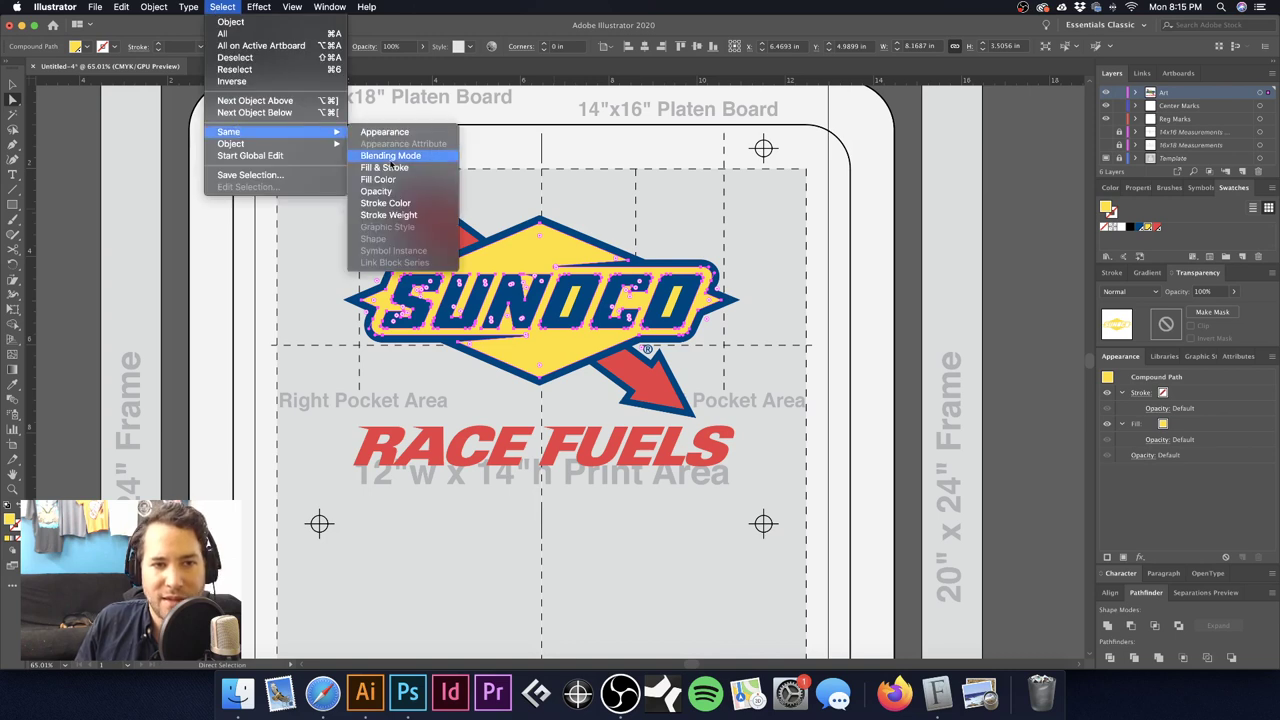
pyautogui.click(386, 168)
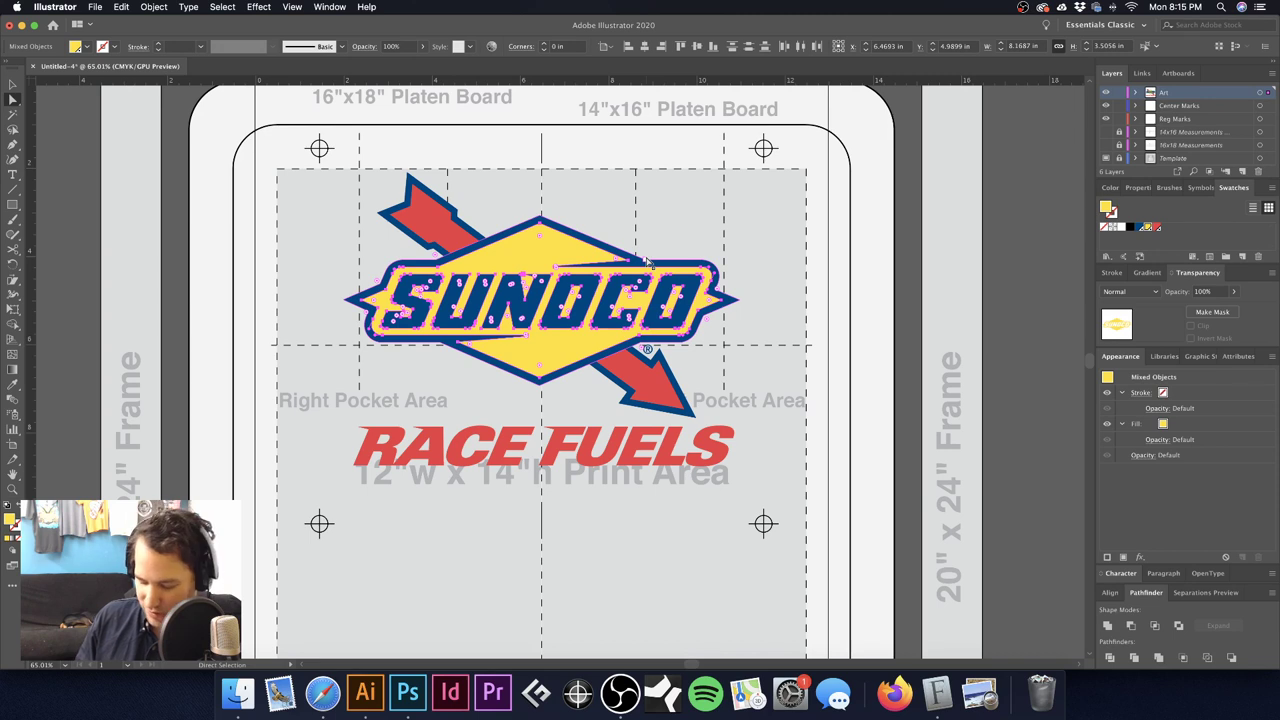
pyautogui.press('Delete')
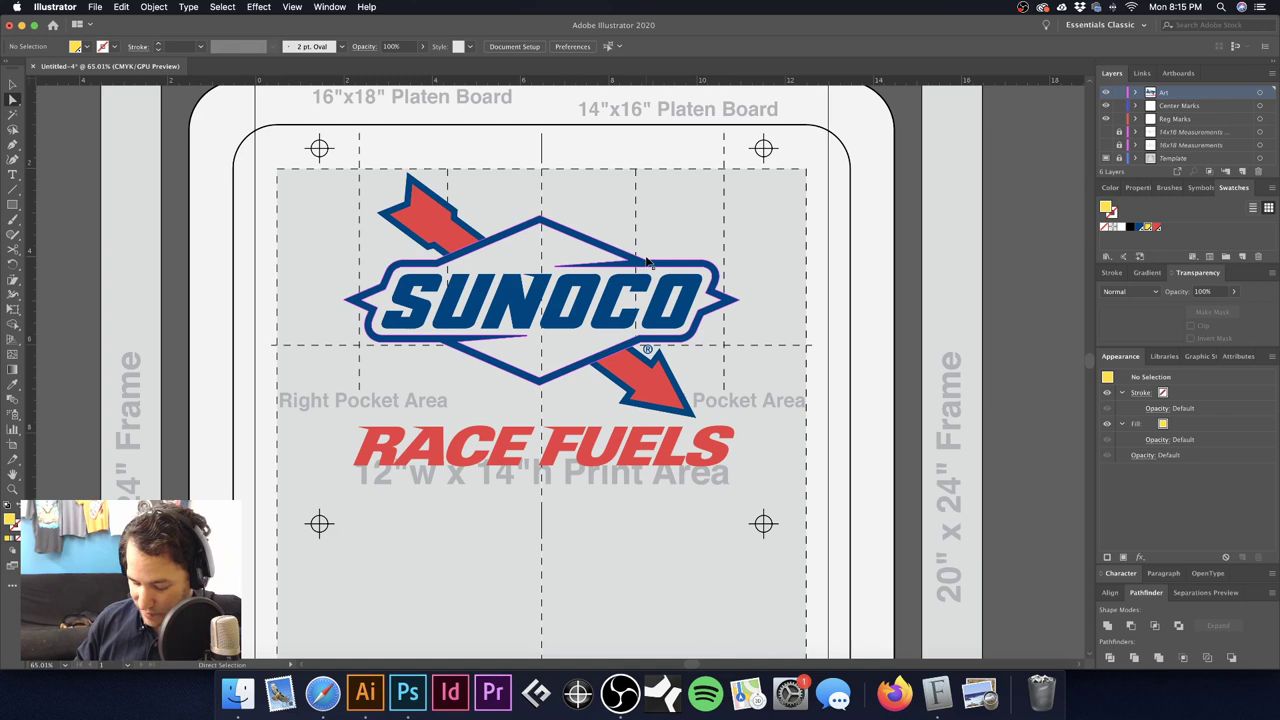
pyautogui.press('super+z')
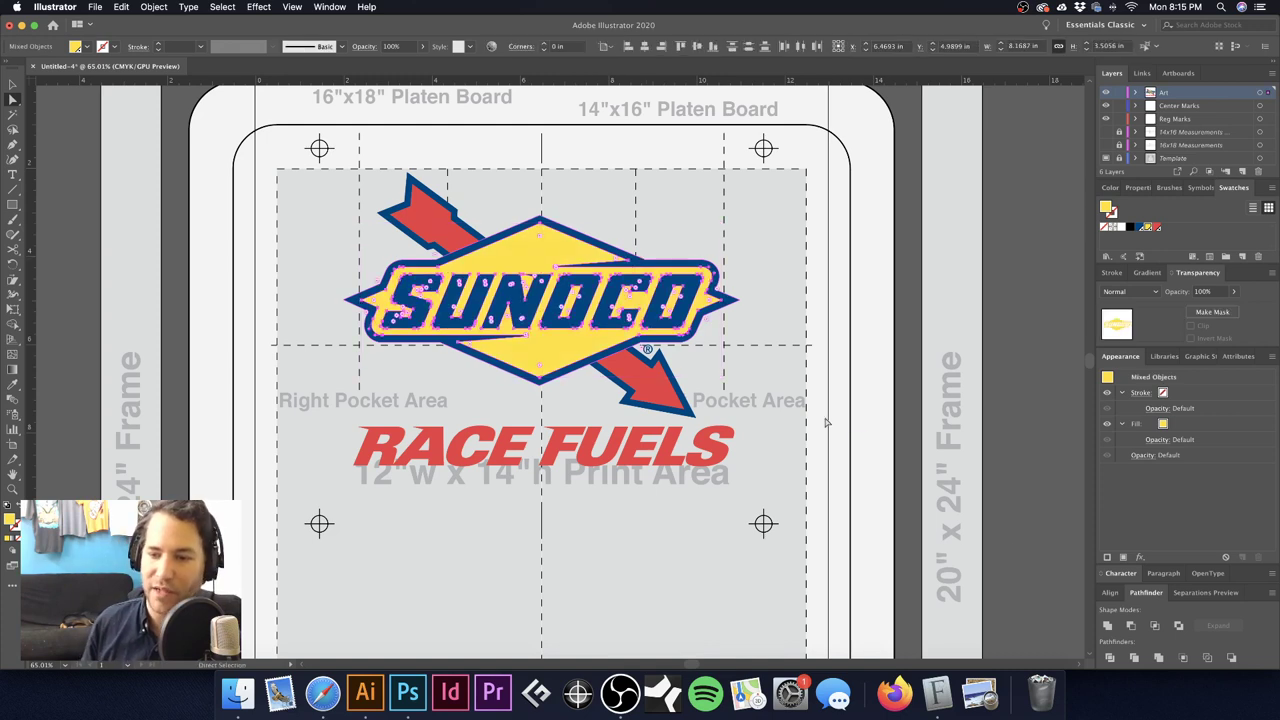
pyautogui.click(1108, 626)
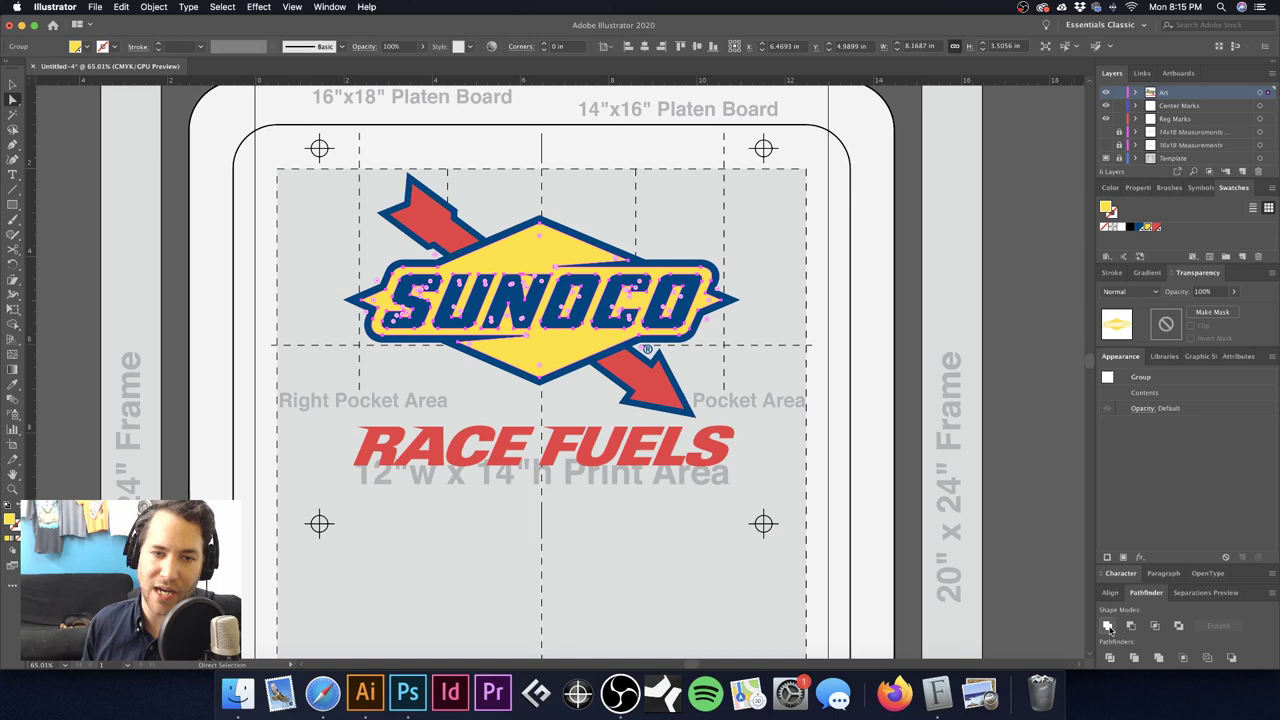
# Step: Check the united yellow shape, then start a new swatch from its yellow
pyautogui.press('v')
pyautogui.moveTo(558, 262); pyautogui.dragTo(193, 197)
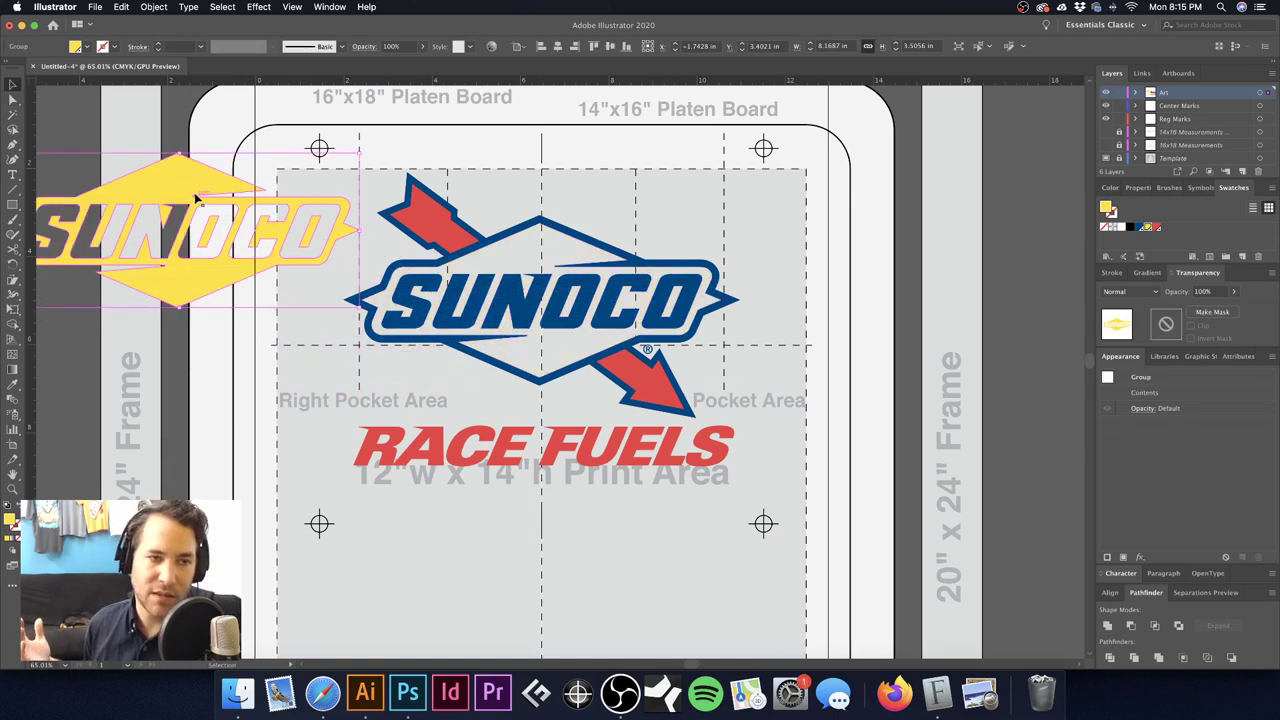
pyautogui.press('super+z')
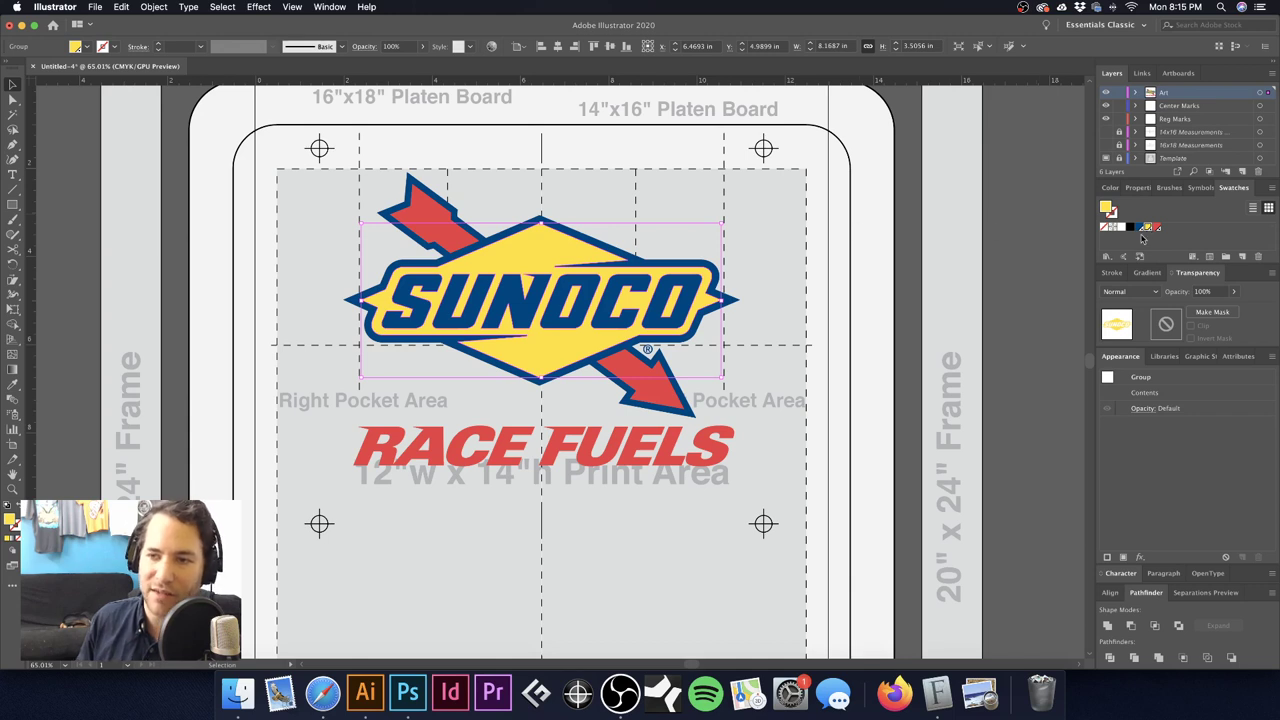
pyautogui.click(1241, 257)
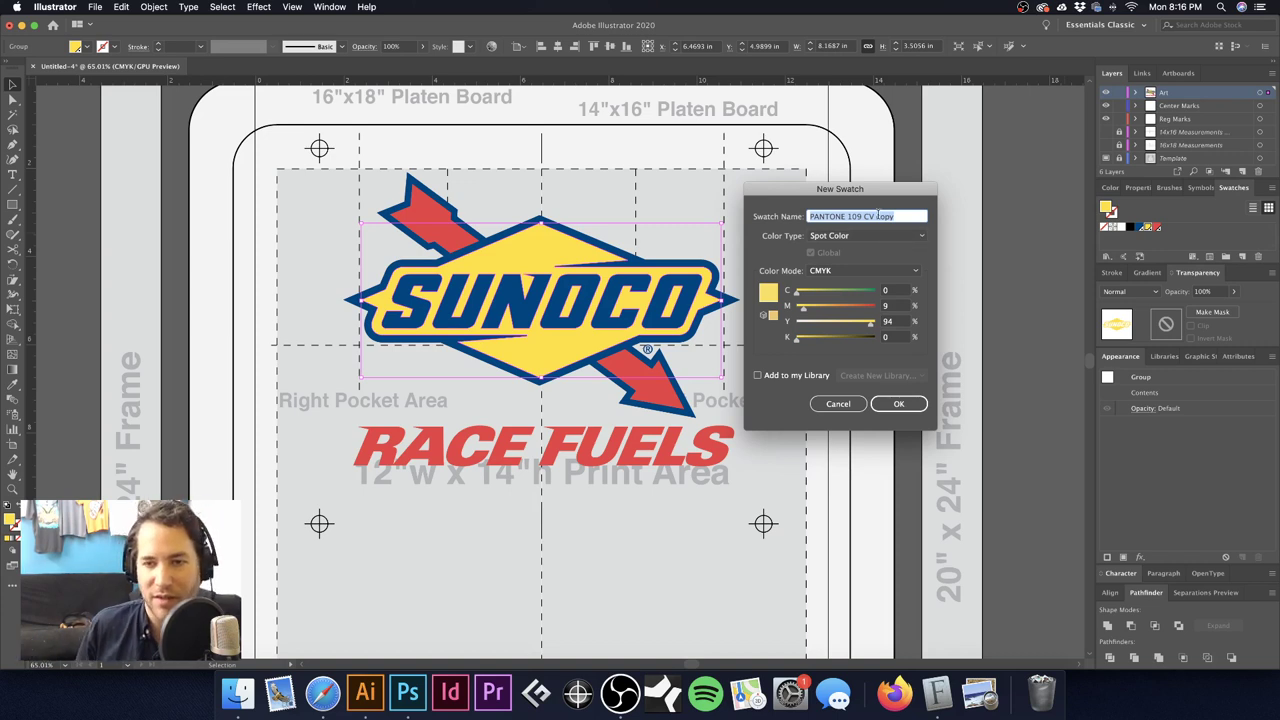
# Step: Cancel the PANTONE 109 CV copy swatch and reselect the Sunoco logo group
pyautogui.moveTo(878, 197); pyautogui.dragTo(884, 181)
pyautogui.click(845, 389)
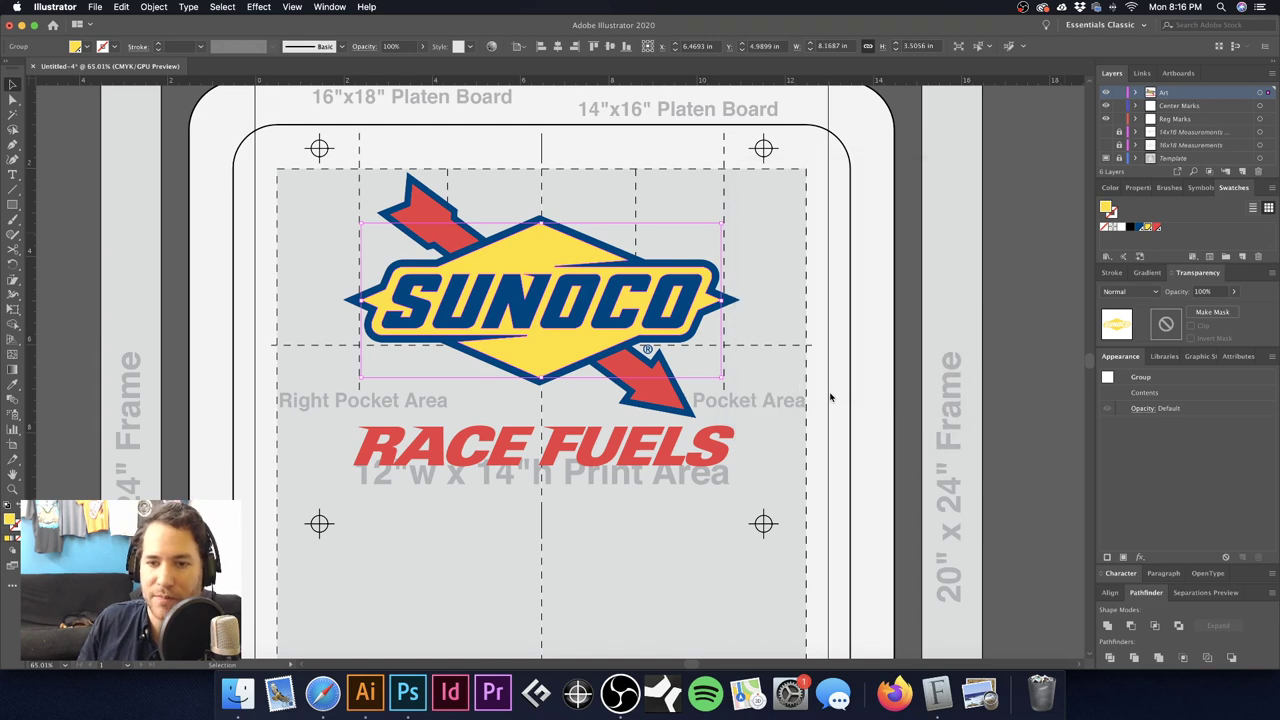
pyautogui.click(668, 178)
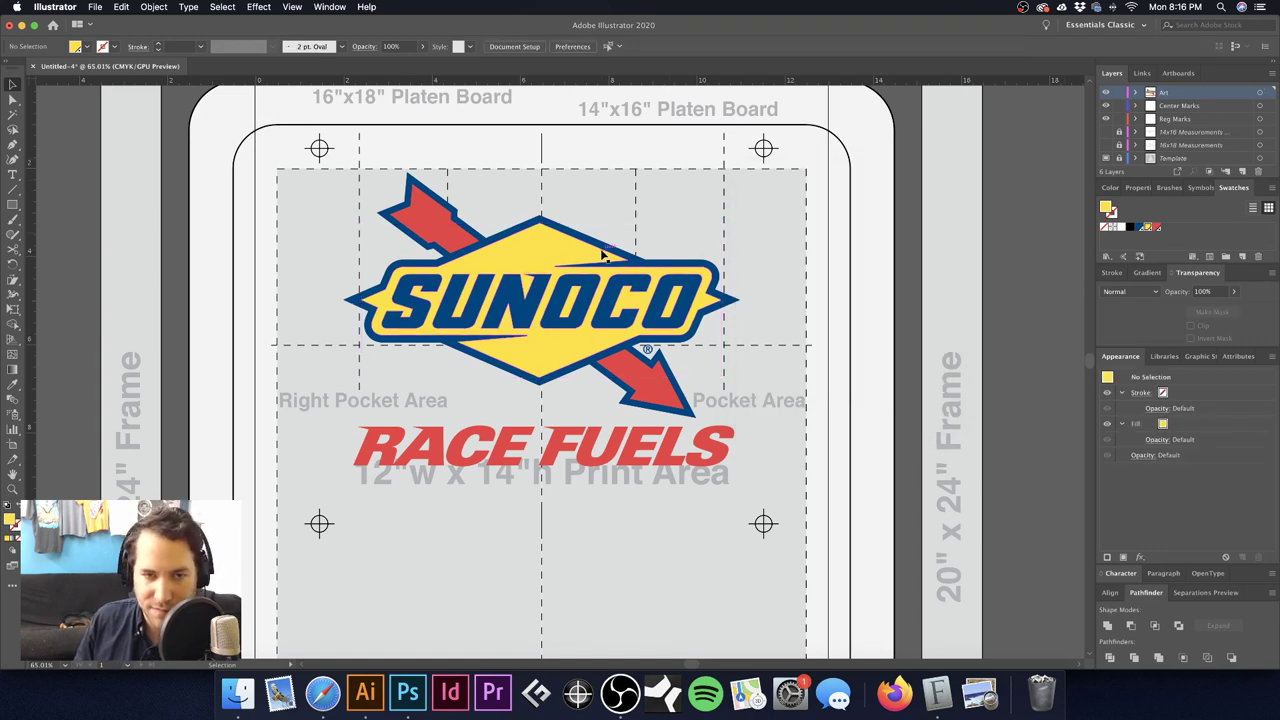
pyautogui.scroll(3, 471, 251)
pyautogui.click(392, 203)
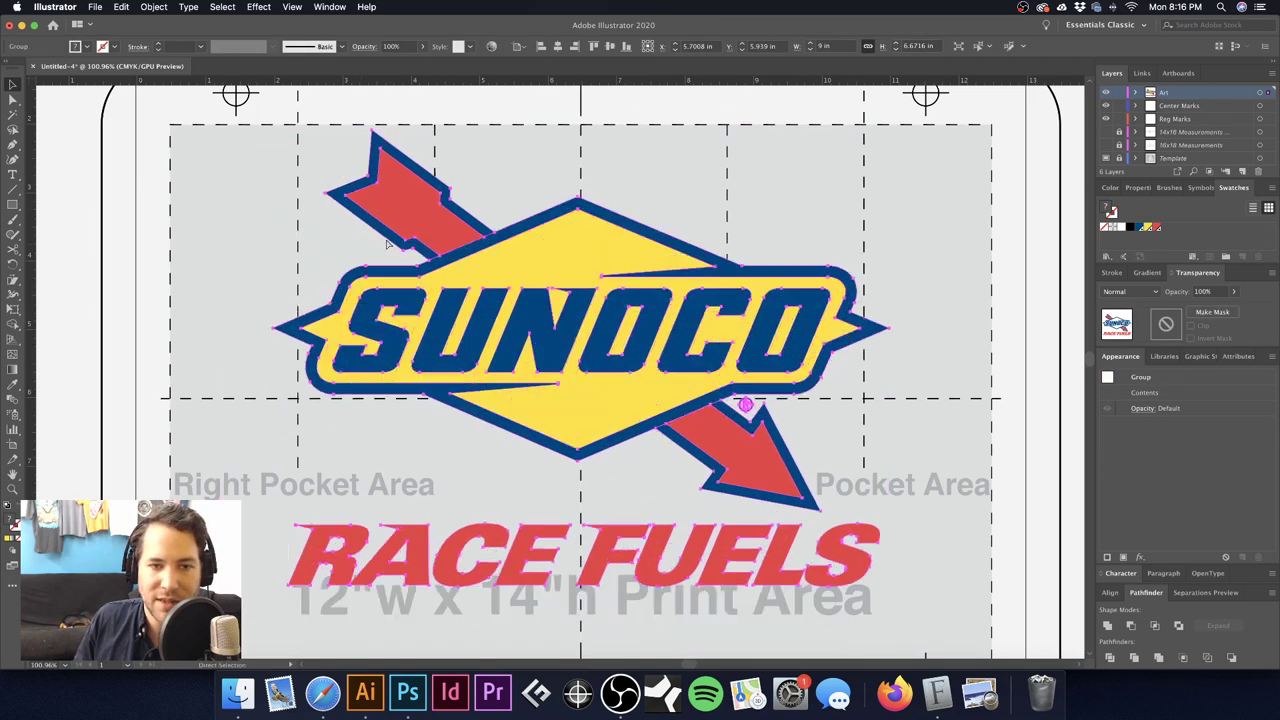
pyautogui.moveTo(429, 209); pyautogui.dragTo(618, 283)
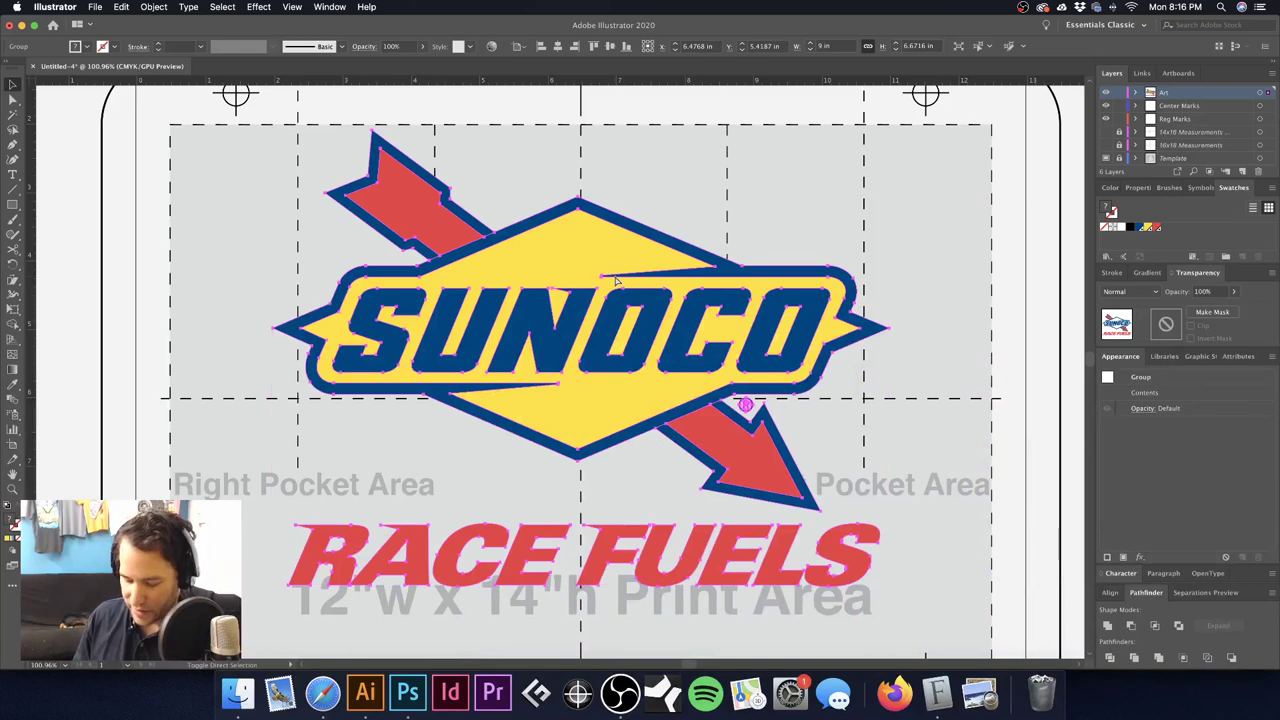
# Step: Select all red-filled shapes via Select > Same > Fill Color and unite them
pyautogui.click(429, 214)
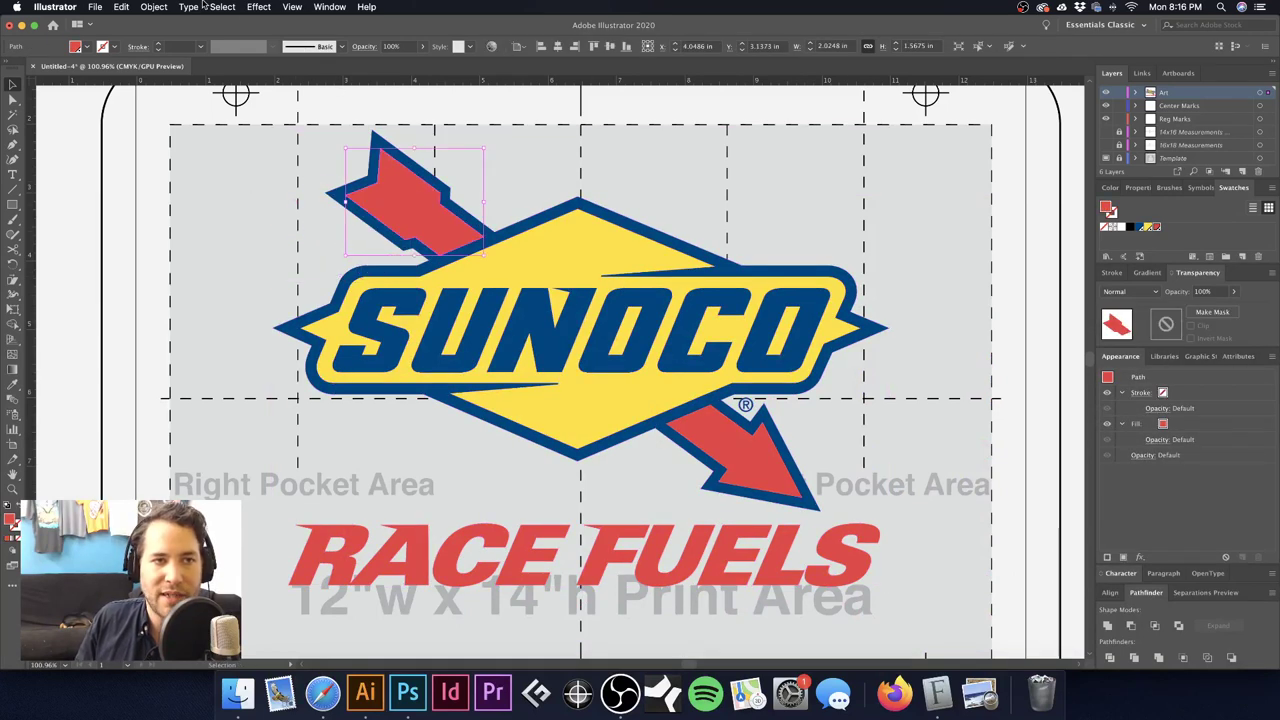
pyautogui.click(221, 7)
pyautogui.moveTo(250, 131)
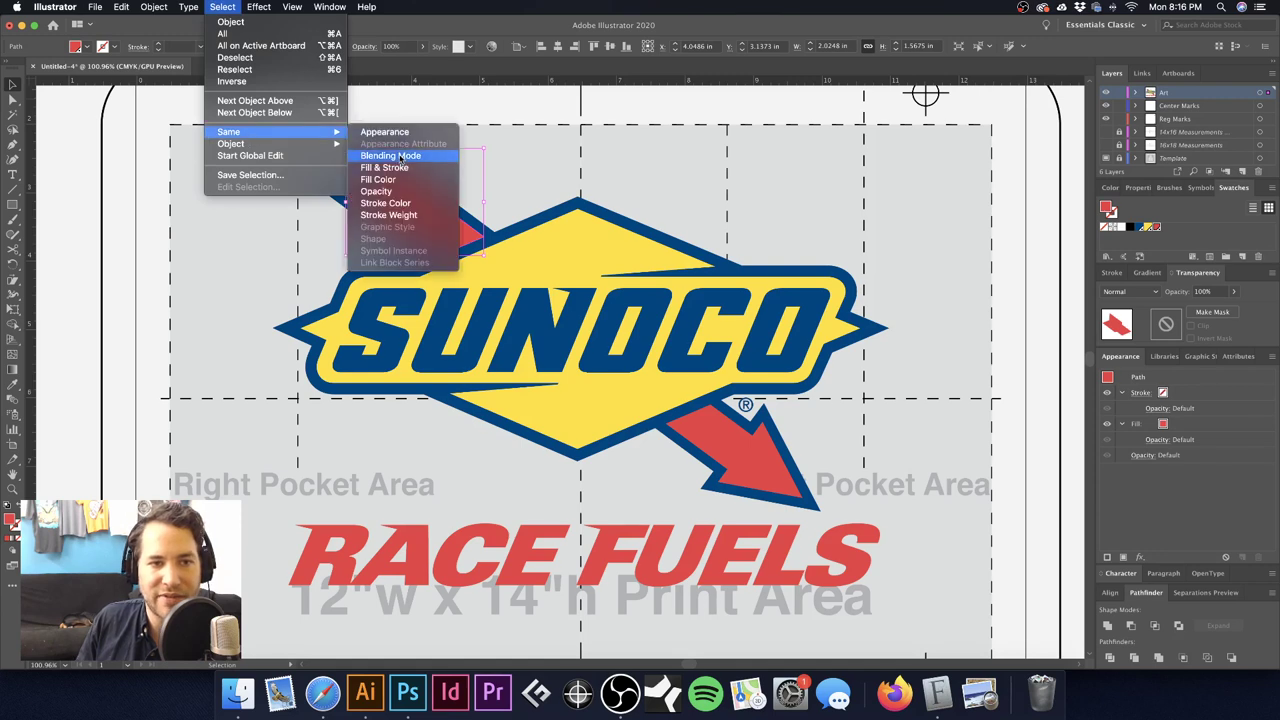
pyautogui.click(404, 180)
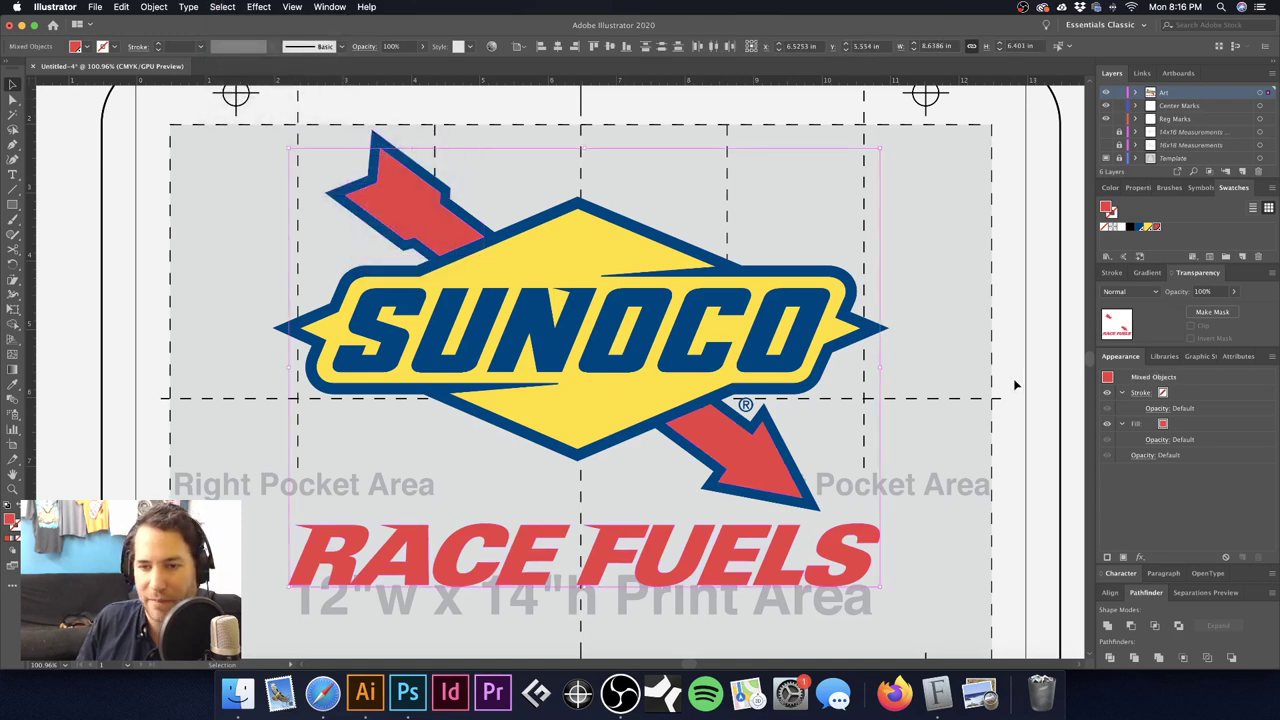
pyautogui.press('Delete')
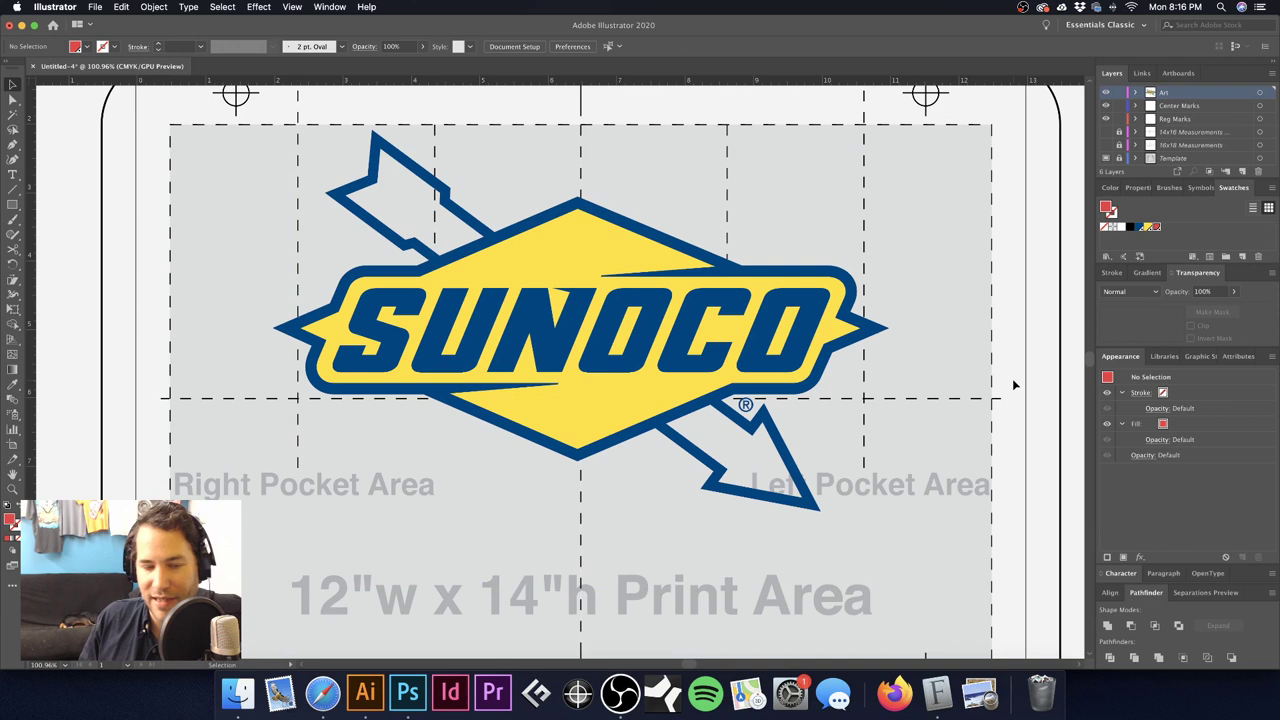
pyautogui.press('super+z')
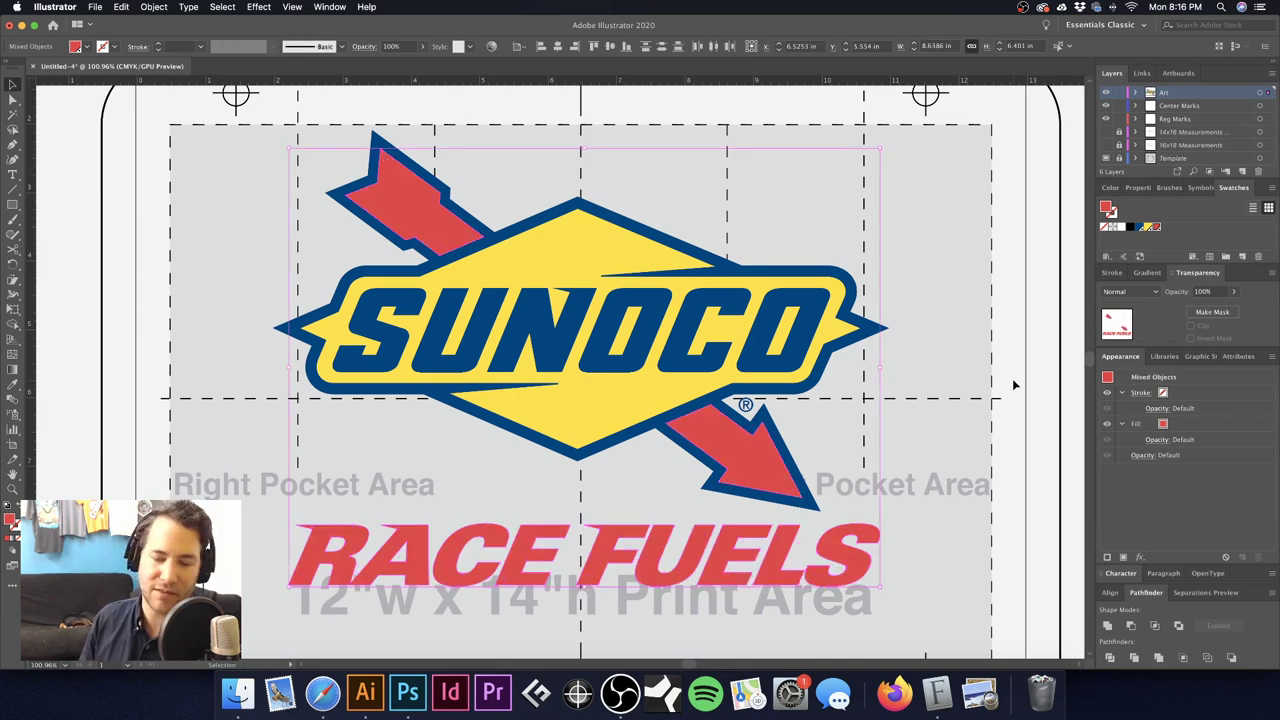
pyautogui.click(1107, 626)
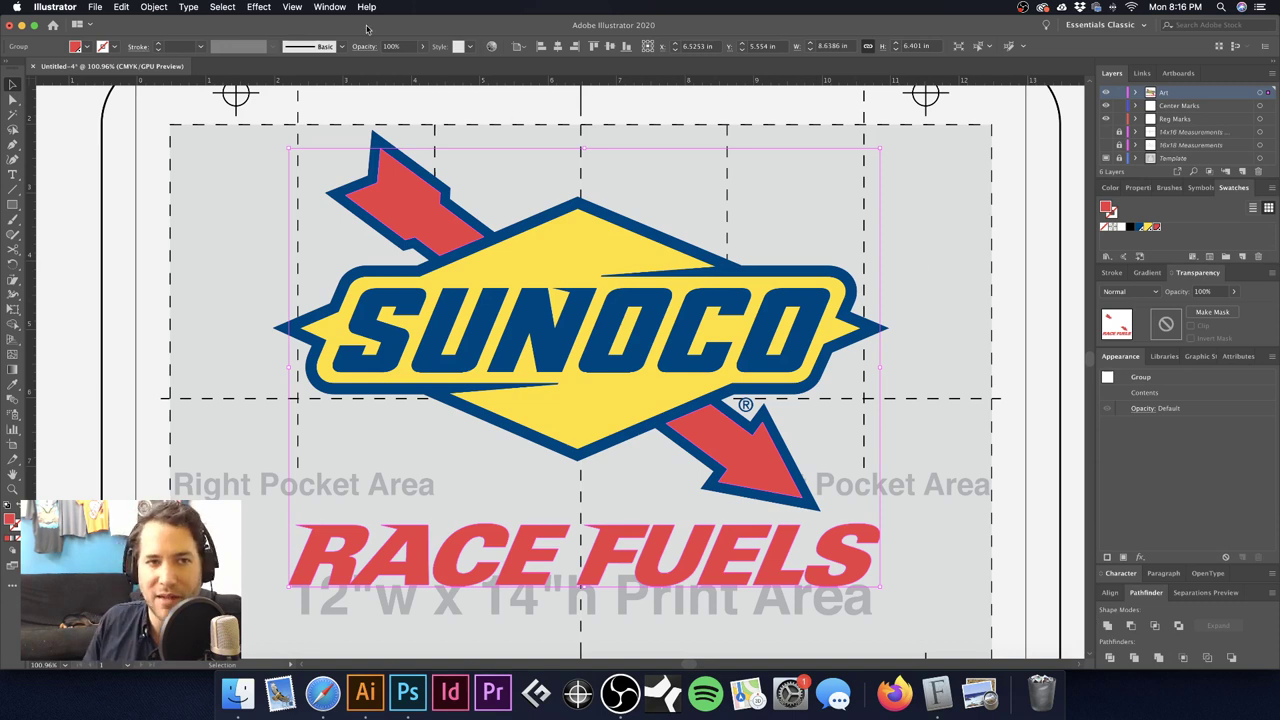
# Step: Inspect the united red group, then select the upper arrow's blue outline
pyautogui.click(330, 7)
pyautogui.click(858, 135)
pyautogui.moveTo(748, 443); pyautogui.dragTo(697, 513)
pyautogui.press('super+z')
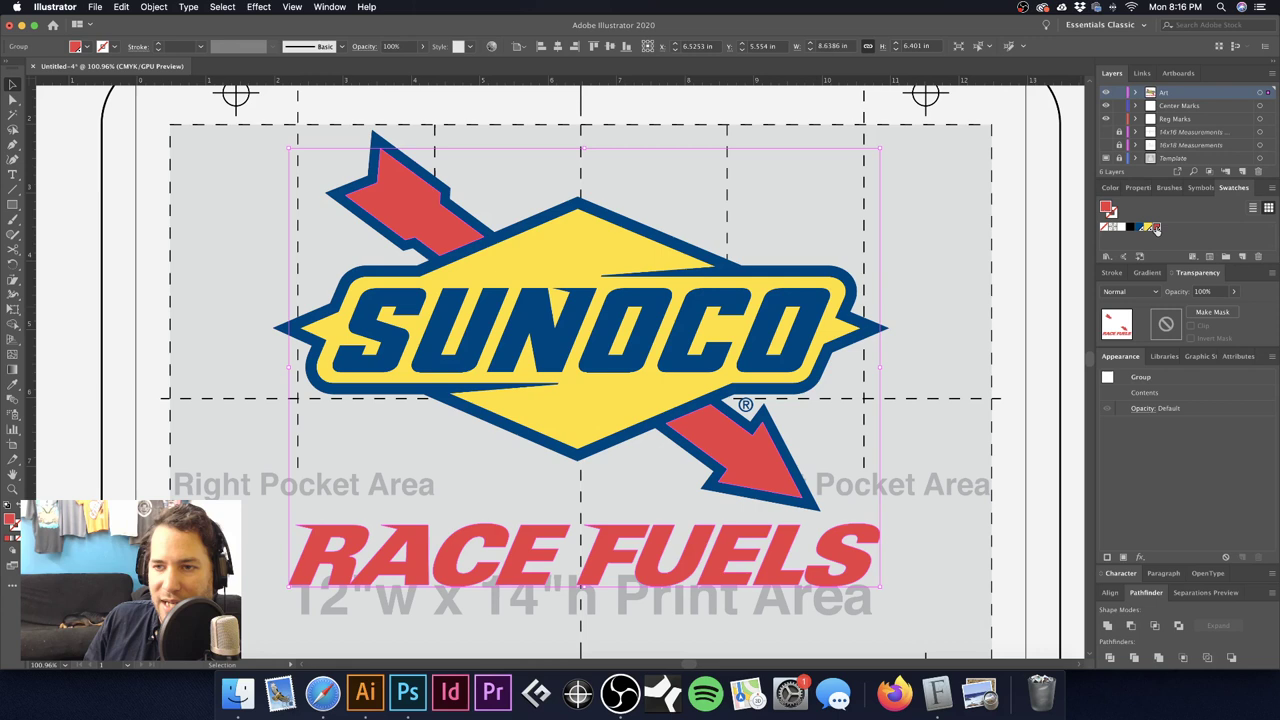
pyautogui.click(773, 107)
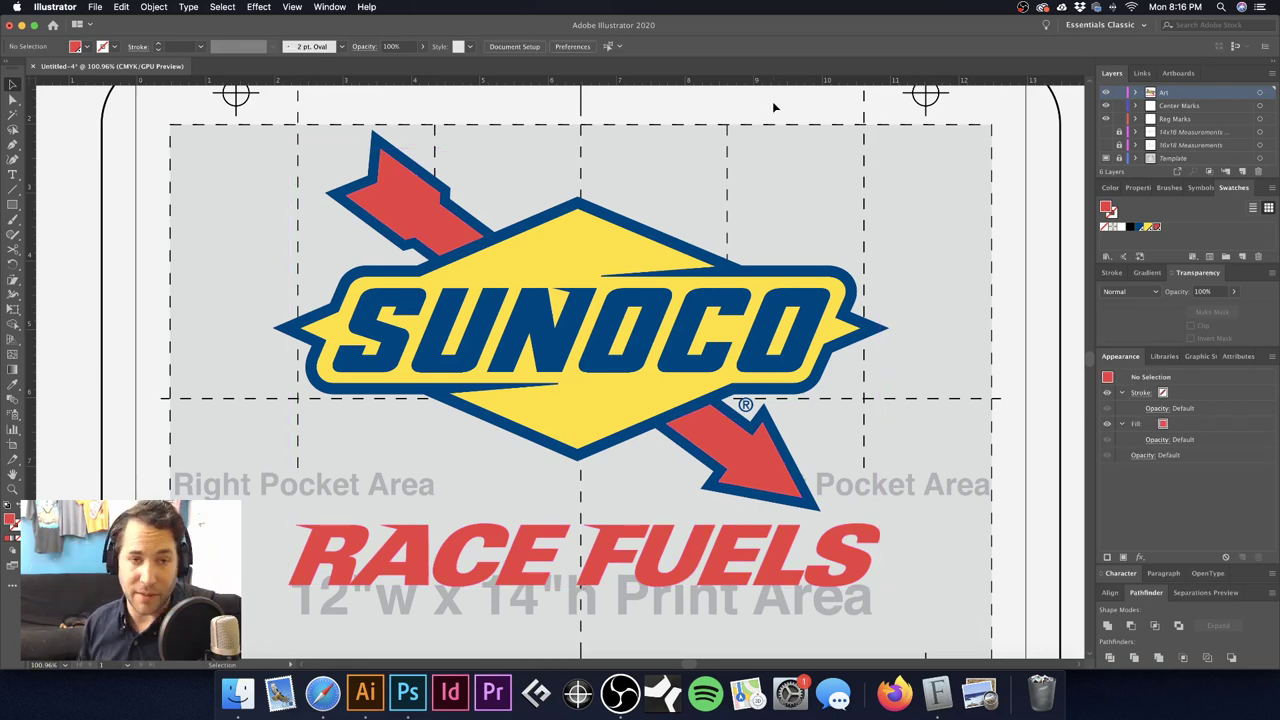
pyautogui.click(483, 231)
pyautogui.moveTo(483, 231); pyautogui.dragTo(506, 207)
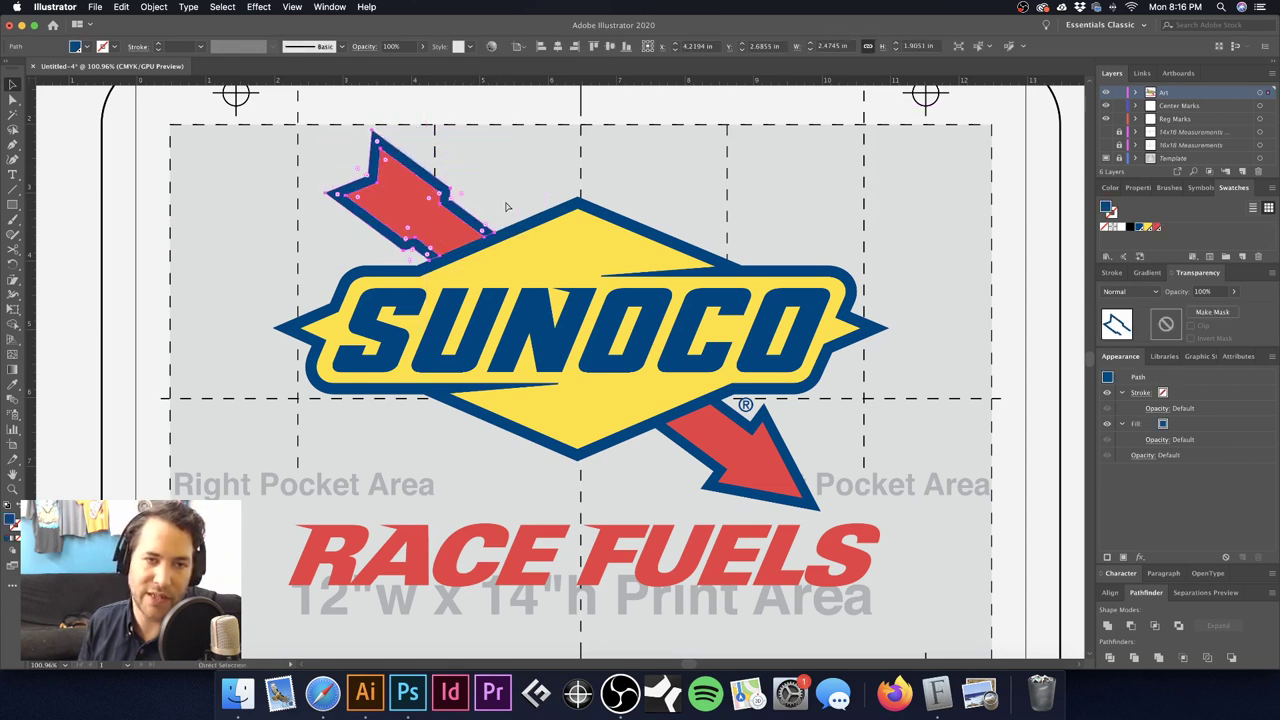
# Step: Select all blue-filled shapes and unite the outline, lettering and ® into one
pyautogui.click(226, 8)
pyautogui.moveTo(234, 137)
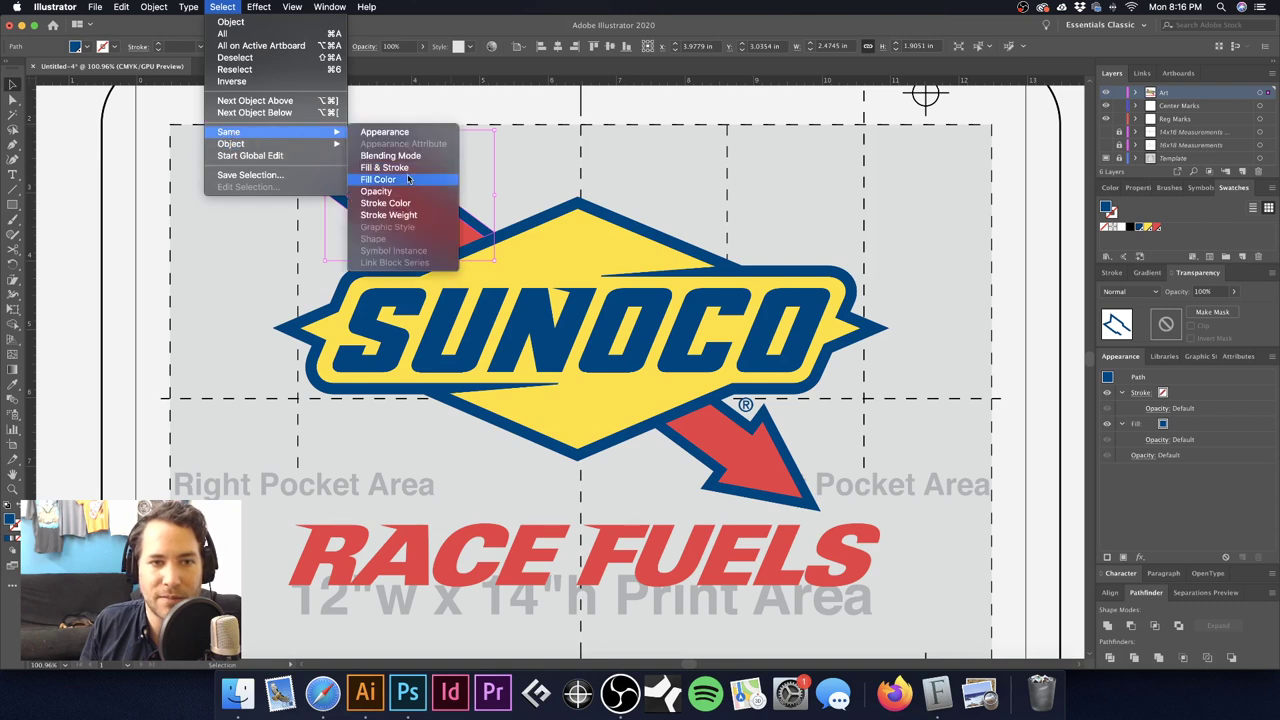
pyautogui.click(378, 179)
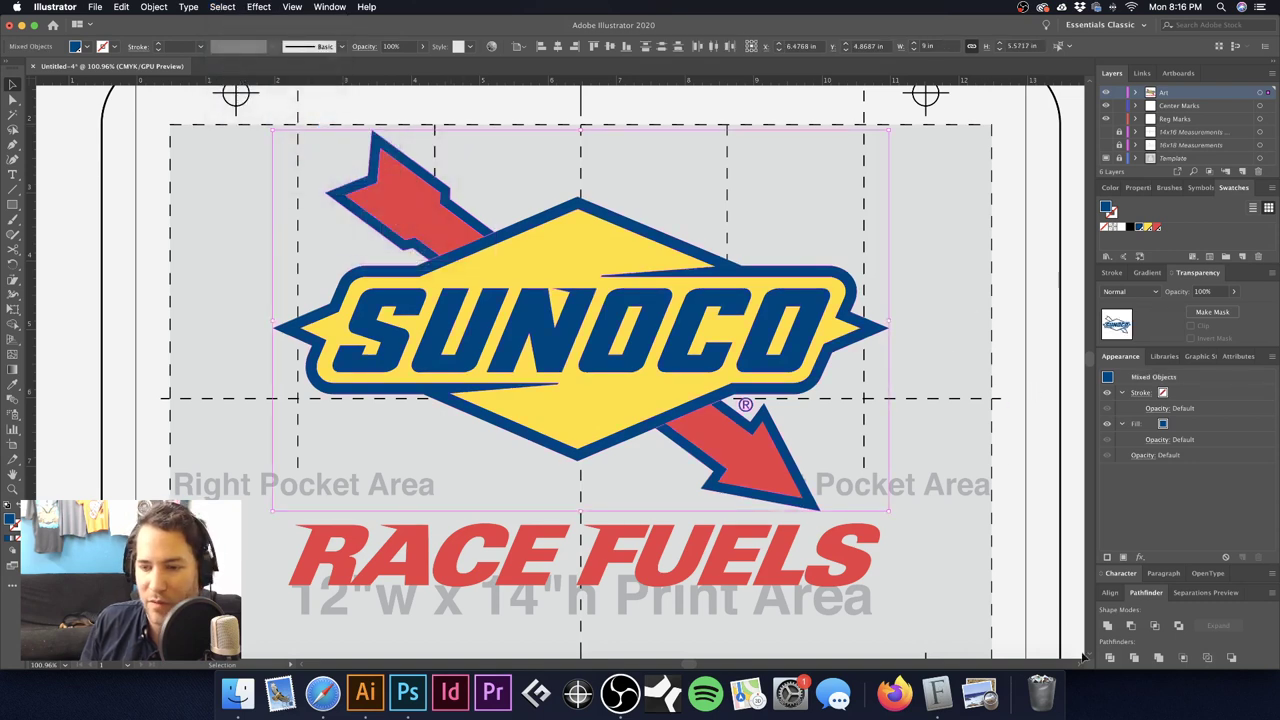
pyautogui.press('Delete')
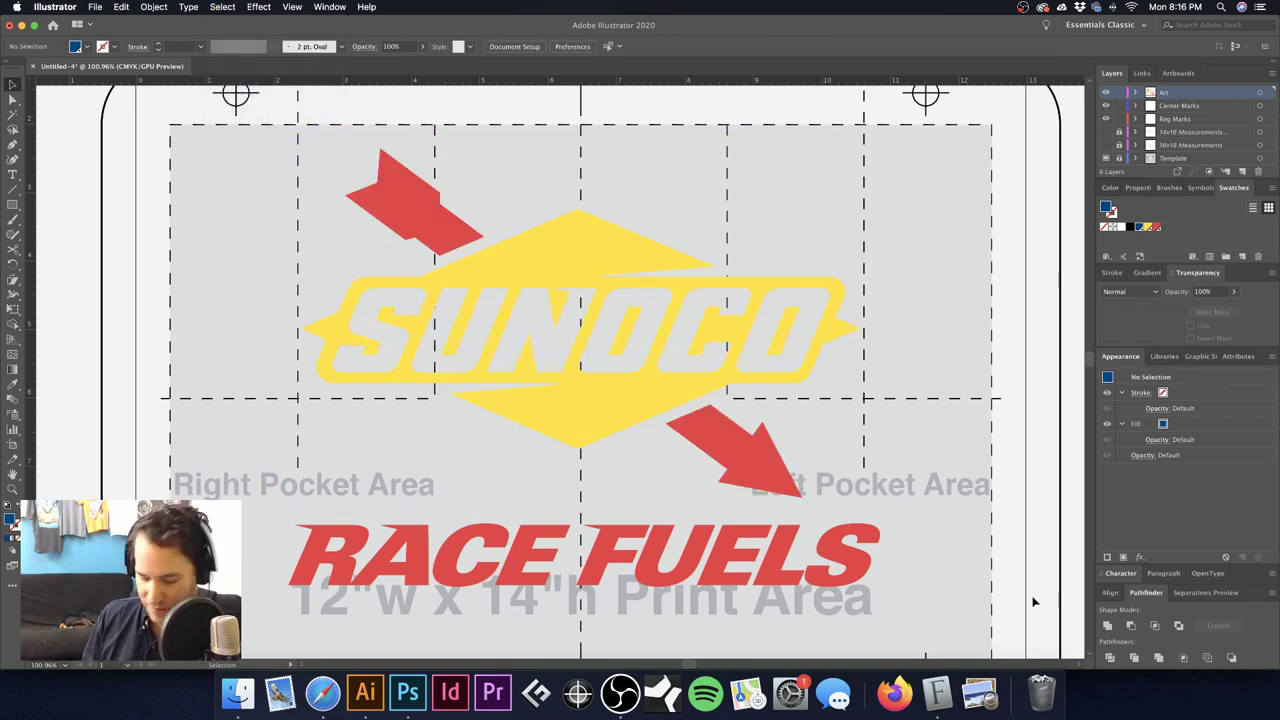
pyautogui.press('super+z')
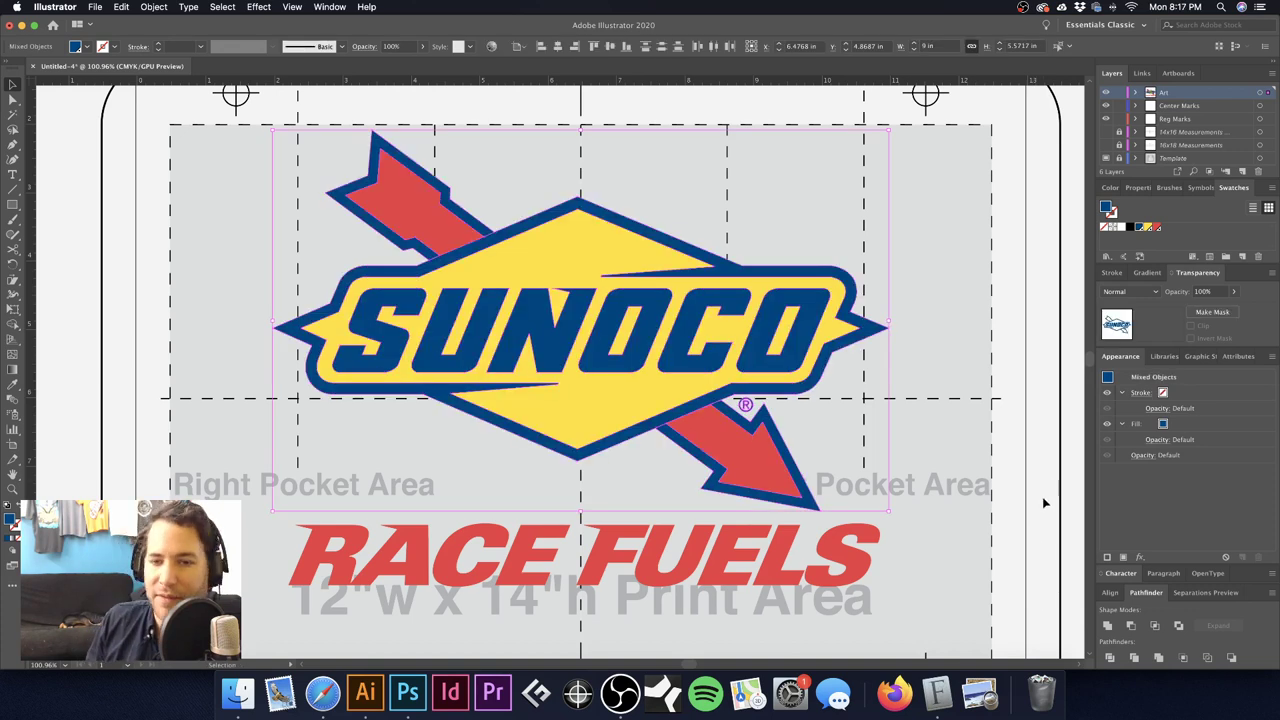
pyautogui.click(1108, 626)
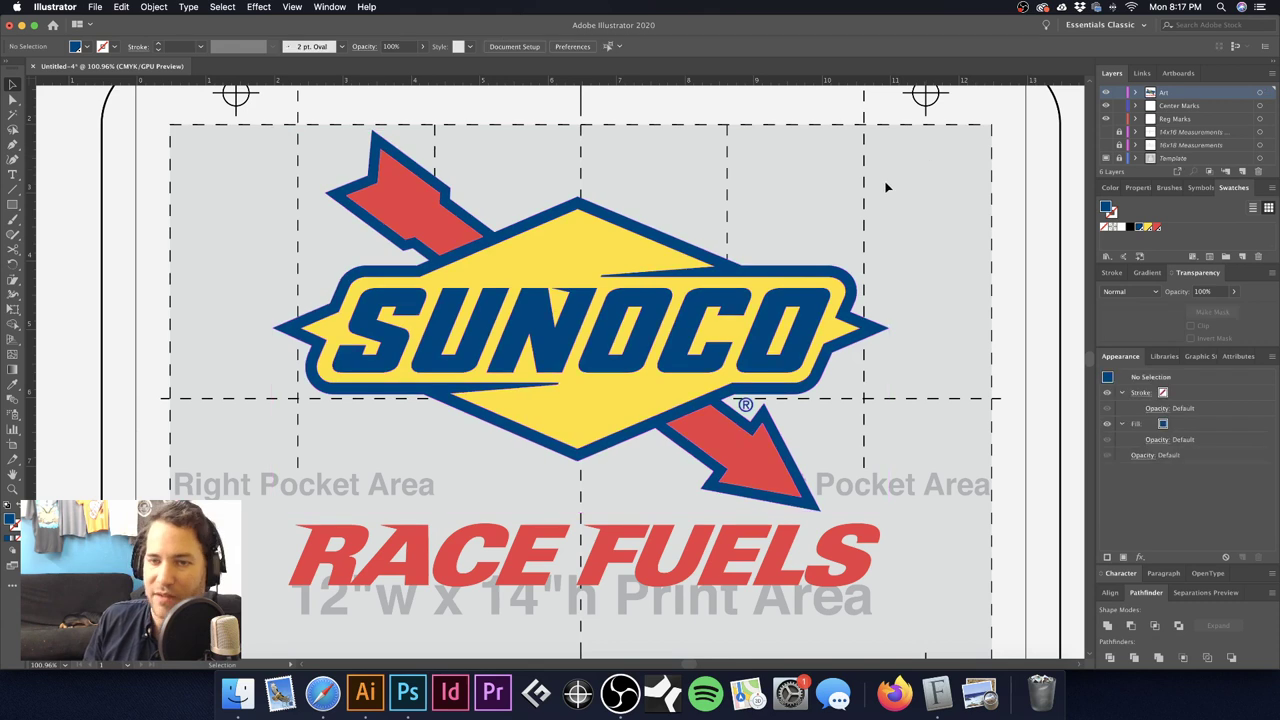
# Step: Inspect the united groups, then delete the whole Sunoco logo from the template
pyautogui.moveTo(626, 226); pyautogui.dragTo(551, 270)
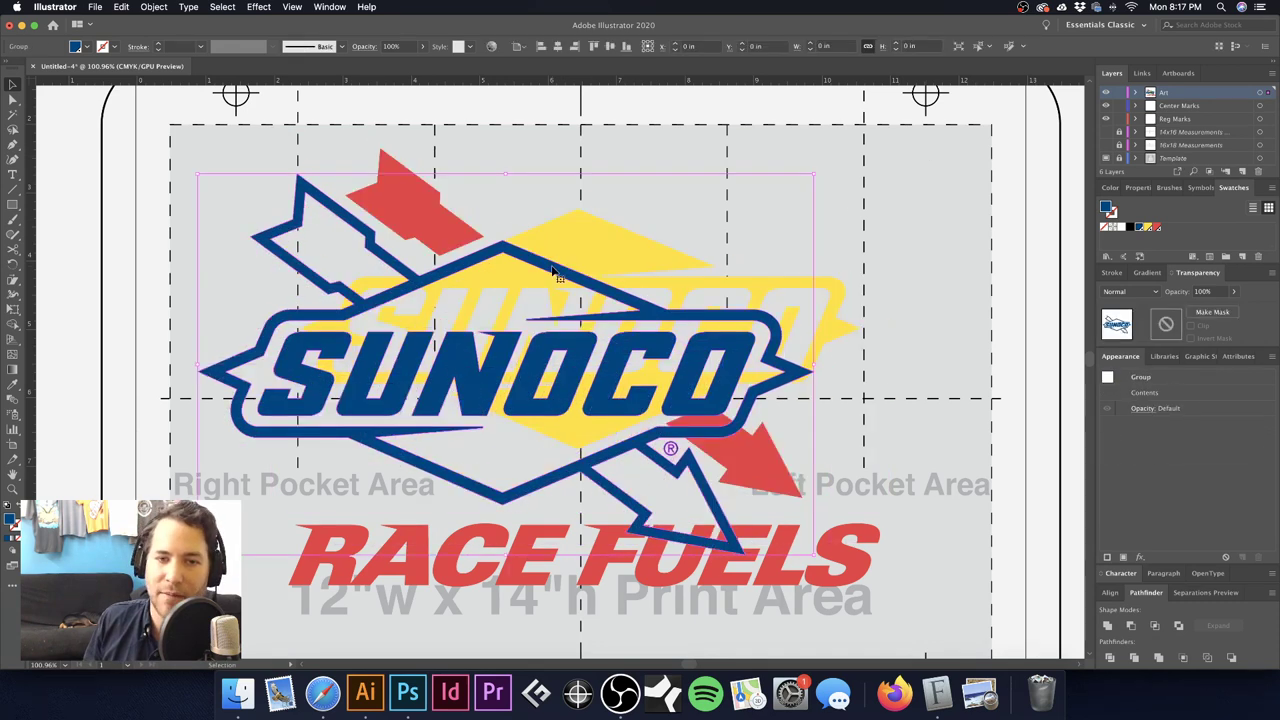
pyautogui.hotkey('ctrl', 'z')
pyautogui.click(807, 98)
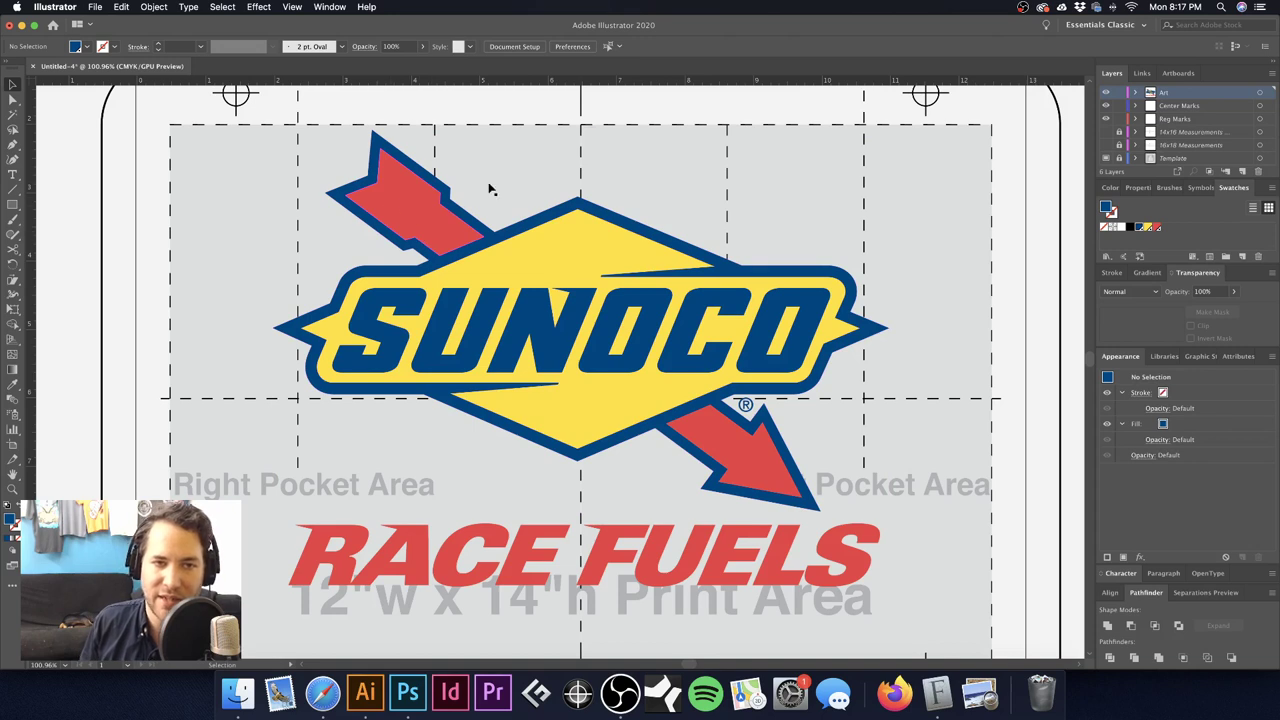
pyautogui.moveTo(391, 214); pyautogui.dragTo(428, 224)
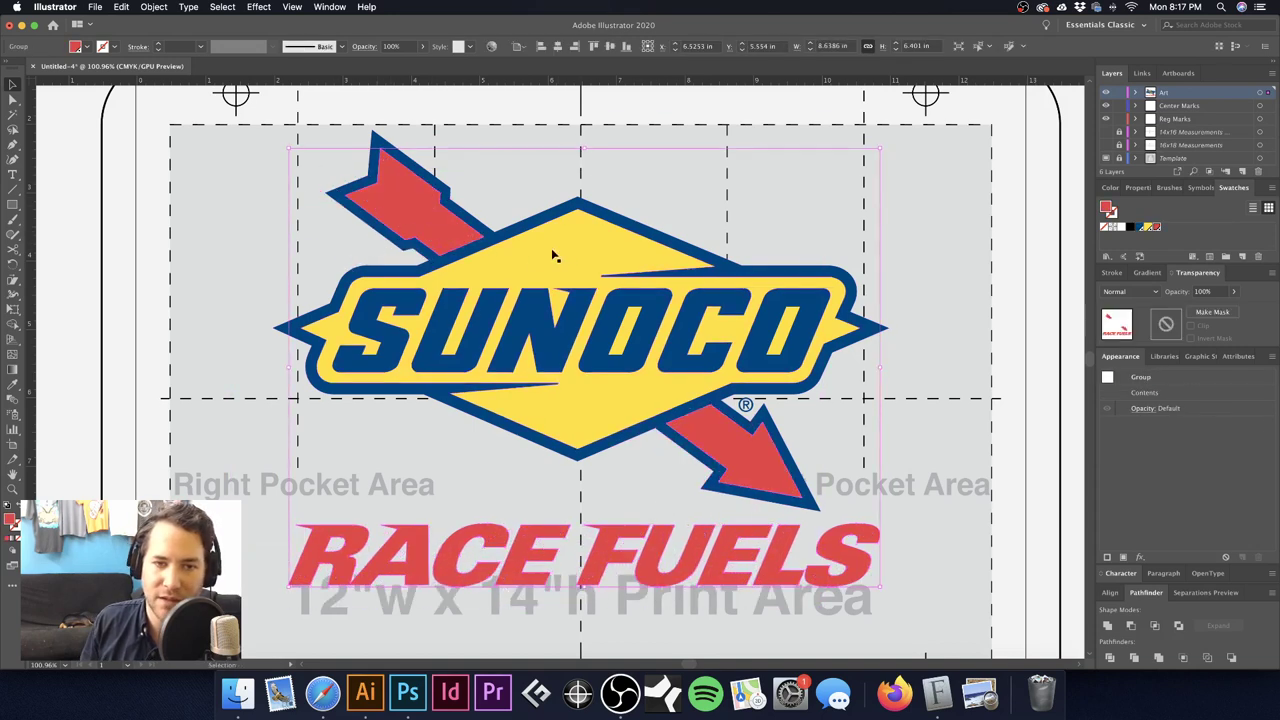
pyautogui.click(558, 248)
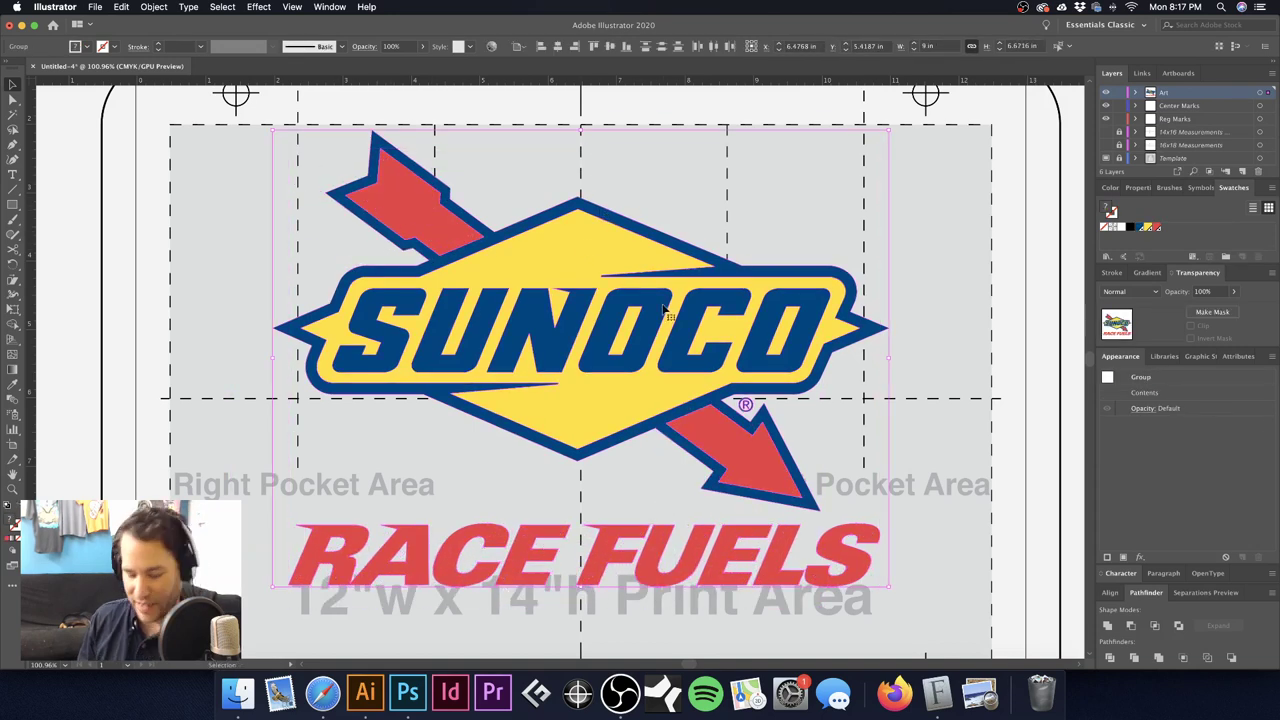
pyautogui.press('Delete')
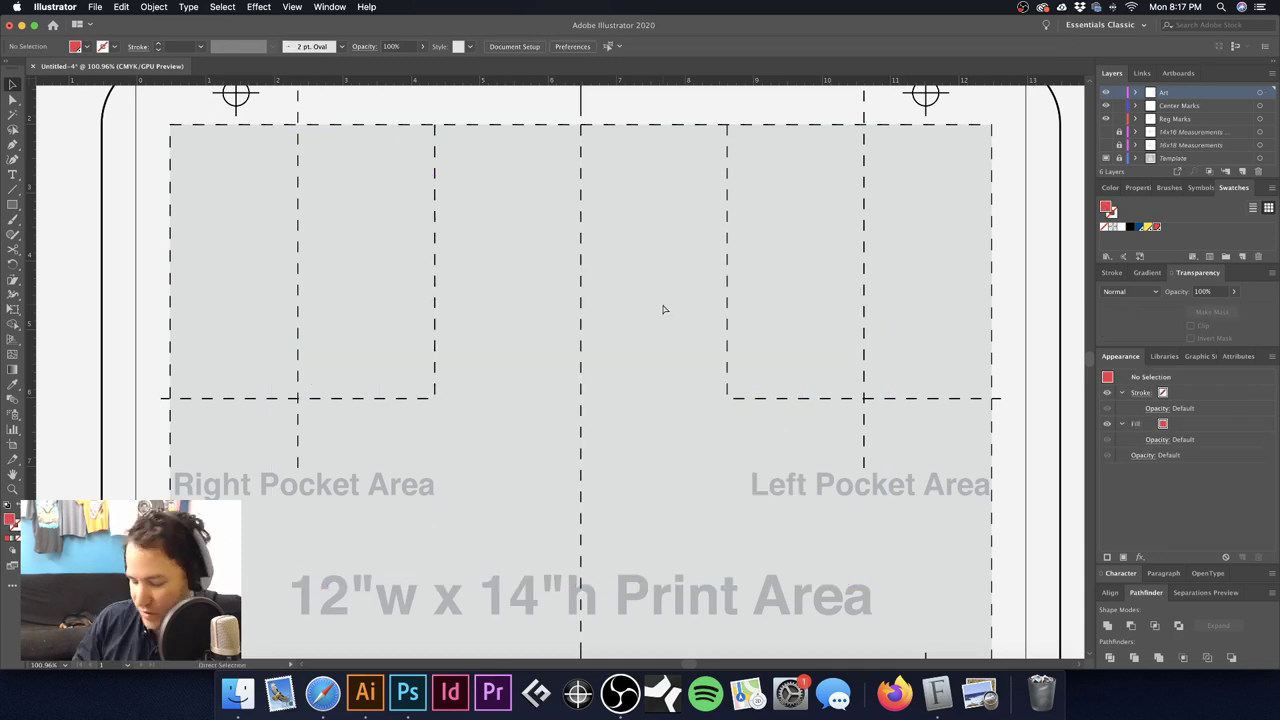
# Step: In Outline view, find and marquee-select the stray leftover shapes below the Right Pocket Area
pyautogui.press('super+y')
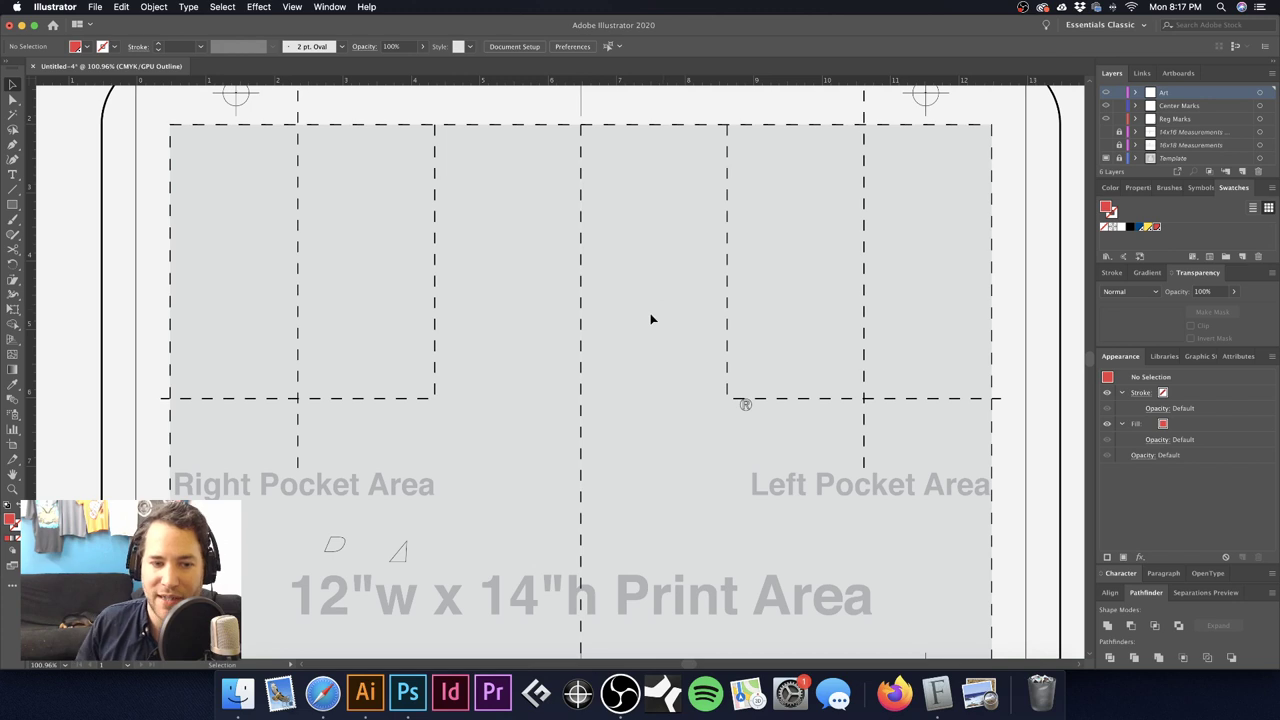
pyautogui.scroll(-2, 619, 348)
pyautogui.moveTo(266, 454); pyautogui.dragTo(497, 555)
pyautogui.moveTo(813, 357); pyautogui.dragTo(756, 413)
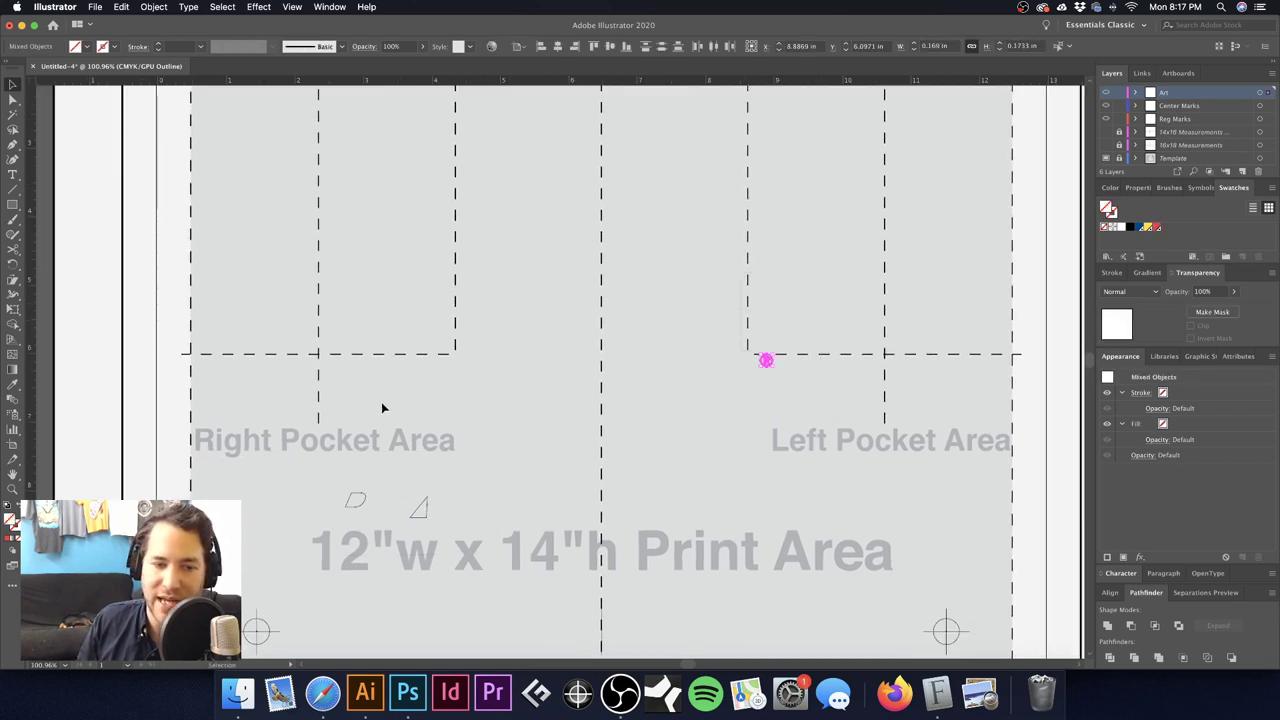
pyautogui.moveTo(271, 426); pyautogui.dragTo(517, 556)
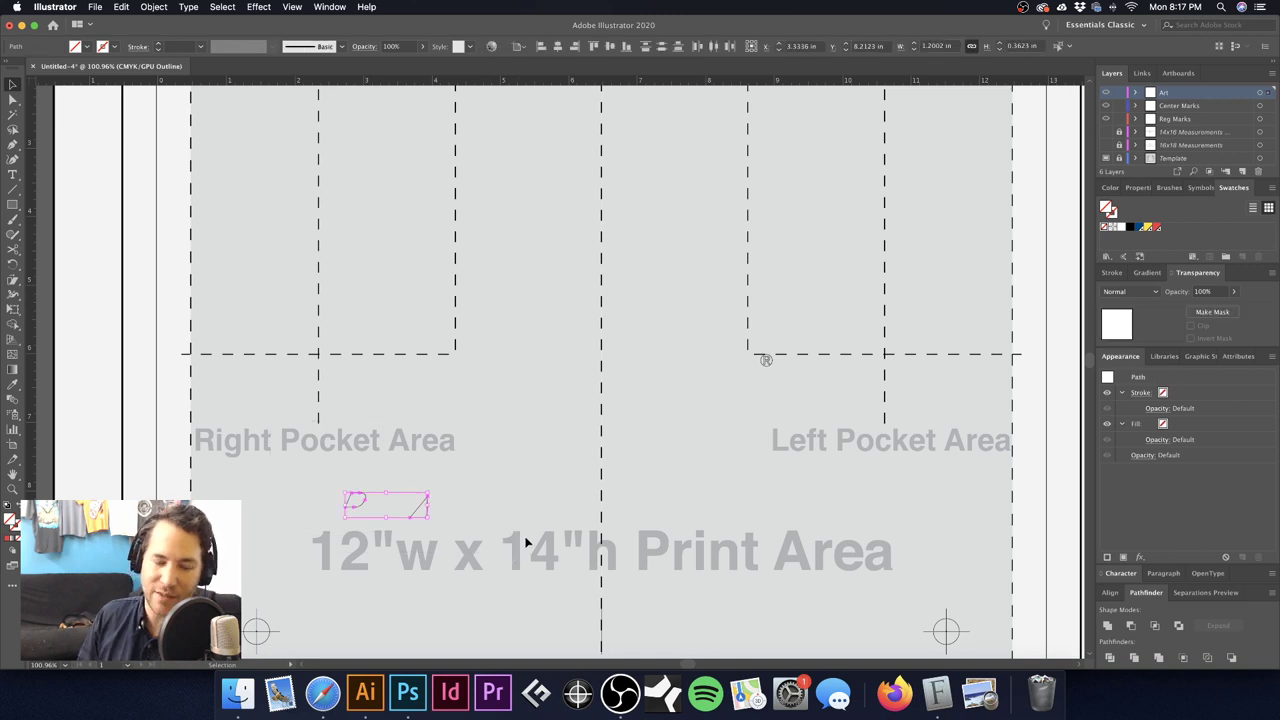
pyautogui.click(543, 498)
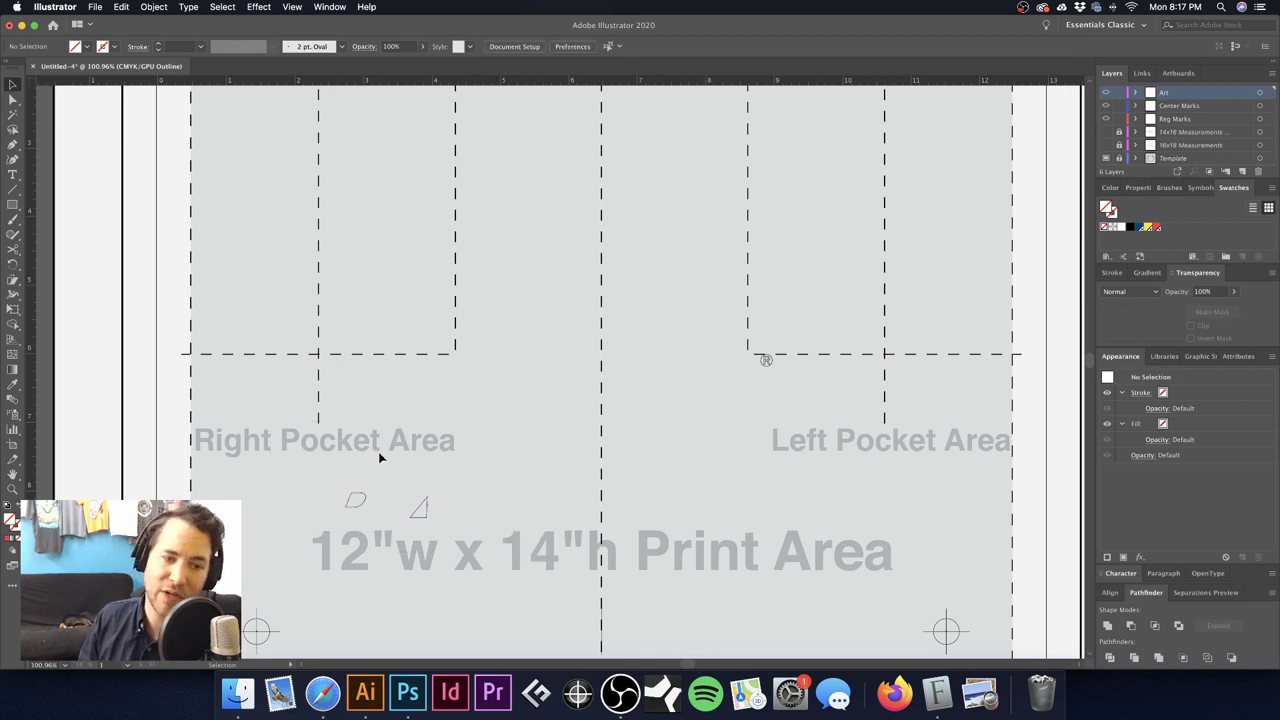
# Step: Paste the logo, undo it, and zoom out to show the platen boards and frame
pyautogui.press('super+v')
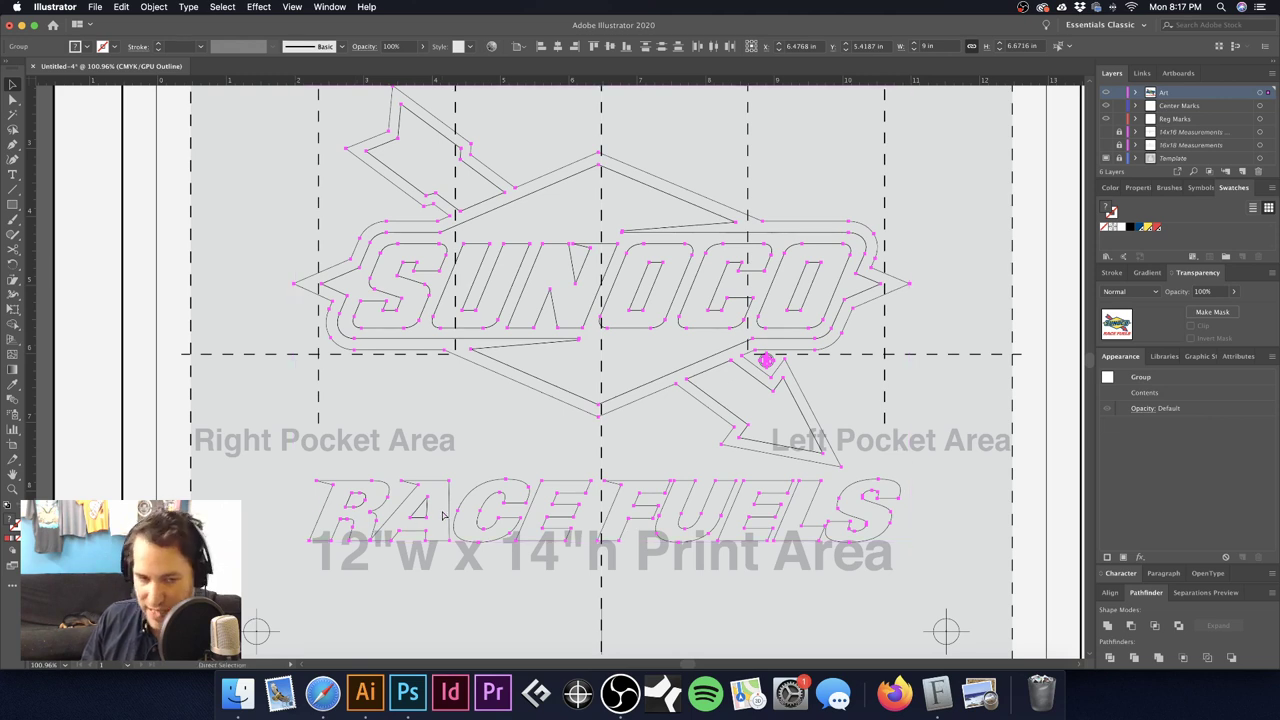
pyautogui.press('super+z')
pyautogui.keyDown('alt'); pyautogui.keyDown('super'); pyautogui.click(553, 356); pyautogui.keyUp('super'); pyautogui.keyUp('alt')
pyautogui.keyDown('alt'); pyautogui.keyDown('super'); pyautogui.click(555, 357); pyautogui.keyUp('super'); pyautogui.keyUp('alt')
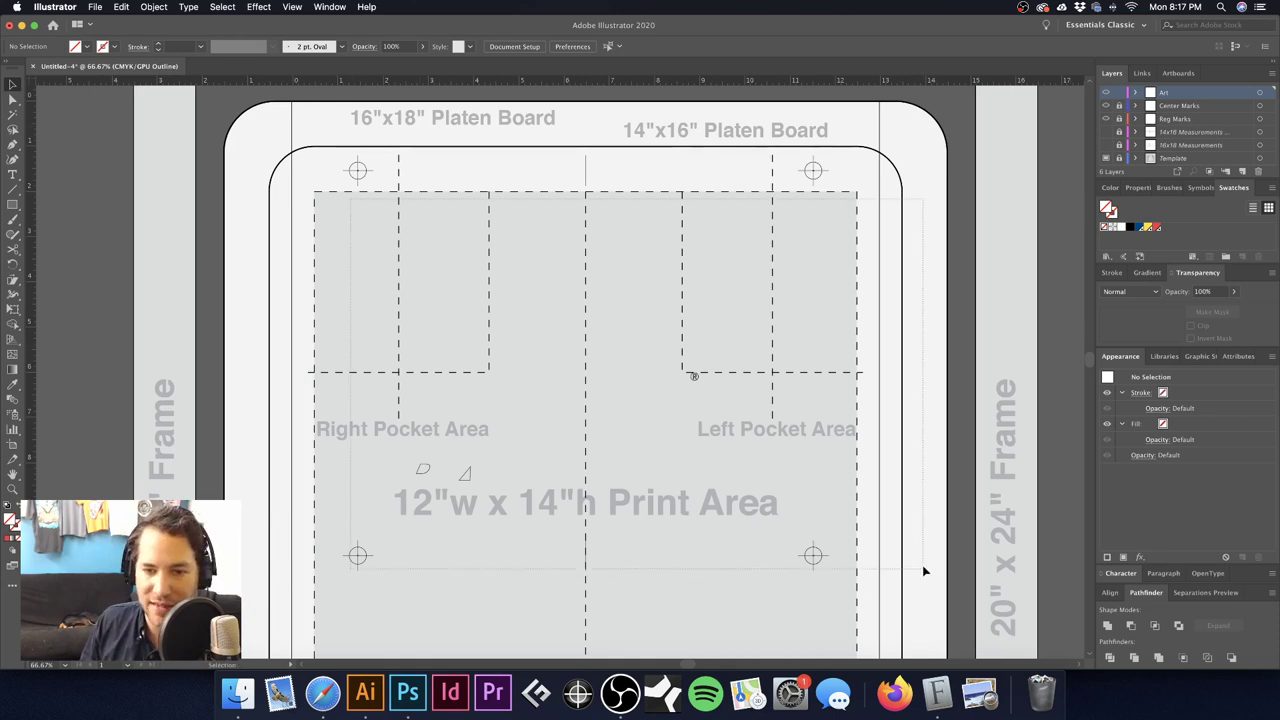
# Step: Delete every leftover Art-layer object, return to Preview, and paste the Sunoco Race Fuels logo
pyautogui.press('super+a')
pyautogui.press('Delete')
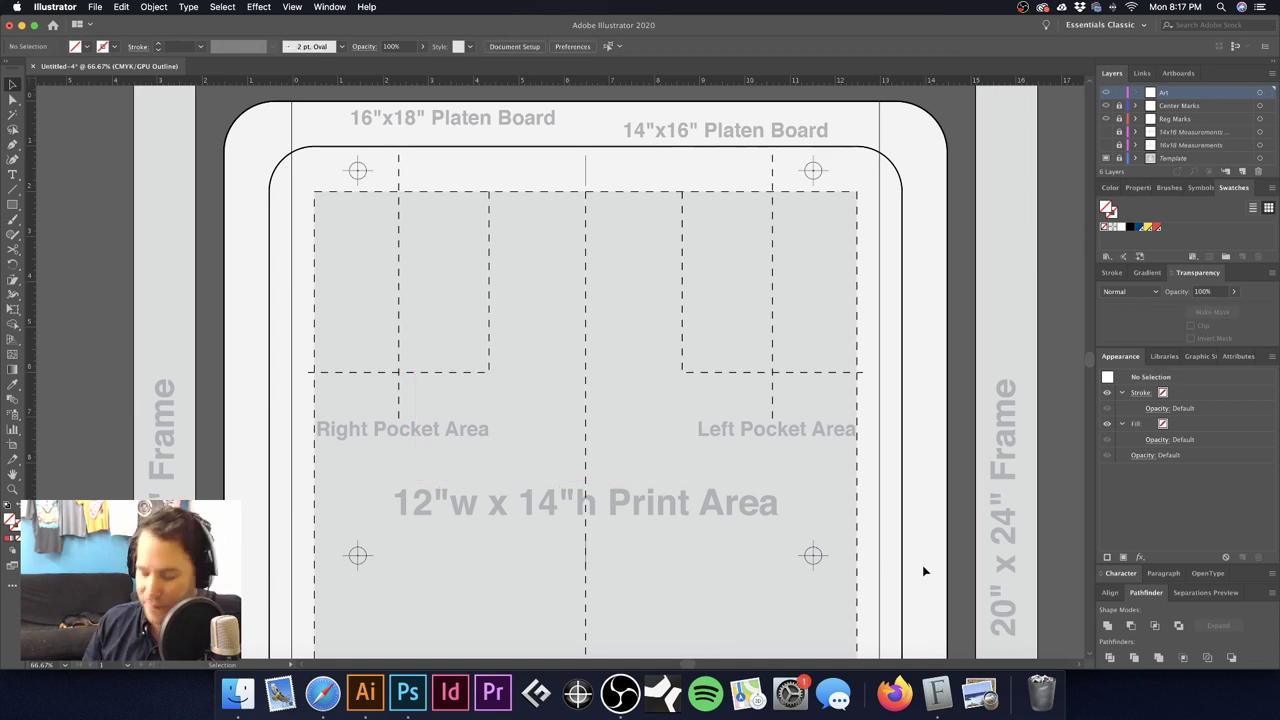
pyautogui.press('super+y')
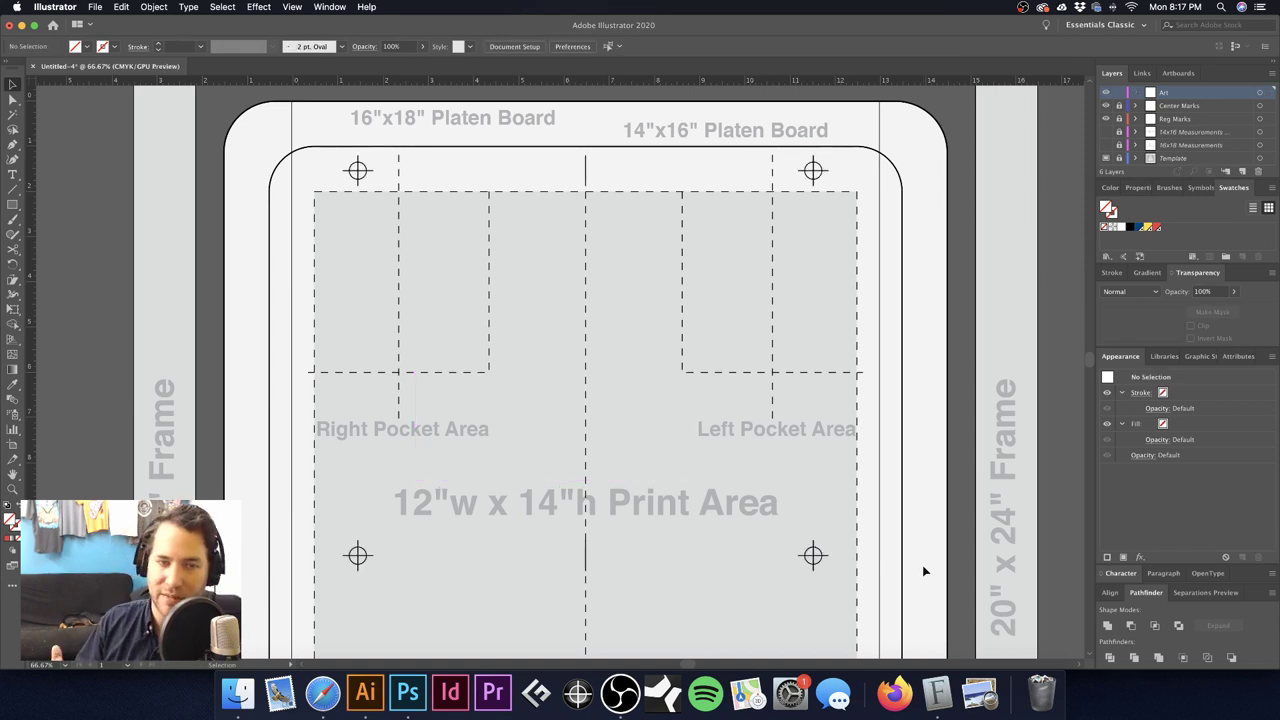
pyautogui.press('super+v')
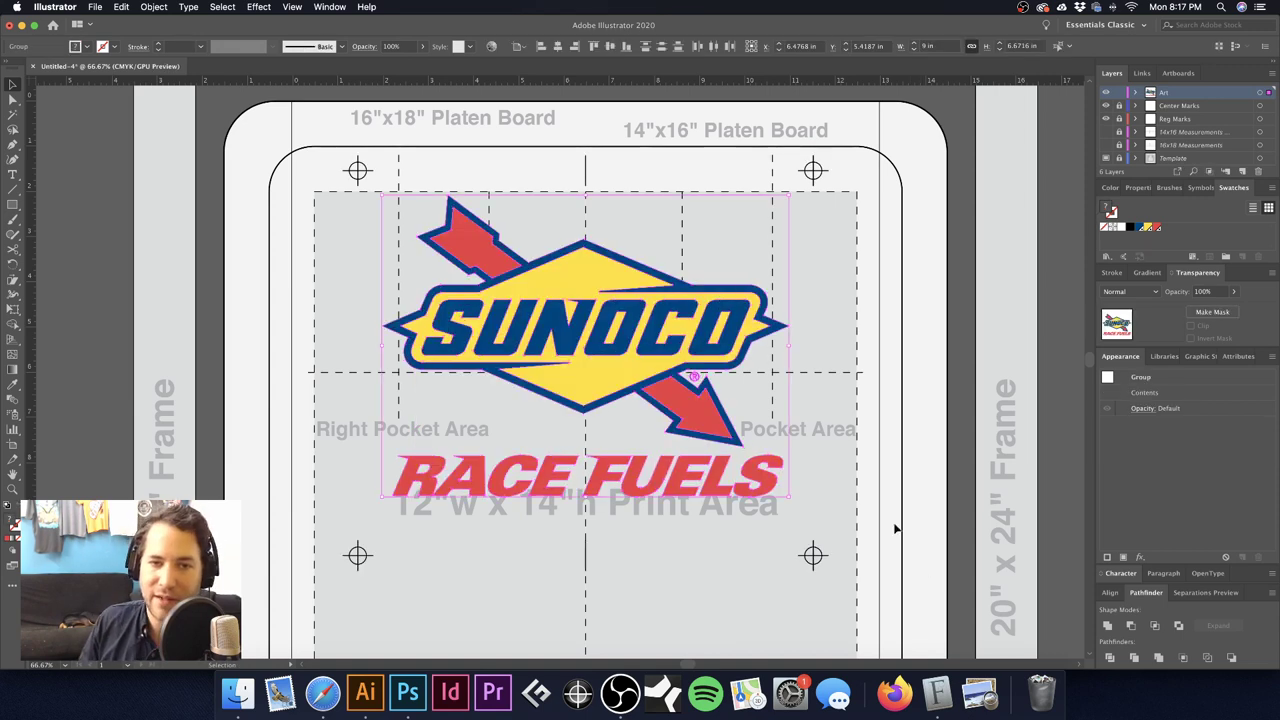
pyautogui.click(646, 172)
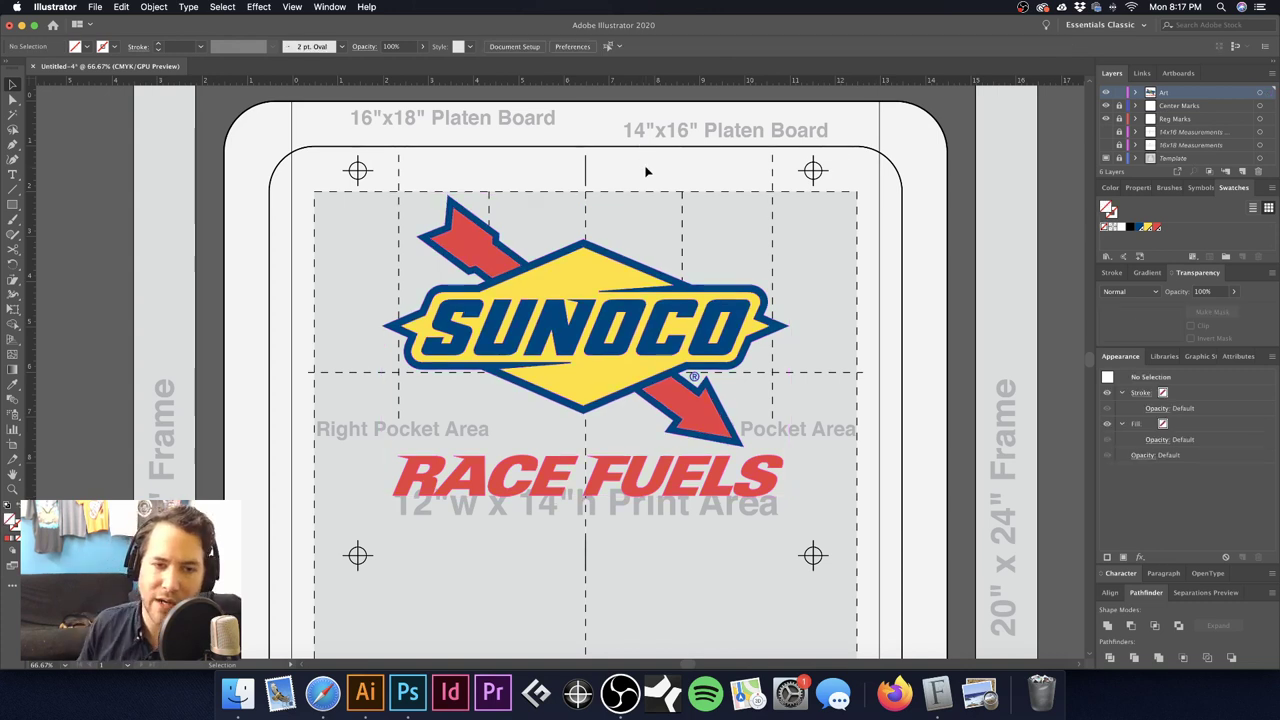
pyautogui.press('z')
pyautogui.moveTo(577, 354); pyautogui.dragTo(676, 363)
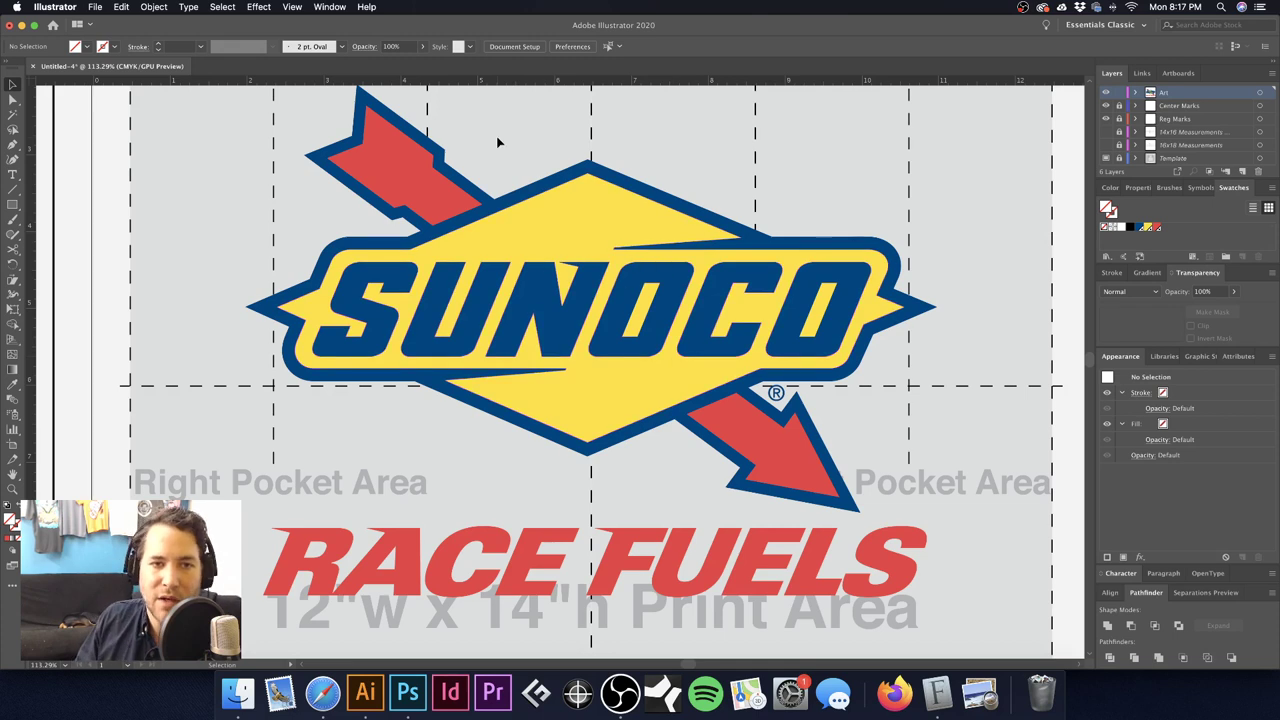
pyautogui.click(408, 172)
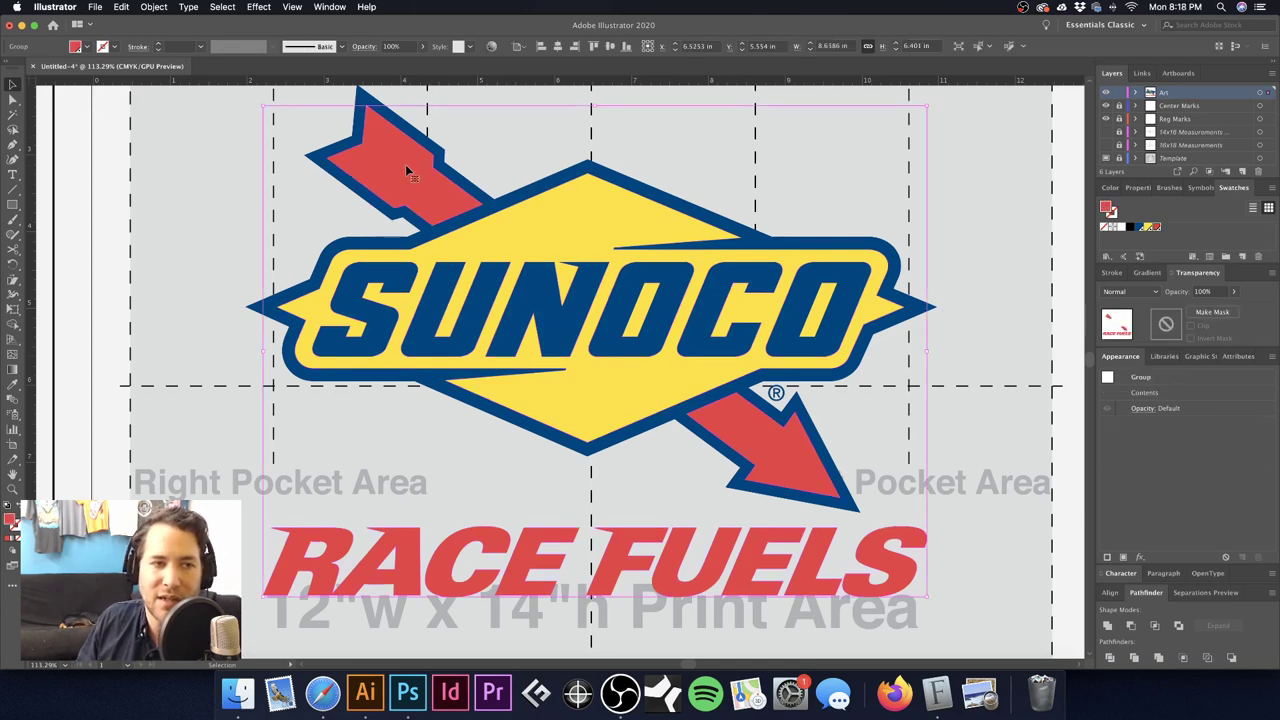
pyautogui.click(578, 246)
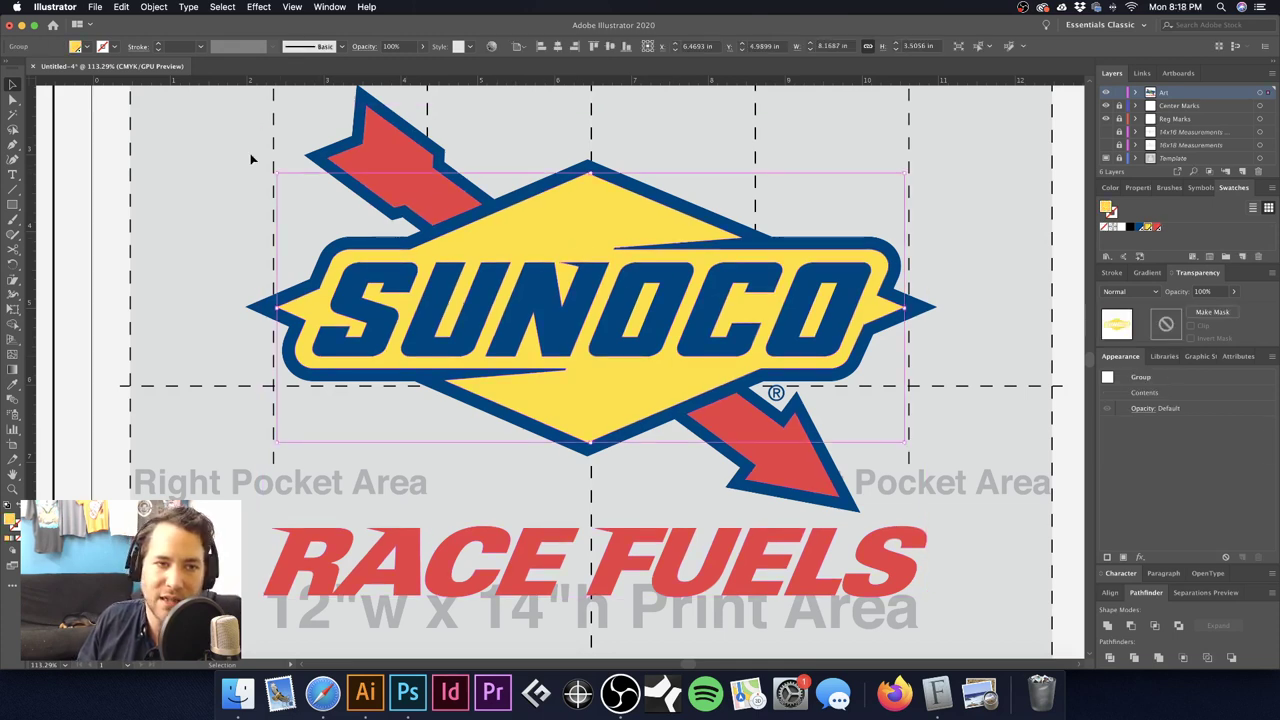
pyautogui.click(204, 151)
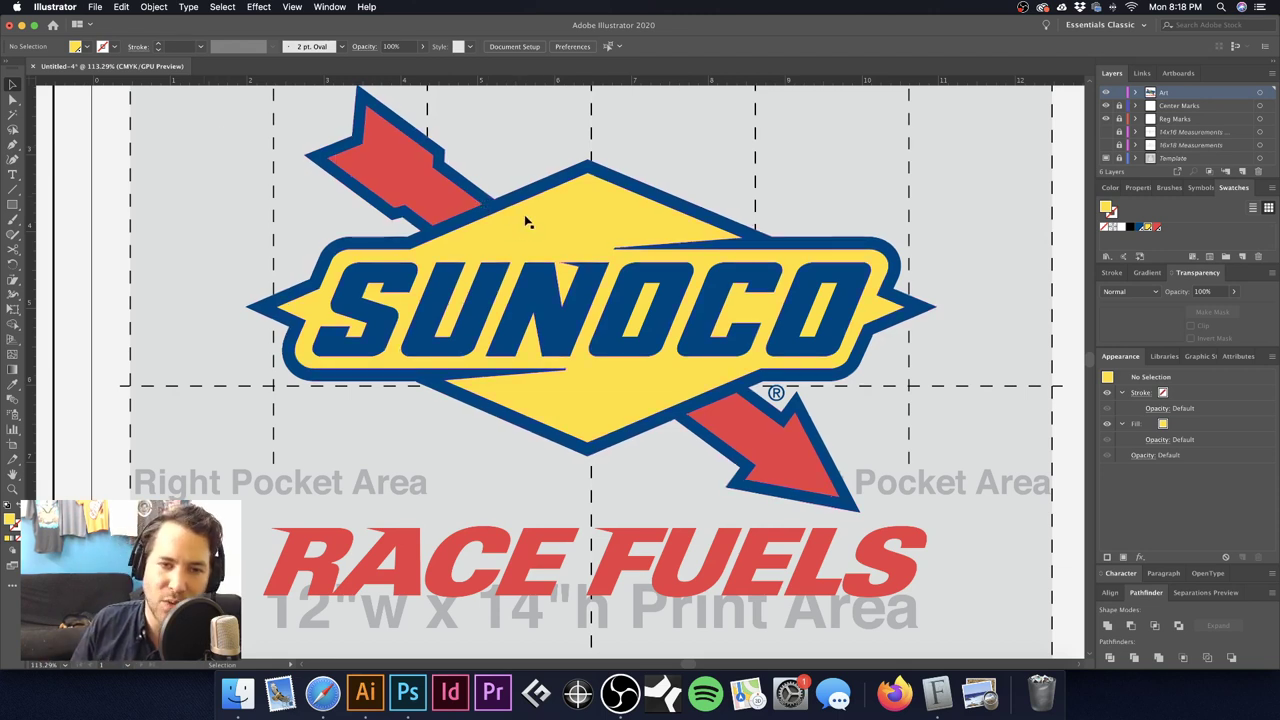
pyautogui.moveTo(371, 166); pyautogui.dragTo(372, 252)
pyautogui.press('z')
pyautogui.press('v')
pyautogui.click(425, 235)
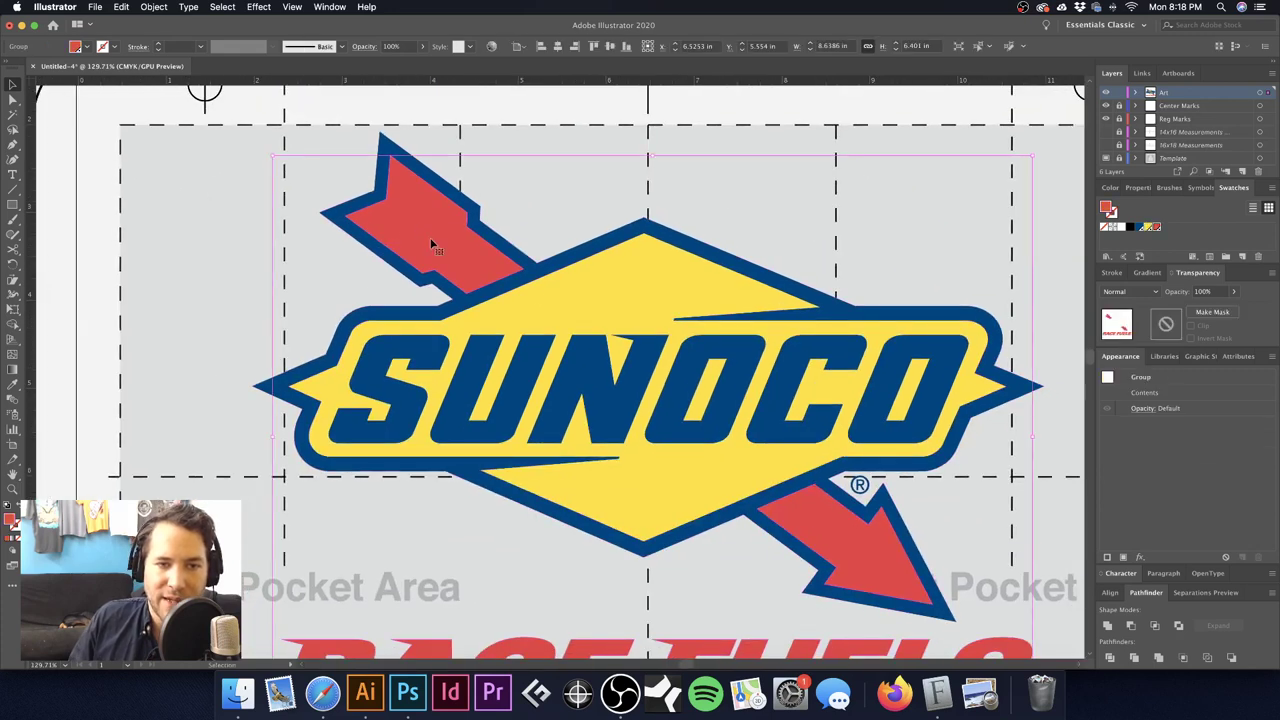
# Step: Give the selected red logo parts a 1 pt PANTONE 185 CV stroke
pyautogui.click(116, 48)
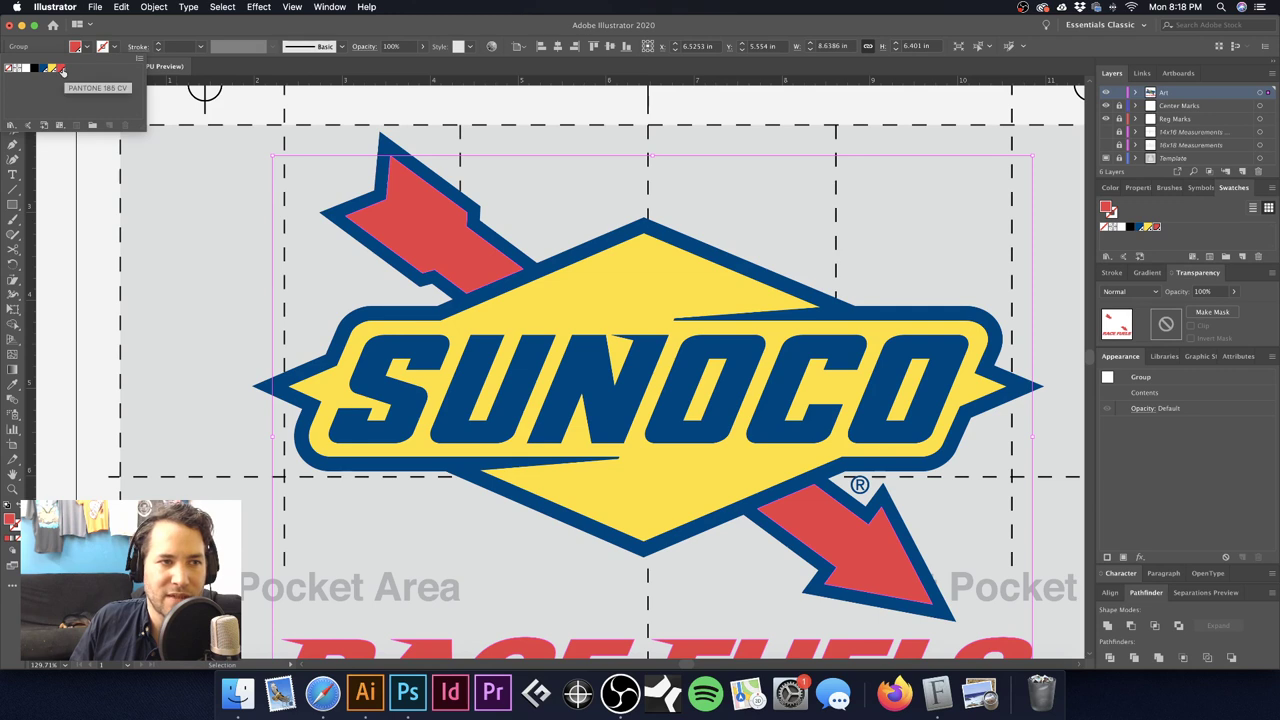
pyautogui.click(62, 70)
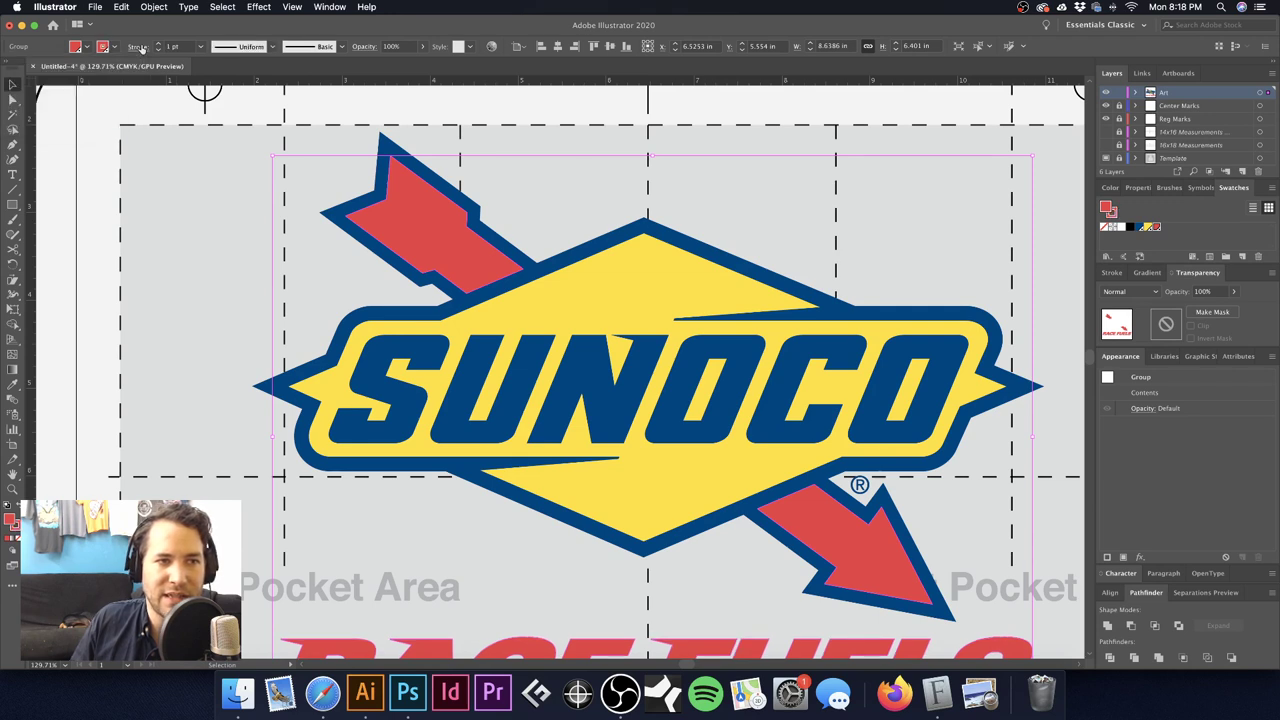
pyautogui.click(138, 47)
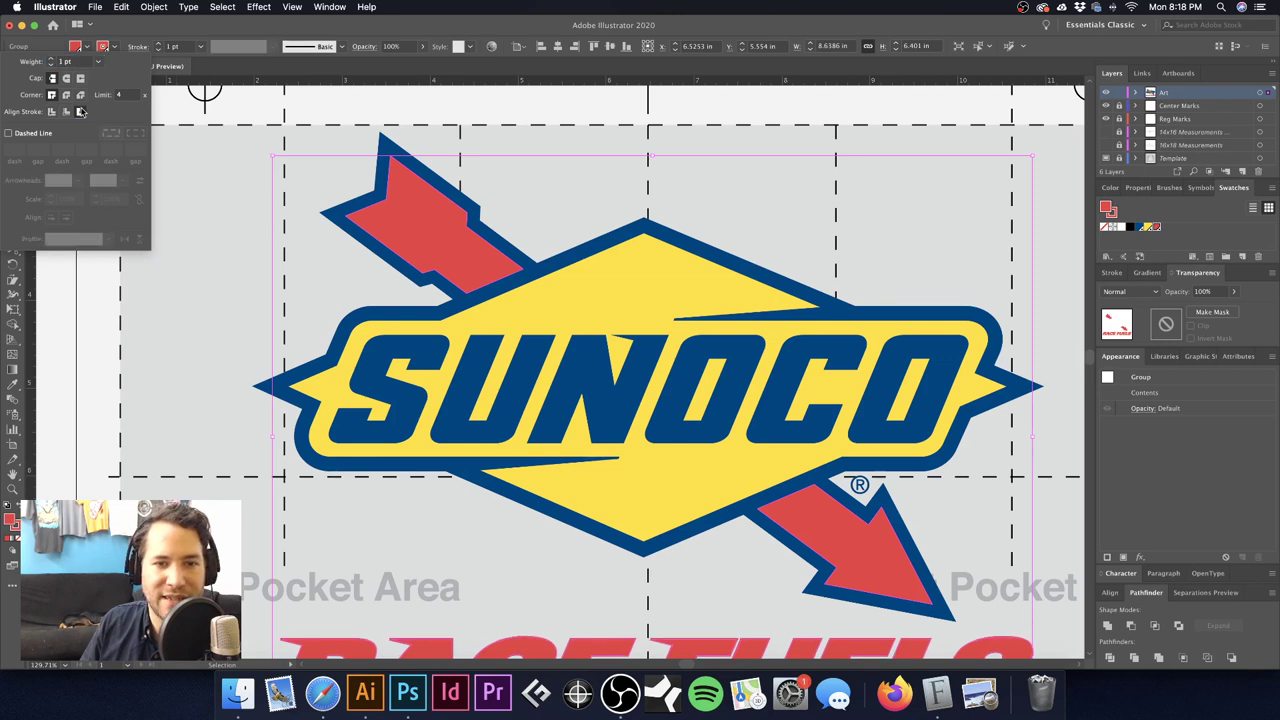
pyautogui.press('Escape')
# Step: Zoom in on the red arrow tip to inspect the stroke, then back out to the logo
pyautogui.moveTo(380, 150); pyautogui.dragTo(824, 328)
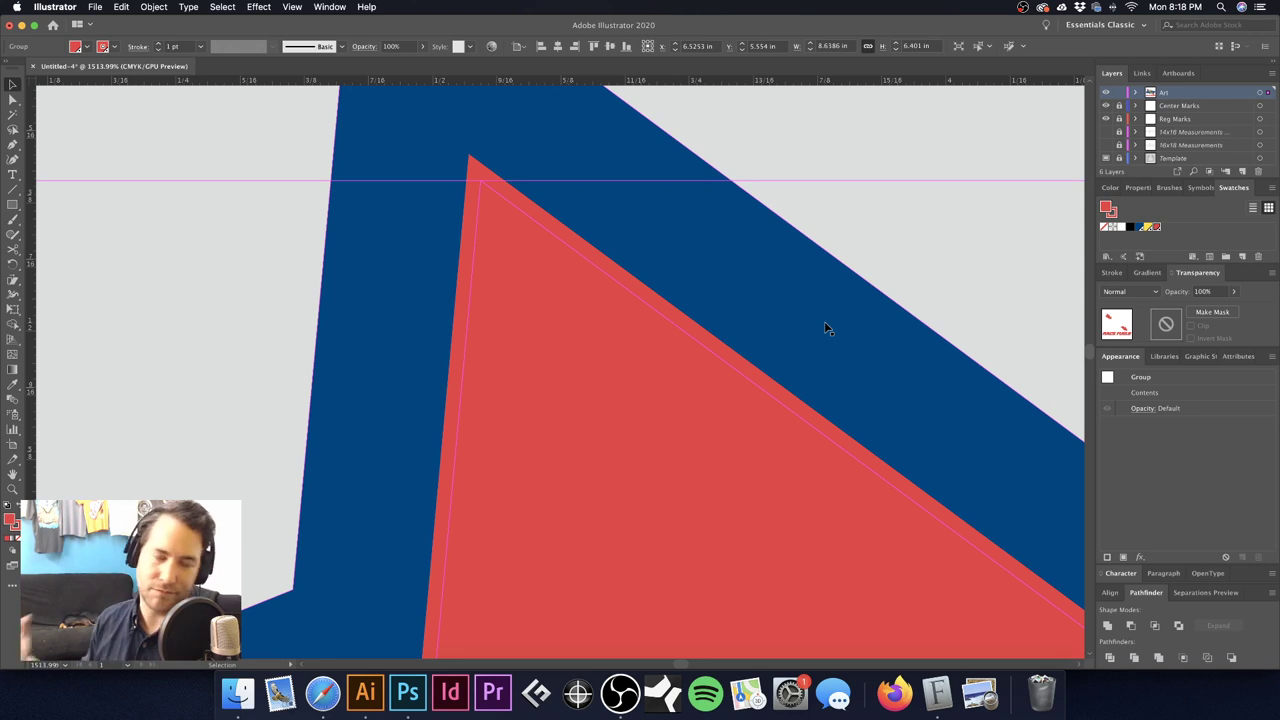
pyautogui.press('z')
pyautogui.keyDown('alt'); pyautogui.click(531, 277); pyautogui.keyUp('alt')
pyautogui.keyDown('alt'); pyautogui.click(535, 277); pyautogui.keyUp('alt')
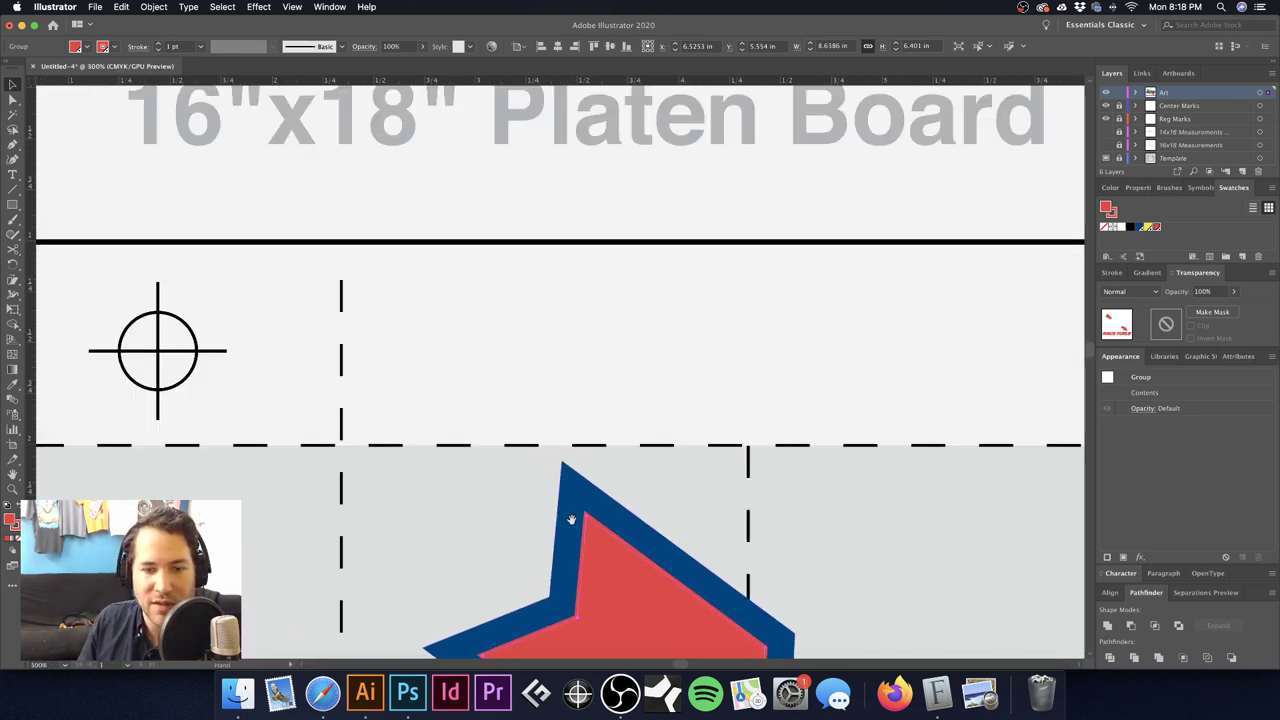
pyautogui.keyDown('alt'); pyautogui.click(477, 249); pyautogui.keyUp('alt')
pyautogui.keyDown('alt'); pyautogui.click(613, 378); pyautogui.keyUp('alt')
pyautogui.moveTo(628, 418); pyautogui.dragTo(710, 333)
pyautogui.press('super+shift+a')
pyautogui.press('v')
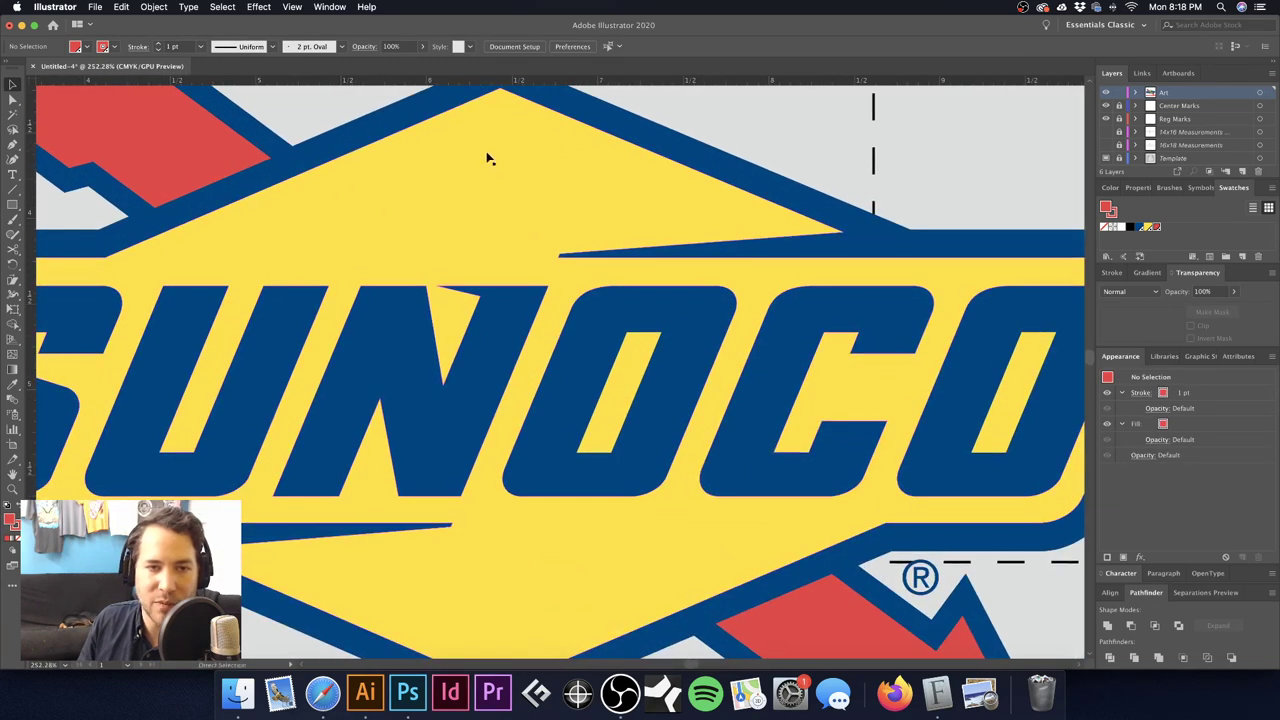
# Step: Give the yellow SUNOCO diamond group a yellow stroke aligned to the outside
pyautogui.click(474, 138)
pyautogui.click(116, 48)
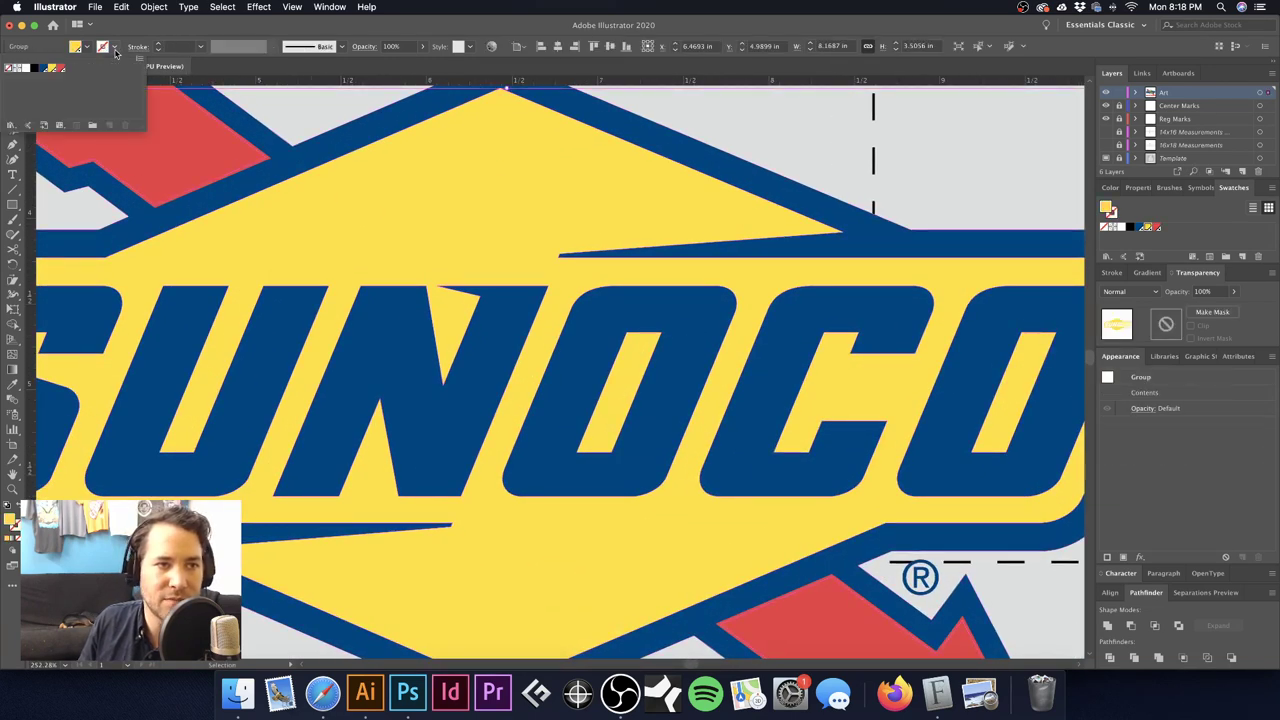
pyautogui.click(52, 68)
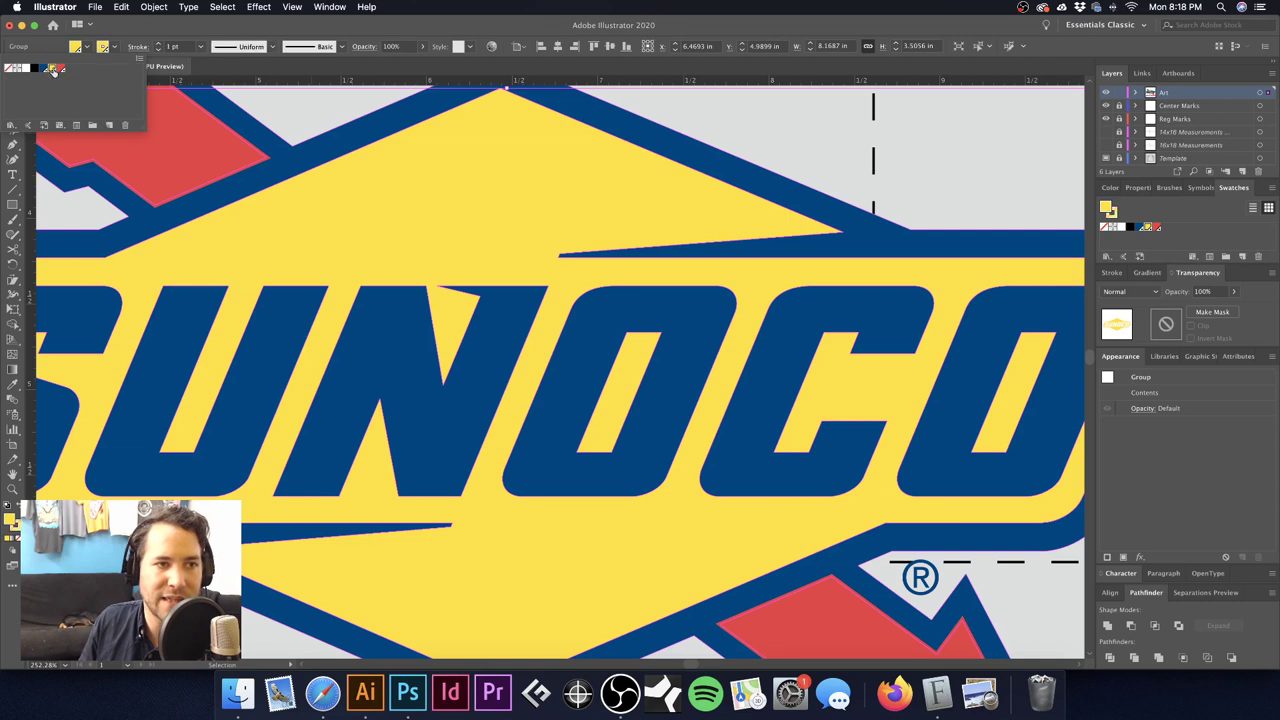
pyautogui.click(137, 47)
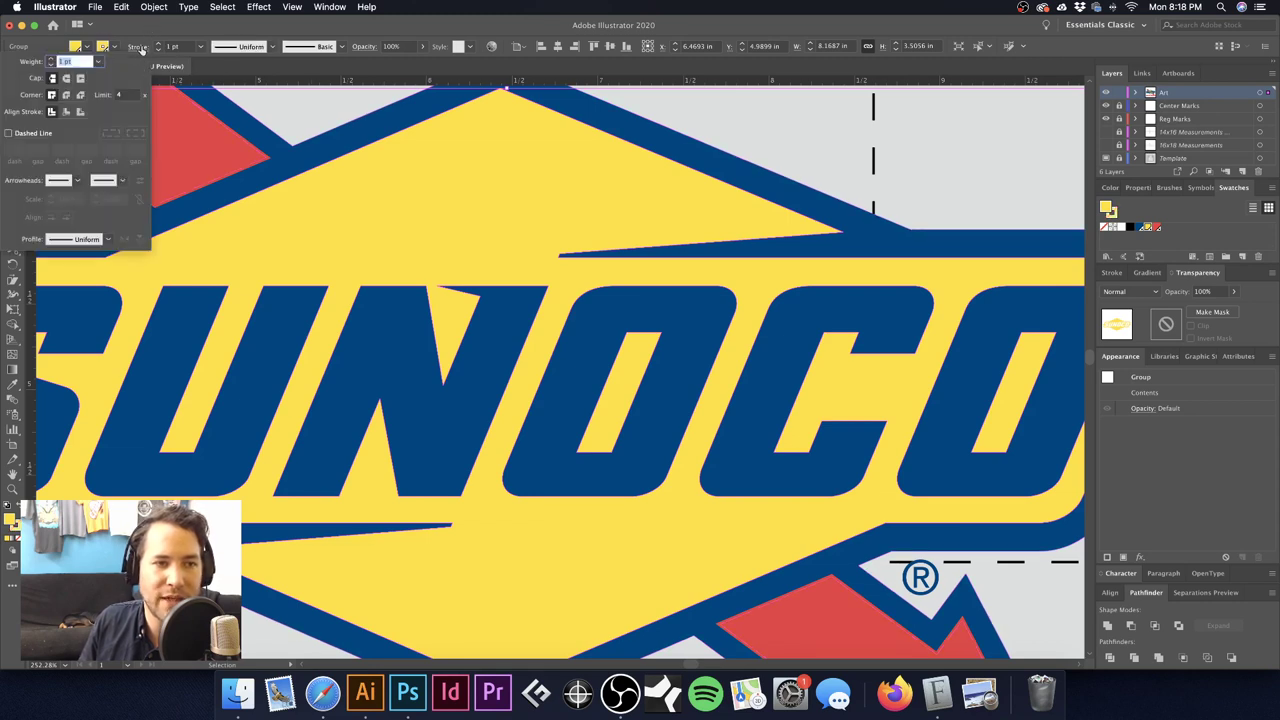
pyautogui.click(81, 112)
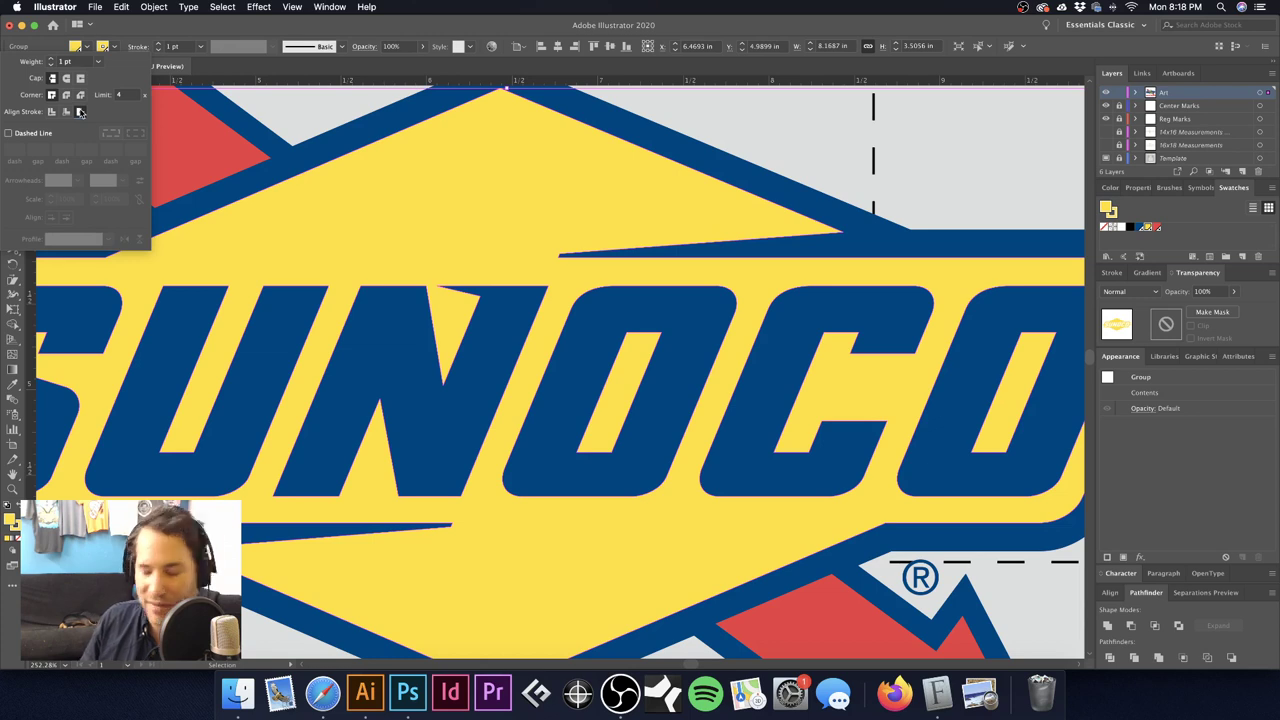
pyautogui.press('Escape')
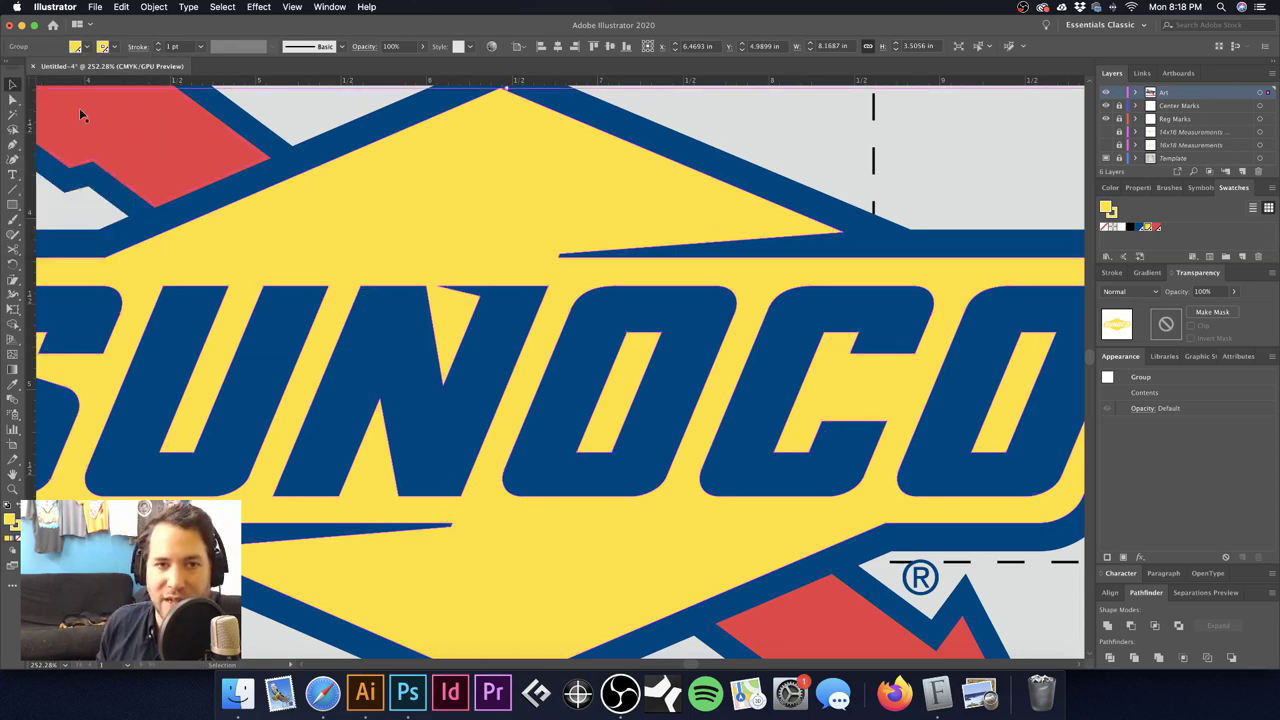
# Step: Zoom in on the yellow peak to check the stroke, then fit the artboard and deselect
pyautogui.scroll(1, 79, 108)
pyautogui.scroll(5, 367, 320)
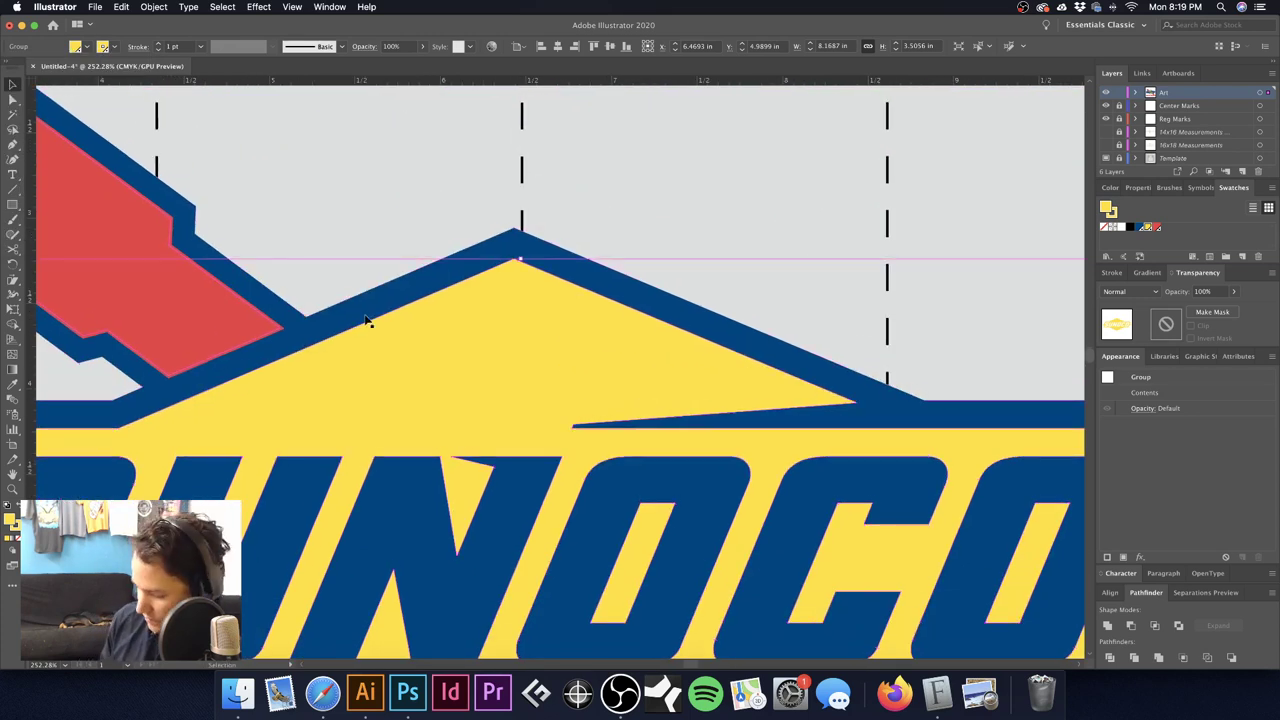
pyautogui.moveTo(453, 280); pyautogui.dragTo(811, 357)
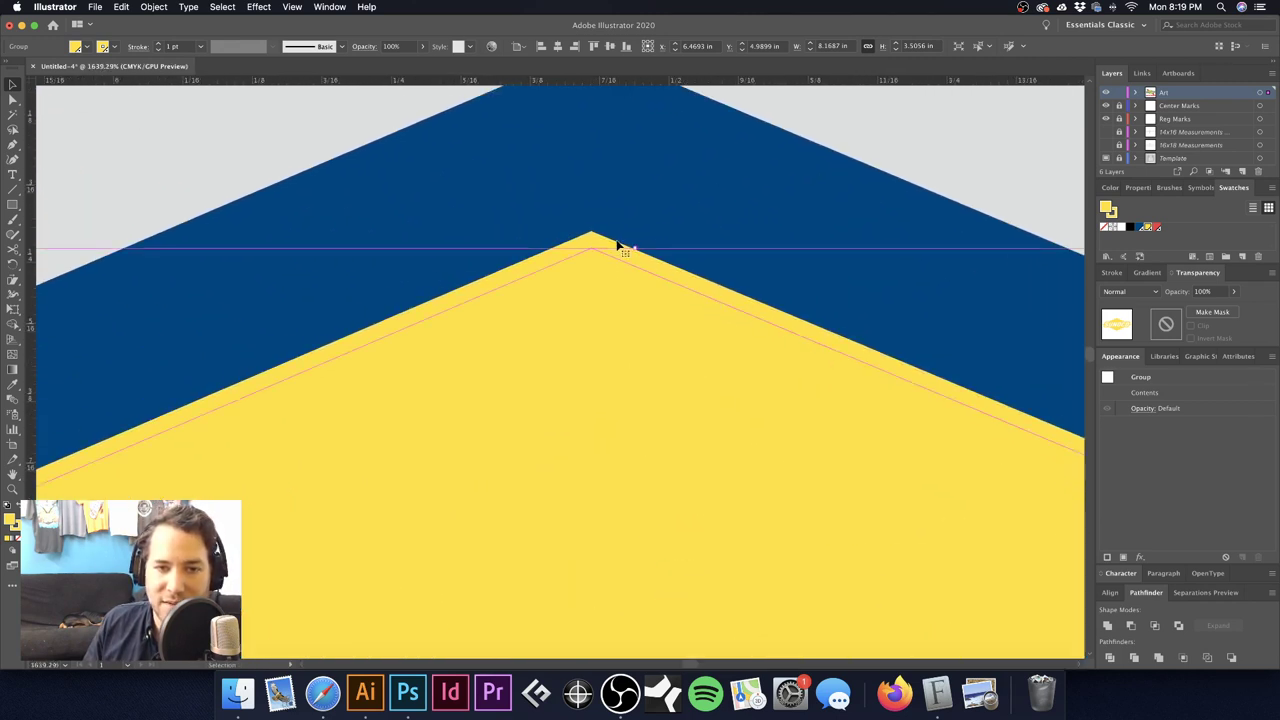
pyautogui.moveTo(589, 240); pyautogui.dragTo(648, 407)
pyautogui.press('super+0')
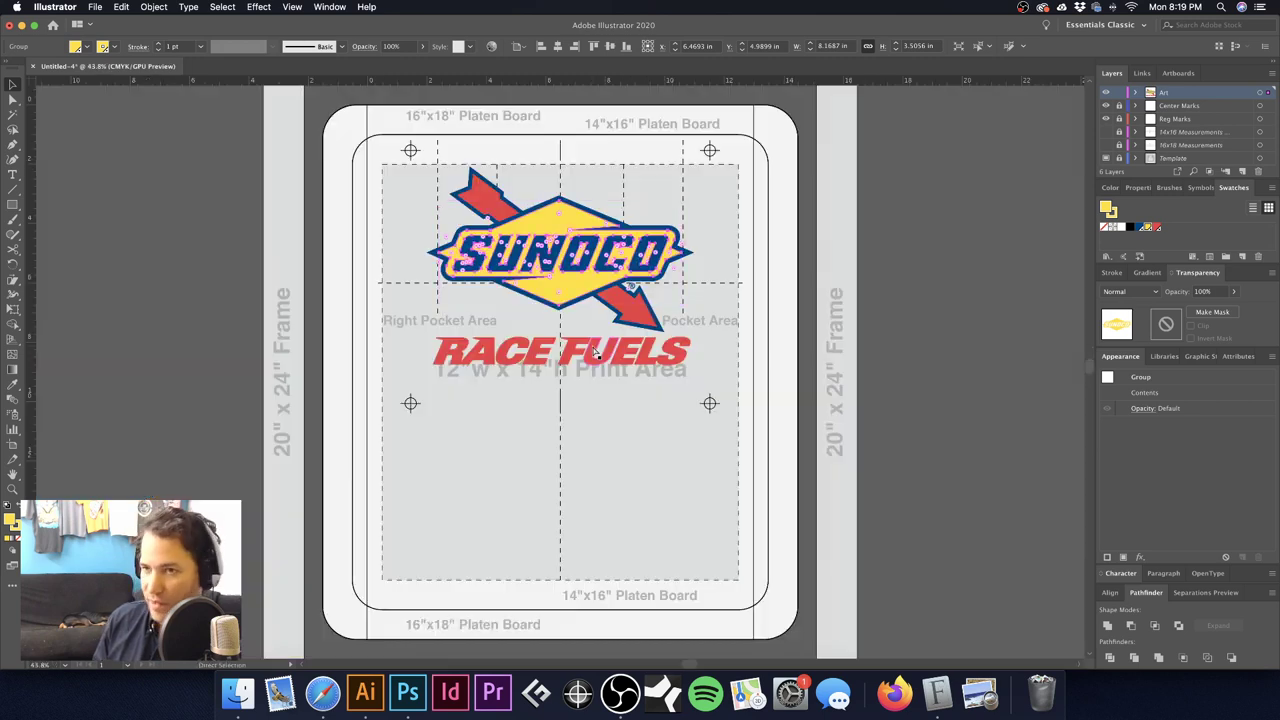
pyautogui.click(722, 205)
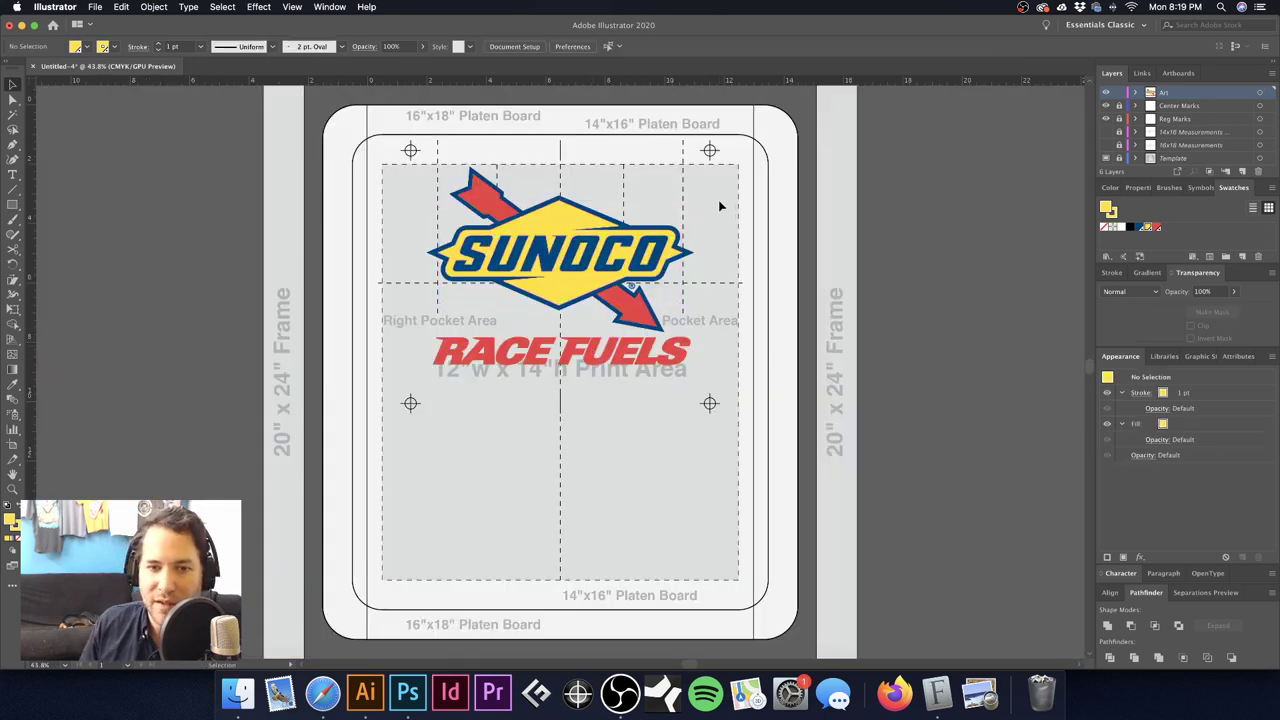
# Step: Add a new layer named 'White Base' below the Art layer
pyautogui.press('z')
pyautogui.scroll(3, 550, 345)
pyautogui.moveTo(550, 345); pyautogui.dragTo(689, 347)
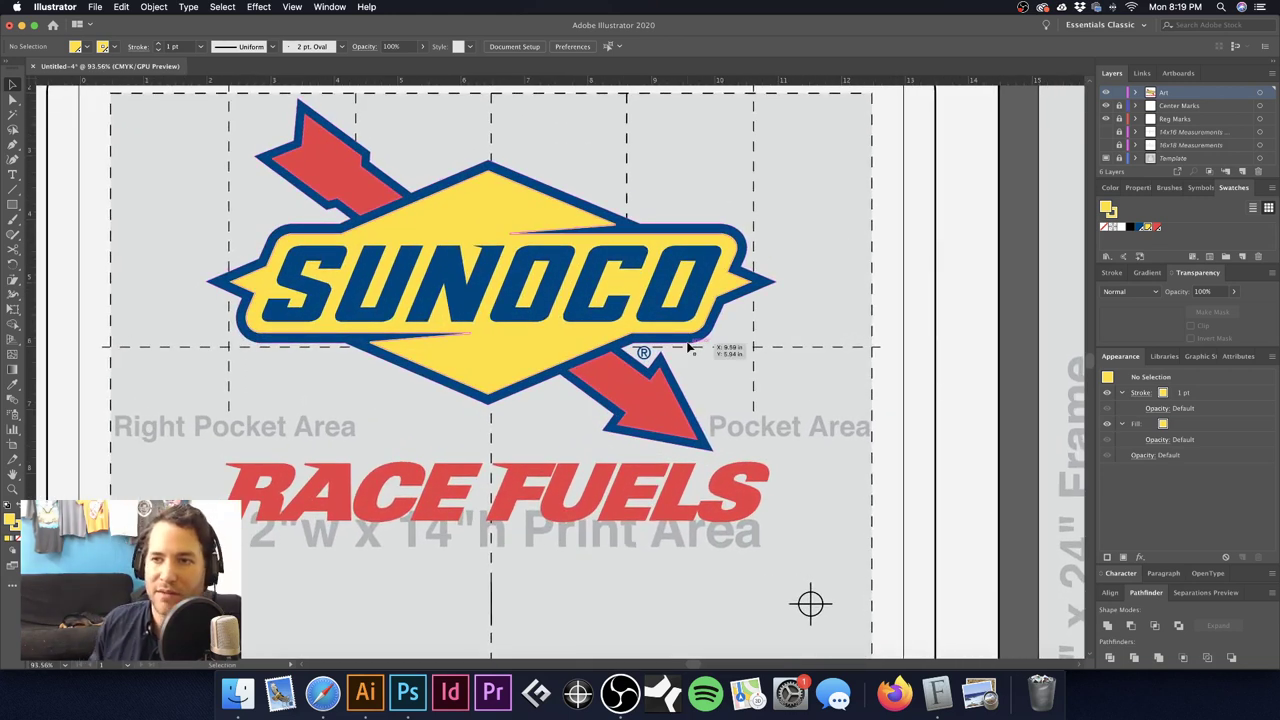
pyautogui.moveTo(689, 347); pyautogui.dragTo(690, 347)
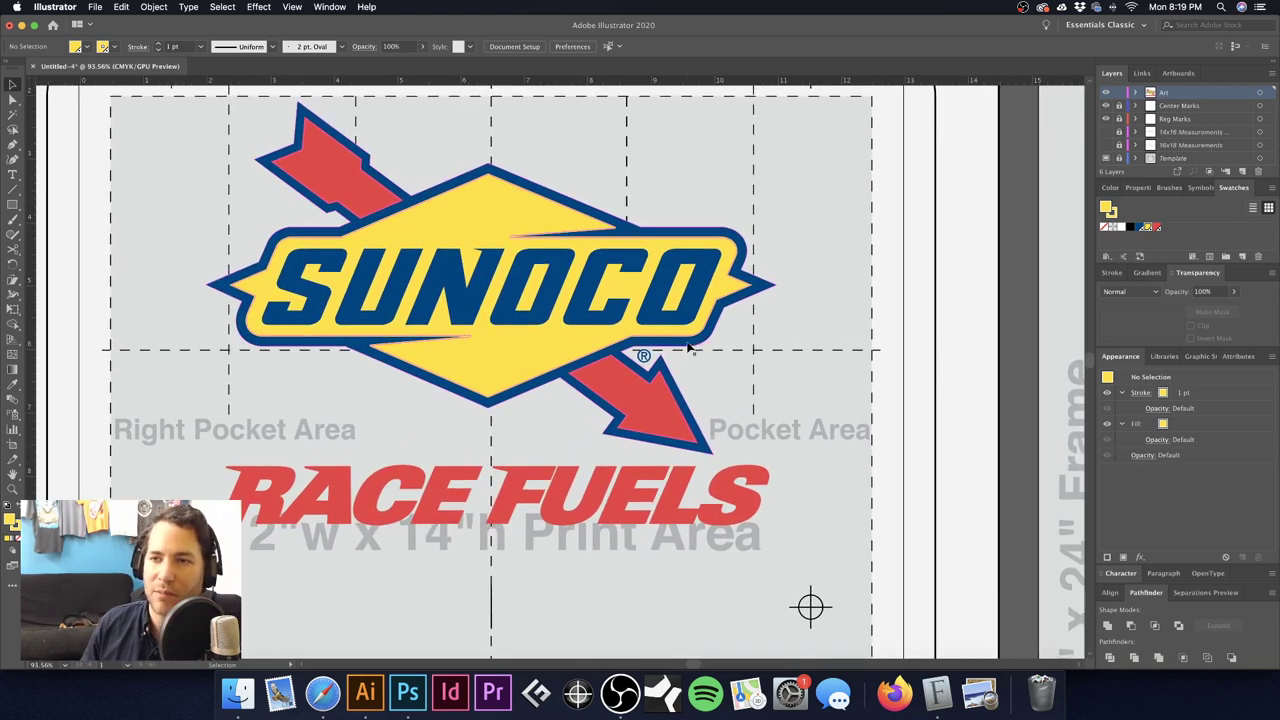
pyautogui.click(1240, 171)
pyautogui.click(1188, 106)
pyautogui.moveTo(1188, 106); pyautogui.dragTo(1180, 92)
pyautogui.doubleClick(1173, 106)
pyautogui.write('White Base')
pyautogui.press('Return')
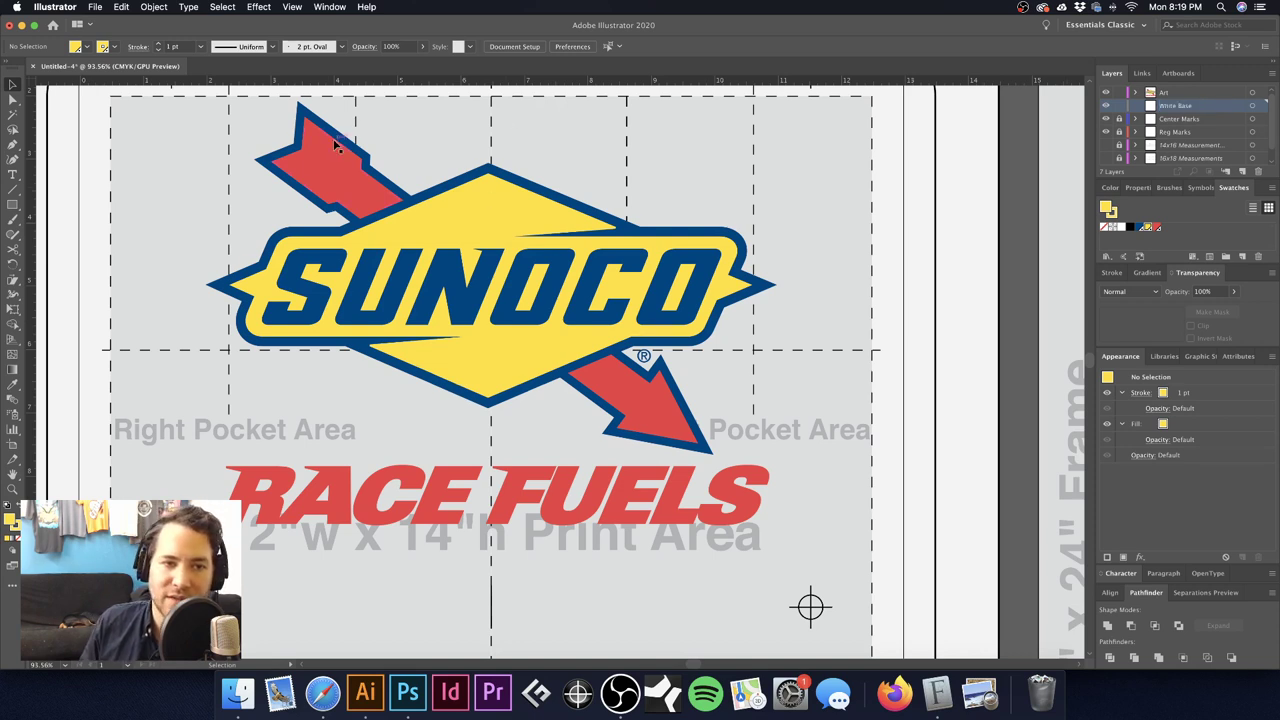
# Step: Select the Sunoco logo group, hide the Art layer, and make White Base the working layer
pyautogui.click(310, 166)
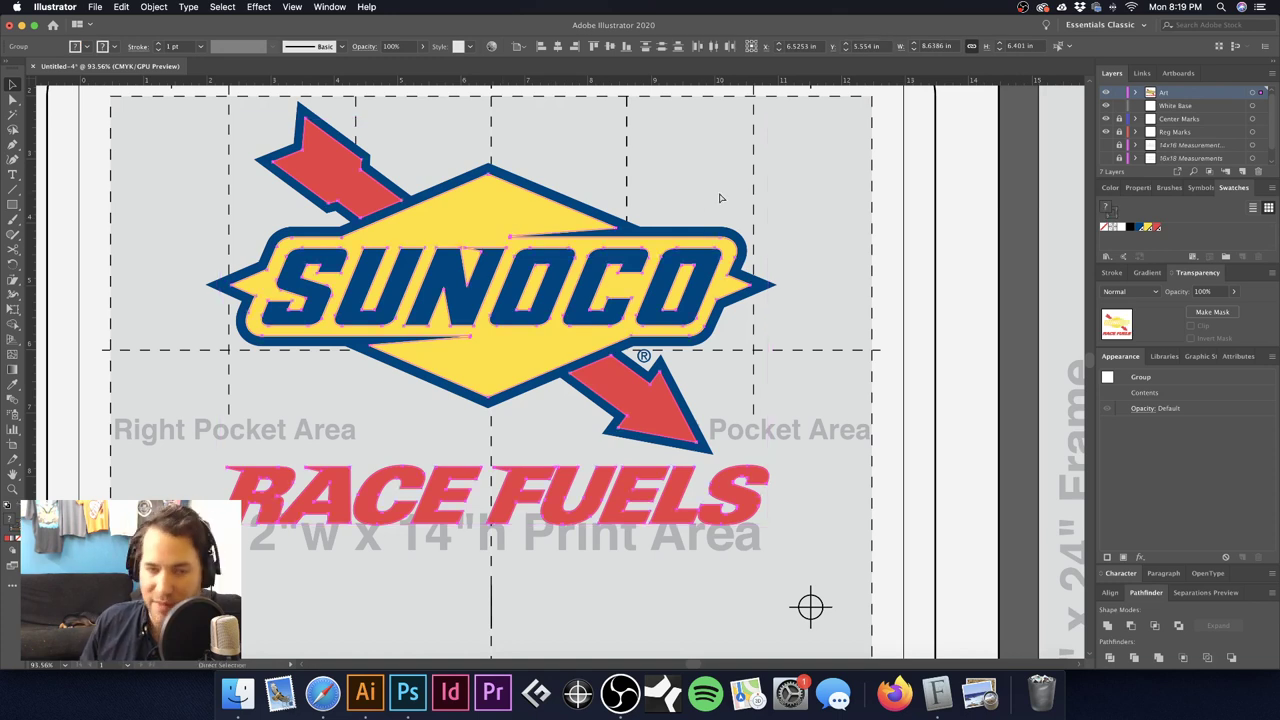
pyautogui.click(1105, 92)
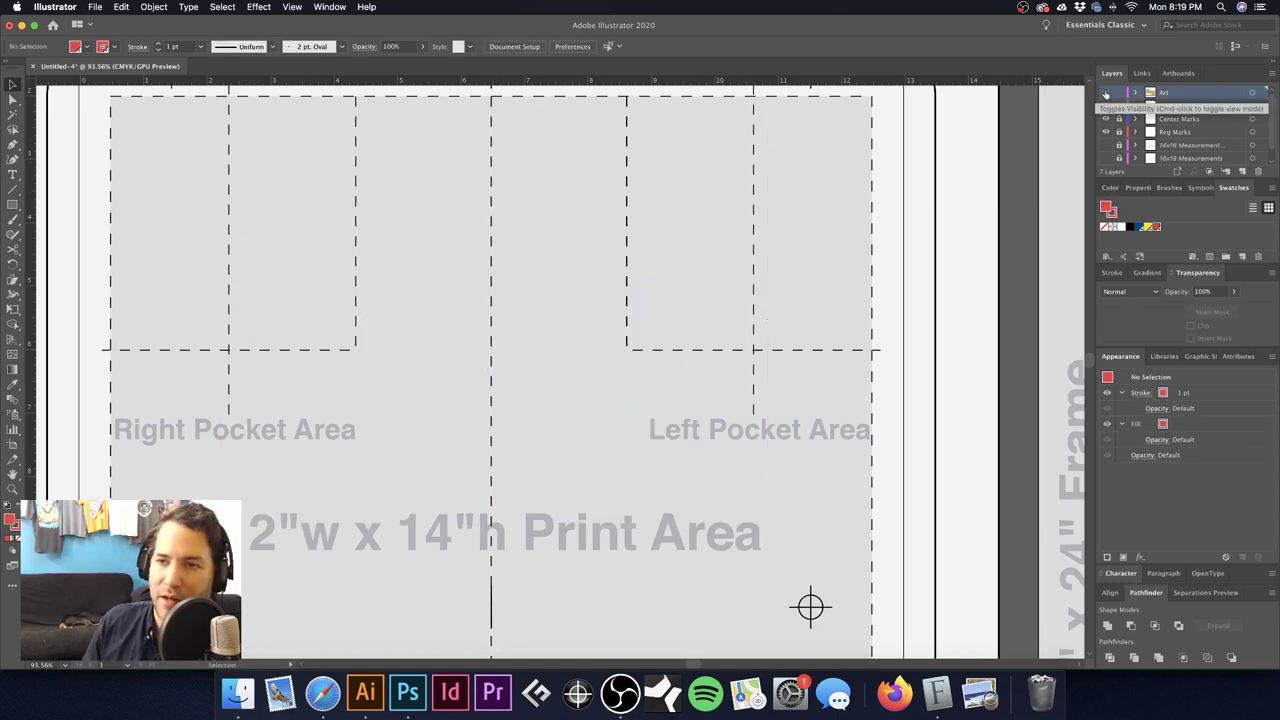
pyautogui.click(1200, 106)
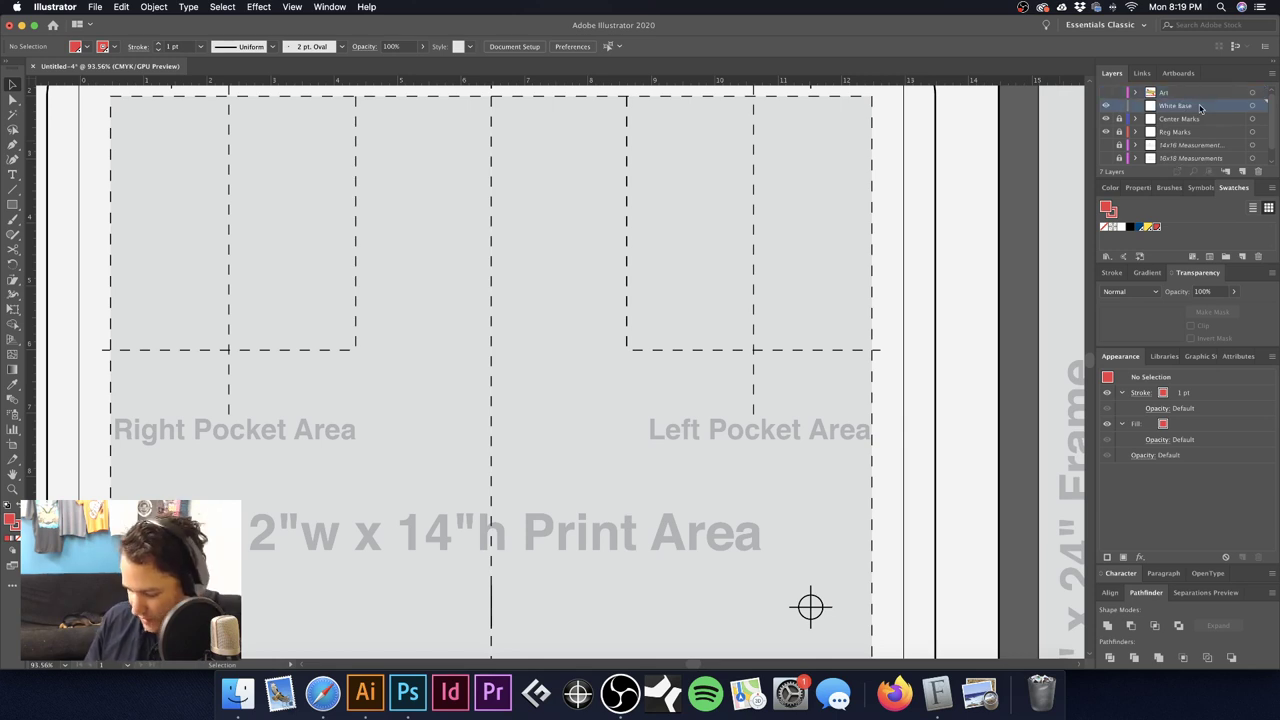
pyautogui.press('super+z')
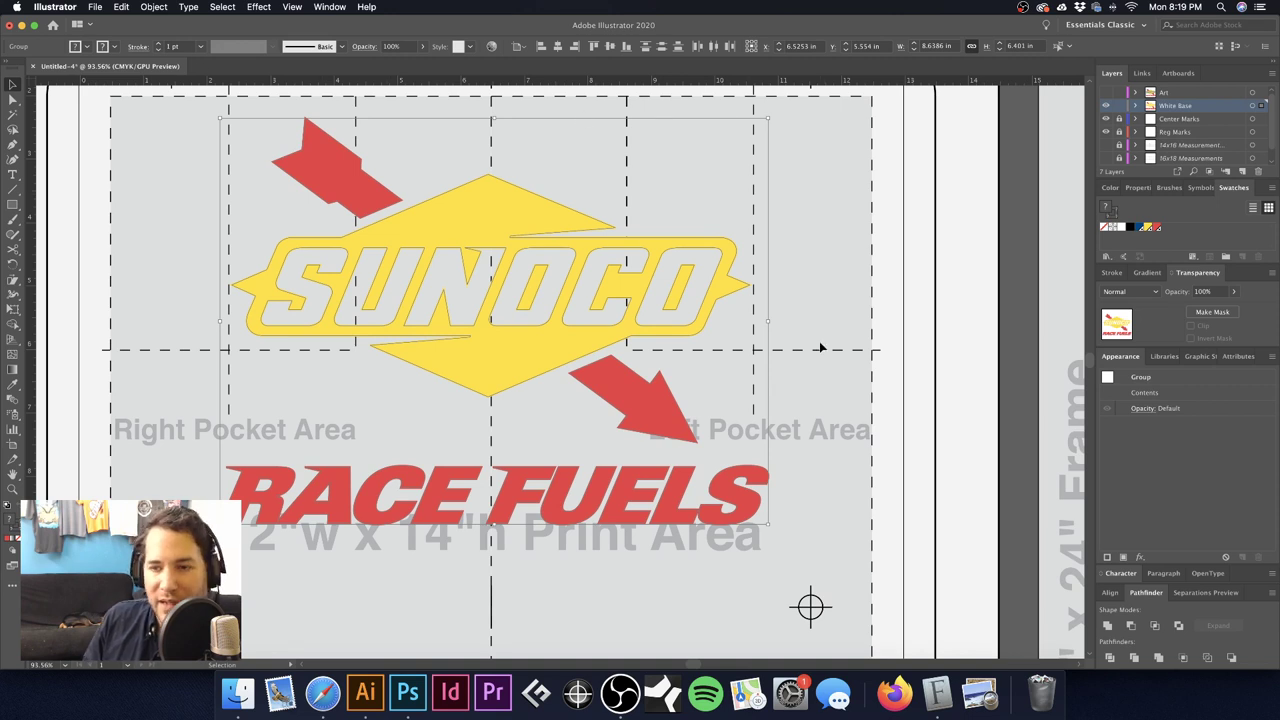
# Step: Set the copied logo's stroke to None, then select only the yellow SUNOCO diamond
pyautogui.click(1104, 227)
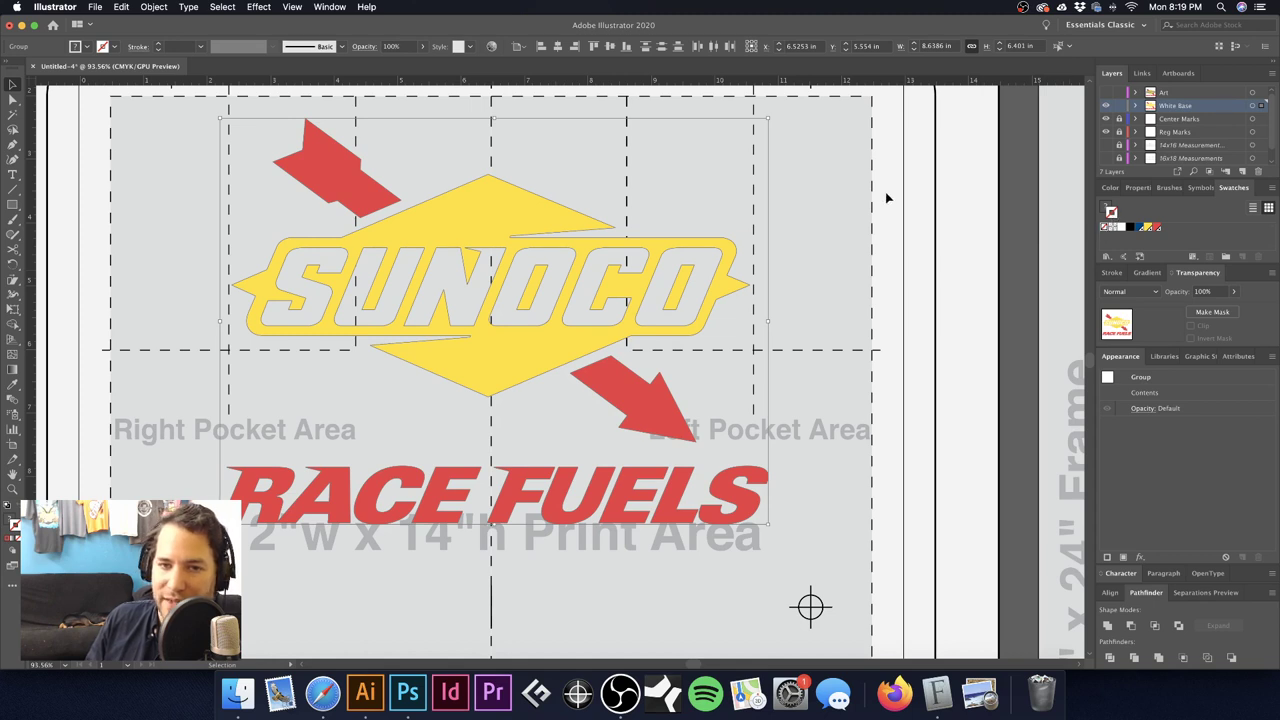
pyautogui.click(831, 171)
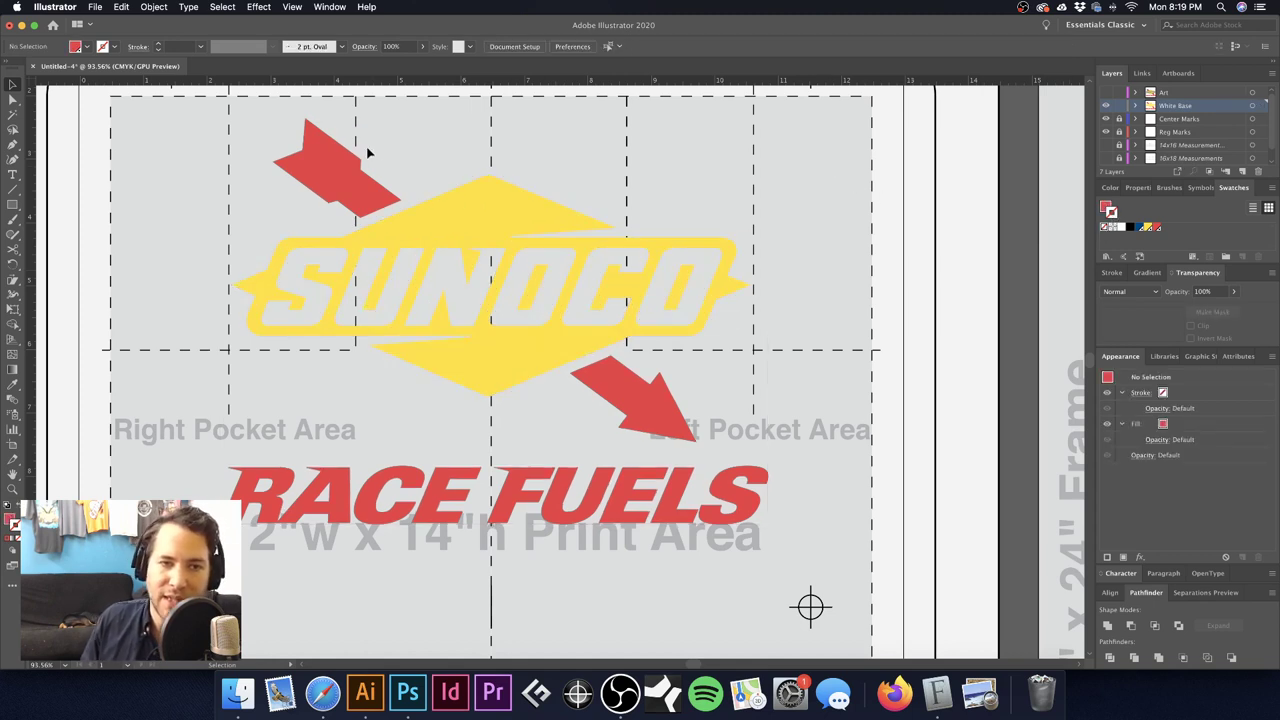
pyautogui.click(645, 527)
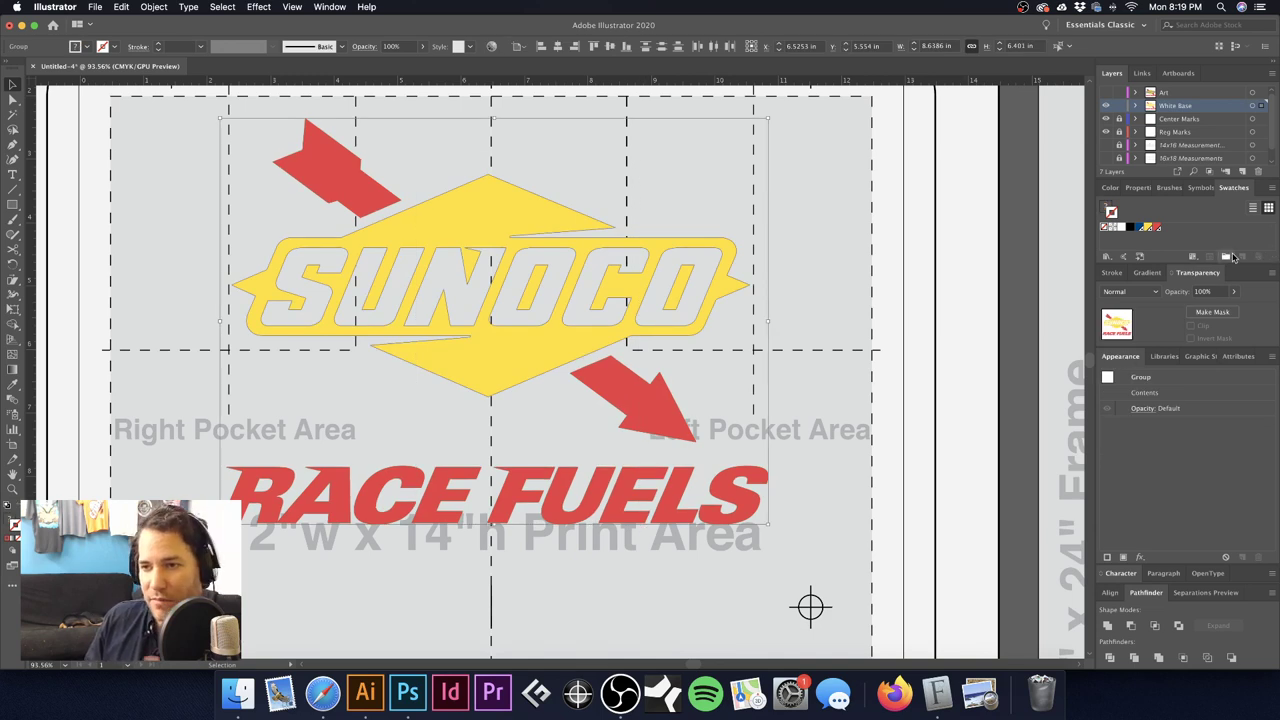
pyautogui.click(486, 229)
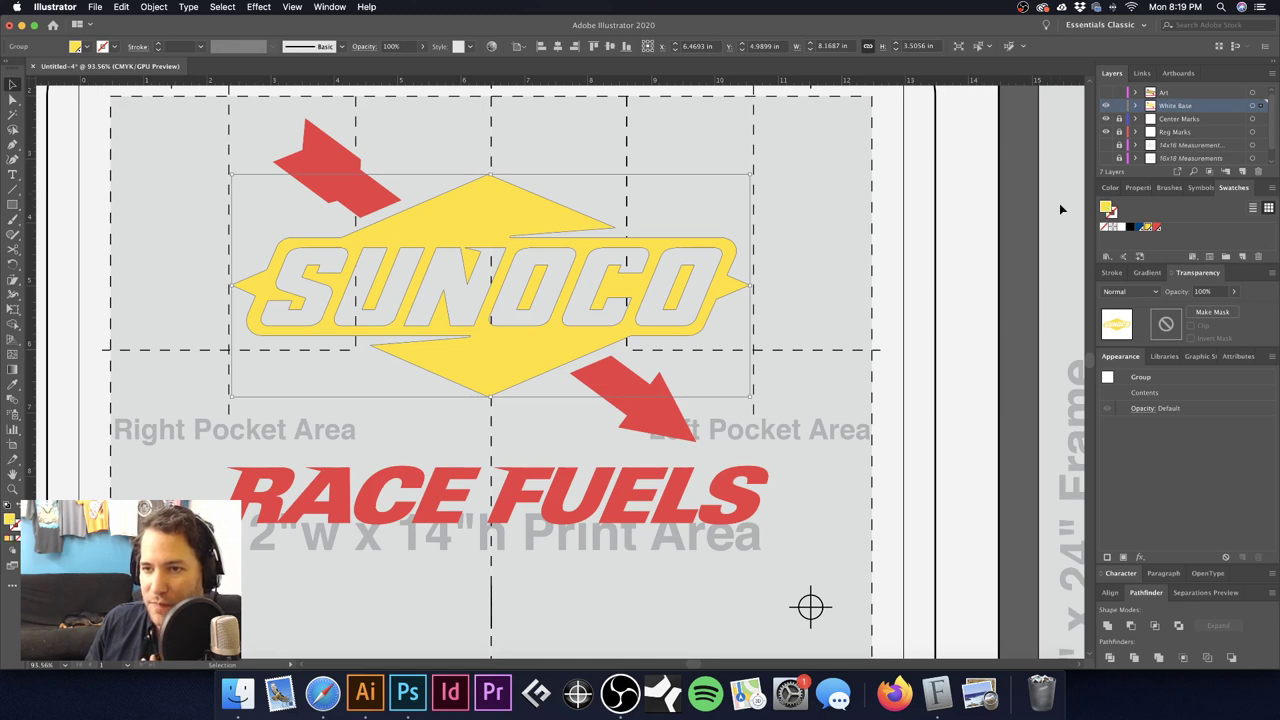
pyautogui.click(773, 167)
pyautogui.click(693, 450)
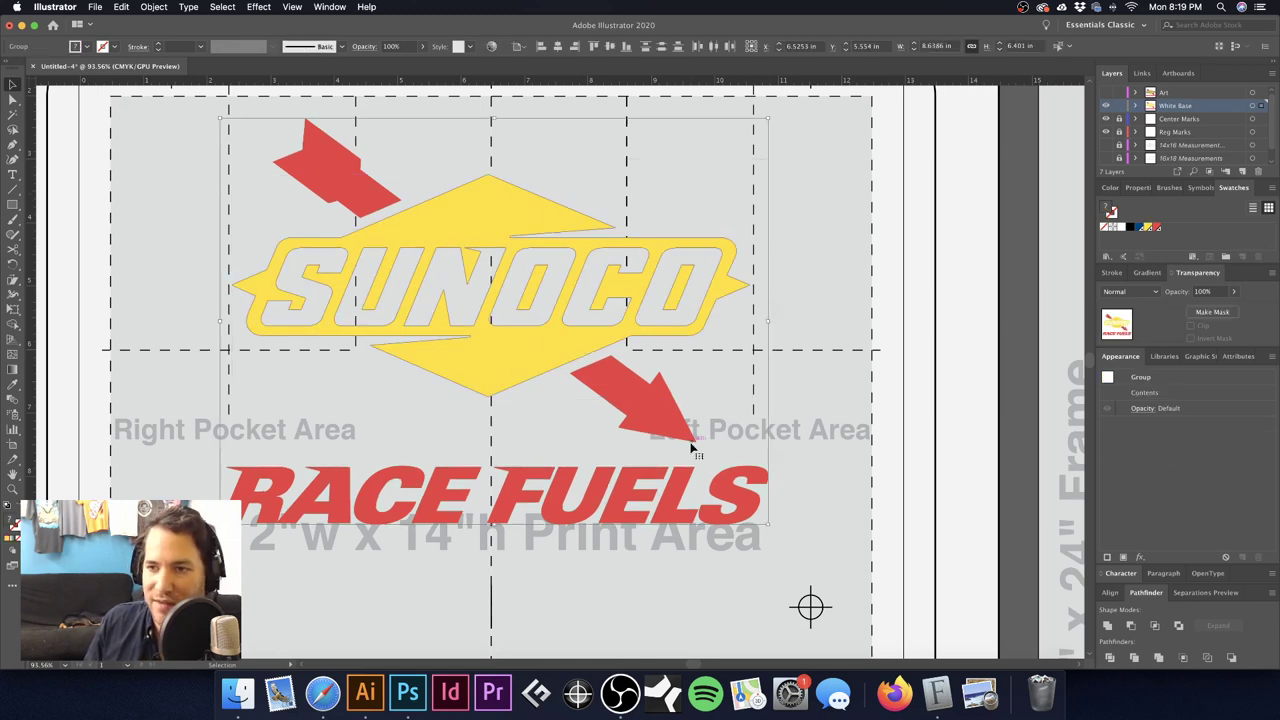
pyautogui.click(840, 298)
pyautogui.click(500, 223)
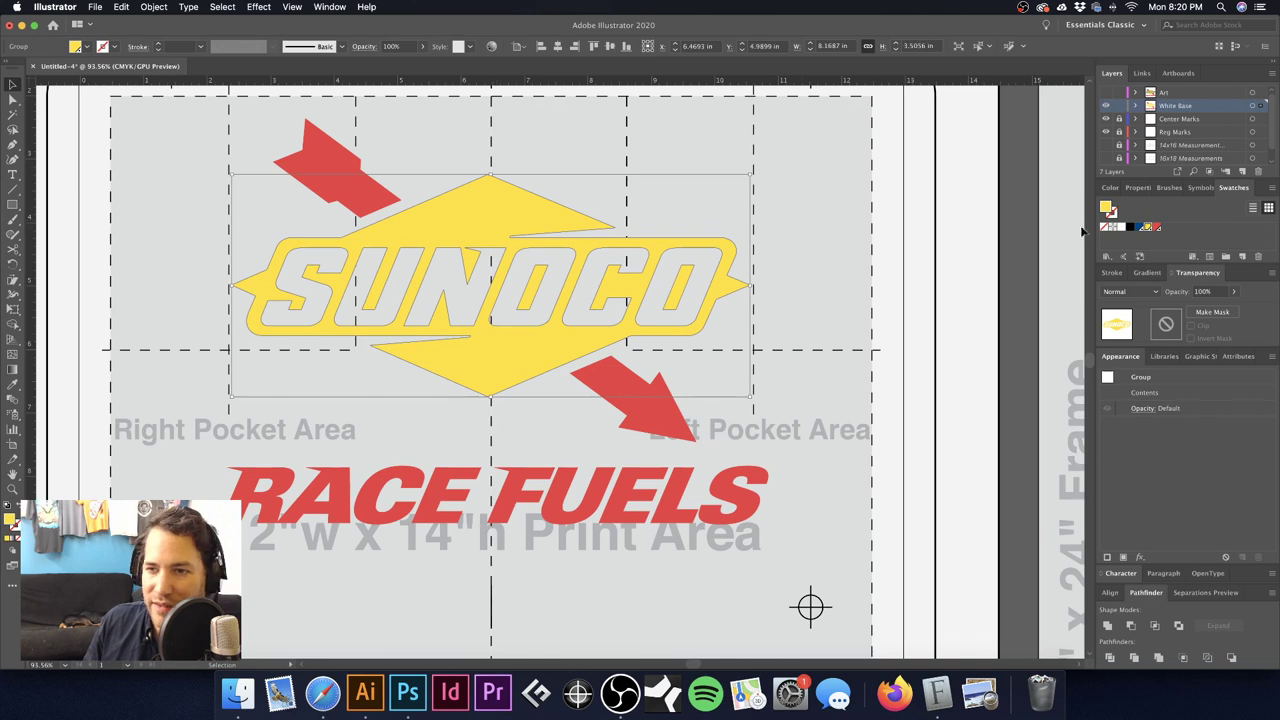
# Step: Create a 'White Base' spot swatch in light blue, CMYK 14/9/0/0
pyautogui.click(1243, 257)
pyautogui.write('White Base')
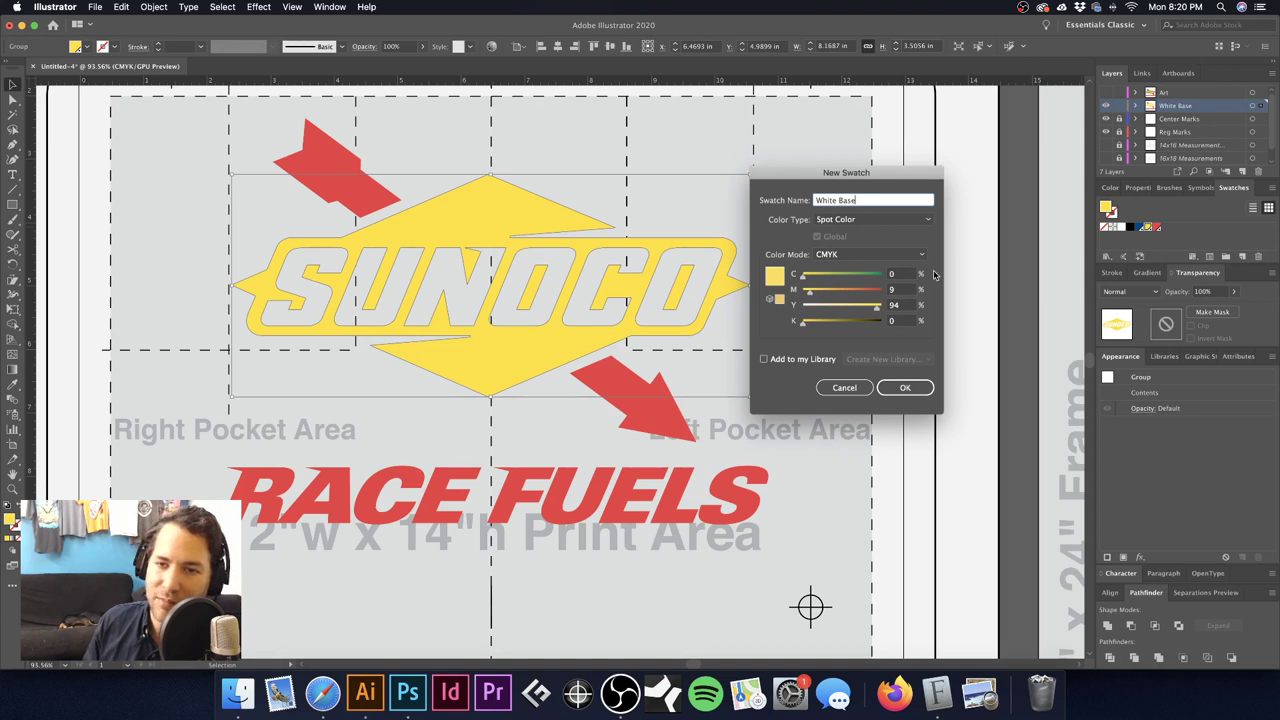
pyautogui.moveTo(804, 278); pyautogui.dragTo(813, 279)
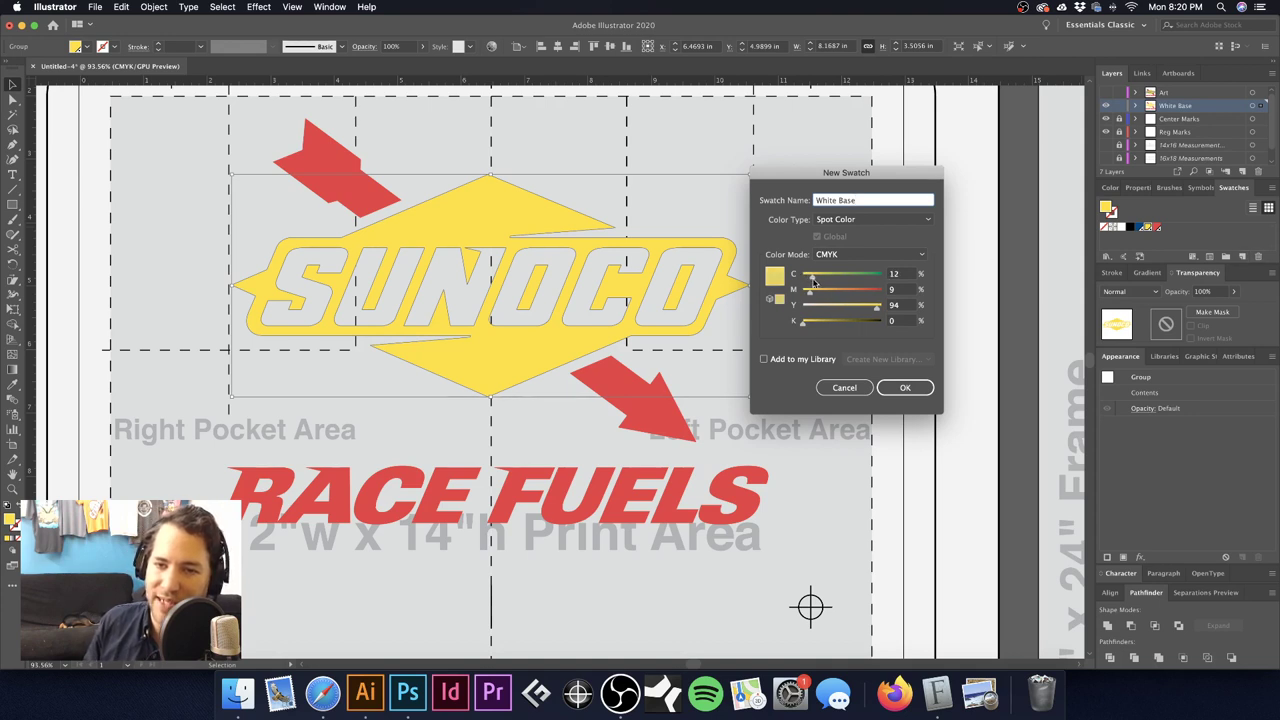
pyautogui.moveTo(873, 311); pyautogui.dragTo(817, 282)
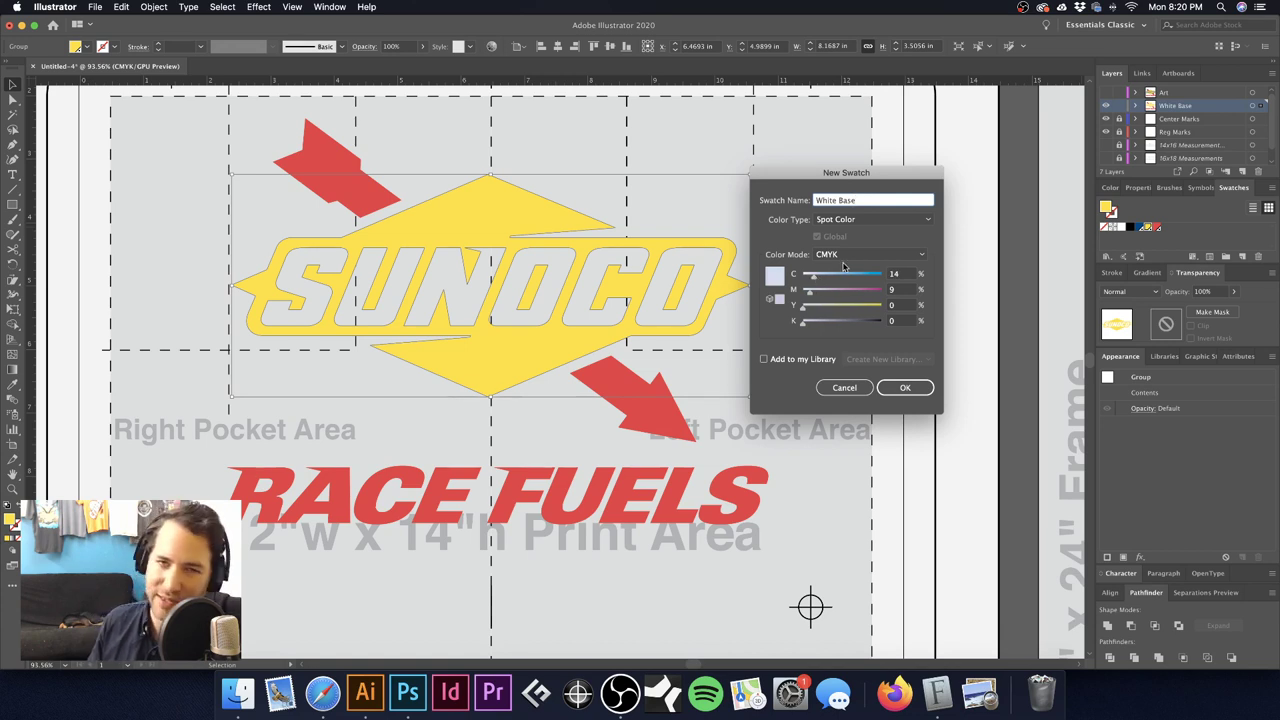
pyautogui.moveTo(793, 176); pyautogui.dragTo(810, 157)
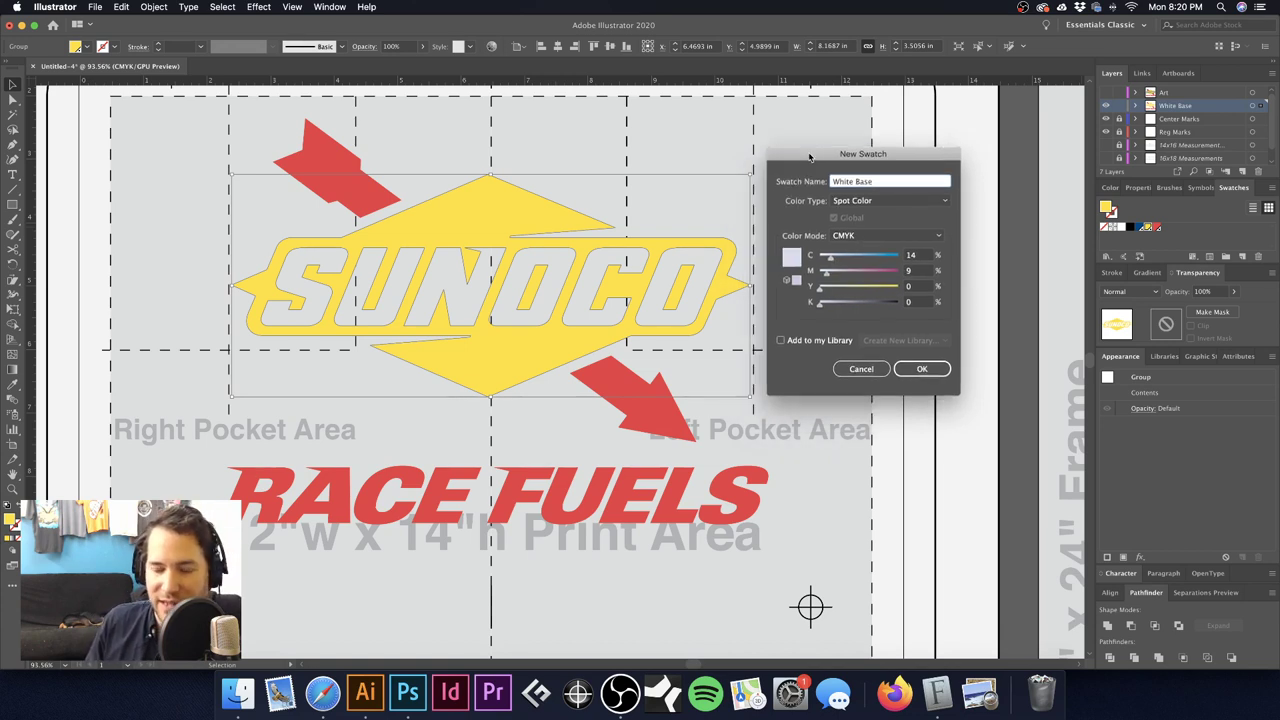
pyautogui.click(880, 202)
pyautogui.click(880, 202)
pyautogui.click(860, 230)
pyautogui.click(921, 370)
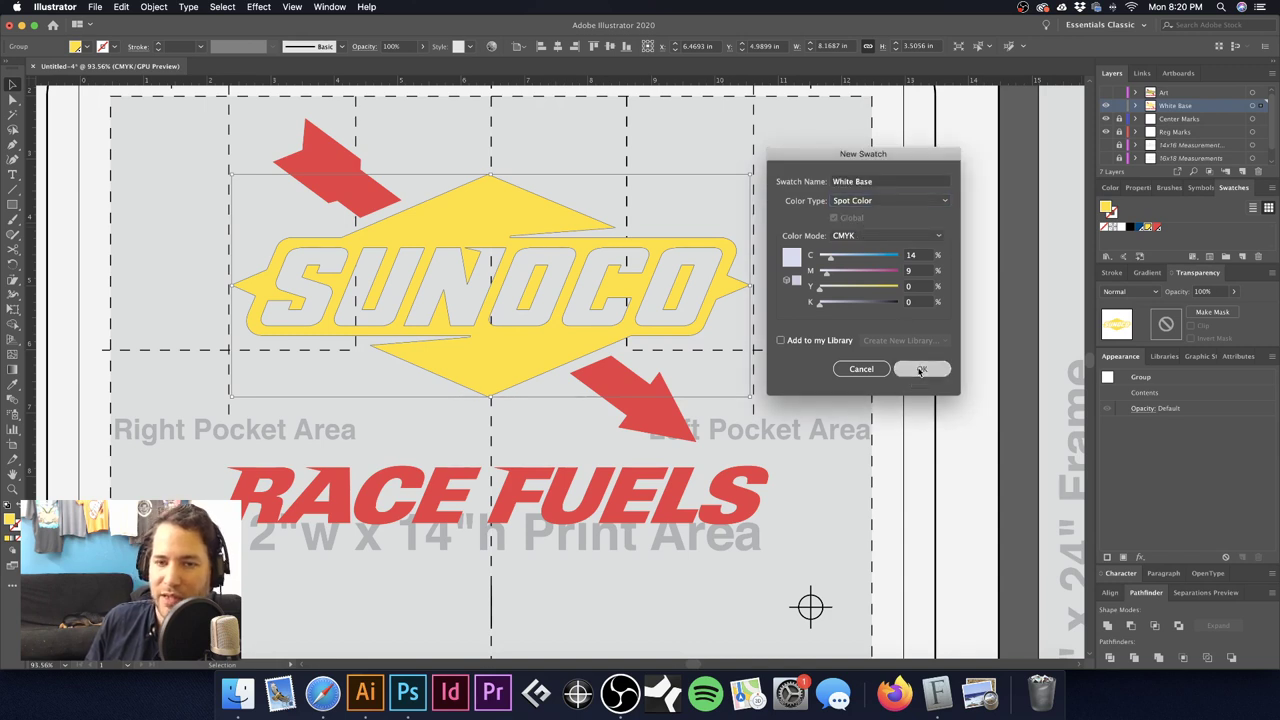
# Step: Fill the red arrows and RACE FUELS with the White Base swatch
pyautogui.click(815, 202)
pyautogui.click(328, 173)
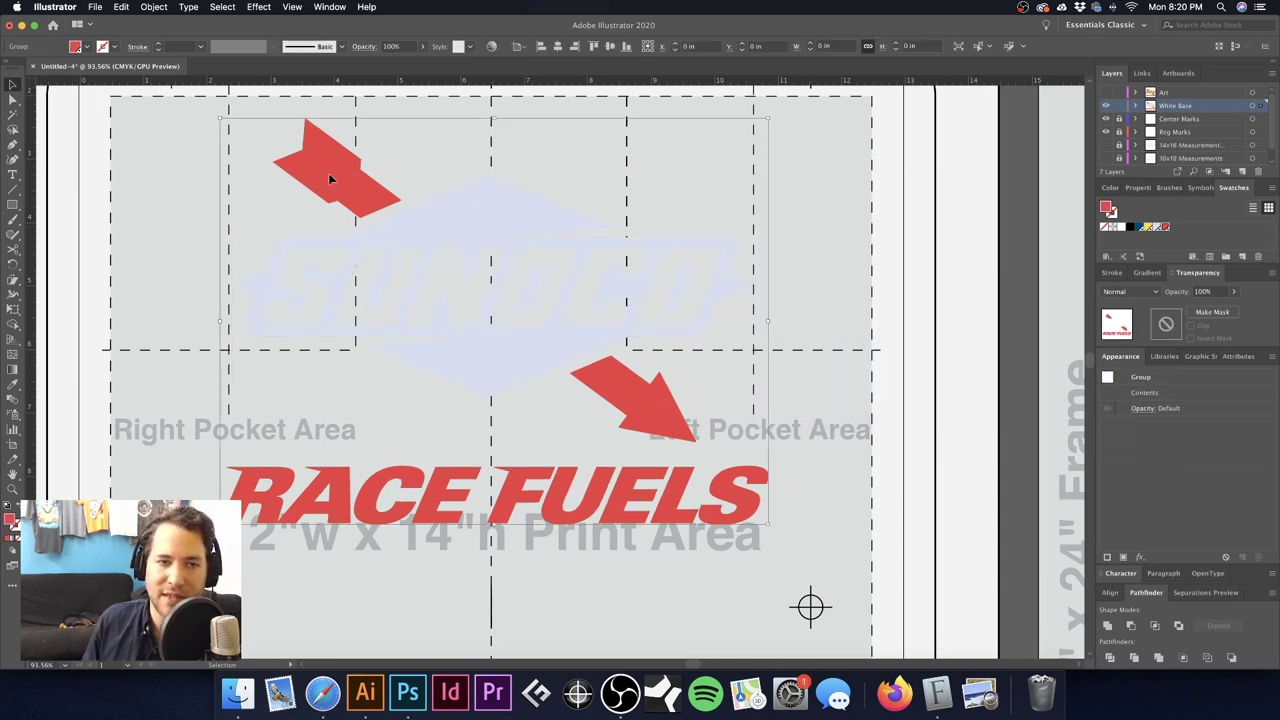
pyautogui.click(1156, 227)
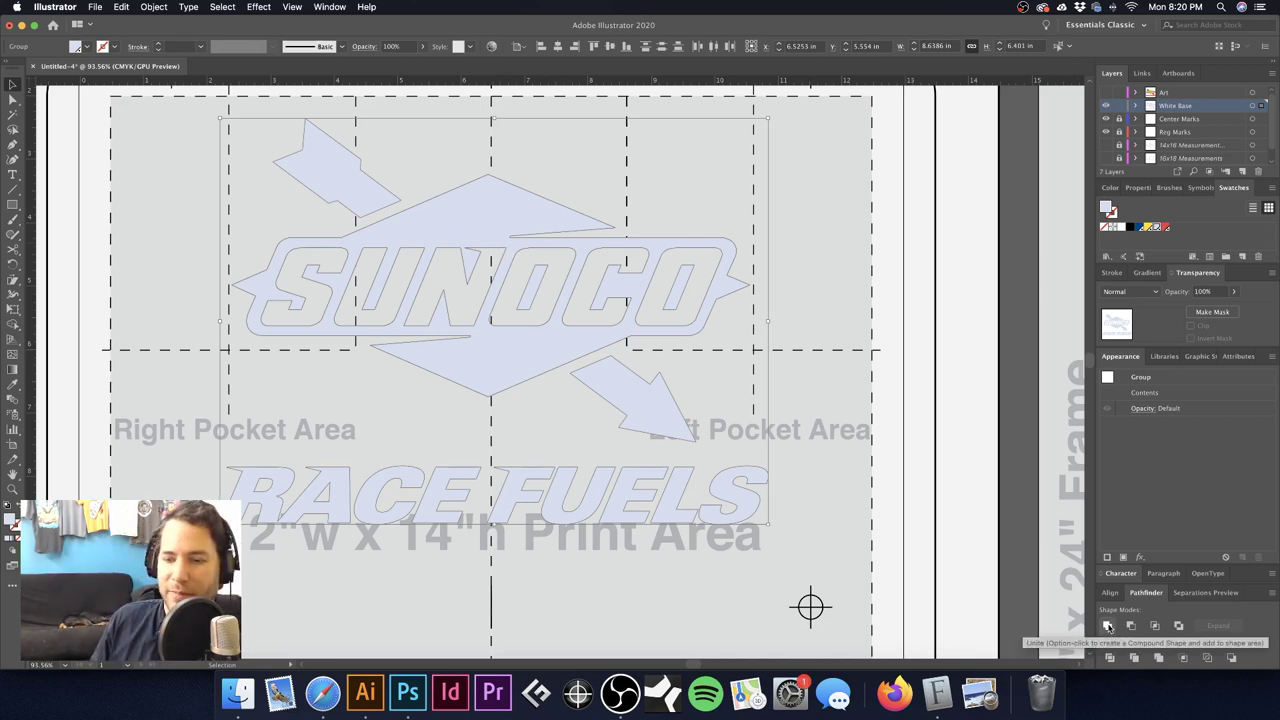
# Step: Undo an accidental move of the underbase copy, then show the Art layer and lock White Base
pyautogui.click(841, 165)
pyautogui.moveTo(529, 218); pyautogui.dragTo(423, 320)
pyautogui.press('super+z')
pyautogui.click(865, 150)
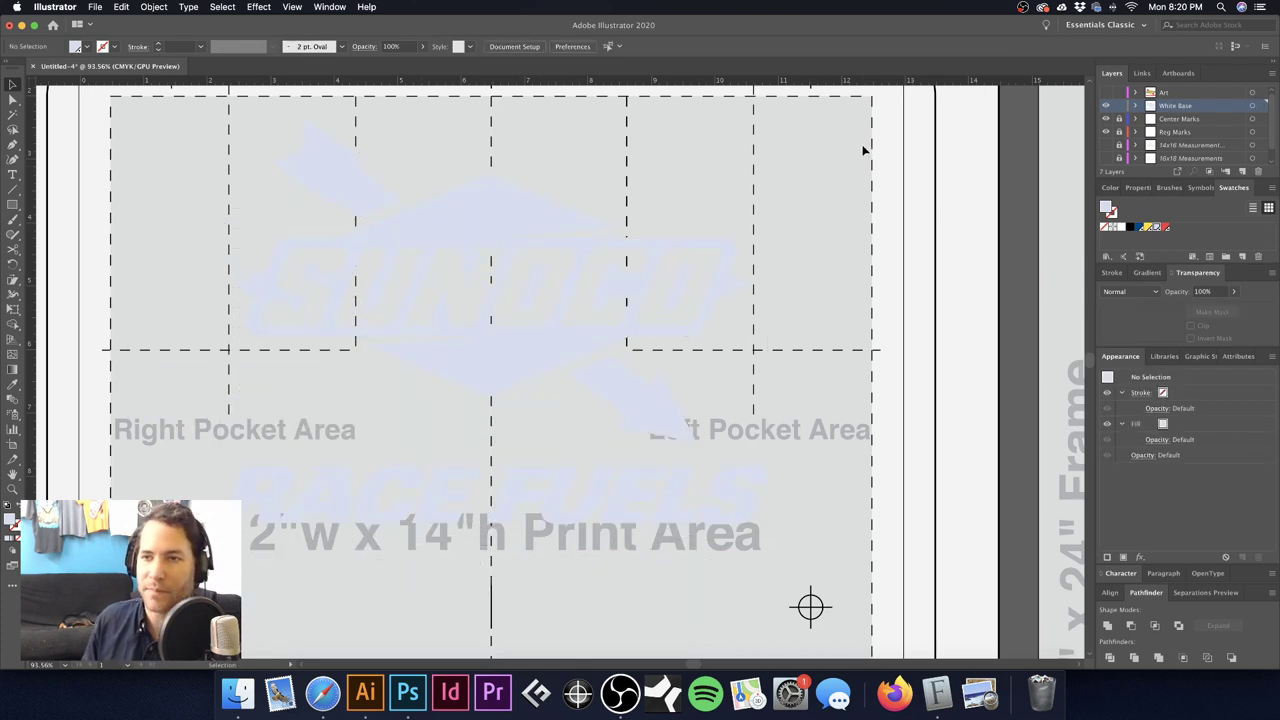
pyautogui.click(1106, 93)
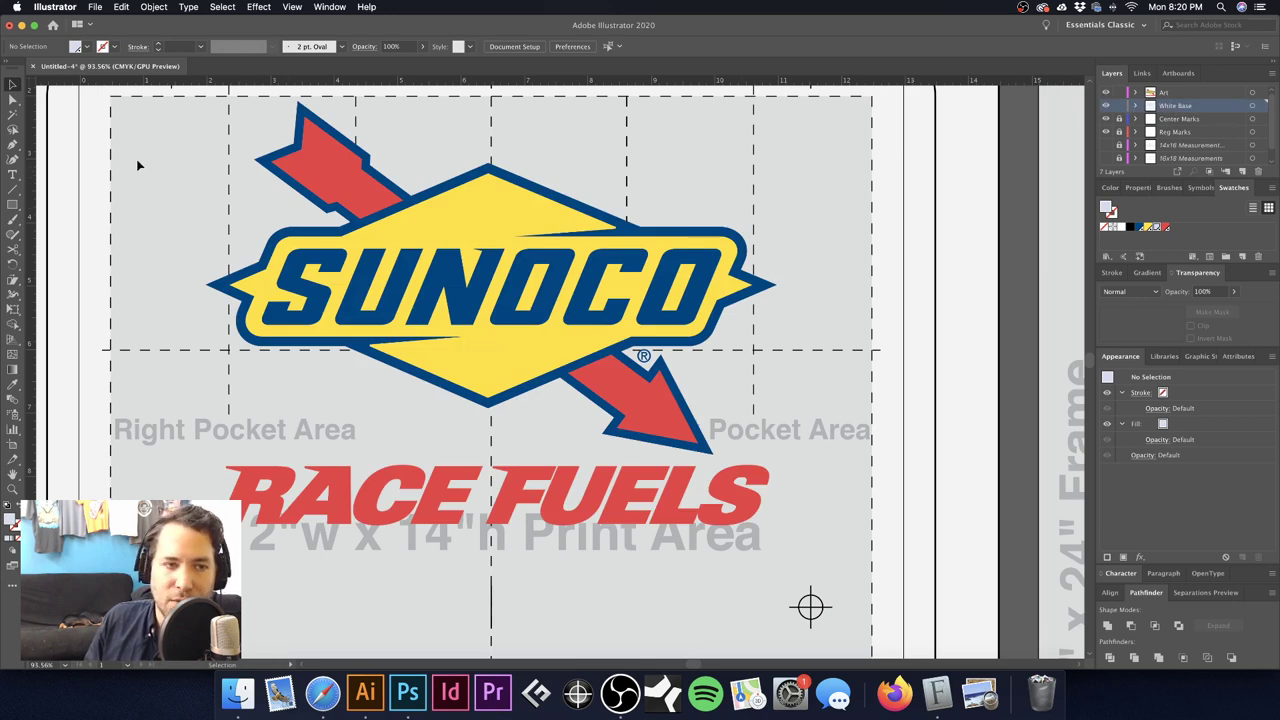
pyautogui.click(1118, 107)
# Step: Select the Sunoco logo on the Art layer and enable Overprint Fill and Overprint Stroke
pyautogui.moveTo(164, 131); pyautogui.dragTo(838, 525)
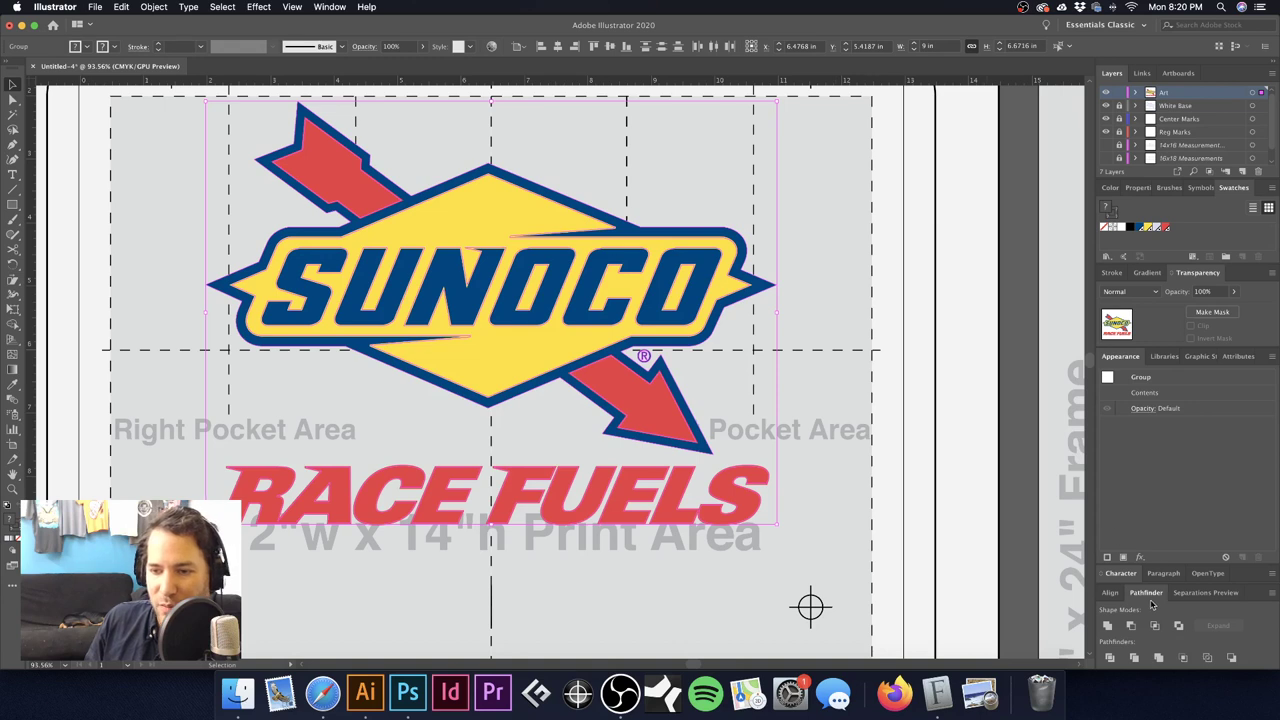
pyautogui.click(1232, 358)
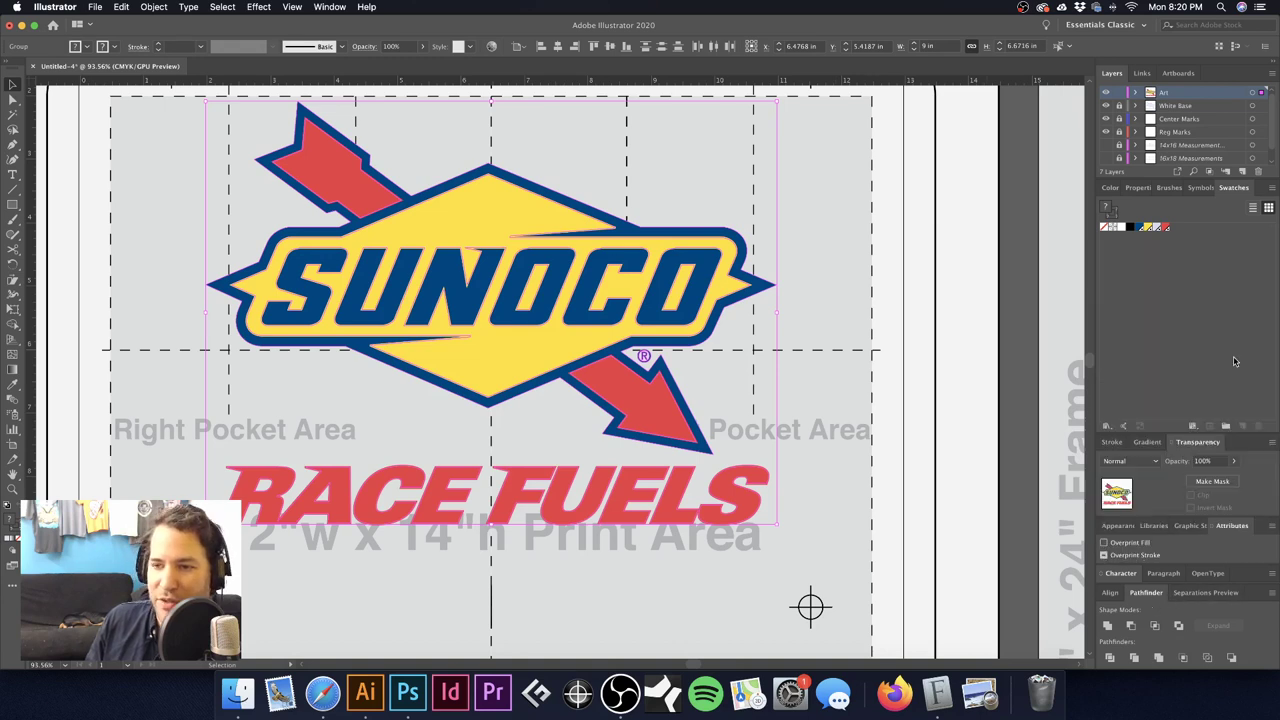
pyautogui.click(328, 6)
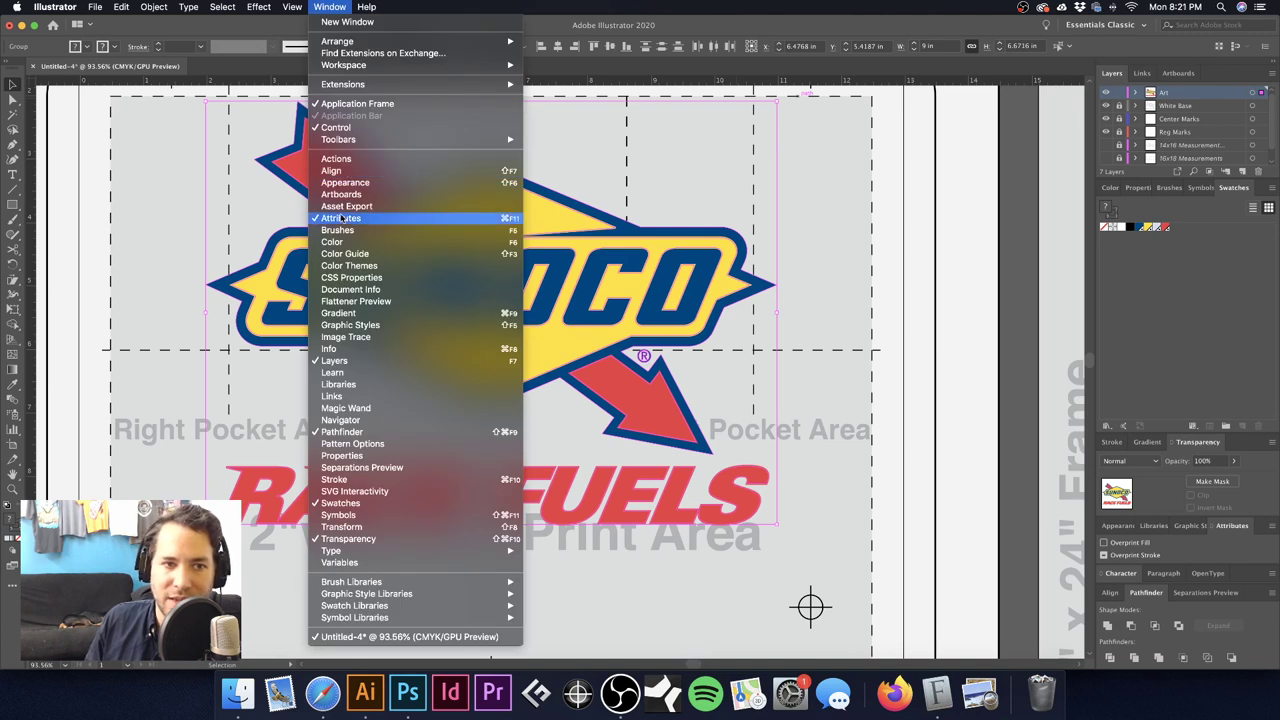
pyautogui.click(777, 21)
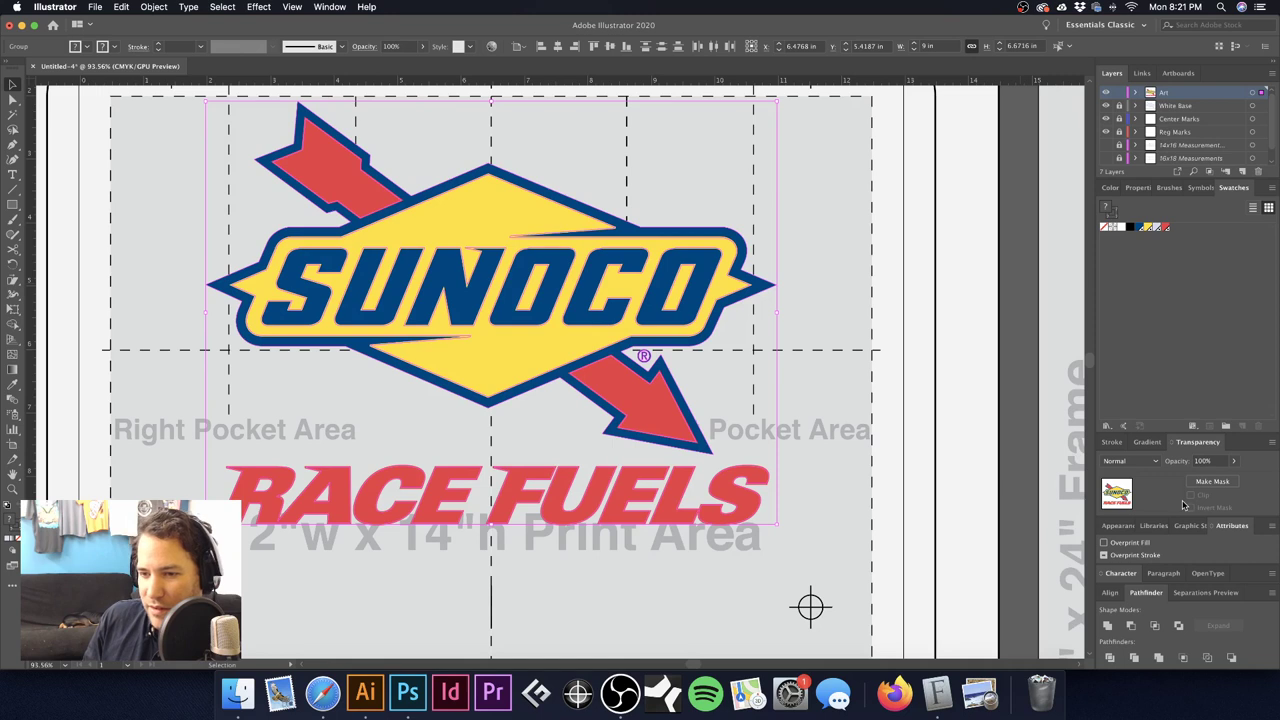
pyautogui.click(1104, 556)
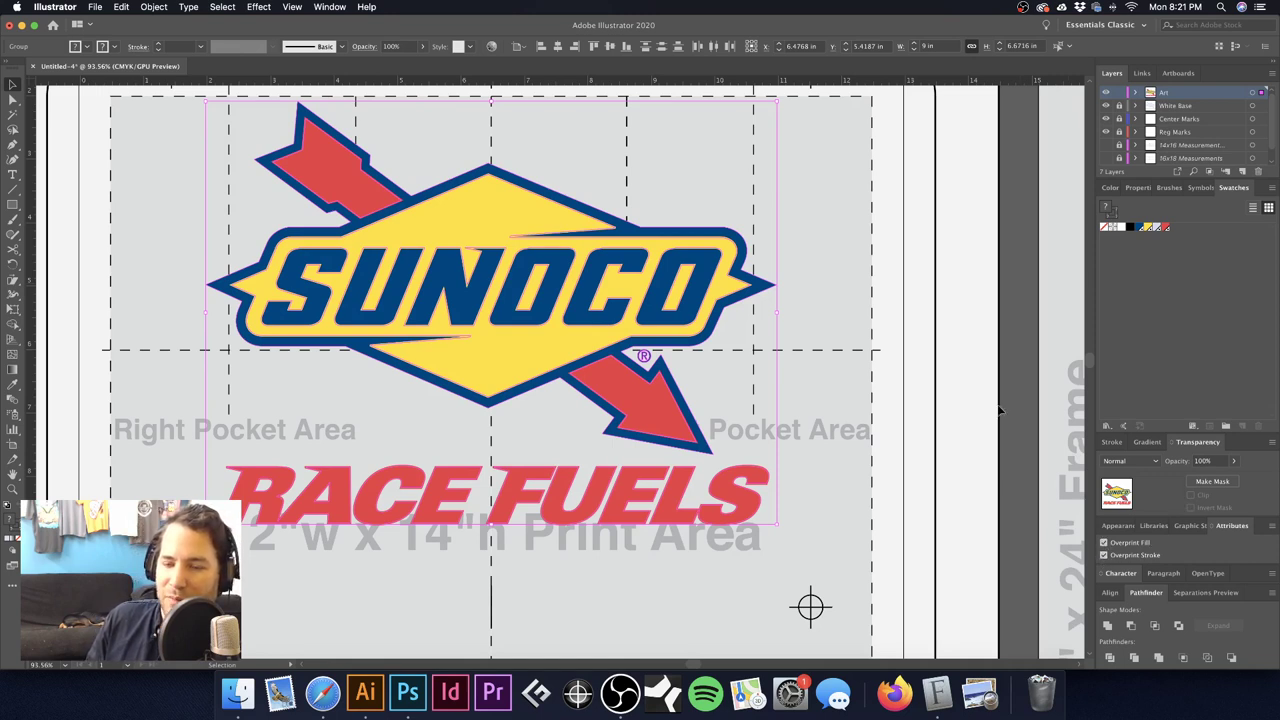
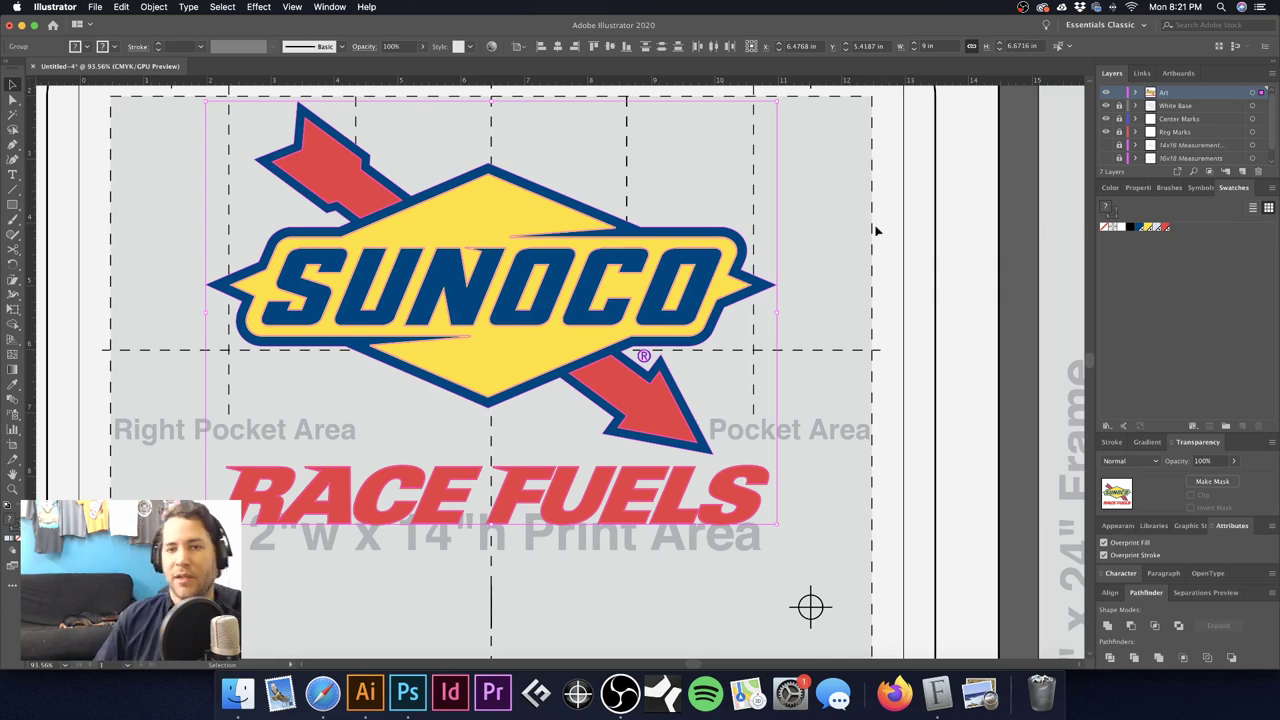
# Step: With the logo deselected, enable Overprint Preview and show the Separations Preview ink list (CMYK, PANTONE 109 CV)
pyautogui.click(876, 231)
pyautogui.hscroll(-3, 850, 245)
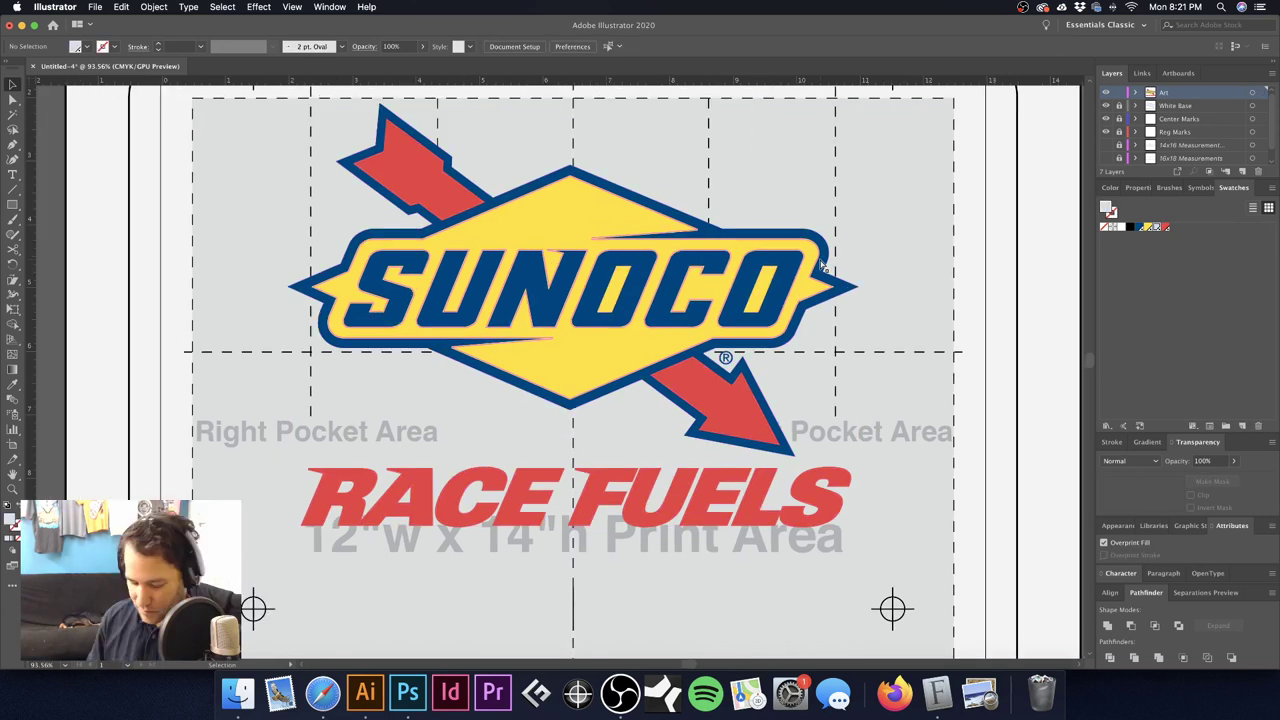
pyautogui.press('a')
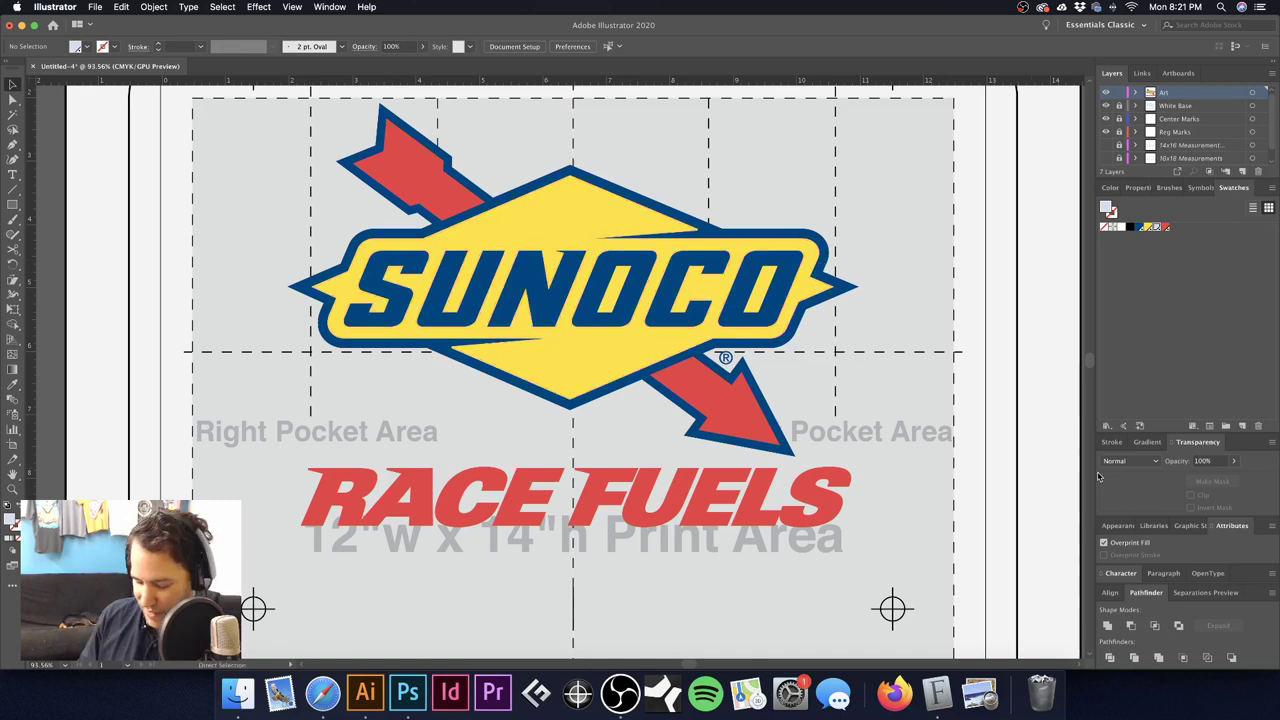
pyautogui.press('alt+shift+super+y')
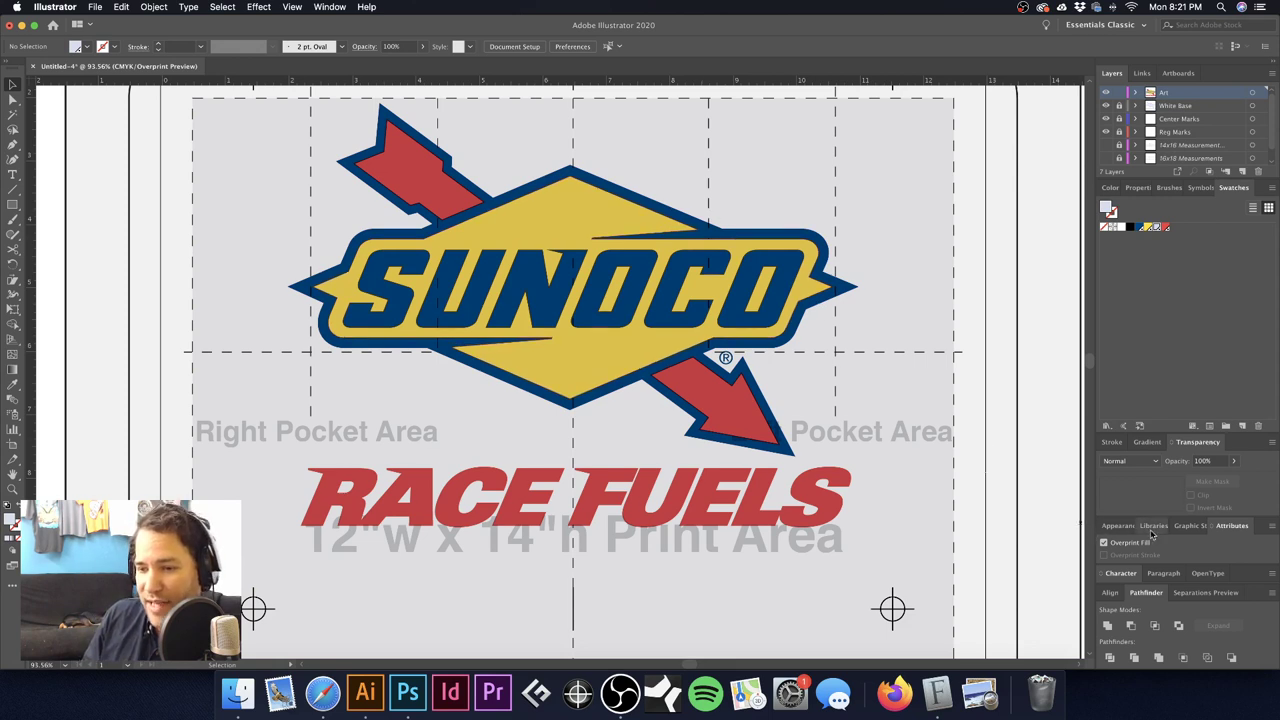
pyautogui.click(1199, 593)
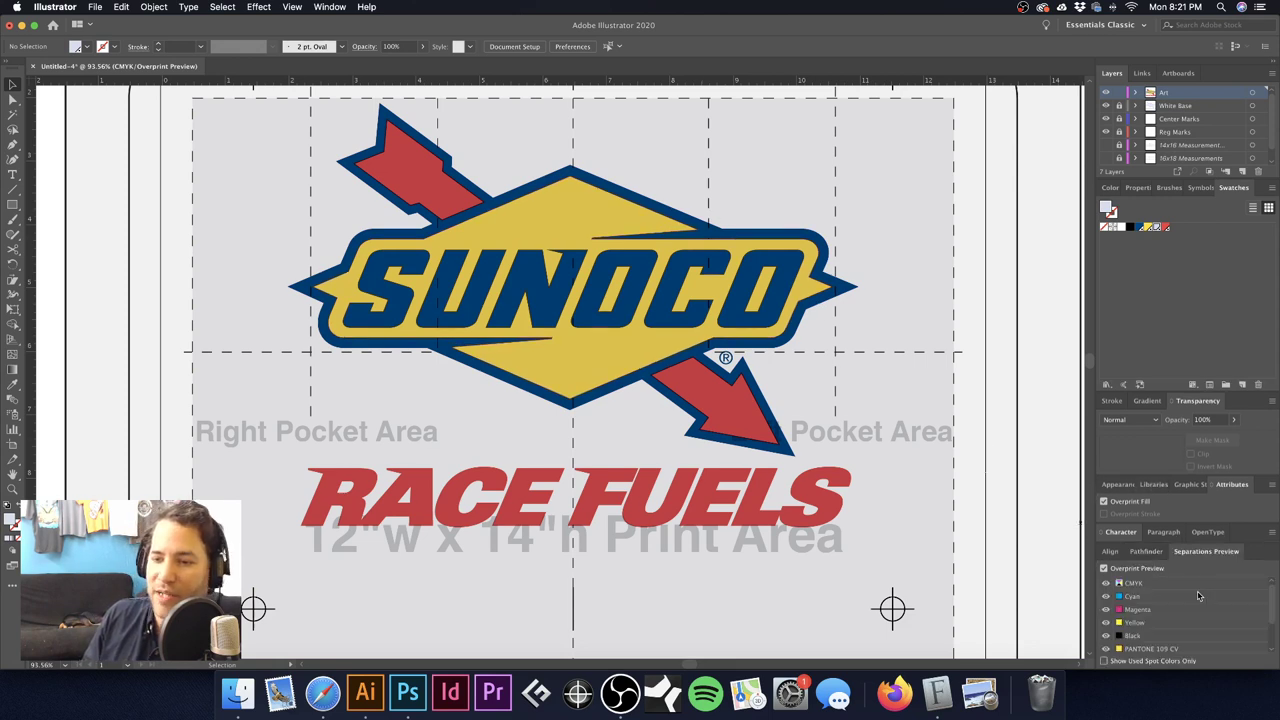
# Step: Compare the logo with Overprint Preview off and on, leaving it enabled
pyautogui.click(292, 7)
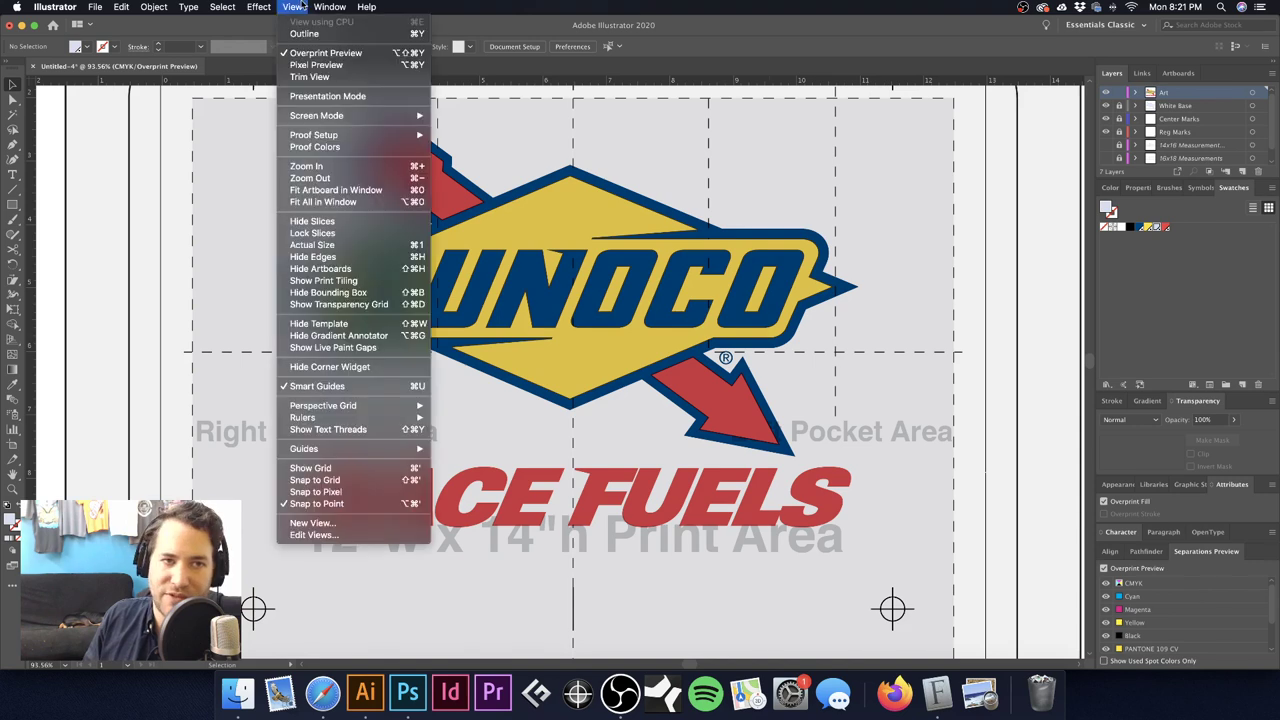
pyautogui.moveTo(329, 7)
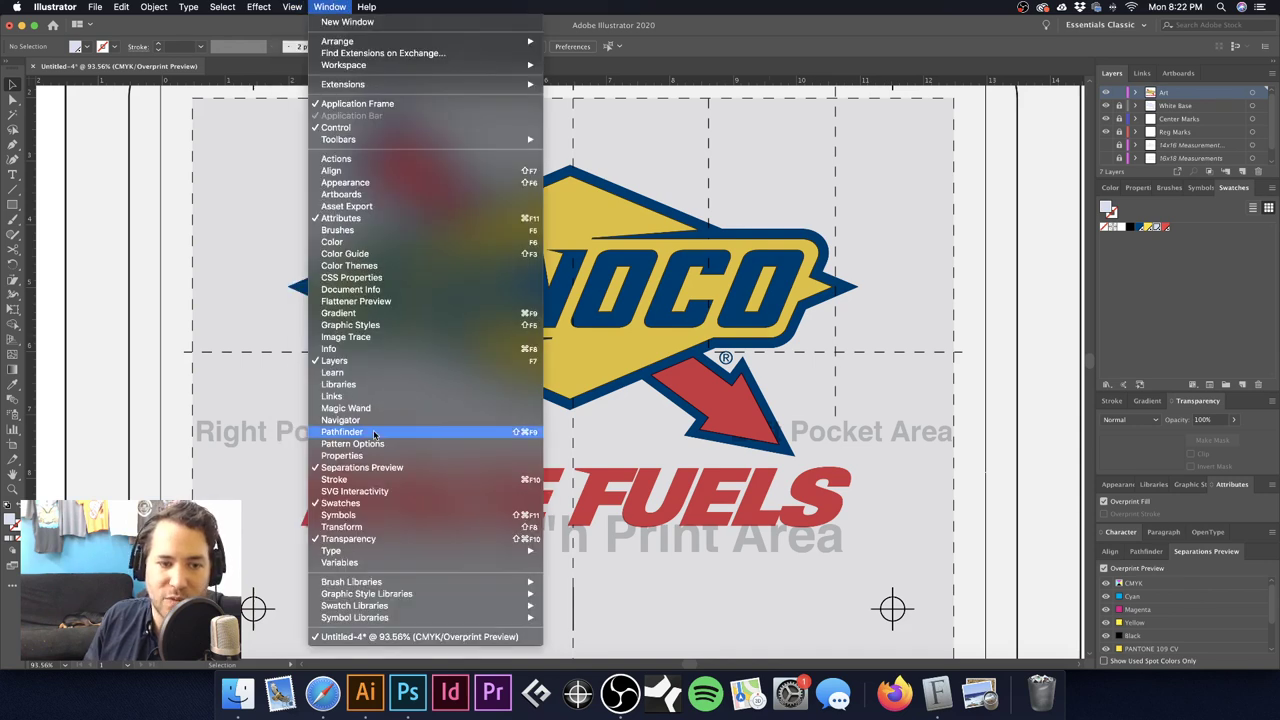
pyautogui.press('Escape')
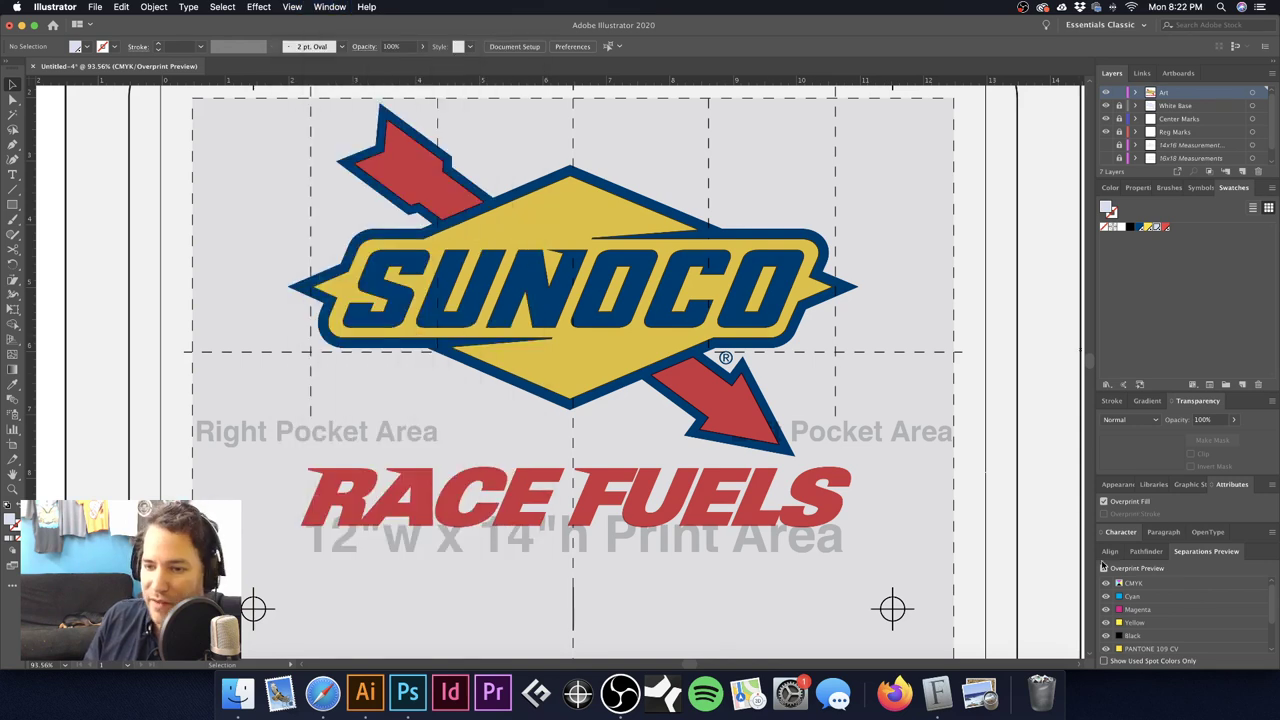
pyautogui.click(1104, 569)
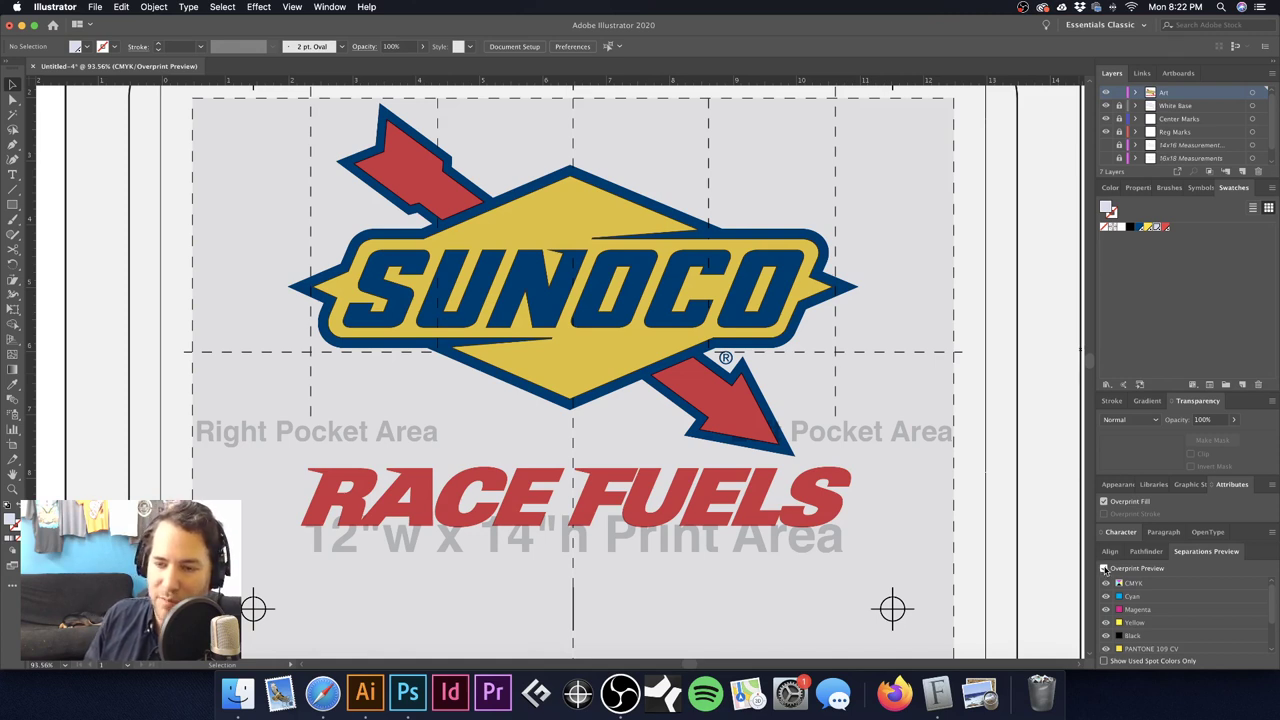
pyautogui.click(1104, 569)
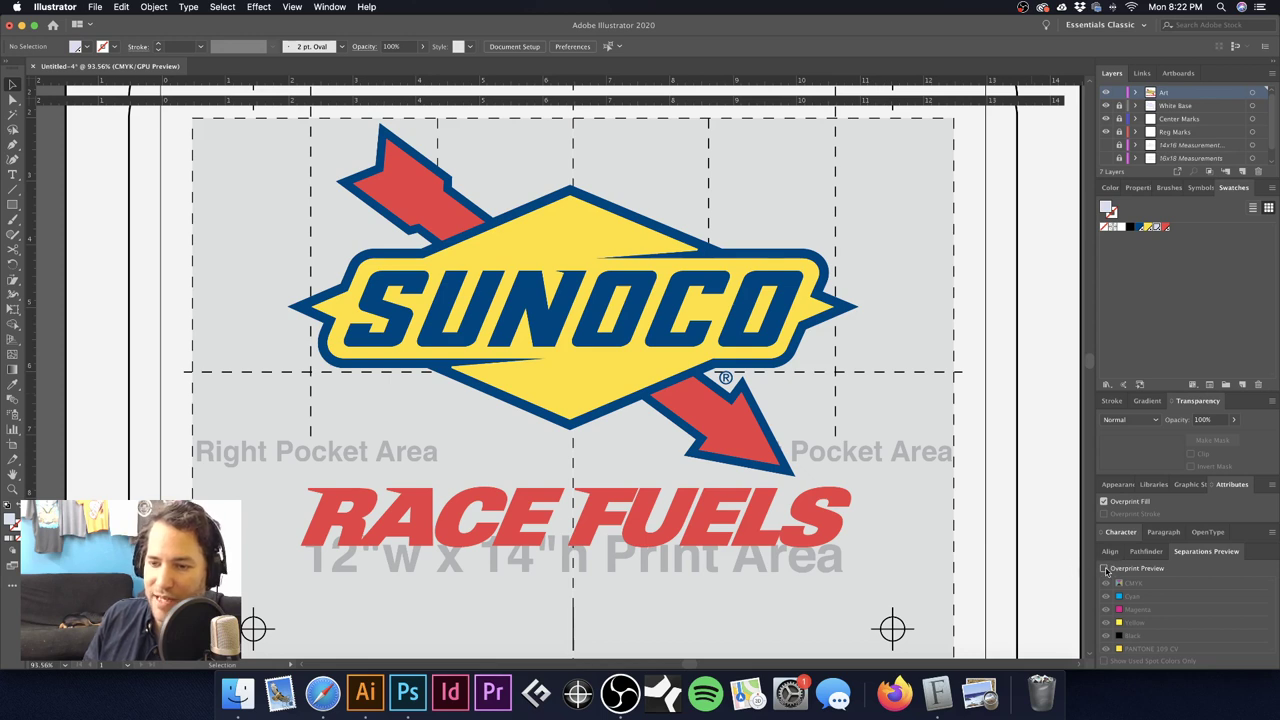
pyautogui.click(1104, 569)
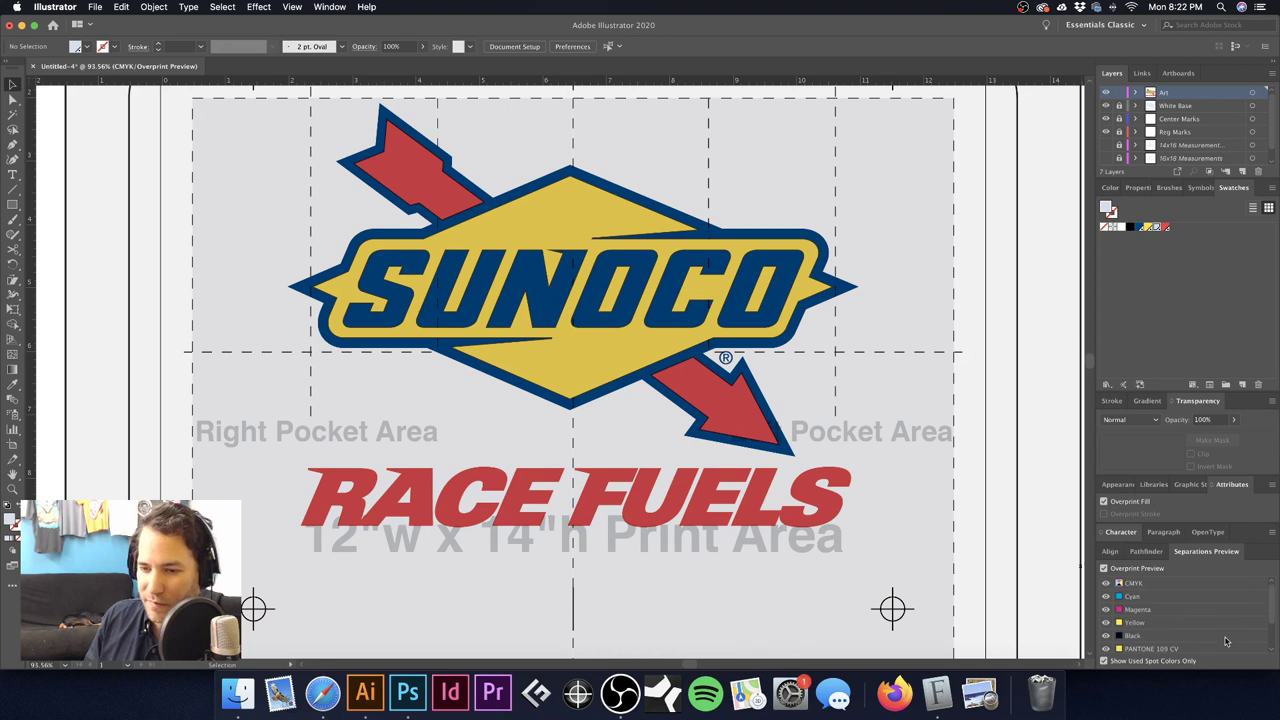
# Step: Scroll the ink list to PANTONE 109, 183, 288 CV and White Base, and nudge the logo into place
pyautogui.scroll(-3, 1226, 641)
pyautogui.press('space')
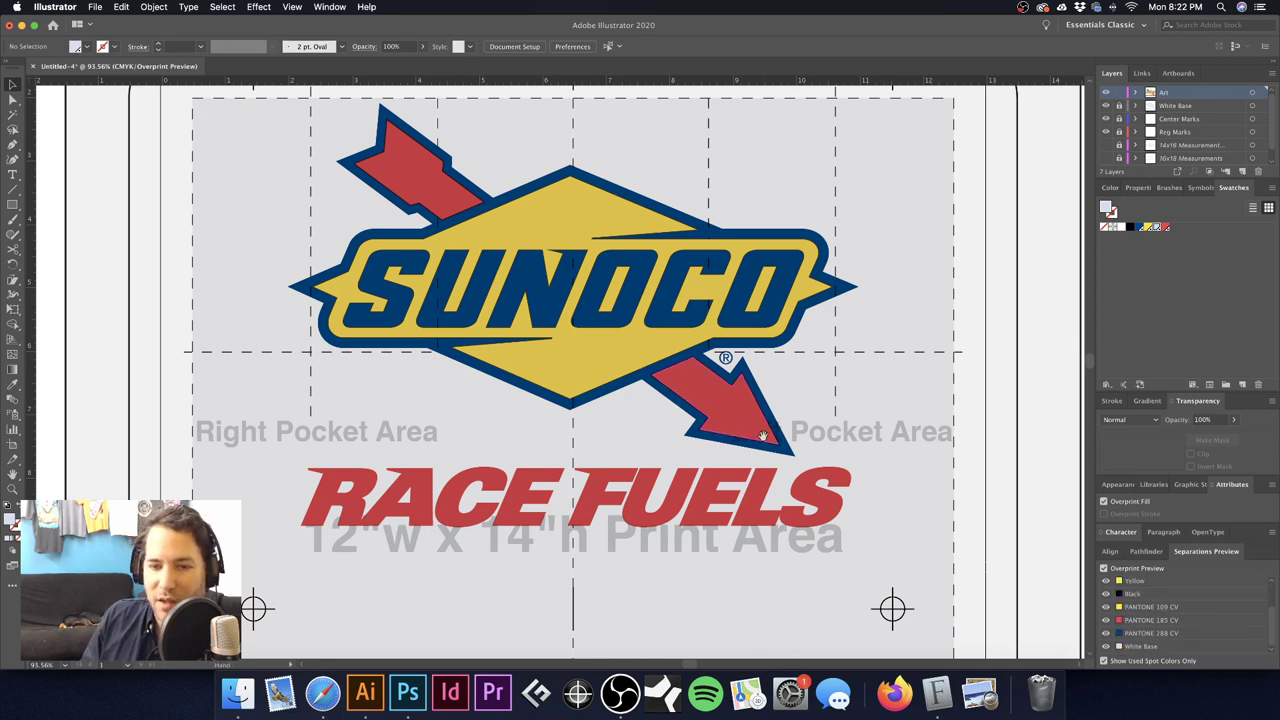
pyautogui.moveTo(762, 436); pyautogui.dragTo(787, 396)
# Step: Magnify the dark overprint line where yellow meets blue, then fit the artboard in view
pyautogui.moveTo(640, 155); pyautogui.dragTo(687, 185)
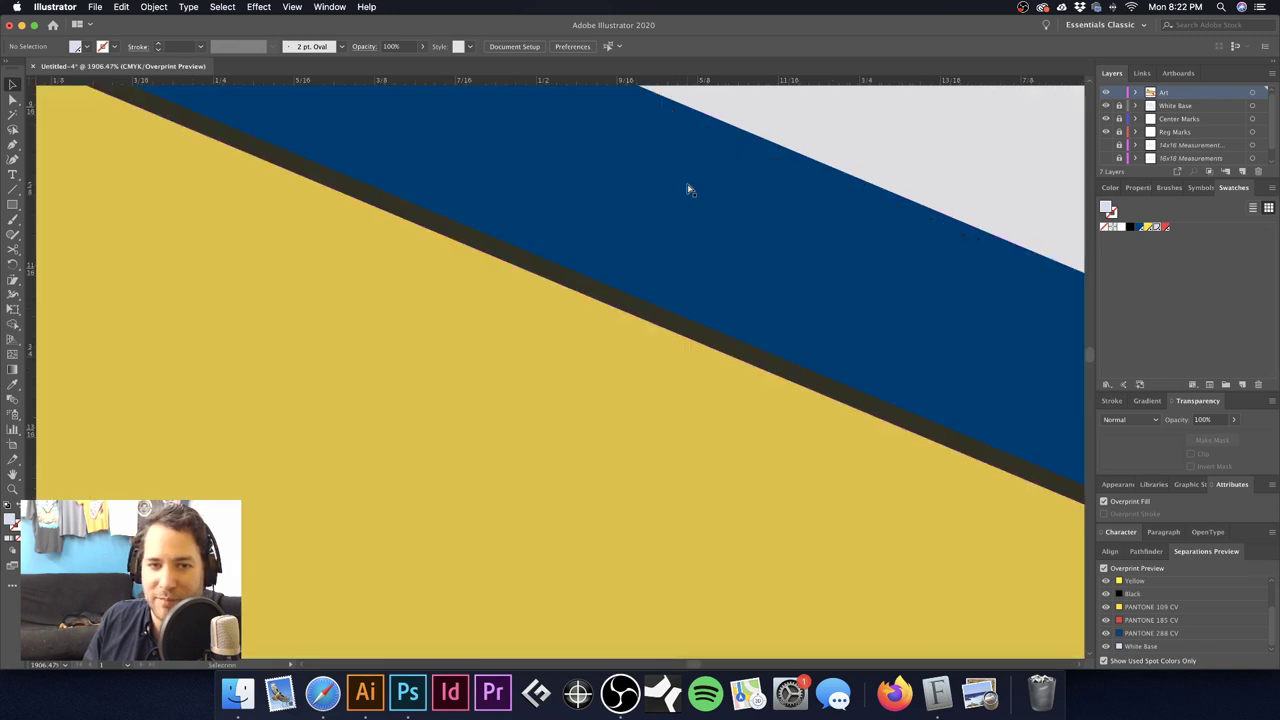
pyautogui.press('v')
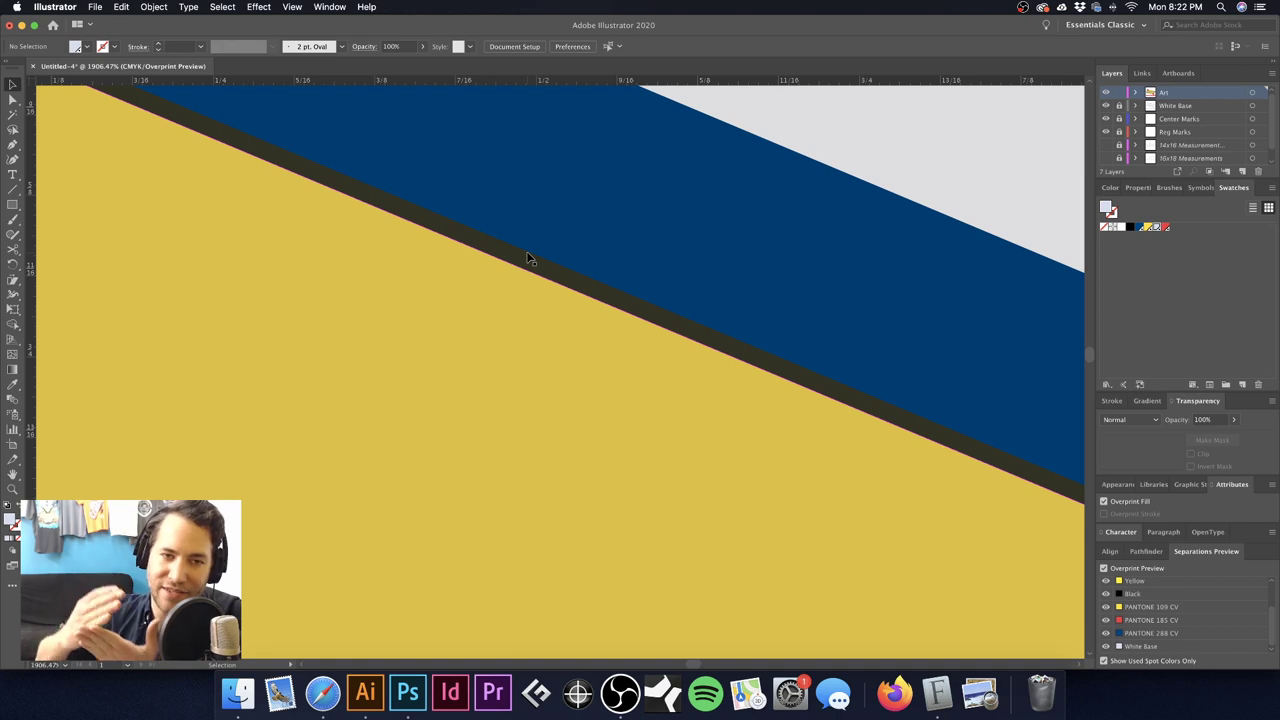
pyautogui.press('z')
pyautogui.click(506, 299)
pyautogui.keyDown('alt'); pyautogui.click(506, 300); pyautogui.keyUp('alt')
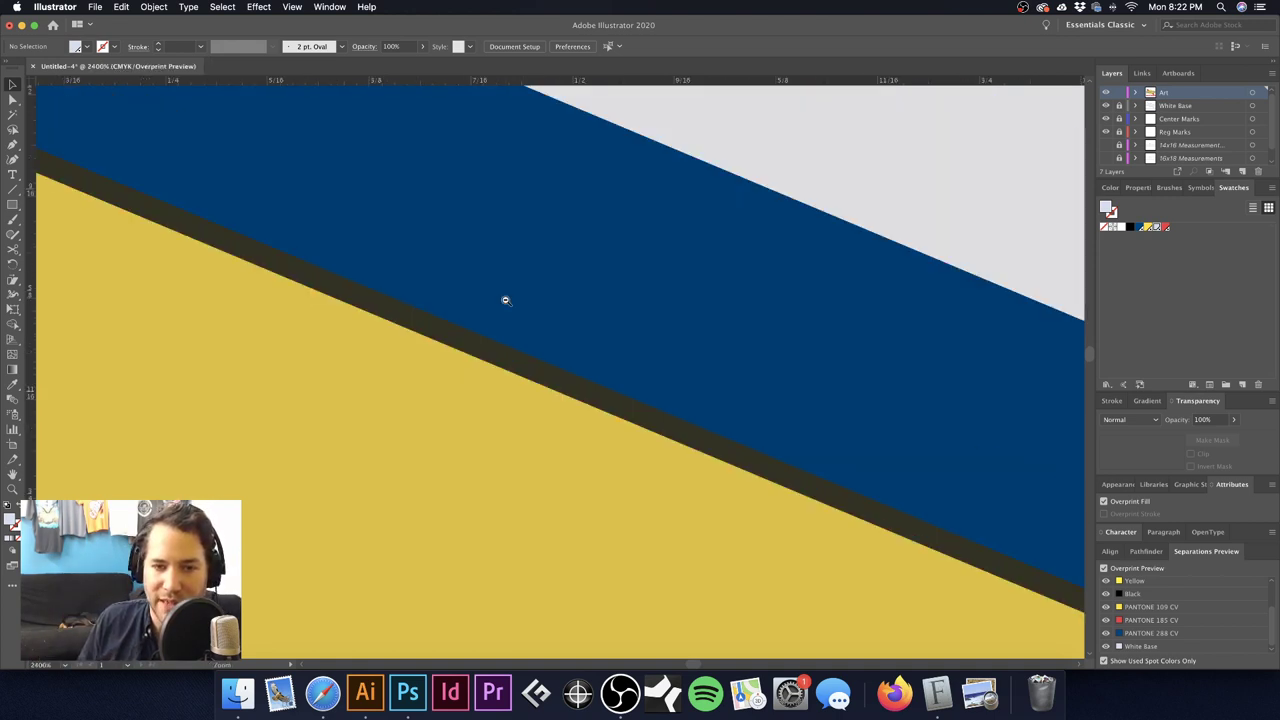
pyautogui.keyDown('alt'); pyautogui.click(506, 300); pyautogui.keyUp('alt')
pyautogui.keyDown('alt'); pyautogui.click(506, 300); pyautogui.keyUp('alt')
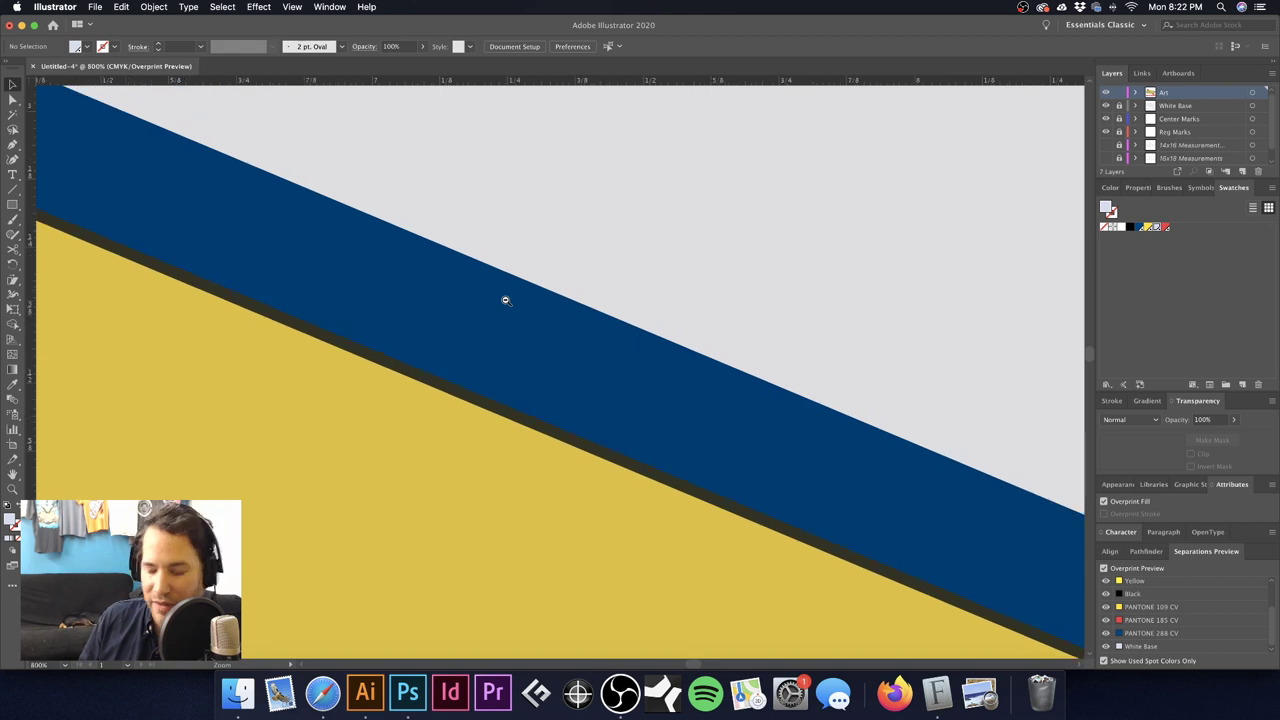
pyautogui.press('super+0')
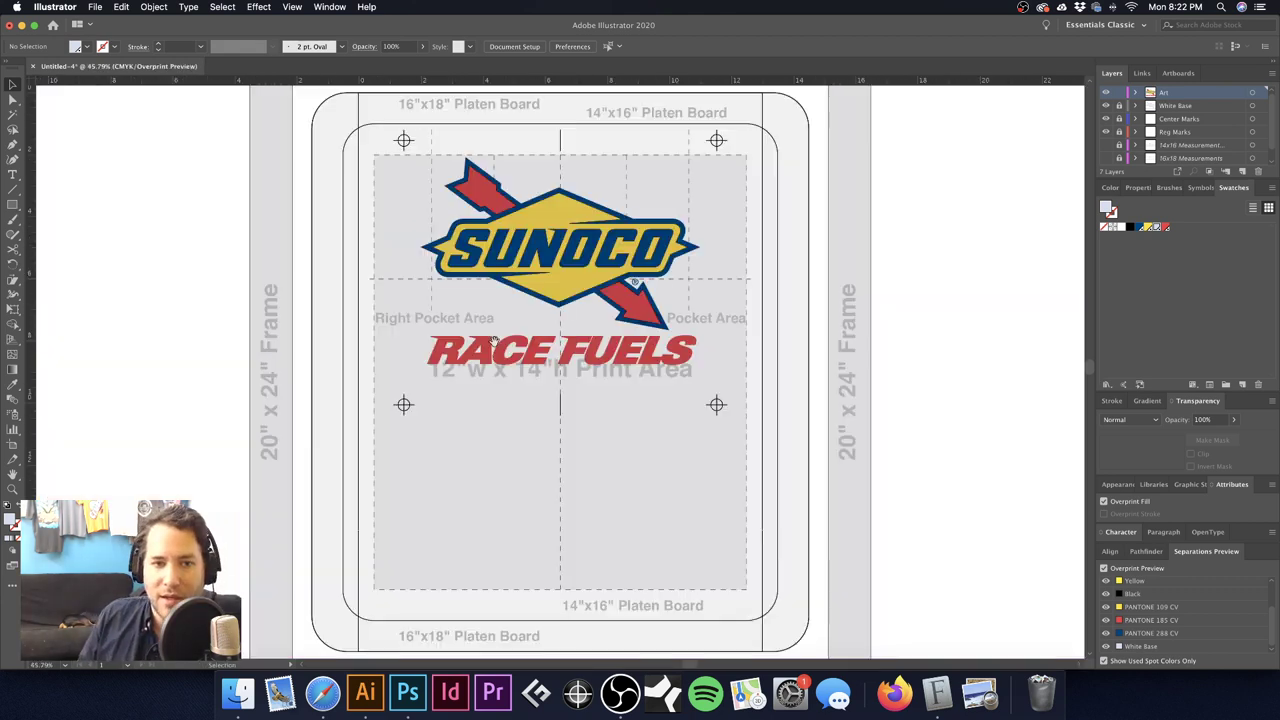
# Step: Zoom in on the RACE lettering
pyautogui.press('z')
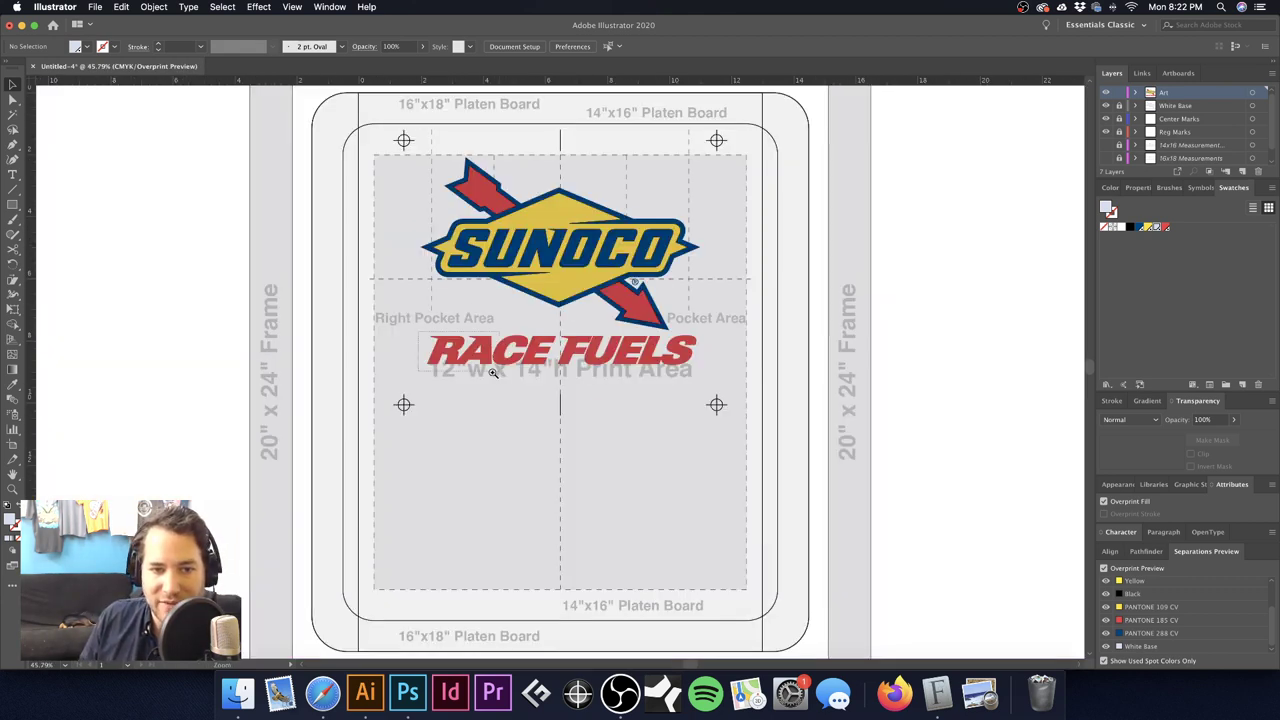
pyautogui.moveTo(497, 374); pyautogui.dragTo(503, 375)
pyautogui.press('v')
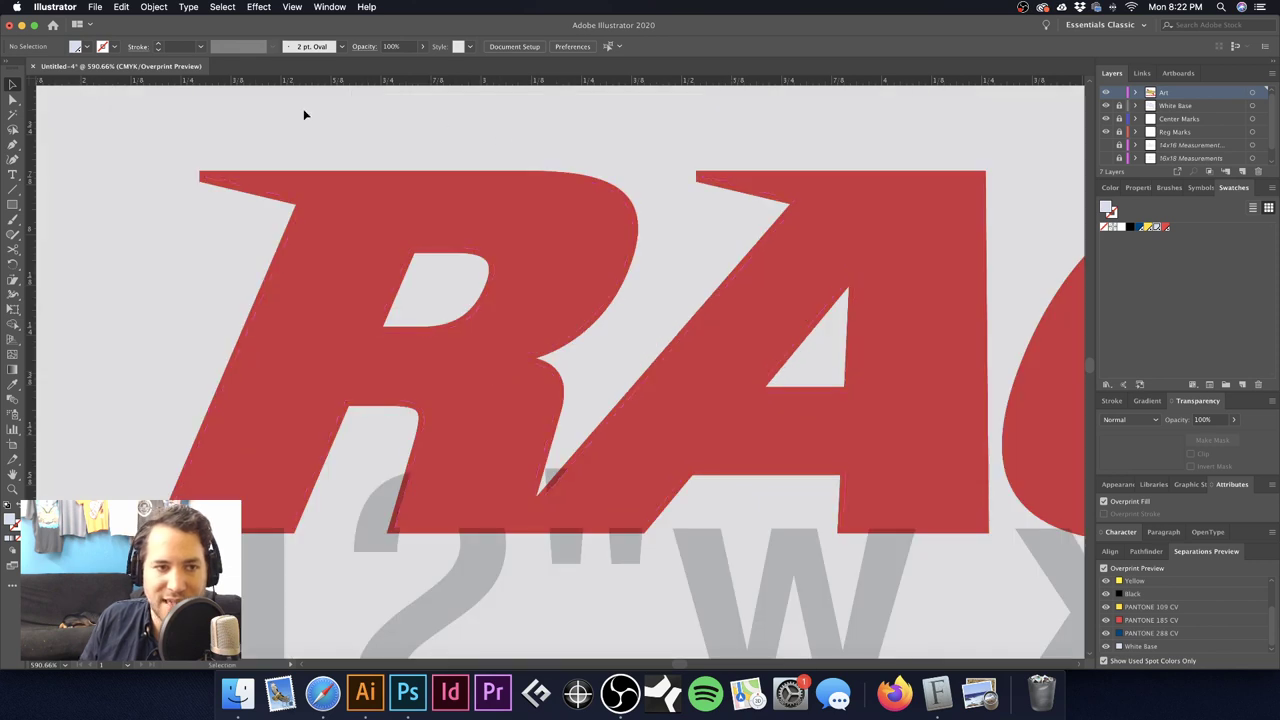
# Step: Move the RACE lettering over the grey text to show the darkening, then undo the move
pyautogui.moveTo(498, 244); pyautogui.dragTo(616, 358)
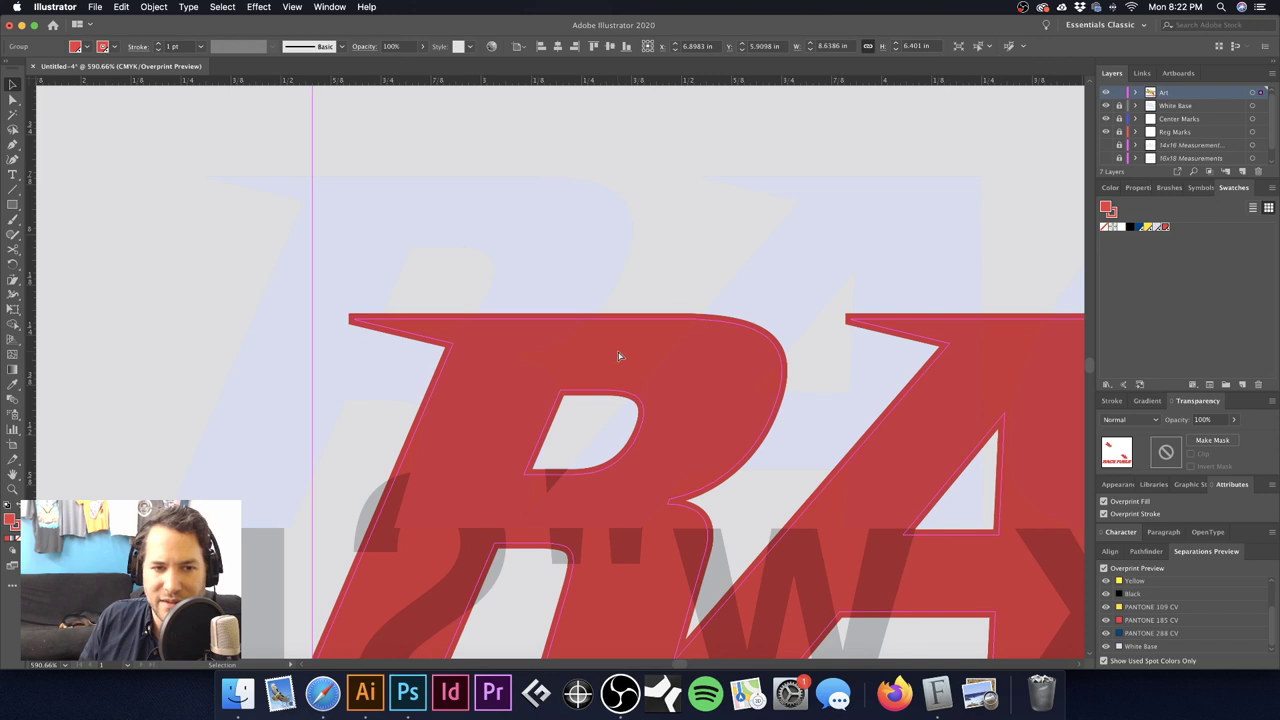
pyautogui.press('super+z')
pyautogui.press('super+0')
# Step: Deselect and zoom in on the red arrow tip and pocket area
pyautogui.click(725, 196)
pyautogui.press('z')
pyautogui.moveTo(617, 295); pyautogui.dragTo(718, 360)
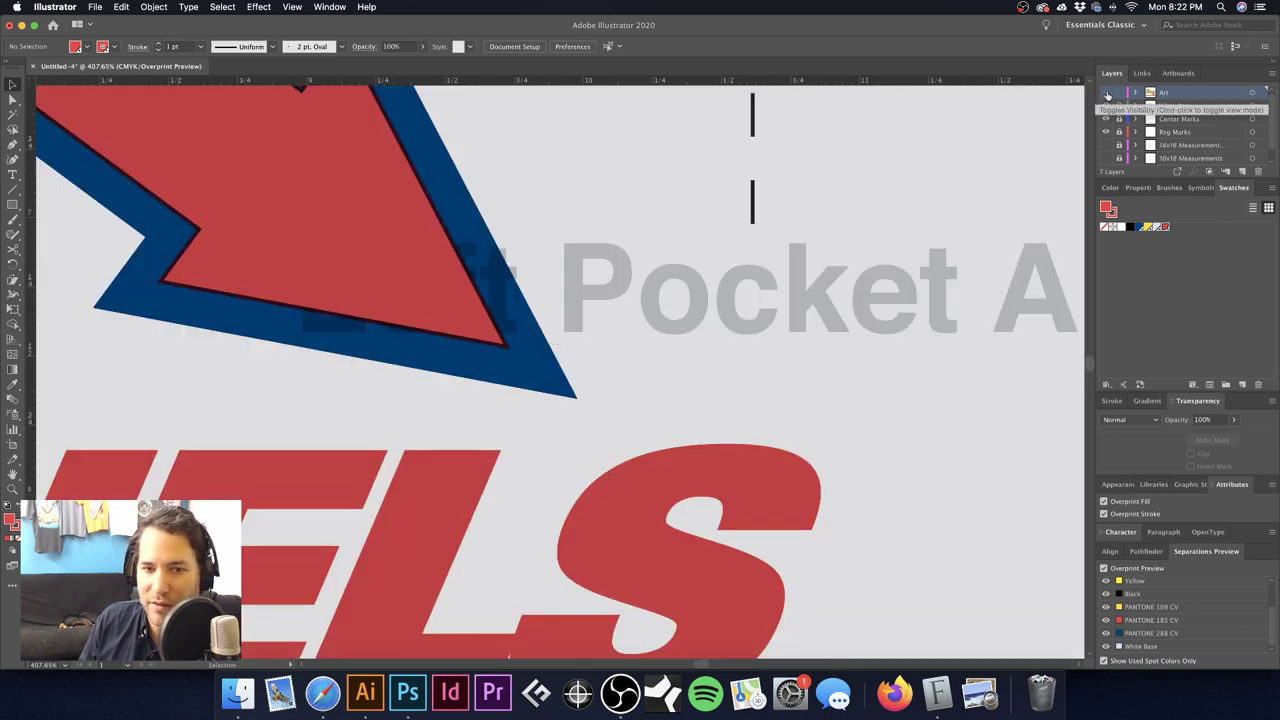
# Step: Toggle the Art layer's visibility to reveal the white base underneath, leaving it hidden
pyautogui.click(1107, 94)
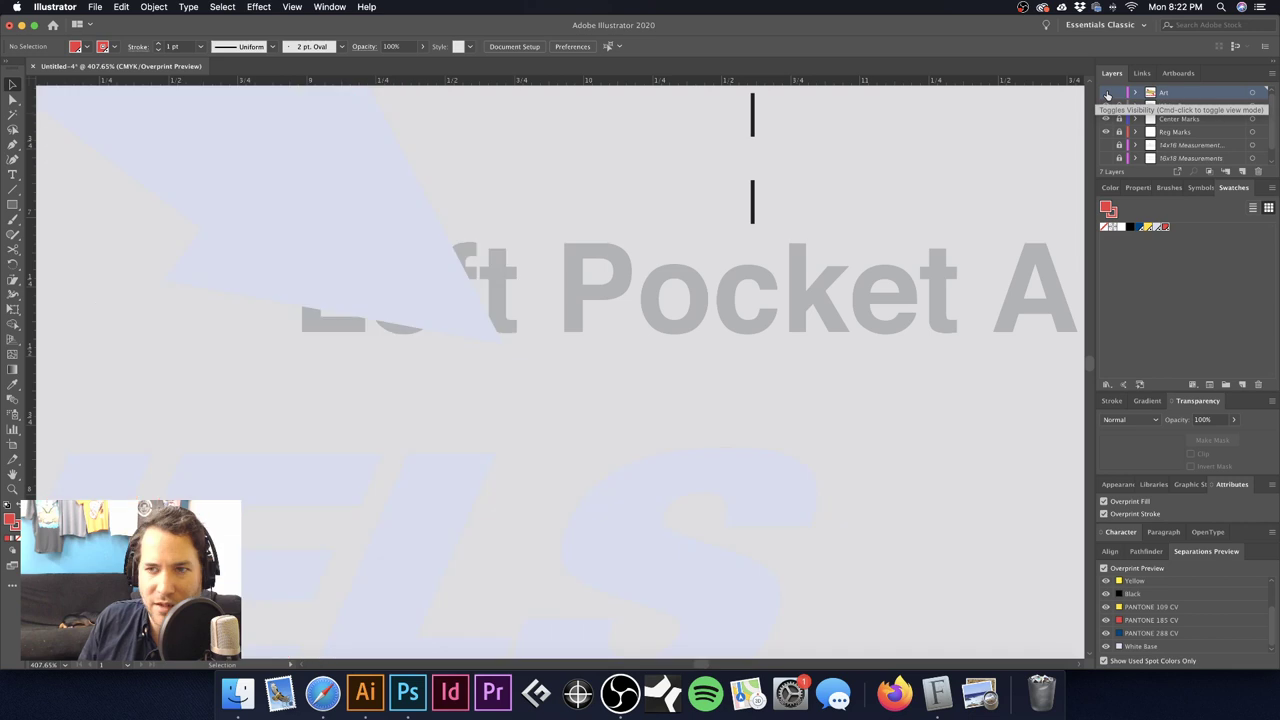
pyautogui.click(1107, 94)
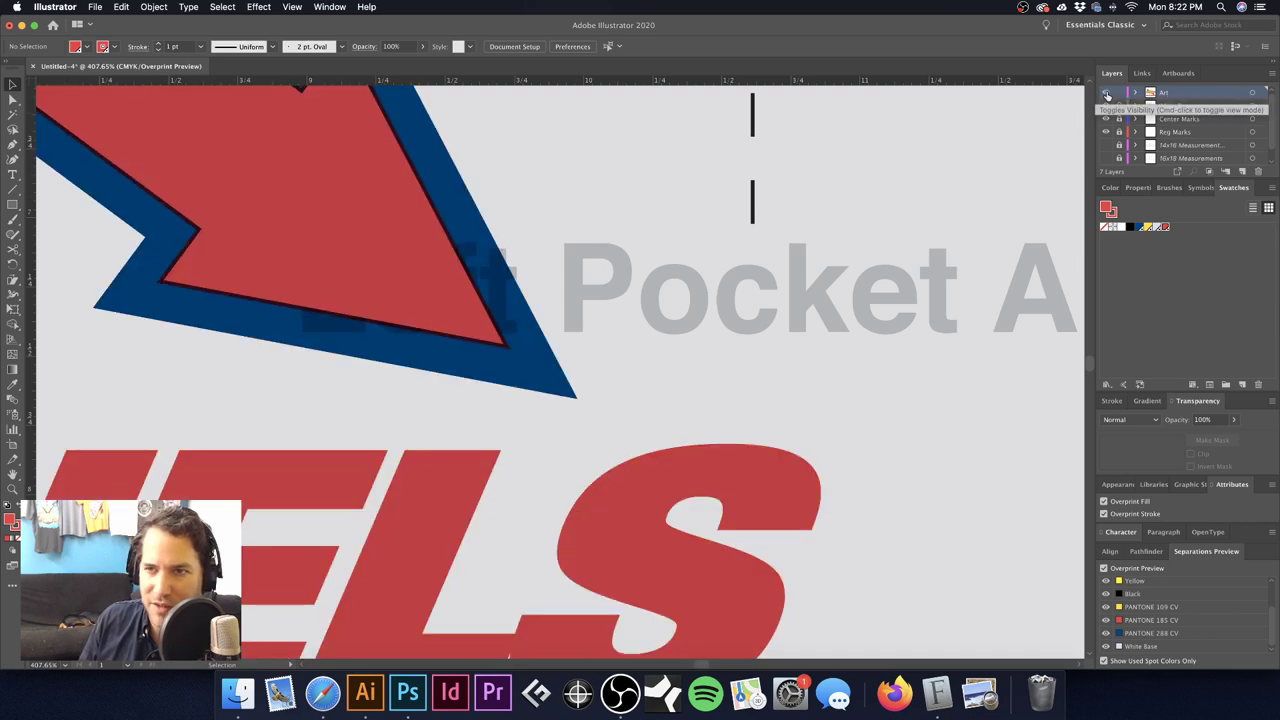
pyautogui.click(1107, 94)
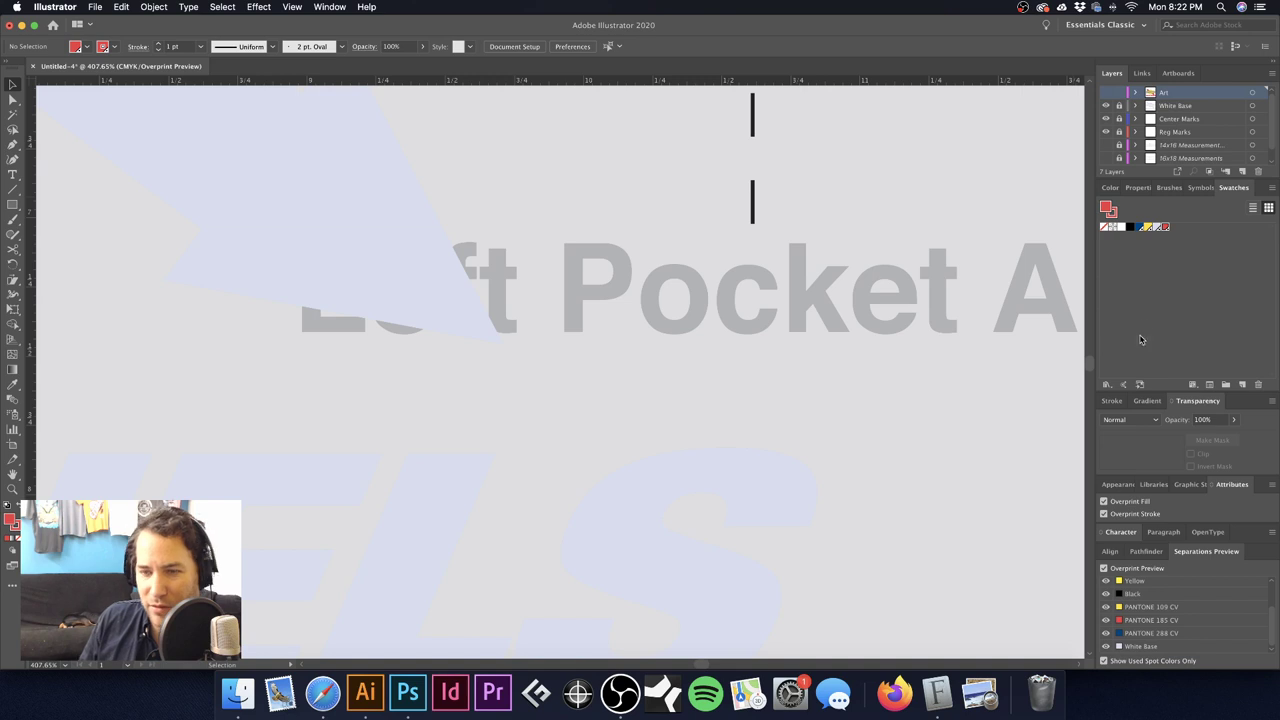
# Step: Tint the White Base swatch light blue (C 53, M 9) and show the artwork over it
pyautogui.doubleClick(1156, 227)
pyautogui.moveTo(907, 288); pyautogui.dragTo(943, 289)
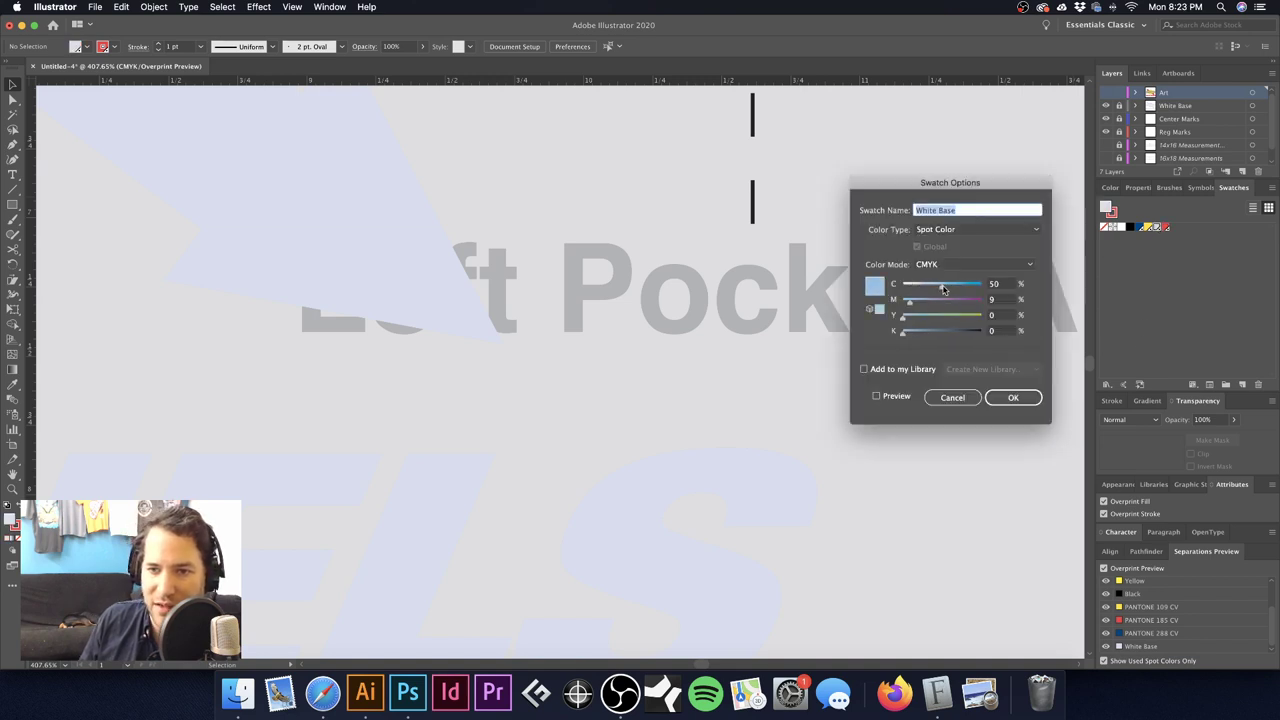
pyautogui.click(1013, 397)
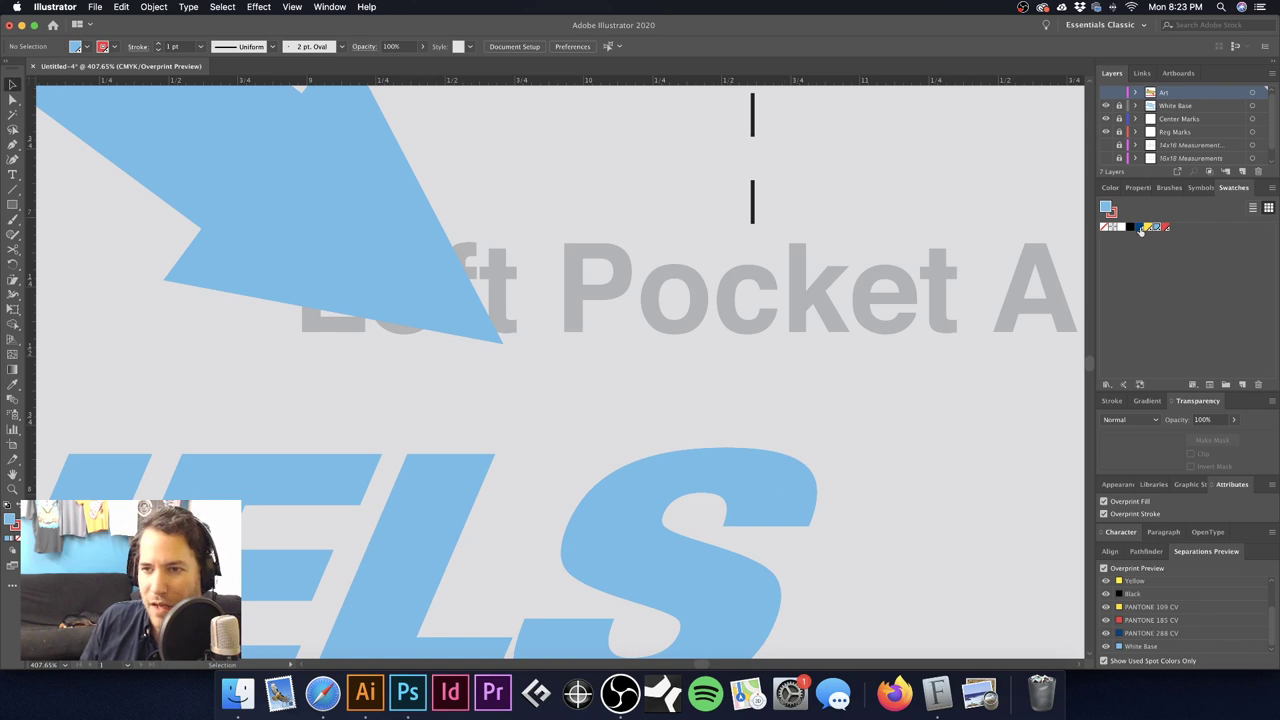
pyautogui.click(1106, 92)
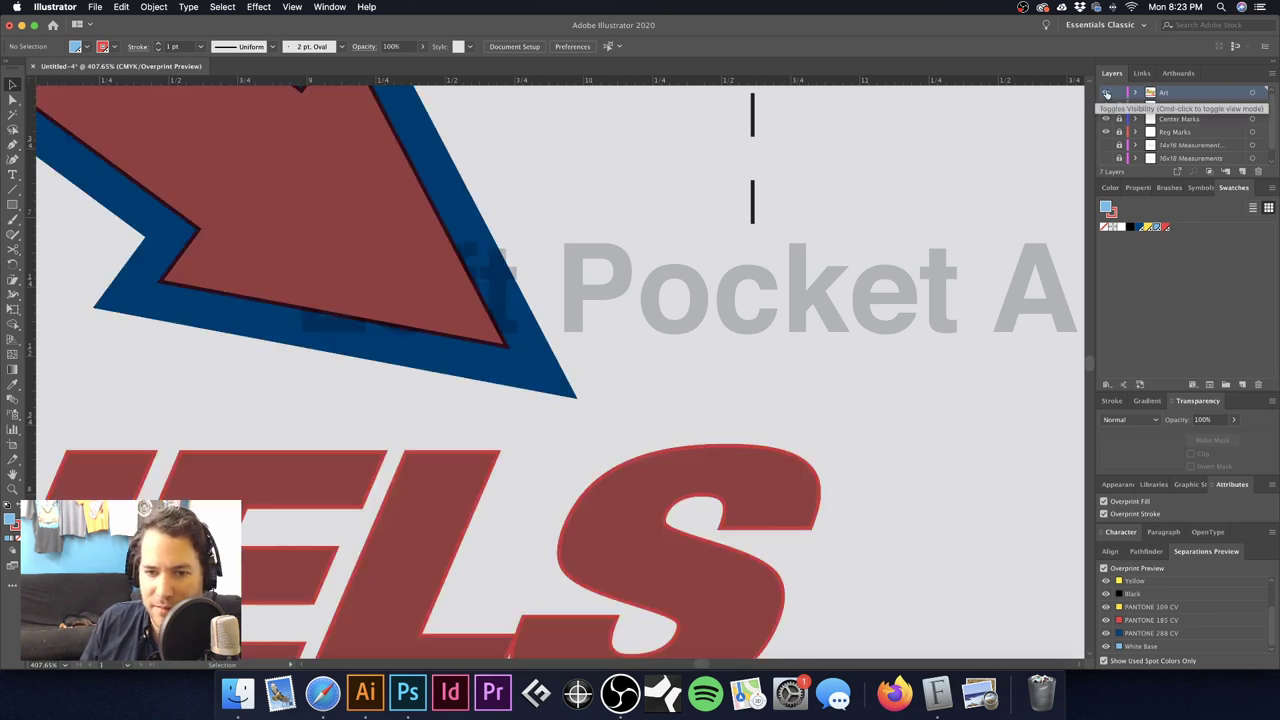
pyautogui.moveTo(663, 434); pyautogui.dragTo(849, 523)
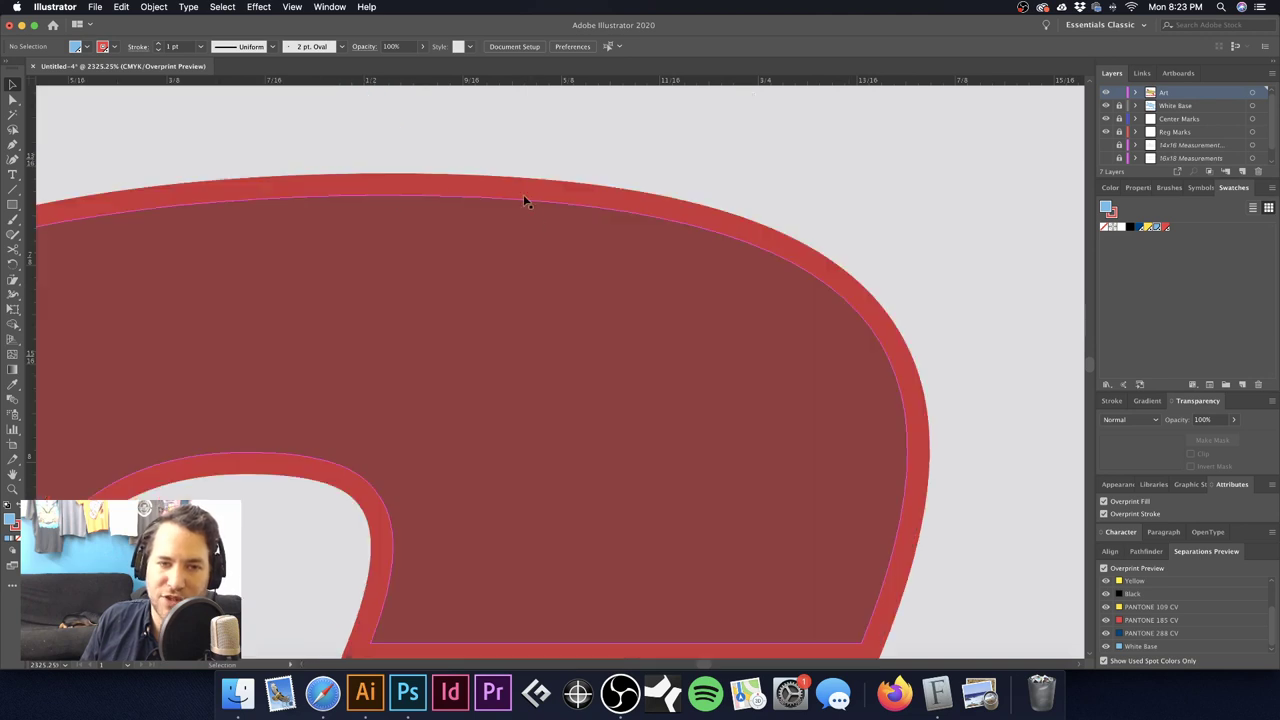
# Step: Zoom in on the red arrow and NOCO letter edges to check overprint, then fit the artboard
pyautogui.keyDown('alt'); pyautogui.click(544, 344); pyautogui.keyUp('alt')
pyautogui.keyDown('alt'); pyautogui.click(555, 365); pyautogui.keyUp('alt')
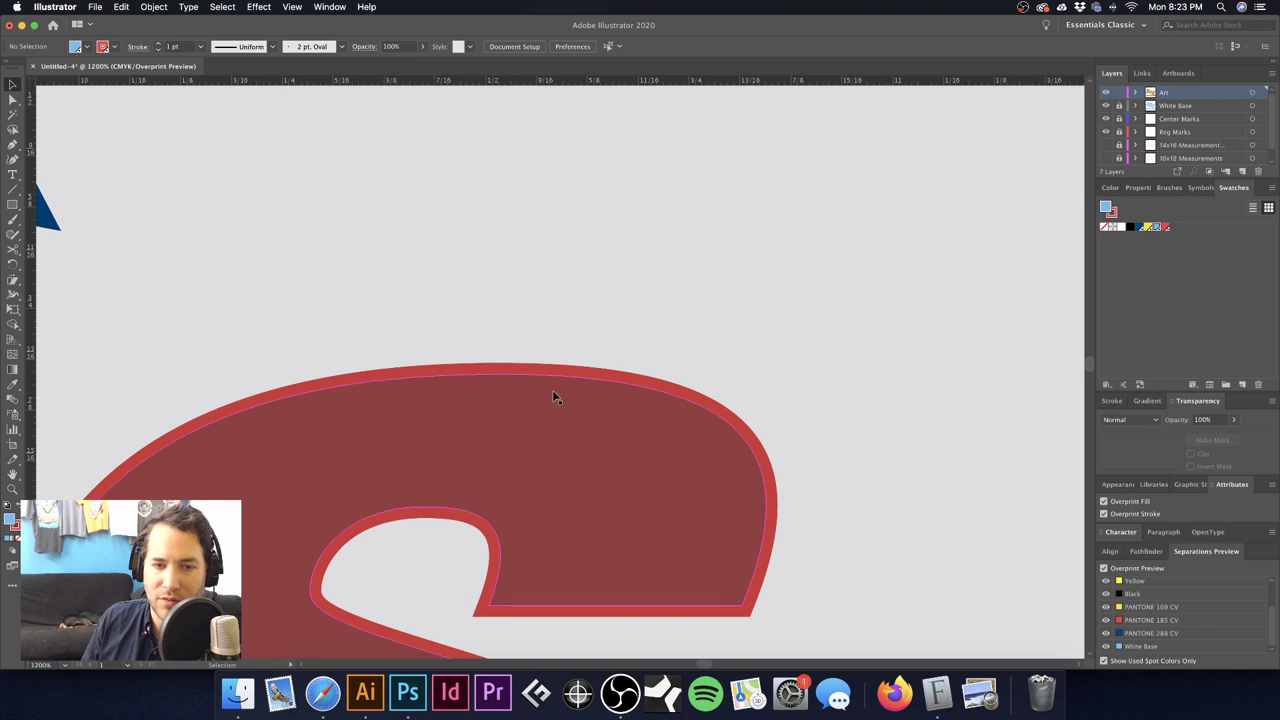
pyautogui.press('super+0')
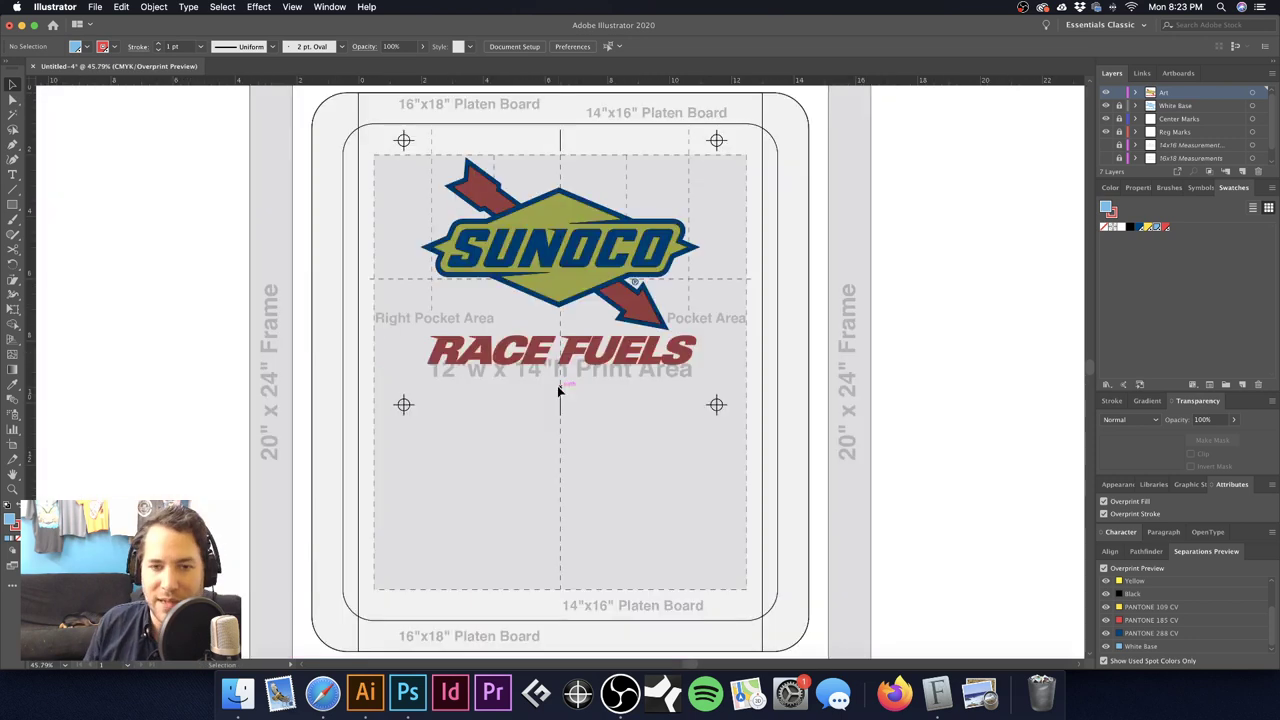
pyautogui.moveTo(621, 298); pyautogui.dragTo(684, 343)
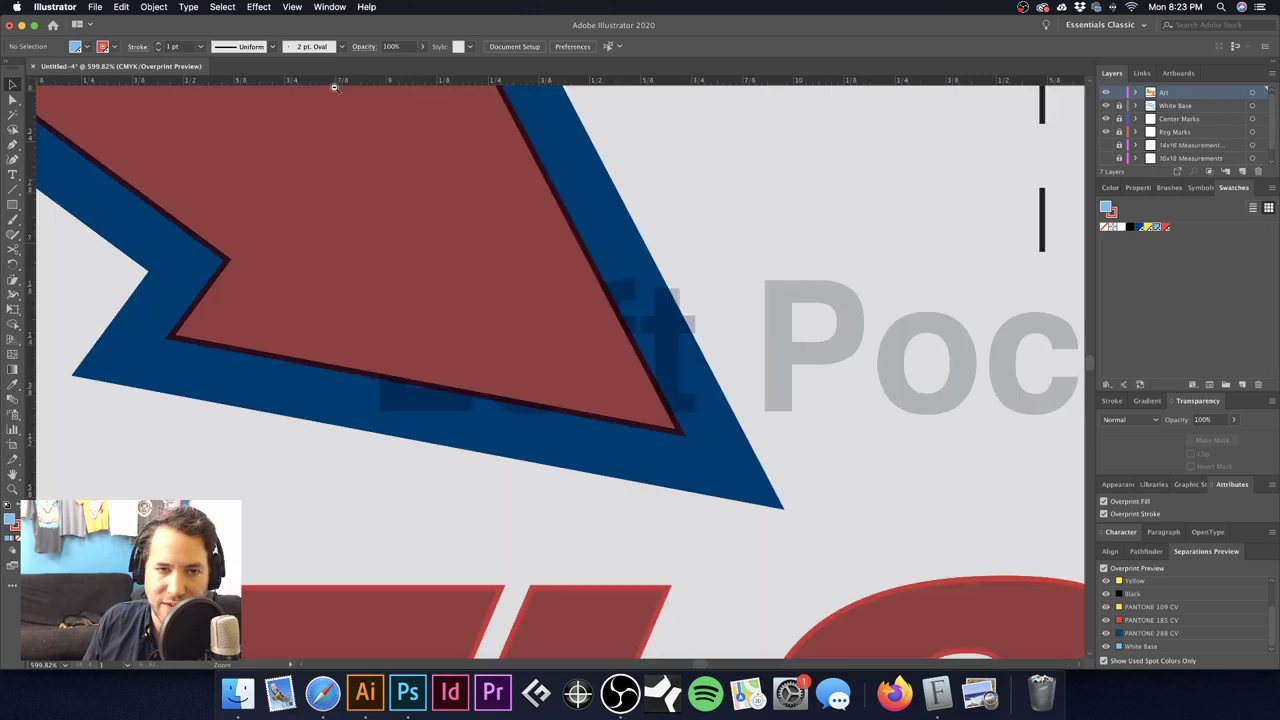
pyautogui.press('super+minus')
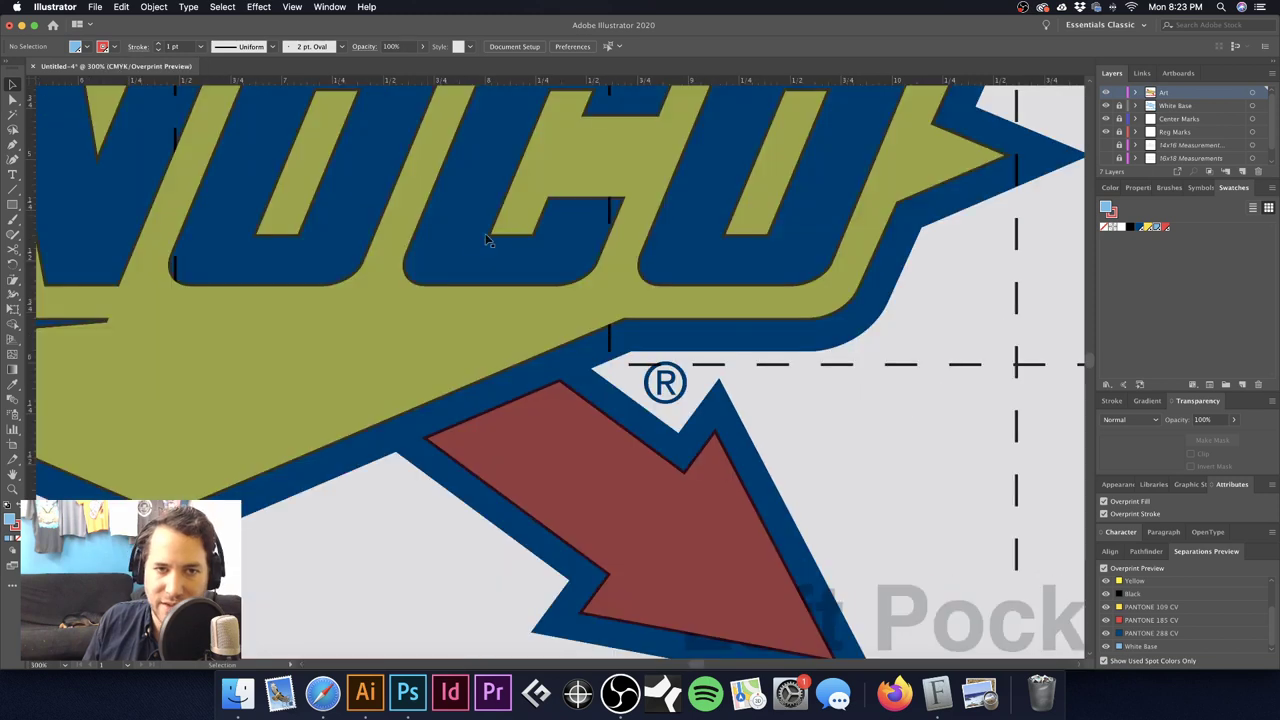
pyautogui.moveTo(495, 326); pyautogui.dragTo(497, 332)
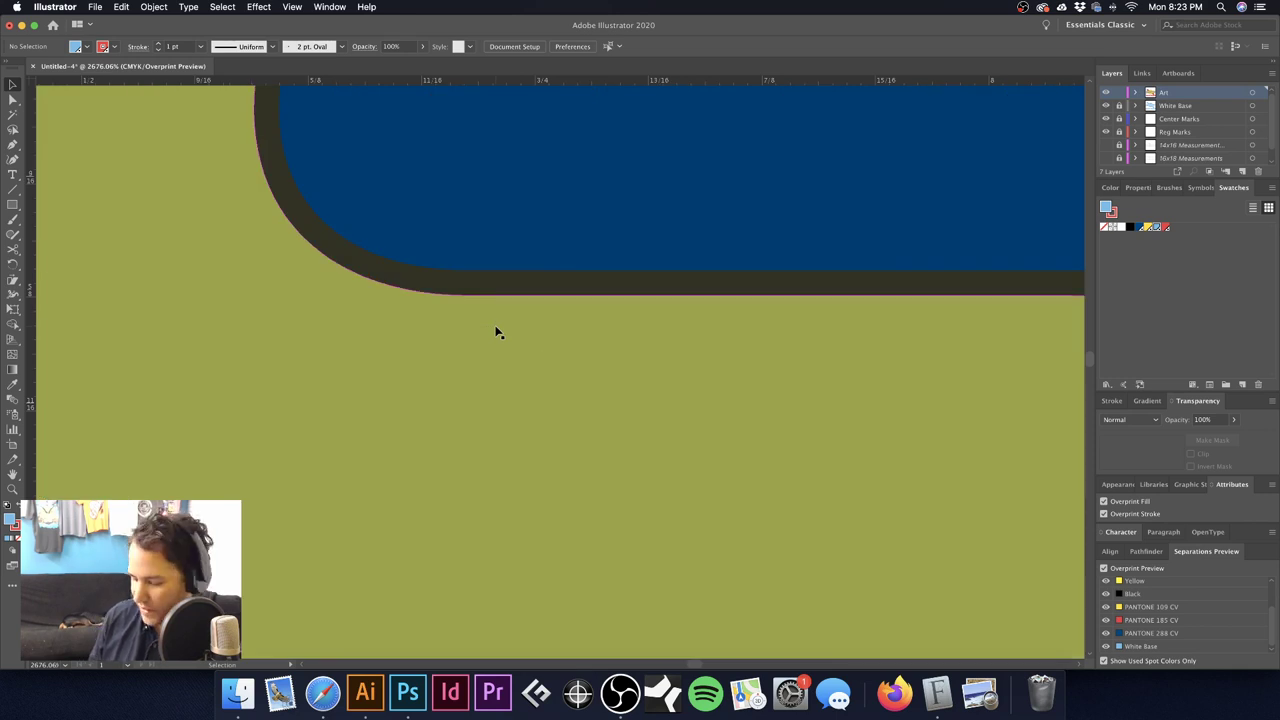
pyautogui.press('super+0')
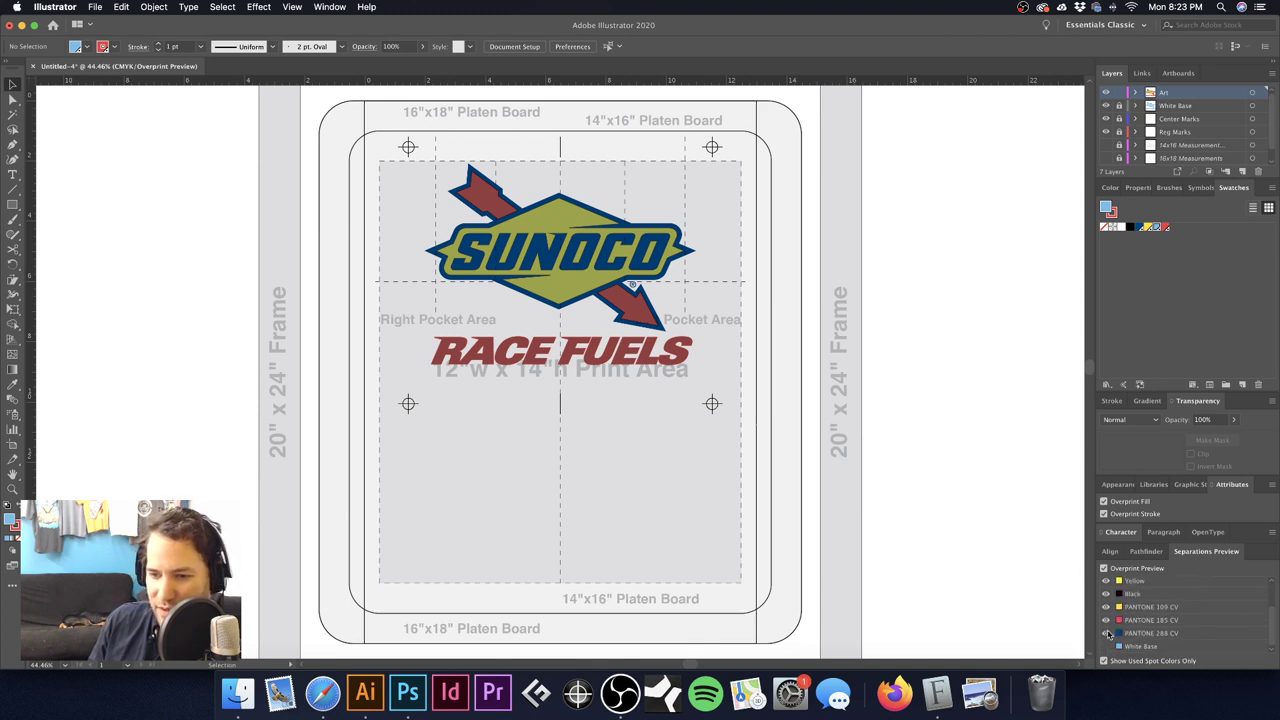
# Step: Hide the PANTONE 288, 185 and 109 plates to reveal the white base beneath
pyautogui.click(1106, 633)
pyautogui.click(1106, 620)
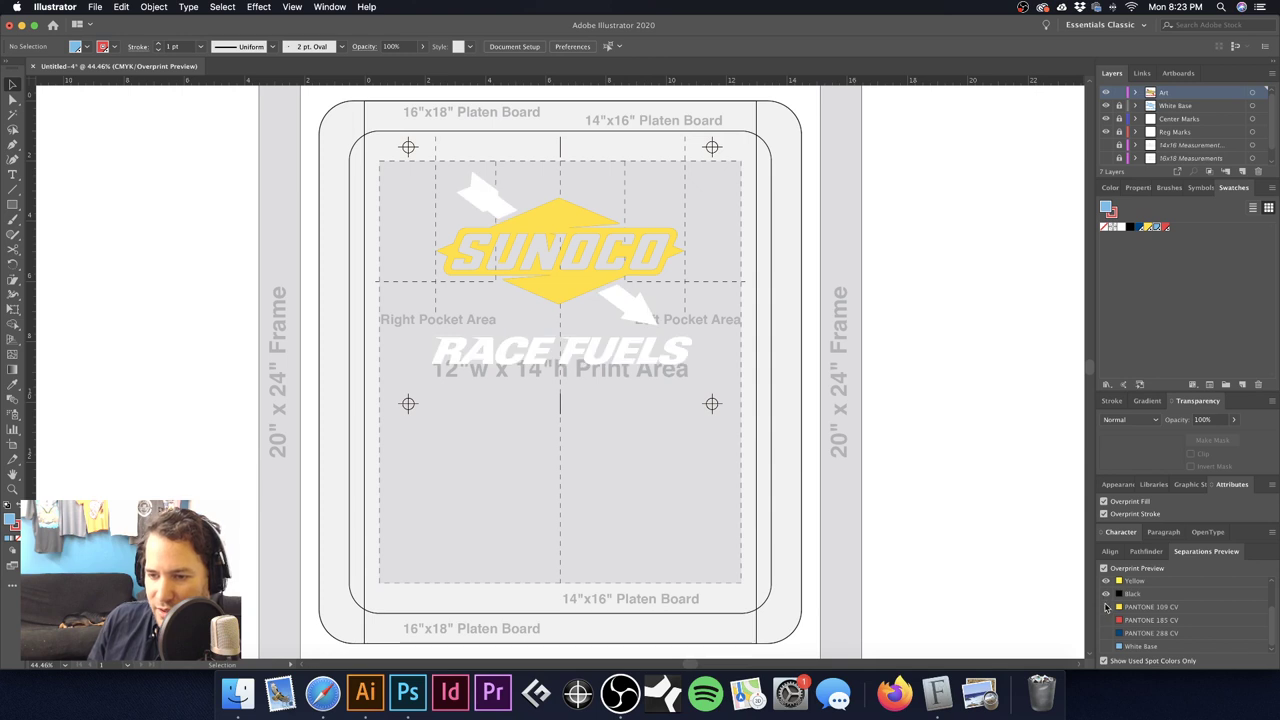
pyautogui.click(1106, 607)
pyautogui.scroll(2, 1167, 609)
pyautogui.scroll(-2, 1167, 609)
# Step: Select and deselect the Sunoco logo artwork to inspect it against the remaining plates
pyautogui.click(585, 216)
pyautogui.moveTo(411, 176); pyautogui.dragTo(788, 379)
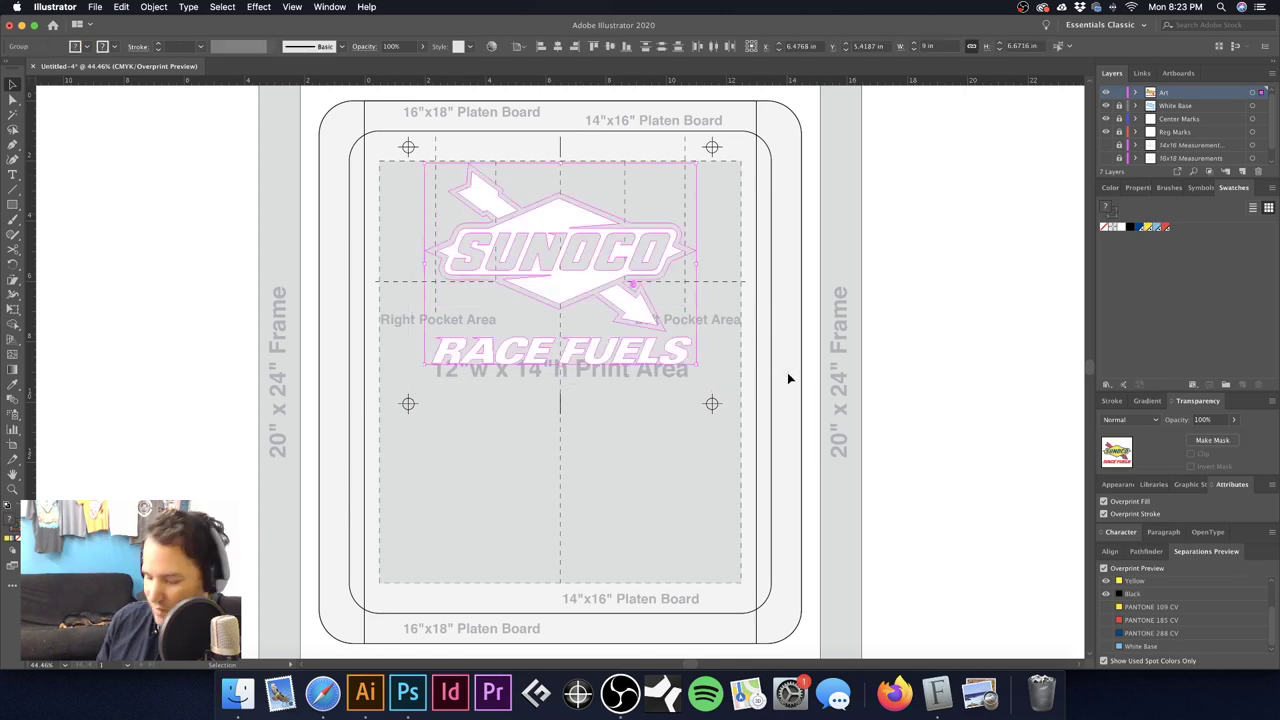
pyautogui.click(788, 379)
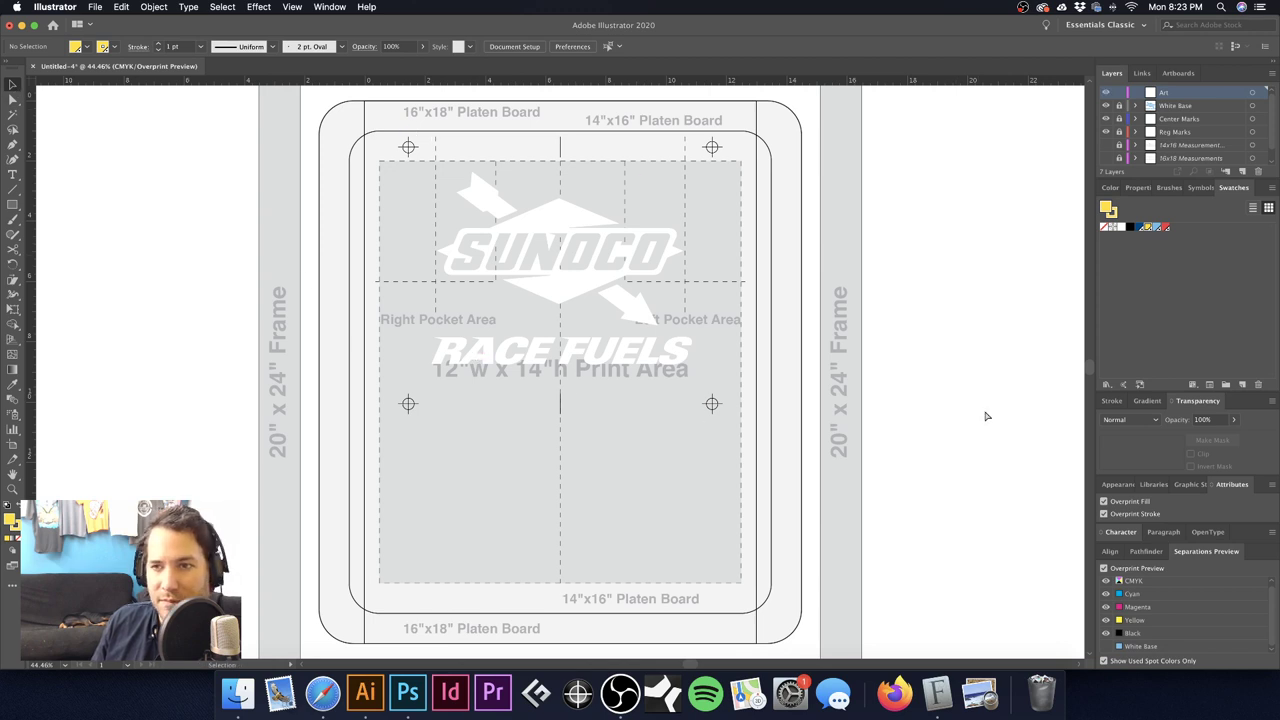
pyautogui.press('super+a')
pyautogui.scroll(2, 1182, 628)
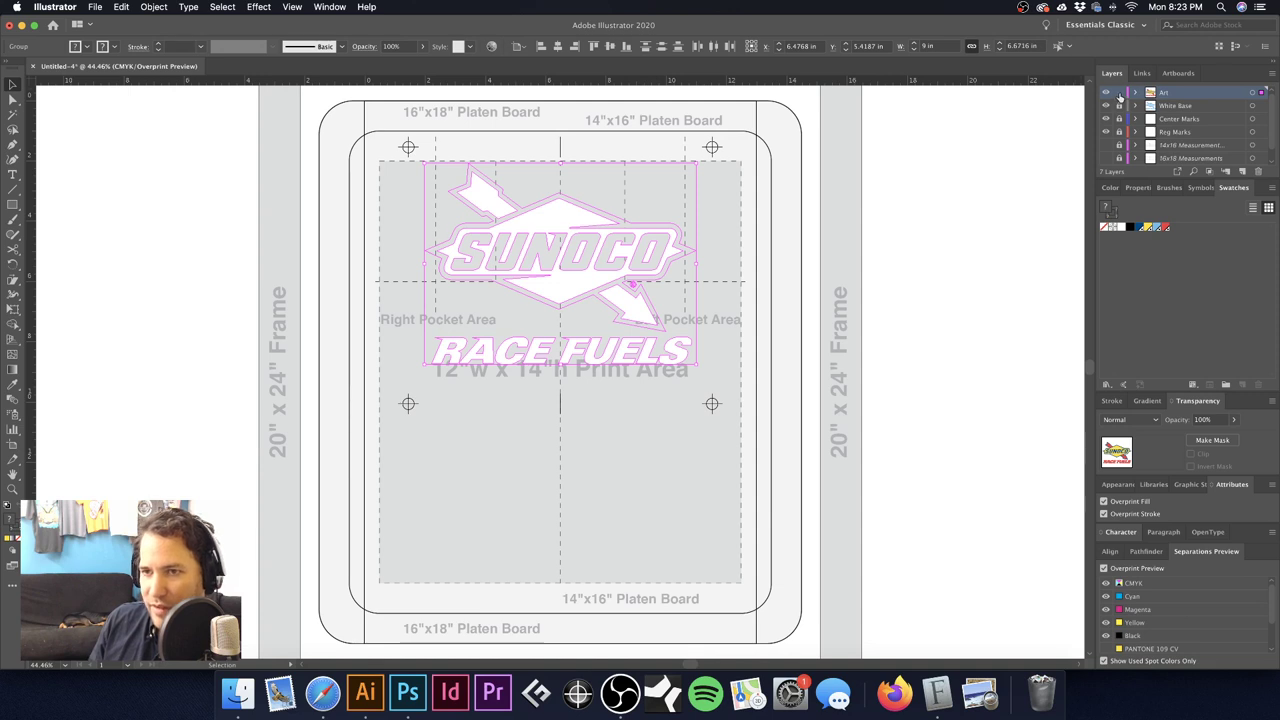
pyautogui.click(743, 220)
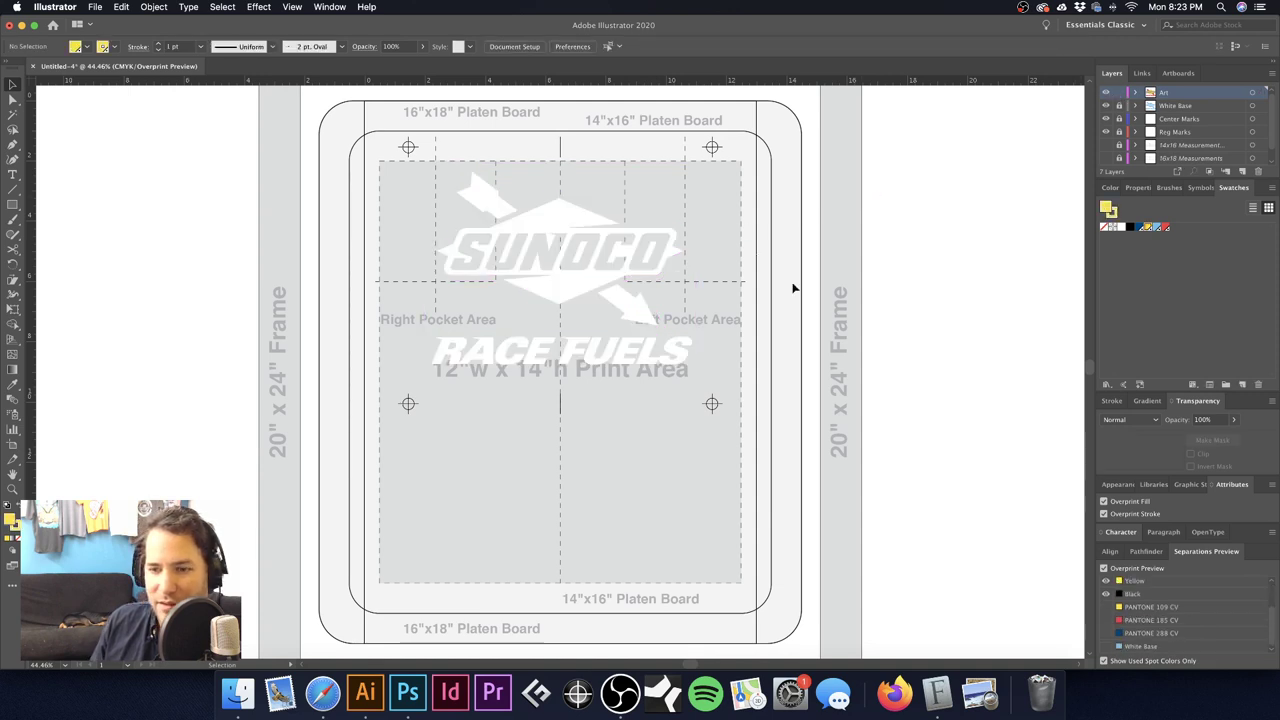
pyautogui.scroll(2, 1126, 590)
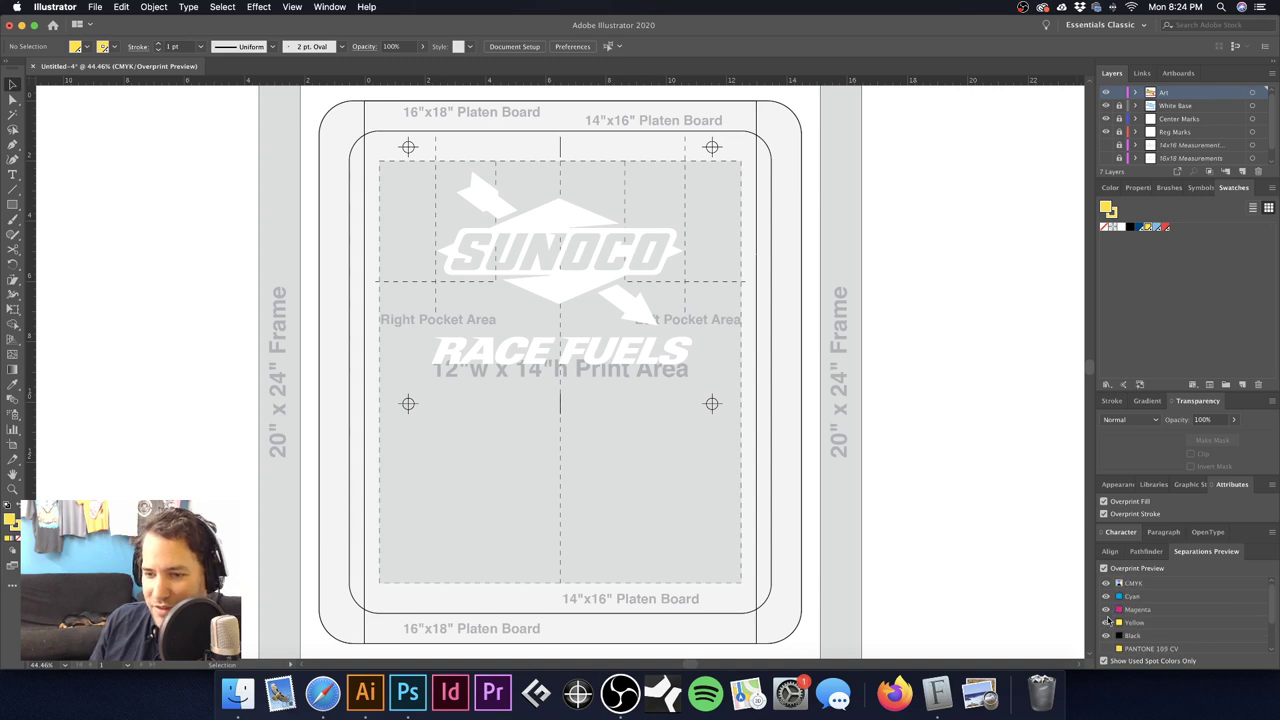
# Step: Solo the Cyan plate to confirm it holds only registration marks, then disable Overprint Preview
pyautogui.click(1107, 623)
pyautogui.click(1106, 606)
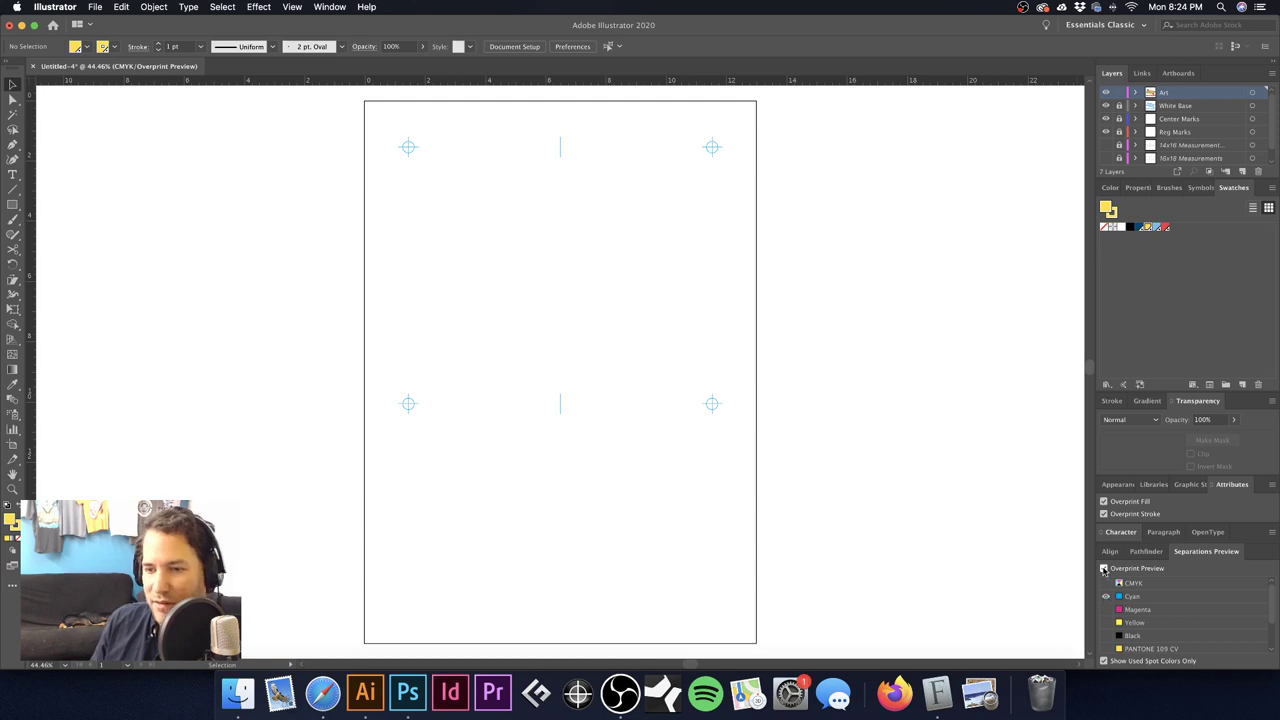
pyautogui.click(1104, 569)
# Step: Confirm print Output as Separations (Host-Based) at 60 lpi / 300 dpi, listing all spot inks including White Base
pyautogui.press('super+p')
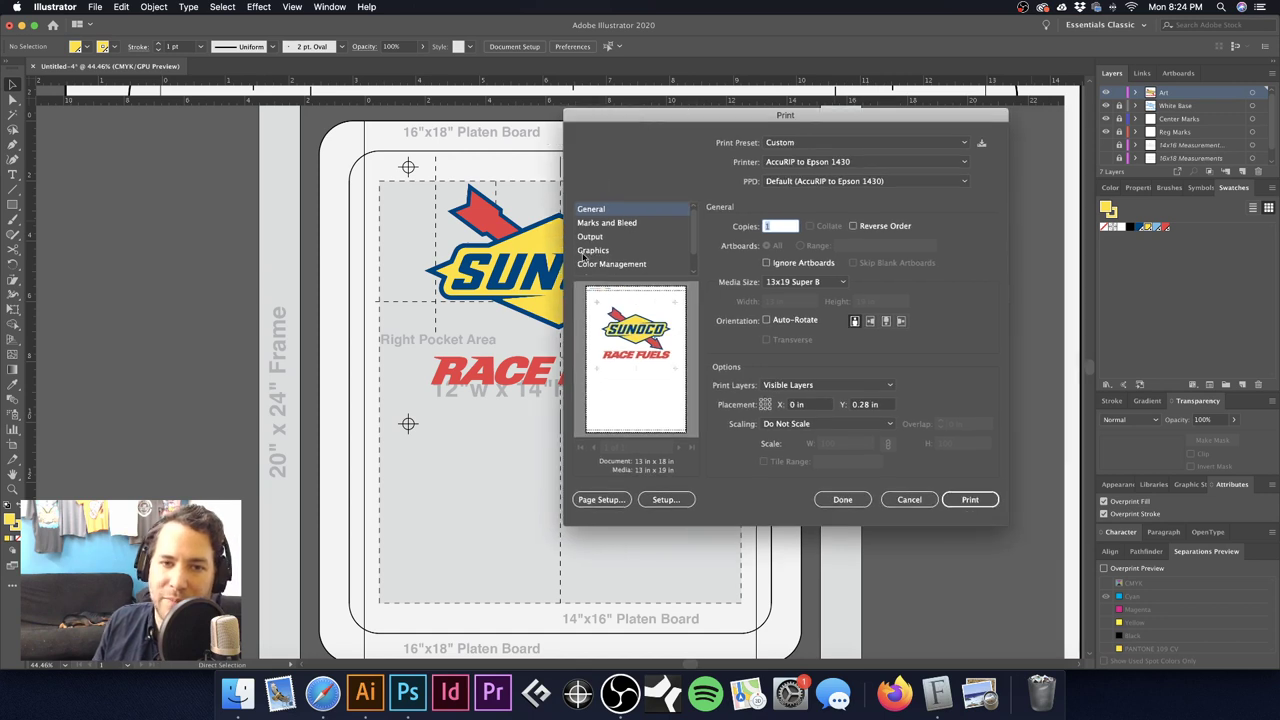
pyautogui.click(606, 238)
pyautogui.scroll(1, 872, 415)
pyautogui.scroll(1, 872, 415)
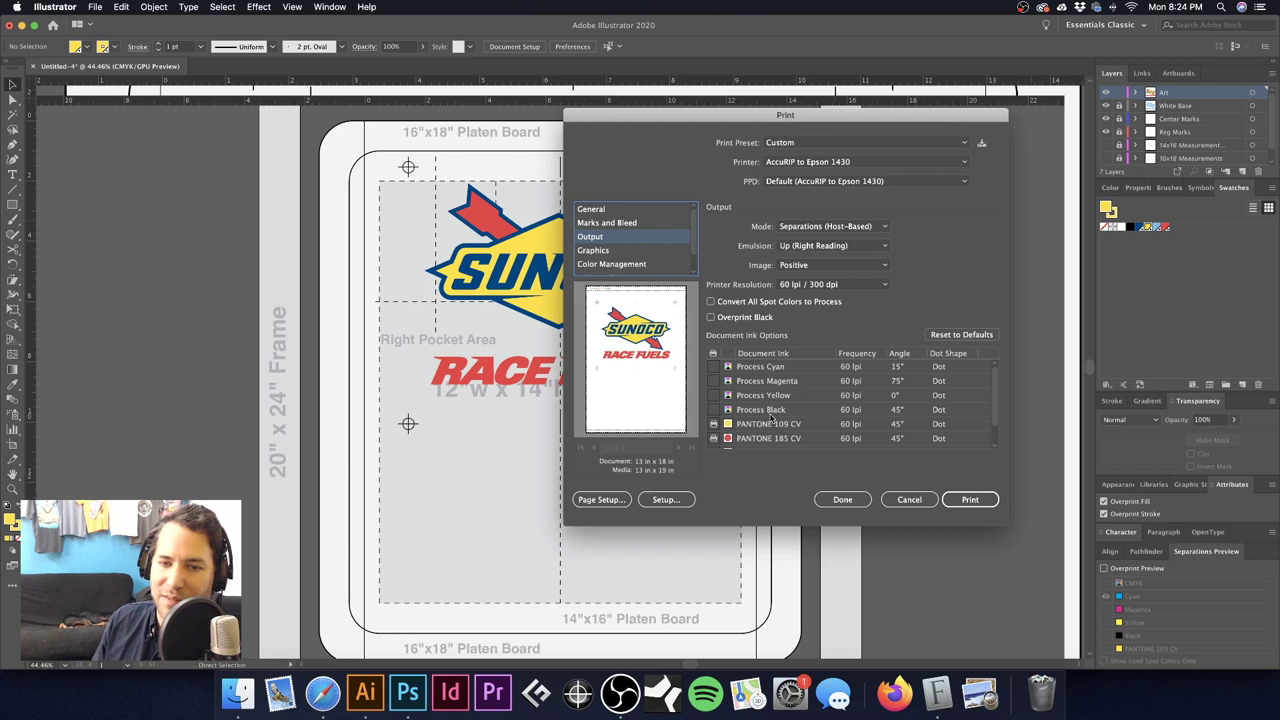
pyautogui.scroll(-2, 866, 408)
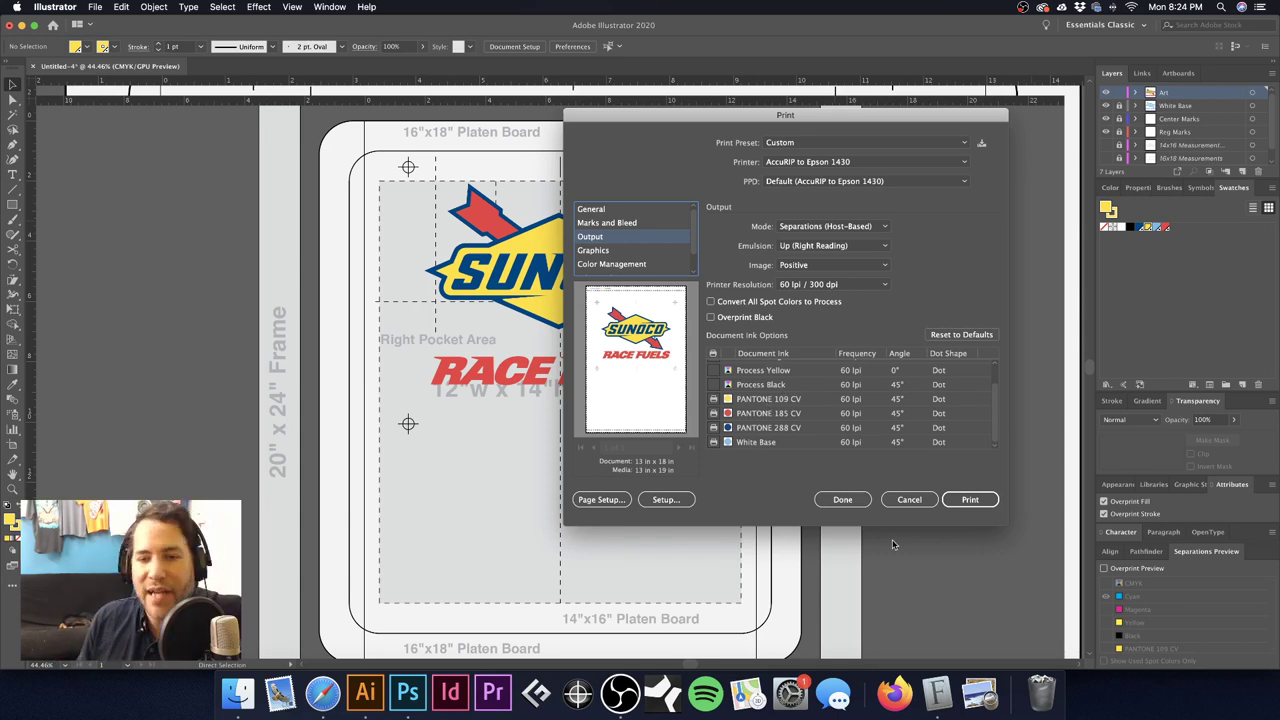
pyautogui.click(836, 499)
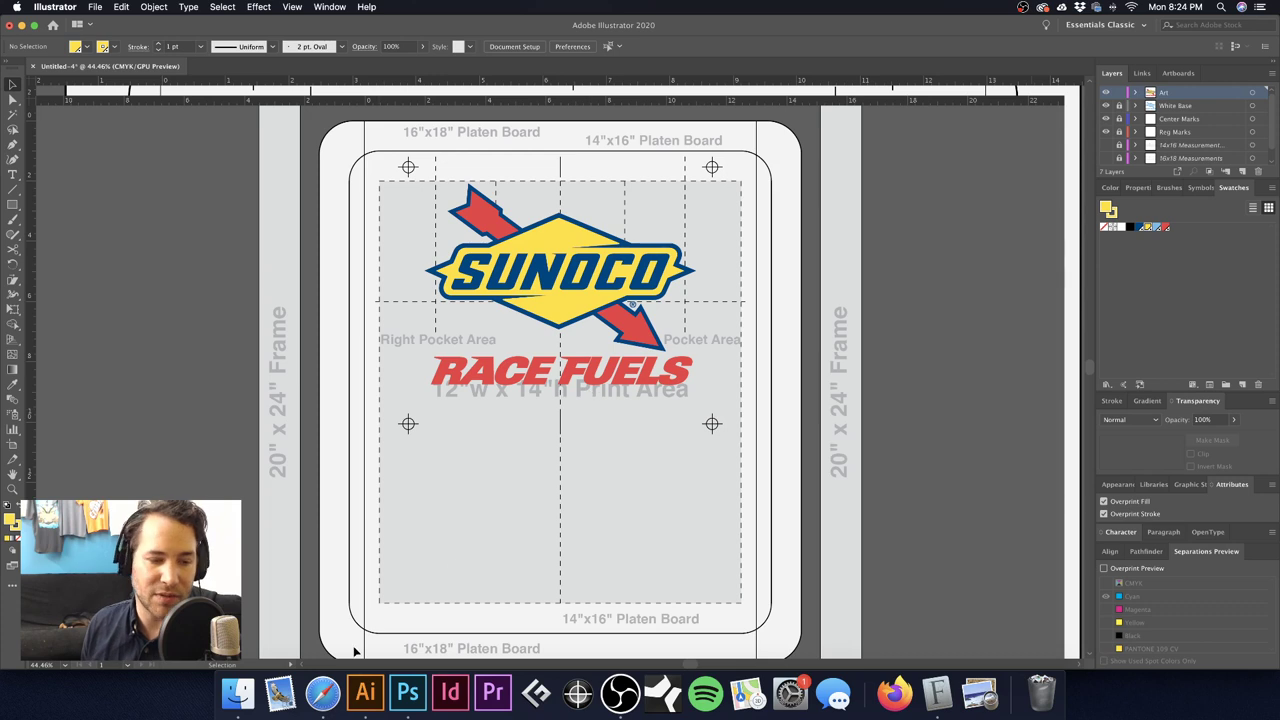
# Step: Bring Safari forward and rearrange it beside the YouTube live chat window
pyautogui.click(322, 692)
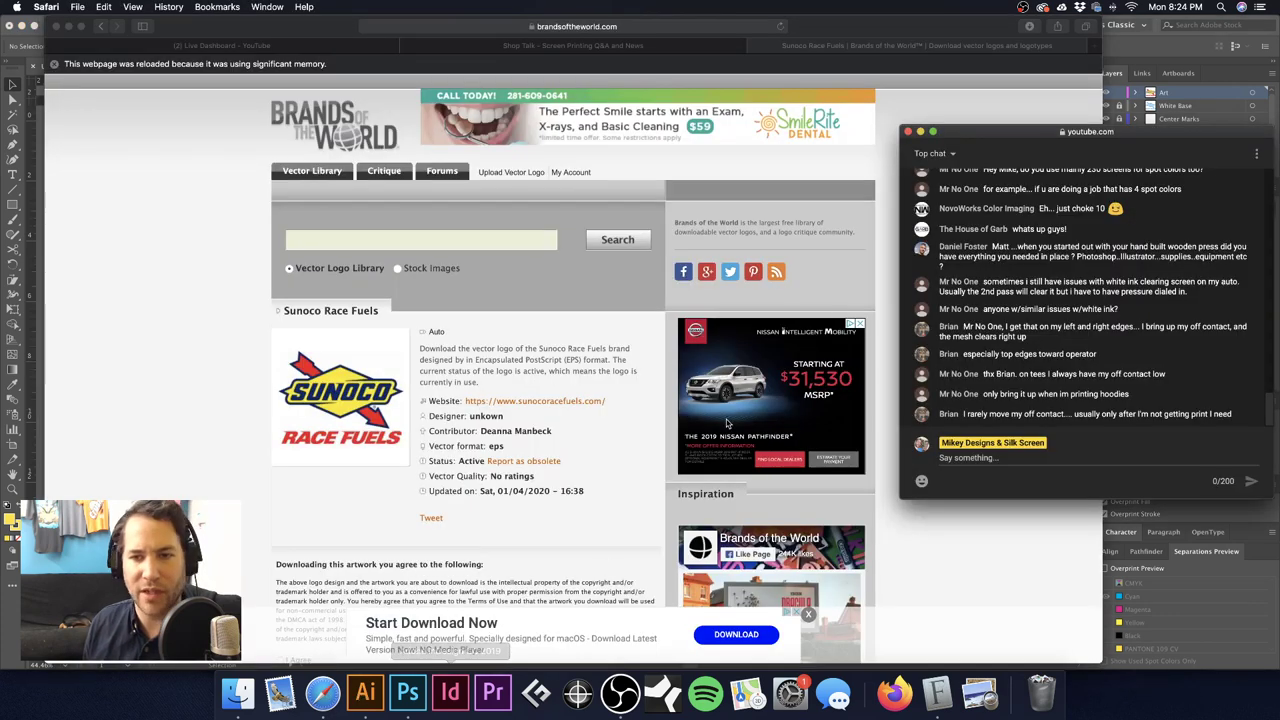
pyautogui.moveTo(995, 137); pyautogui.dragTo(1013, 136)
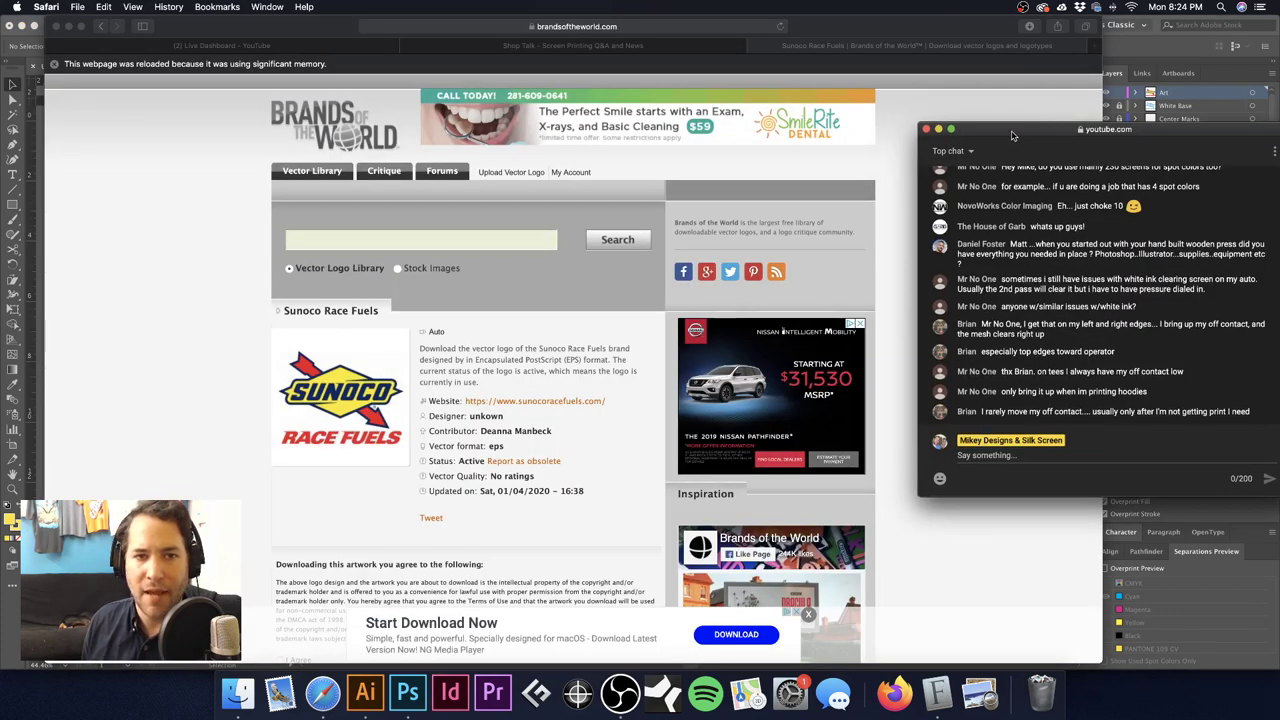
pyautogui.click(340, 29)
pyautogui.moveTo(340, 29); pyautogui.dragTo(223, 29)
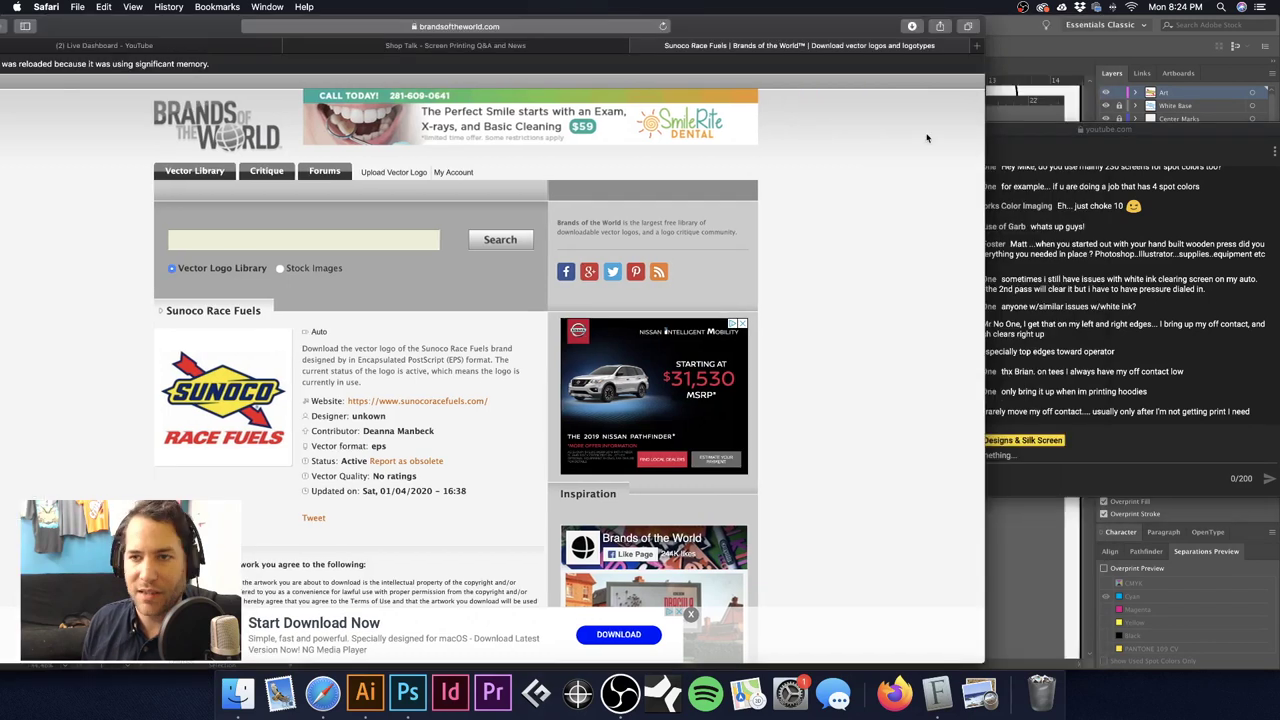
pyautogui.moveTo(1035, 131); pyautogui.dragTo(912, 145)
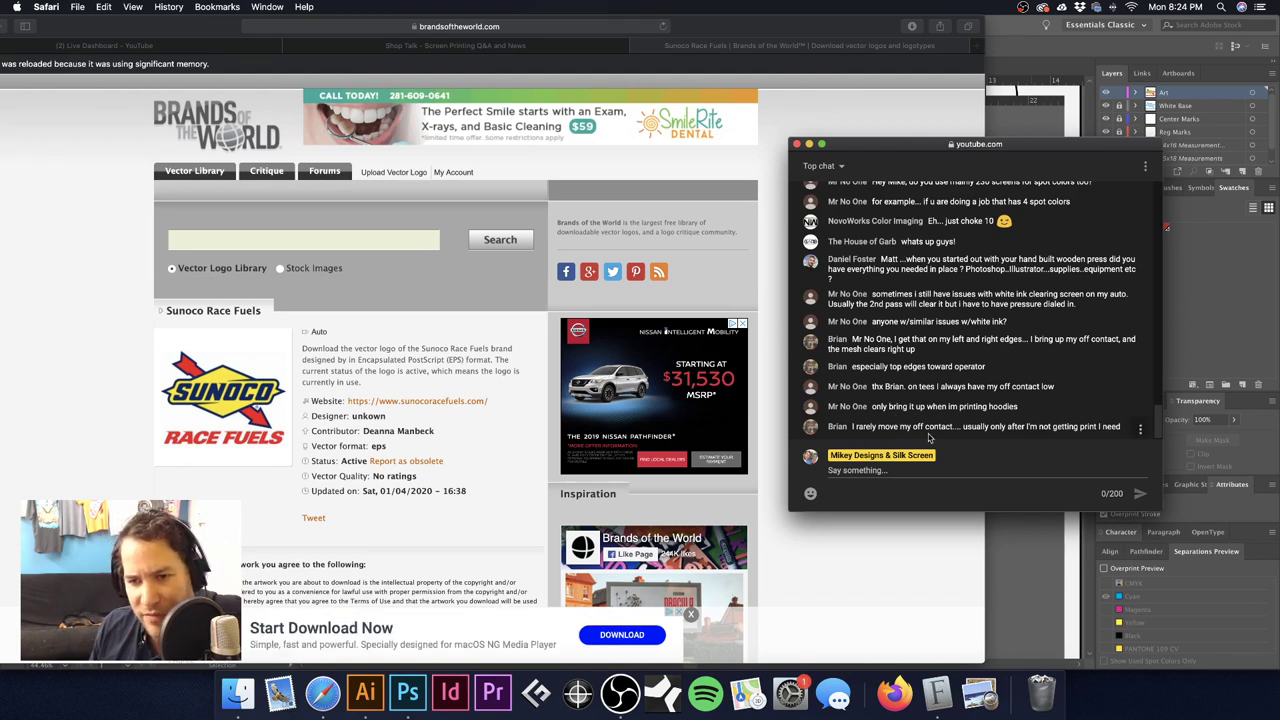
# Step: Zoom Safari's Brands of the World Sunoco Race Fuels page across the screen, then bring OBS forward
pyautogui.scroll(15, 1027, 398)
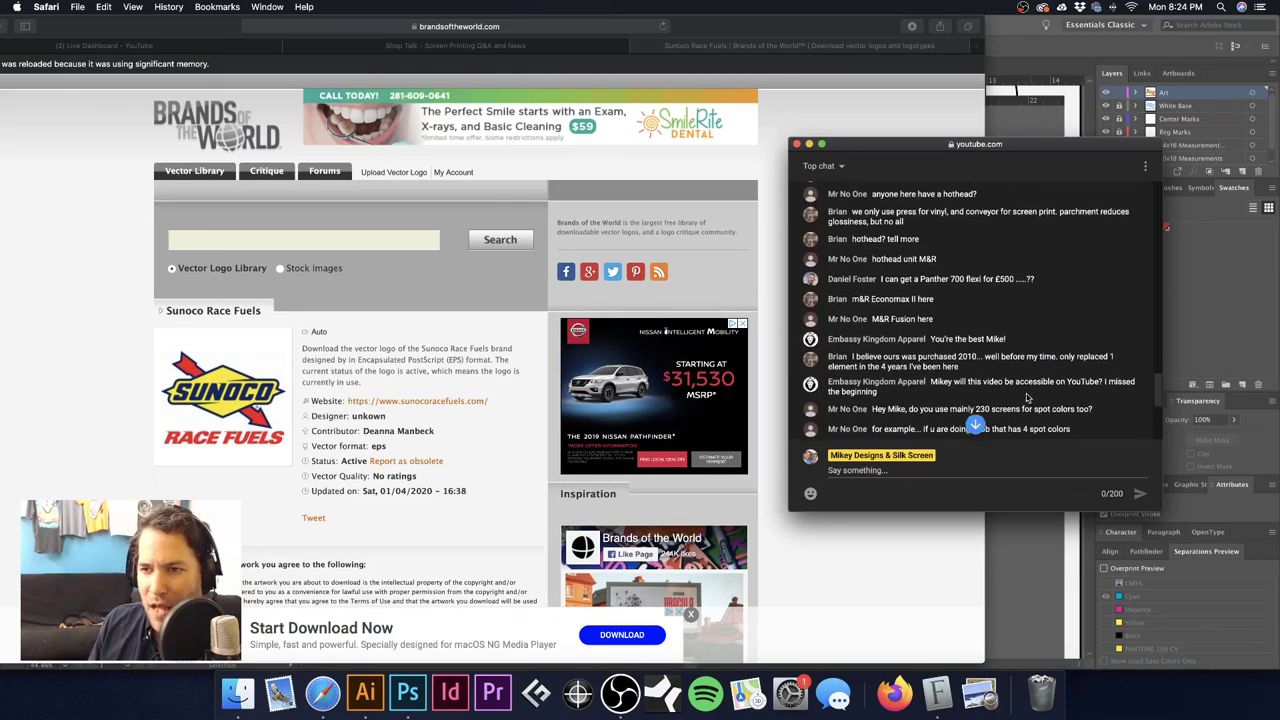
pyautogui.scroll(-15, 990, 300)
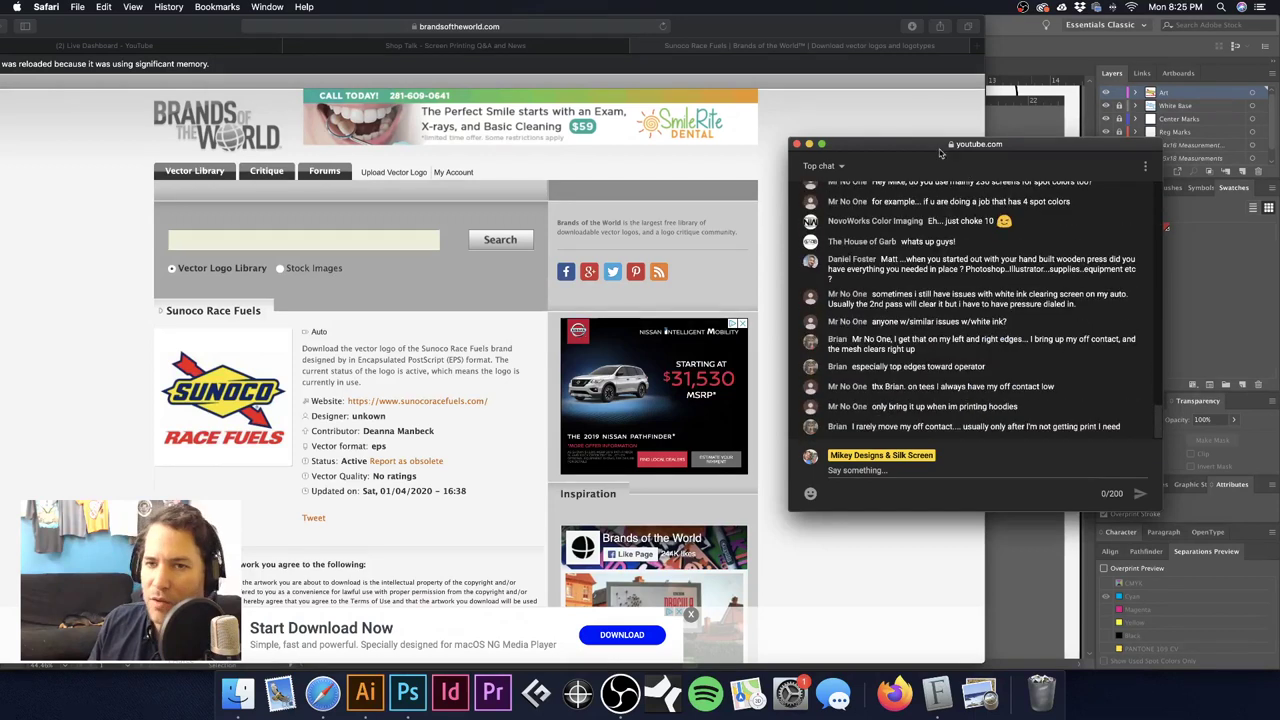
pyautogui.doubleClick(875, 22)
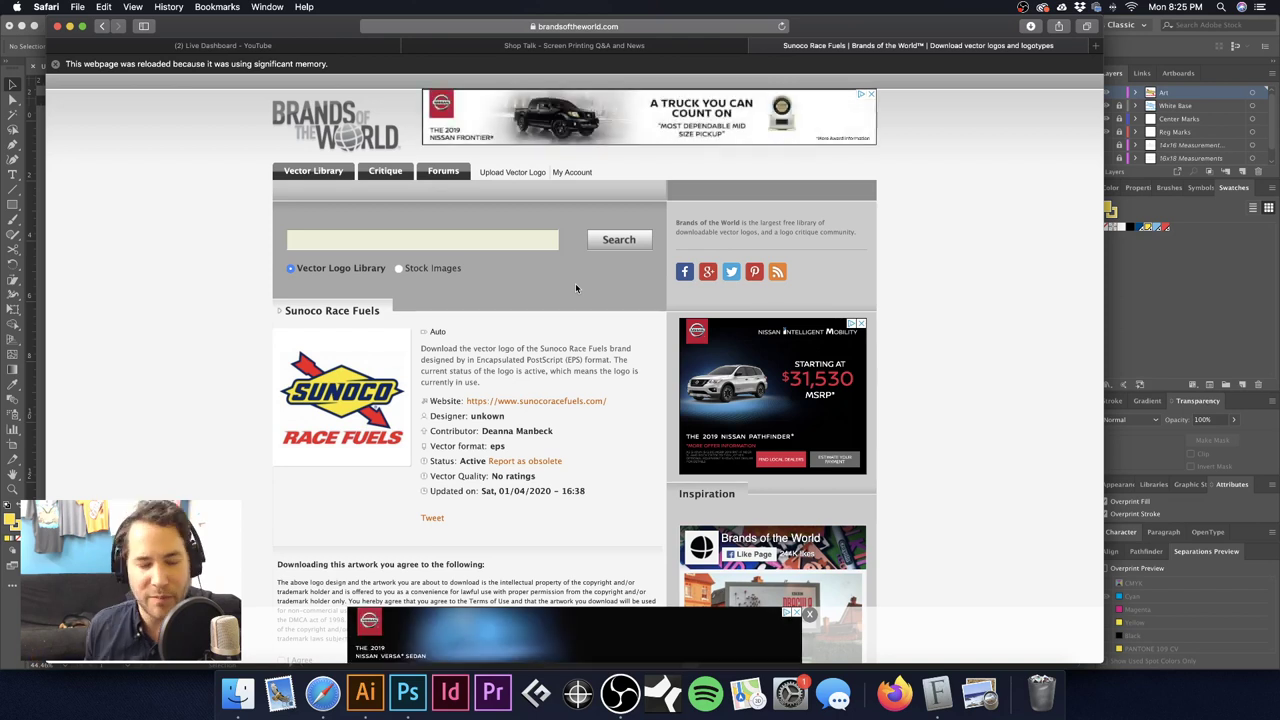
pyautogui.click(605, 684)
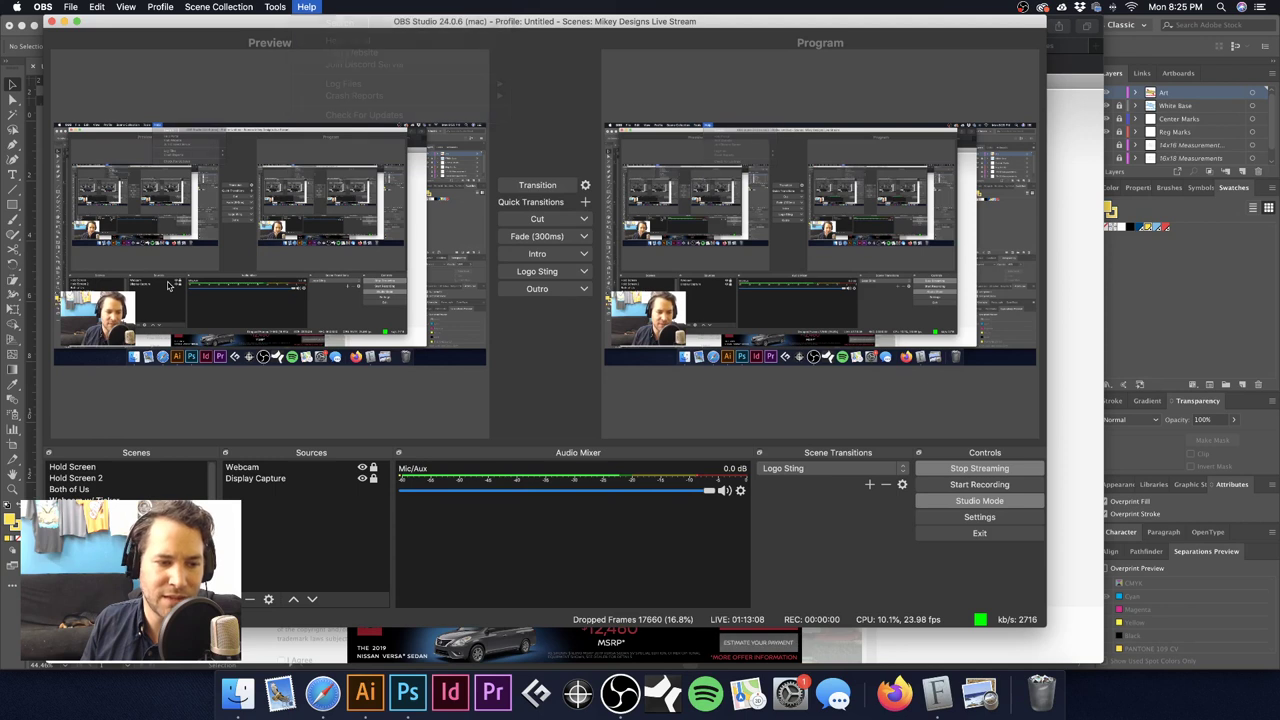
# Step: Nudge the OBS Studio window slightly to the right
pyautogui.moveTo(298, 22); pyautogui.dragTo(326, 22)
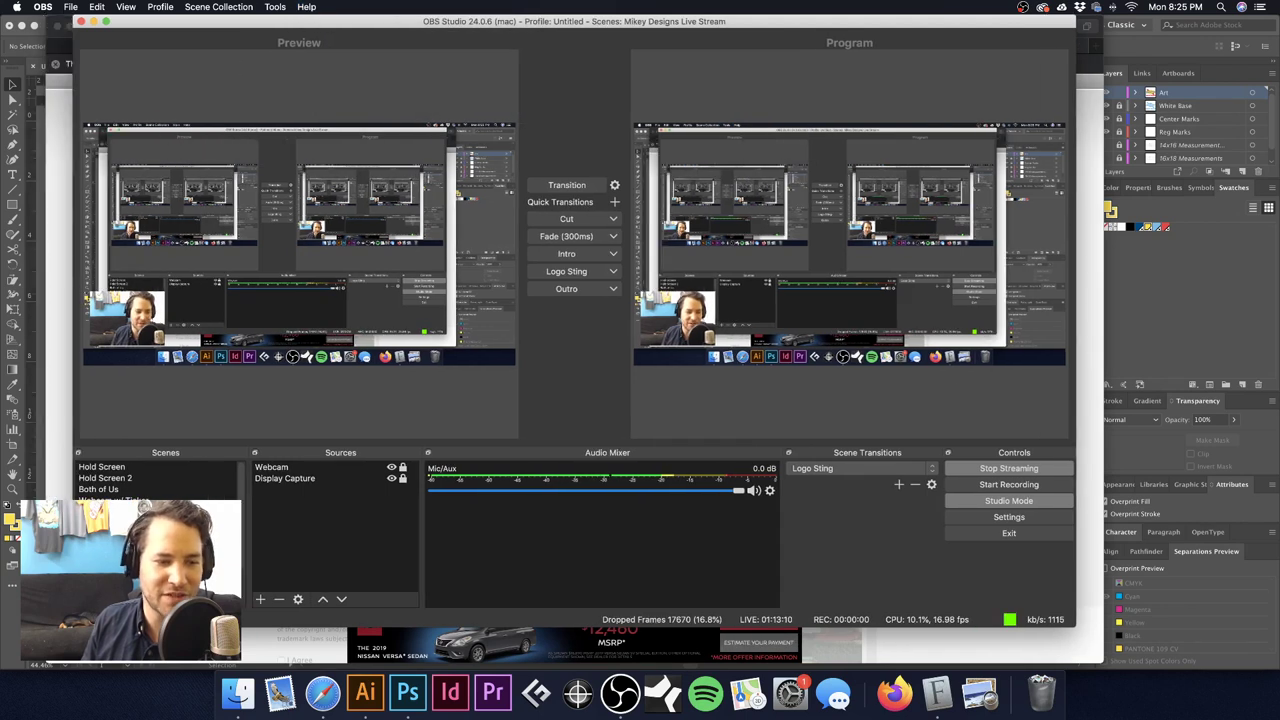